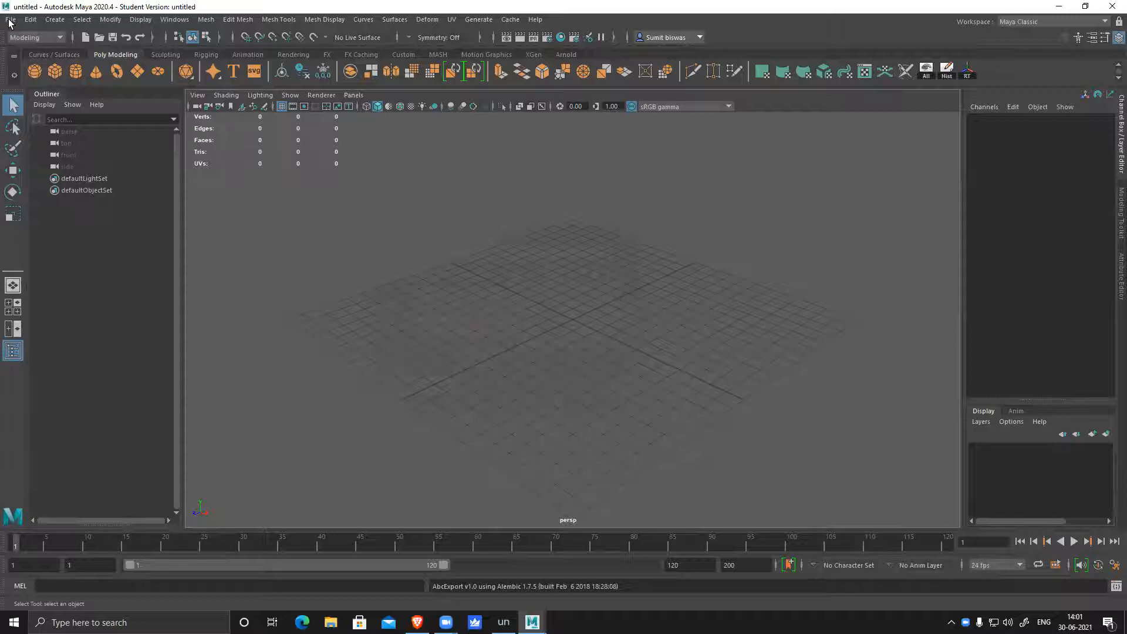
- Open the recent scene reindeer_low.mb without saving the untitled scene
mouse_move(88, 388)
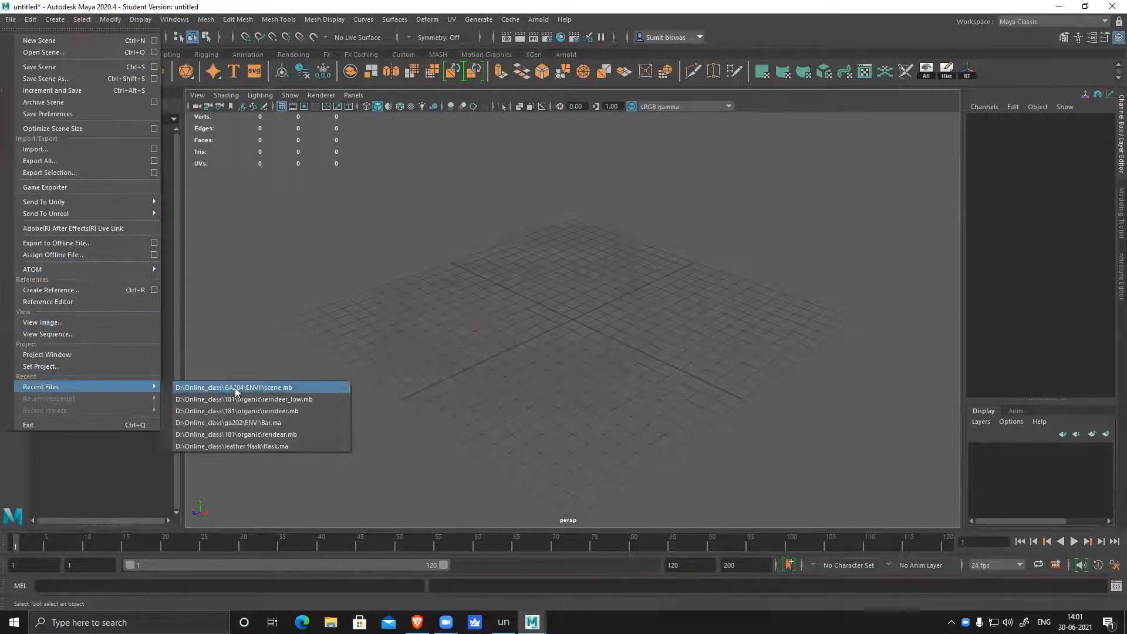
click(252, 399)
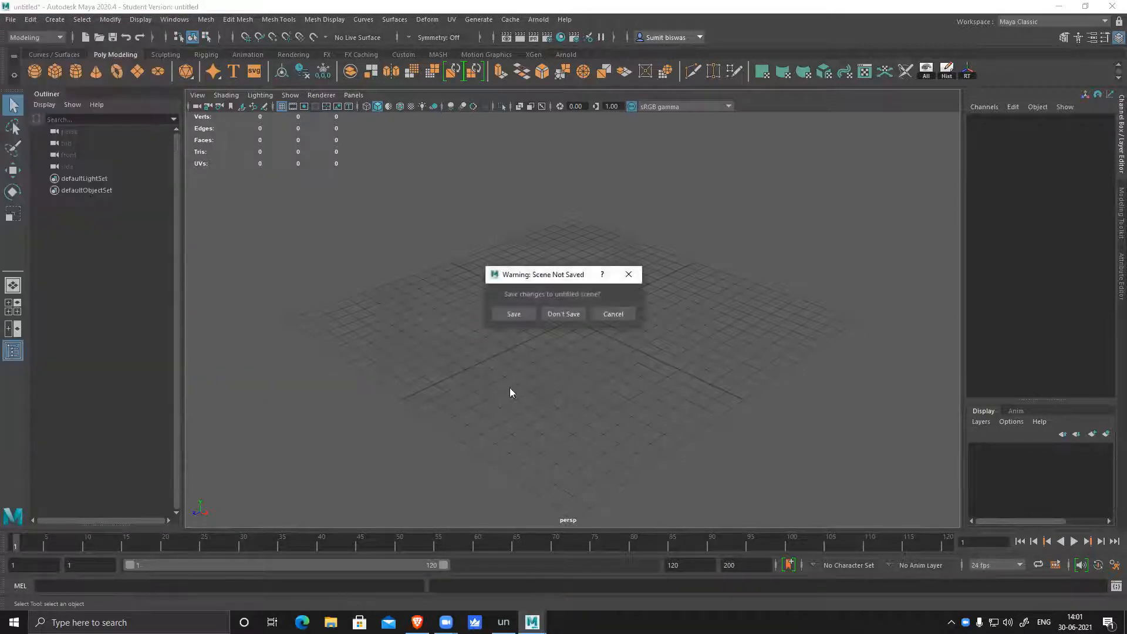
click(560, 314)
click(536, 320)
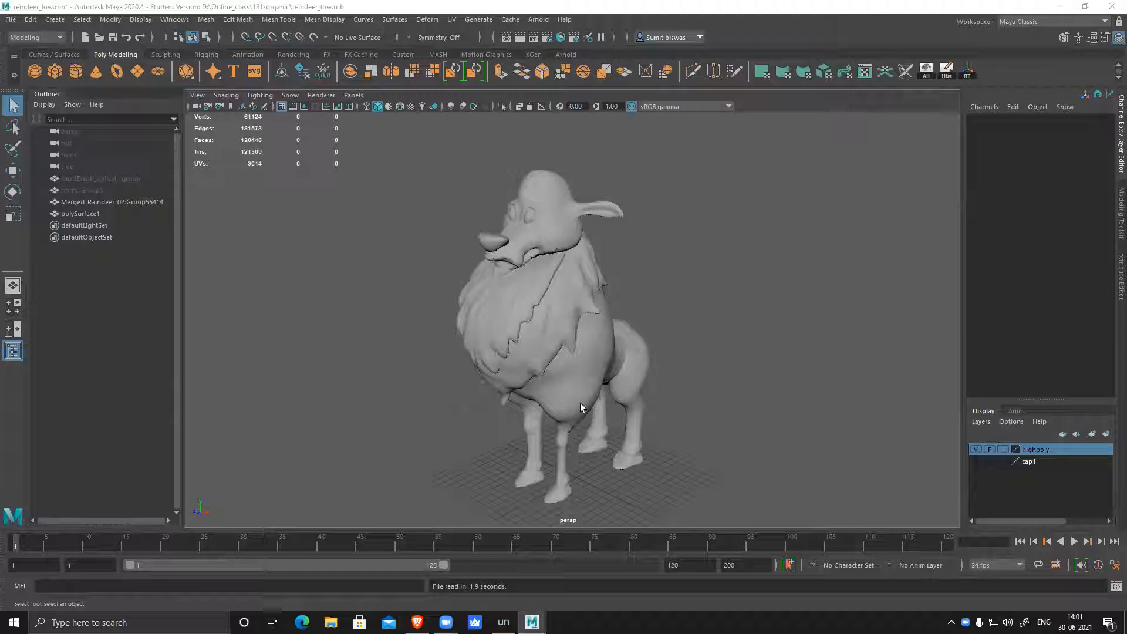
- Make the high-poly mesh Merged_Raindeer_02:Group56414 the live surface for retopology
alt+drag(480, 373, 496, 373)
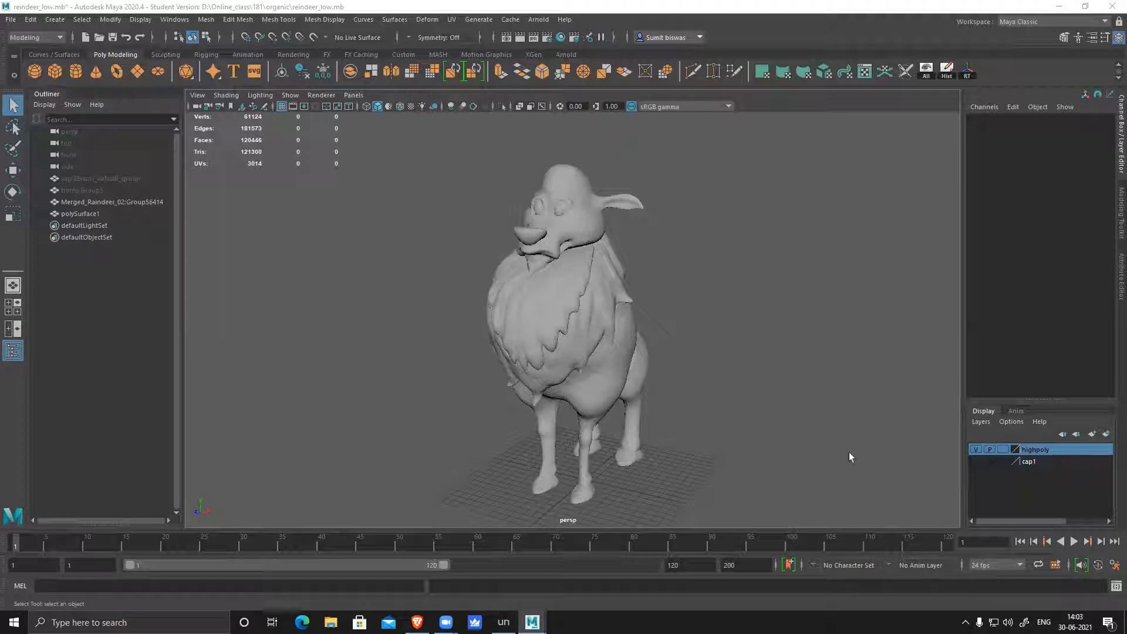
alt+drag(816, 345, 524, 434)
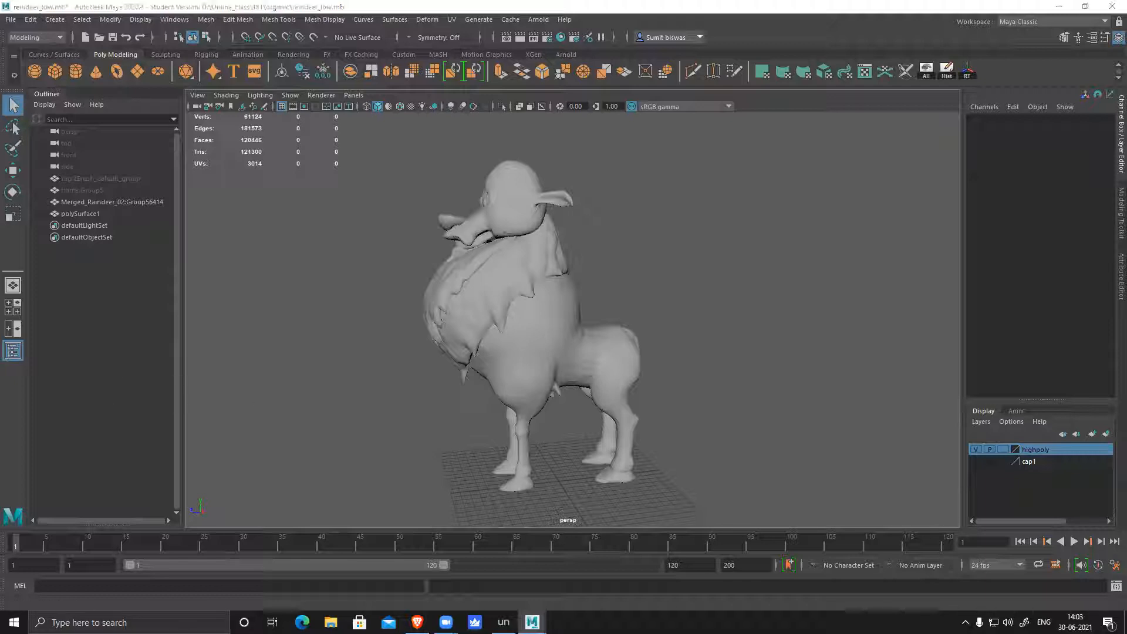
alt+drag(387, 366, 426, 365)
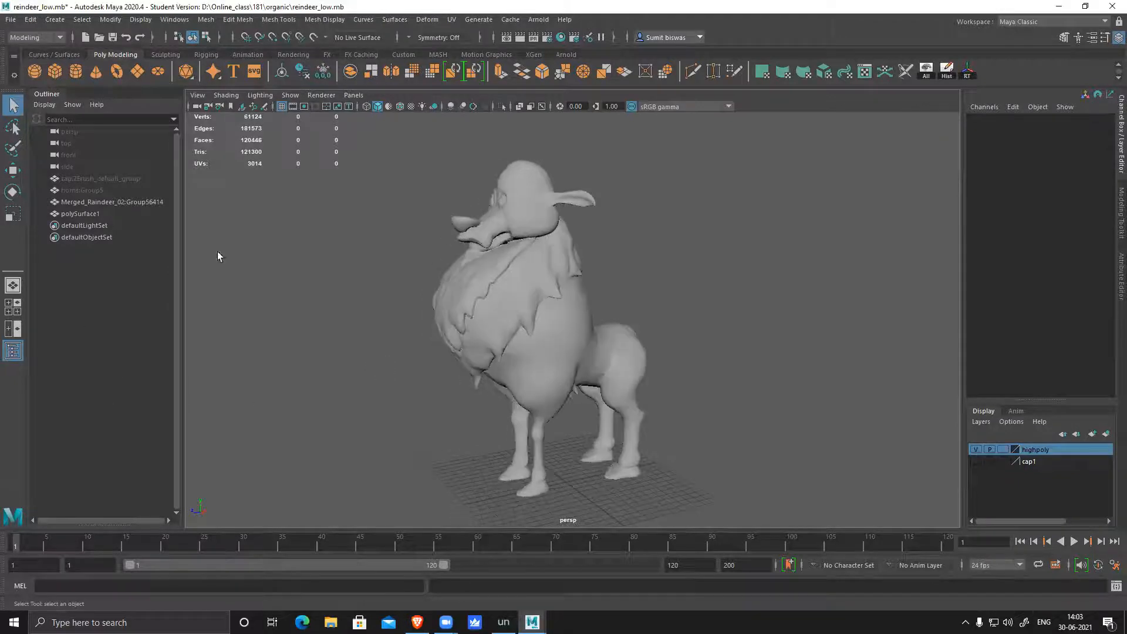
click(101, 202)
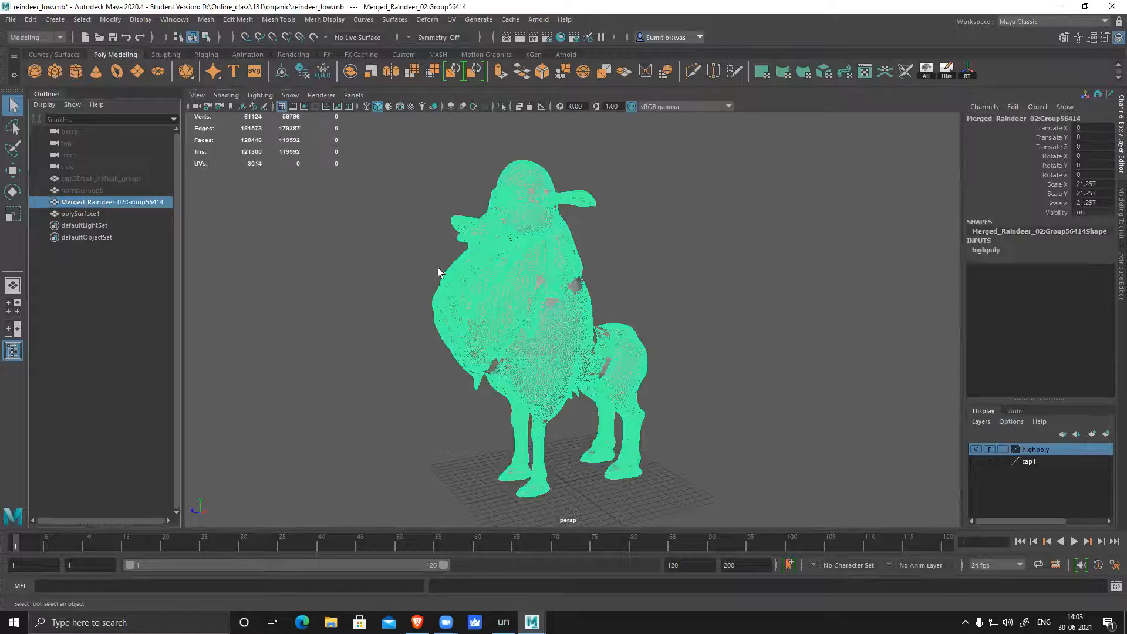
click(313, 37)
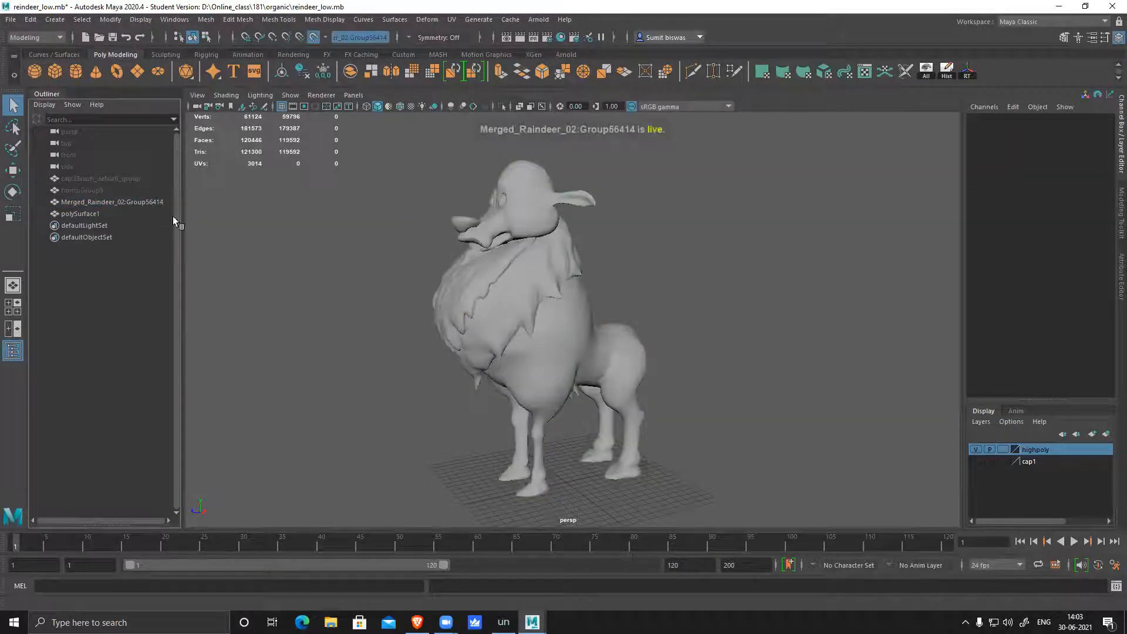
- Clean up polySurface1 by deleting its history and freezing its transformations, and activate Quad Draw on it
click(82, 214)
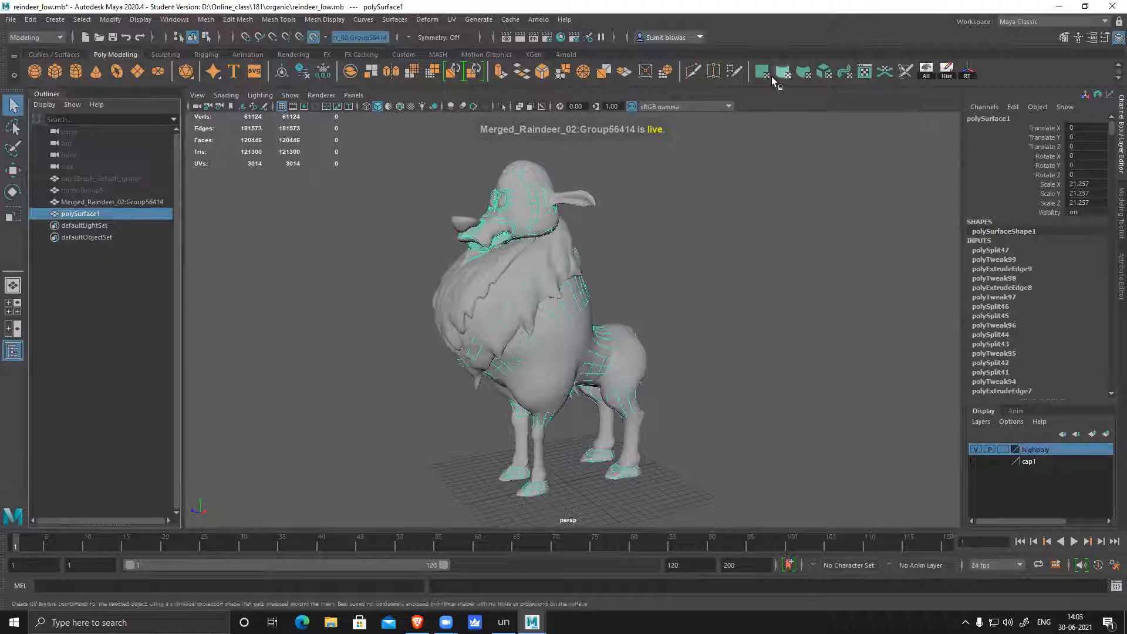
click(946, 71)
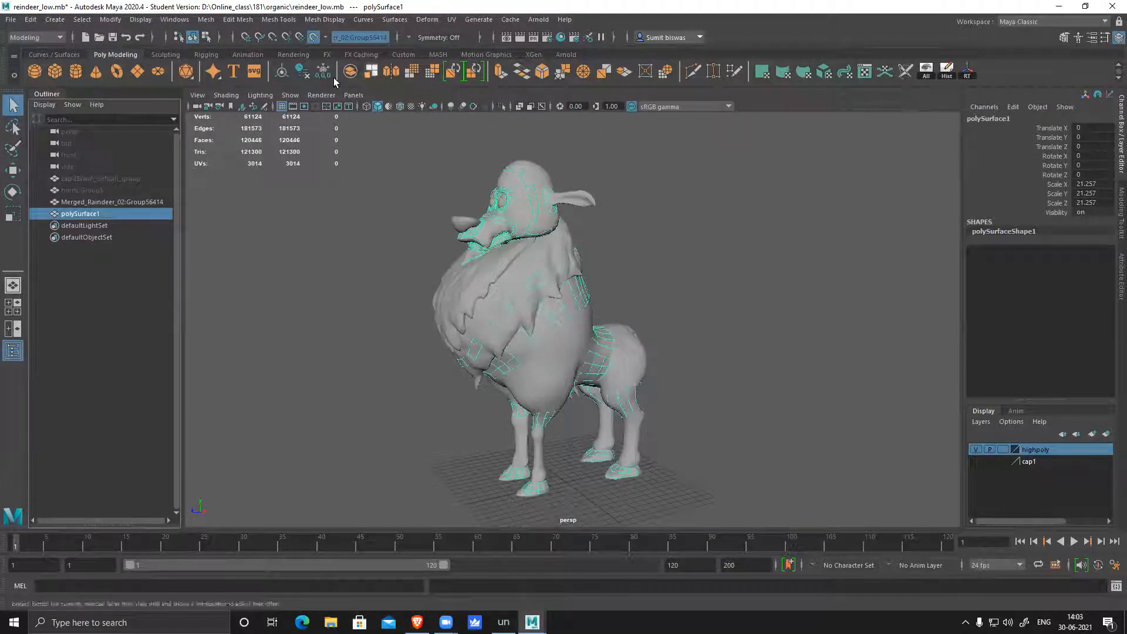
click(1064, 37)
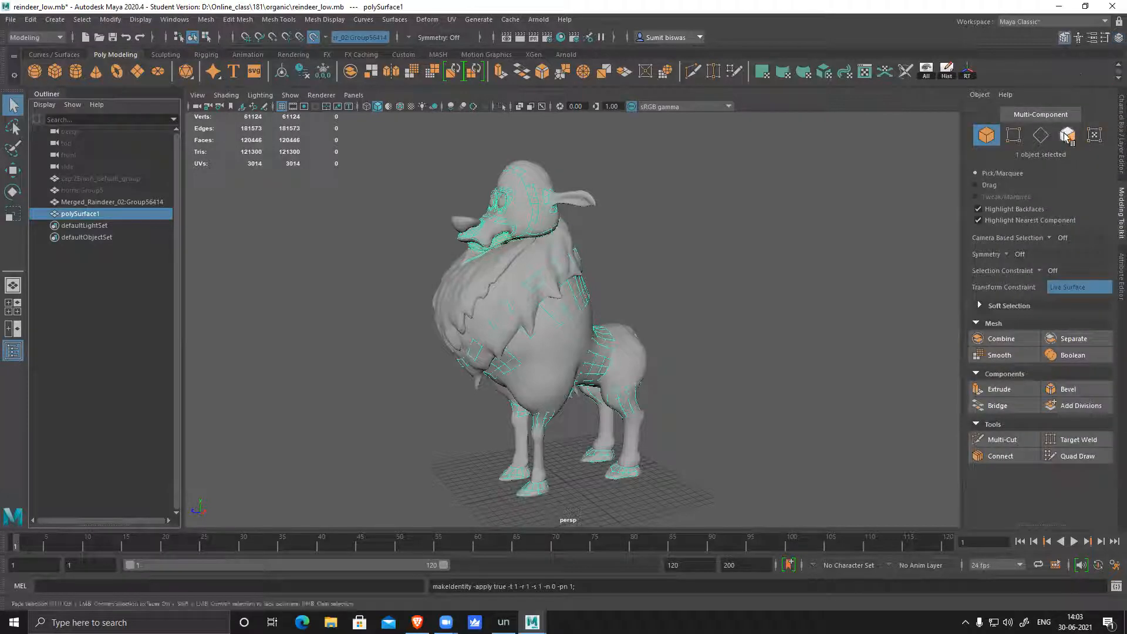
click(1078, 456)
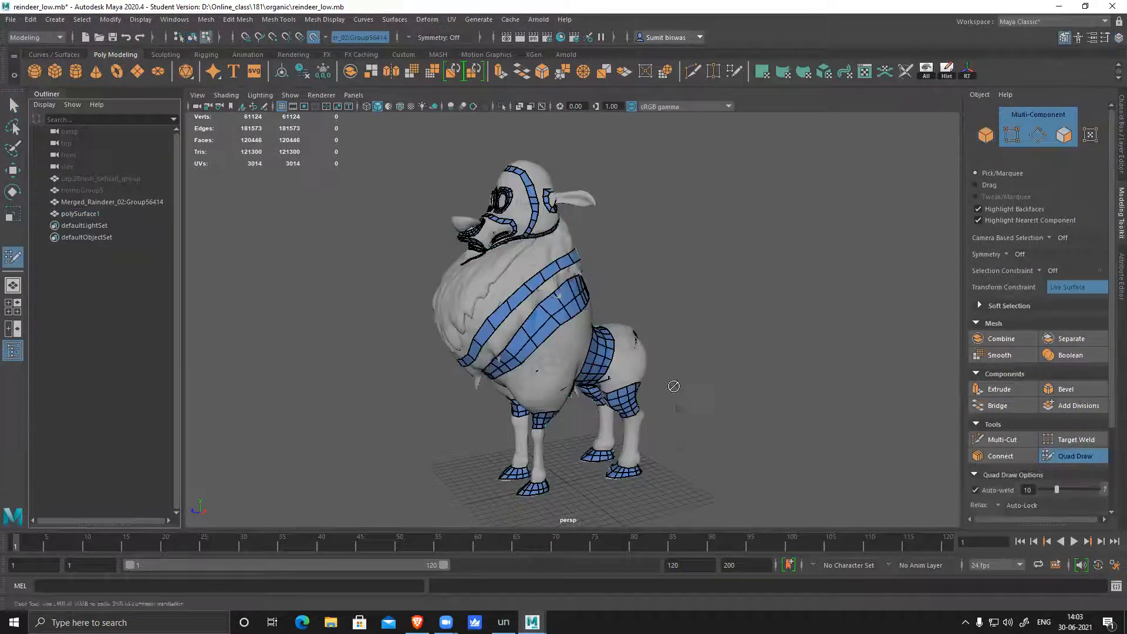
- Examine the retopology strips across the reindeer's torso, legs and head from both sides
alt+middle_drag(674, 387, 677, 348)
alt+drag(685, 350, 610, 341)
alt+right_drag(611, 340, 642, 347)
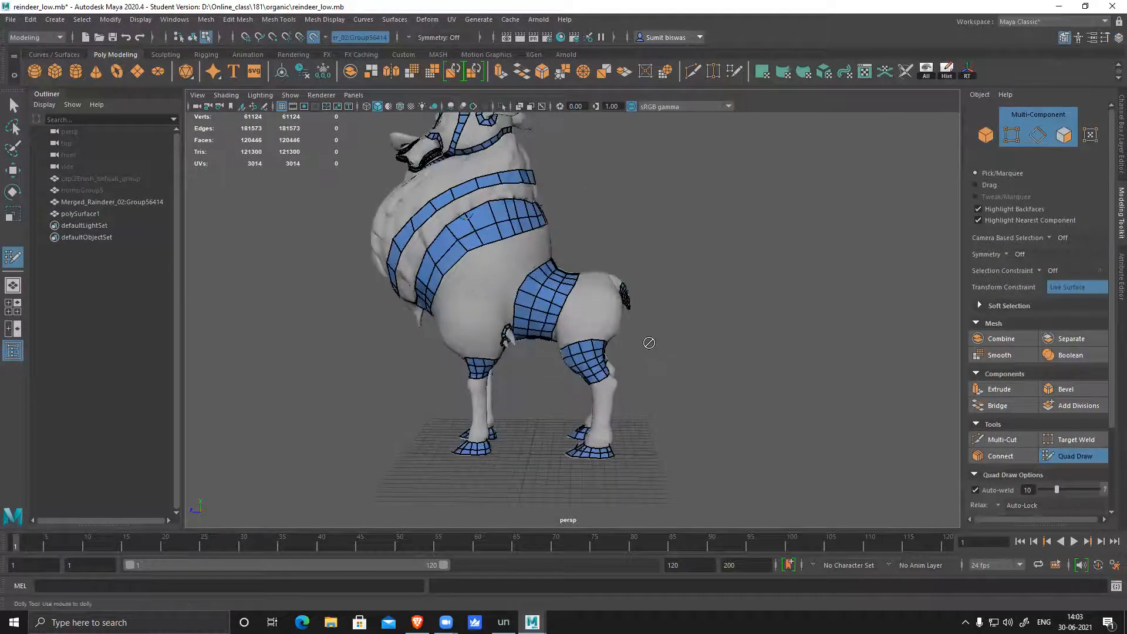
alt+drag(727, 299, 696, 288)
alt+middle_drag(695, 288, 674, 283)
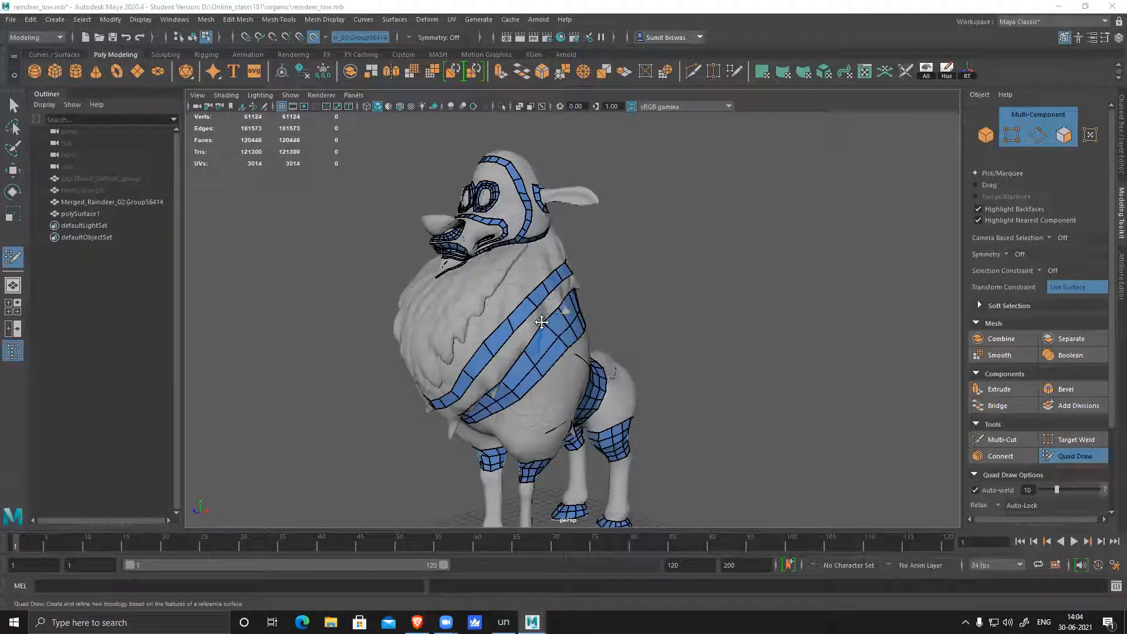
alt+drag(631, 293, 744, 293)
alt+middle_drag(723, 317, 634, 346)
alt+right_drag(634, 347, 682, 423)
alt+drag(587, 329, 634, 294)
alt+middle_drag(616, 252, 639, 247)
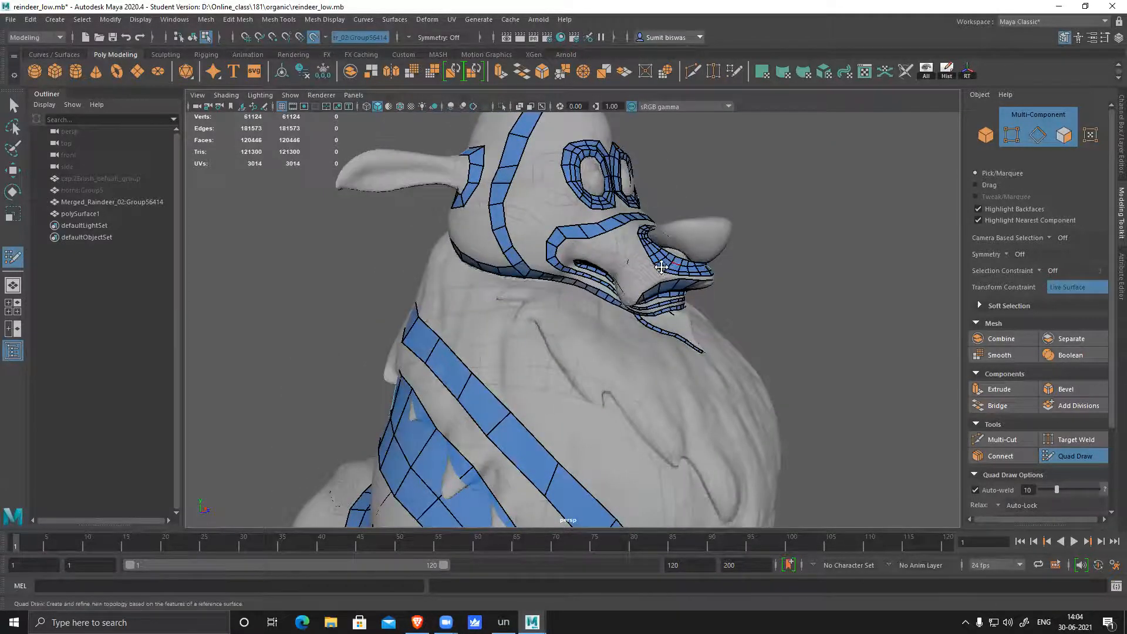
alt+right_drag(773, 304, 735, 331)
alt+drag(735, 331, 616, 340)
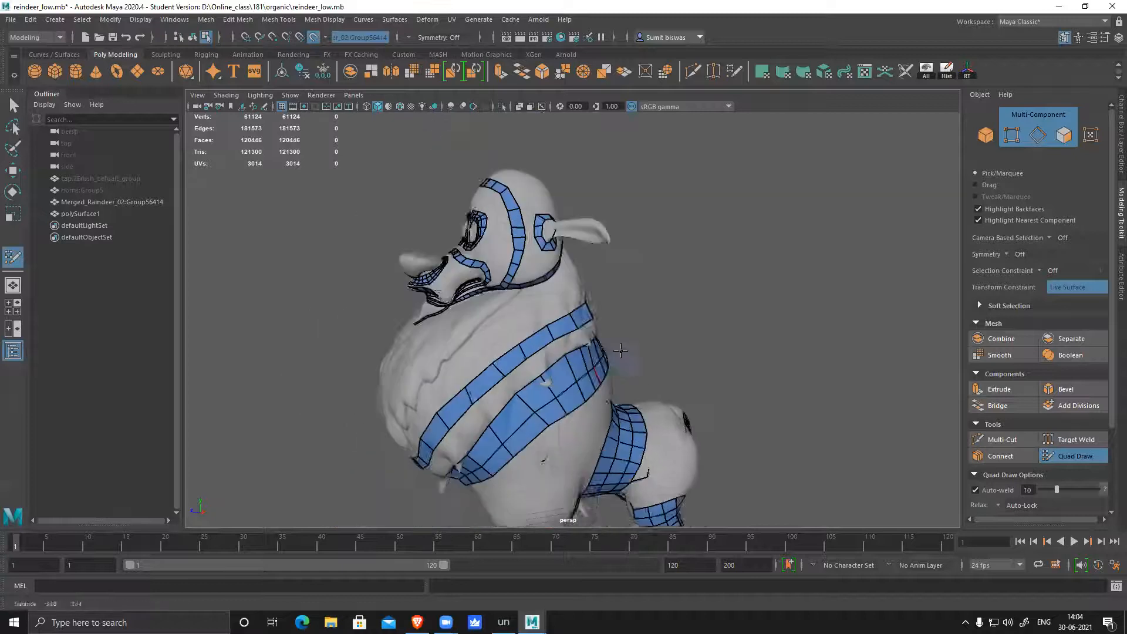
alt+middle_drag(616, 340, 609, 334)
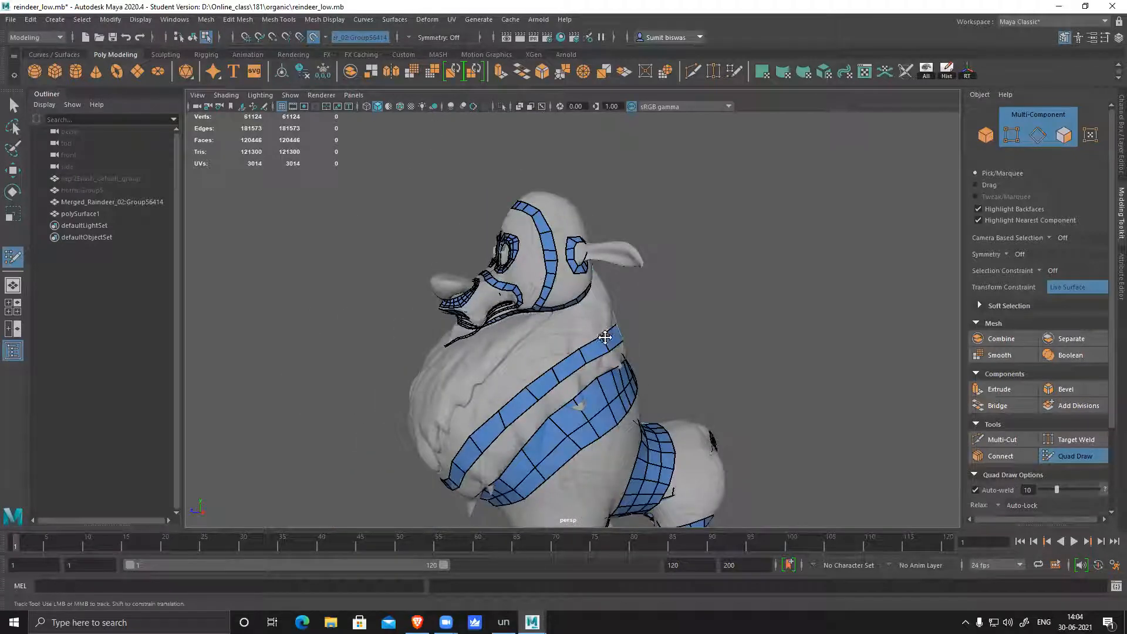
- Inspect the face strips around the mouth corner and lips up close
alt+drag(606, 337, 533, 291)
alt+right_drag(533, 290, 569, 364)
alt+drag(569, 364, 434, 335)
alt+right_drag(434, 336, 451, 360)
alt+middle_drag(451, 359, 489, 340)
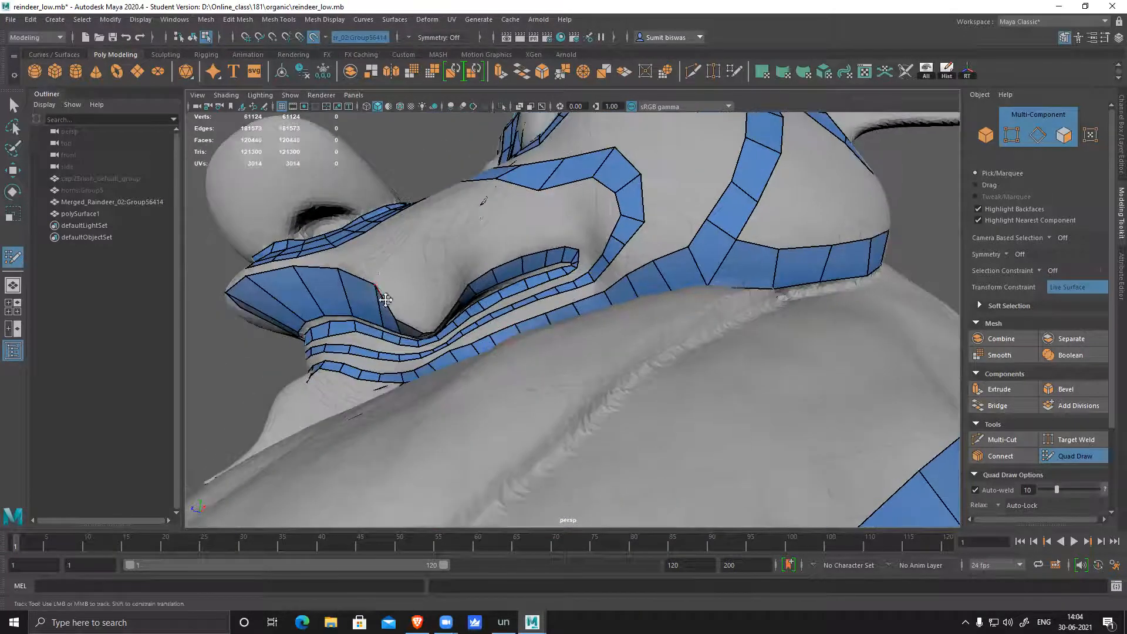
alt+right_drag(622, 253, 597, 250)
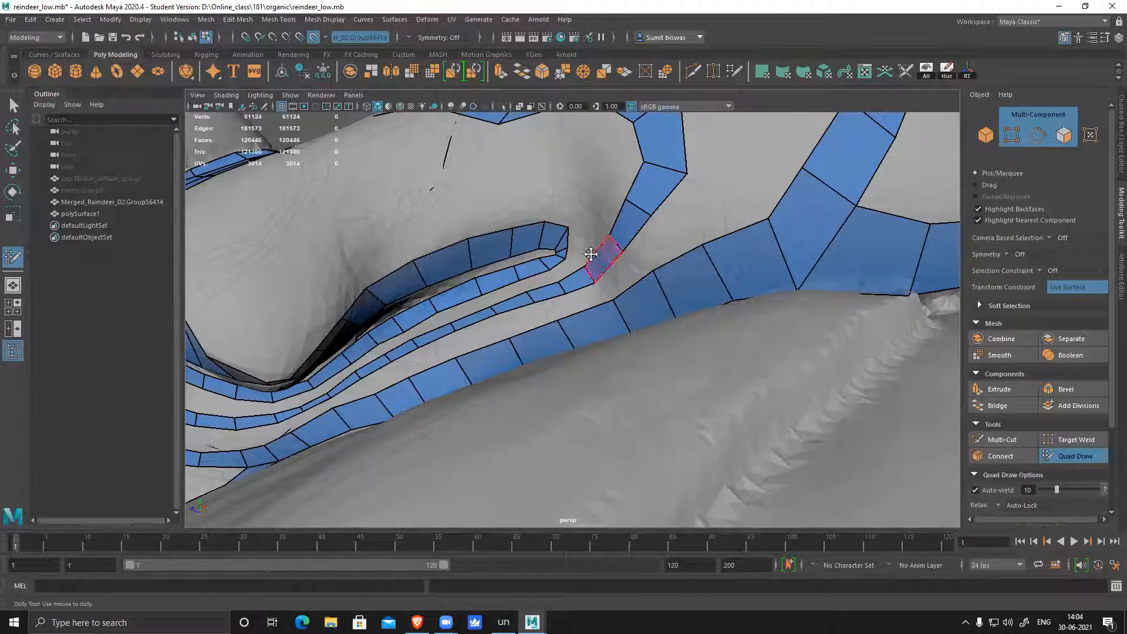
alt+right_drag(590, 301, 601, 307)
mouse_move(601, 307)
alt+mouse_down()
mouse_move(619, 335)
mouse_move(635, 327)
alt+mouse_up()
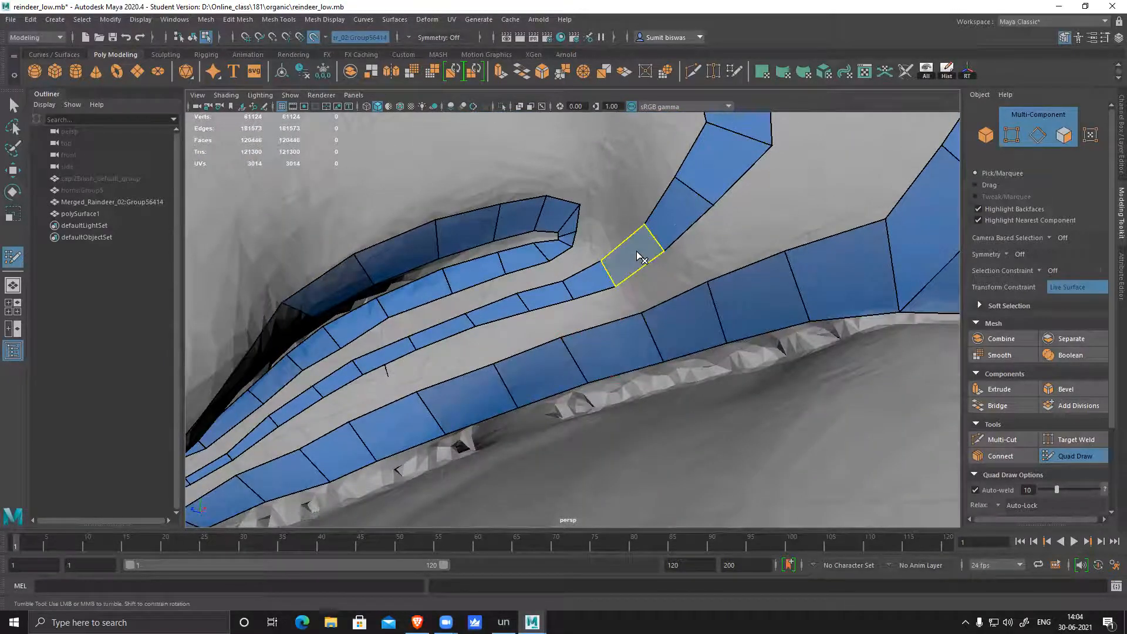
- Turn on Object X symmetry and resume Quad Draw on polySurface1
key(w)
drag(664, 247, 660, 125)
alt+drag(749, 294, 628, 269)
click(81, 214)
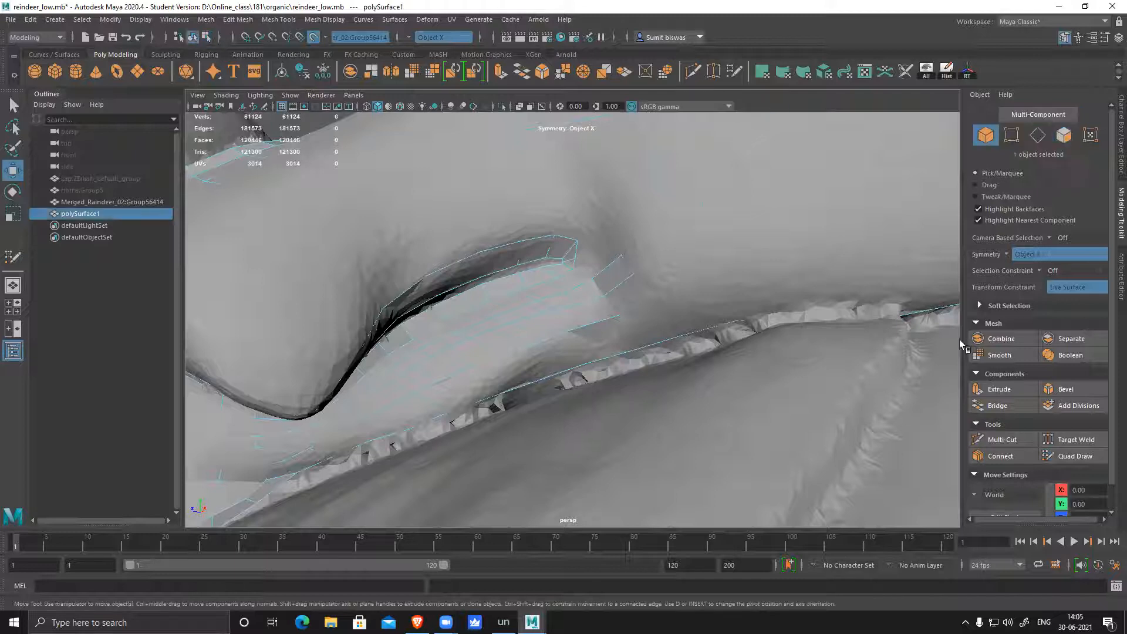
click(1075, 456)
- Delete an edge loop from the retopology strip curving around the base of the nose
alt+right_drag(654, 345, 546, 335)
alt+middle_drag(546, 336, 320, 219)
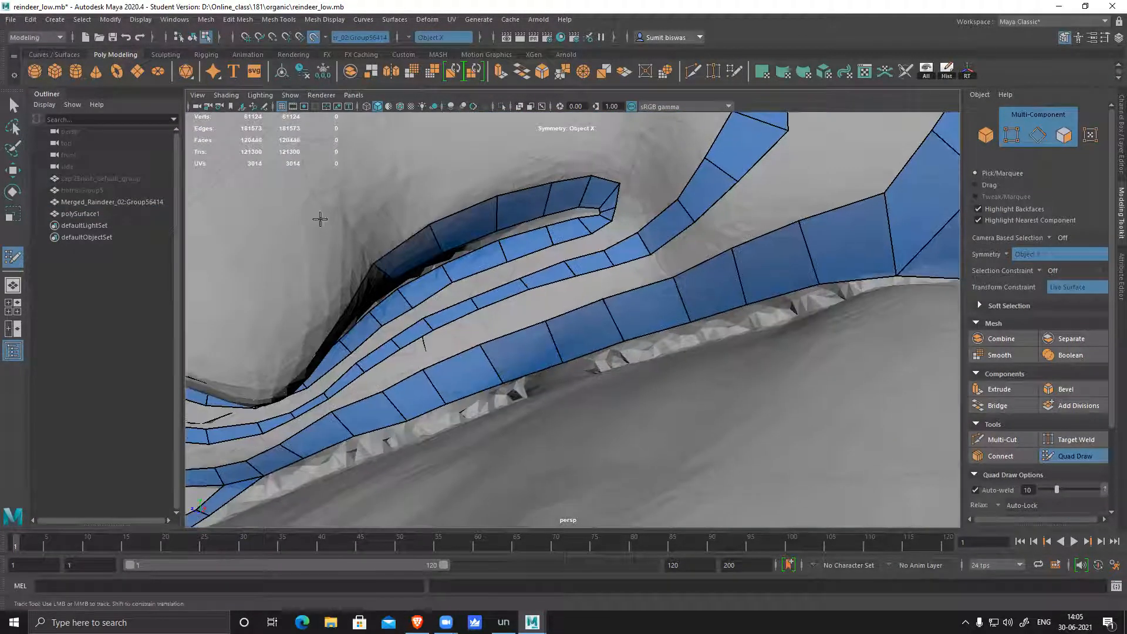
alt+drag(378, 416, 528, 405)
alt+drag(540, 366, 481, 320)
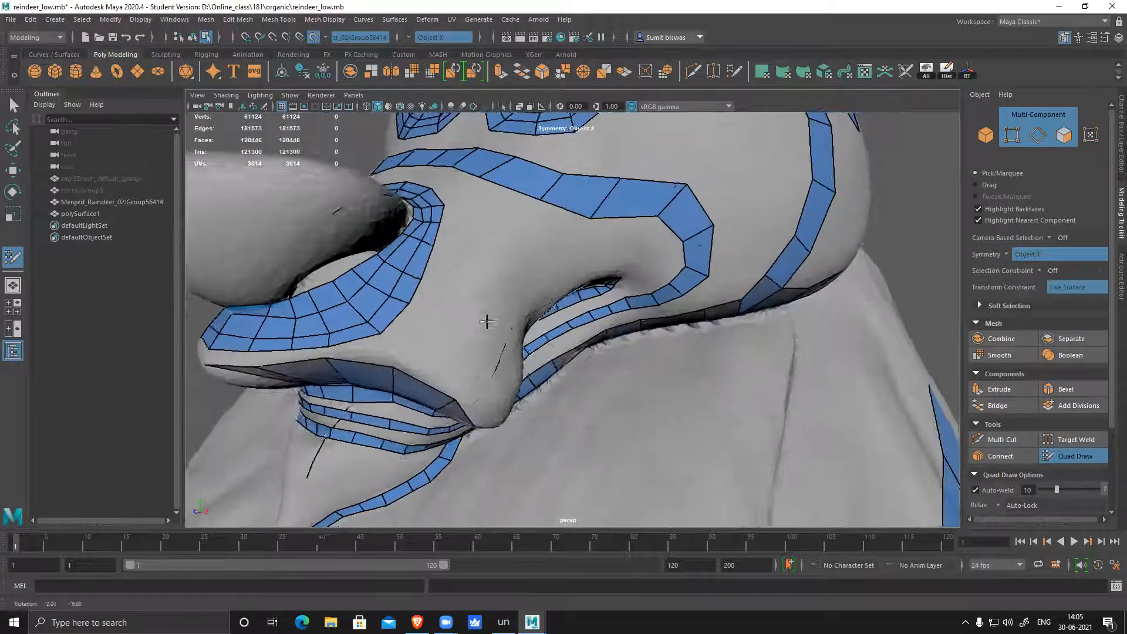
alt+middle_drag(481, 320, 537, 338)
alt+drag(504, 328, 459, 317)
alt+drag(413, 359, 553, 334)
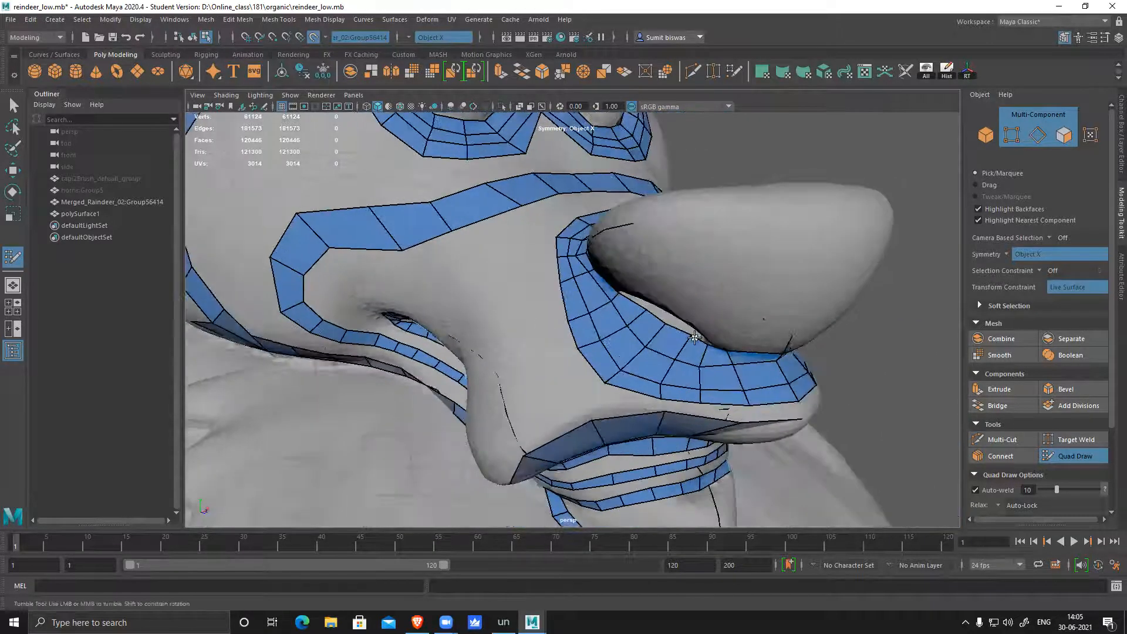
ctrl+shift+click(642, 345)
- Examine the topology flow around the muzzle, mouth, cheeks and eyes from several angles
alt+drag(642, 345, 551, 290)
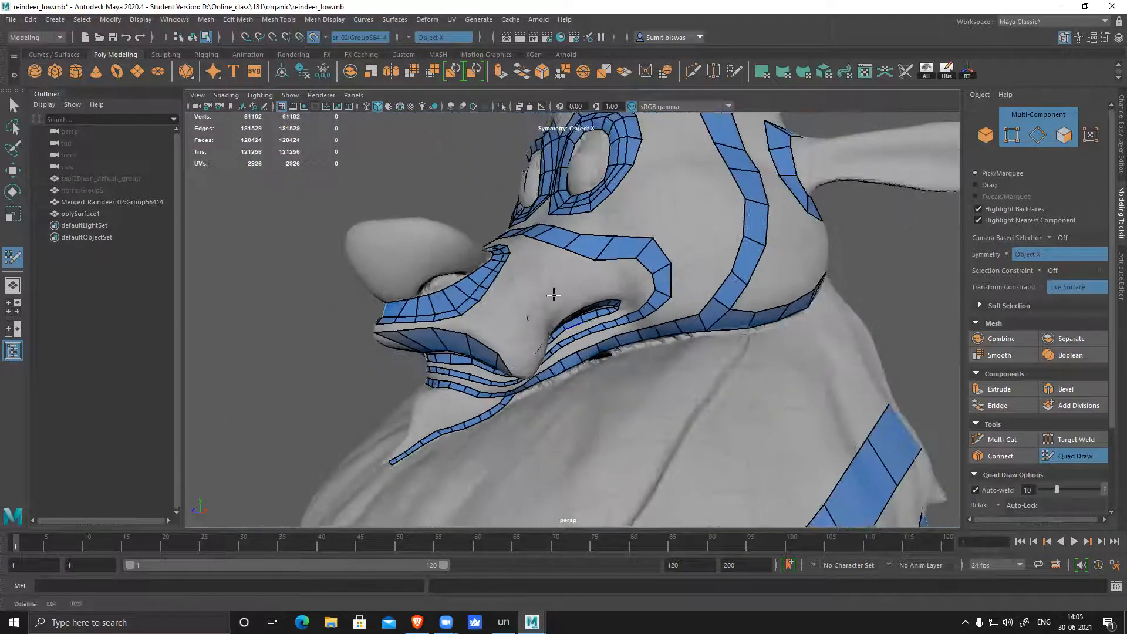
alt+middle_drag(551, 289, 498, 235)
alt+drag(536, 292, 504, 262)
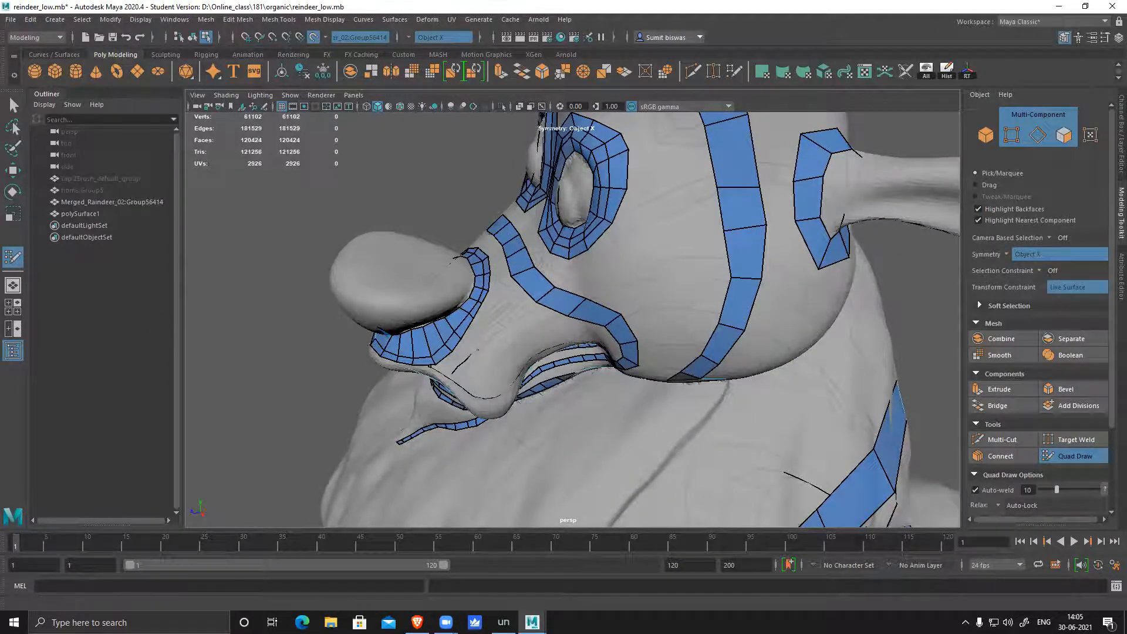
alt+drag(486, 327, 607, 280)
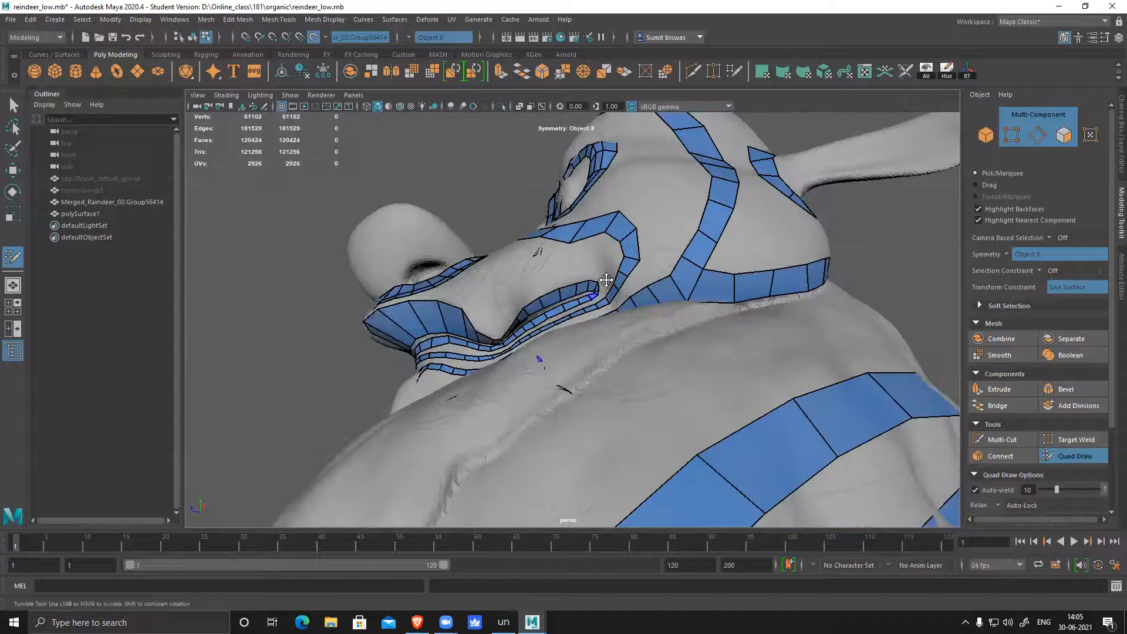
alt+drag(498, 291, 513, 299)
alt+middle_drag(513, 299, 453, 289)
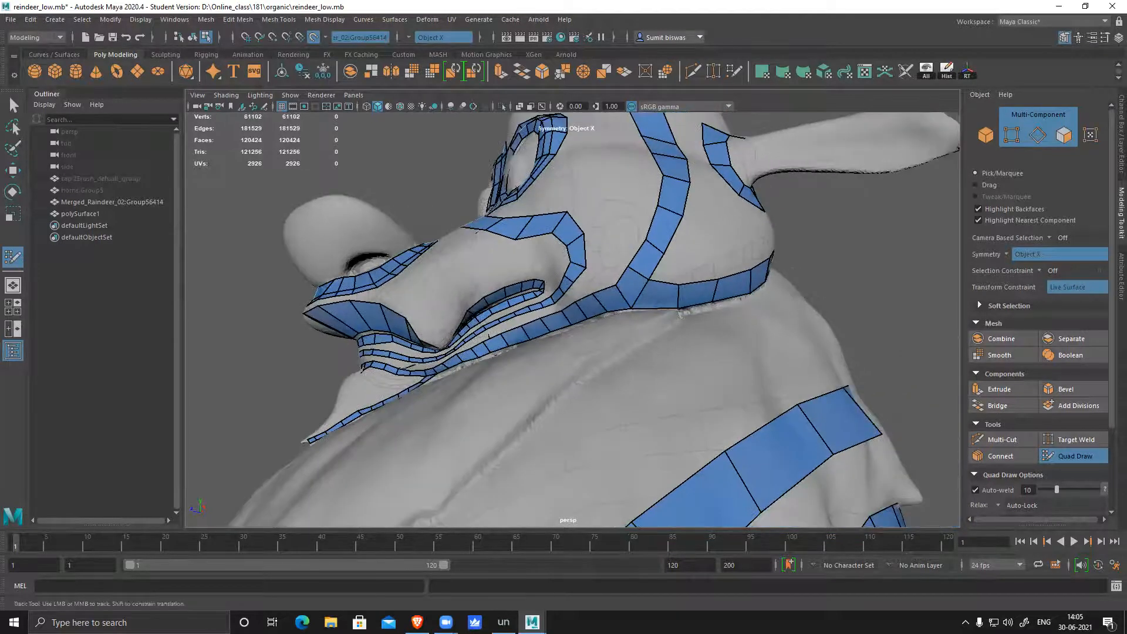
alt+drag(567, 302, 492, 312)
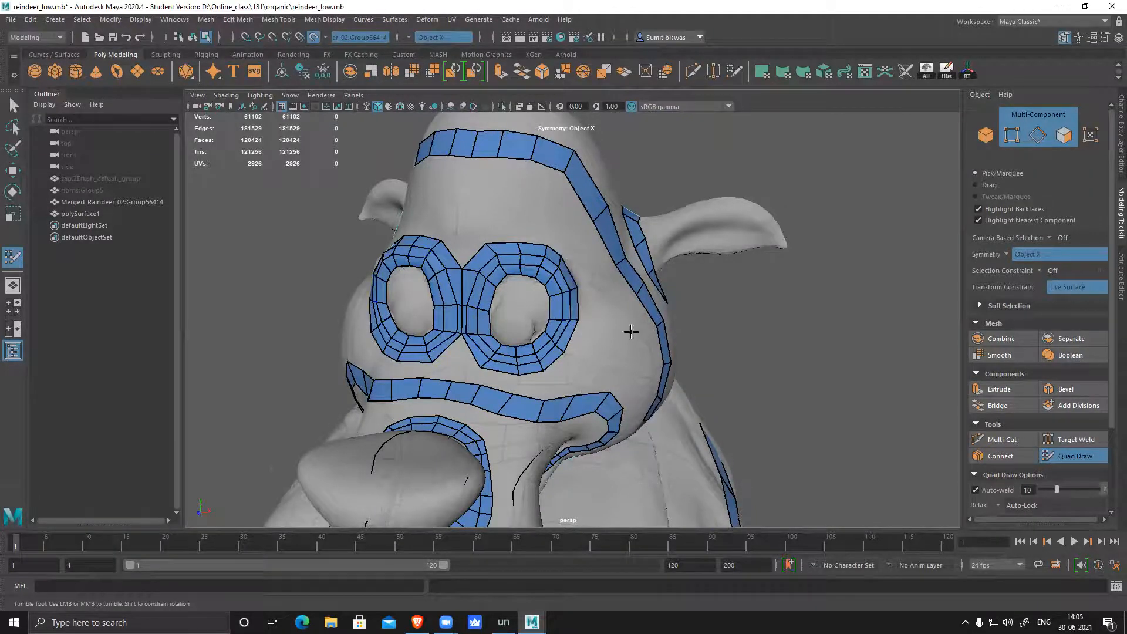
alt+drag(631, 329, 569, 183)
alt+middle_drag(623, 386, 611, 340)
alt+drag(611, 340, 648, 323)
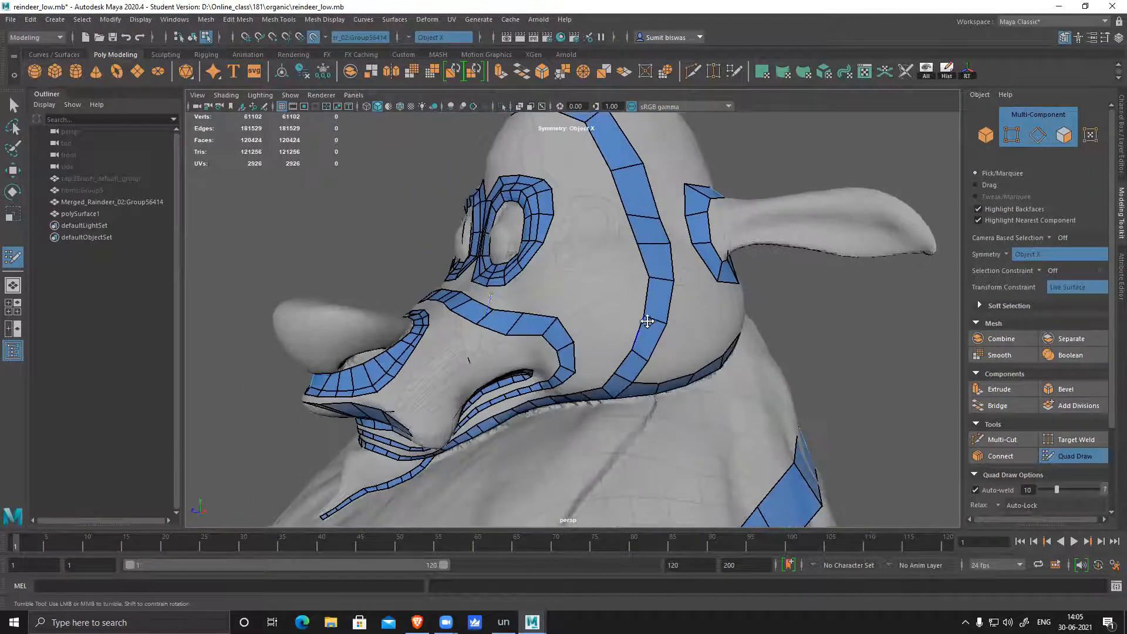
alt+middle_drag(584, 378, 590, 362)
alt+drag(590, 363, 623, 391)
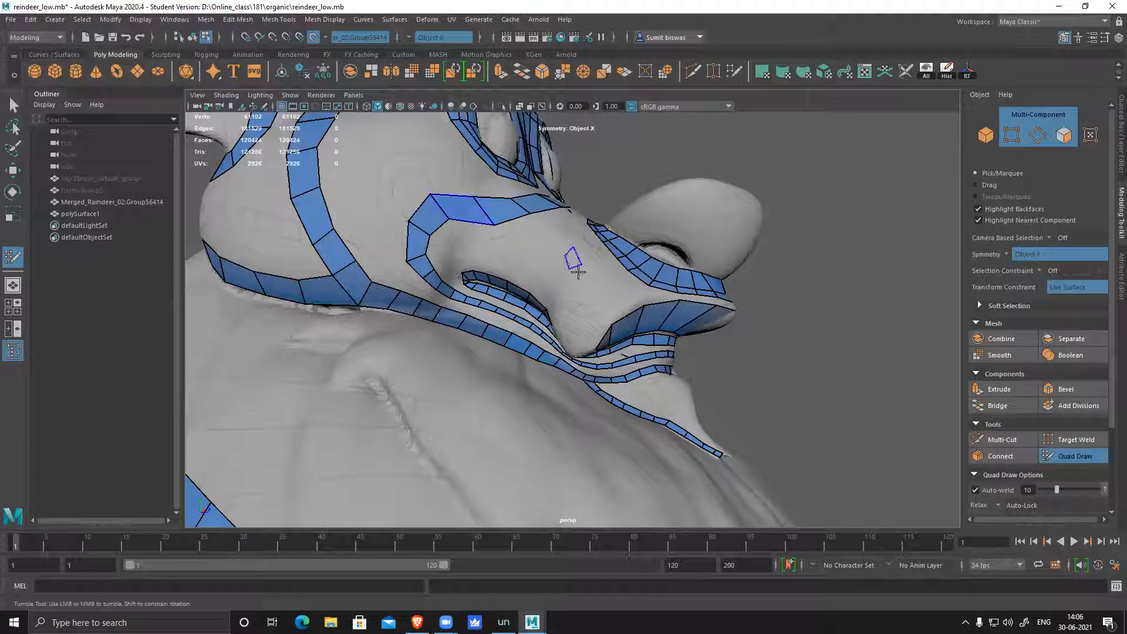
alt+drag(622, 311, 659, 257)
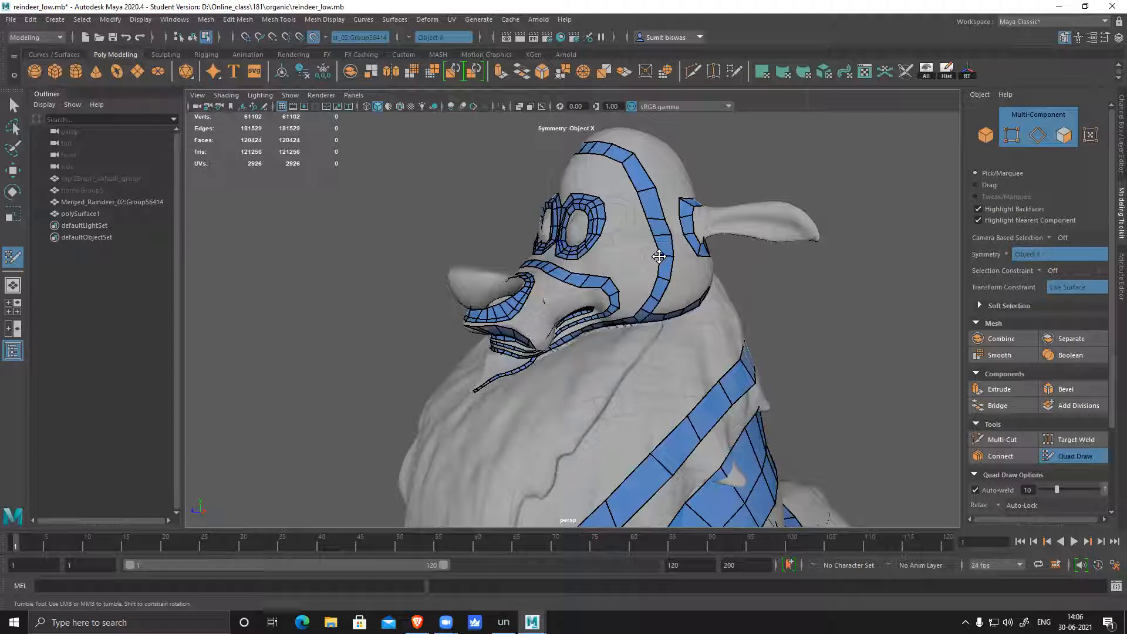
- Review how the head strips relate to the torso bands, and inspect the nose and eye loops from the front
alt+drag(663, 318, 522, 317)
scroll(523, 317, down, 5)
alt+middle_drag(564, 329, 549, 264)
alt+drag(548, 264, 621, 310)
alt+middle_drag(622, 310, 621, 402)
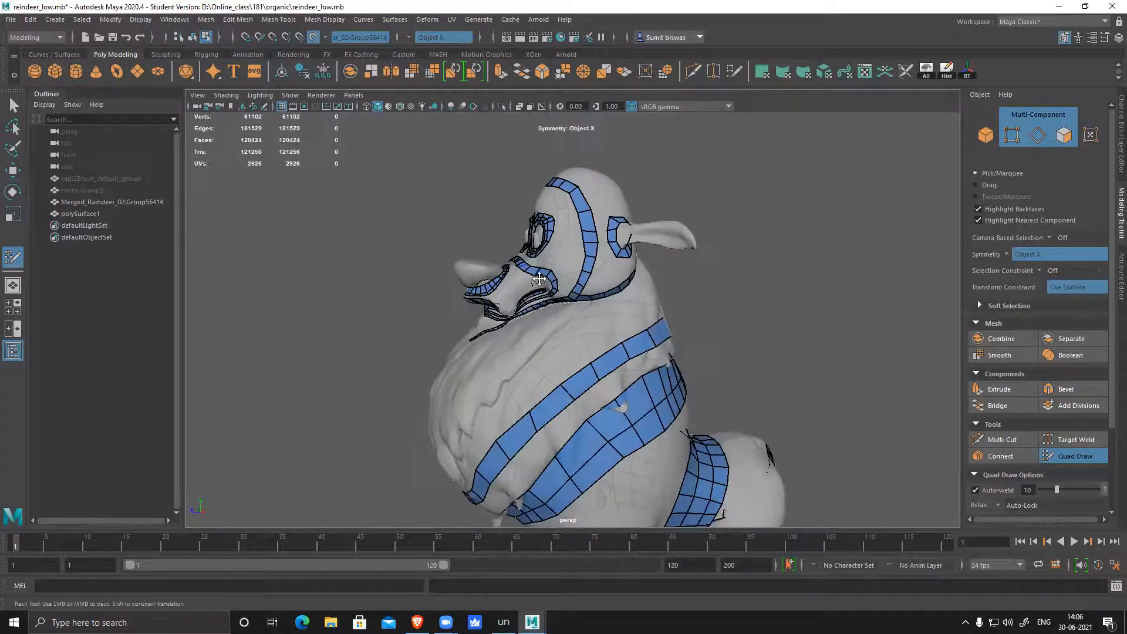
scroll(540, 279, up, 6)
alt+middle_drag(540, 279, 587, 364)
alt+drag(587, 364, 658, 376)
scroll(611, 353, up, 4)
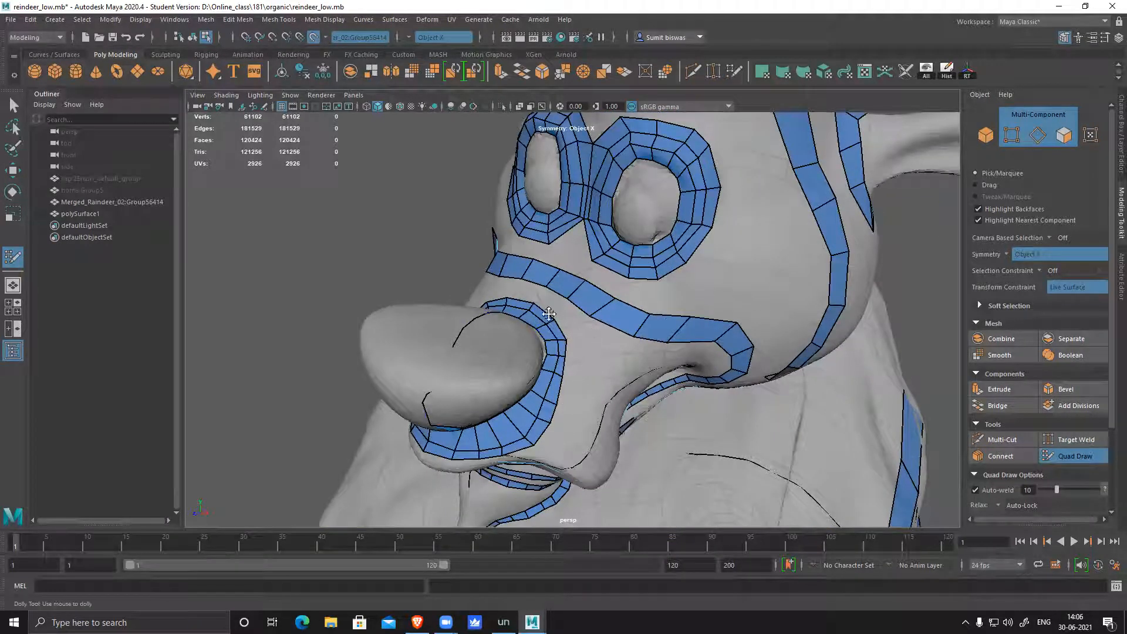
alt+drag(599, 370, 574, 324)
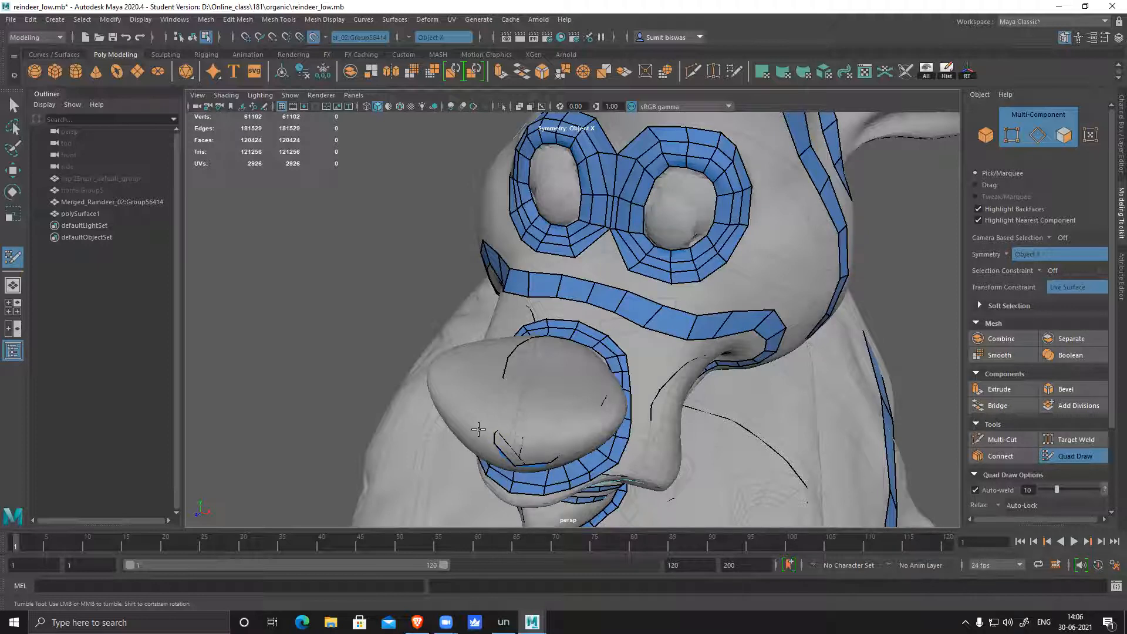
- Examine the strips around the nose base, upper lip and mouth corner from the side and from below
alt+drag(649, 385, 581, 367)
alt+middle_drag(442, 364, 476, 365)
scroll(502, 378, up, 3)
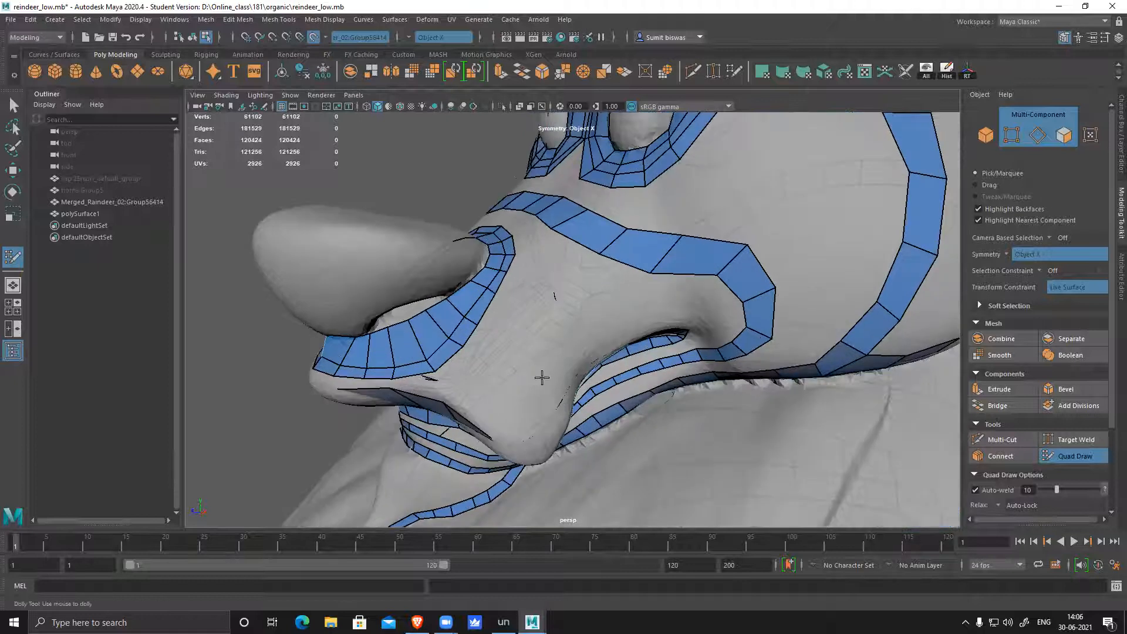
scroll(542, 378, down, 5)
alt+drag(587, 353, 526, 257)
scroll(613, 349, up, 2)
scroll(613, 349, up, 1)
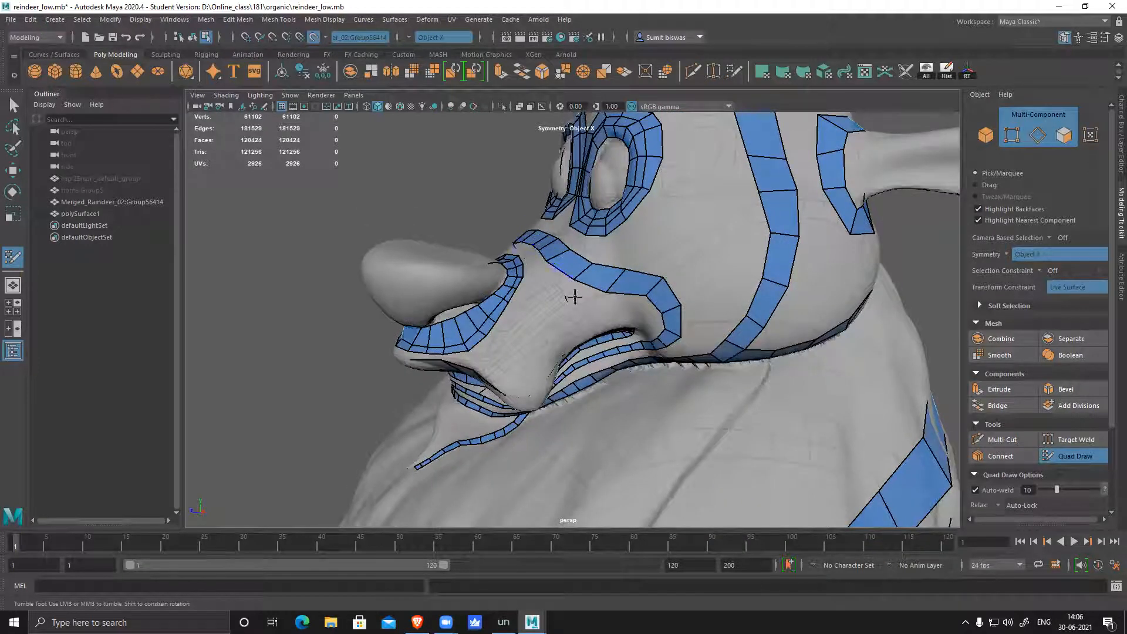
alt+drag(574, 297, 658, 257)
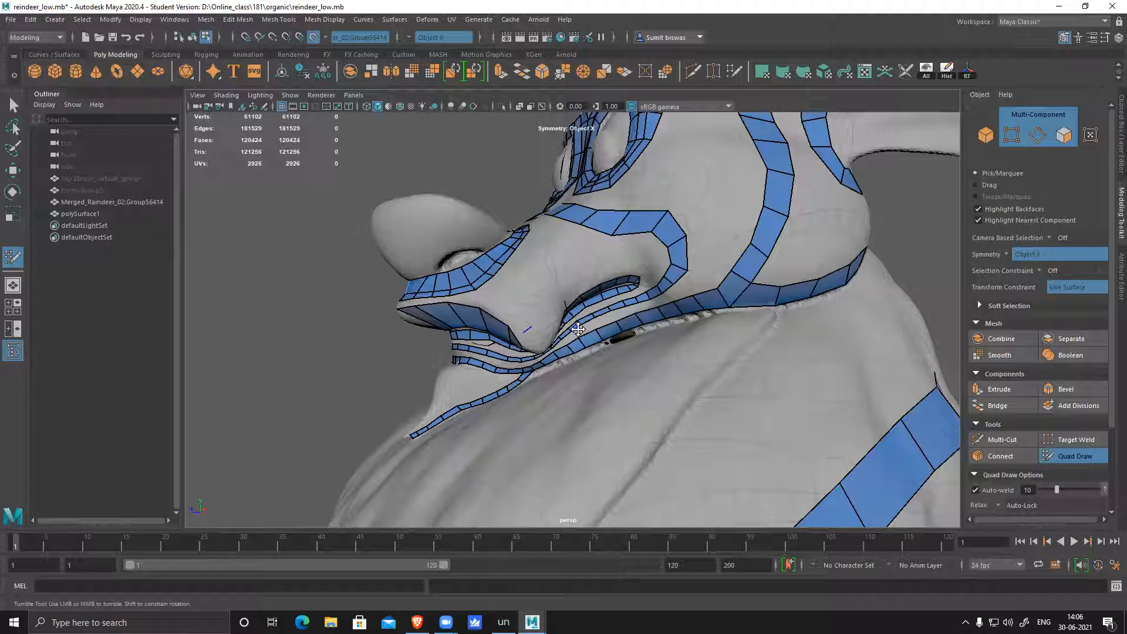
alt+drag(781, 371, 634, 386)
- Switch to File Explorer and open the organic folder under Online_class > 181 on drive D
click(417, 622)
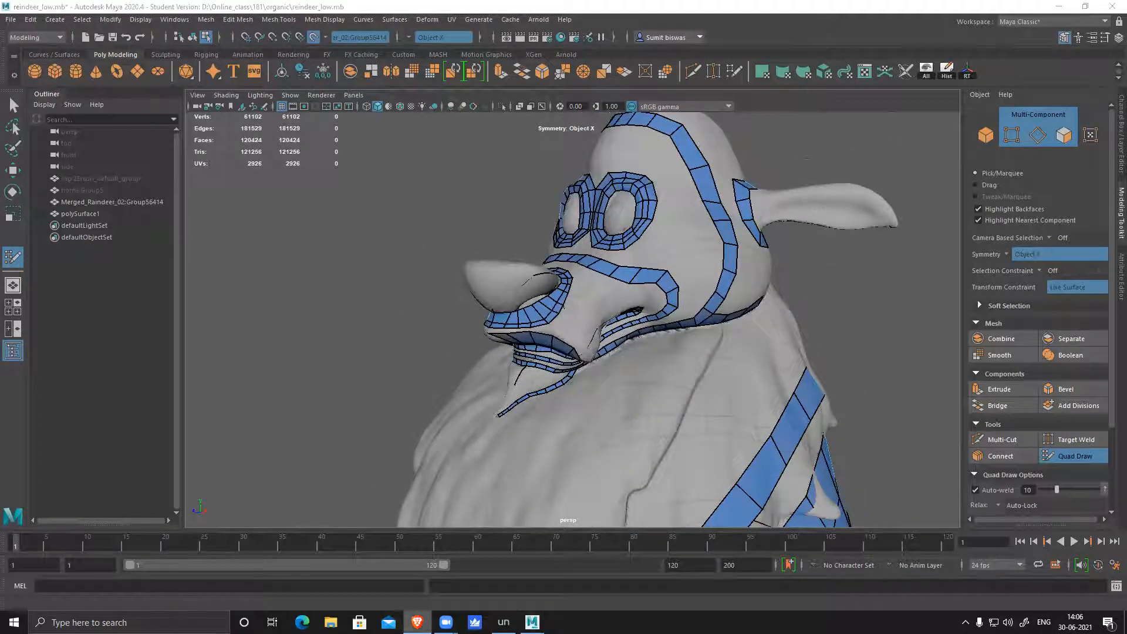
key(alt+Tab)
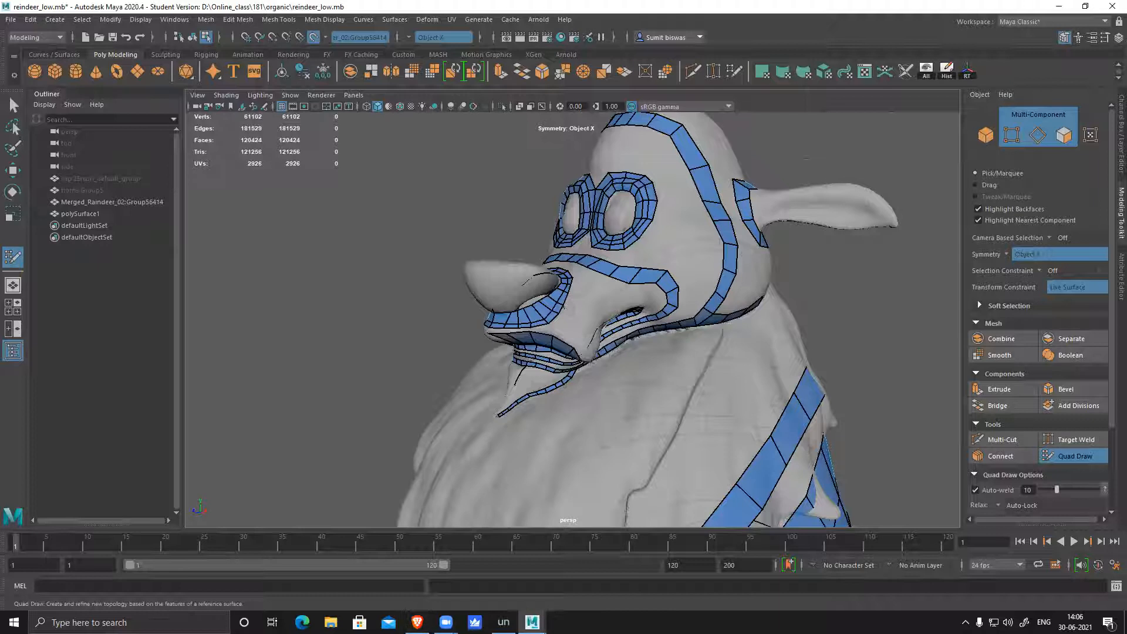
key(alt+Tab)
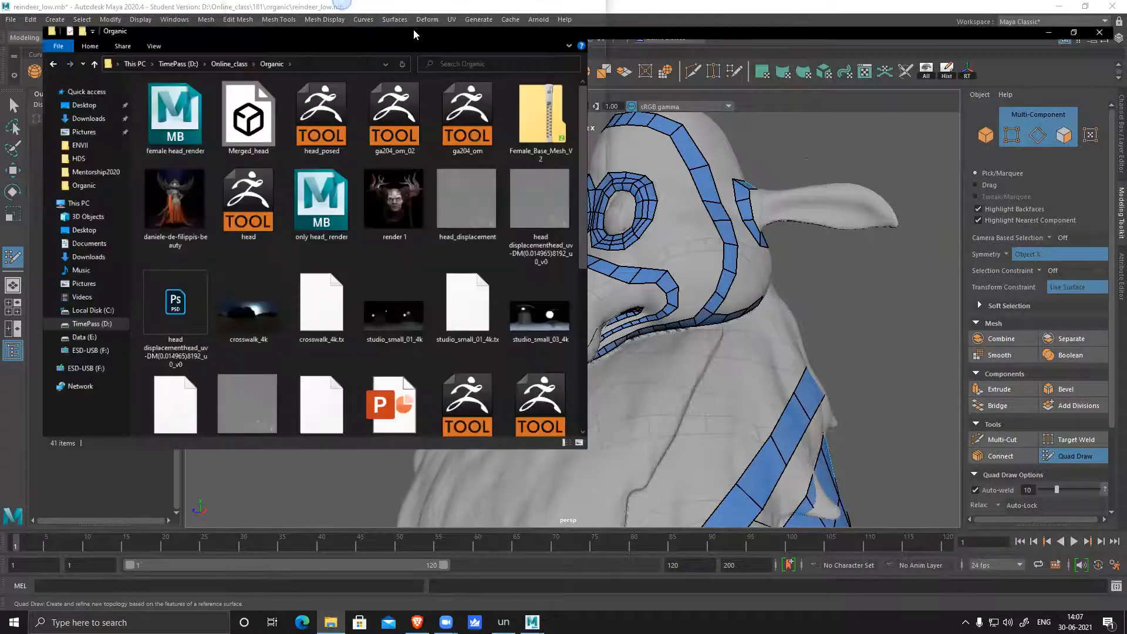
double_click(414, 29)
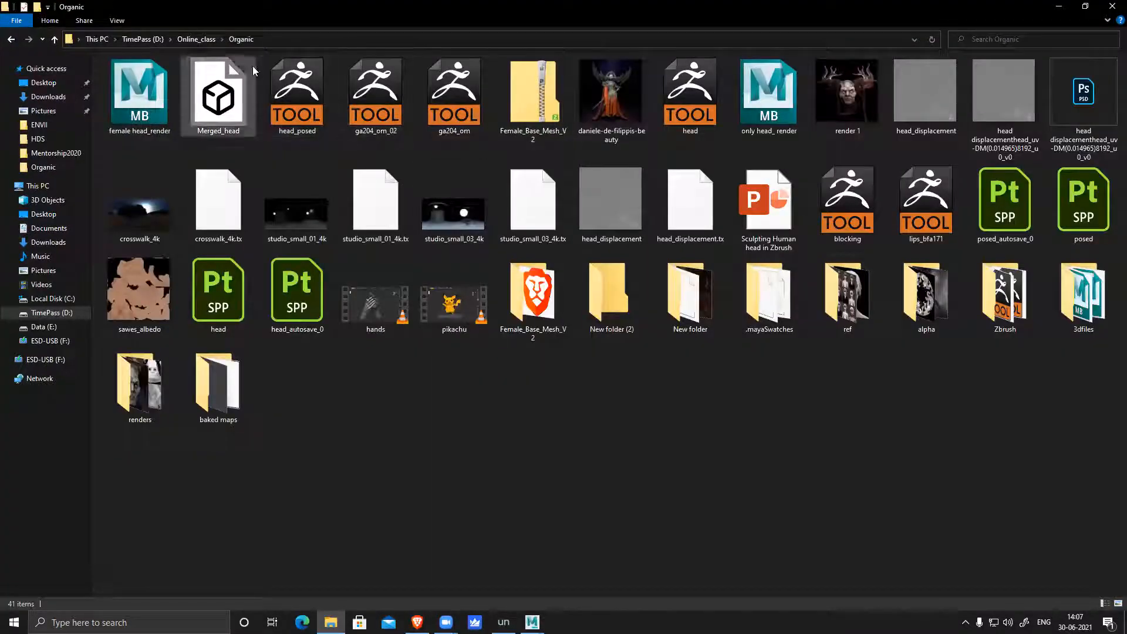
click(196, 39)
double_click(142, 92)
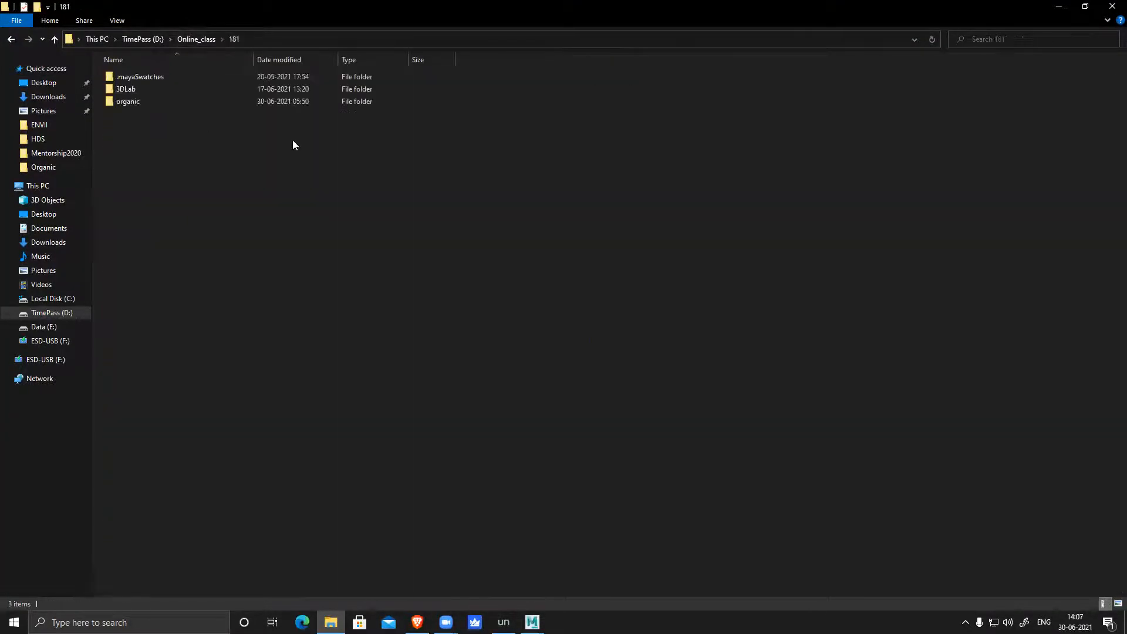
double_click(137, 101)
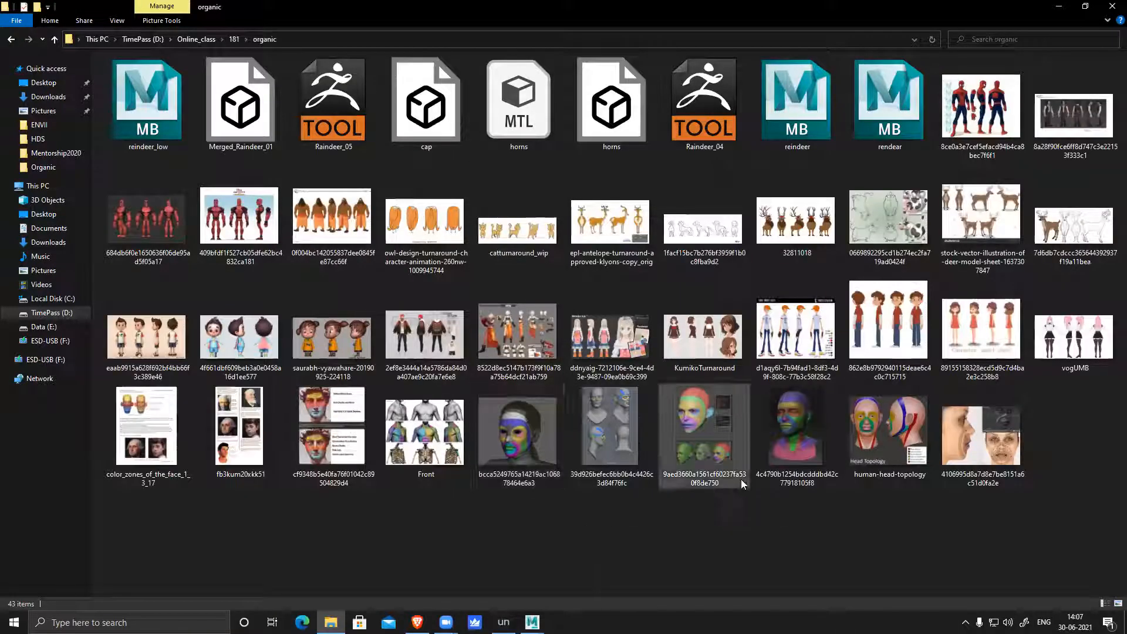
- View the colour-coded head topology image and the eye and mouth loop reference image, closing each before returning to Maya
double_click(800, 424)
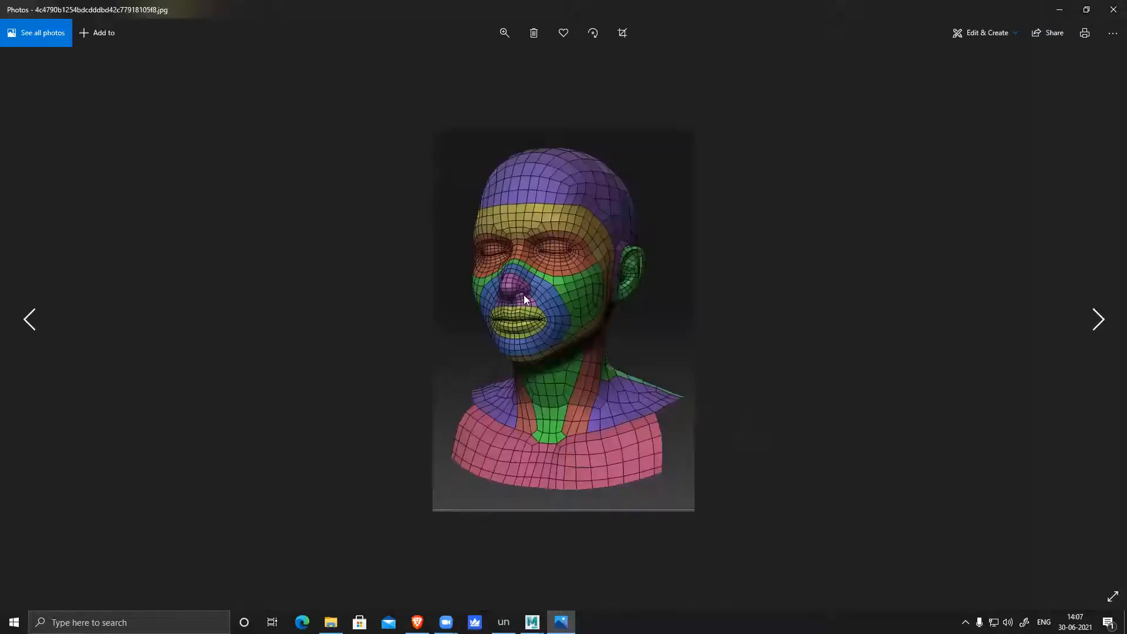
click(1113, 9)
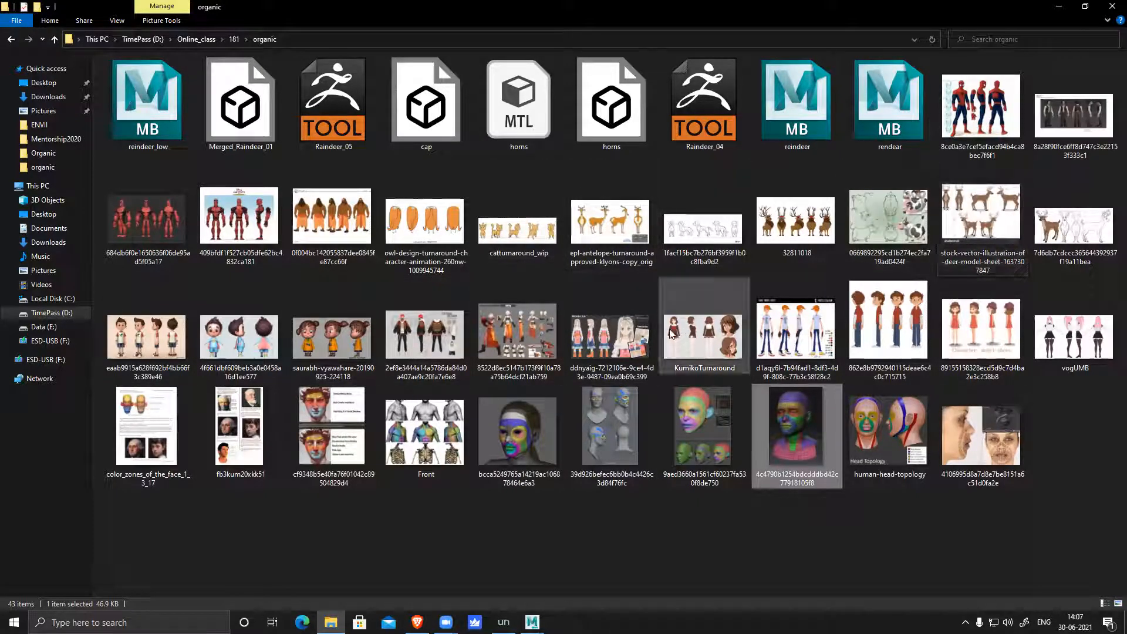
double_click(994, 423)
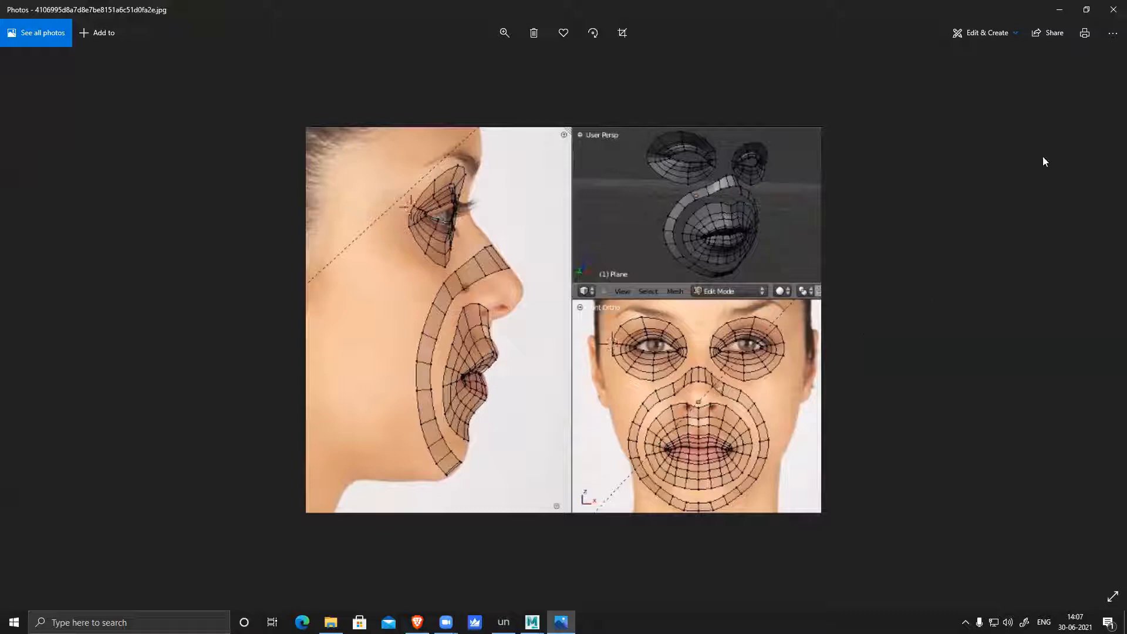
click(1114, 10)
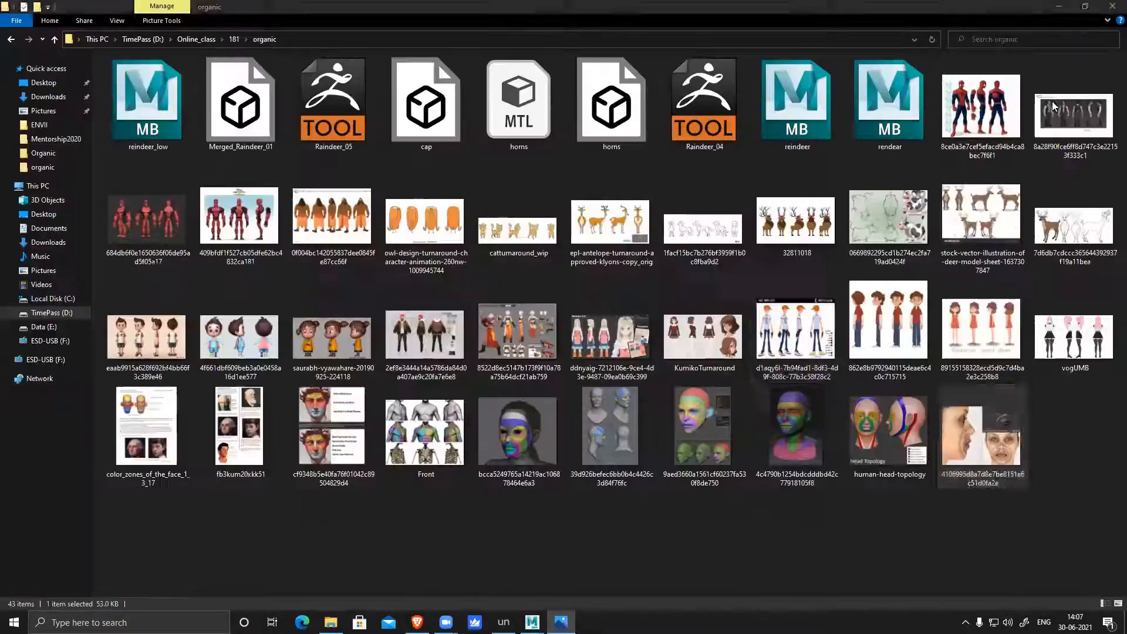
click(1060, 7)
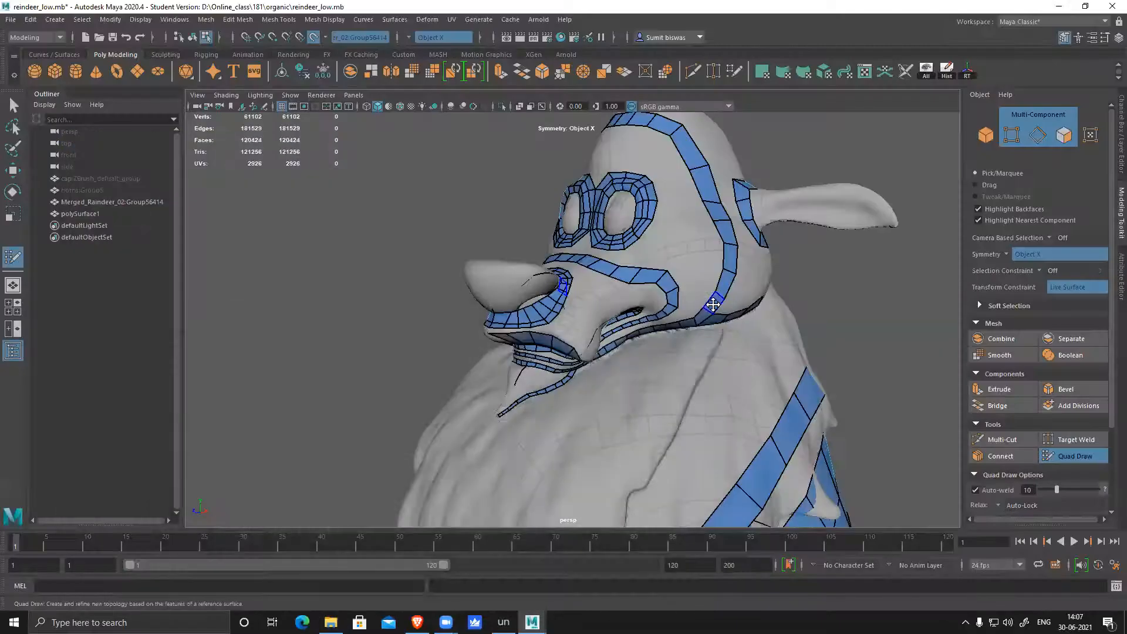
- Compare the cheek strip and the jaw and neck loop on both sides of the reindeer's head
alt+drag(713, 385, 694, 360)
alt+middle_drag(695, 360, 628, 399)
alt+drag(586, 389, 621, 368)
scroll(604, 388, up, 3)
mouse_move(605, 393)
alt+middle_down()
mouse_move(617, 390)
mouse_move(602, 410)
mouse_move(627, 332)
alt+middle_up()
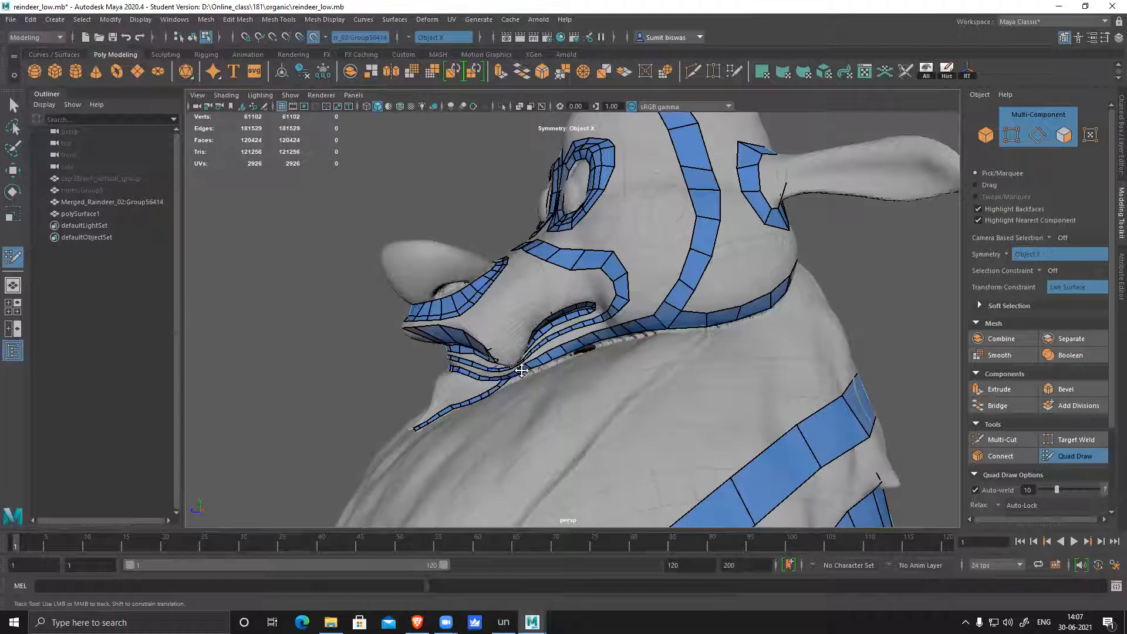
alt+drag(440, 382, 638, 385)
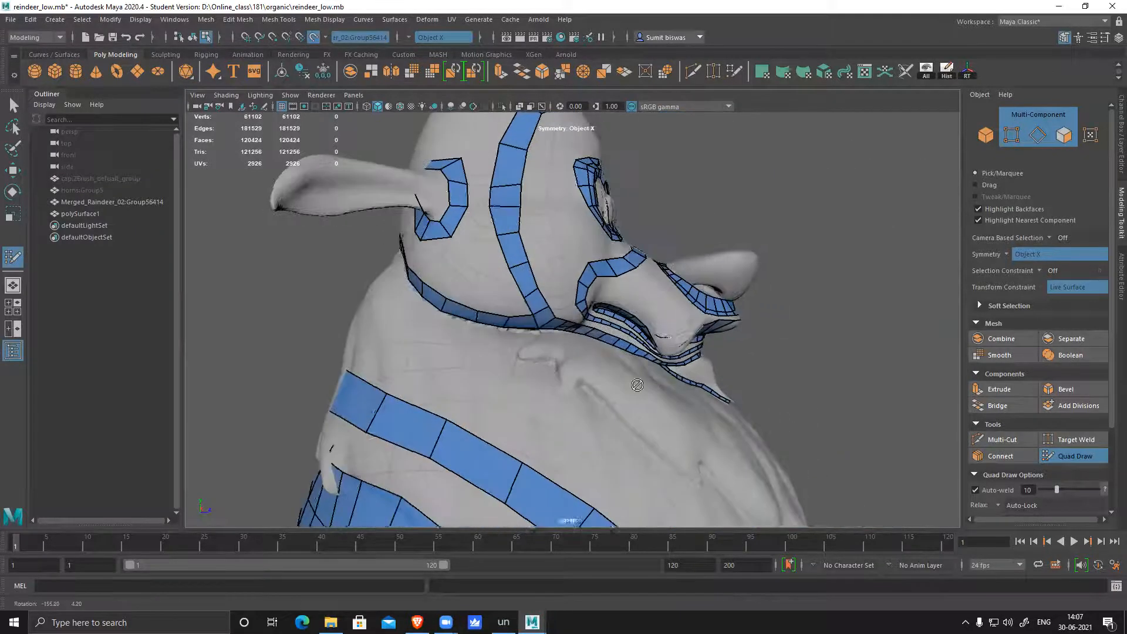
alt+middle_drag(692, 360, 671, 369)
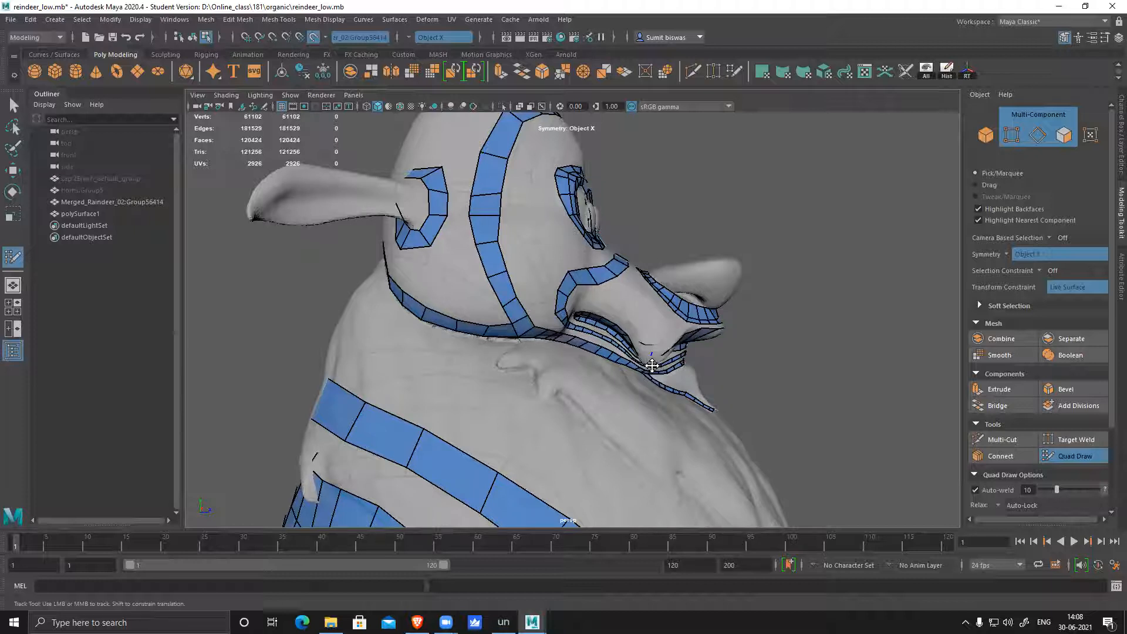
- Inspect the loop around the ear base and the neck loop running behind the head
alt+drag(722, 366, 442, 369)
alt+middle_drag(702, 306, 675, 332)
scroll(672, 320, up, 2)
alt+drag(684, 201, 619, 320)
scroll(628, 324, up, 2)
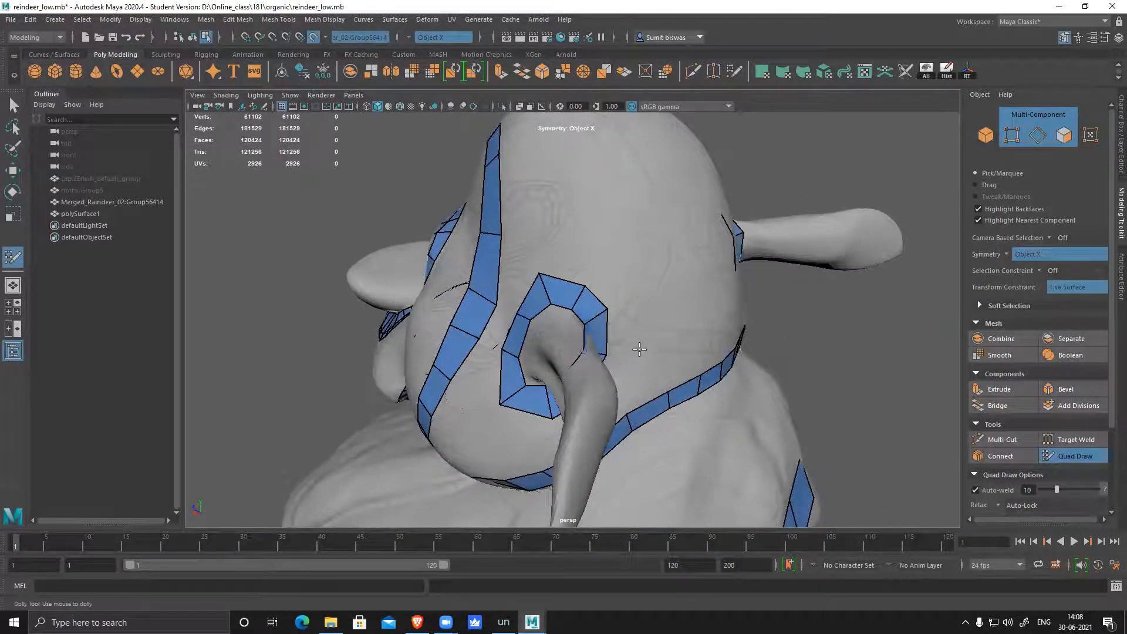
alt+middle_drag(640, 349, 635, 328)
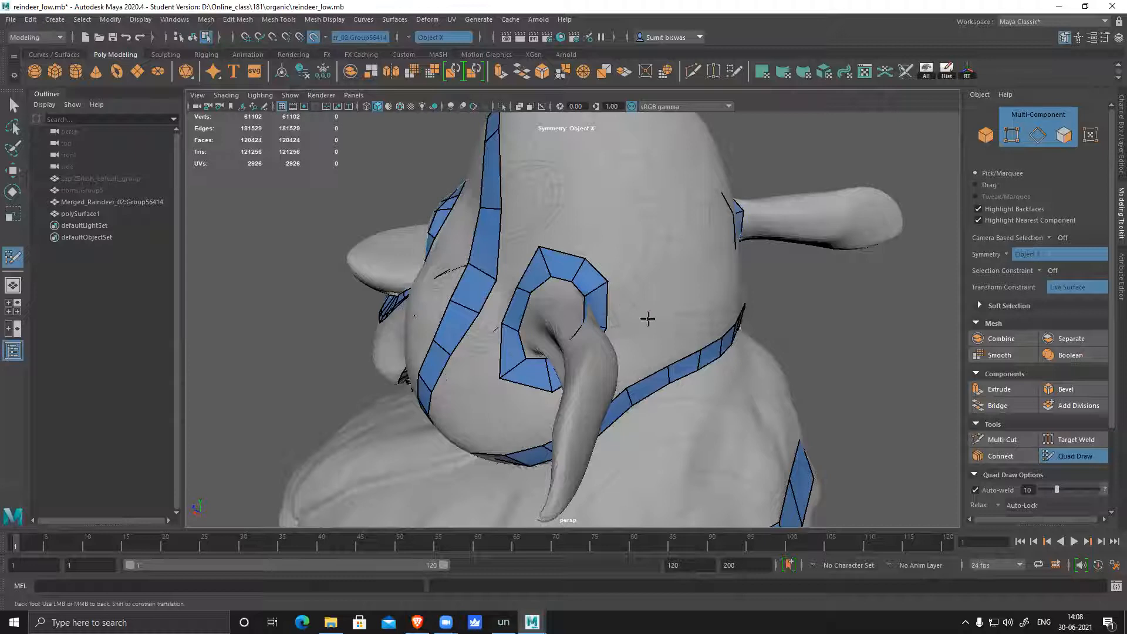
alt+drag(649, 320, 629, 320)
scroll(576, 288, down, 5)
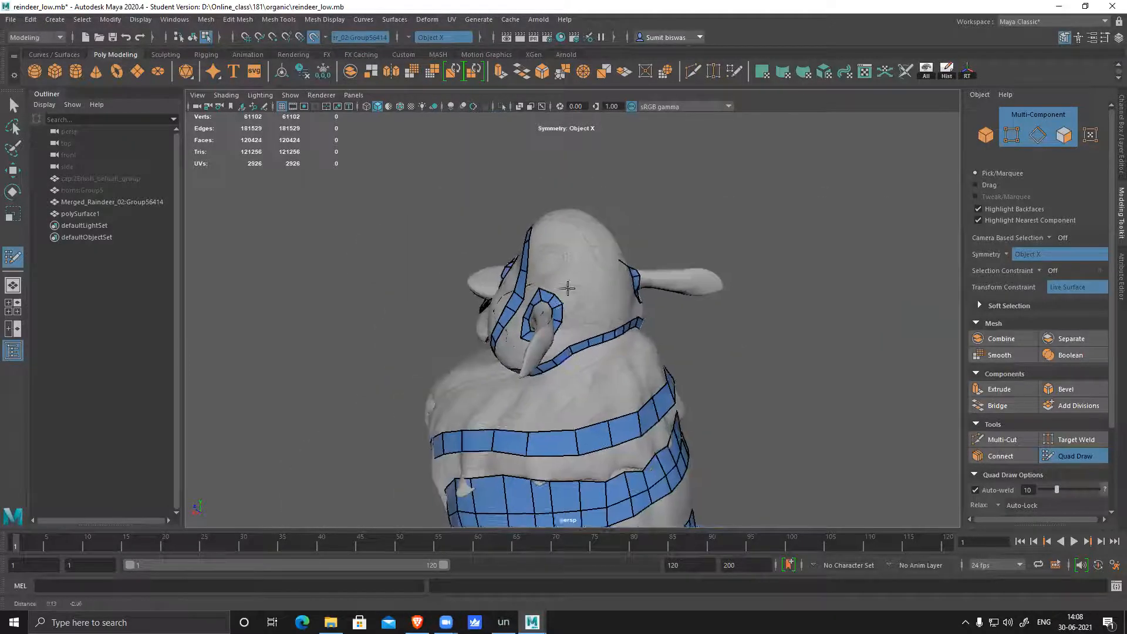
- Review how the bands wrap around the back, chest and belly, orbiting the torso down to the front legs
alt+middle_drag(566, 287, 561, 203)
alt+drag(475, 311, 561, 295)
alt+drag(666, 271, 621, 280)
alt+drag(610, 257, 669, 239)
alt+drag(599, 264, 696, 259)
alt+middle_drag(621, 370, 624, 327)
alt+drag(624, 327, 592, 318)
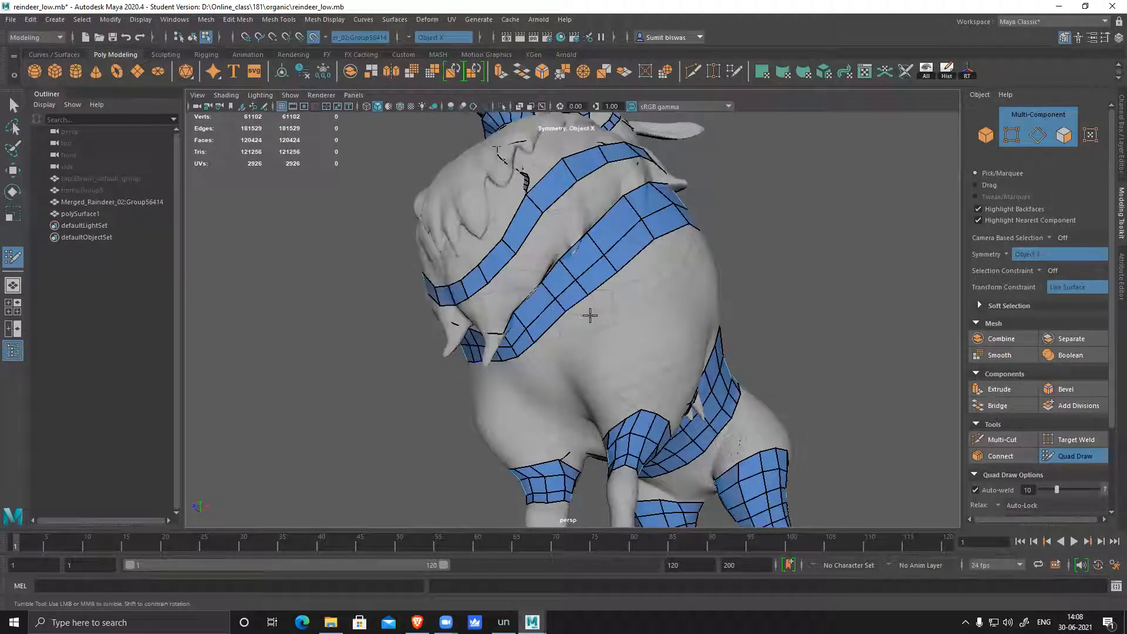
alt+drag(674, 310, 567, 291)
alt+drag(685, 250, 672, 219)
alt+drag(422, 238, 642, 354)
alt+middle_drag(641, 354, 650, 339)
alt+drag(650, 339, 722, 300)
alt+drag(655, 335, 587, 382)
alt+middle_drag(423, 346, 541, 267)
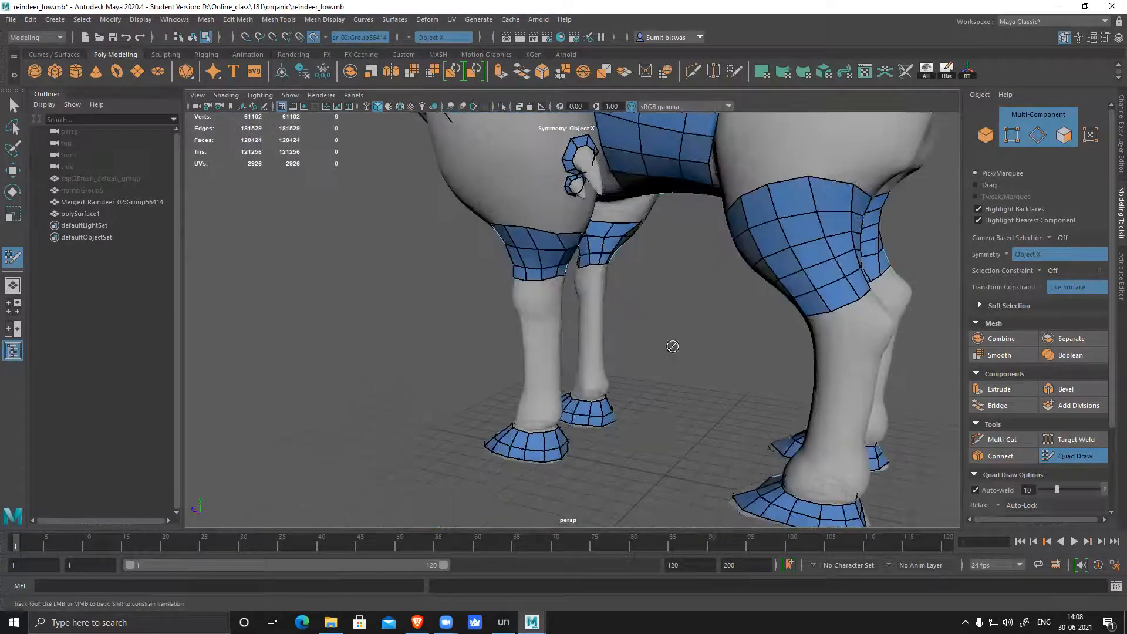
- Examine the leg and hoof patches, the rear waist band and the tail loops around the hindquarters
alt+right_drag(673, 346, 695, 429)
alt+drag(663, 406, 748, 408)
alt+middle_drag(552, 281, 415, 345)
alt+right_drag(415, 345, 329, 311)
alt+drag(674, 428, 546, 420)
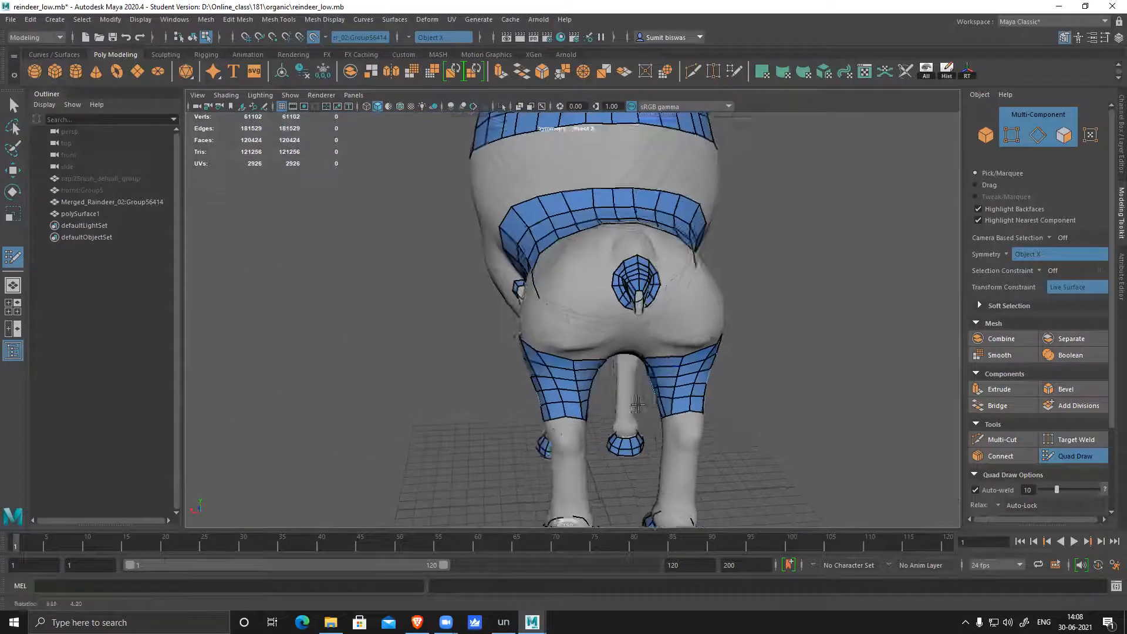
alt+right_drag(622, 429, 693, 478)
alt+drag(693, 478, 768, 376)
alt+middle_drag(769, 376, 689, 411)
alt+right_drag(690, 411, 717, 468)
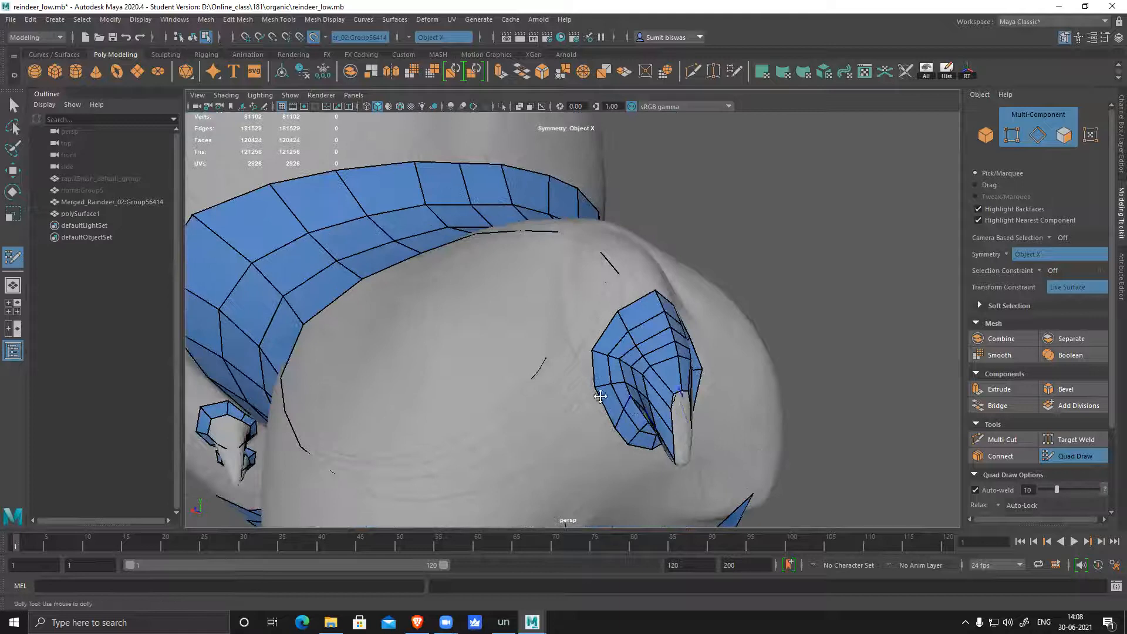
alt+drag(790, 407, 523, 365)
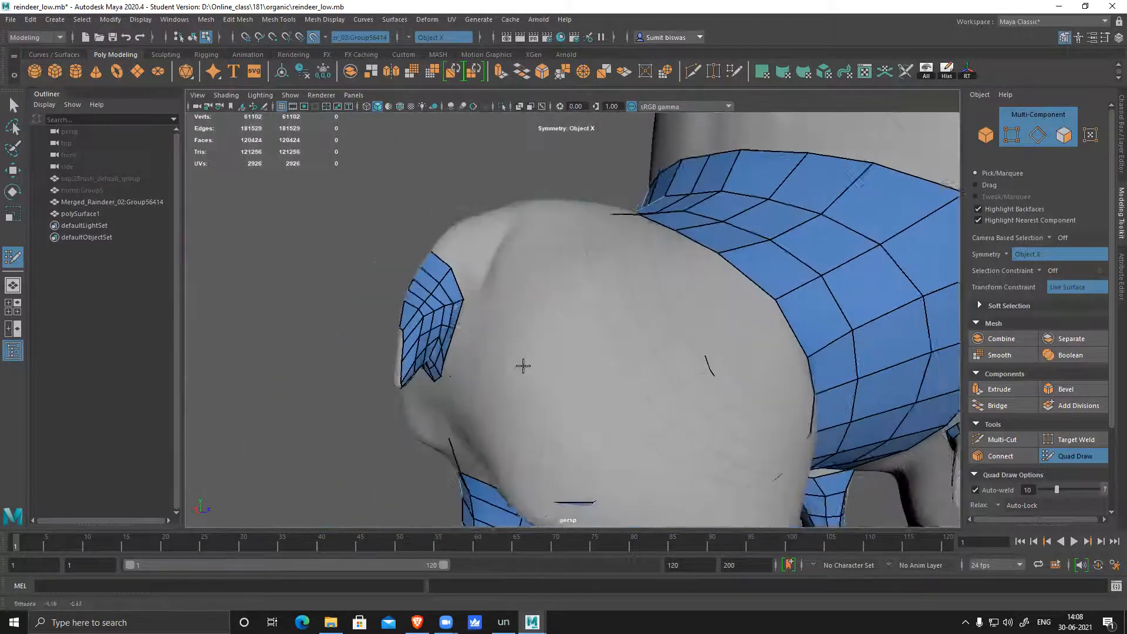
alt+right_drag(384, 375, 425, 414)
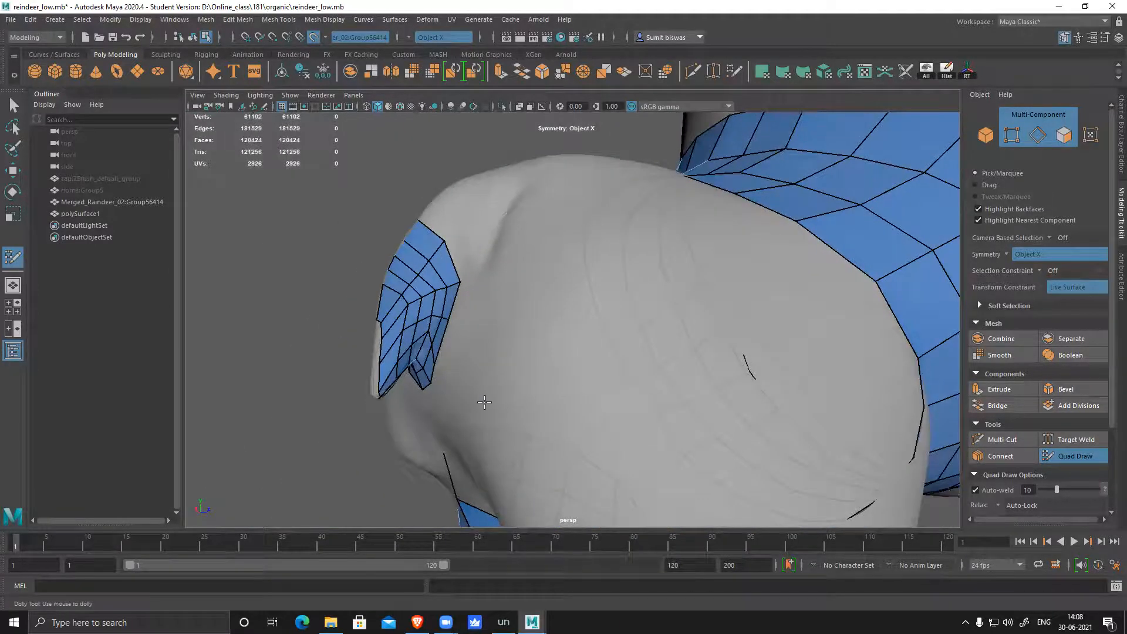
- Survey the whole body from the side and rear to see how the torso, leg and hoof patches are spaced
alt+right_drag(641, 407, 495, 327)
alt+drag(655, 340, 592, 344)
alt+middle_drag(592, 345, 534, 350)
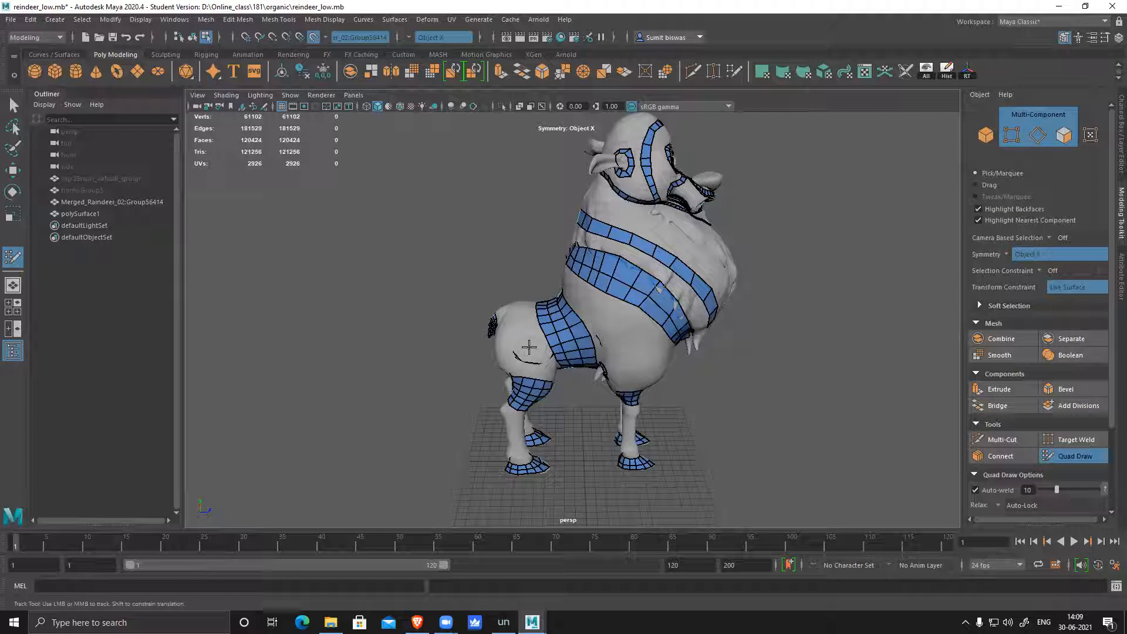
alt+drag(712, 385, 740, 386)
alt+right_drag(756, 389, 750, 413)
alt+middle_drag(751, 413, 745, 389)
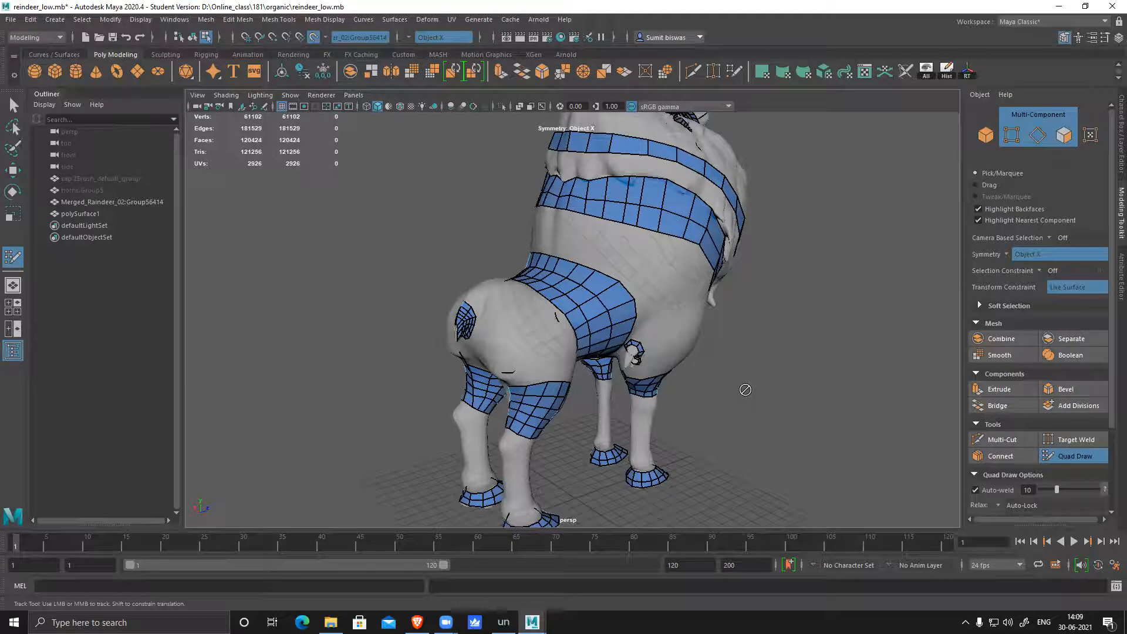
alt+middle_drag(735, 443, 730, 403)
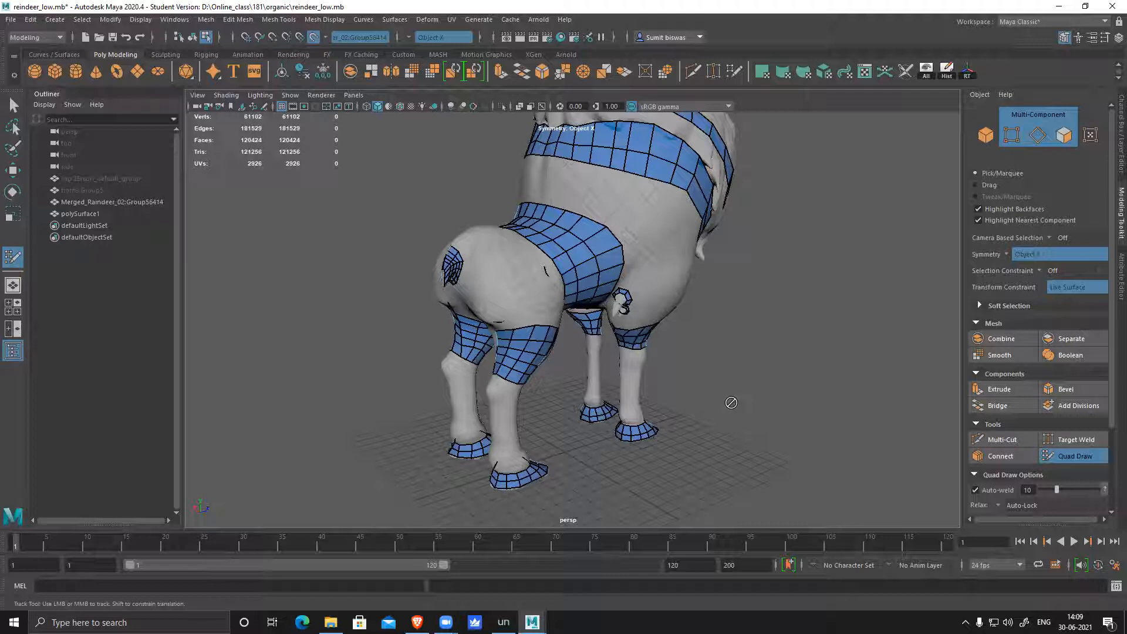
alt+drag(731, 403, 619, 382)
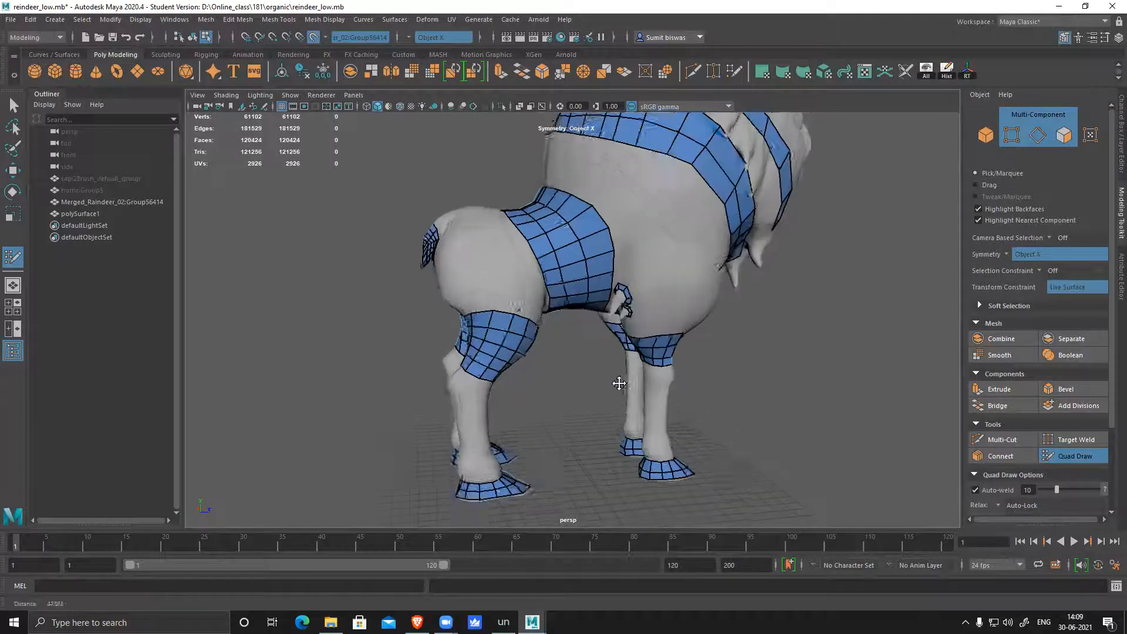
- Study the gaps between the waist band, belly spur loops and upper hind-leg patches up close and from behind
scroll(607, 411, up, 5)
scroll(593, 450, down, 3)
alt+drag(593, 451, 623, 218)
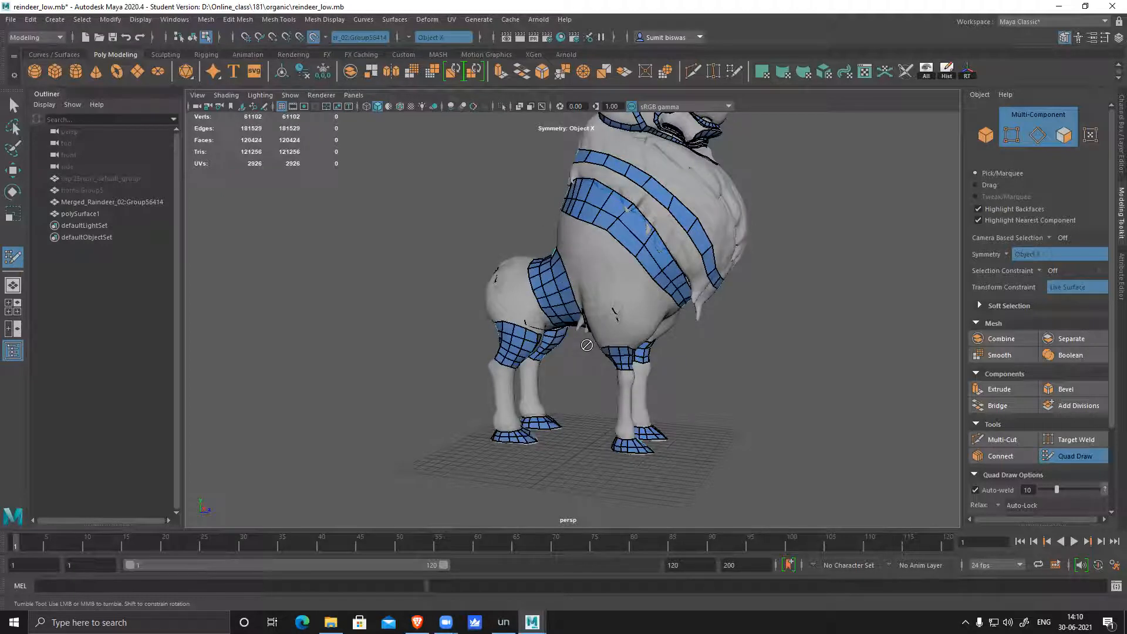
alt+drag(586, 345, 646, 276)
scroll(675, 247, up, 3)
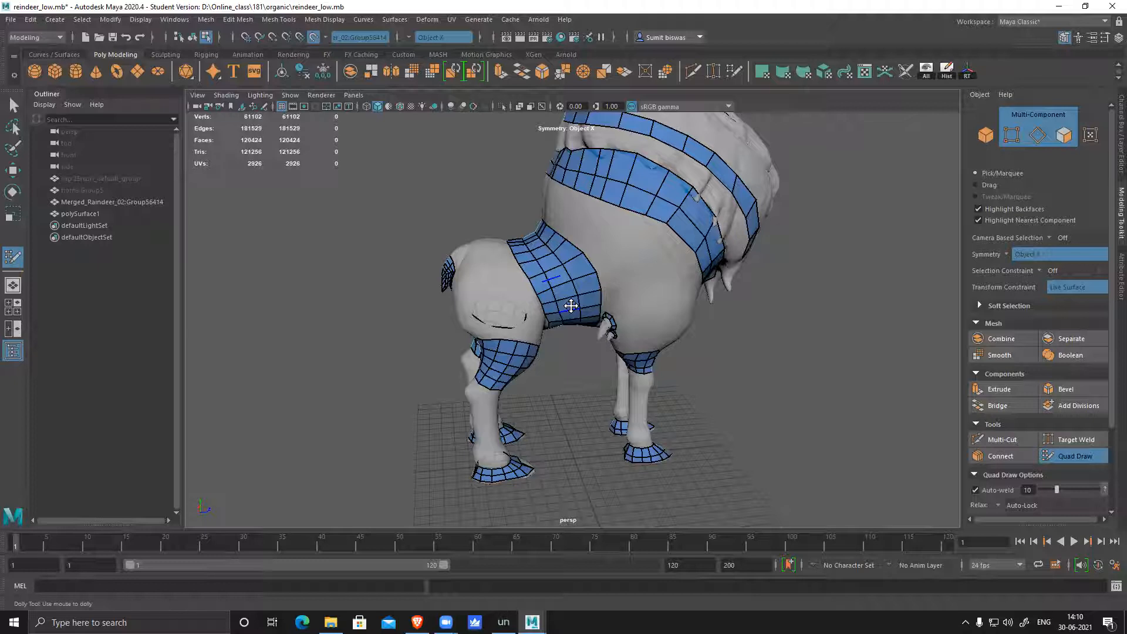
scroll(649, 297, up, 5)
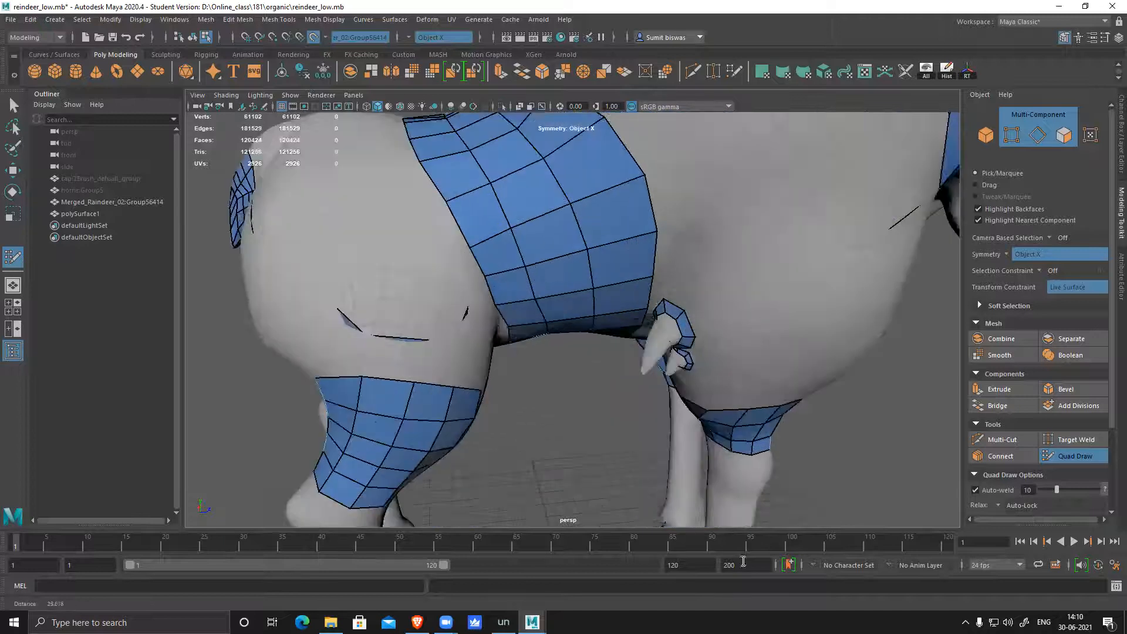
alt+drag(649, 297, 612, 455)
alt+drag(701, 293, 795, 306)
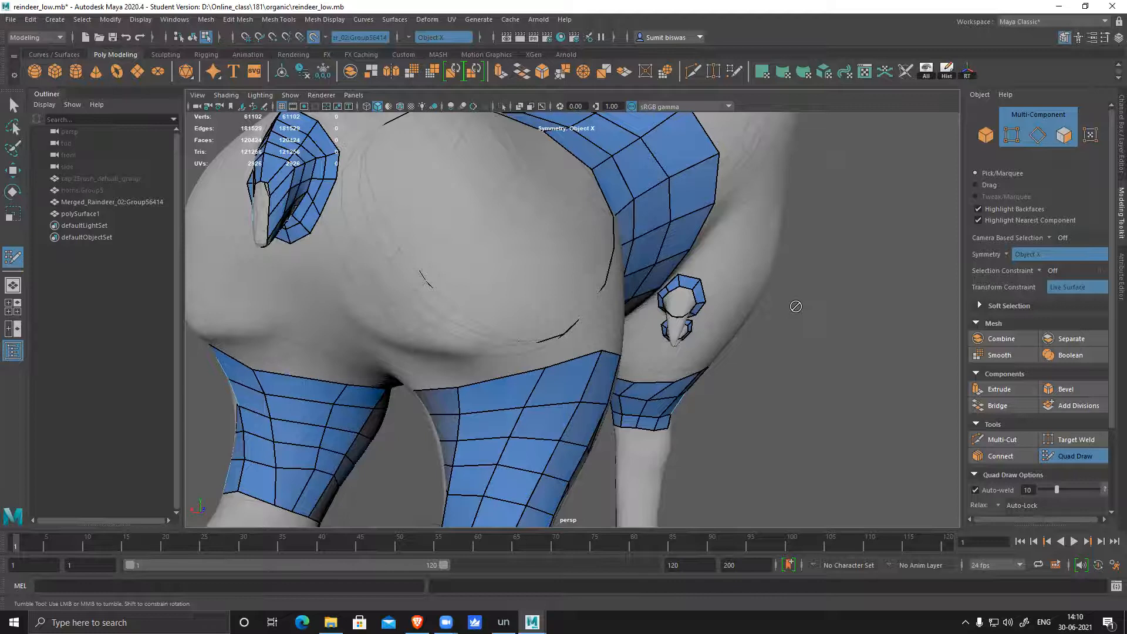
alt+middle_drag(558, 397, 493, 271)
alt+drag(558, 332, 488, 341)
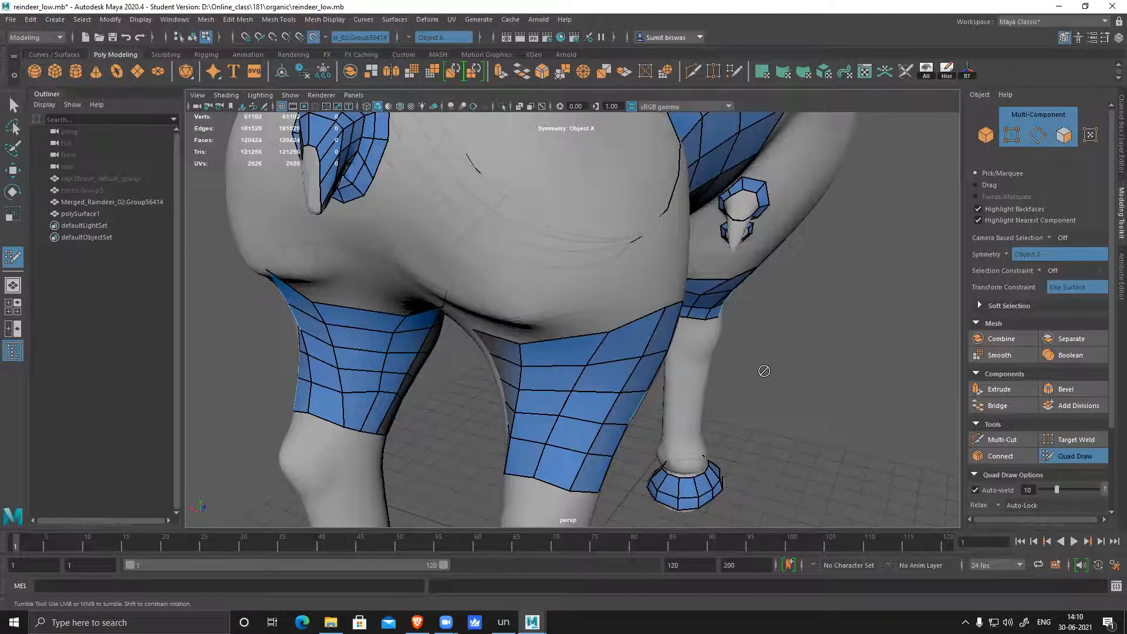
- Draw the first quad of a strip running from the upper belly spur loop up onto the shoulder
alt+right_drag(765, 372, 672, 330)
alt+drag(671, 330, 609, 270)
alt+middle_drag(609, 270, 614, 300)
alt+right_drag(614, 300, 587, 352)
alt+right_drag(759, 389, 705, 382)
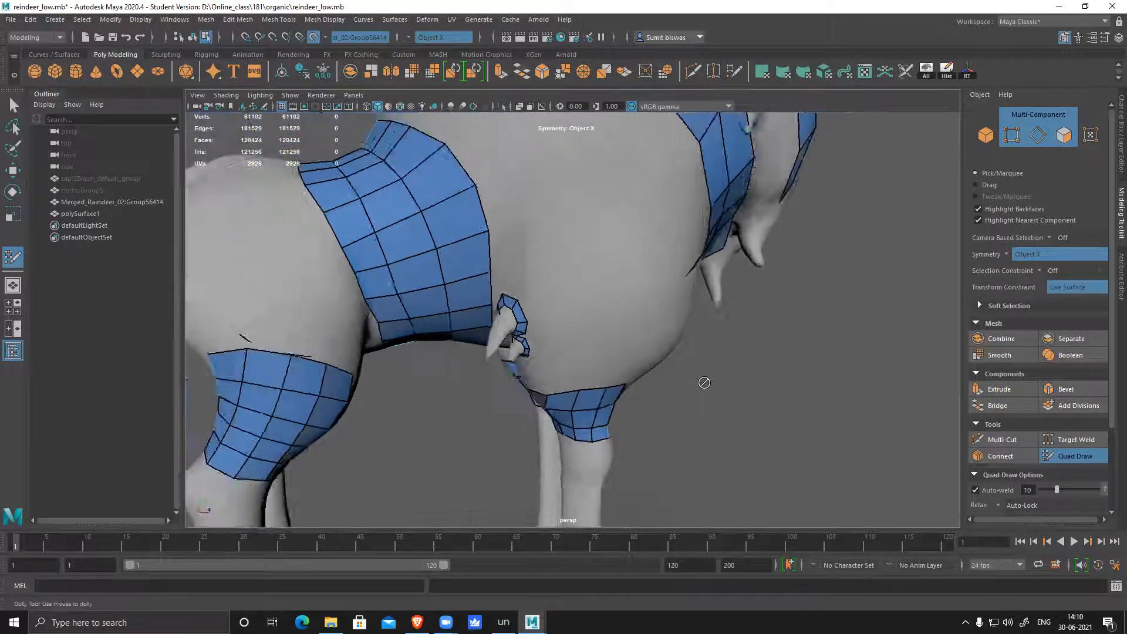
alt+drag(704, 383, 522, 253)
alt+drag(583, 303, 557, 298)
alt+right_drag(558, 298, 583, 319)
alt+drag(583, 319, 569, 298)
alt+right_drag(569, 298, 596, 317)
click(498, 234)
click(528, 264)
shift+click(500, 260)
shift+click(499, 260)
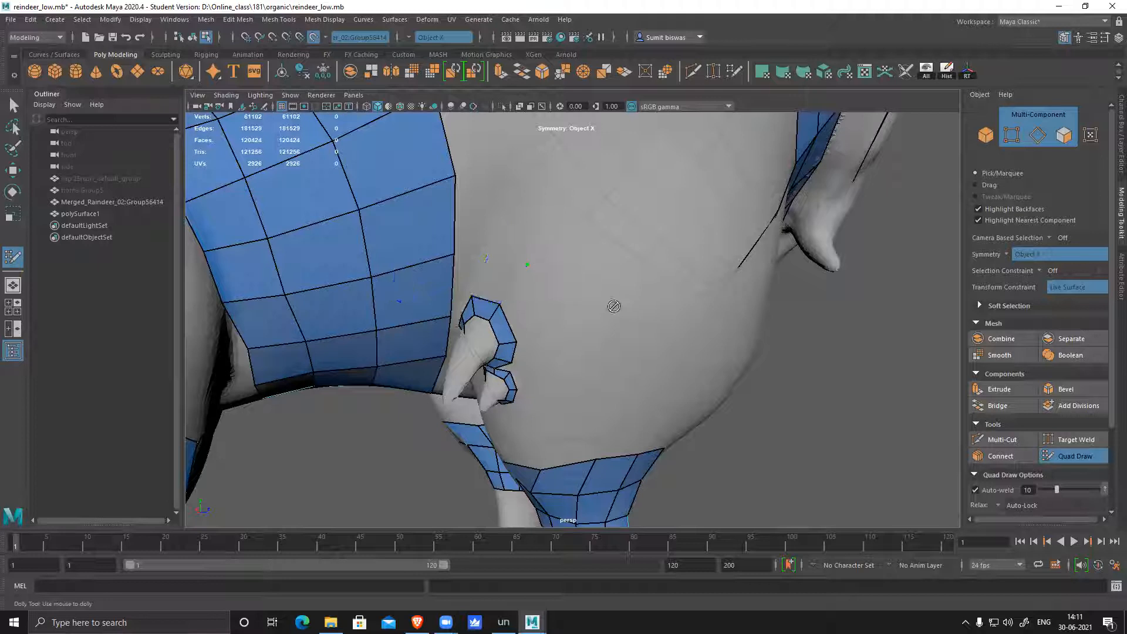
- Extend the strip from the belly spur loop with two more quads curving over the upper shoulder
click(568, 171)
click(595, 224)
shift+click(704, 291)
mouse_move(705, 299)
alt+mouse_down()
mouse_move(641, 299)
mouse_move(588, 197)
alt+mouse_up()
click(611, 211)
shift+click(576, 231)
- Continue the shoulder strip forward with two quads across the outer shoulder toward the chest
mouse_move(685, 310)
alt+mouse_down()
mouse_move(613, 310)
mouse_move(605, 235)
alt+mouse_up()
click(581, 223)
click(575, 256)
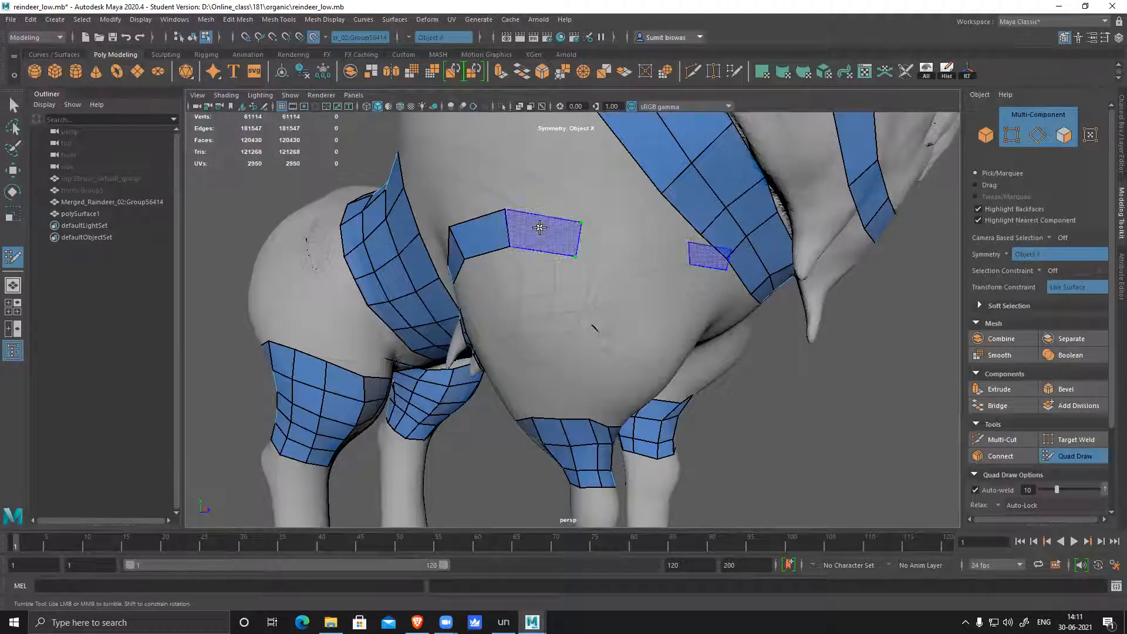
shift+click(663, 320)
mouse_move(663, 320)
alt+mouse_down()
mouse_move(596, 317)
mouse_move(614, 262)
alt+mouse_up()
click(619, 252)
click(596, 280)
shift+click(605, 270)
- Add two quads taking the shoulder strip diagonally down the front of the chest
alt+drag(652, 335, 628, 313)
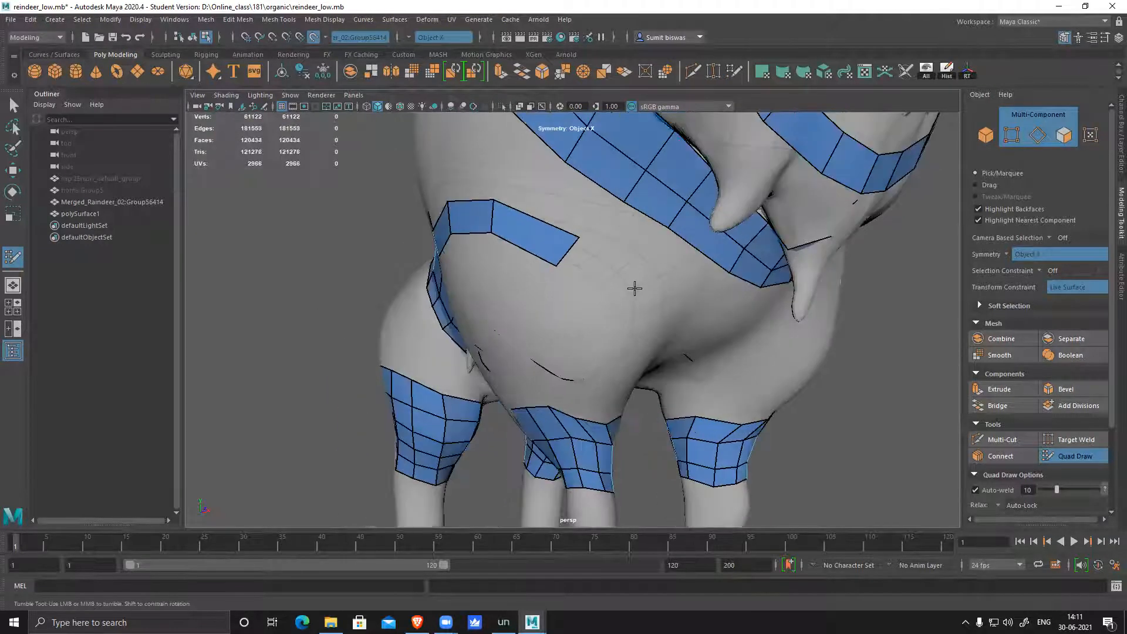
click(635, 288)
click(616, 305)
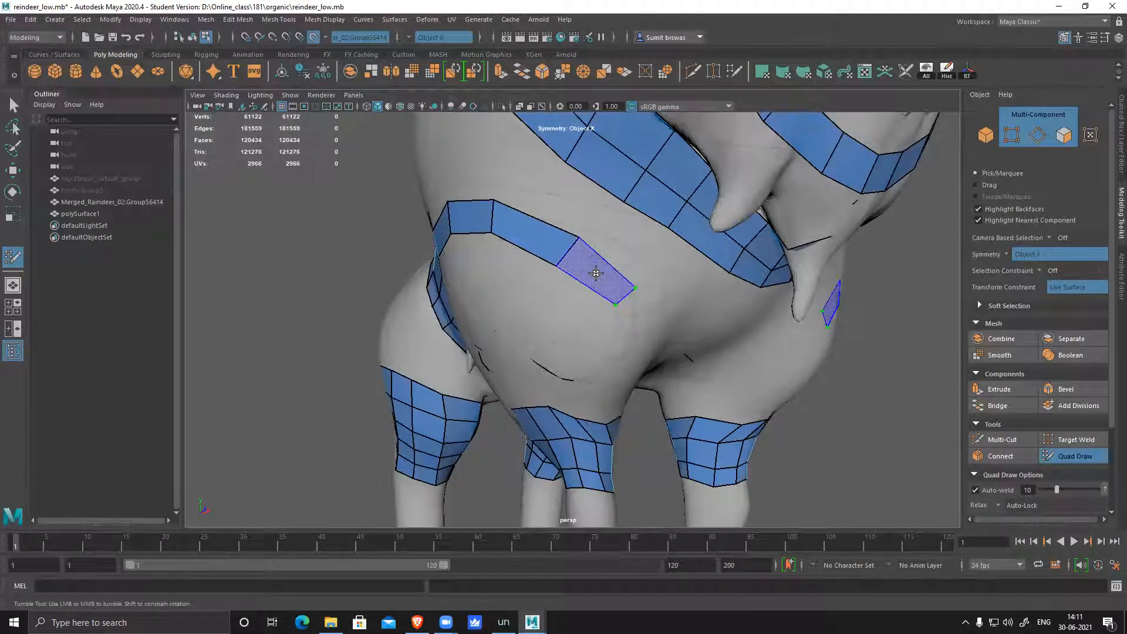
alt+drag(686, 352, 634, 335)
click(610, 304)
click(594, 320)
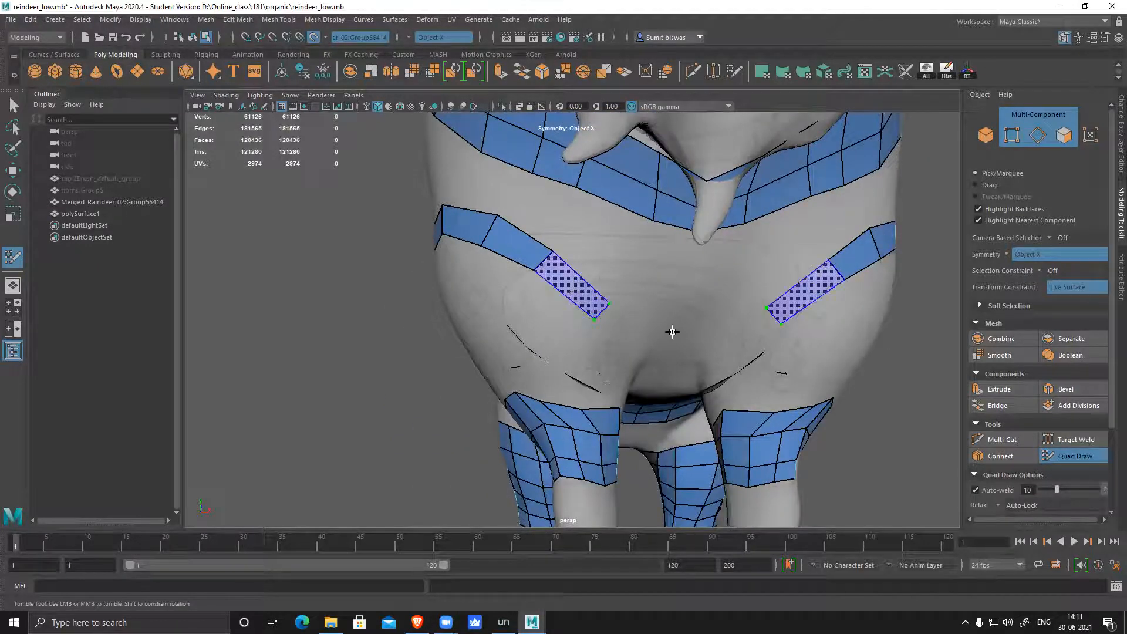
shift+click(574, 287)
- Carry the chest strip down and inward with three more quads into the hollow between the front legs
alt+drag(650, 338, 622, 326)
click(626, 316)
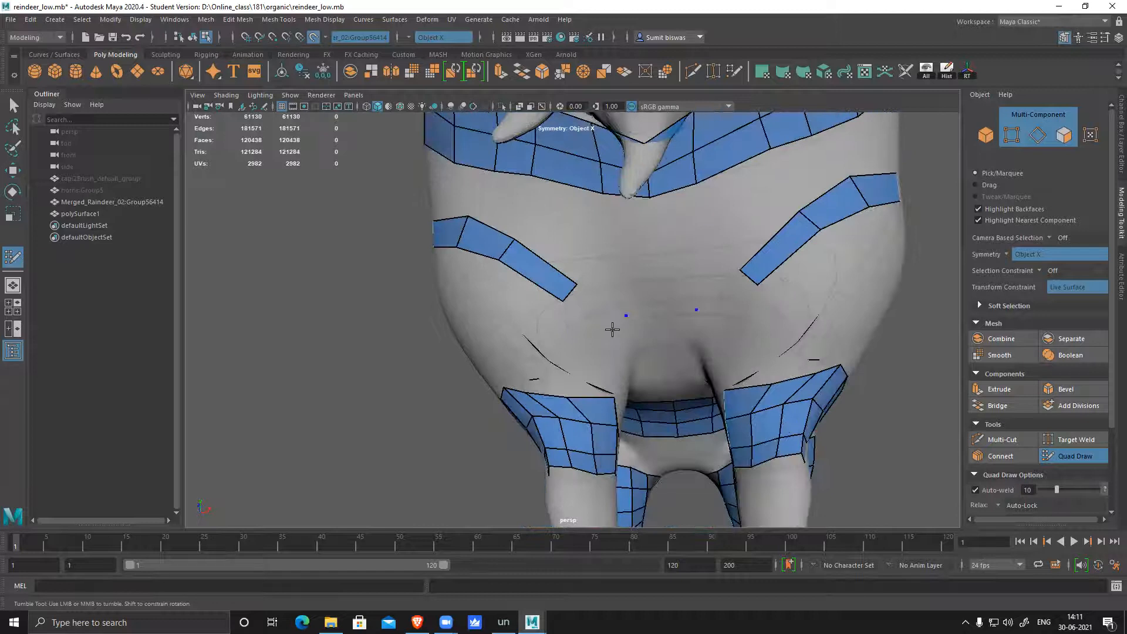
shift+click(595, 306)
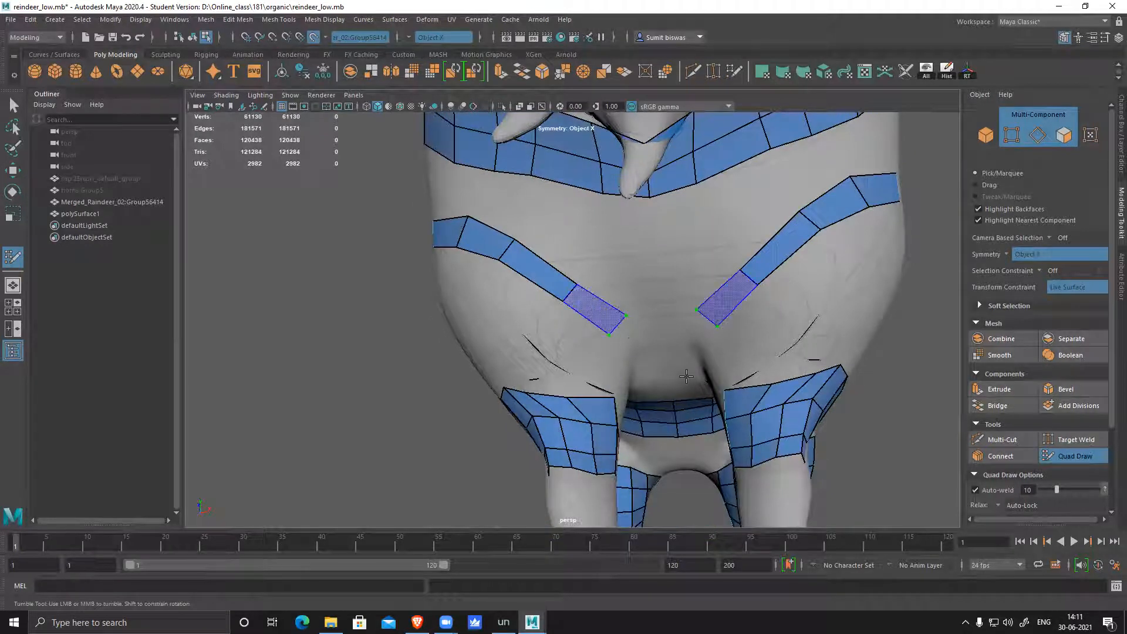
alt+drag(651, 378, 607, 345)
alt+right_drag(606, 345, 629, 333)
click(627, 325)
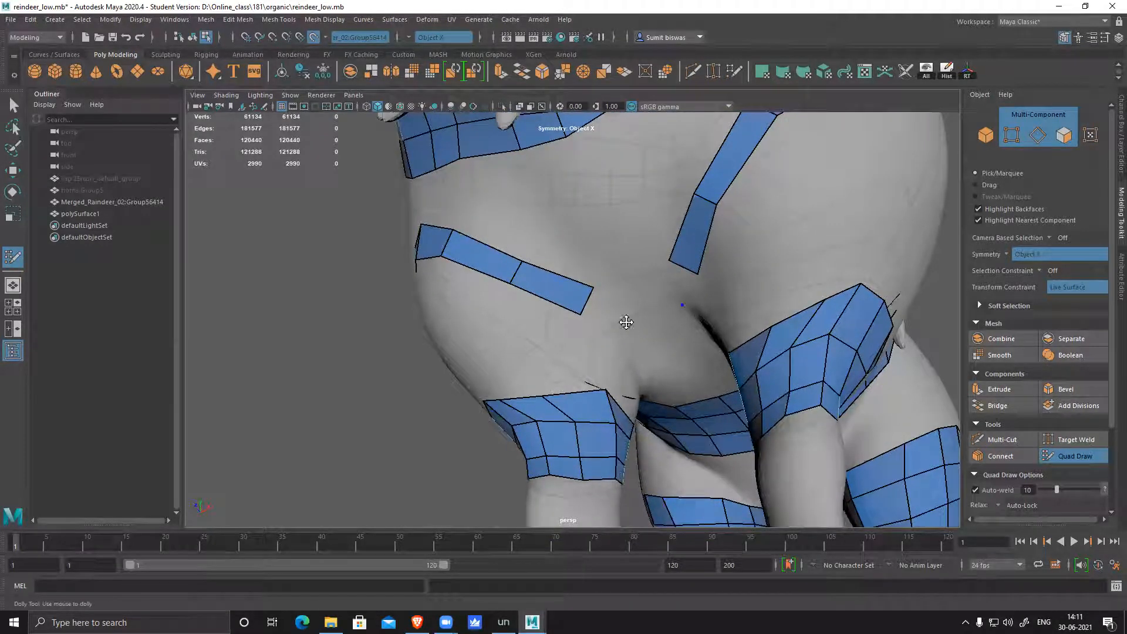
shift+click(673, 370)
mouse_move(669, 370)
alt+mouse_down()
mouse_move(637, 369)
mouse_move(637, 321)
alt+mouse_up()
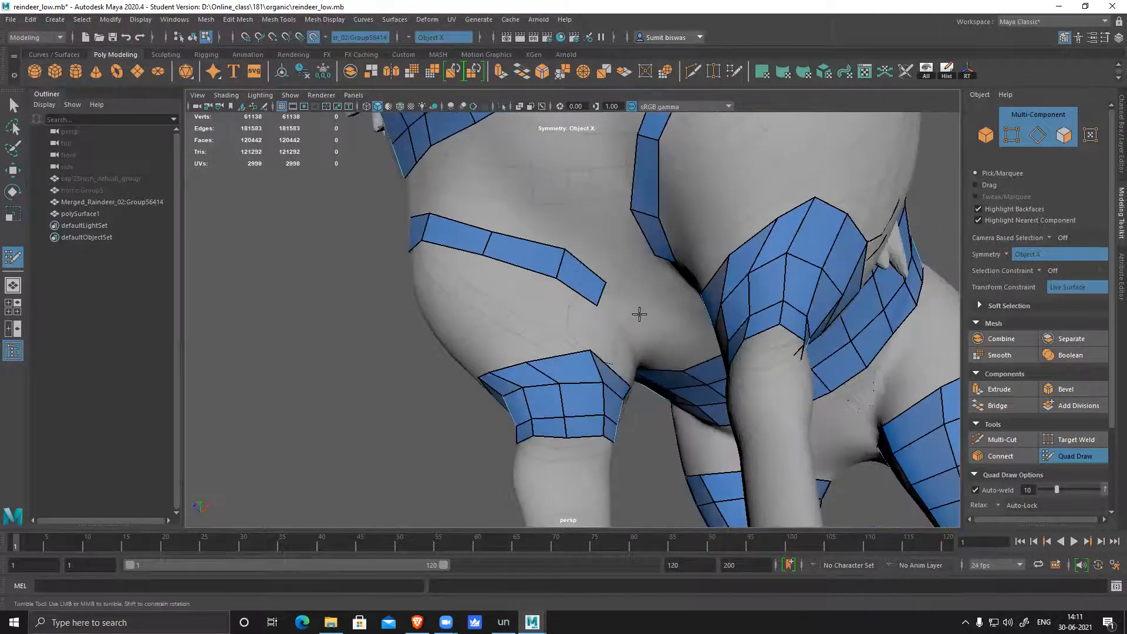
shift+click(623, 315)
- Fill a quad from the upper belly spur loop to a new point beside the waist band's lower corner
mouse_move(707, 403)
alt+mouse_down()
mouse_move(611, 357)
mouse_move(808, 367)
alt+mouse_up()
alt+right_drag(669, 367, 734, 364)
alt+drag(565, 280, 697, 337)
alt+right_drag(564, 300, 619, 315)
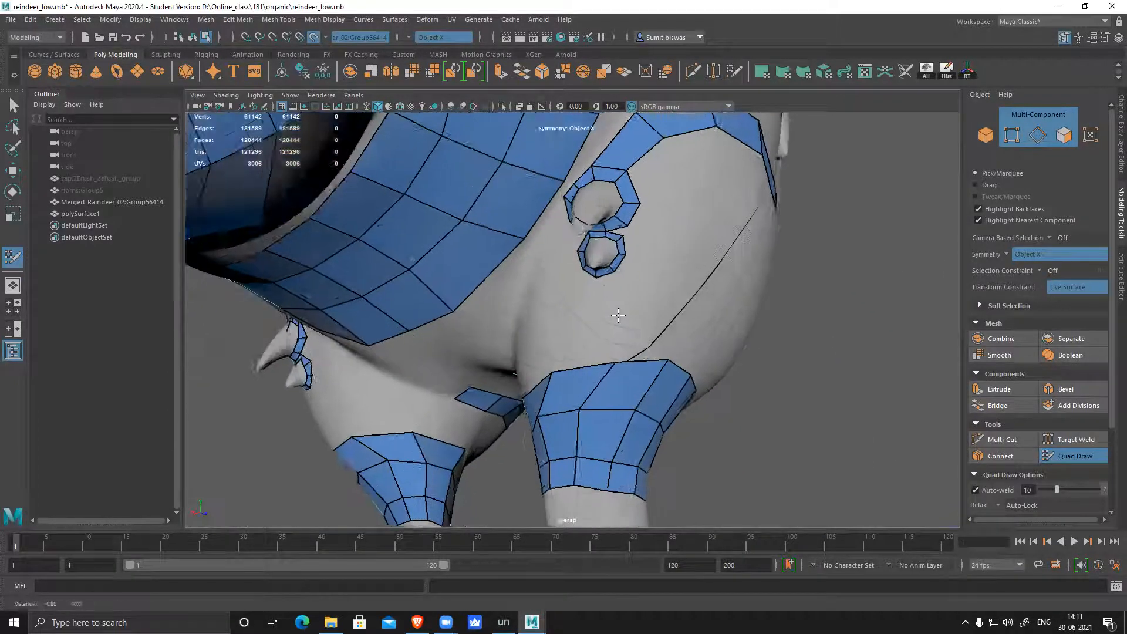
alt+drag(523, 281, 589, 280)
alt+right_drag(589, 279, 605, 307)
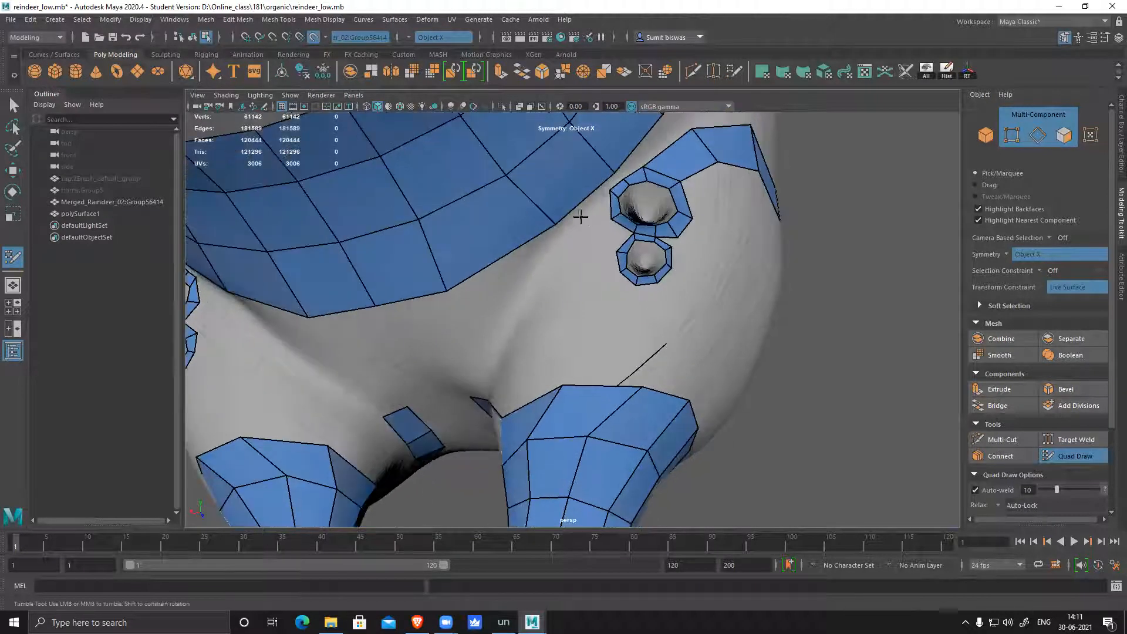
click(562, 233)
click(569, 238)
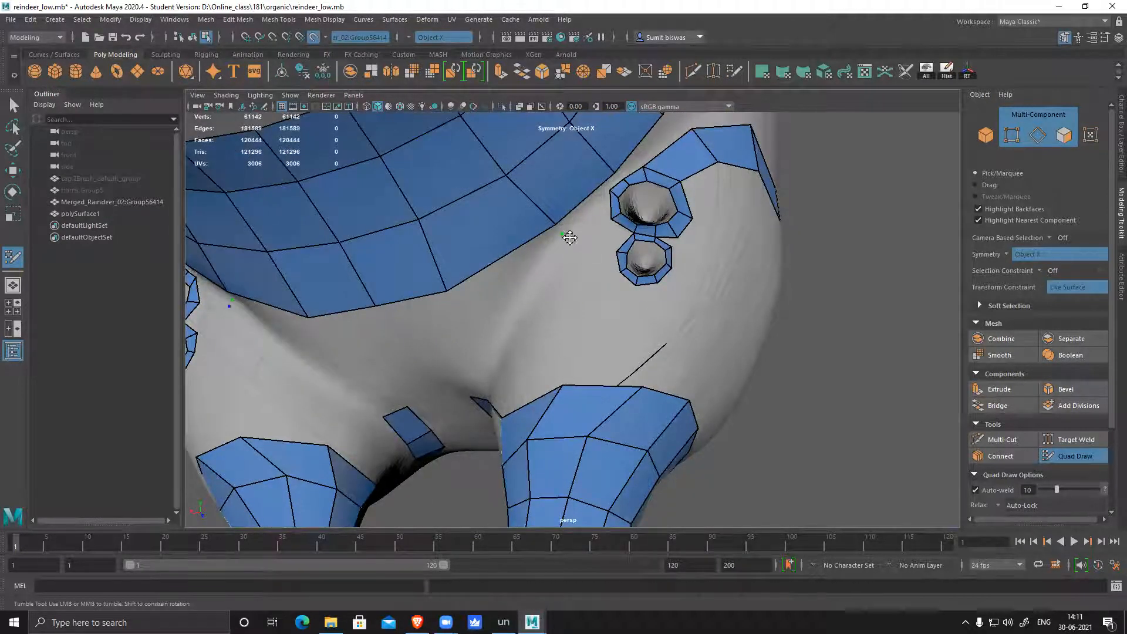
shift+click(589, 211)
- Extend the underside strip by one quad from the waist band corner toward the inner front leg
alt+drag(604, 253, 579, 267)
alt+right_drag(579, 267, 596, 287)
alt+drag(596, 287, 572, 270)
alt+middle_drag(543, 270, 558, 266)
click(550, 266)
click(515, 247)
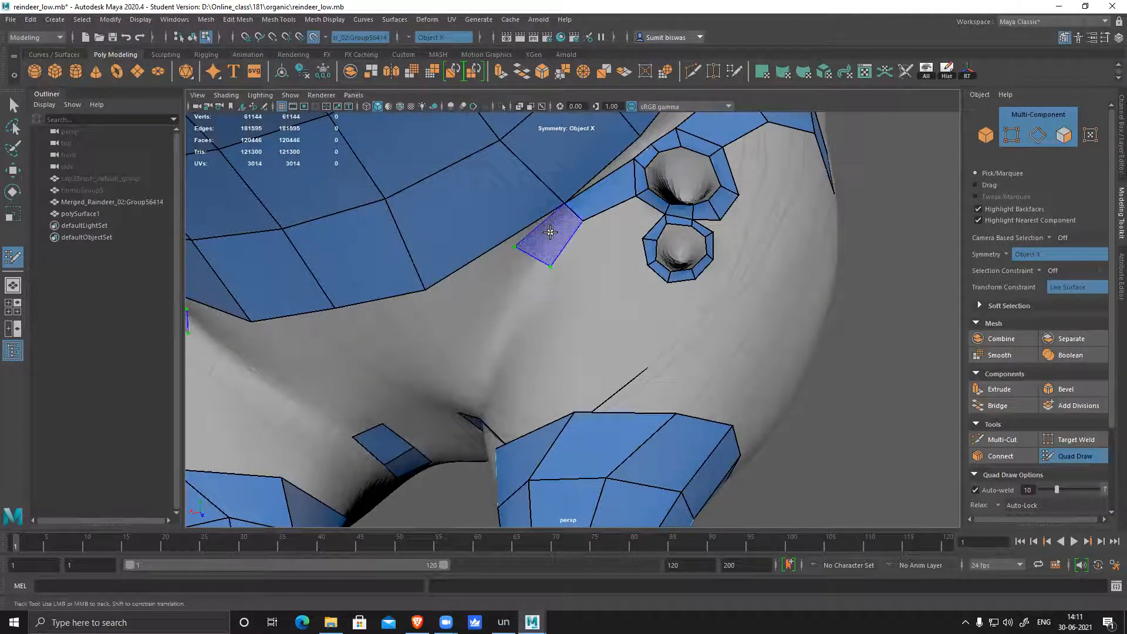
shift+click(509, 234)
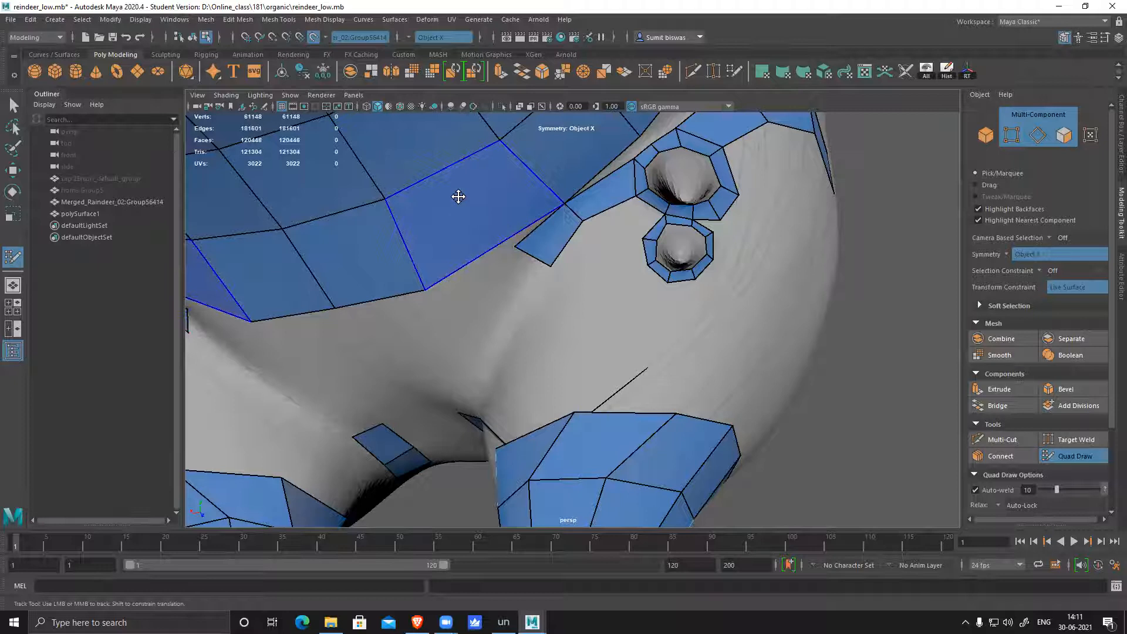
- Close the loop around the front leg by filling quads from the underside strip to the chest strip's end
alt+drag(518, 218, 511, 276)
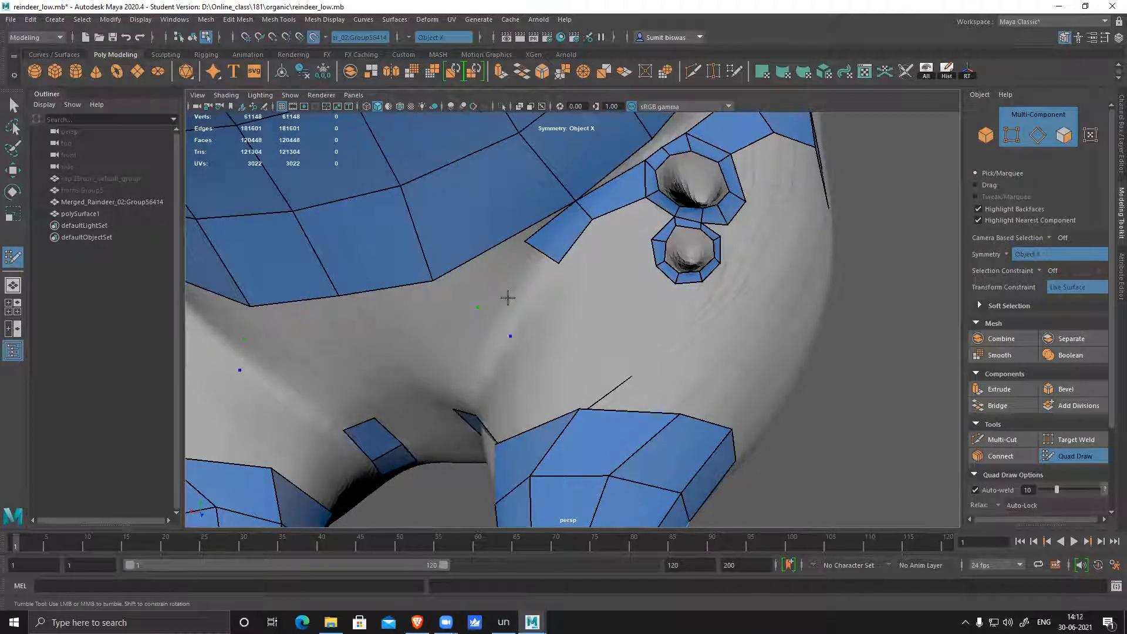
shift+click(591, 345)
alt+drag(591, 345, 483, 318)
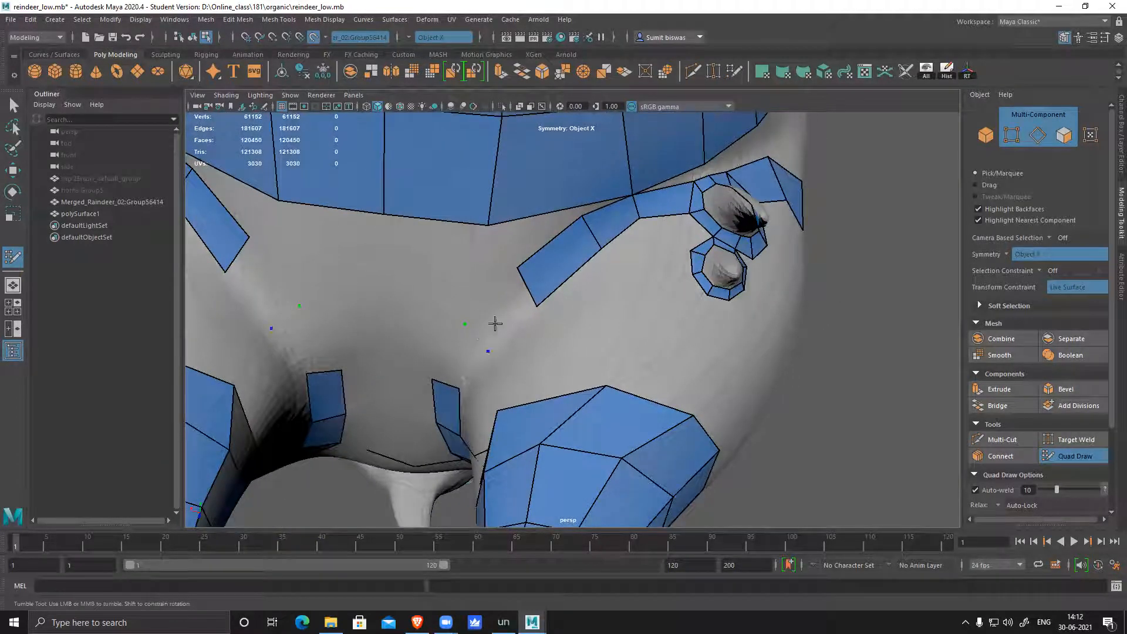
shift+click(461, 352)
- Place guide points above the upper hind-leg patch and fill a quad rising from its front corner toward the waist band
alt+drag(779, 375, 470, 411)
alt+drag(705, 429, 795, 446)
alt+right_drag(795, 446, 672, 360)
alt+drag(672, 360, 728, 347)
alt+middle_drag(728, 346, 722, 363)
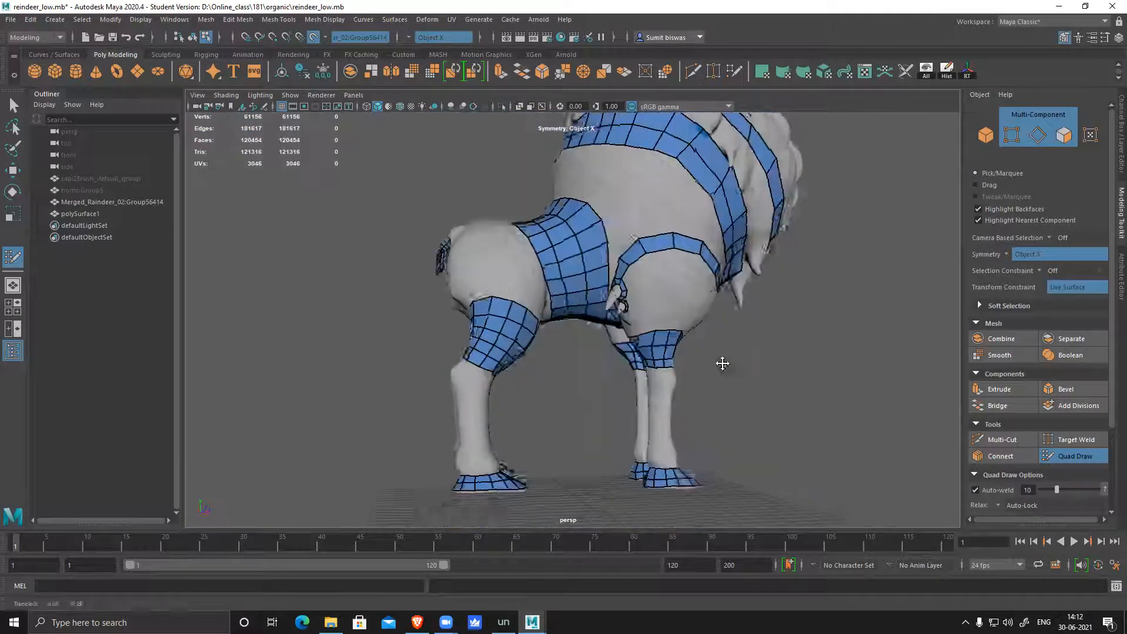
scroll(723, 364, up, 10)
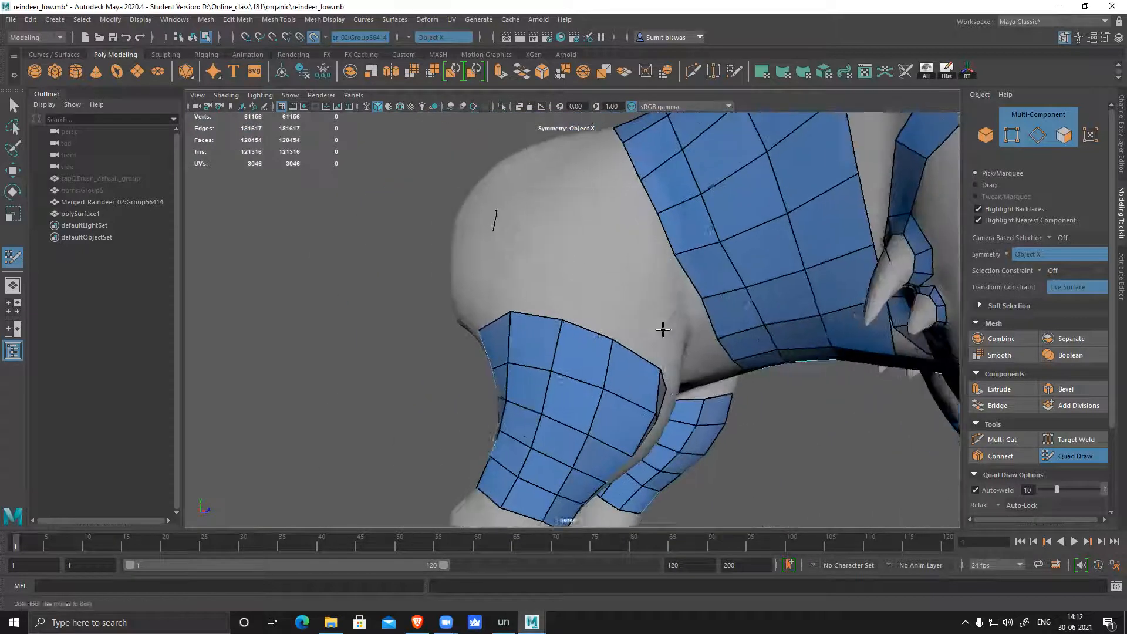
scroll(663, 330, up, 8)
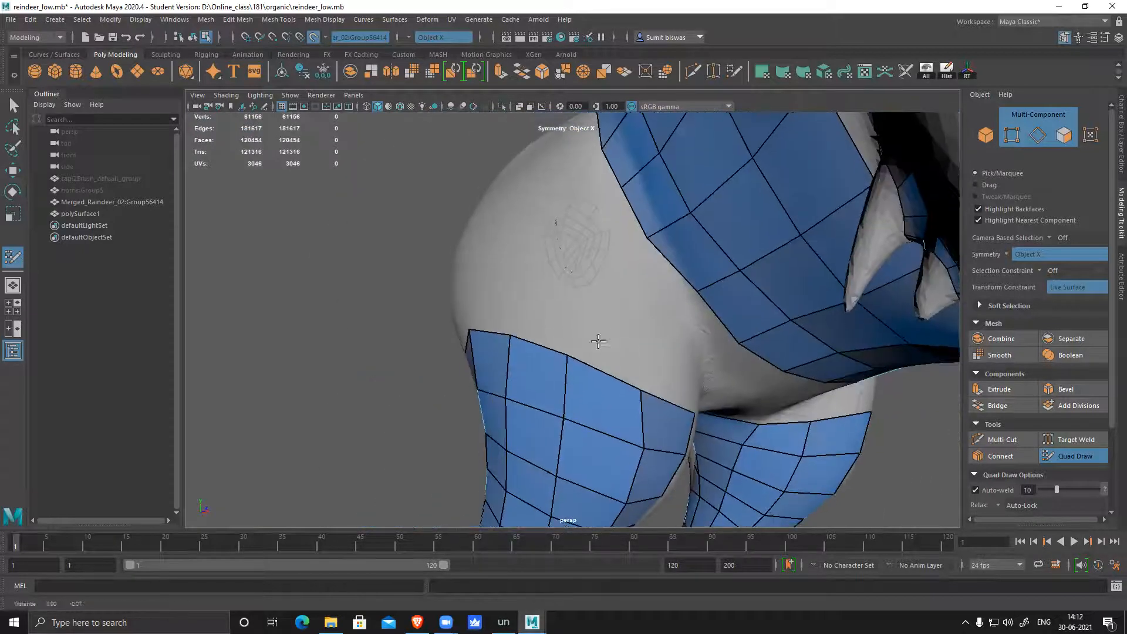
scroll(599, 342, up, 3)
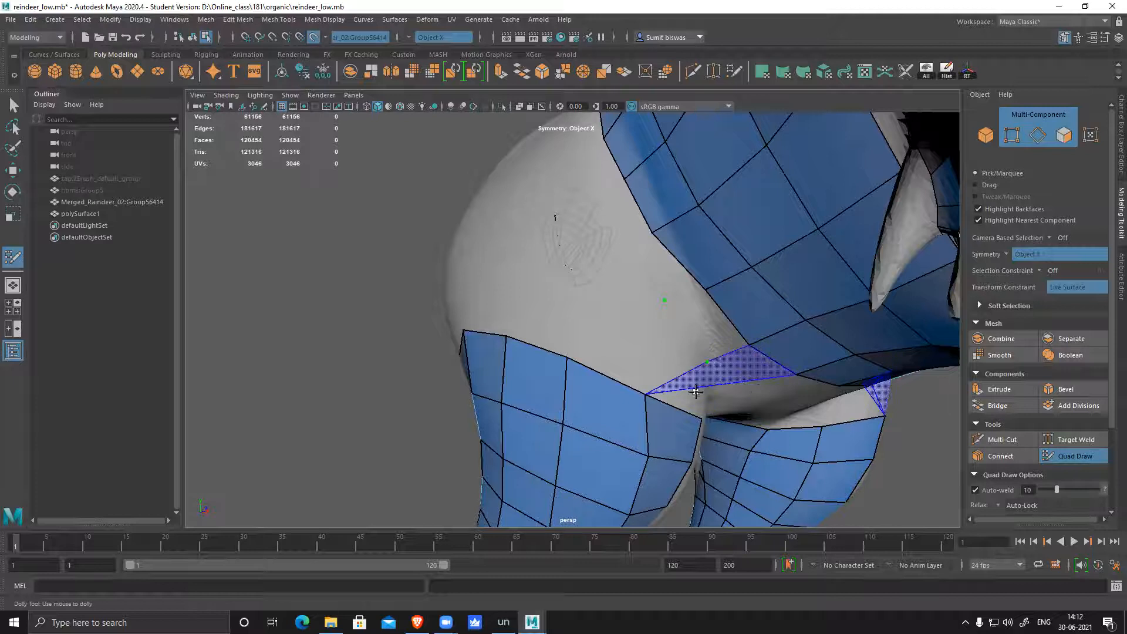
alt+drag(721, 366, 760, 385)
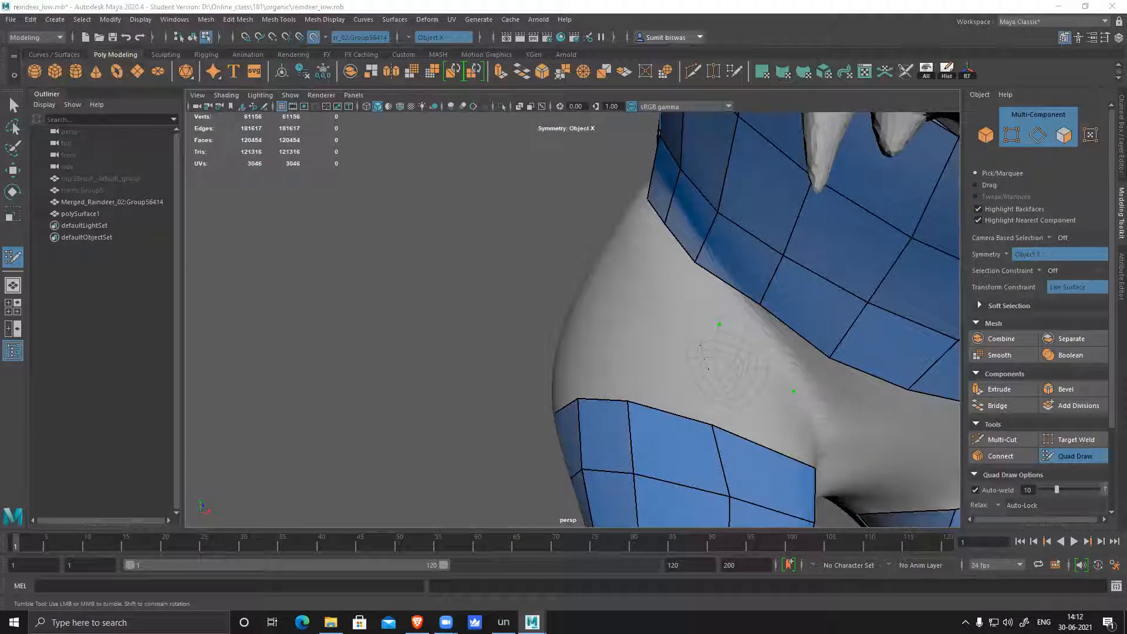
mouse_move(780, 380)
alt+mouse_down()
mouse_move(760, 382)
mouse_move(733, 350)
alt+mouse_up()
alt+middle_drag(733, 351, 712, 337)
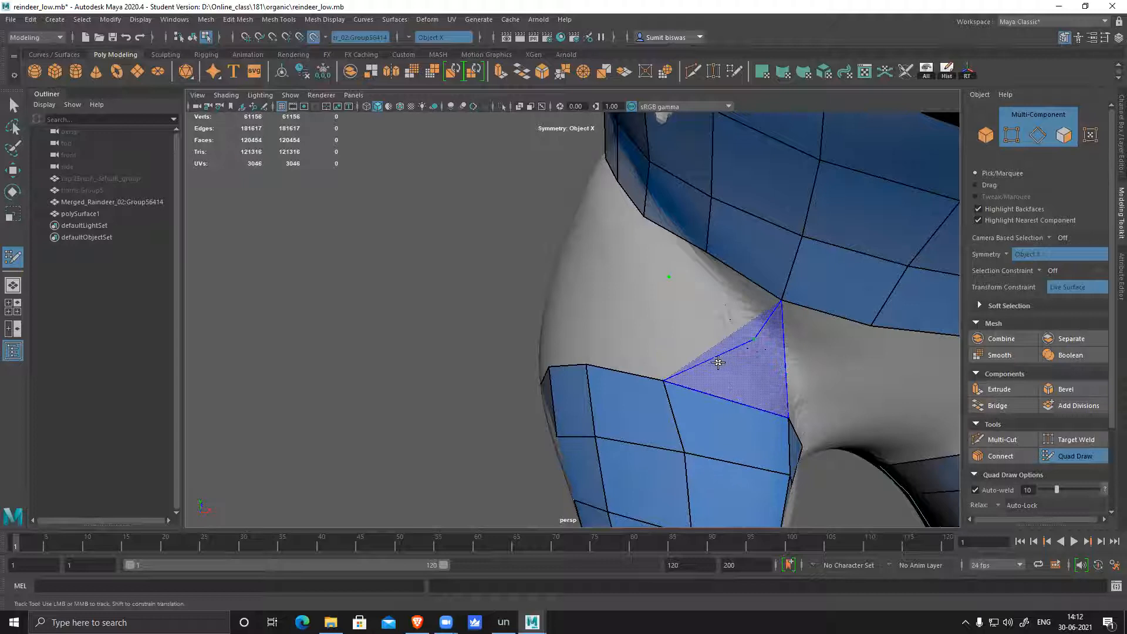
alt+drag(626, 350, 722, 390)
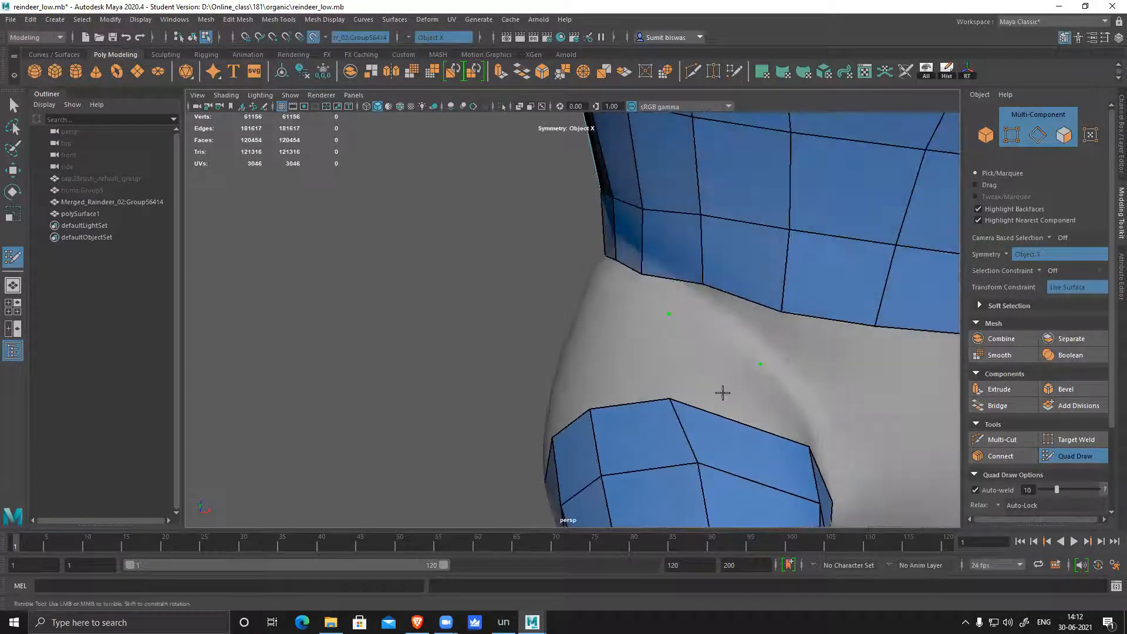
shift+click(746, 396)
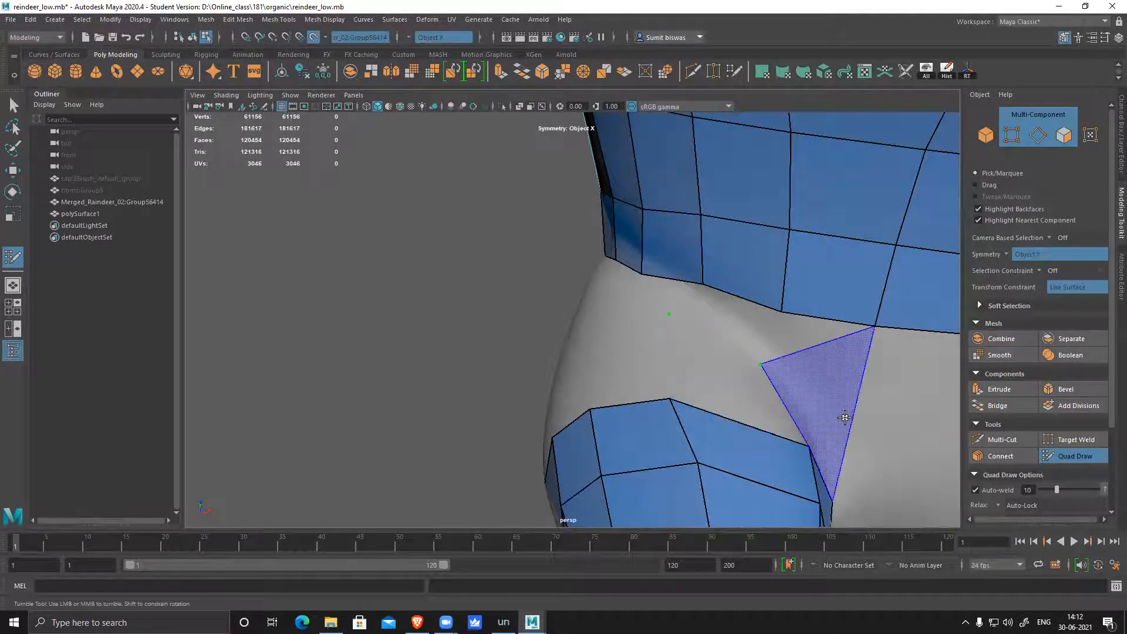
- Shift the vertices along the front of the hind-leg patch's top edge slightly upward
alt+right_drag(861, 424, 687, 393)
alt+drag(687, 393, 809, 441)
alt+right_drag(810, 441, 875, 449)
alt+middle_drag(599, 372, 643, 299)
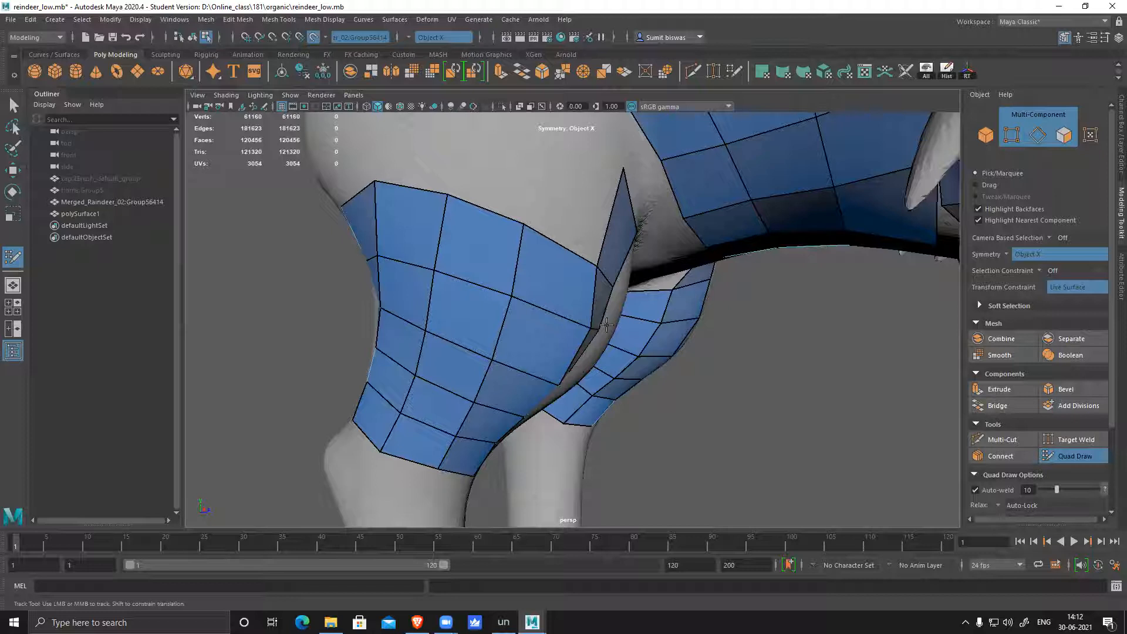
alt+middle_drag(632, 235, 632, 389)
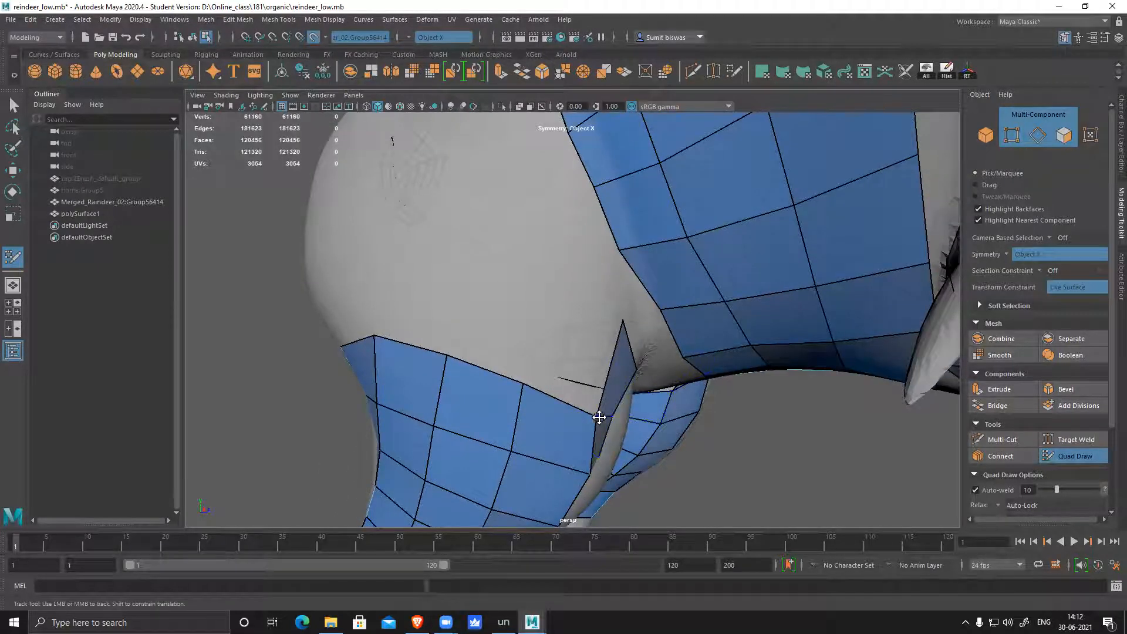
drag(519, 381, 522, 374)
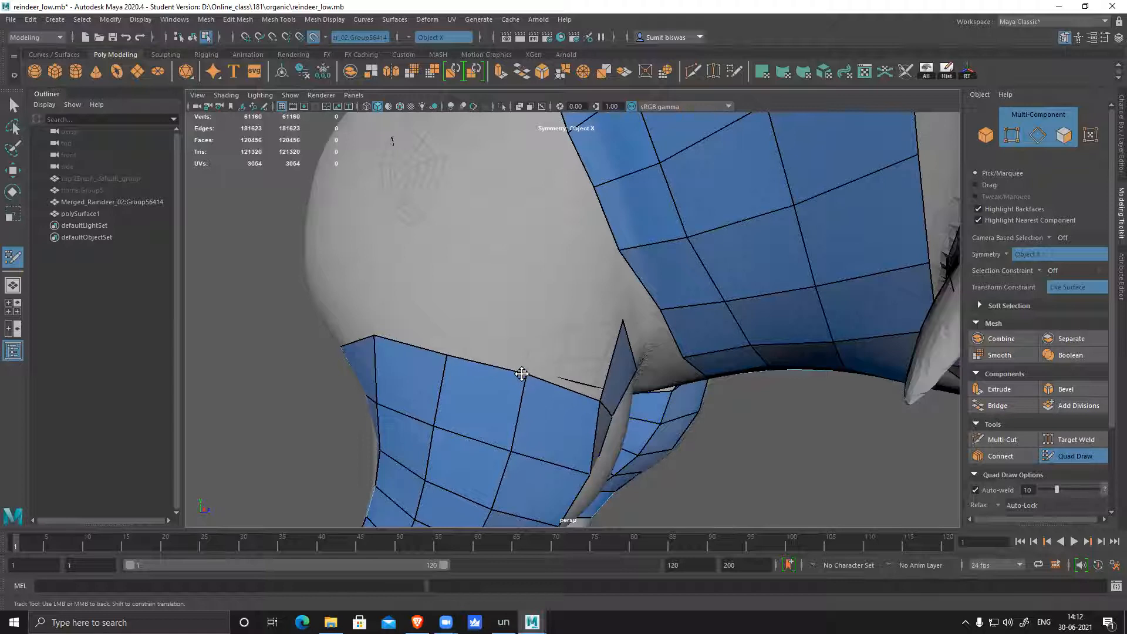
- Bridge the hind-leg quad to the waist band with a new quad and adjust its upper corner vertex
mouse_move(580, 311)
alt+mouse_down()
mouse_move(536, 294)
mouse_move(671, 339)
alt+mouse_up()
alt+drag(684, 389, 699, 395)
key(shift)
shift+click(742, 395)
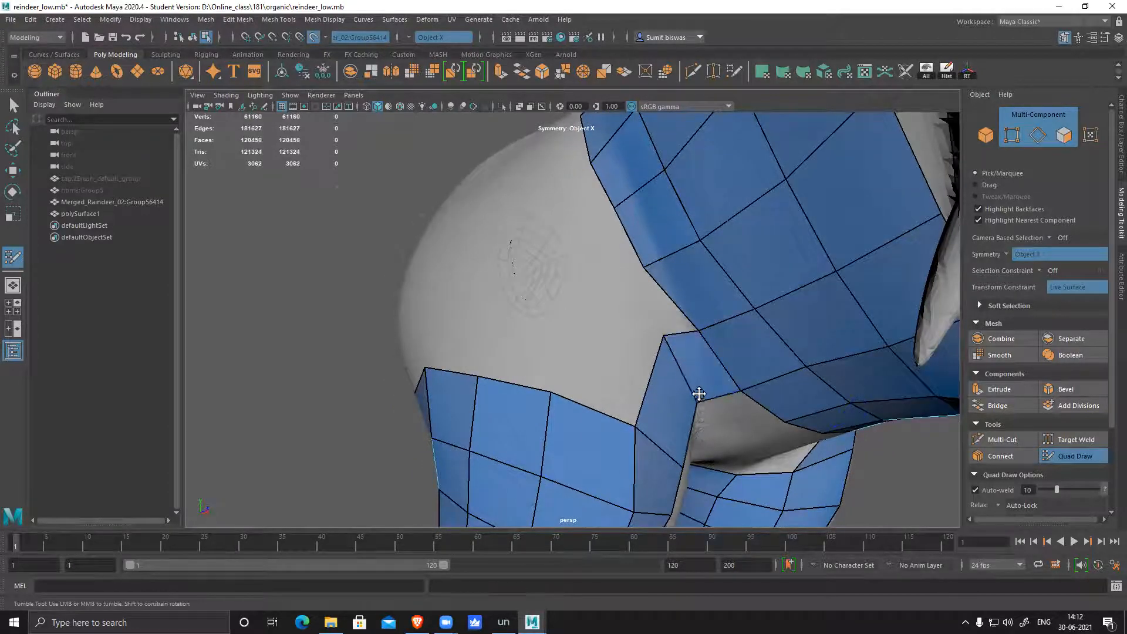
drag(664, 345, 677, 336)
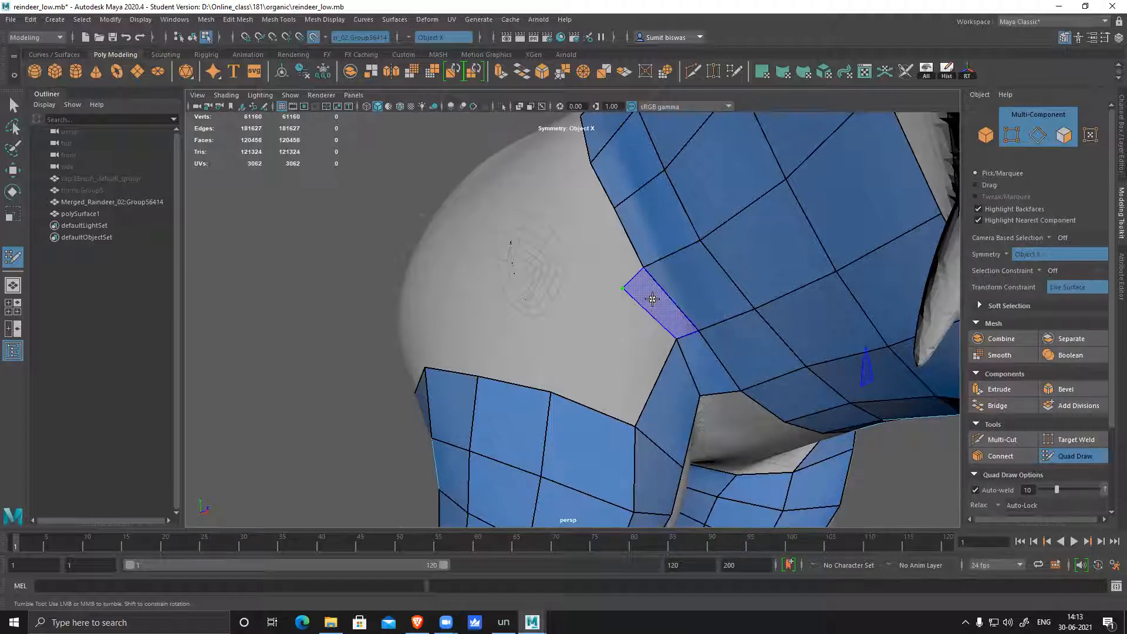
- Extend the quad strip from the waist band rearward onto the upper haunch and raise the vertices at its end
shift+click(652, 302)
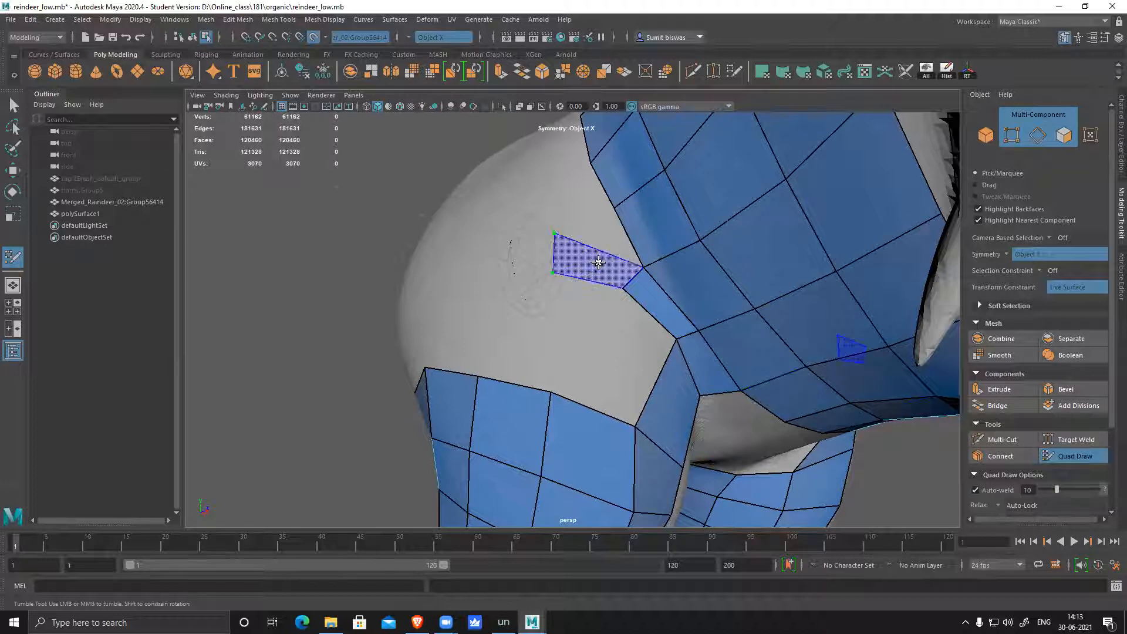
mouse_move(749, 347)
alt+mouse_down()
mouse_move(599, 315)
mouse_move(474, 259)
alt+mouse_up()
alt+middle_drag(474, 259, 552, 267)
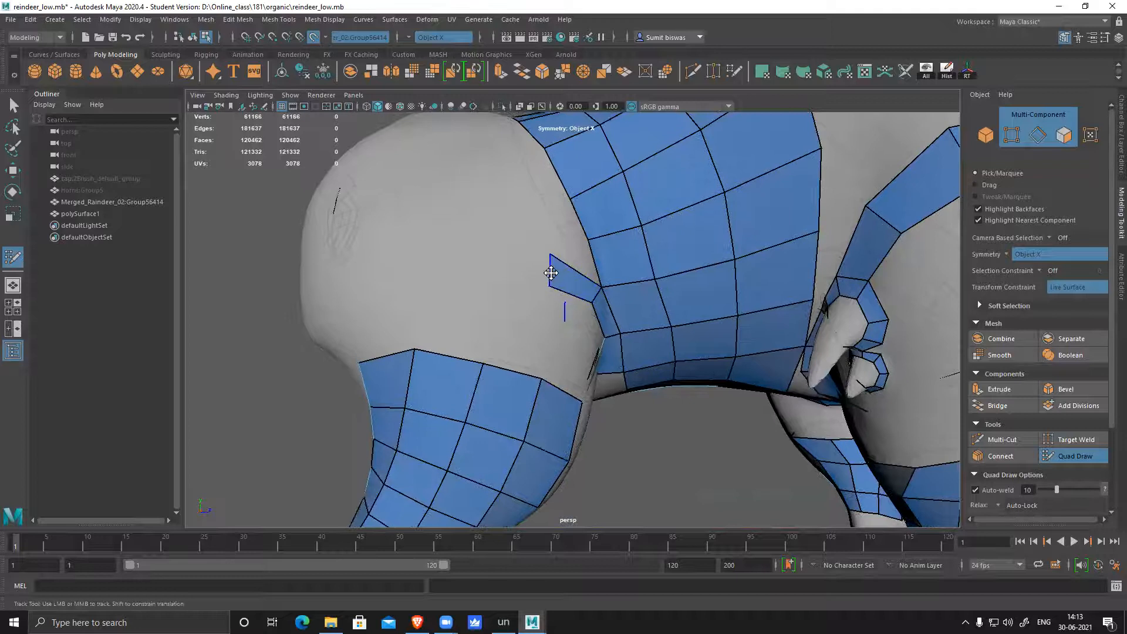
drag(549, 273, 548, 269)
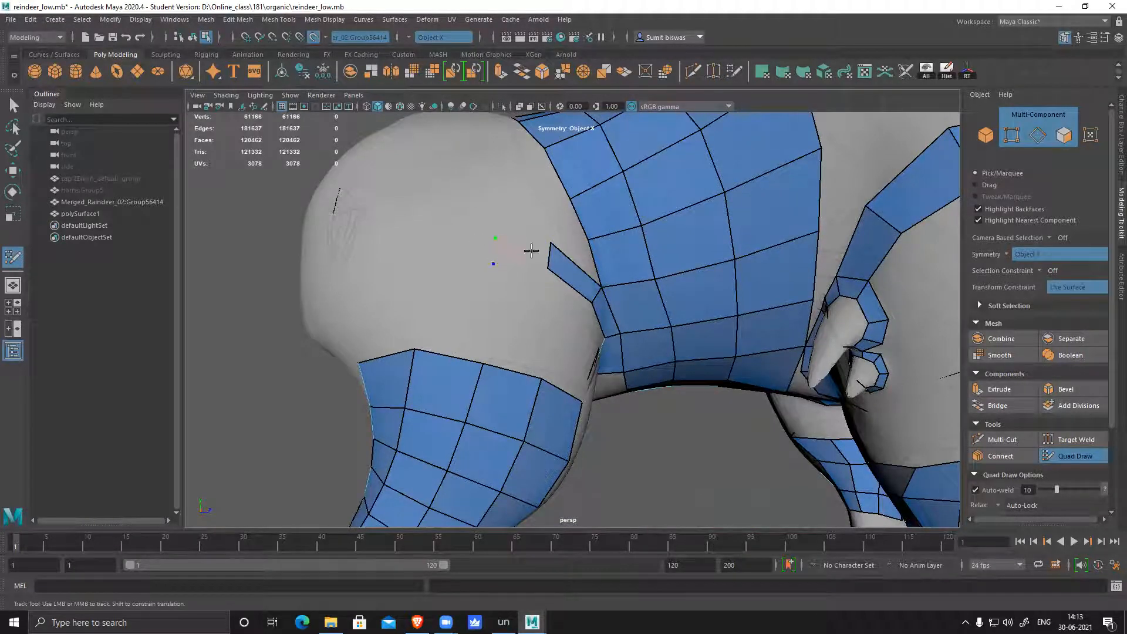
shift+click(529, 251)
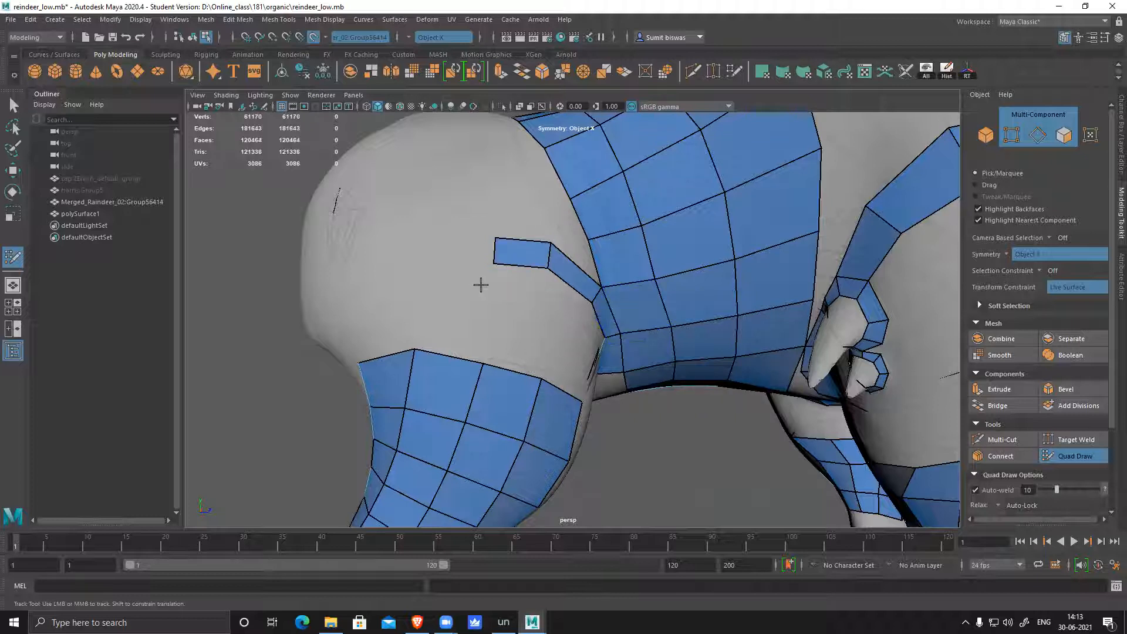
- Place guide points across the side of the haunch and fill two more quads continuing the strip toward the tail
alt+drag(480, 284, 395, 246)
click(422, 261)
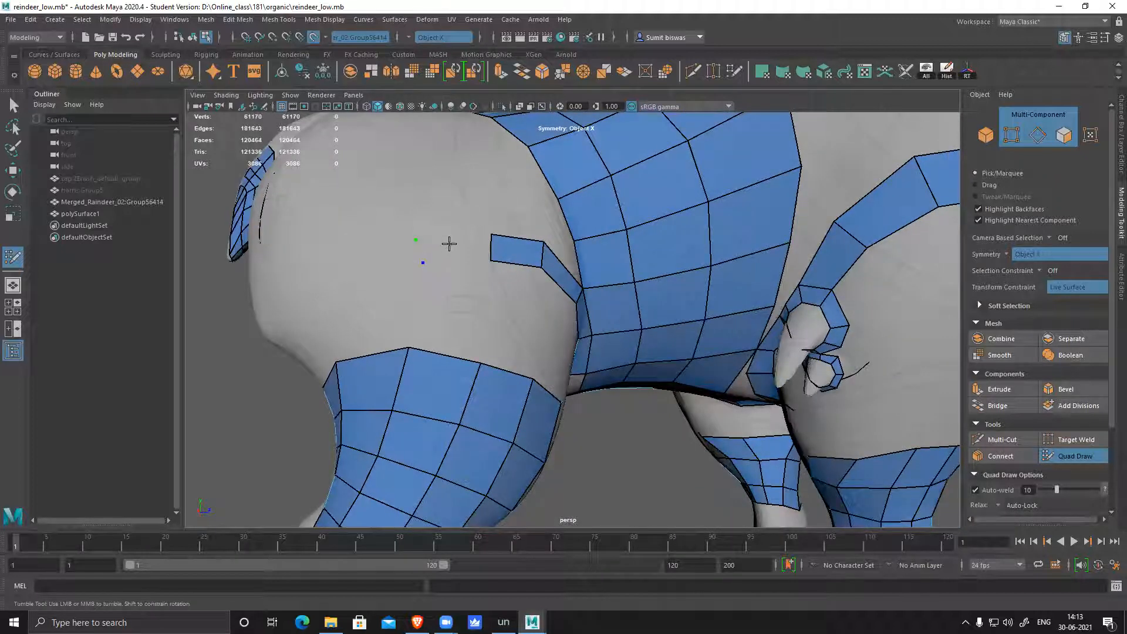
shift+click(452, 247)
alt+drag(490, 313, 448, 260)
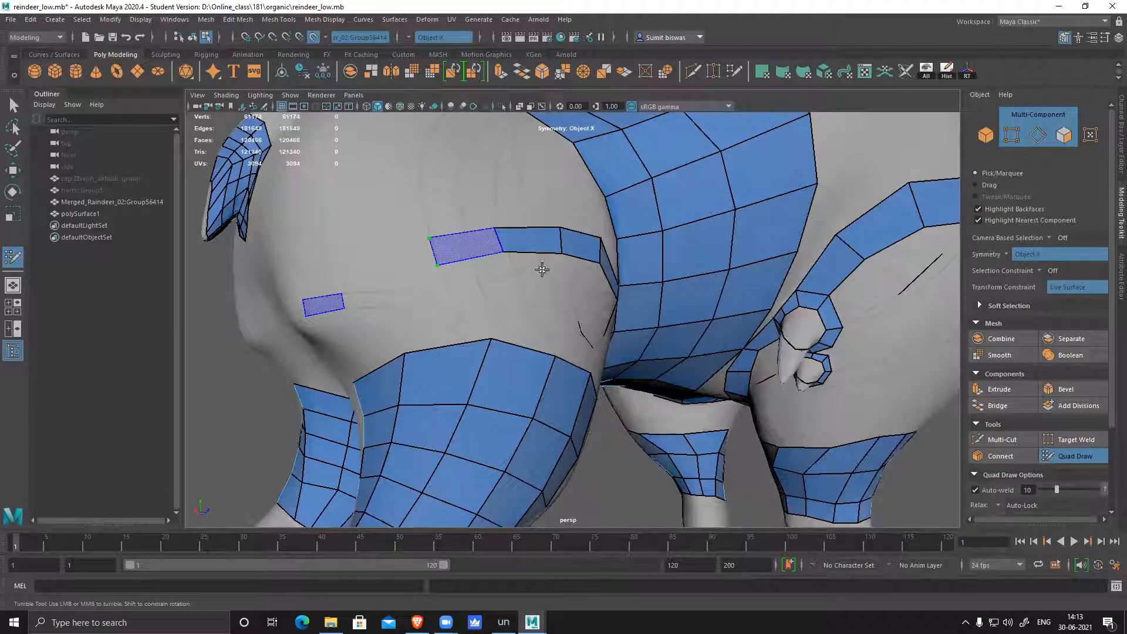
shift+click(542, 285)
- Reposition the haunch strip's upper and lower vertices to even out its width and smooth its arch
mouse_move(541, 285)
alt+mouse_down()
mouse_move(484, 251)
mouse_move(448, 181)
mouse_move(491, 196)
mouse_move(529, 178)
alt+mouse_up()
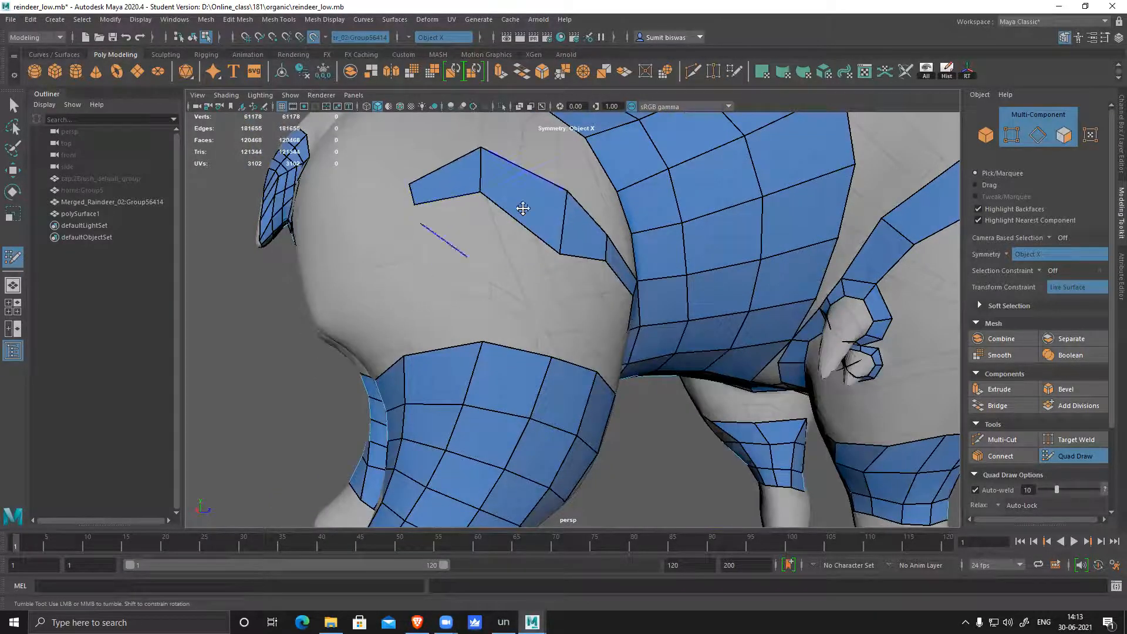
mouse_move(561, 253)
mouse_down()
mouse_move(565, 215)
mouse_move(506, 264)
mouse_up()
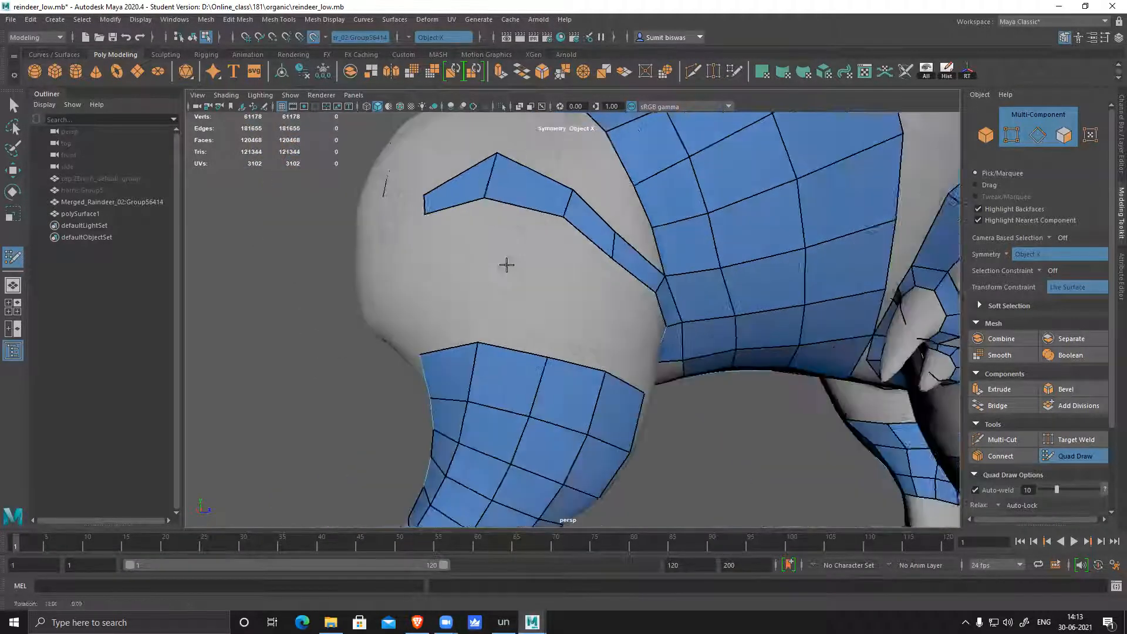
drag(490, 199, 500, 186)
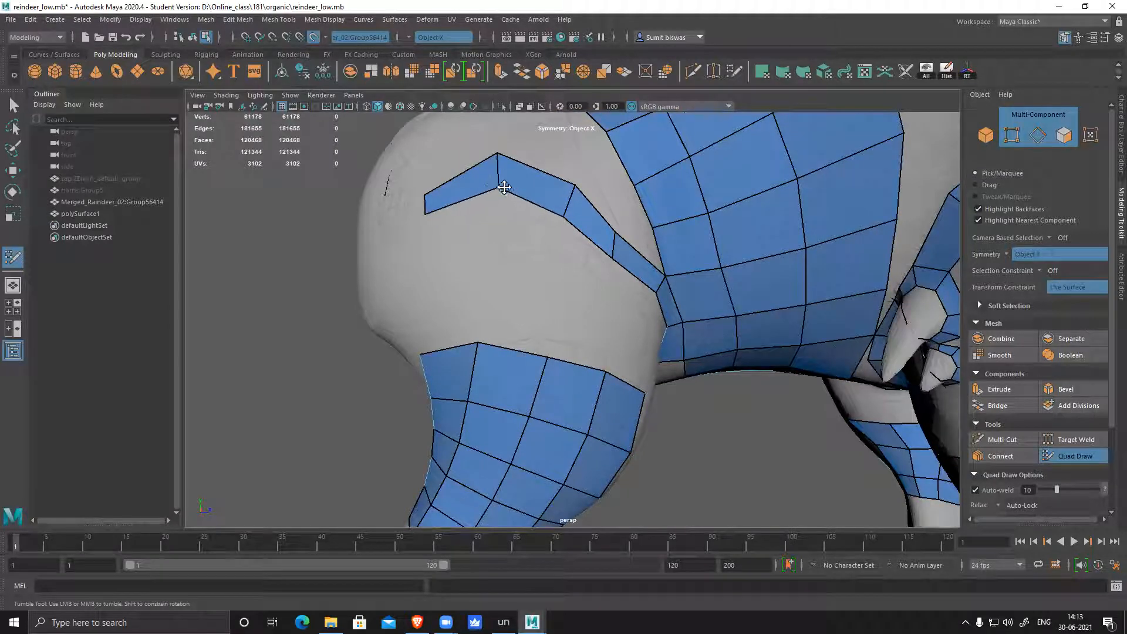
drag(614, 232, 623, 221)
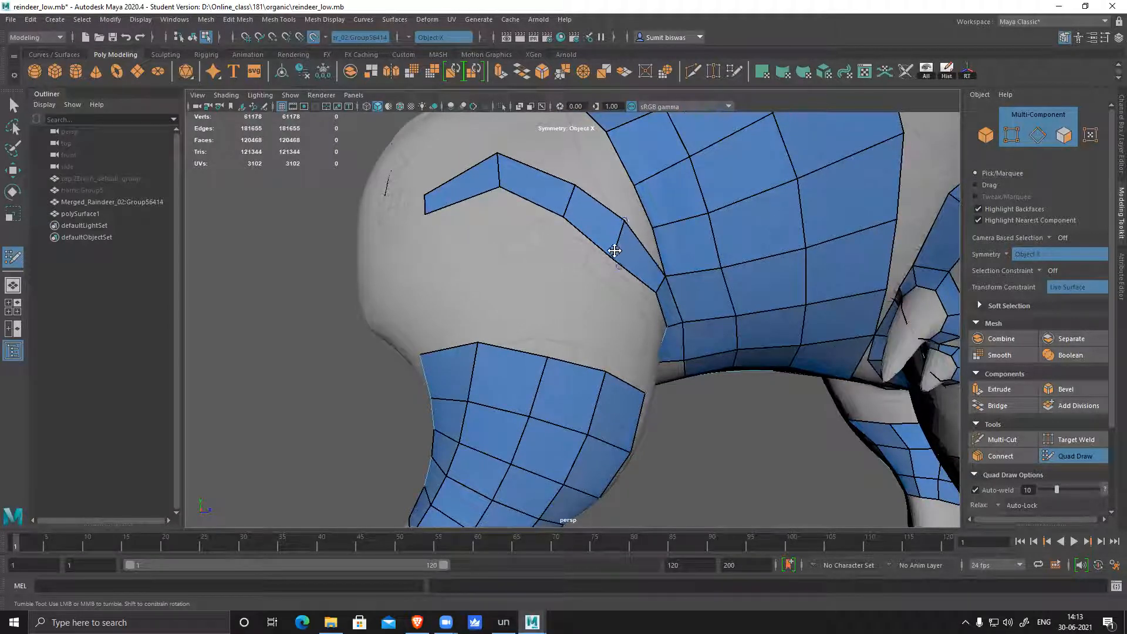
- Add a quad to the rear end of the haunch strip and lower the vertex at the crest of its arch
mouse_move(547, 254)
alt+mouse_down()
mouse_move(513, 266)
mouse_move(530, 262)
alt+mouse_up()
alt+middle_drag(525, 262, 590, 276)
alt+drag(590, 276, 484, 222)
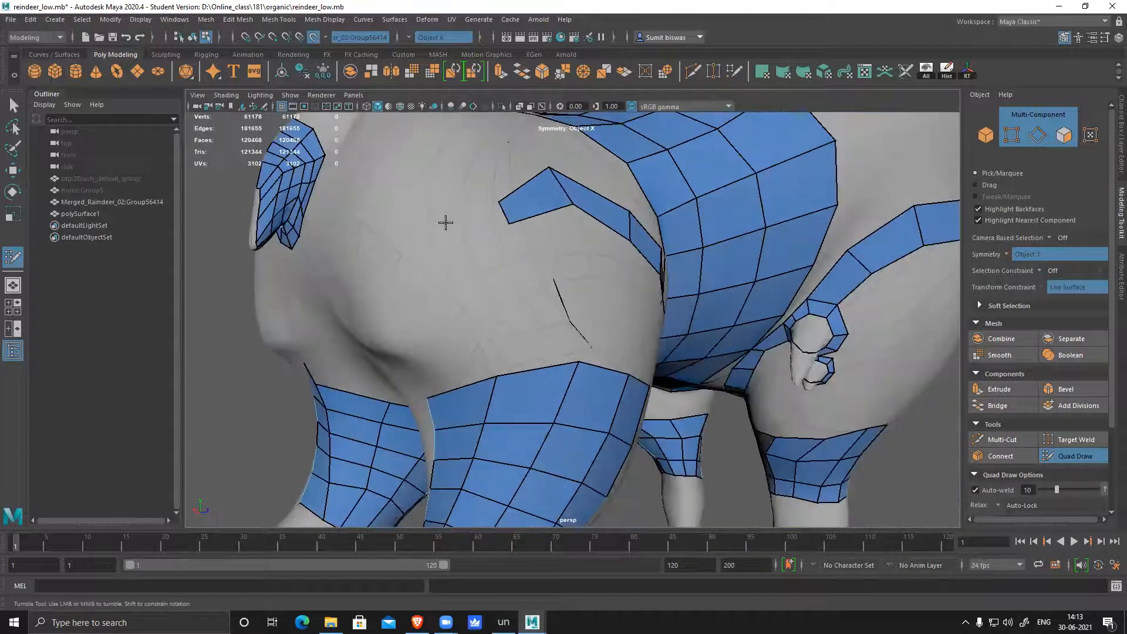
key(shift)
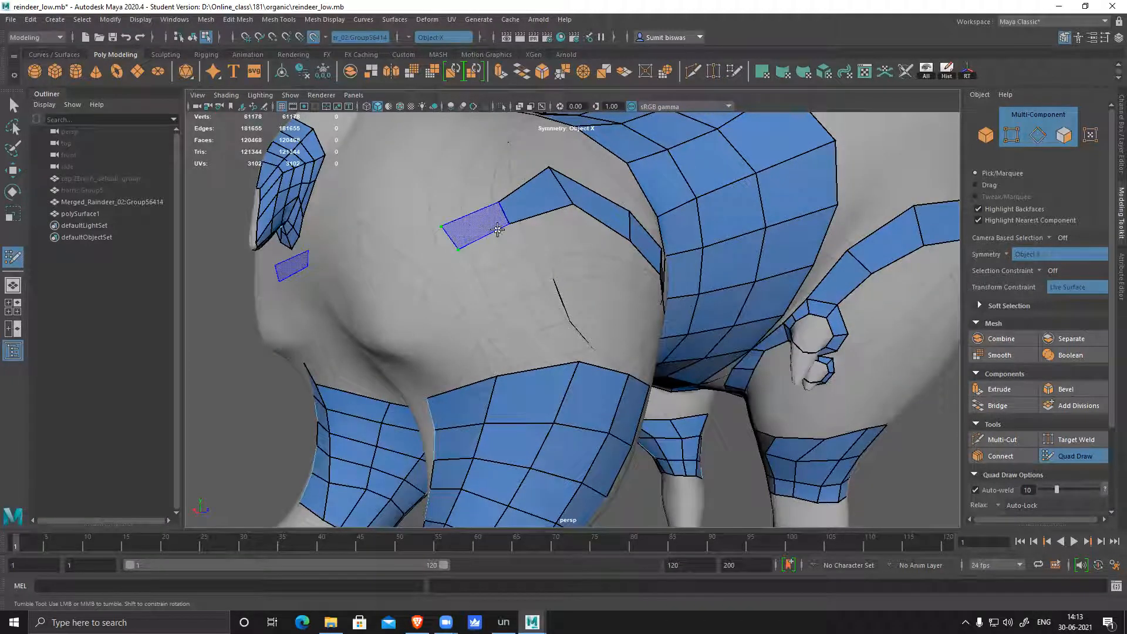
shift+click(497, 230)
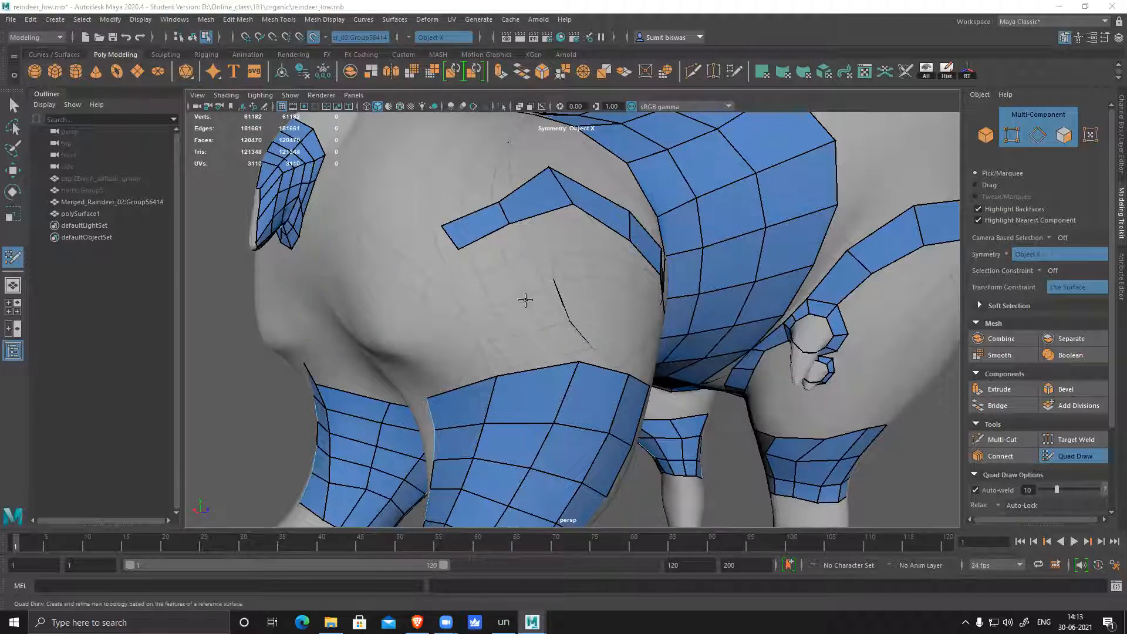
alt+drag(589, 241, 576, 216)
drag(579, 175, 582, 187)
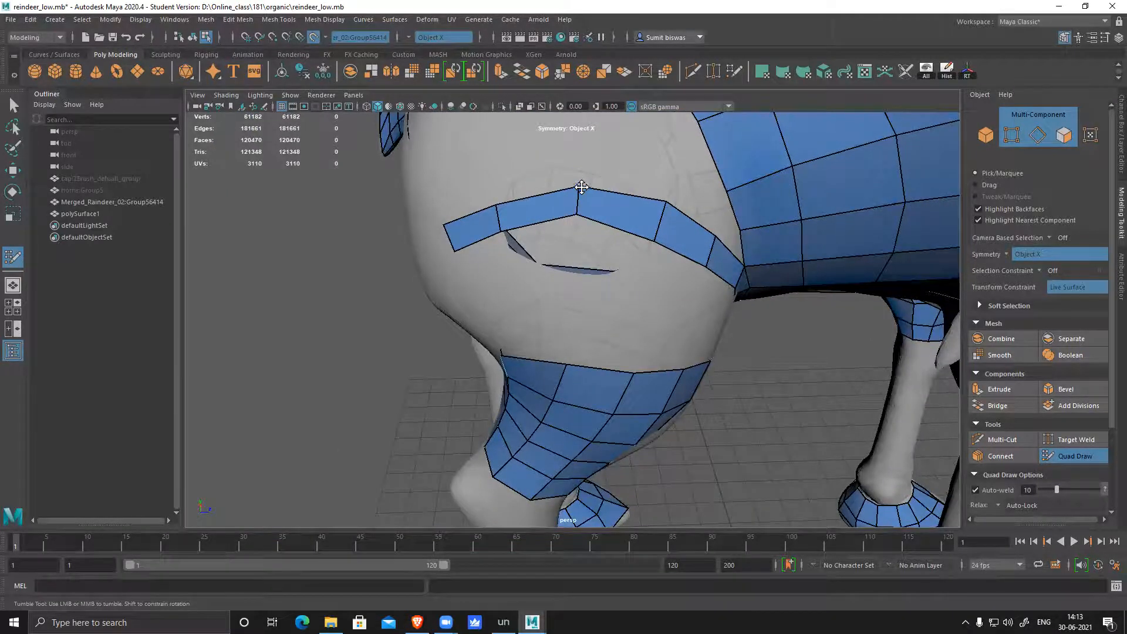
- Wrap the haunch strip around the rump below the tail by placing guide points and filling two quads
alt+drag(613, 259, 536, 226)
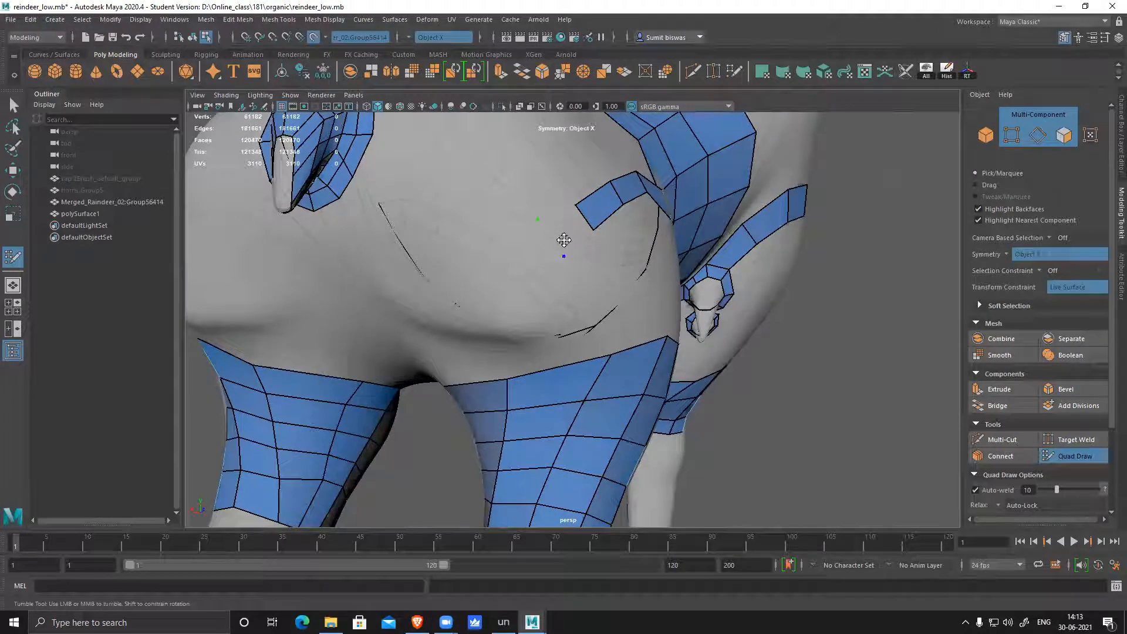
shift+click(565, 229)
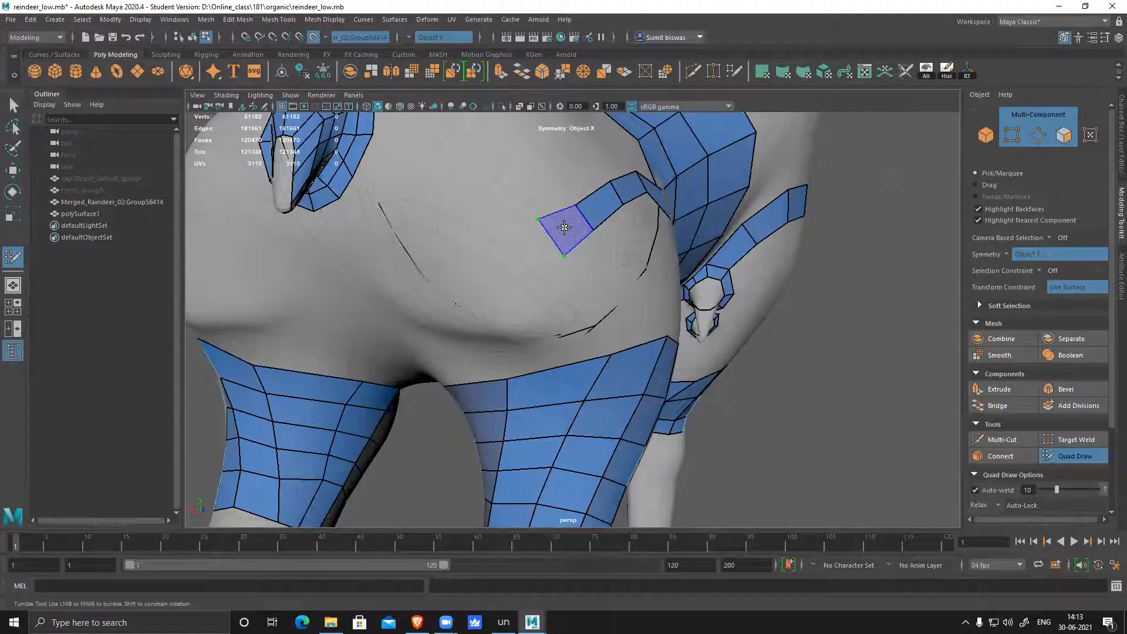
shift+click(534, 257)
alt+drag(494, 279, 495, 267)
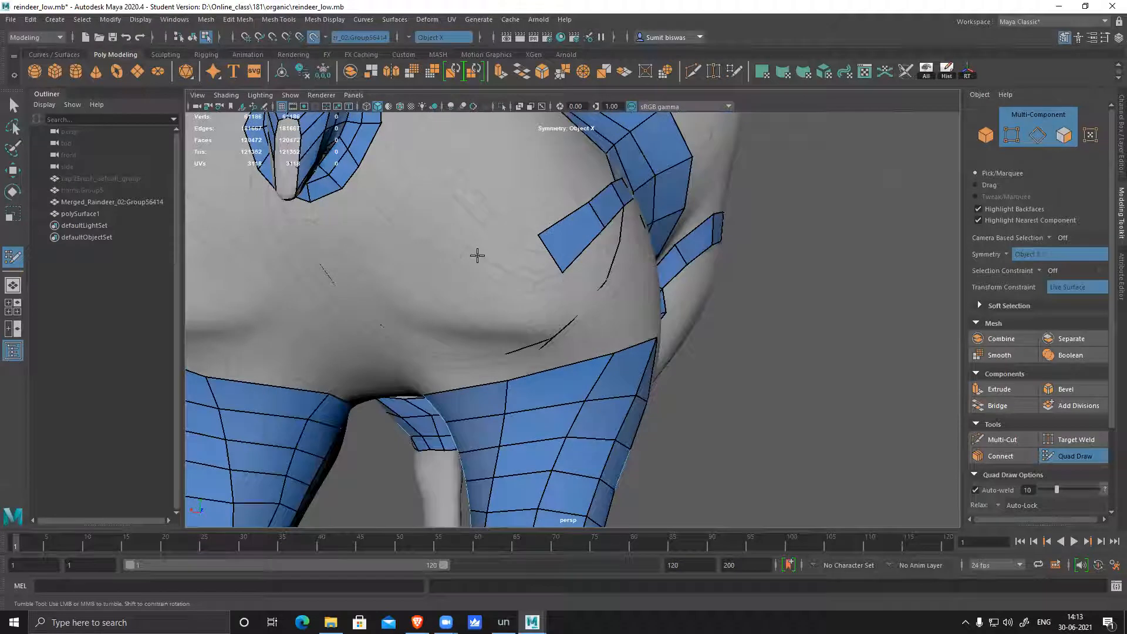
shift+click(513, 265)
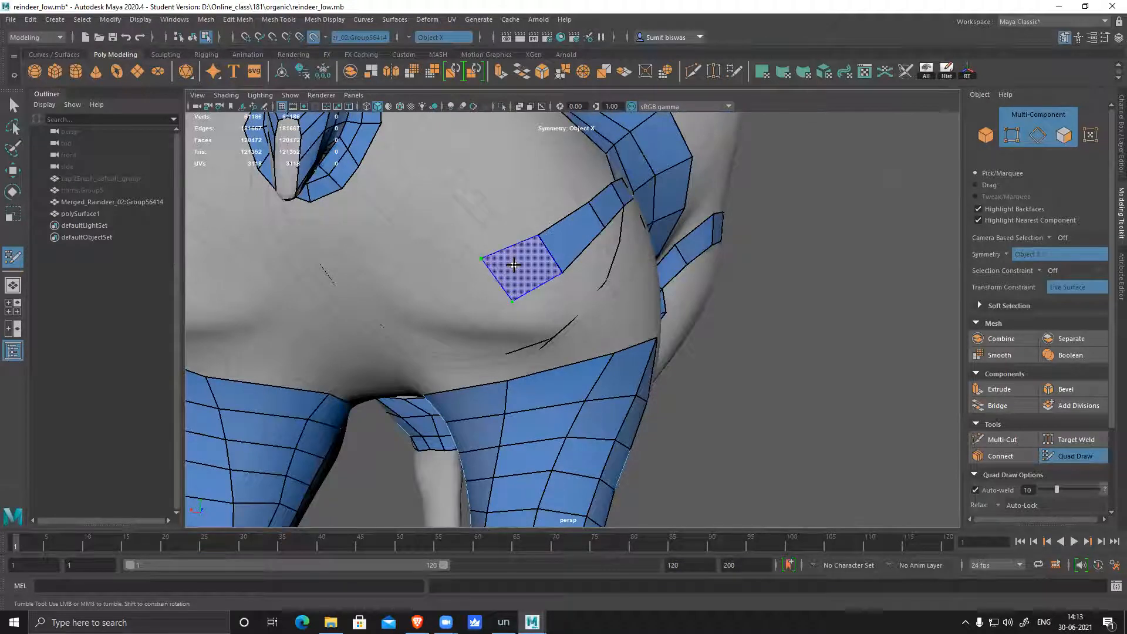
shift+click(635, 299)
- Continue the rump strip down toward the gap between the hind legs with further quads, adjusting an upper corner vertex
alt+drag(579, 301, 585, 273)
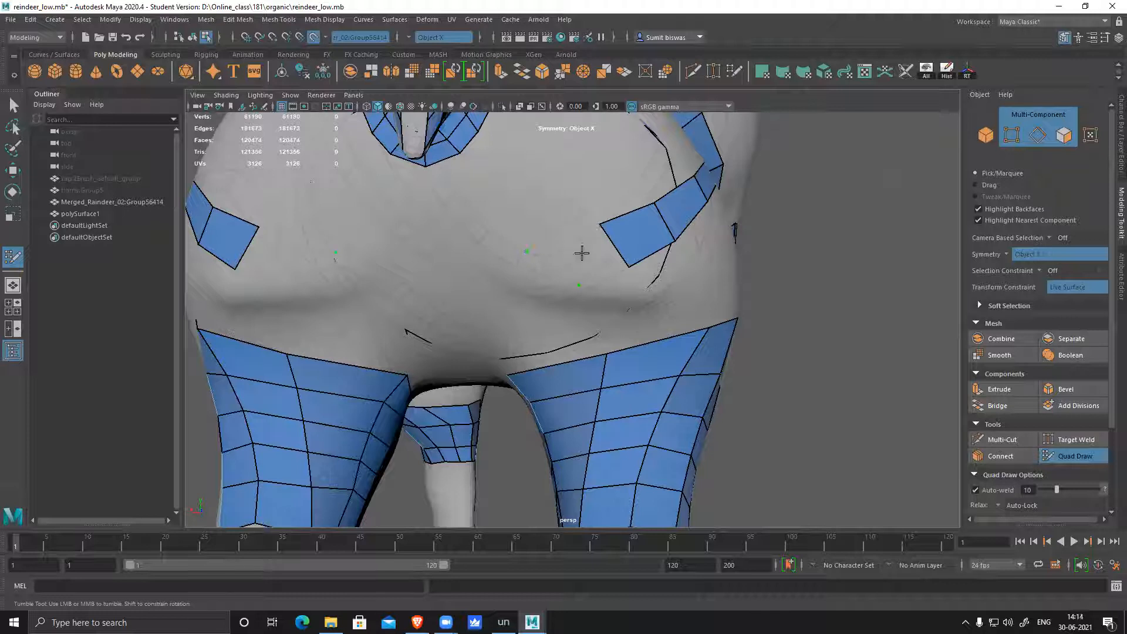
shift+click(672, 303)
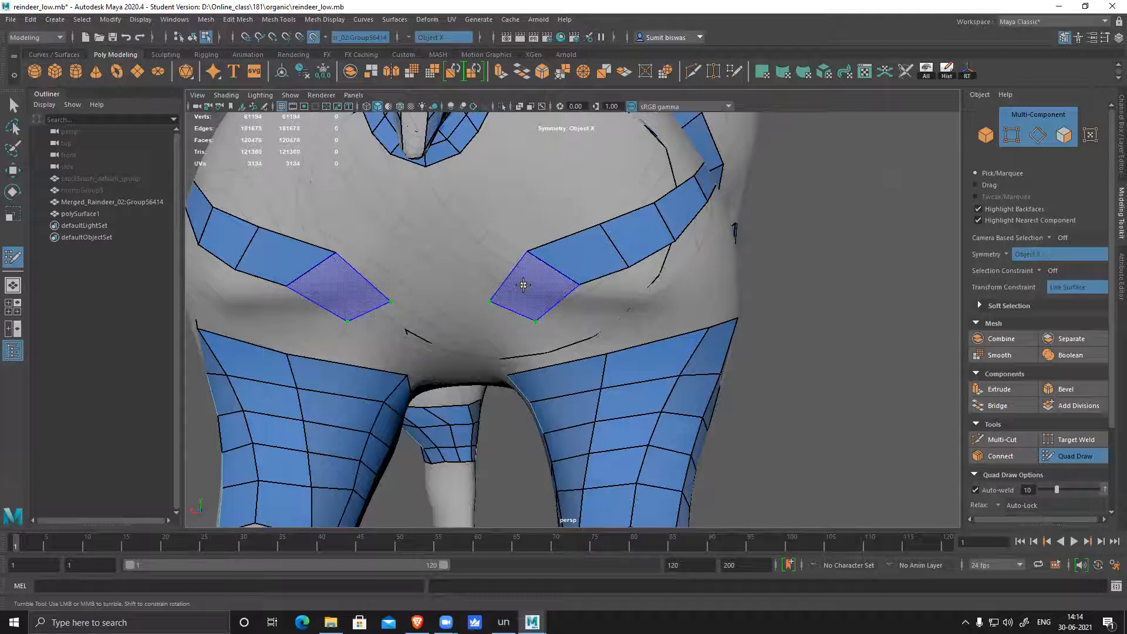
shift+click(520, 283)
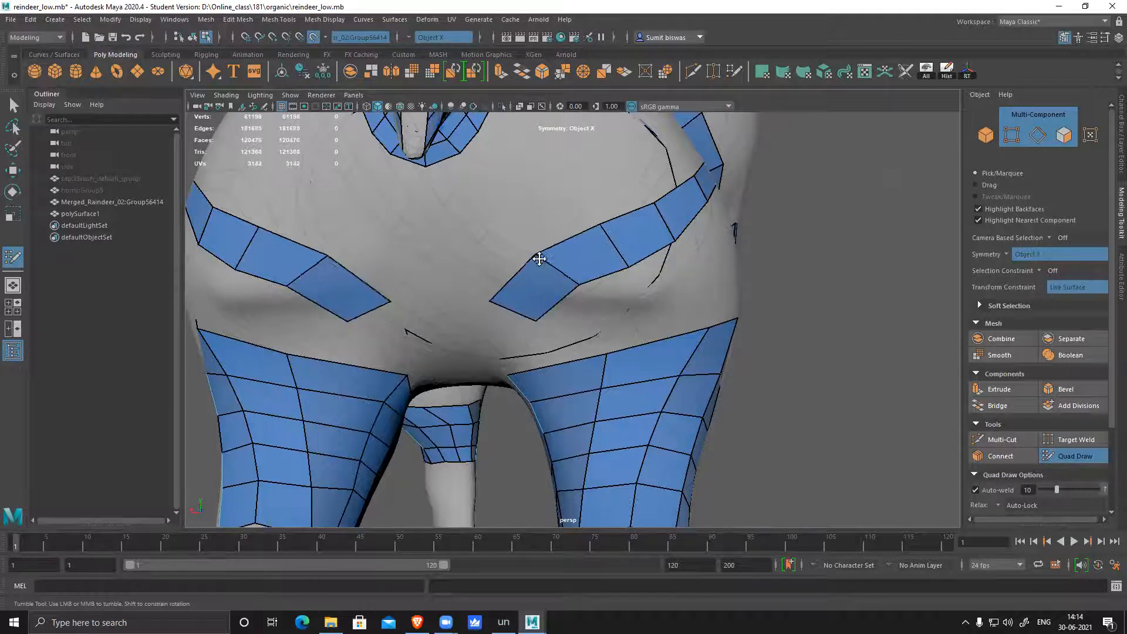
alt+drag(505, 353, 614, 309)
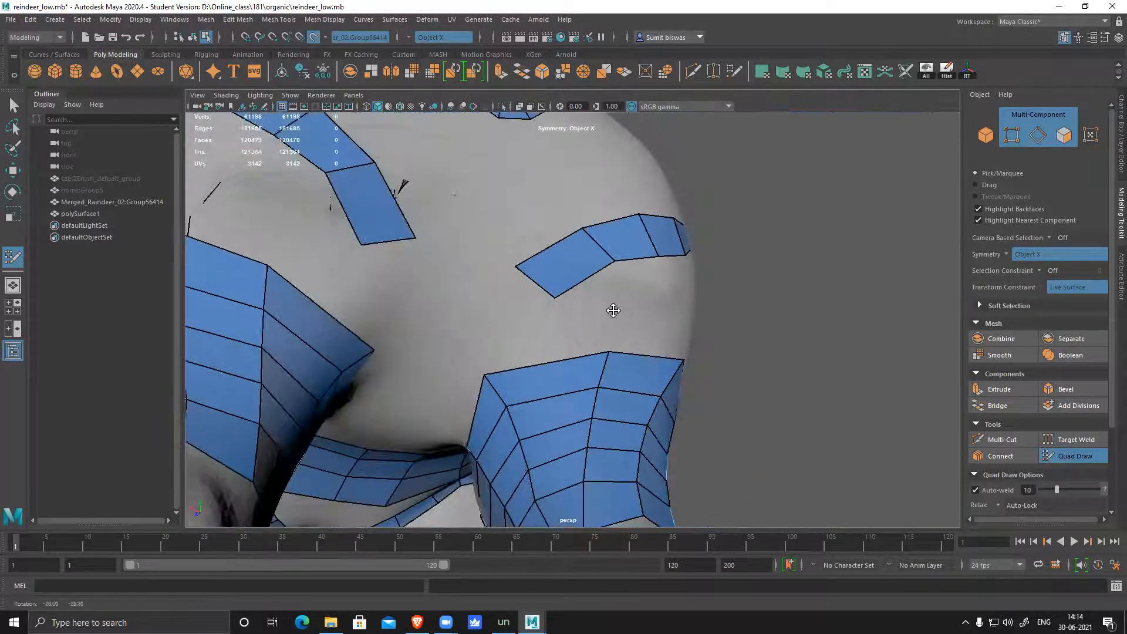
click(484, 346)
shift+click(517, 306)
- Start a strip on the underside from the waist band's corner, filling two quads along the inner thigh
alt+drag(649, 329, 636, 229)
alt+right_drag(637, 229, 587, 267)
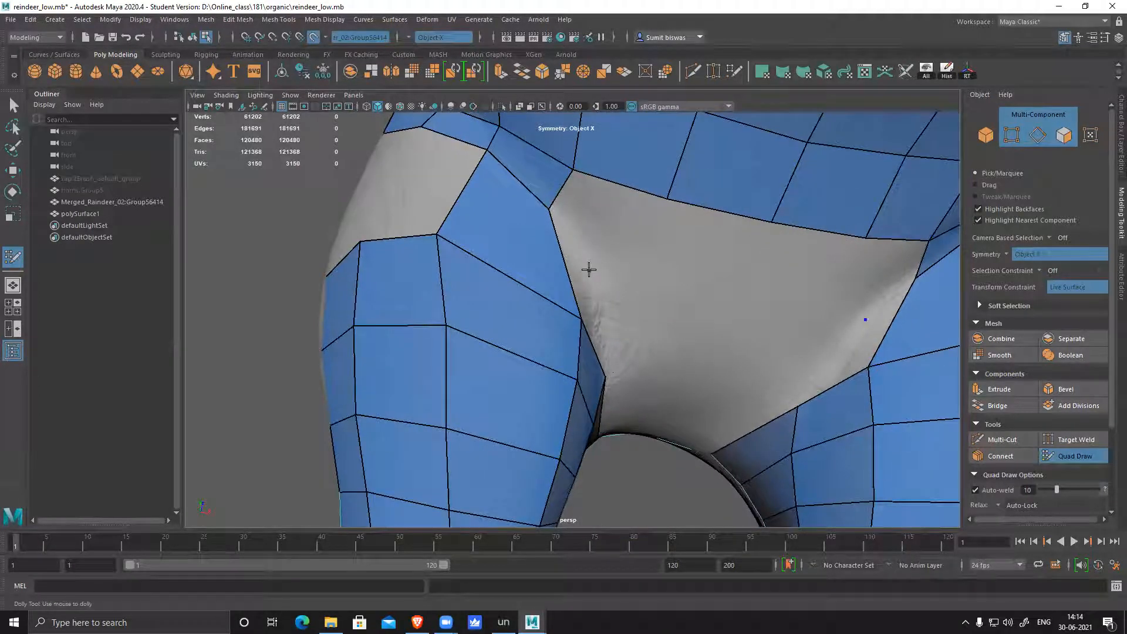
shift+click(586, 223)
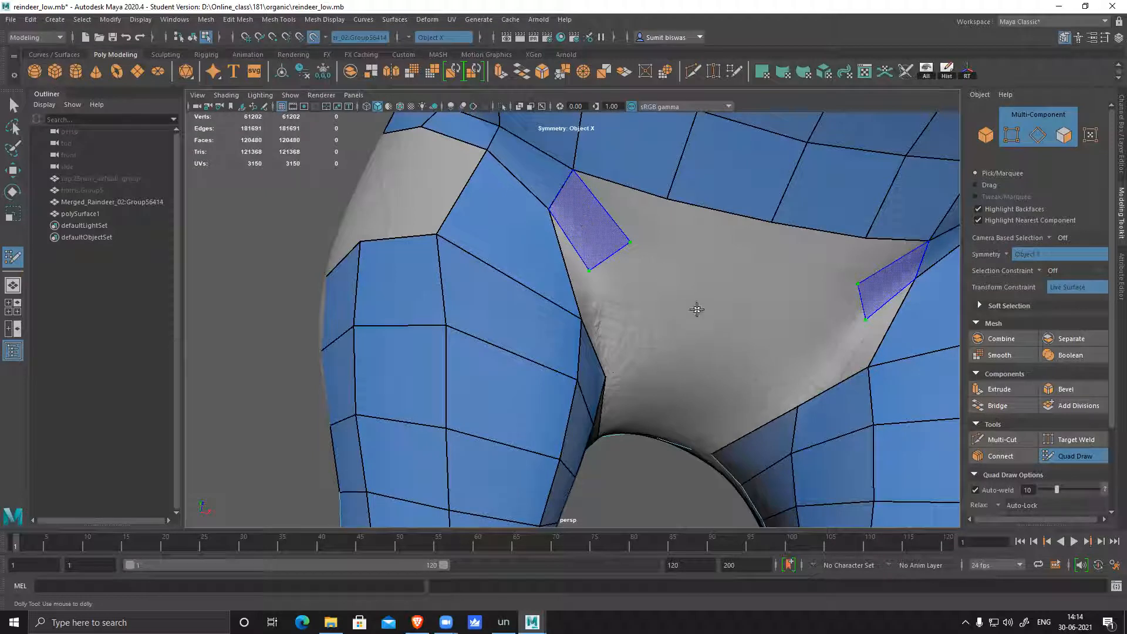
alt+drag(671, 326, 592, 293)
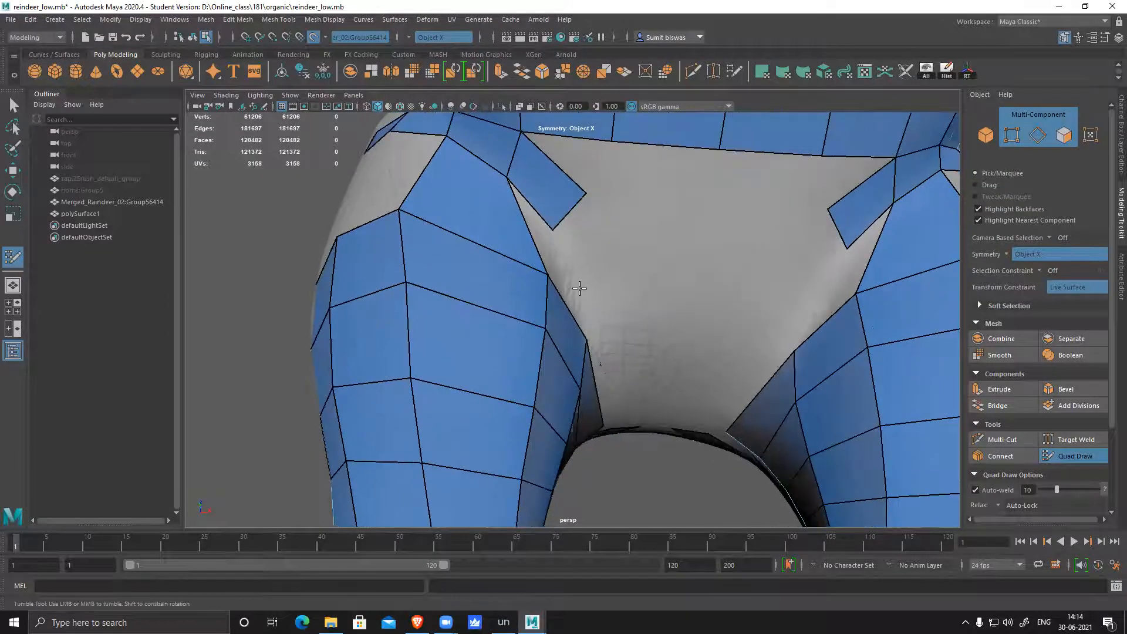
click(580, 290)
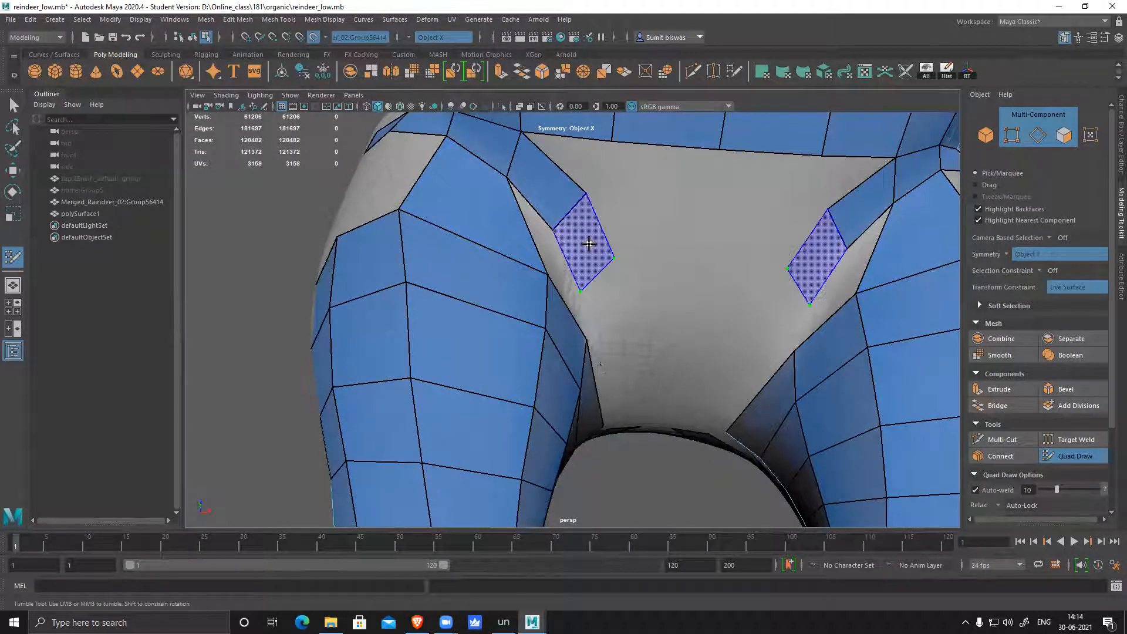
shift+click(667, 352)
alt+drag(667, 352, 602, 255)
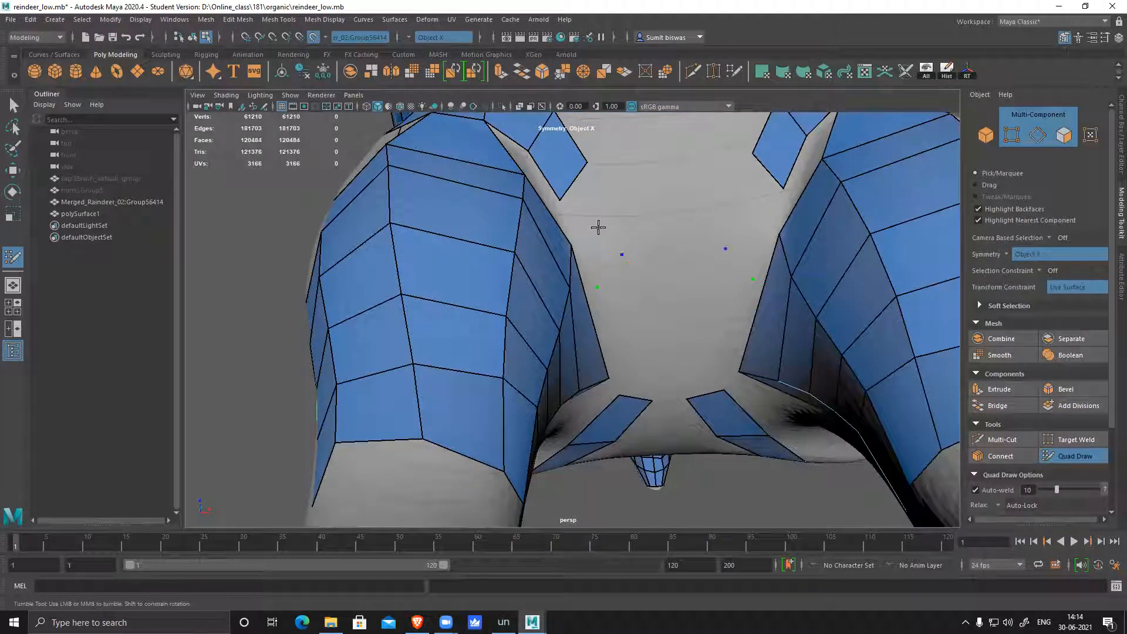
- Extend the inner-thigh strip rearward with more quads and join it to the rump strip, closing the hind-leg loop
alt+drag(649, 277, 553, 237)
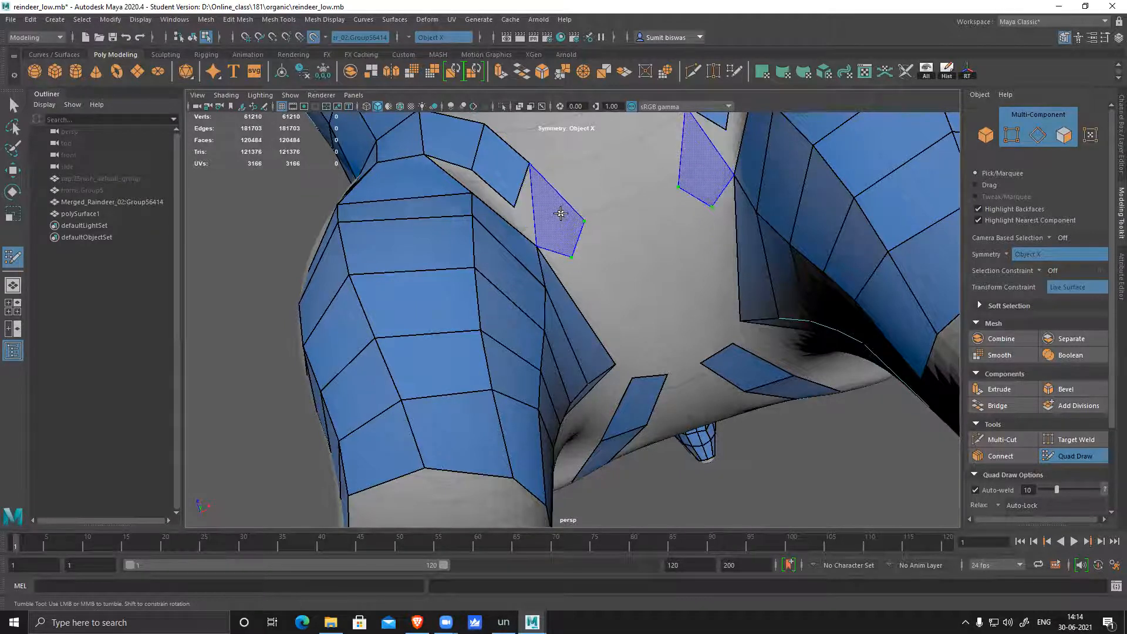
mouse_move(580, 254)
alt+mouse_down()
mouse_move(614, 270)
mouse_move(453, 259)
alt+mouse_up()
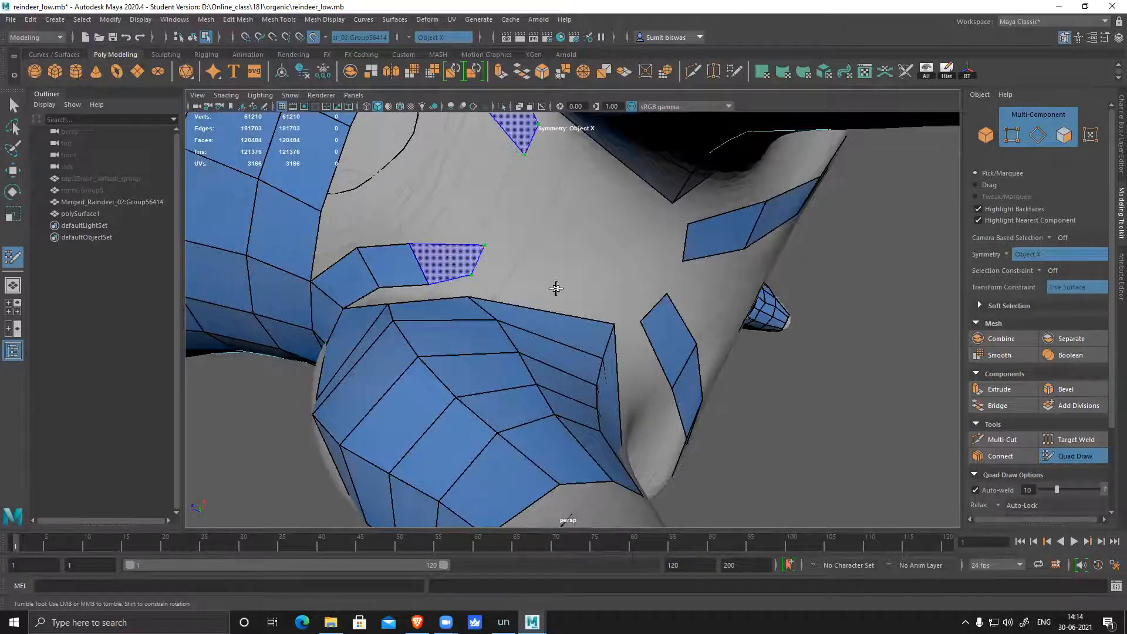
shift+click(464, 267)
alt+drag(485, 276, 589, 305)
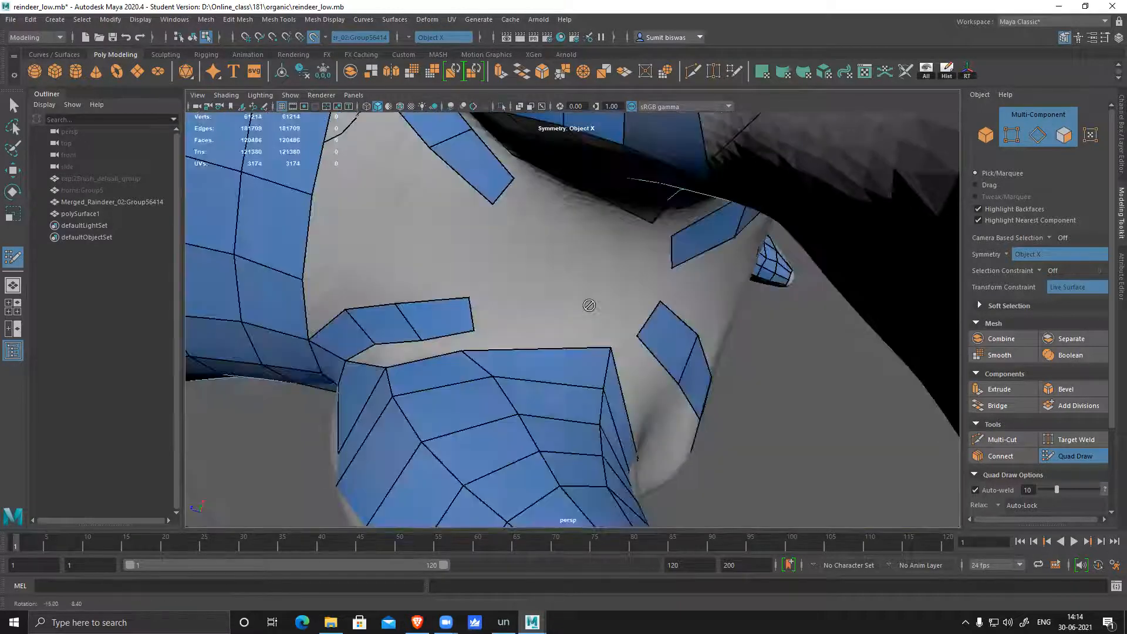
alt+right_drag(587, 305, 564, 296)
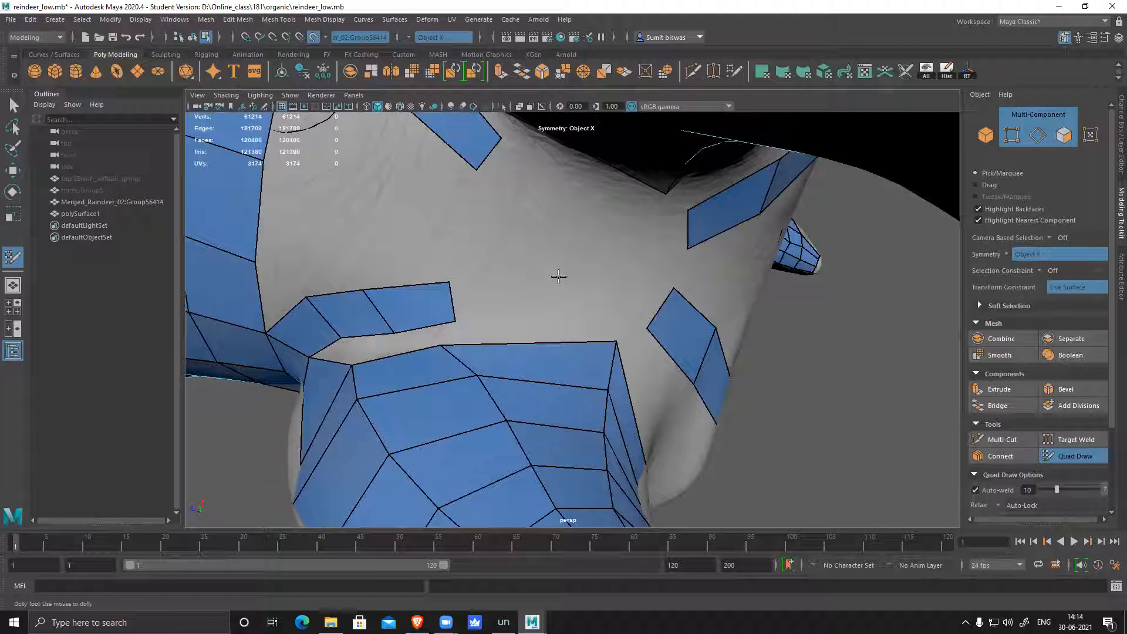
click(556, 320)
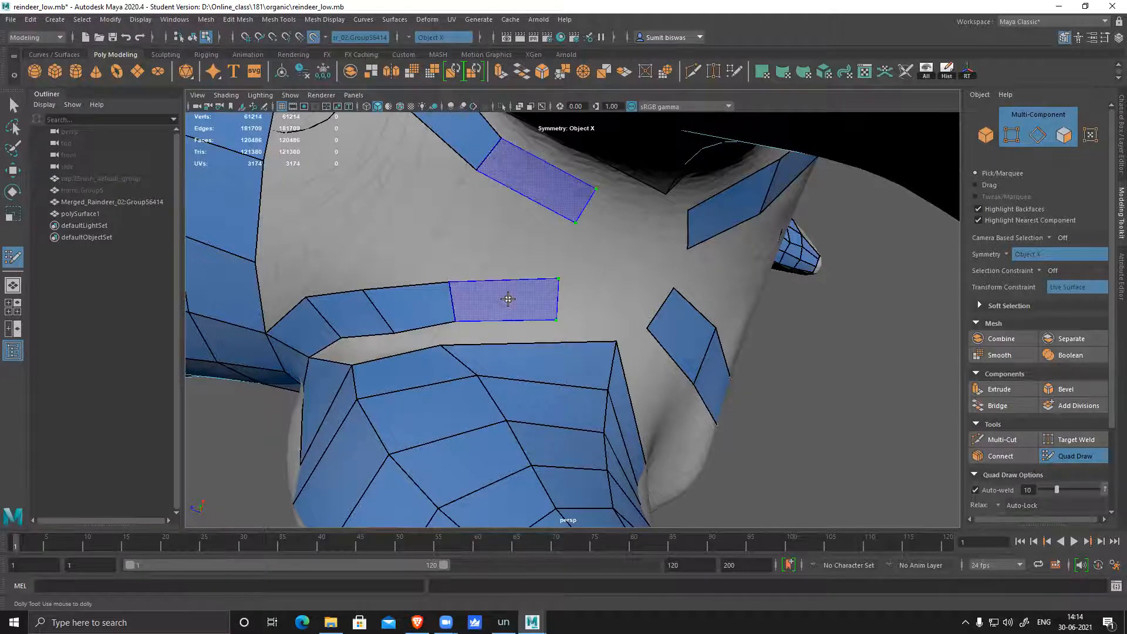
shift+click(562, 307)
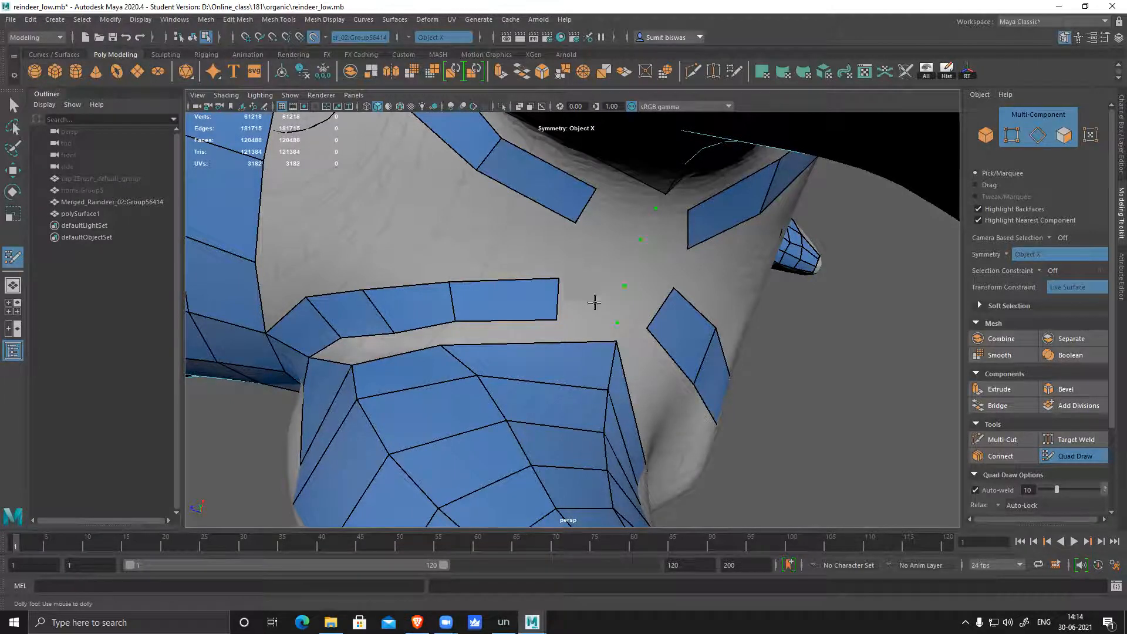
shift+click(644, 299)
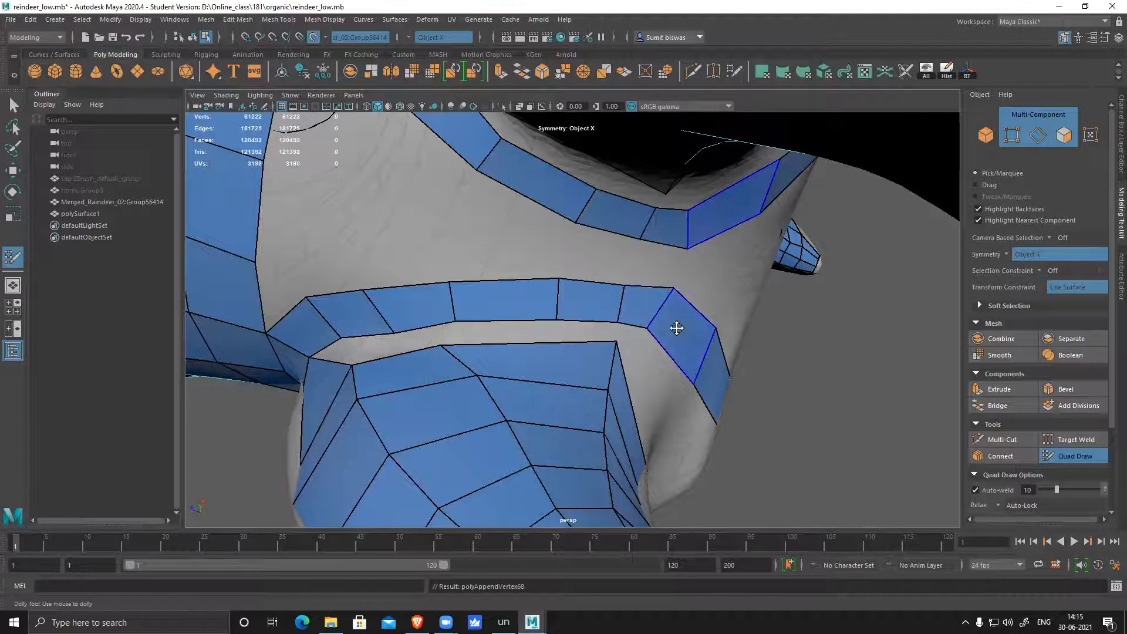
- Delete the quads along the outer edge of the tail down to its tip with Quad Draw
scroll(677, 328, down, 10)
alt+drag(528, 314, 640, 370)
scroll(585, 362, up, 10)
scroll(585, 362, down, 8)
scroll(661, 382, up, 8)
alt+middle_drag(640, 370, 583, 406)
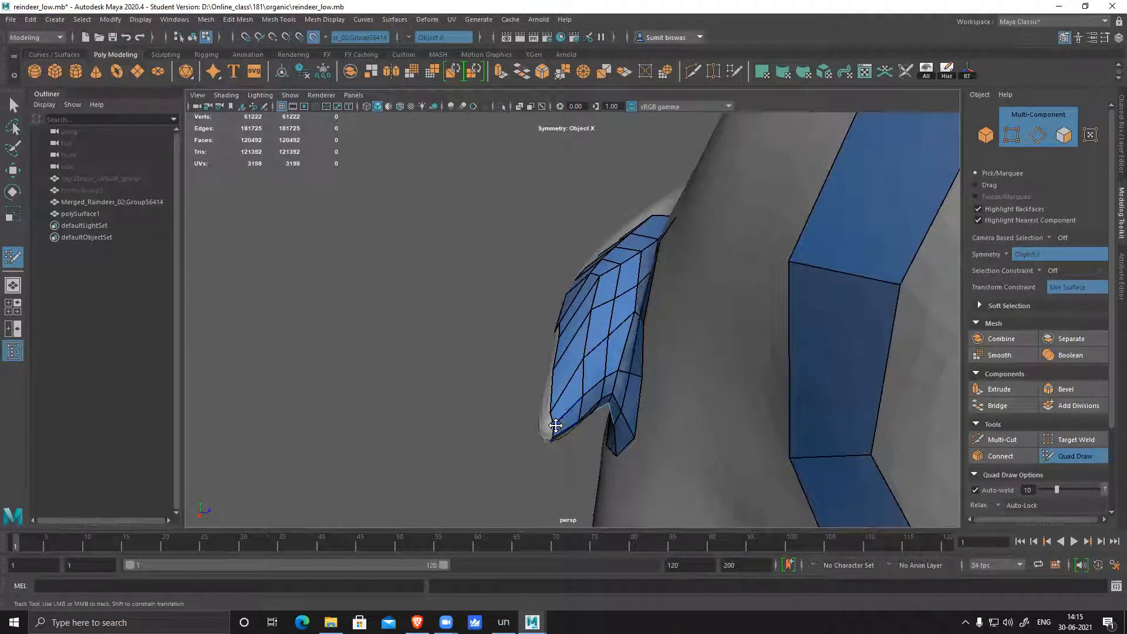
alt+drag(562, 419, 589, 428)
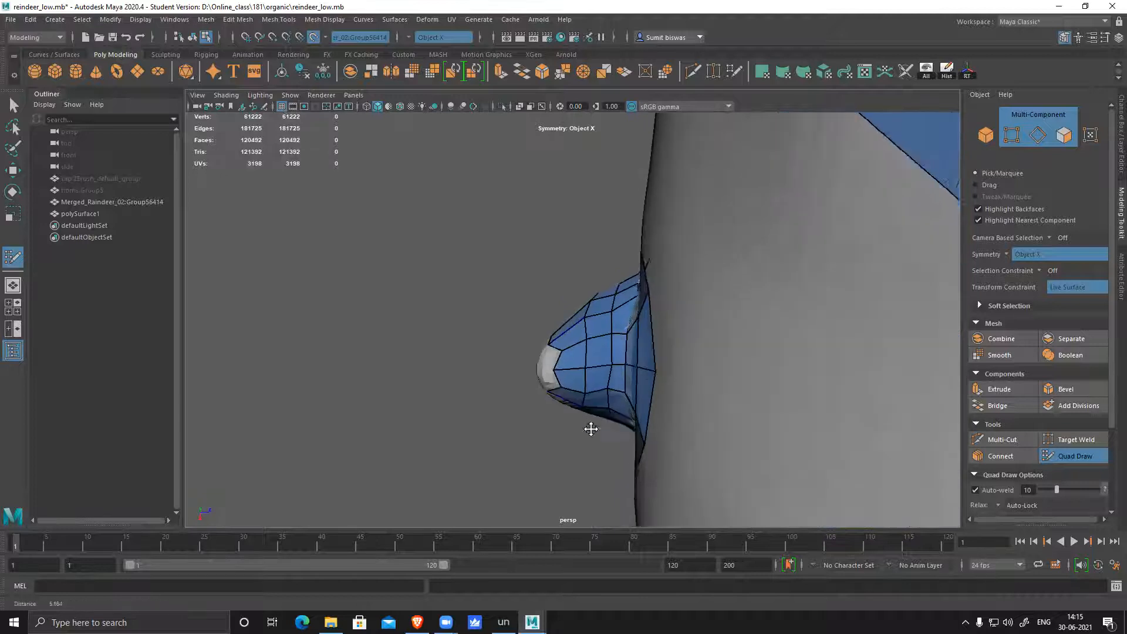
alt+right_drag(589, 428, 554, 379)
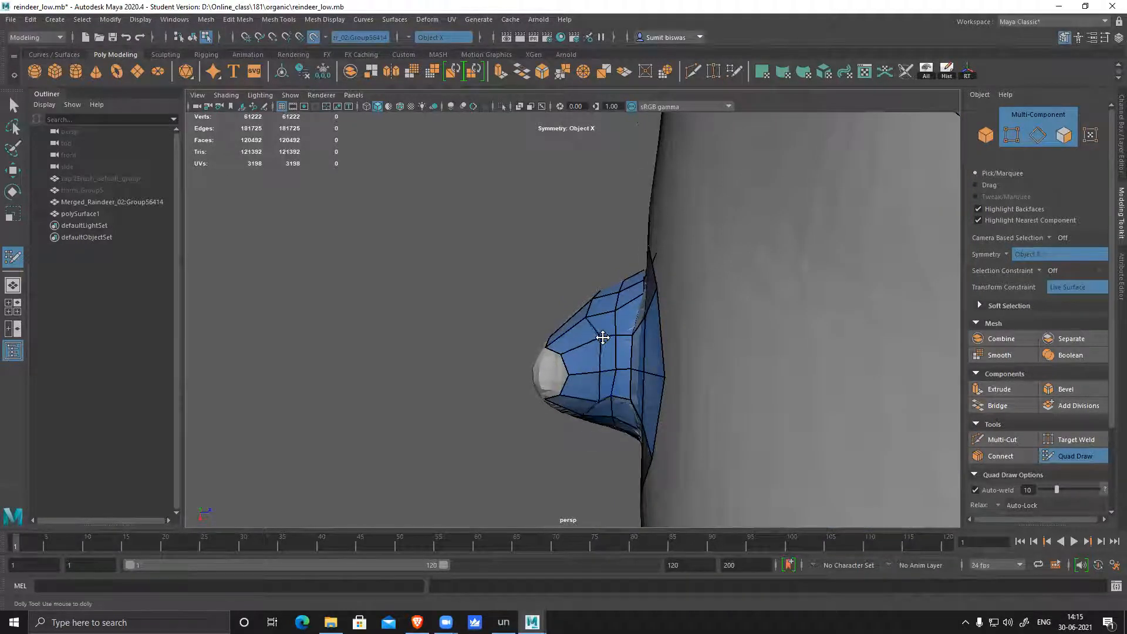
alt+drag(607, 327, 600, 362)
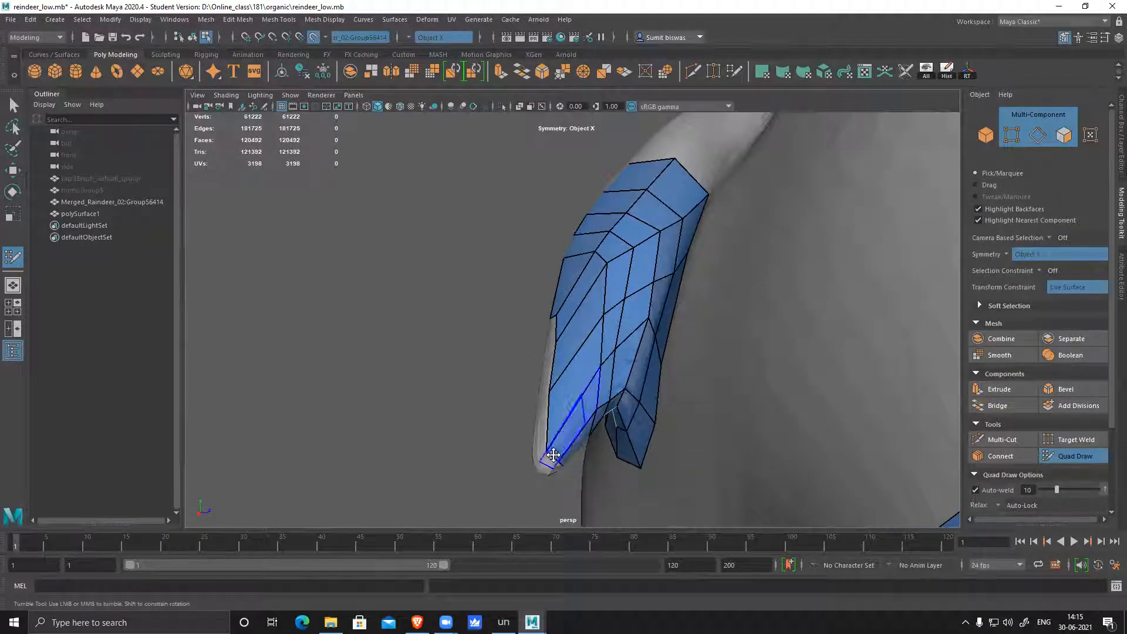
alt+drag(549, 449, 552, 405)
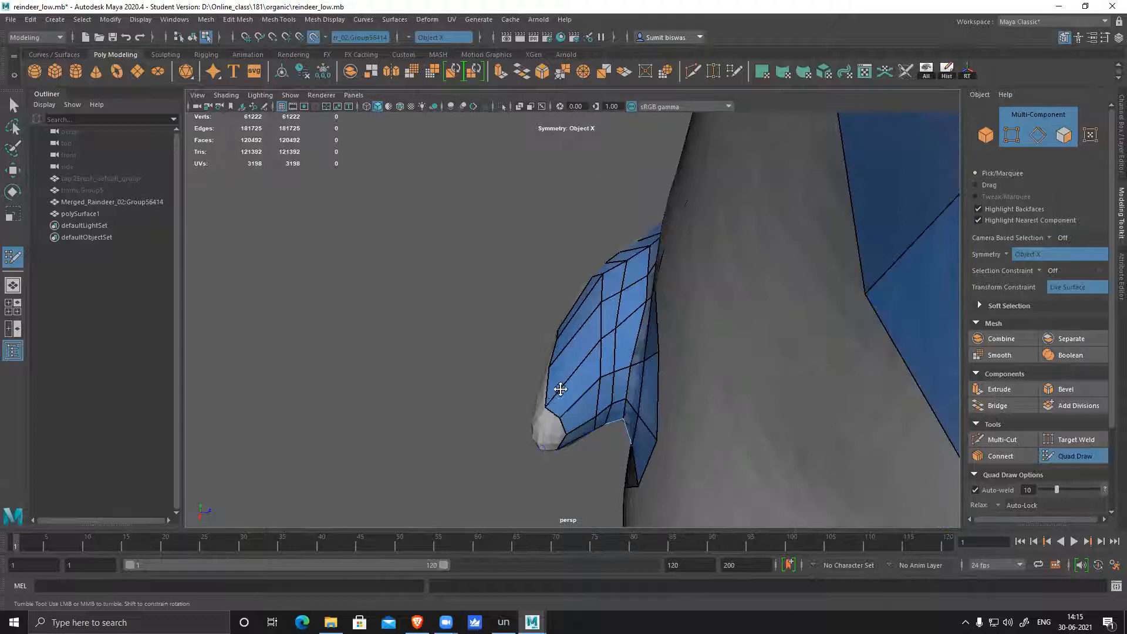
ctrl+shift+click(560, 389)
ctrl+shift+click(573, 345)
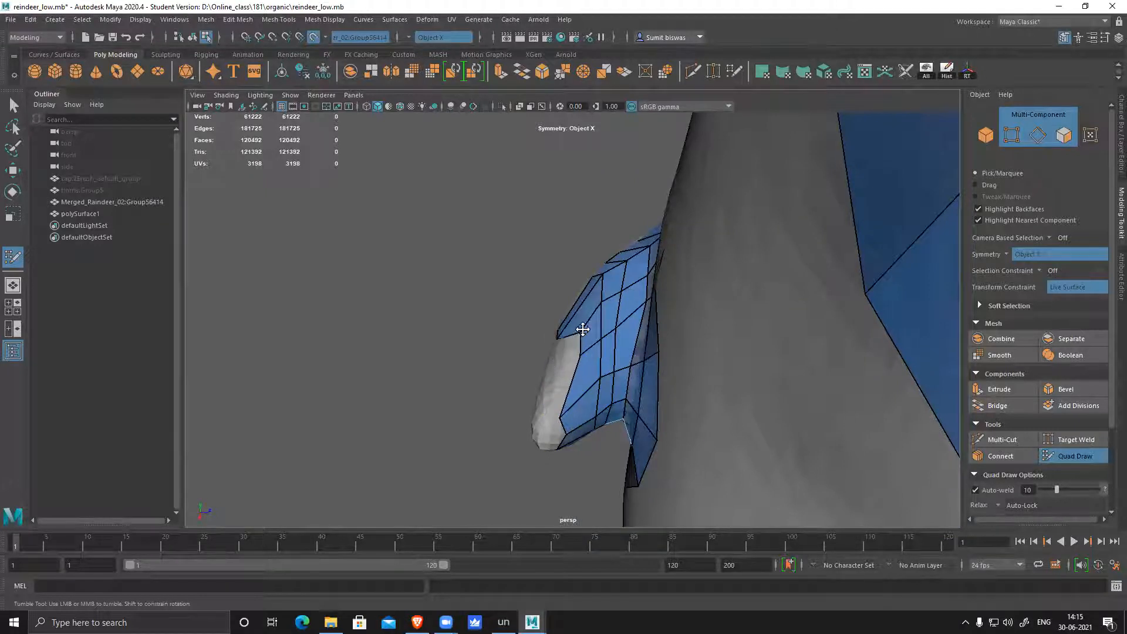
ctrl+shift+click(561, 417)
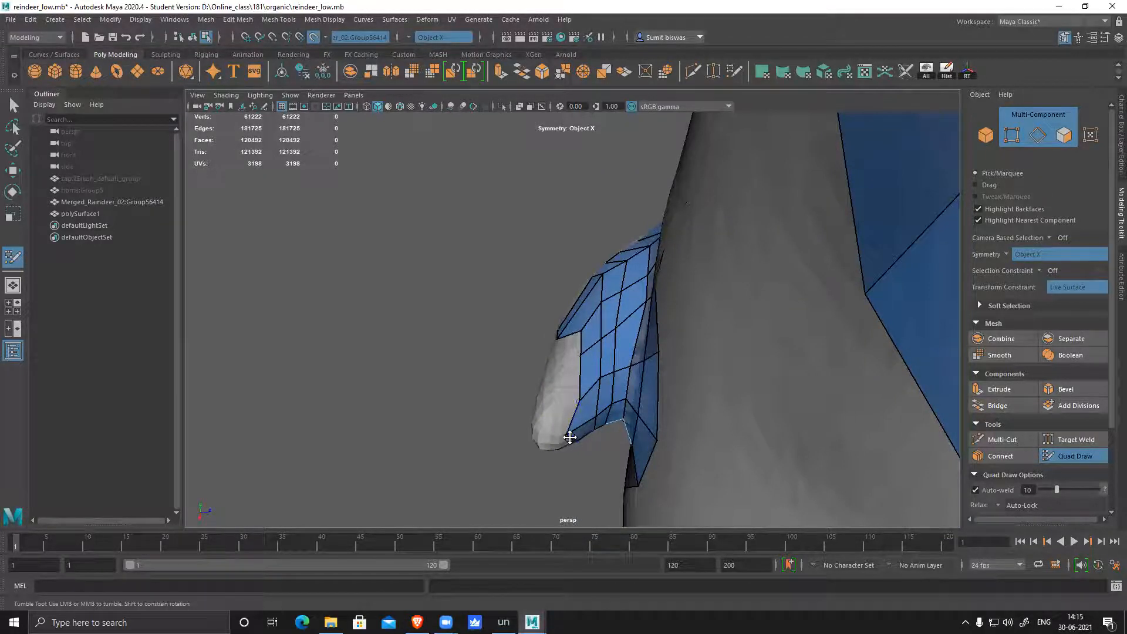
- Reposition vertices on the side of the tail to even out the quads beside the deleted area
alt+drag(547, 442, 517, 336)
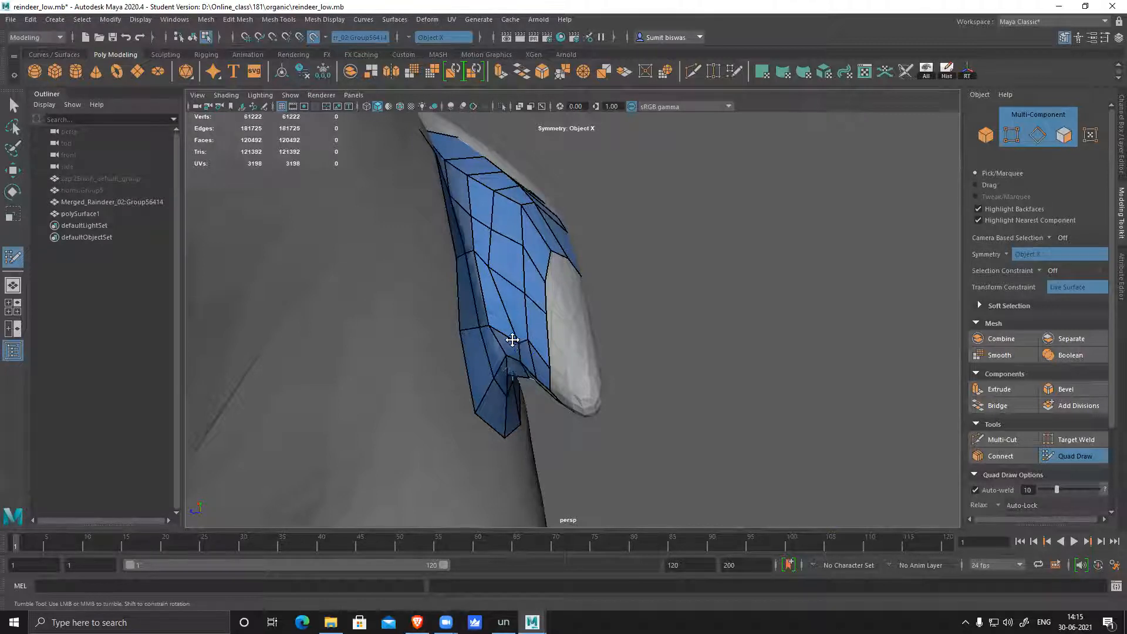
alt+drag(505, 380, 499, 353)
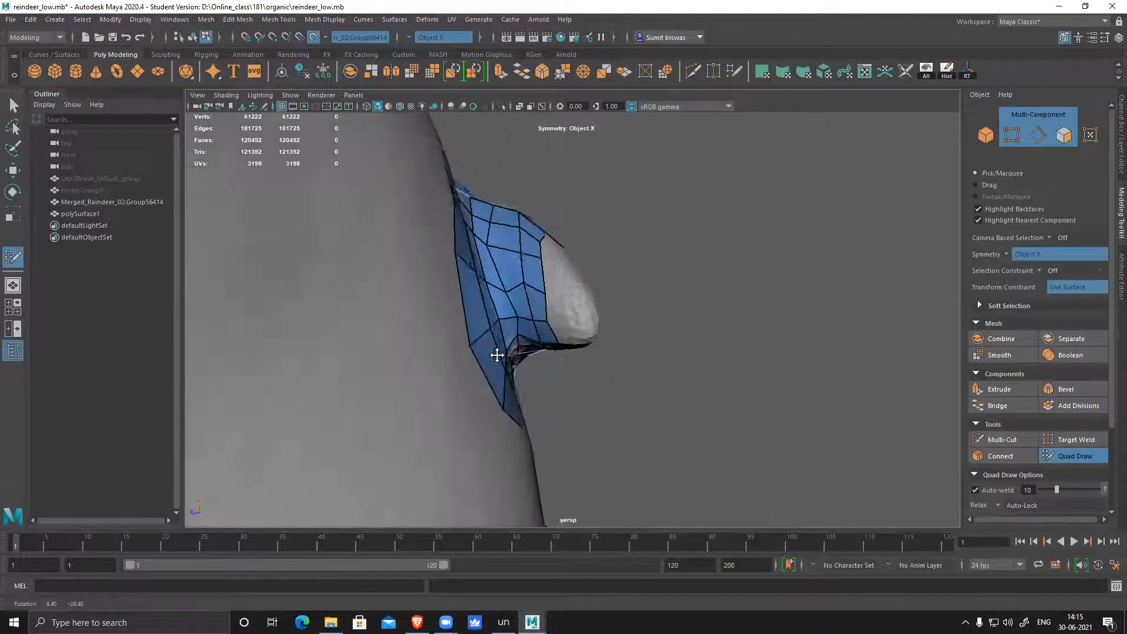
scroll(499, 341, up, 3)
drag(472, 310, 458, 307)
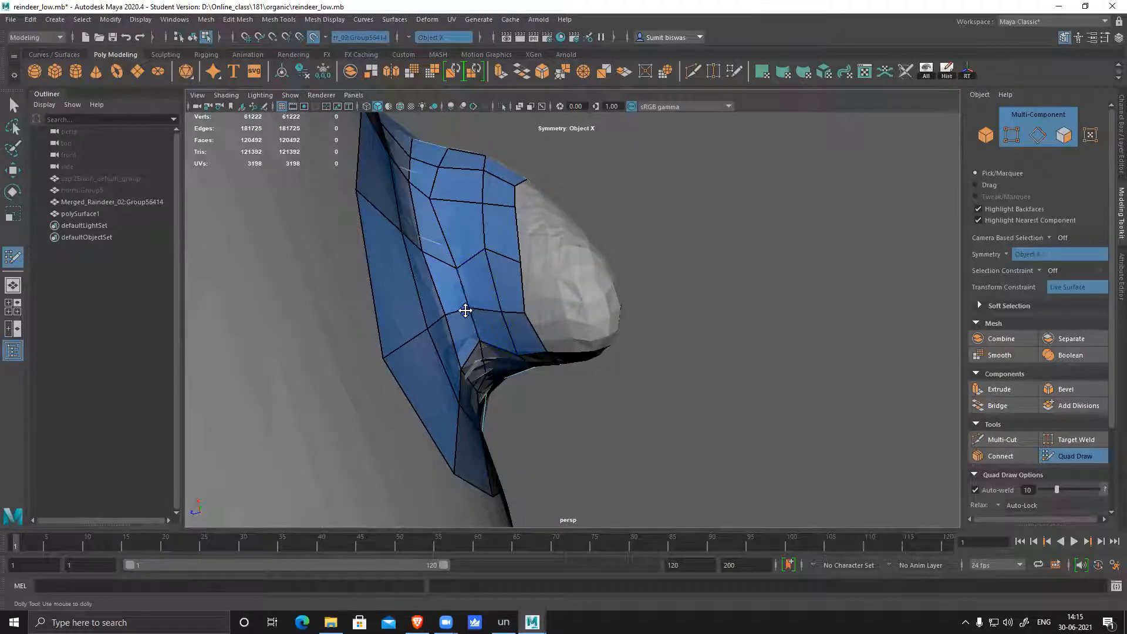
mouse_move(485, 249)
mouse_down()
mouse_move(485, 271)
mouse_move(508, 294)
mouse_move(508, 390)
mouse_move(531, 294)
mouse_up()
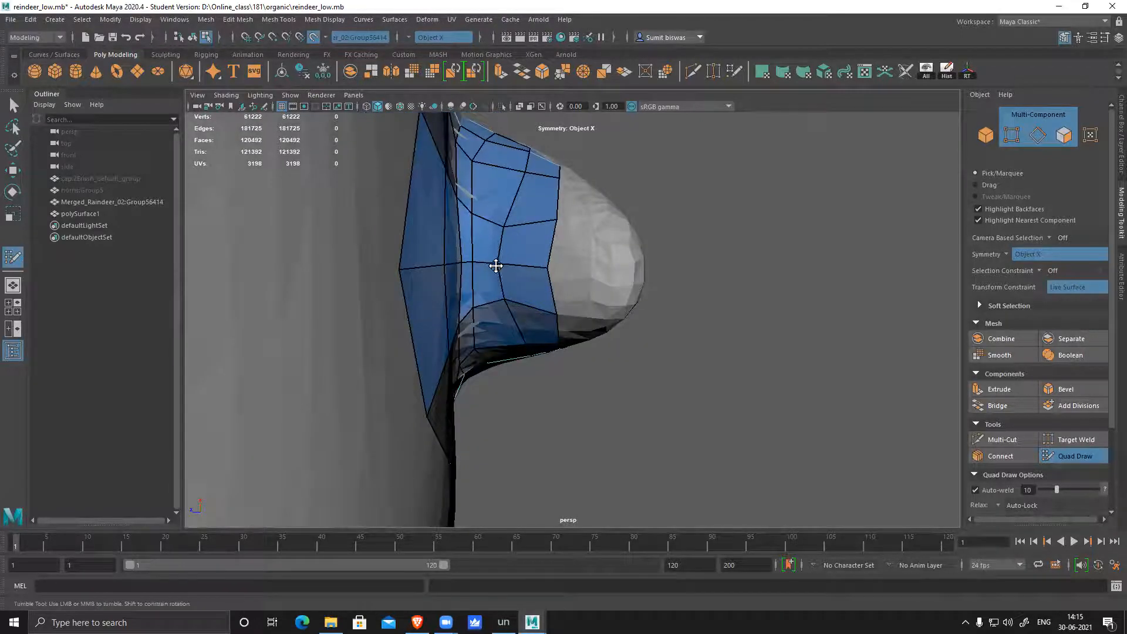
- Examine the retopology around the legs, face, ear, torso and tail to find the remaining gaps
mouse_move(536, 252)
alt+mouse_down()
mouse_move(534, 300)
mouse_move(508, 297)
mouse_move(599, 343)
alt+mouse_up()
alt+right_drag(599, 342, 47, 279)
alt+right_drag(637, 370, 398, 311)
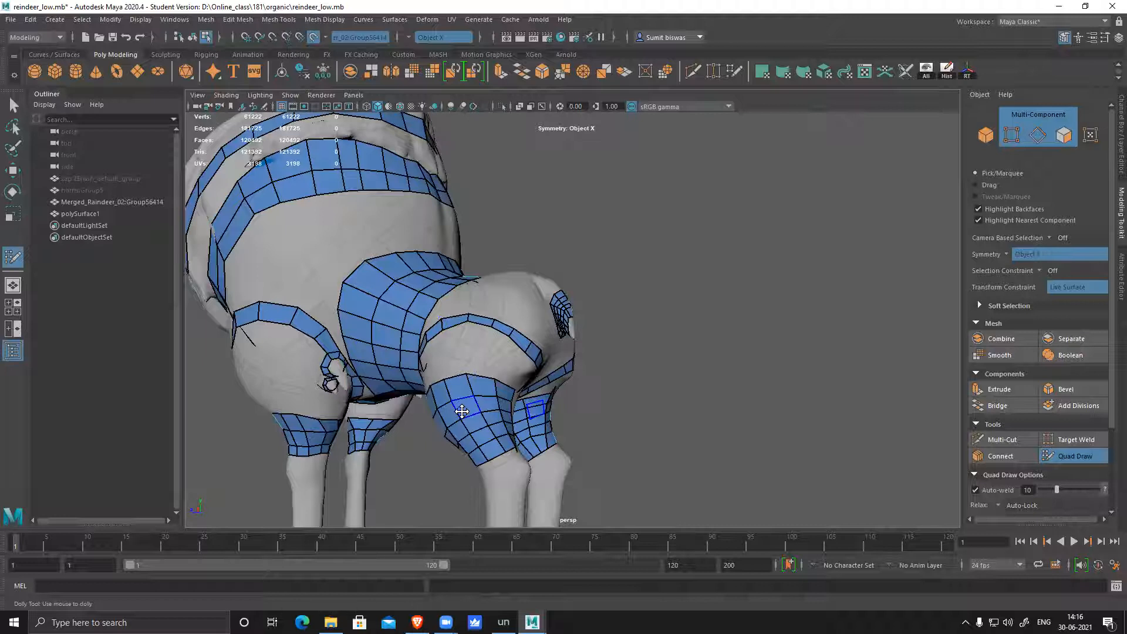
alt+middle_drag(316, 351, 594, 451)
alt+drag(593, 451, 501, 259)
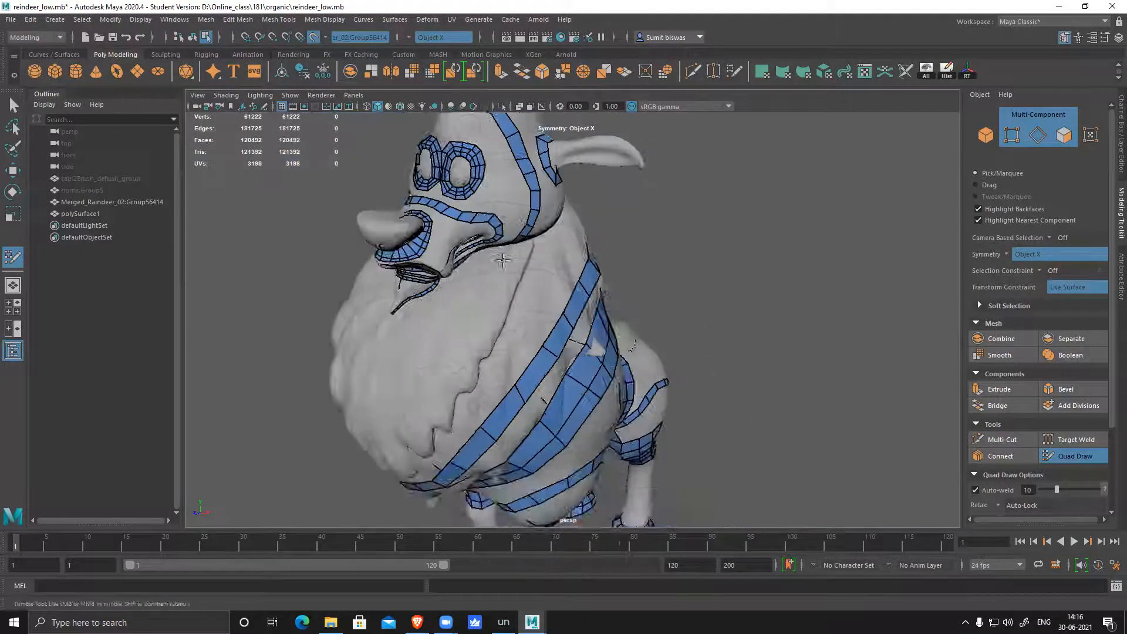
alt+right_drag(501, 259, 557, 358)
alt+middle_drag(463, 200, 560, 287)
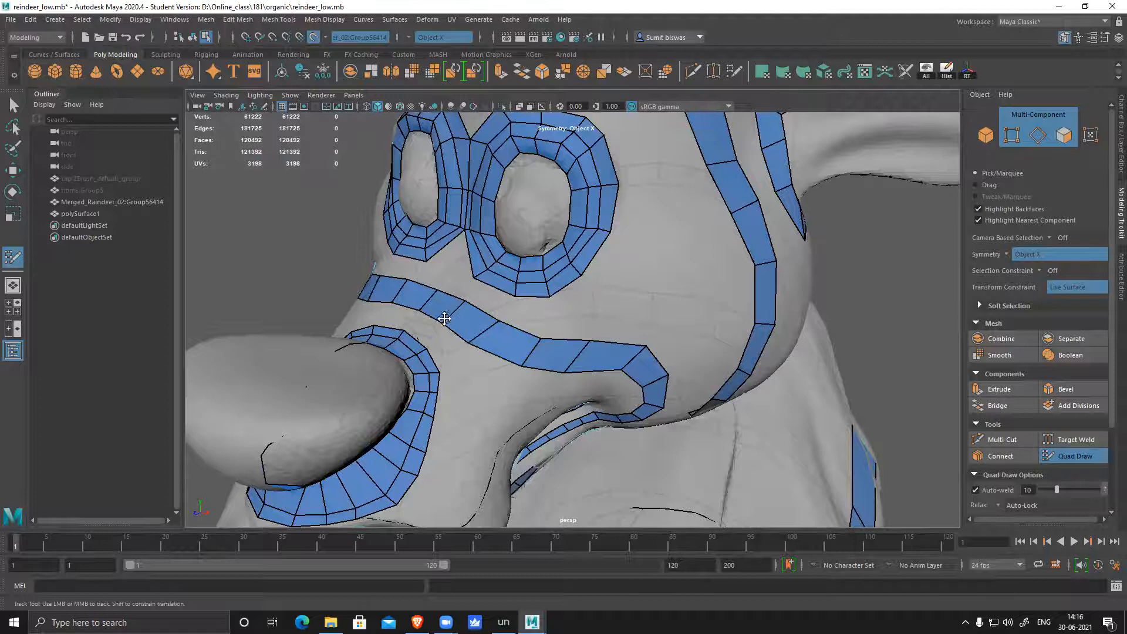
alt+right_drag(641, 415, 534, 395)
alt+drag(554, 394, 521, 390)
alt+middle_drag(587, 408, 541, 382)
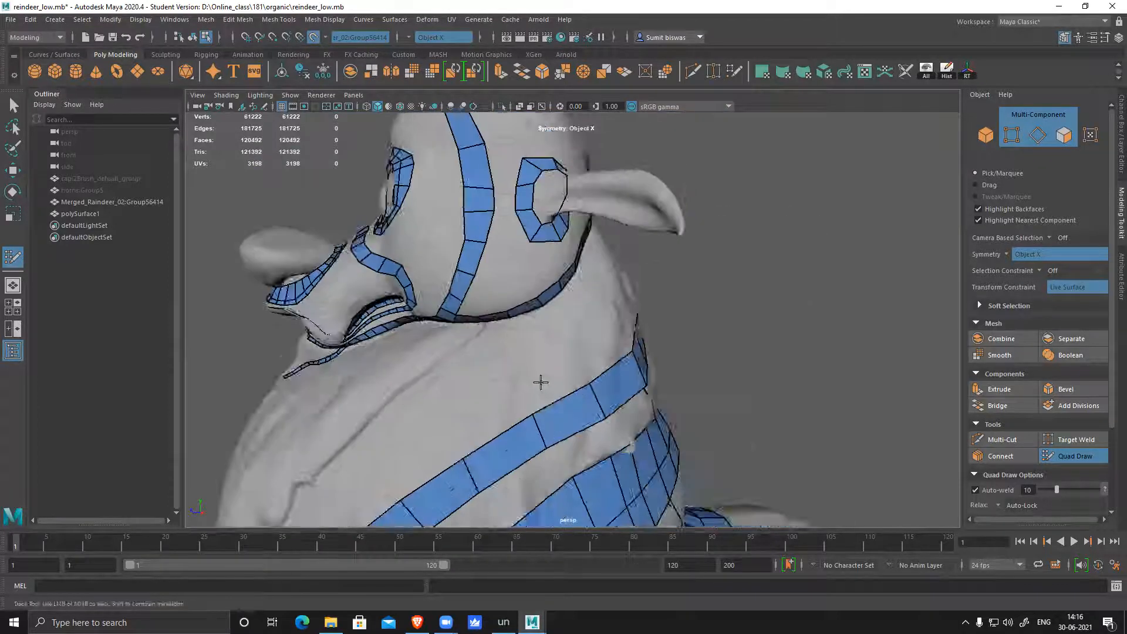
alt+right_drag(541, 382, 505, 364)
alt+middle_drag(537, 367, 473, 306)
alt+drag(652, 382, 528, 346)
alt+middle_drag(723, 464, 642, 413)
alt+right_drag(587, 375, 670, 411)
alt+middle_drag(499, 325, 448, 289)
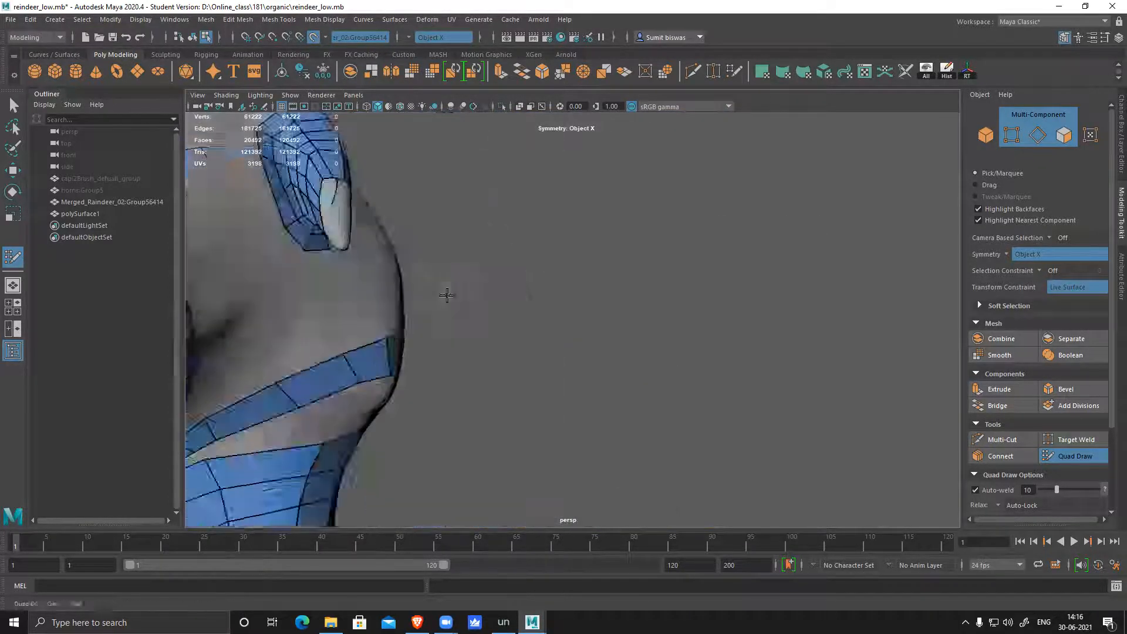
alt+drag(448, 290, 502, 297)
alt+middle_drag(502, 296, 602, 370)
alt+right_drag(601, 370, 558, 344)
mouse_move(559, 345)
alt+mouse_down()
mouse_move(558, 317)
mouse_move(546, 344)
alt+mouse_up()
alt+right_drag(546, 344, 586, 367)
alt+middle_drag(586, 368, 623, 390)
alt+right_drag(622, 390, 659, 410)
alt+drag(659, 411, 567, 414)
alt+right_drag(567, 414, 595, 441)
alt+drag(599, 392, 630, 381)
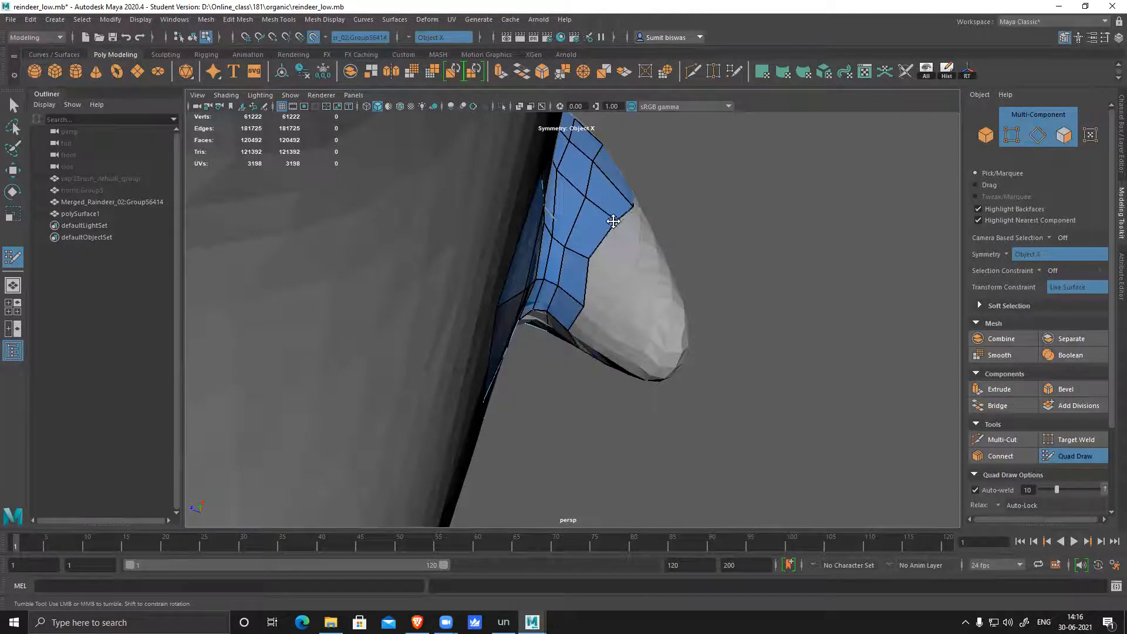
alt+drag(652, 244, 590, 272)
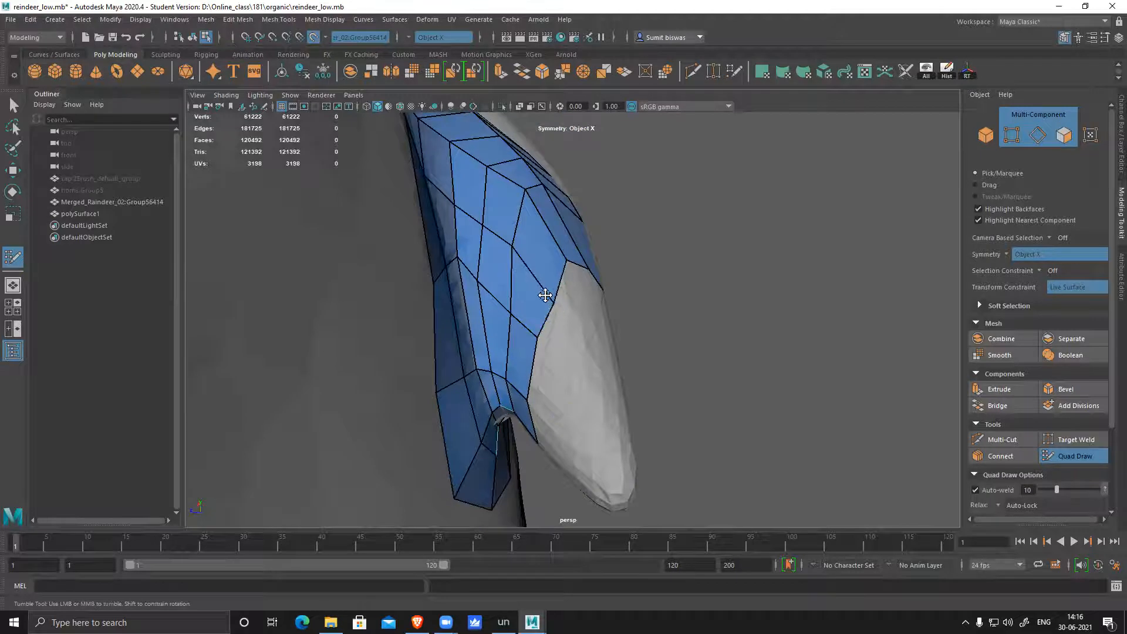
mouse_move(690, 366)
alt+mouse_down()
mouse_move(448, 405)
mouse_move(461, 418)
mouse_move(616, 347)
mouse_move(581, 385)
mouse_move(589, 399)
mouse_move(594, 319)
mouse_move(559, 418)
alt+mouse_up()
alt+middle_drag(558, 418, 563, 319)
alt+drag(564, 320, 569, 342)
alt+middle_drag(569, 427, 567, 469)
alt+right_drag(567, 470, 478, 341)
- Bridge the upper torso band to the waist band across the back with a row of filled quads
alt+drag(566, 320, 583, 429)
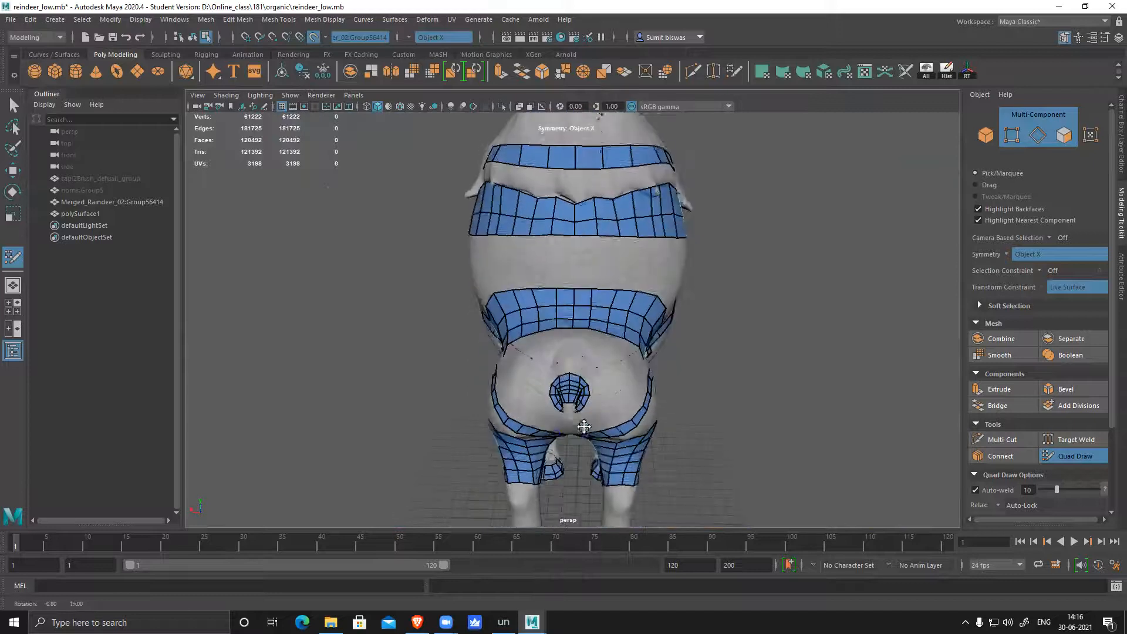
alt+middle_drag(582, 320, 580, 357)
alt+right_drag(580, 356, 612, 279)
shift+click(674, 320)
mouse_move(674, 319)
alt+mouse_down()
mouse_move(727, 312)
mouse_move(722, 334)
mouse_move(677, 324)
alt+mouse_up()
shift+click(755, 330)
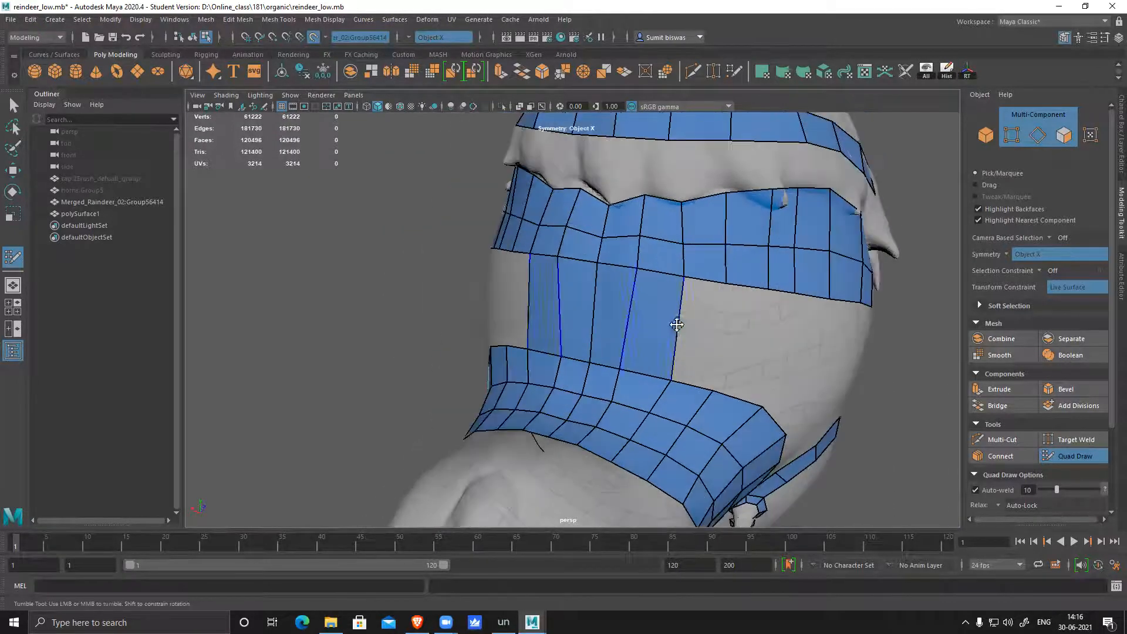
shift+click(700, 322)
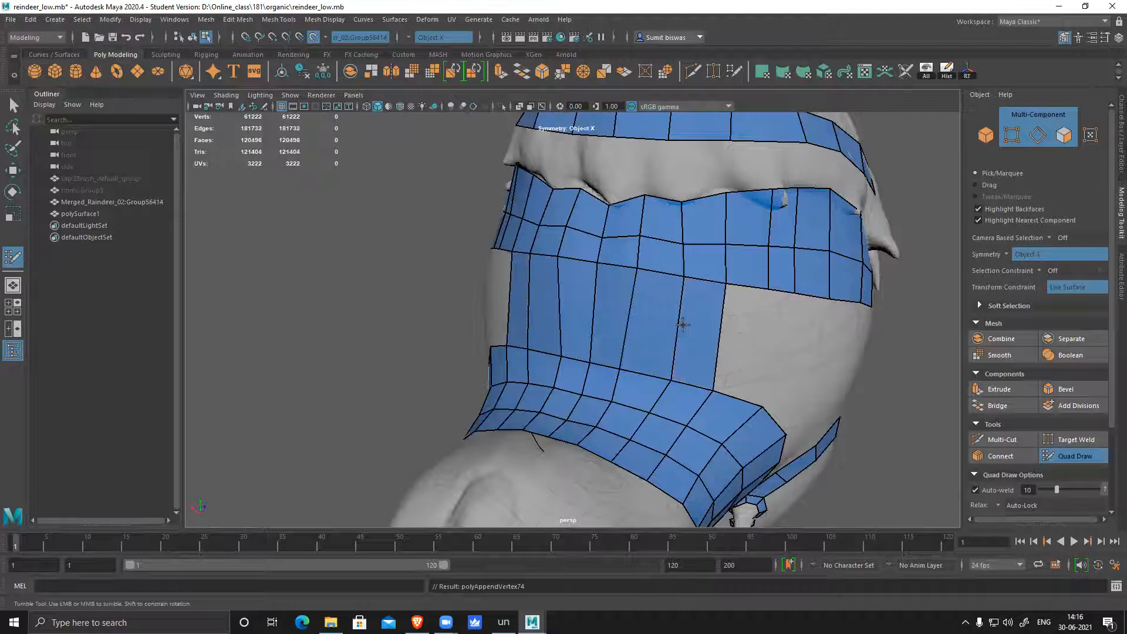
alt+middle_drag(741, 337, 669, 325)
shift+click(778, 356)
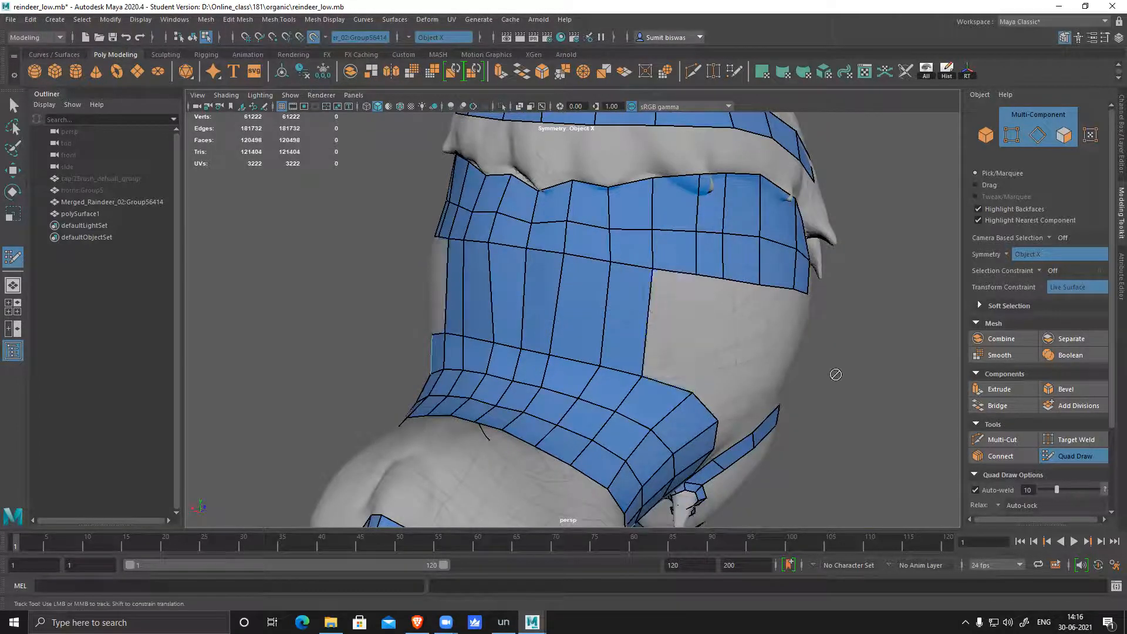
- Fill a quad linking the front edge of the waist patch to the rear of the shoulder strip
alt+drag(822, 379, 555, 329)
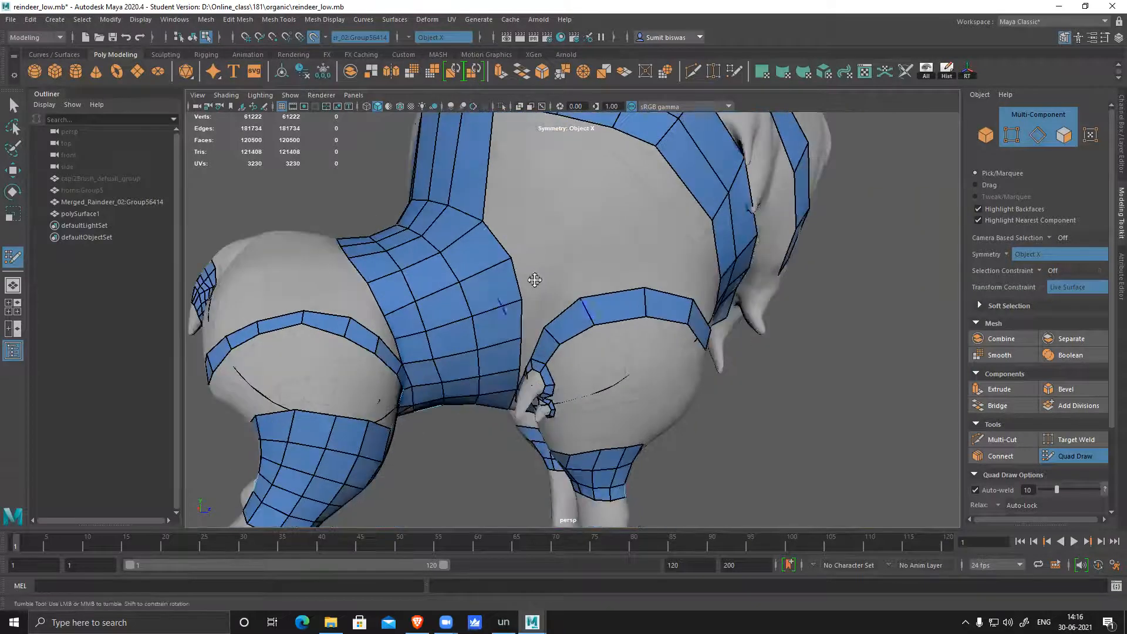
scroll(555, 333, up, 5)
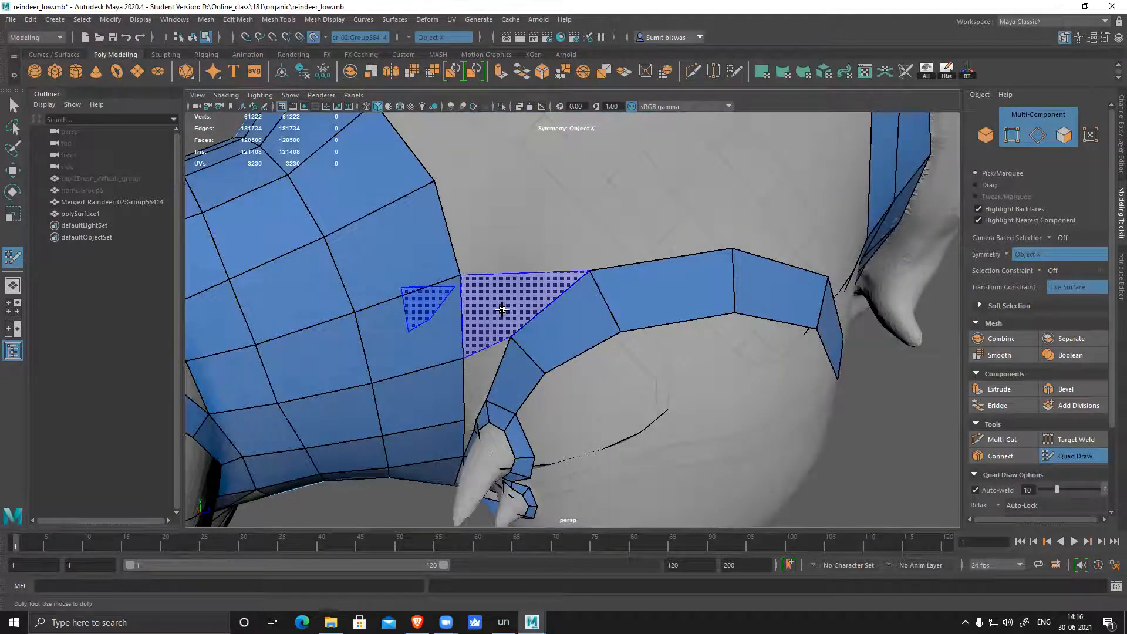
shift+click(486, 288)
mouse_move(485, 288)
alt+mouse_down()
mouse_move(563, 338)
mouse_move(552, 326)
alt+mouse_up()
scroll(552, 326, up, 3)
alt+middle_drag(552, 325, 565, 301)
scroll(564, 276, up, 2)
key(shift)
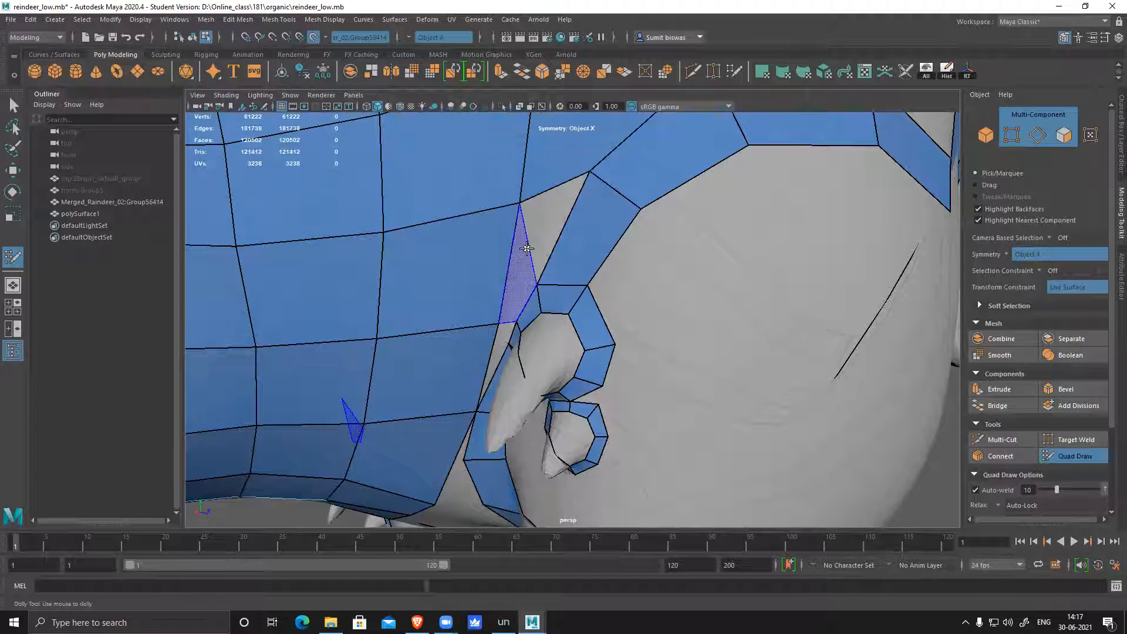
alt+drag(713, 322, 724, 340)
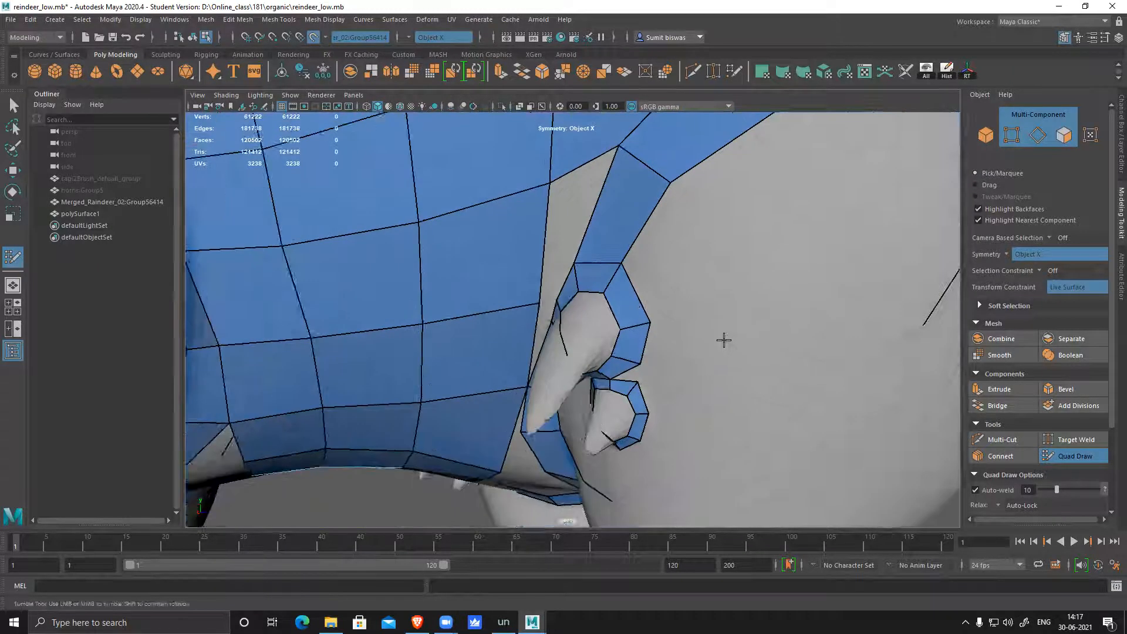
- Fill two quads joining the front of the shoulder strip to the upper torso band
scroll(725, 340, down, 2)
alt+middle_drag(623, 367, 608, 349)
scroll(607, 350, down, 5)
alt+drag(604, 347, 650, 347)
alt+drag(715, 368, 634, 346)
alt+middle_drag(635, 346, 680, 327)
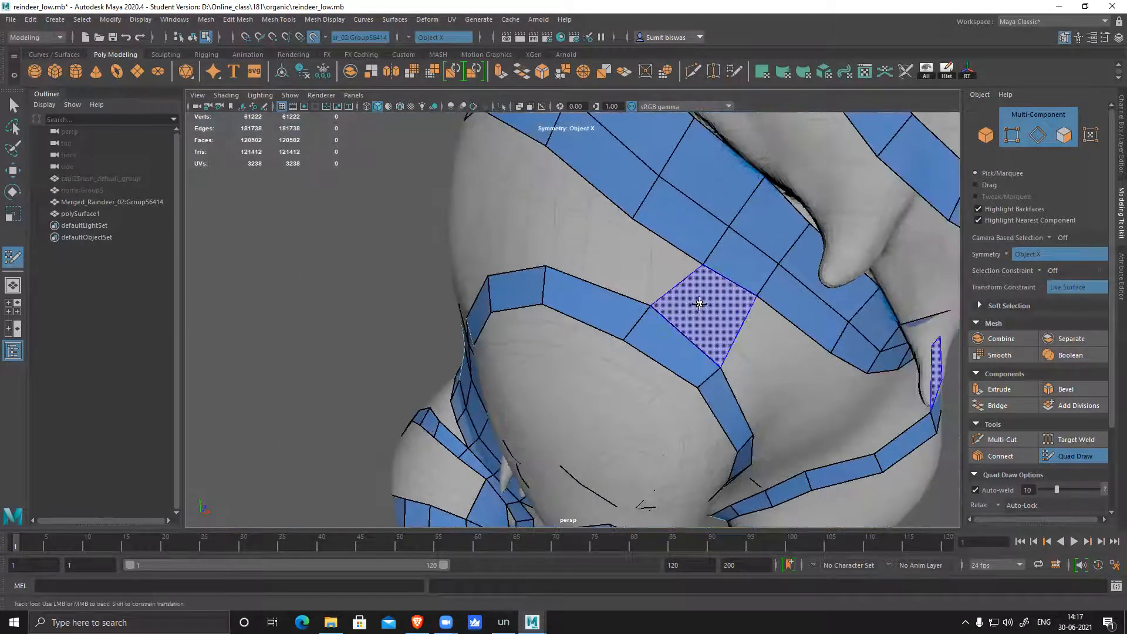
shift+click(742, 324)
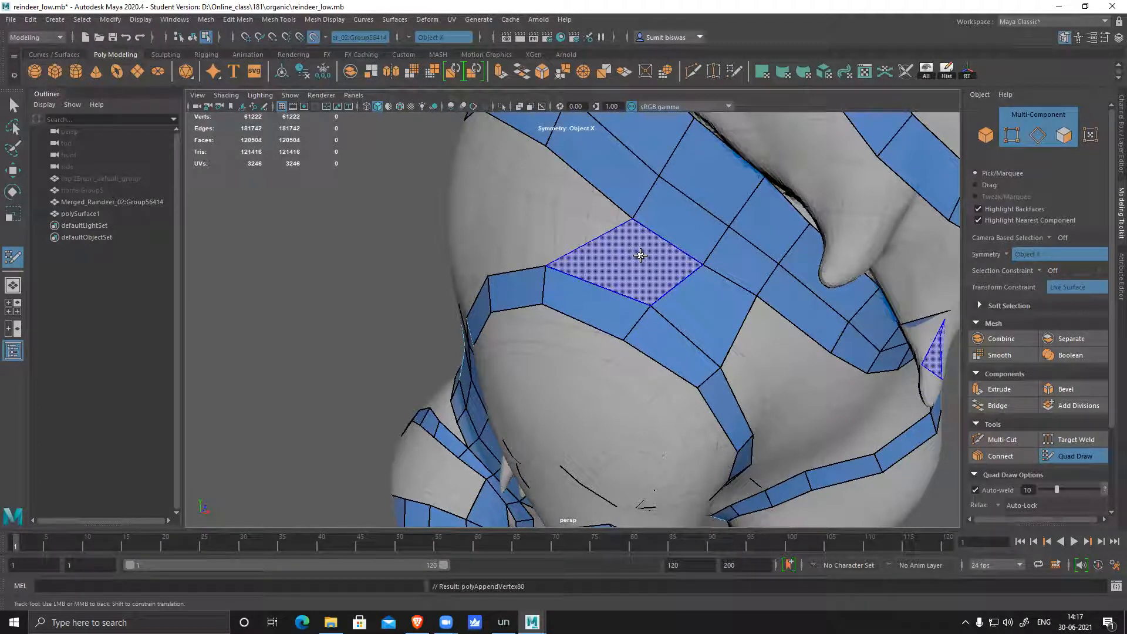
shift+click(640, 255)
mouse_move(581, 370)
alt+mouse_down()
mouse_move(576, 288)
mouse_move(606, 284)
mouse_move(580, 320)
alt+mouse_up()
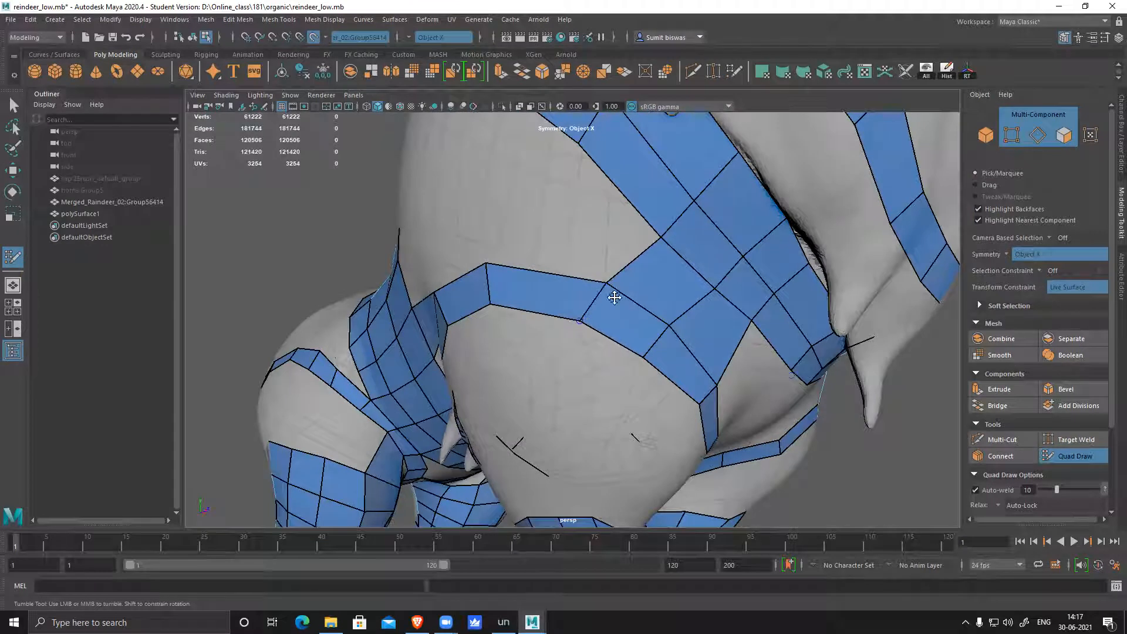
- Insert an edge loop across the upper torso band and another across the top of the shoulder strip
mouse_move(669, 324)
mouse_down()
mouse_move(651, 363)
mouse_move(599, 346)
mouse_up()
alt+middle_drag(603, 237, 610, 268)
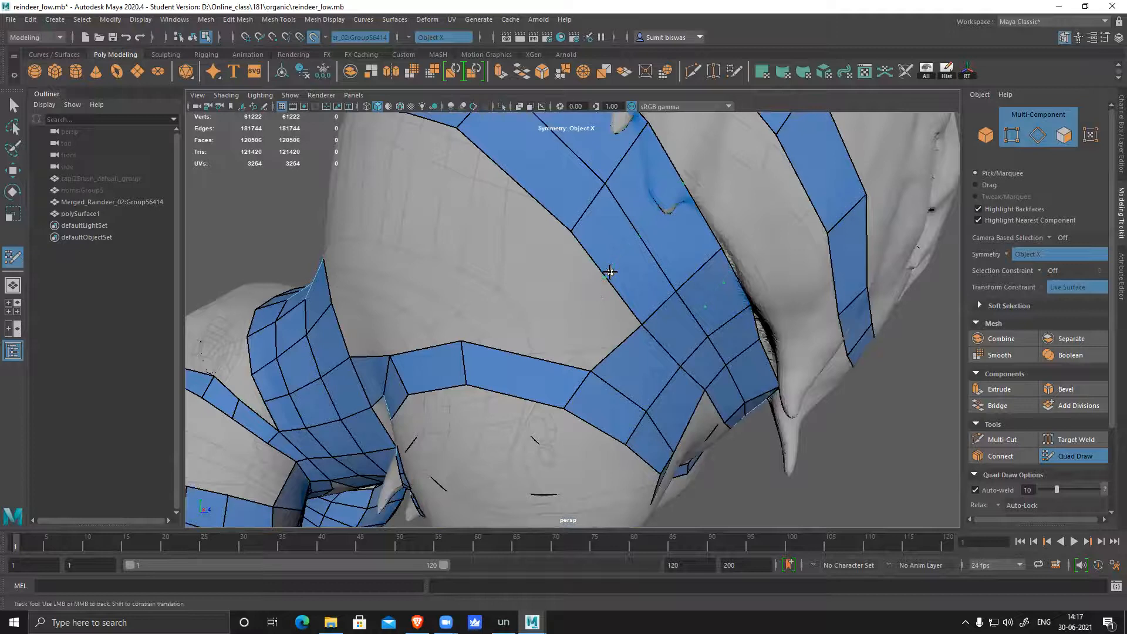
ctrl+click(610, 273)
ctrl+click(524, 359)
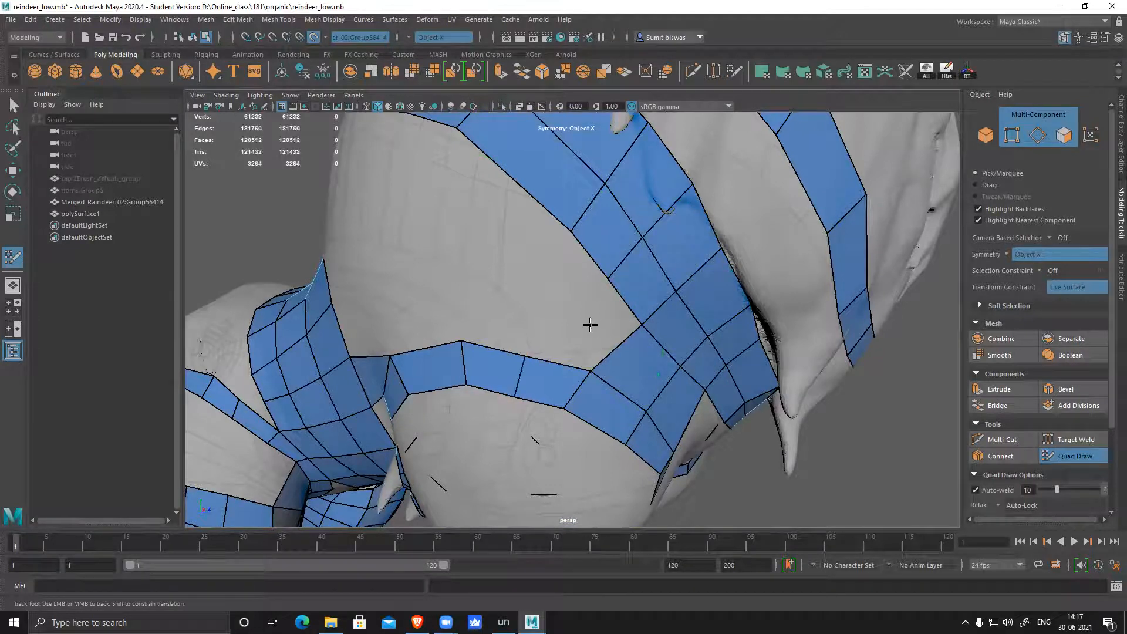
- Fill two more quads between the shoulder strip and torso band, and insert an edge loop through the new quads
shift+click(587, 312)
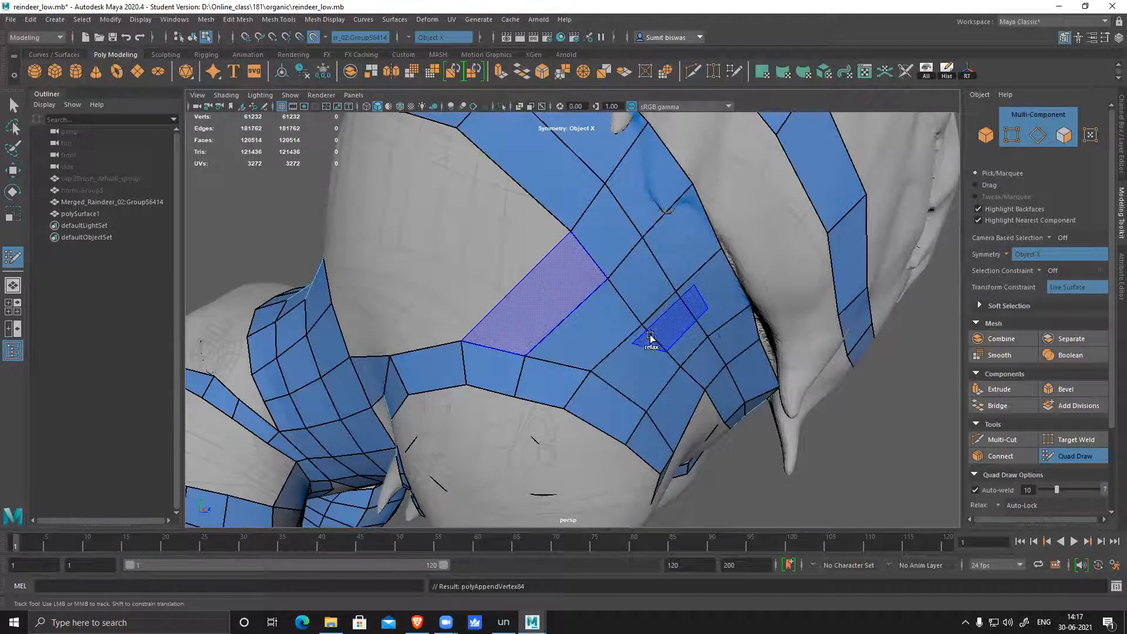
shift+click(650, 339)
ctrl+click(569, 320)
alt+right_drag(828, 404, 650, 360)
alt+drag(650, 360, 683, 368)
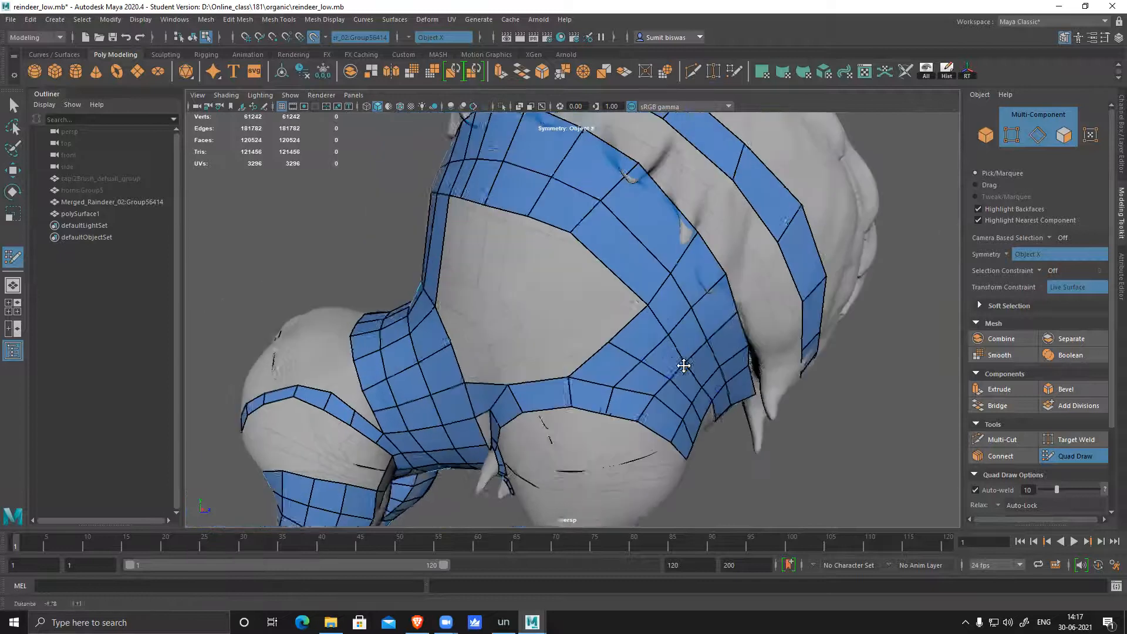
- Fill three quads along the lower edge of the upper torso band, working from the rear toward the shoulder strip
alt+middle_drag(682, 368, 693, 352)
shift+click(612, 289)
alt+drag(549, 310, 579, 309)
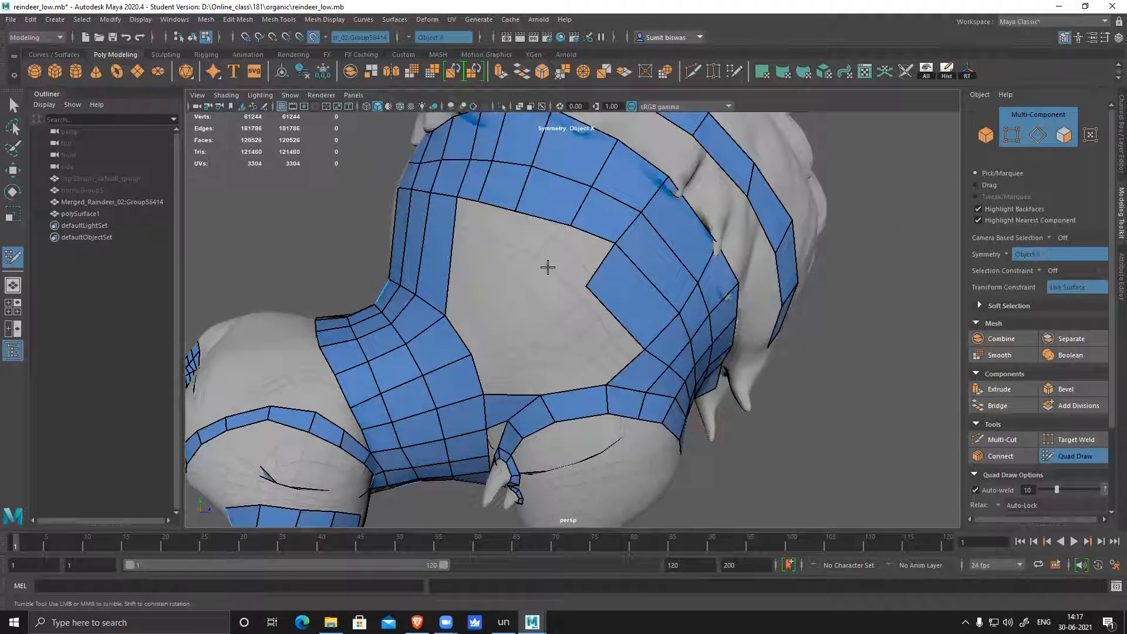
shift+click(579, 262)
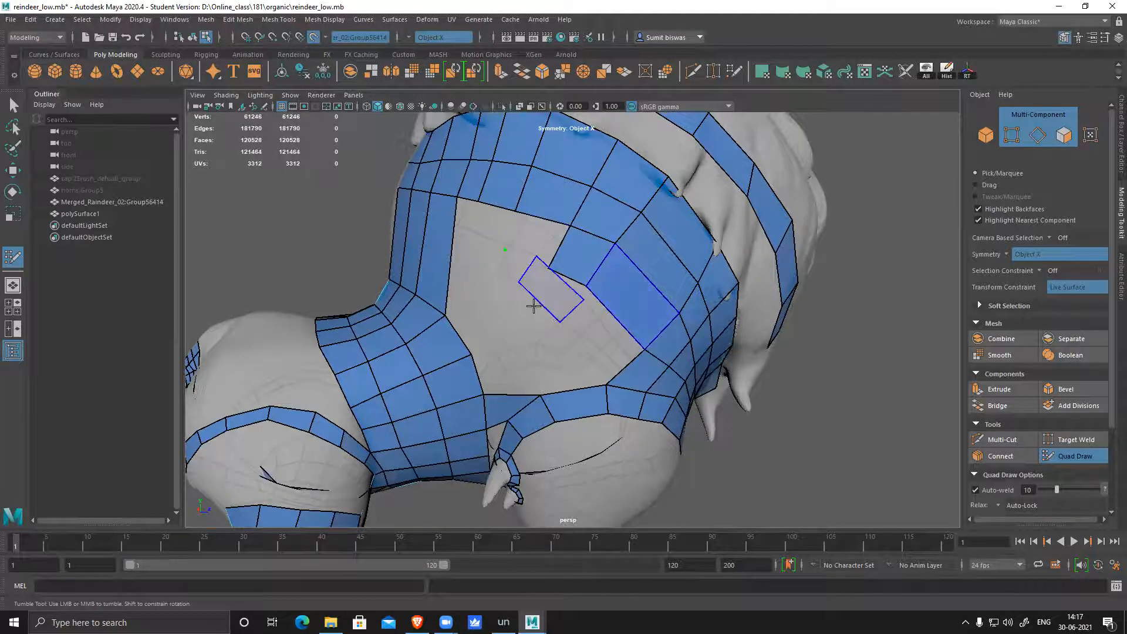
shift+click(543, 282)
alt+drag(543, 282, 516, 284)
- Insert an edge loop across the side strip and close the new quad row between it and the rear quads
click(487, 246)
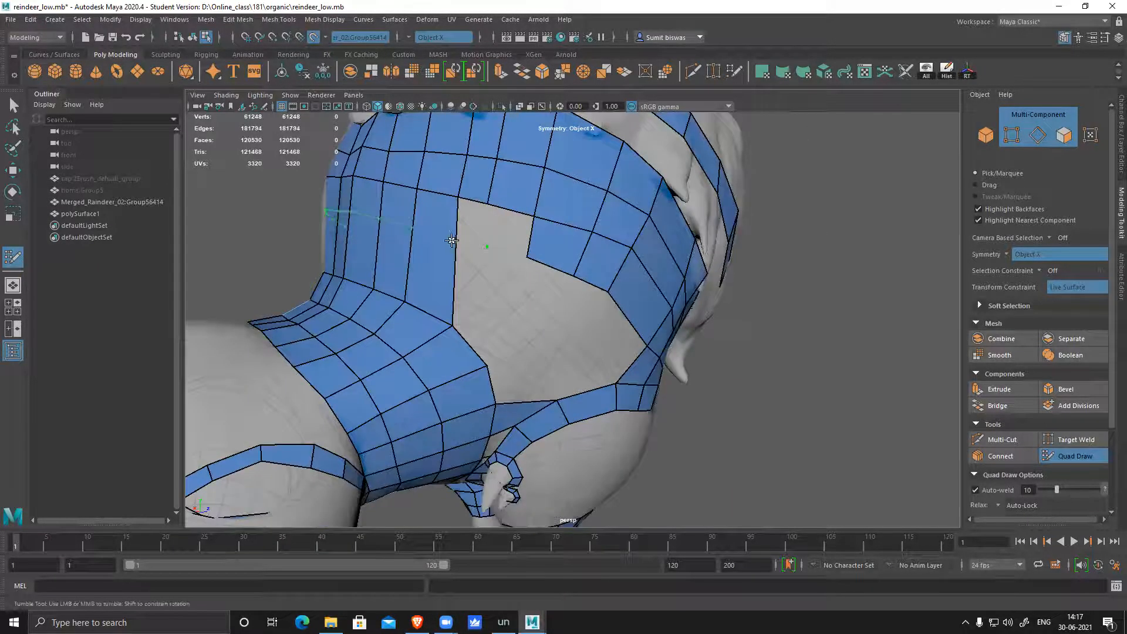
ctrl+click(450, 239)
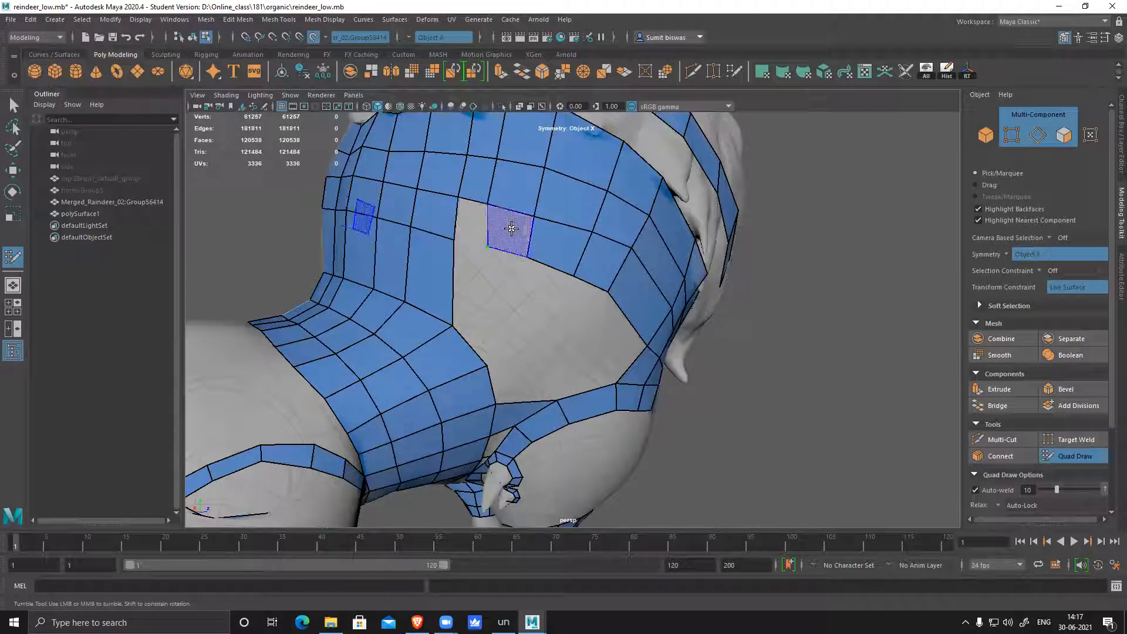
shift+click(557, 255)
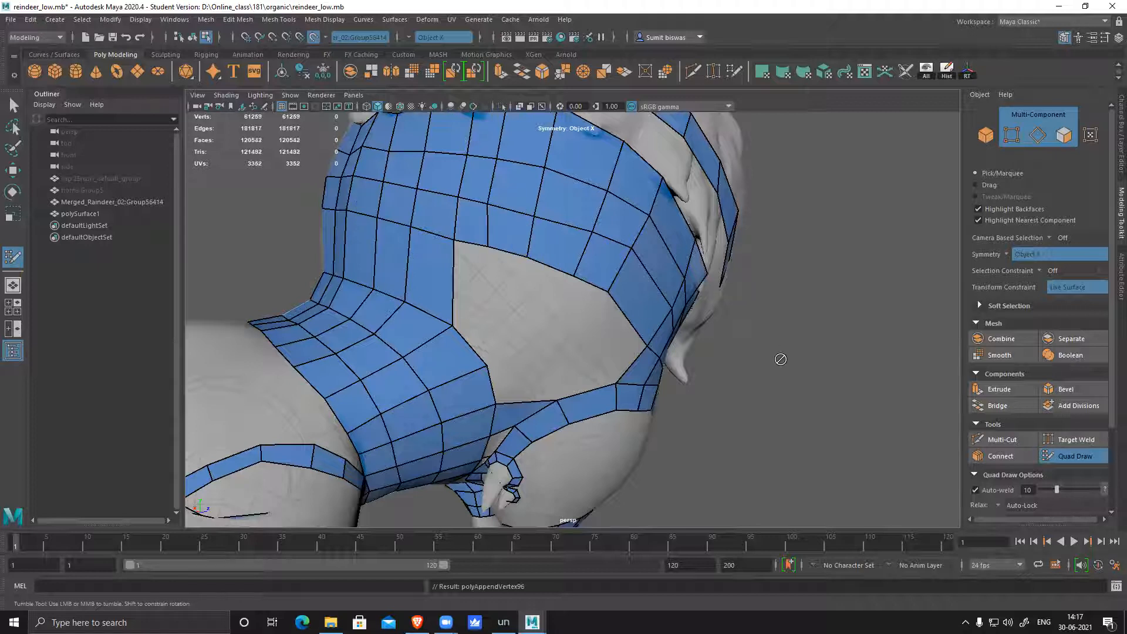
- Insert another edge loop lower across the side strip and fill two quads of the next row from that strip
alt+drag(546, 347, 522, 292)
scroll(509, 334, up, 2)
ctrl+click(374, 256)
scroll(511, 300, down, 5)
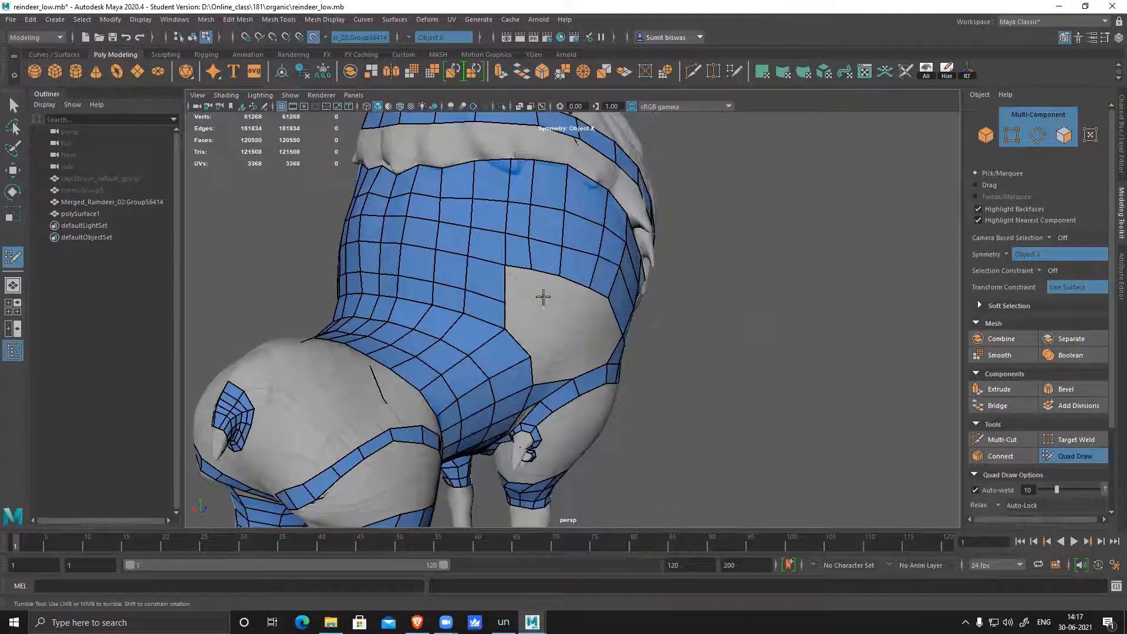
scroll(511, 307, up, 6)
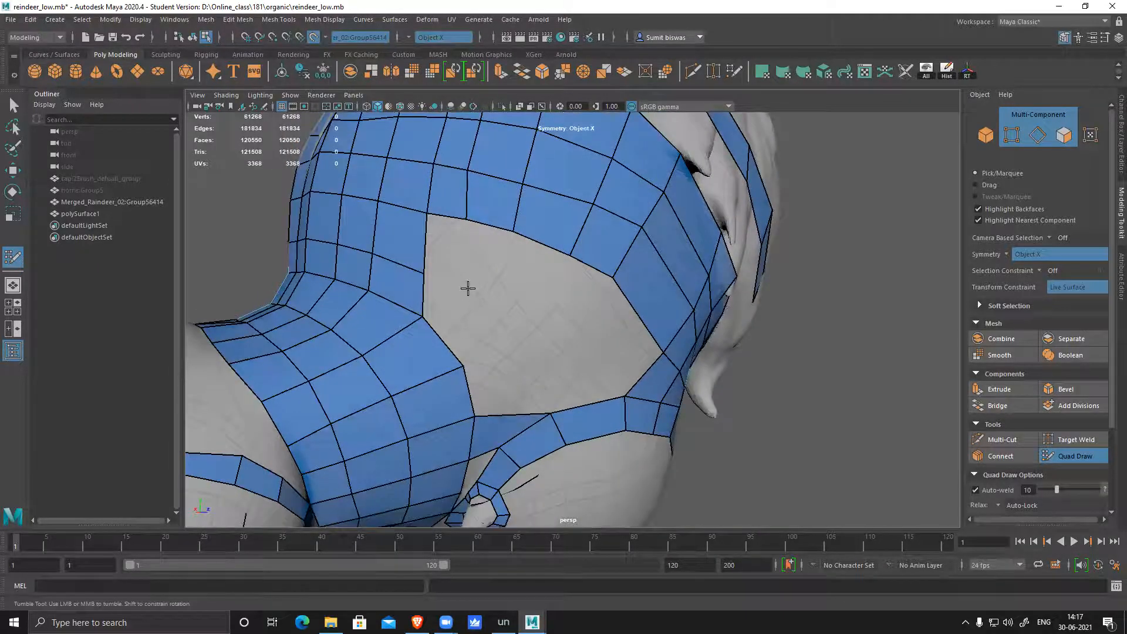
shift+click(468, 290)
drag(468, 291, 464, 276)
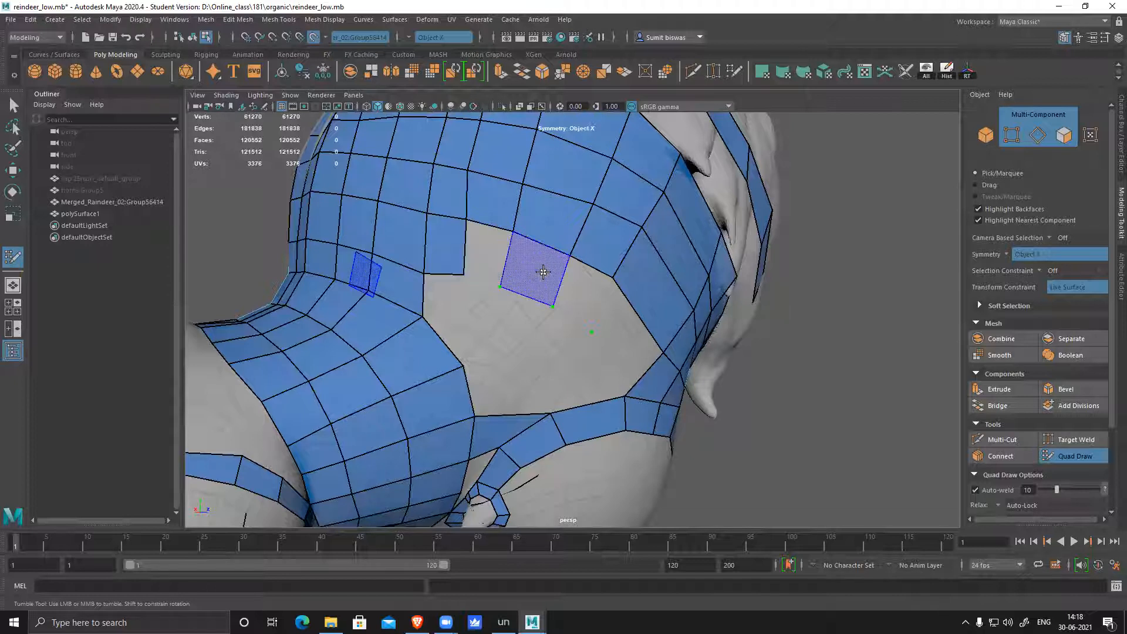
shift+click(554, 276)
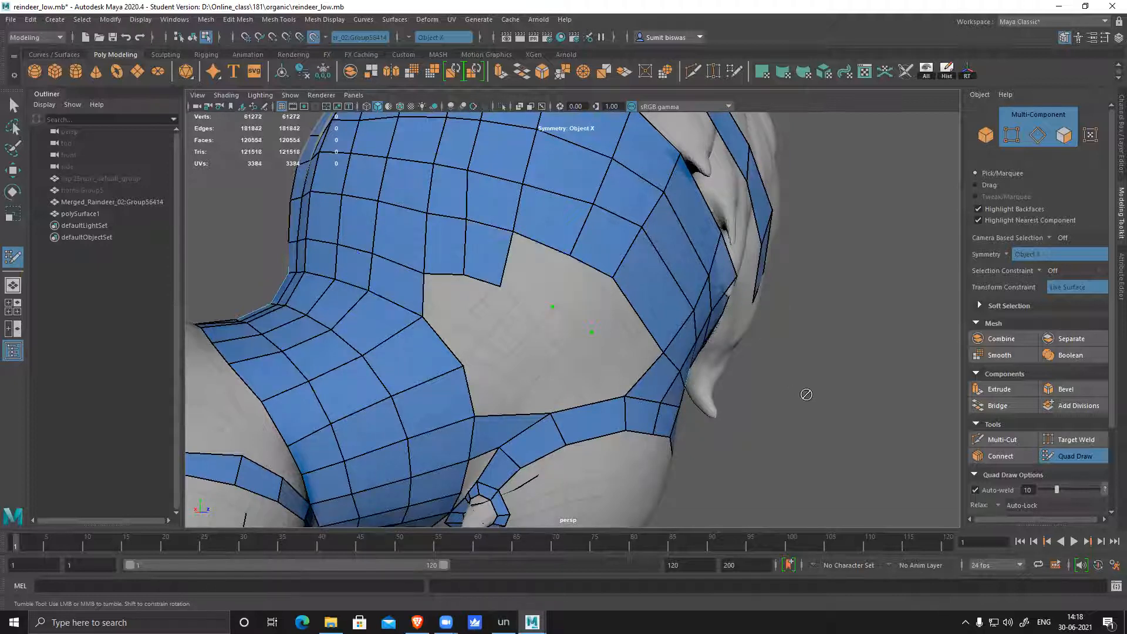
- Extend the second quad row rearward, insert an edge loop through the rear panel, and fill the last quad down to the leg band
alt+drag(566, 332, 533, 325)
alt+middle_drag(504, 319, 526, 298)
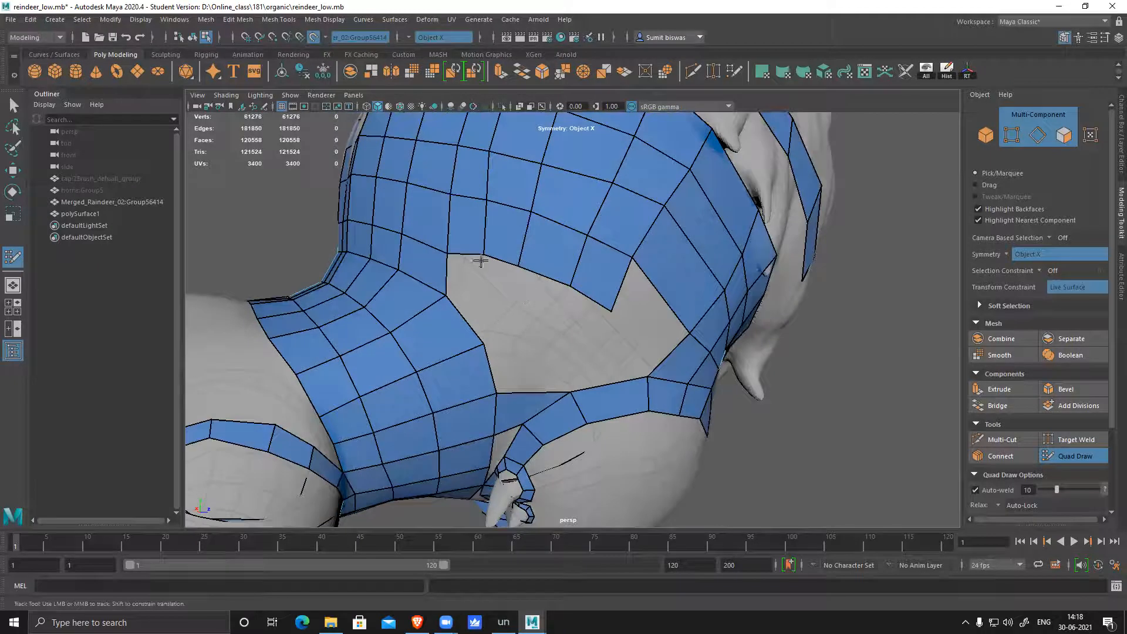
alt+drag(483, 263, 530, 287)
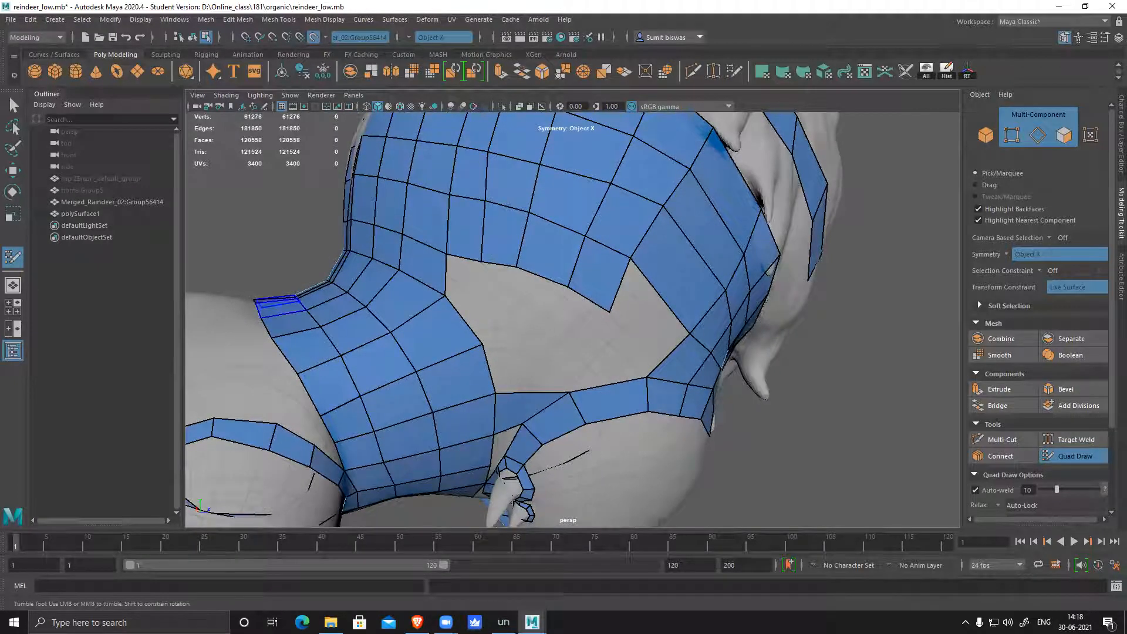
alt+drag(642, 327, 649, 300)
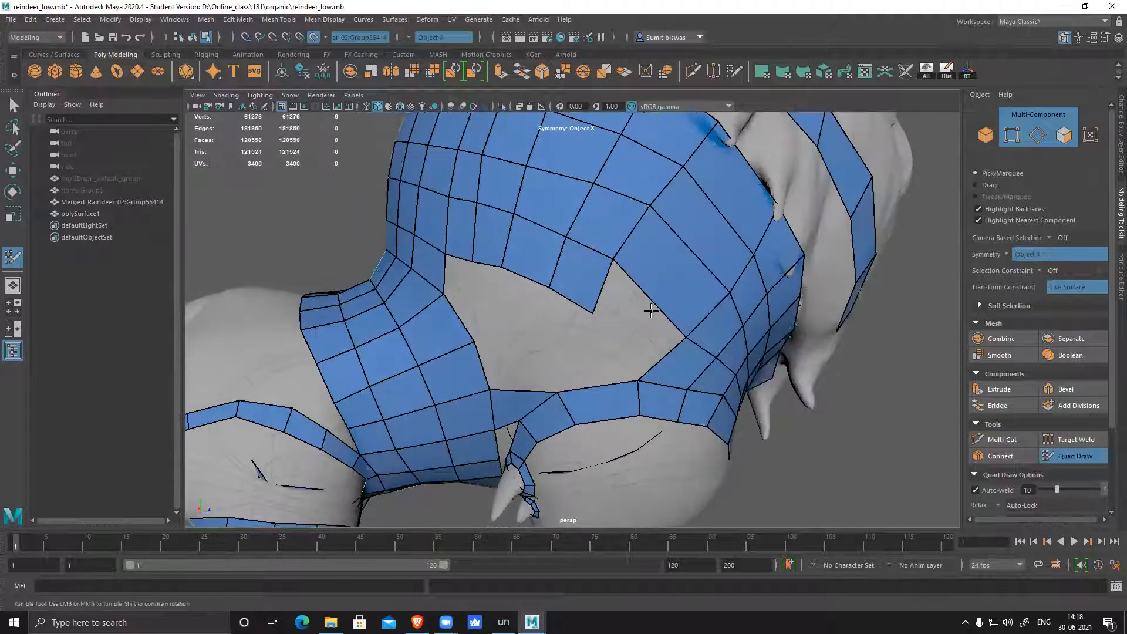
ctrl+click(677, 311)
alt+drag(670, 347, 614, 331)
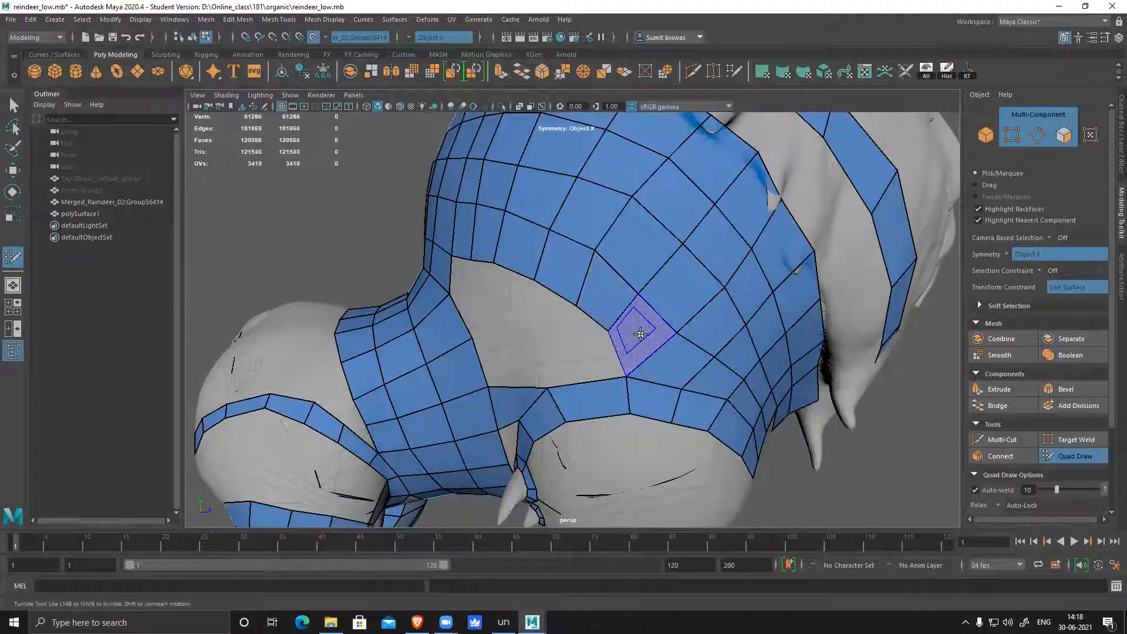
alt+drag(860, 444, 722, 389)
scroll(722, 390, up, 5)
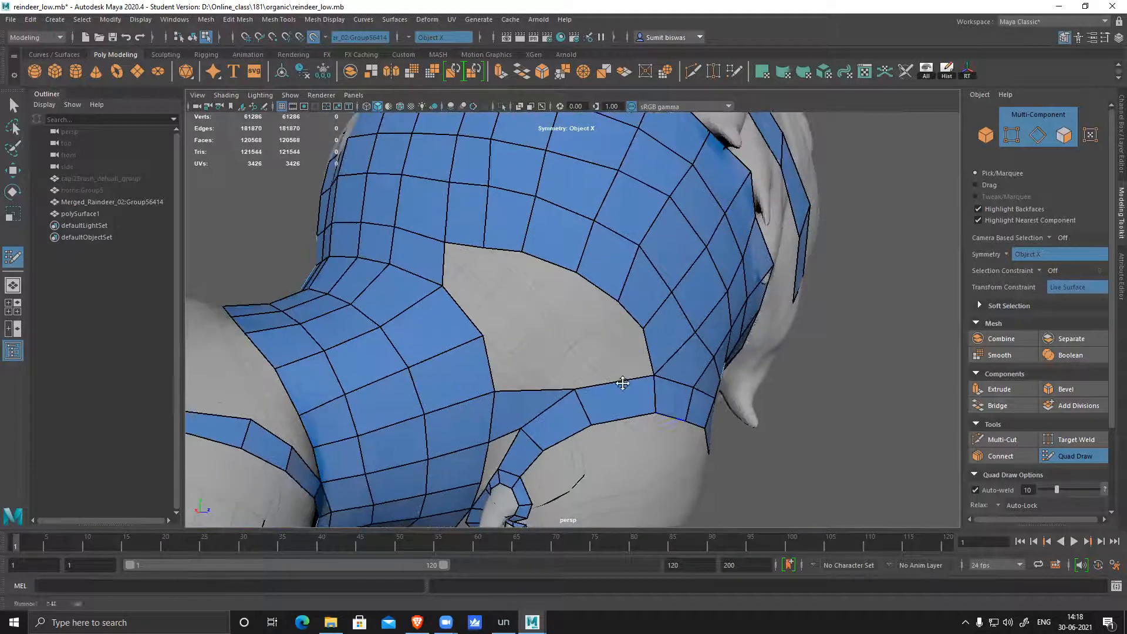
- Examine the topology around the remaining torso gap, the leg band and the head from several angles
alt+drag(619, 354, 537, 317)
scroll(537, 317, up, 4)
alt+middle_drag(599, 336, 593, 339)
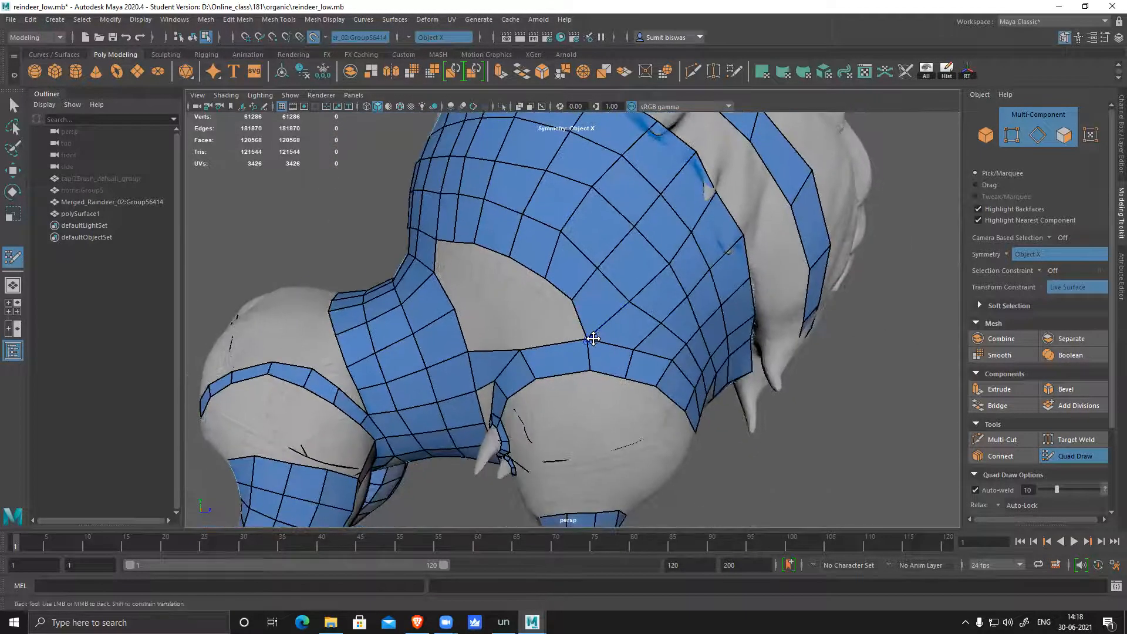
alt+drag(708, 348, 647, 363)
scroll(579, 328, up, 5)
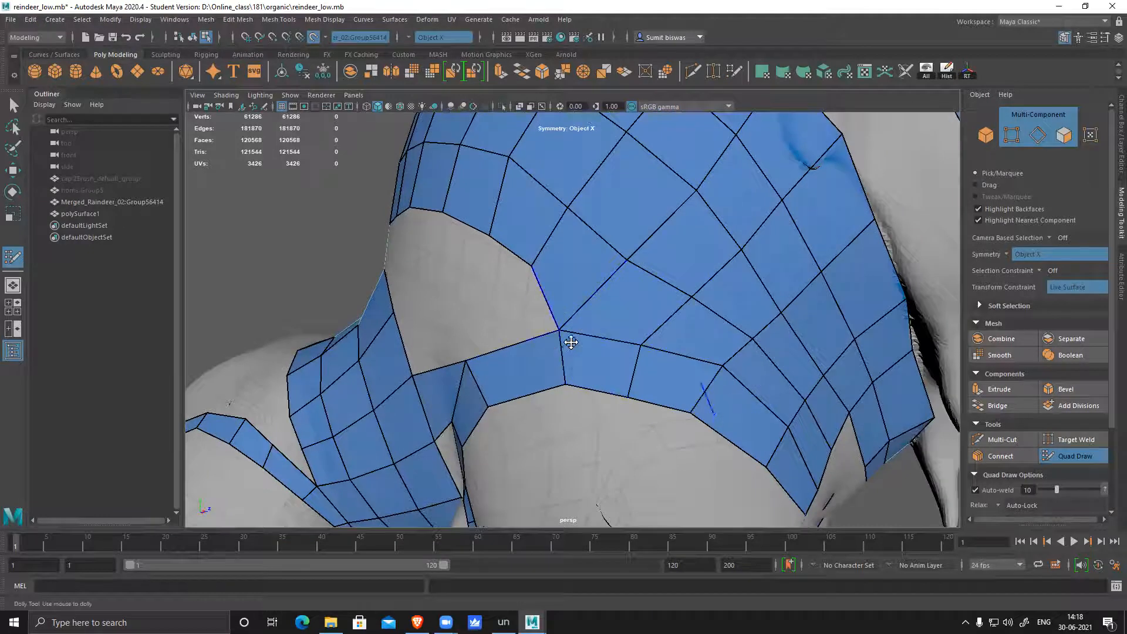
alt+drag(599, 347, 553, 392)
scroll(644, 322, down, 3)
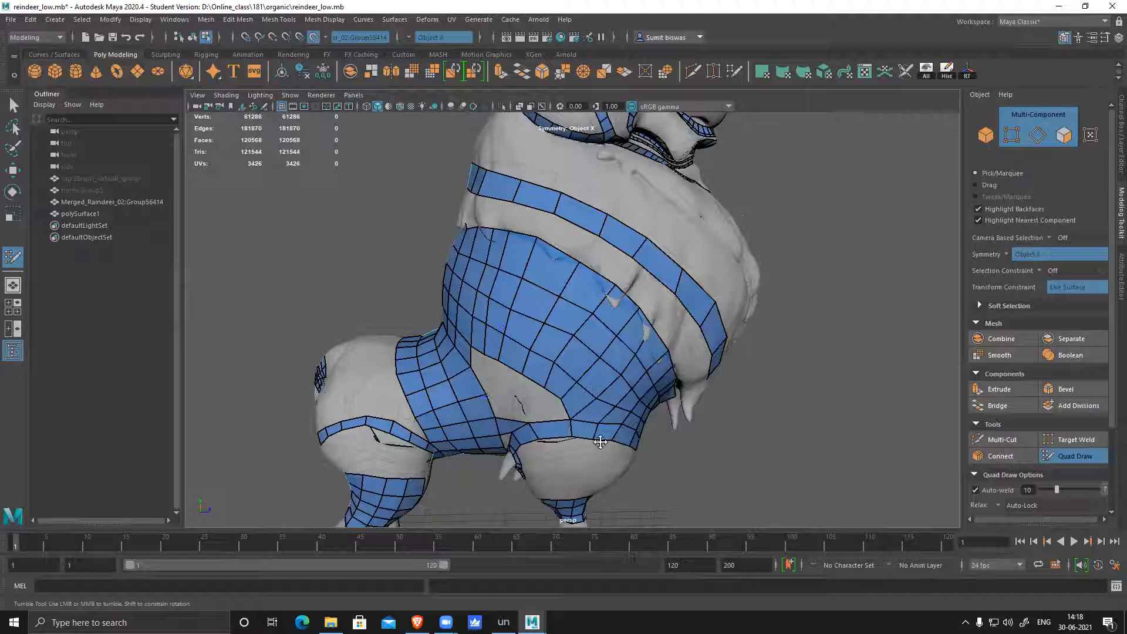
scroll(568, 378, up, 4)
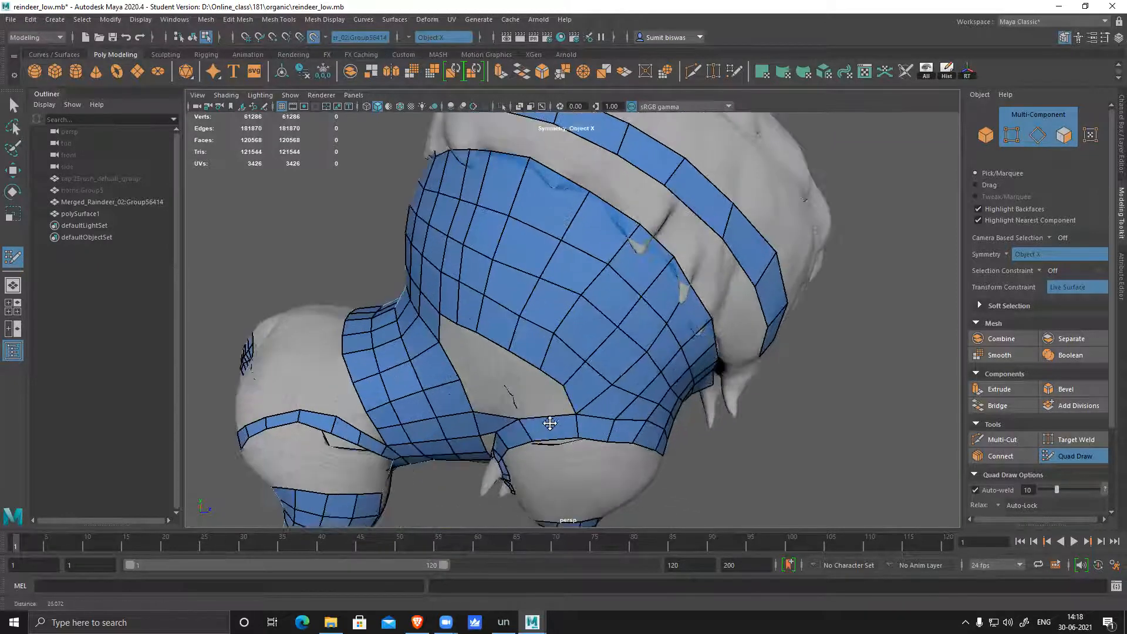
alt+drag(550, 424, 548, 400)
alt+middle_drag(548, 400, 556, 373)
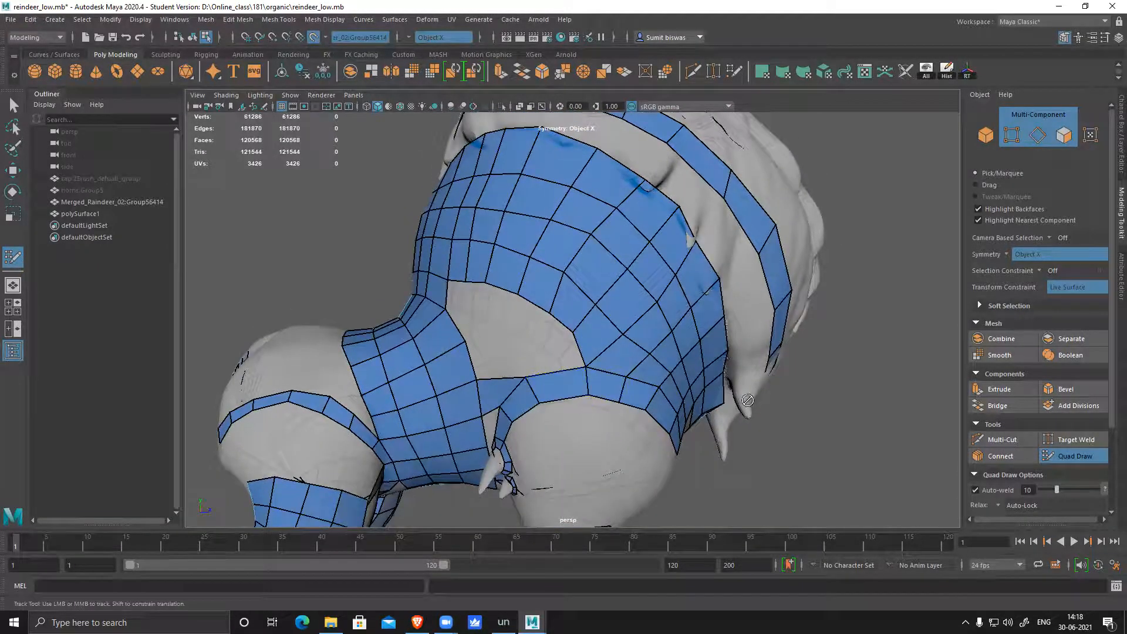
scroll(748, 401, down, 4)
alt+drag(651, 352, 572, 327)
alt+middle_drag(571, 317, 553, 473)
scroll(553, 472, up, 4)
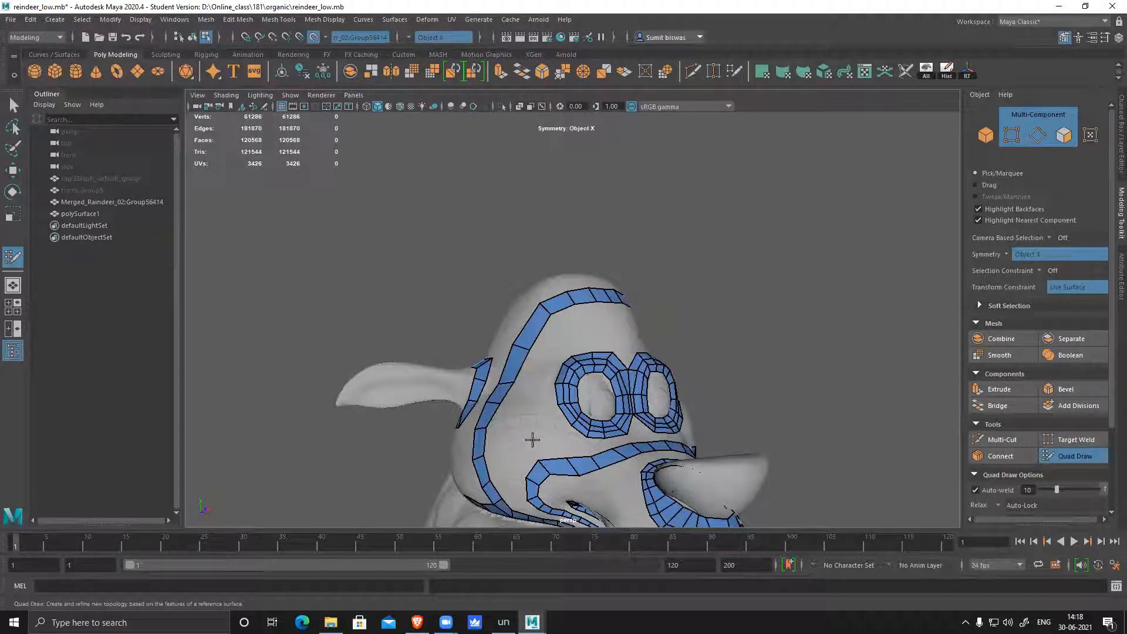
alt+middle_drag(609, 478, 666, 240)
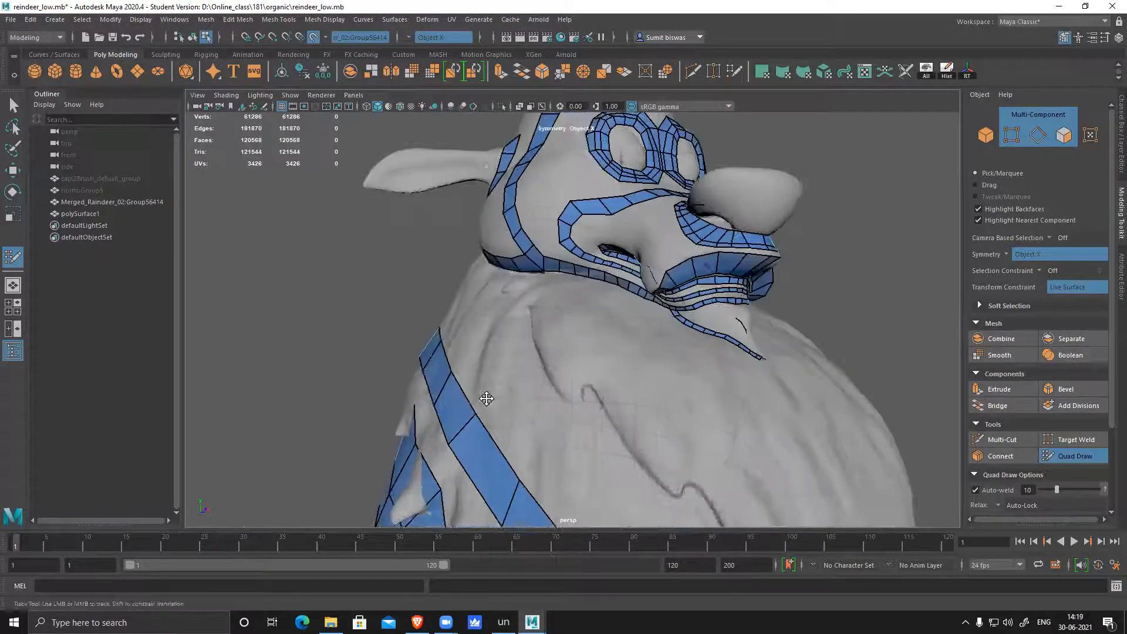
alt+middle_drag(486, 395, 614, 205)
alt+drag(573, 340, 674, 347)
alt+middle_drag(634, 410, 619, 350)
alt+drag(619, 349, 605, 327)
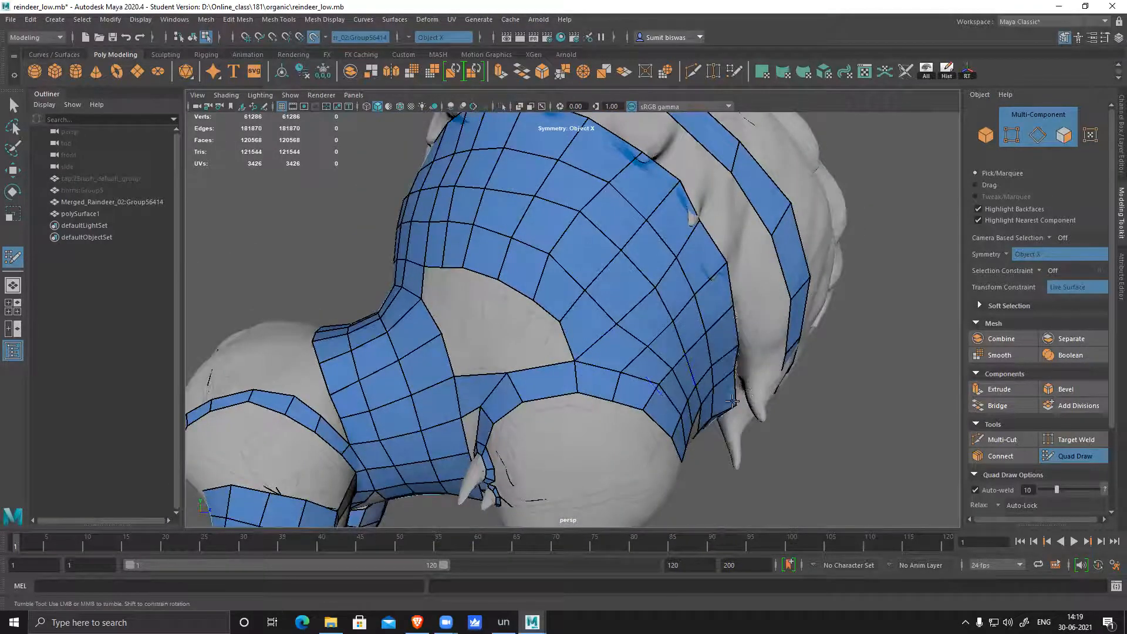
- Place a centre point below the nose bridge and fill three mirrored pairs of quads linking the eye rings to the muzzle band
scroll(733, 402, down, 5)
alt+drag(732, 402, 604, 423)
alt+right_drag(604, 423, 732, 495)
alt+drag(731, 495, 569, 374)
scroll(622, 411, up, 5)
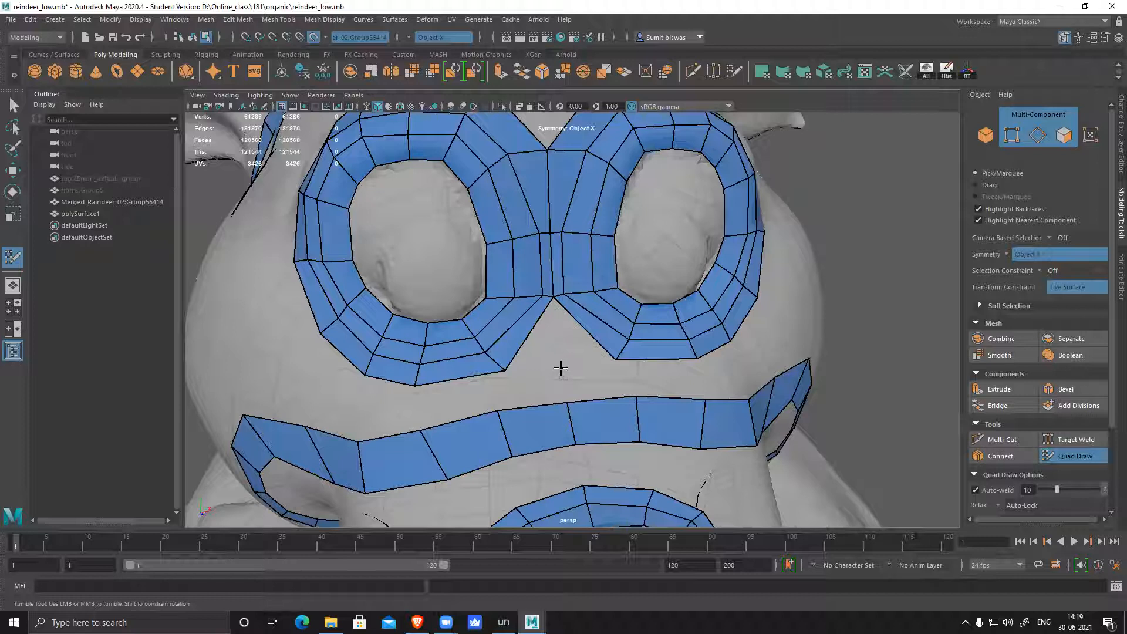
alt+middle_drag(636, 401, 612, 378)
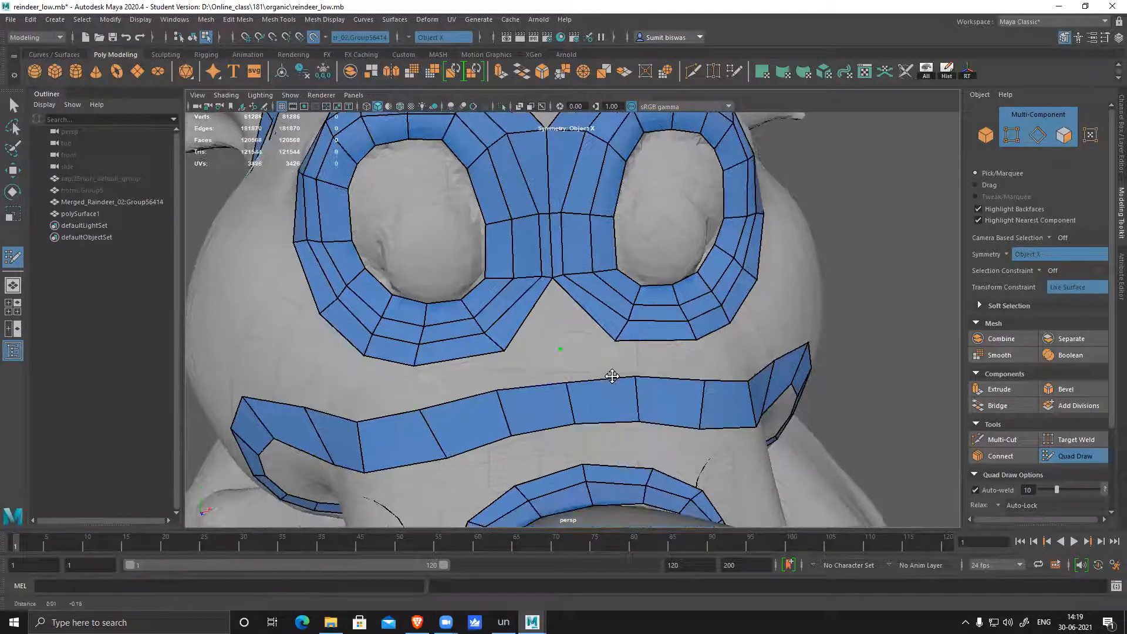
shift+click(527, 366)
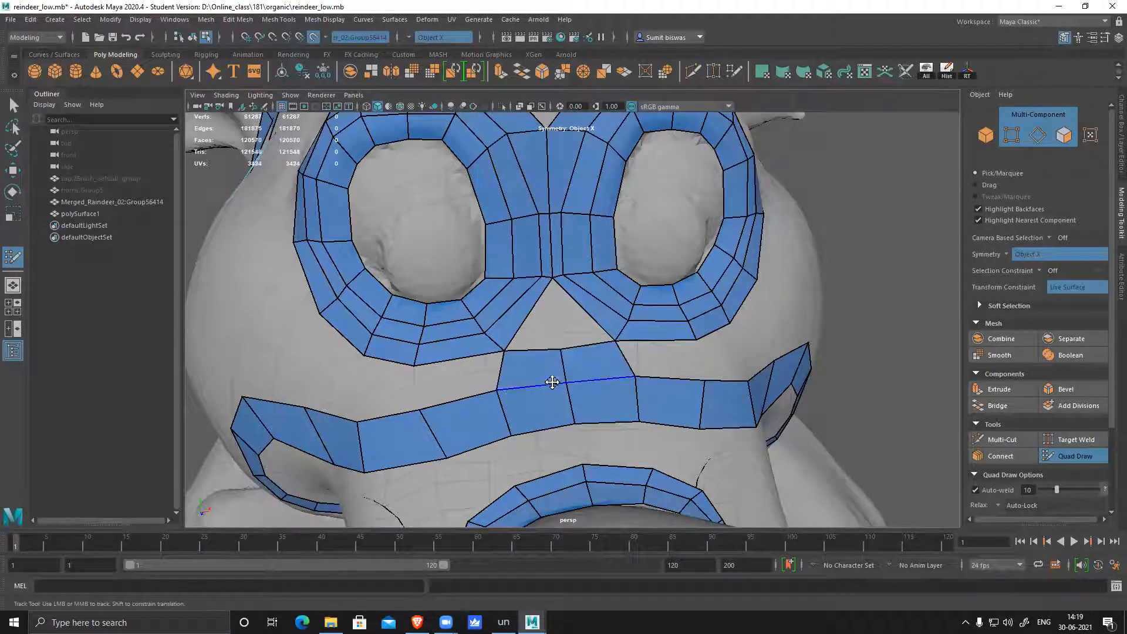
shift+click(476, 385)
shift+click(378, 388)
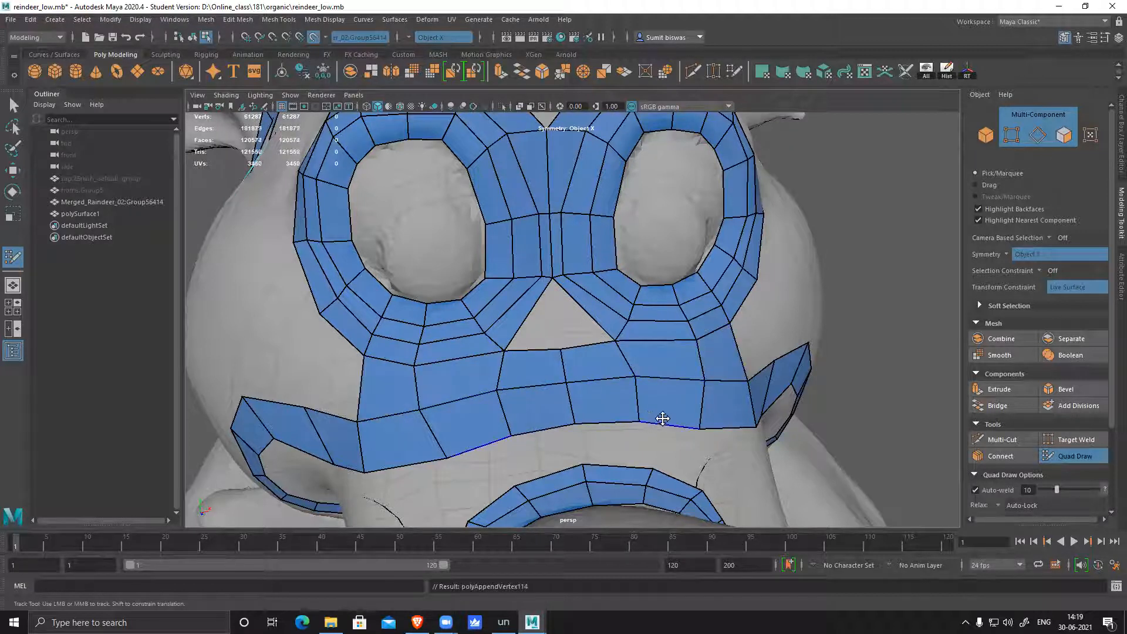
- Fill the triangular gap below the nose bridge with a mirrored pair of quads around a centre point
alt+drag(378, 389, 546, 382)
mouse_move(546, 382)
alt+right_down()
mouse_move(567, 372)
mouse_move(551, 335)
mouse_move(579, 418)
mouse_move(537, 373)
alt+right_up()
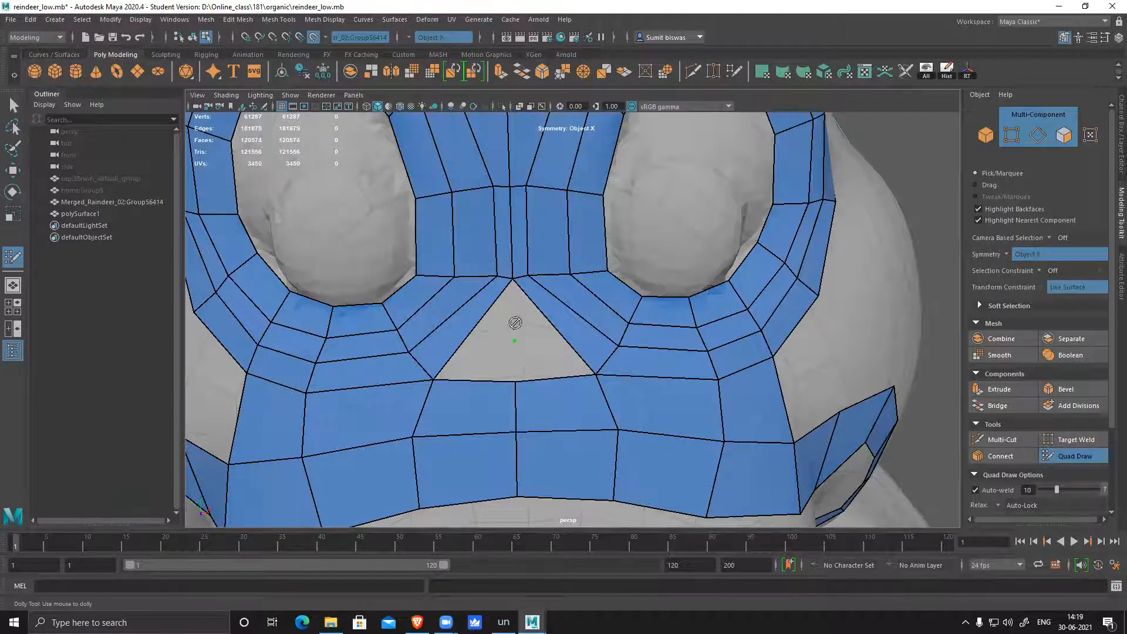
key(shift)
shift+click(561, 356)
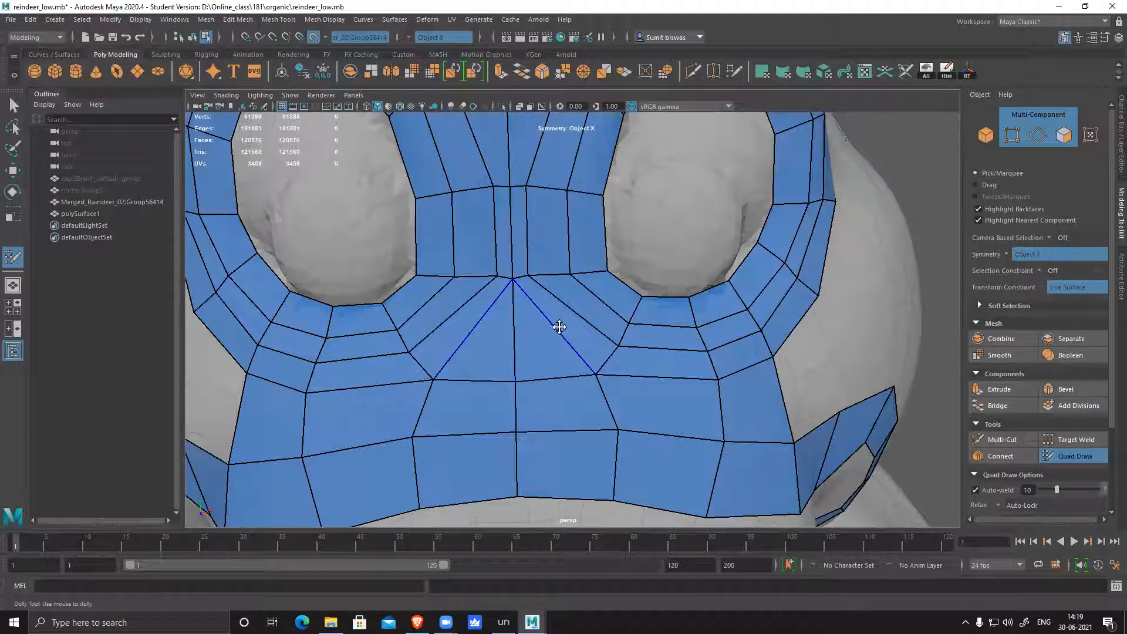
- Insert an edge loop through the new faces and inner eye ring segments, and widen the central nose-bridge strip by moving its vertices
ctrl+click(554, 330)
drag(516, 356, 512, 339)
scroll(523, 296, up, 4)
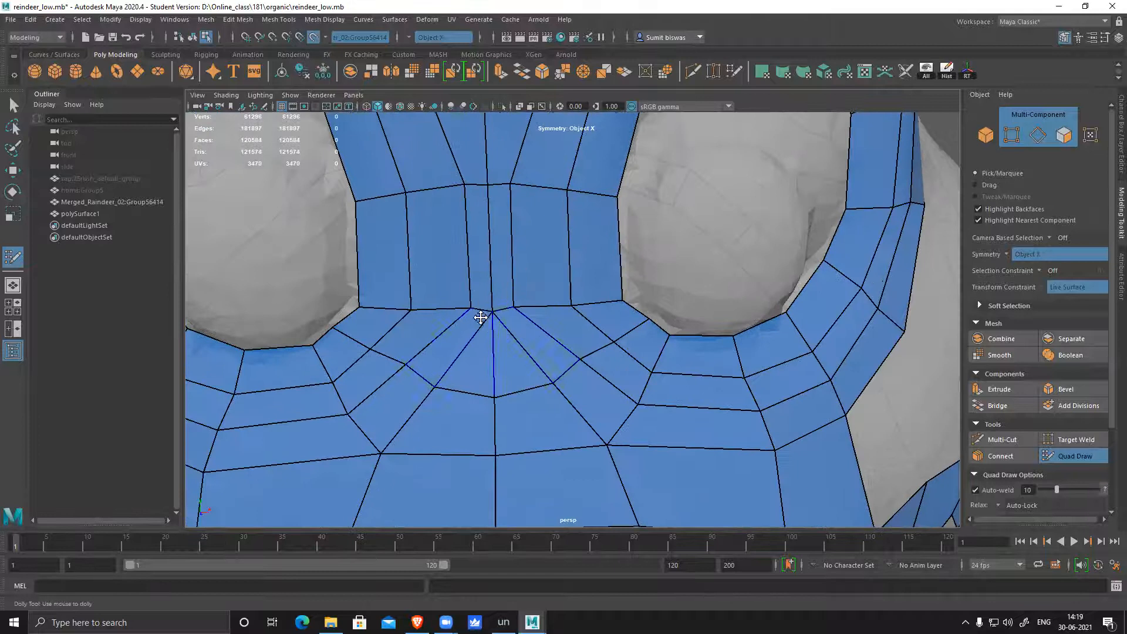
drag(462, 191, 452, 191)
alt+middle_drag(505, 350, 518, 340)
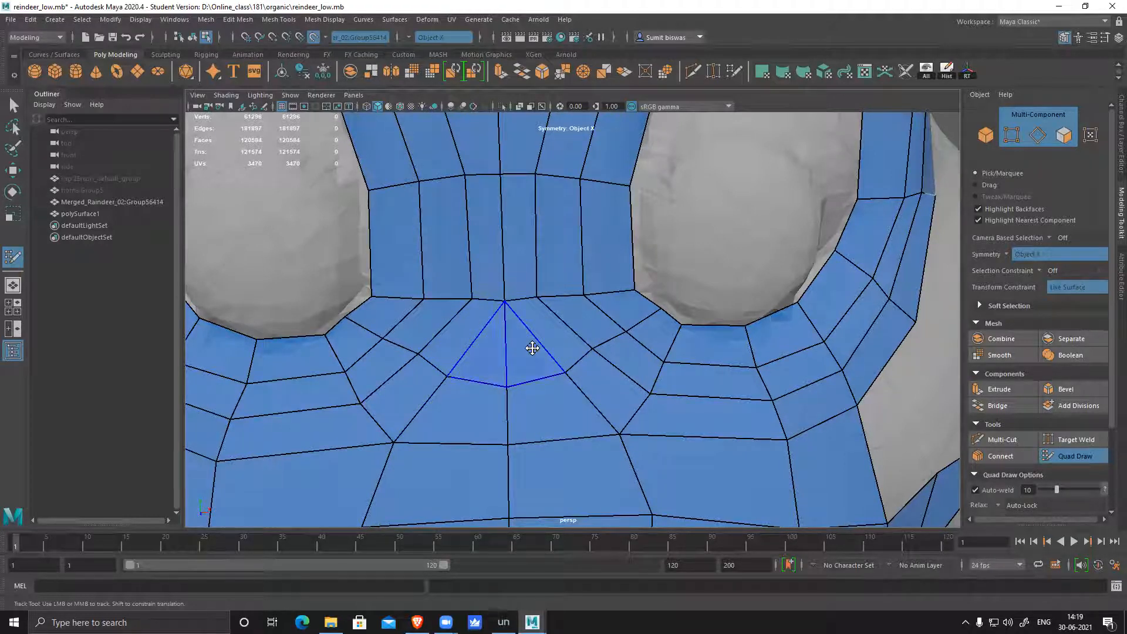
- Delete the central nose-bridge faces and those just below it, and move the eye rings' inner-edge vertices outward to widen the gap
ctrl+shift+click(533, 369)
alt+middle_drag(548, 315, 541, 349)
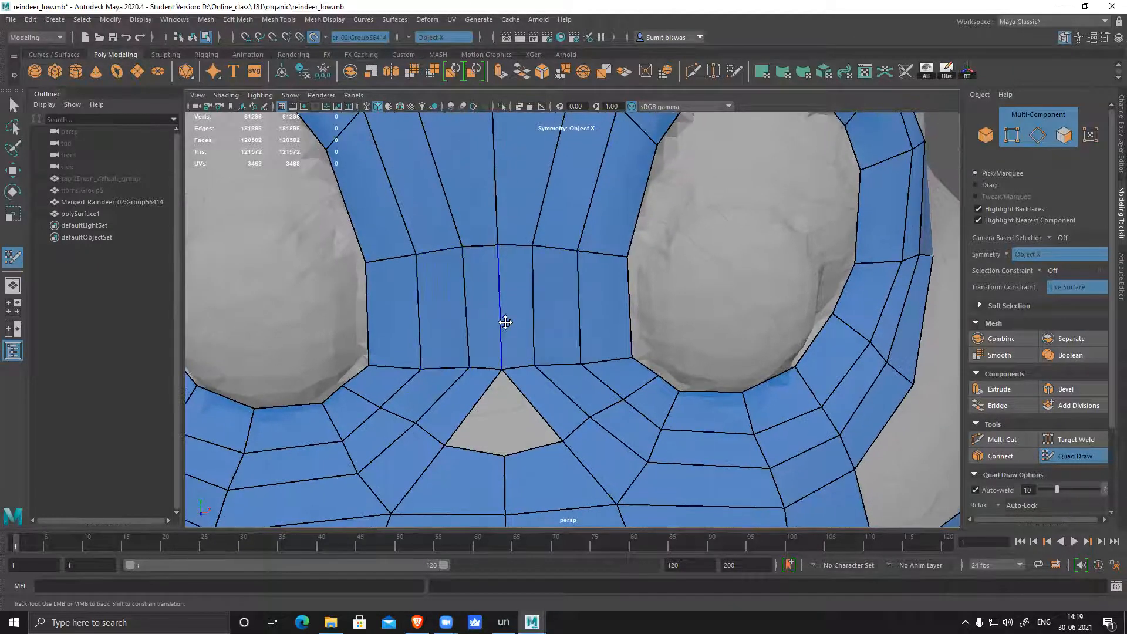
ctrl+shift+click(516, 320)
ctrl+shift+click(509, 223)
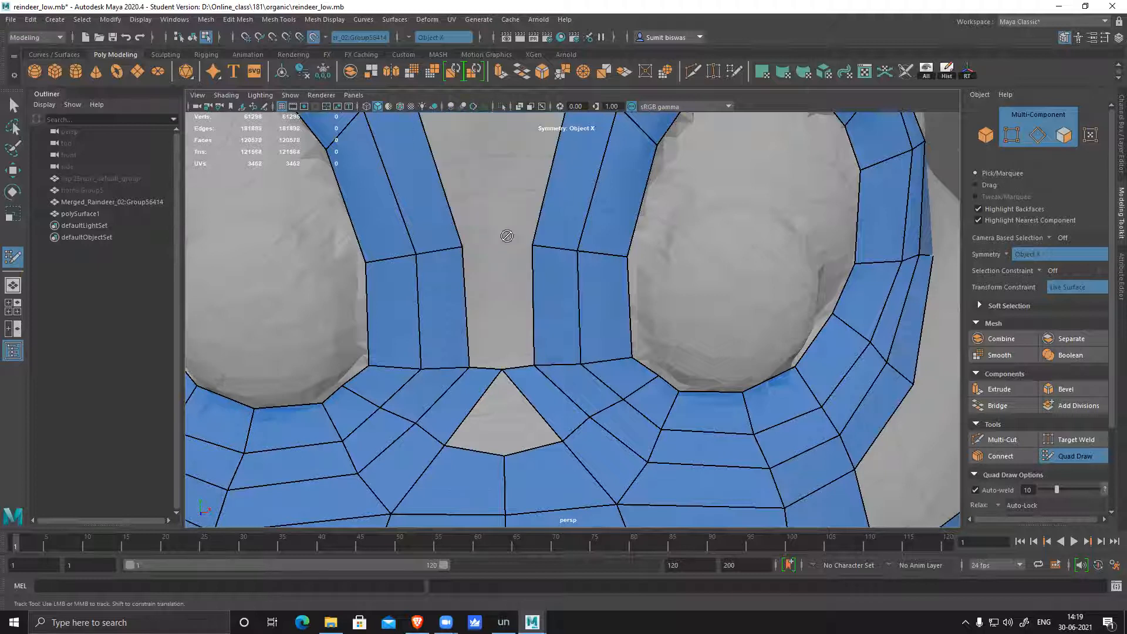
ctrl+shift+click(525, 382)
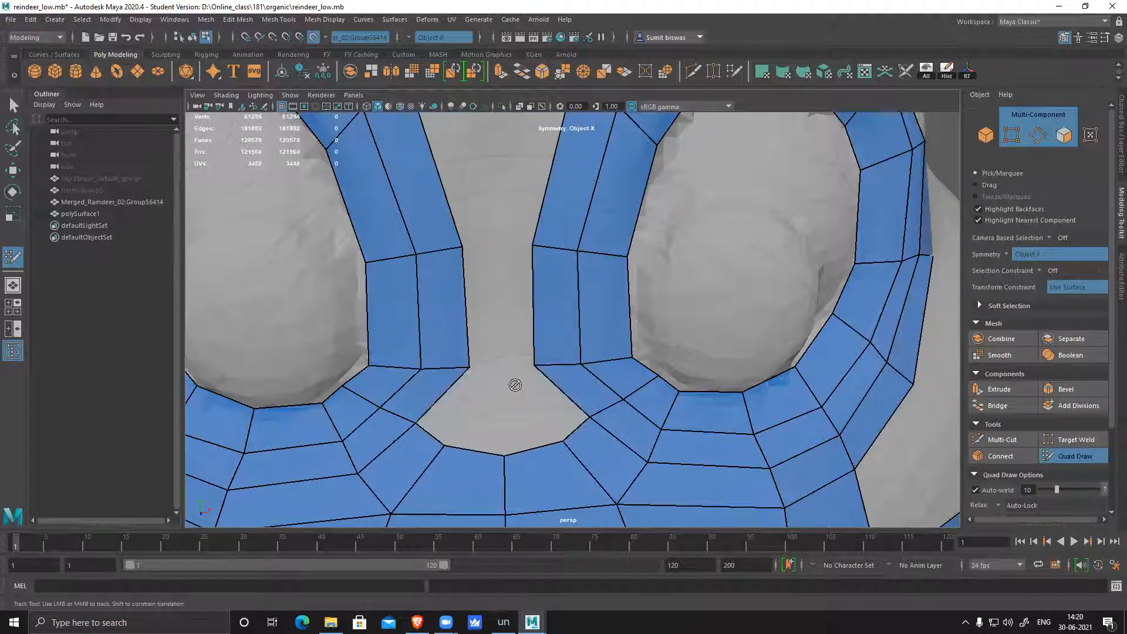
drag(469, 367, 453, 365)
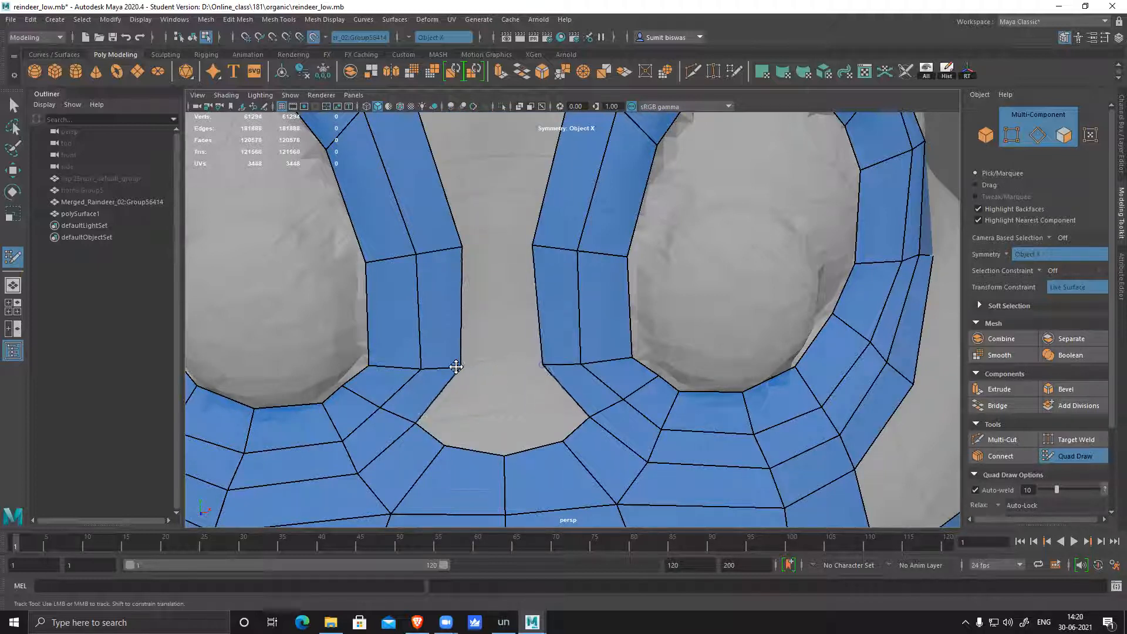
drag(464, 245, 453, 245)
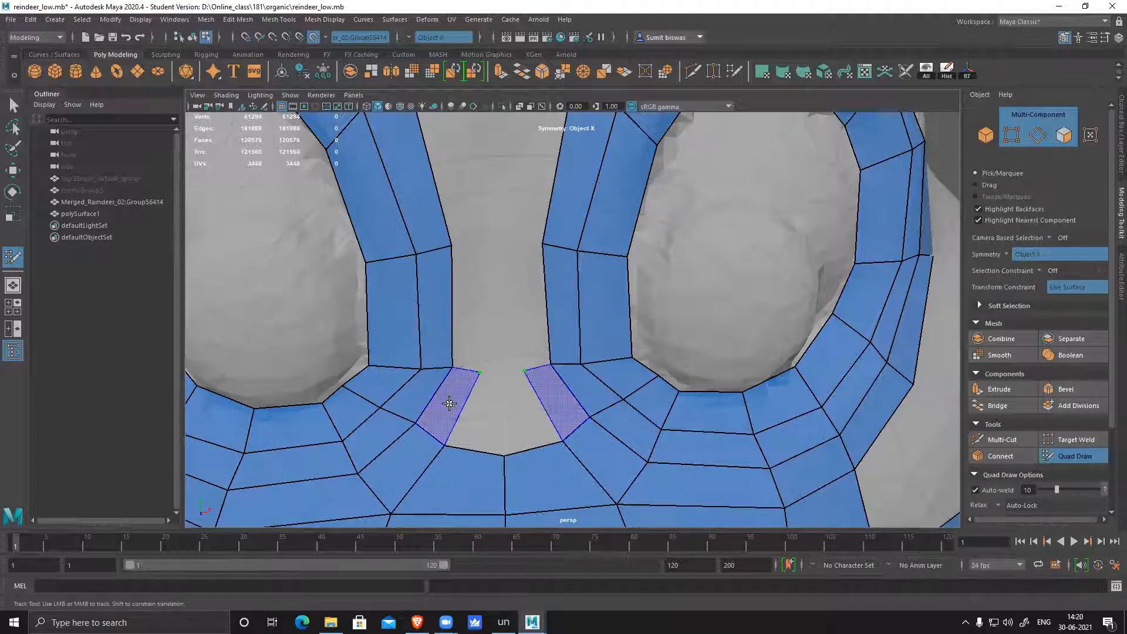
- Fill the row below the nose bridge with mirrored quads from the eye rings inward to a shared centre line
shift+click(471, 416)
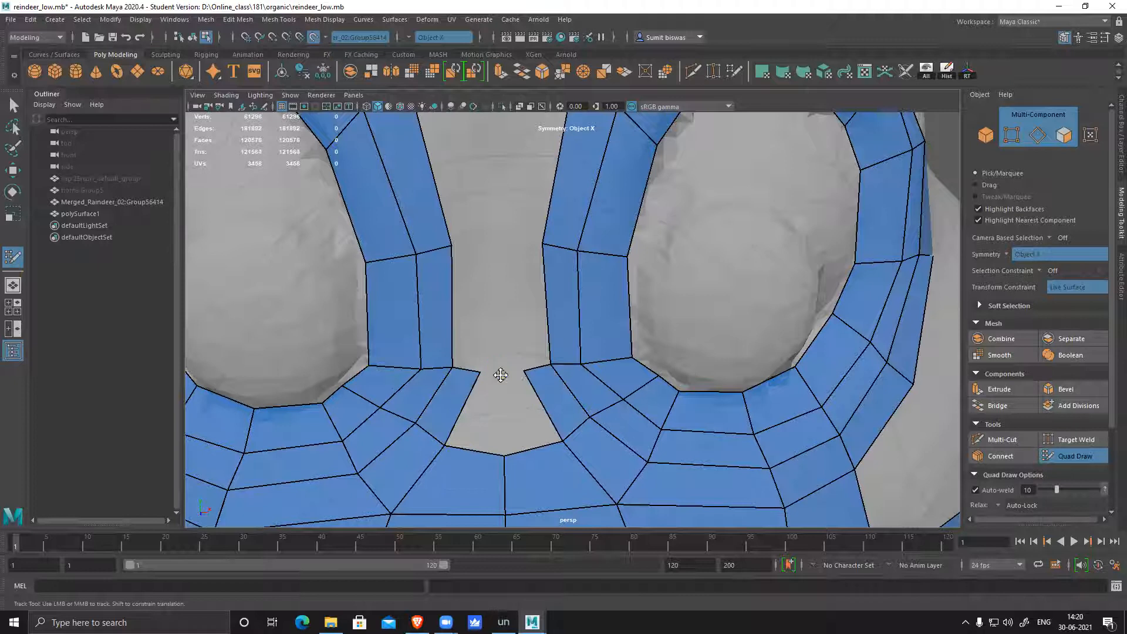
click(501, 374)
shift+click(562, 435)
alt+middle_drag(505, 337, 503, 390)
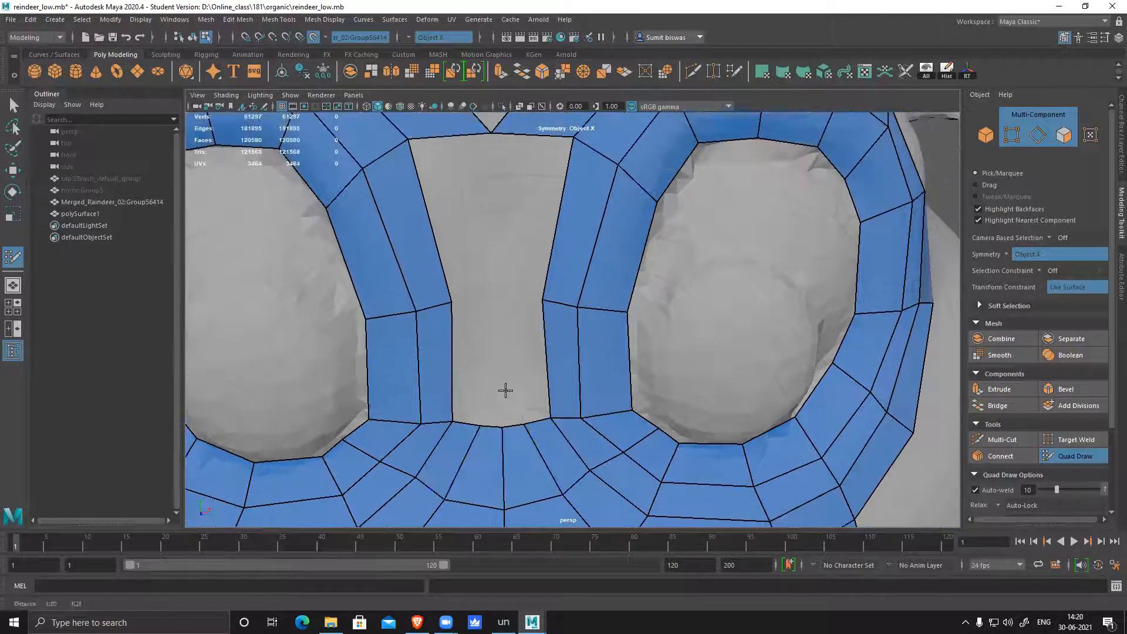
- Build the next row up between the eye rings with two mirrored pairs of narrow quads meeting at the centre line
click(475, 303)
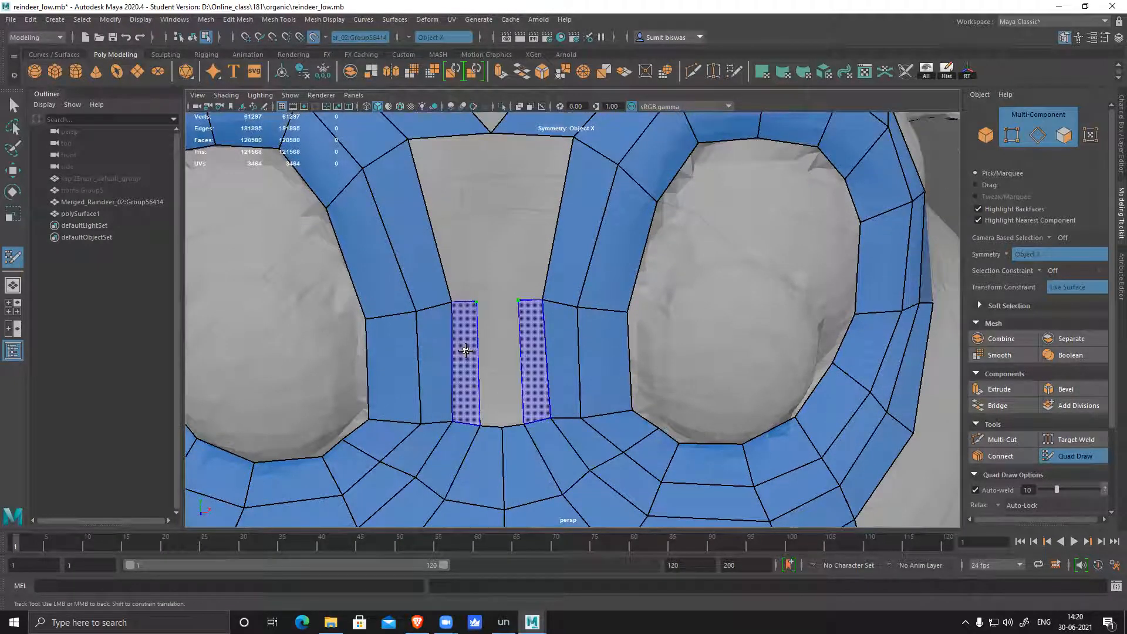
shift+click(504, 346)
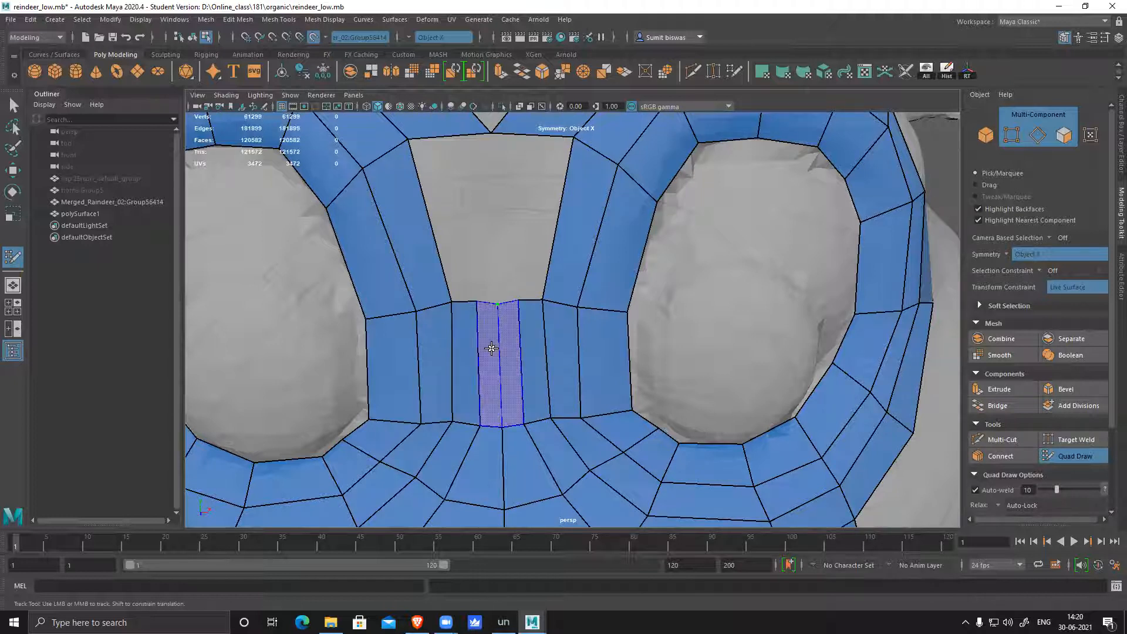
shift+click(500, 350)
alt+middle_drag(499, 349, 499, 374)
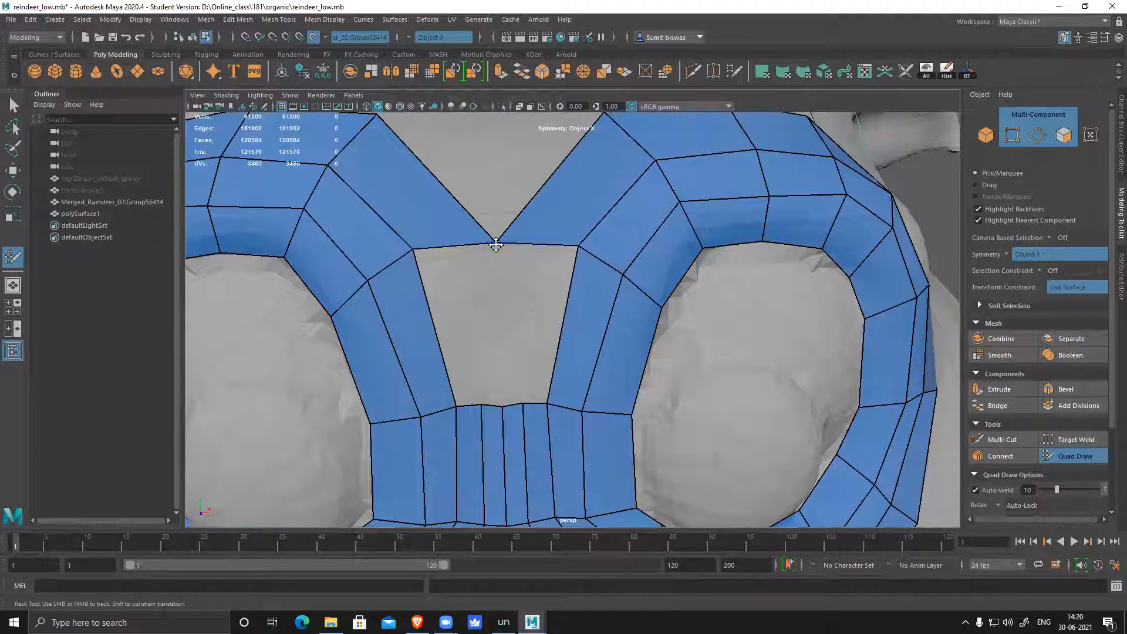
- Delete the mirrored faces meeting in a point between the brows and fill the area with mirrored quads around a centre vertex
ctrl+shift+click(455, 222)
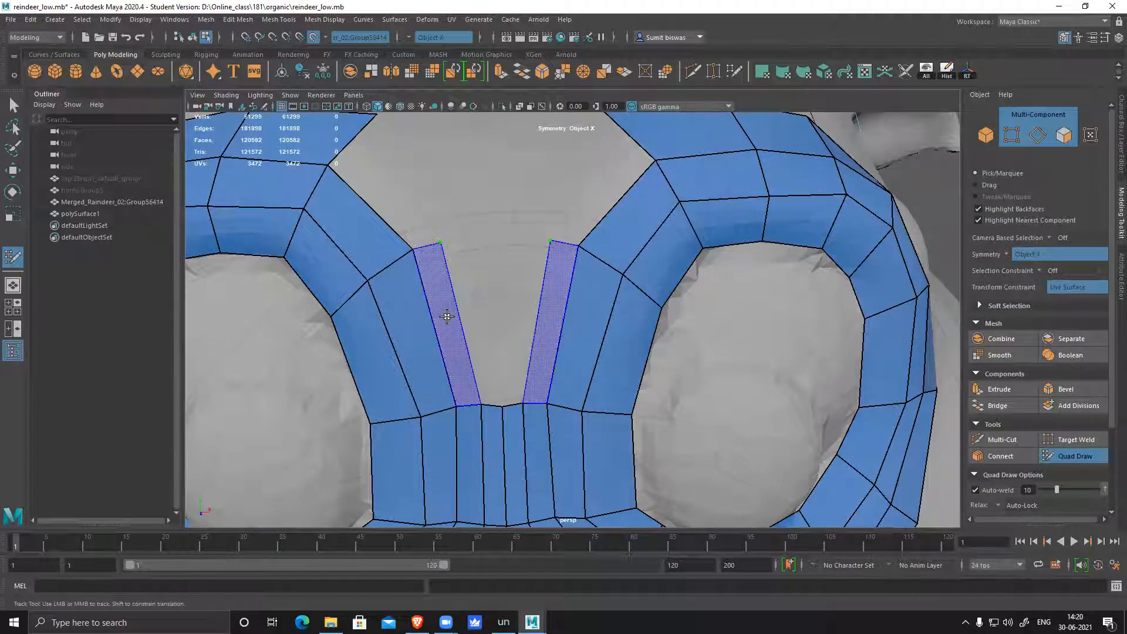
shift+click(460, 311)
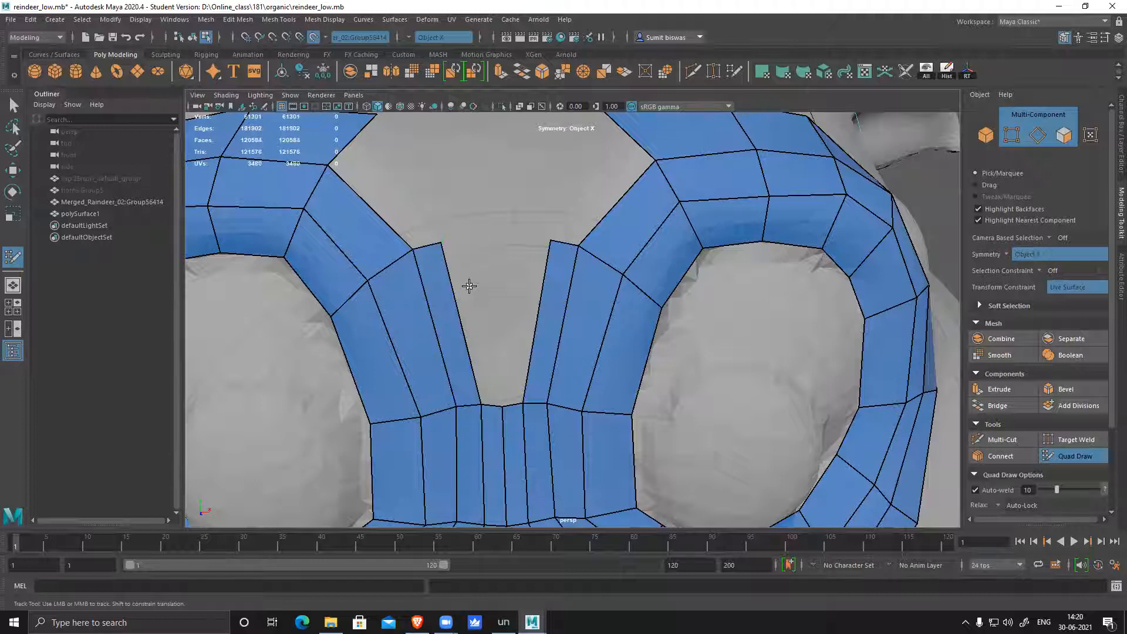
click(478, 235)
shift+click(487, 230)
drag(487, 231, 455, 240)
alt+right_drag(573, 337, 427, 317)
scroll(558, 390, up, 2)
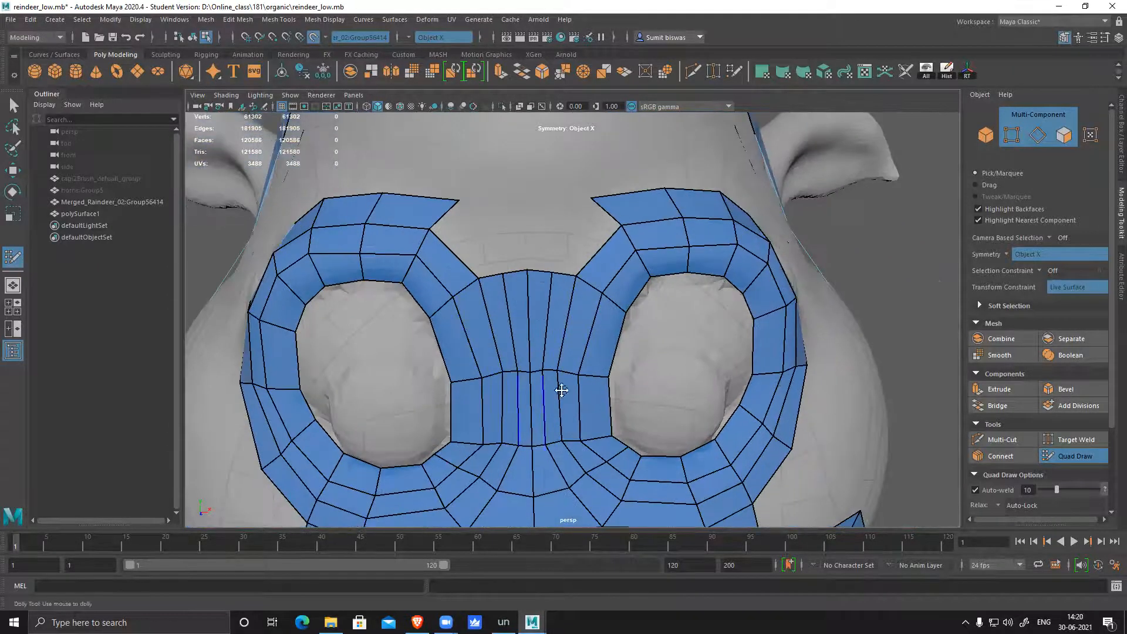
- Fill the forehead gap between the upper eye rings with mirrored quads and align their shared top vertex to the centre line
scroll(515, 315, up, 2)
scroll(493, 350, up, 2)
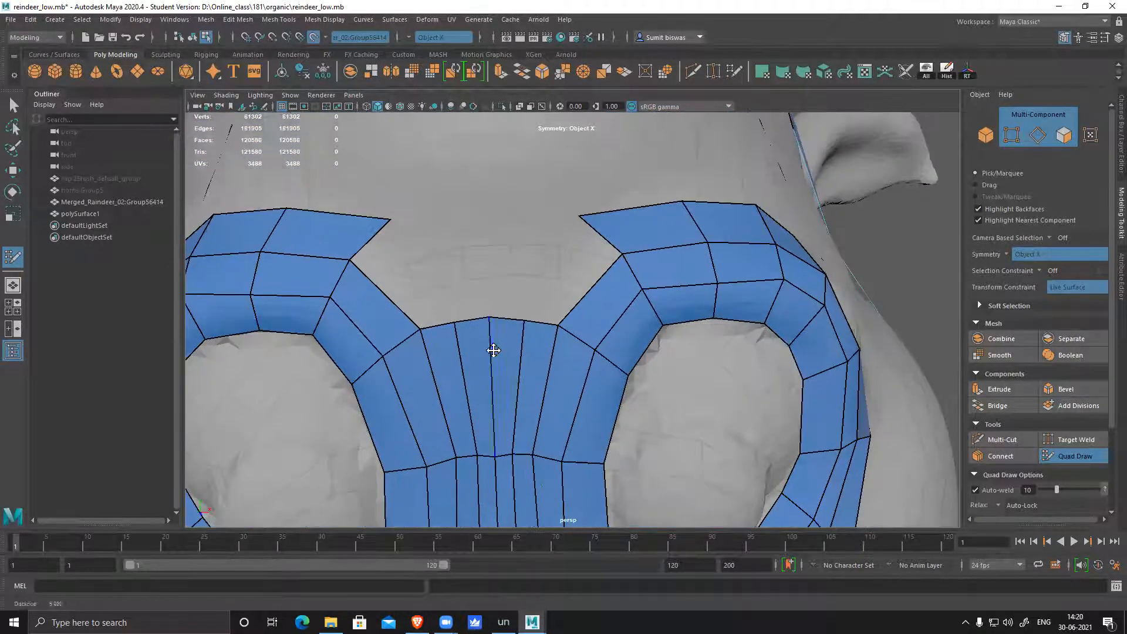
shift+click(418, 281)
click(421, 202)
shift+click(438, 217)
drag(421, 201, 485, 202)
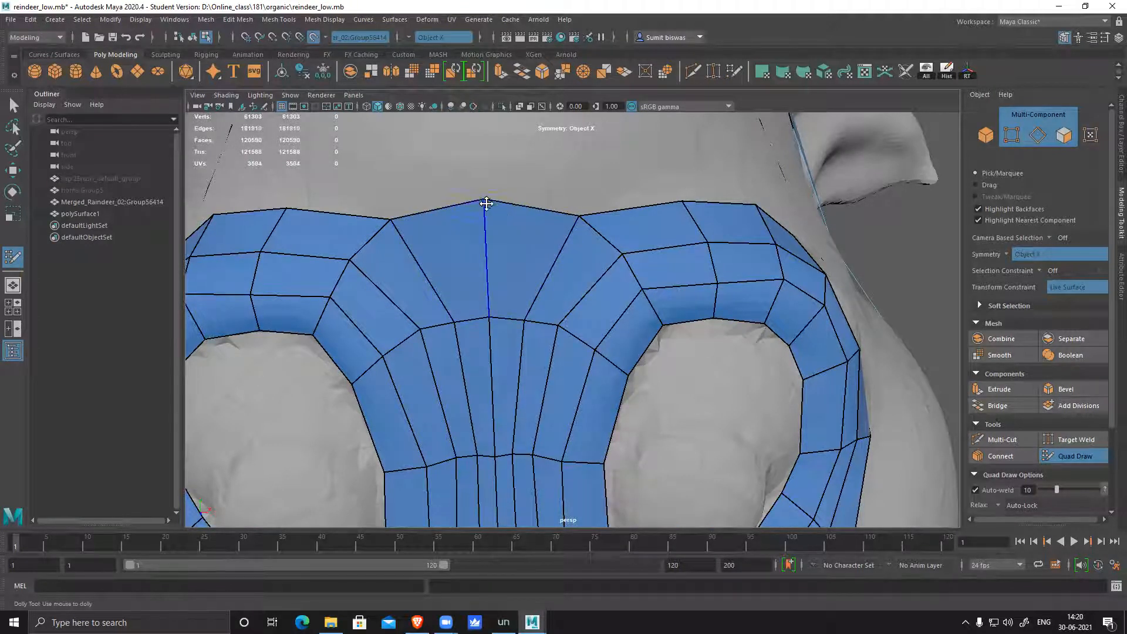
- Fill quads across the side of the head, bridging the outer eye ring to the vertical band in front of the ear
alt+right_drag(604, 289, 294, 252)
alt+drag(293, 253, 541, 317)
mouse_move(540, 317)
alt+right_down()
mouse_move(526, 315)
mouse_move(516, 382)
alt+right_up()
key(shift)
shift+click(560, 347)
shift+click(559, 332)
mouse_move(627, 357)
alt+mouse_down()
mouse_move(432, 337)
mouse_move(516, 340)
mouse_move(564, 284)
mouse_move(548, 334)
alt+mouse_up()
alt+right_drag(548, 333, 527, 280)
shift+click(592, 304)
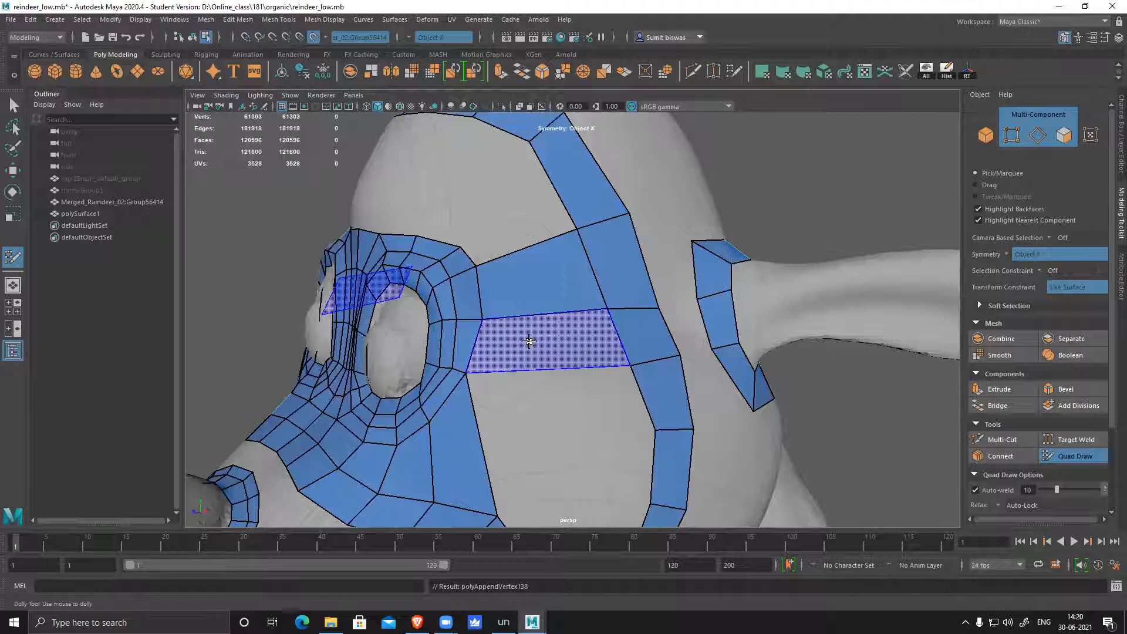
shift+click(611, 380)
- Insert an edge loop below the eye ring, and add another cheek quad with an edge loop running down the cheek faces
alt+middle_drag(612, 382, 601, 360)
alt+right_drag(601, 360, 435, 404)
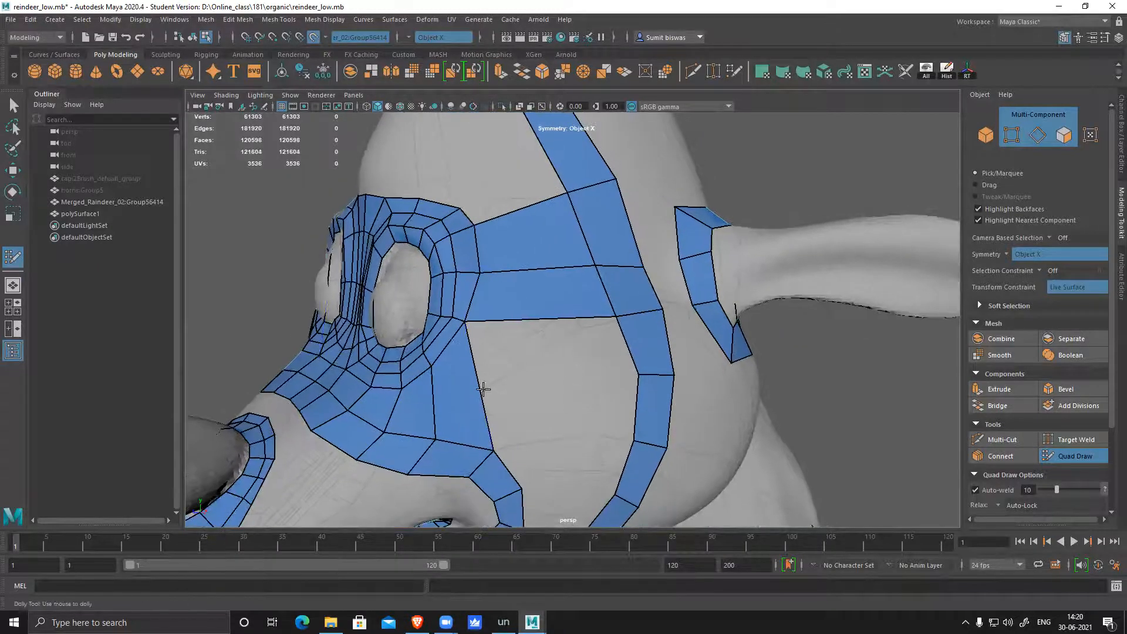
ctrl+click(429, 400)
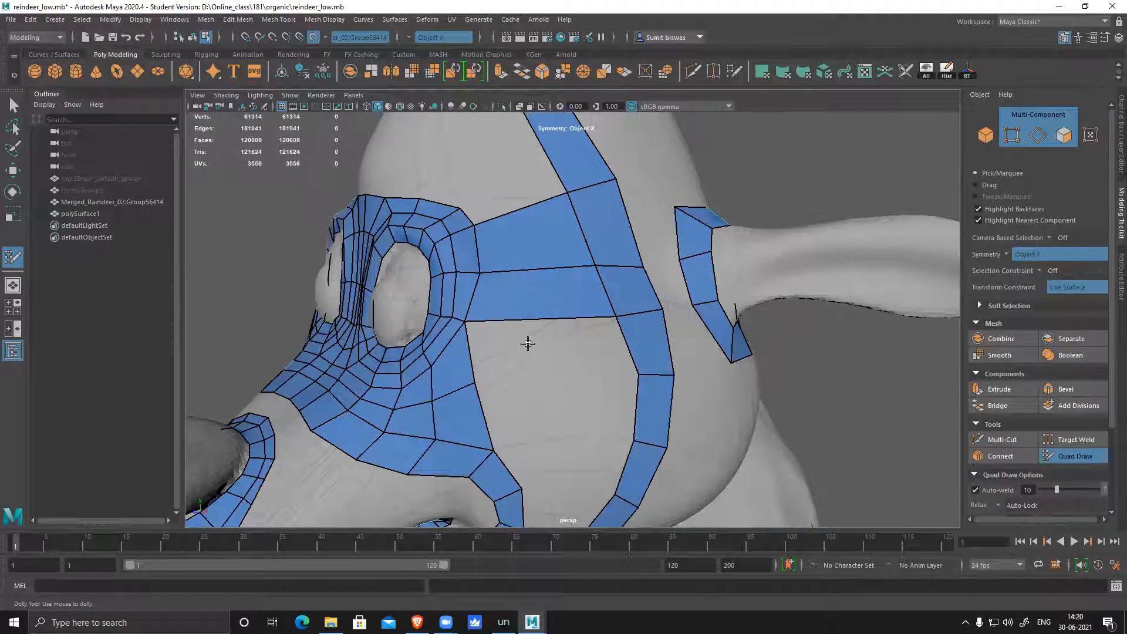
shift+click(583, 367)
ctrl+click(544, 364)
alt+middle_drag(589, 405, 539, 387)
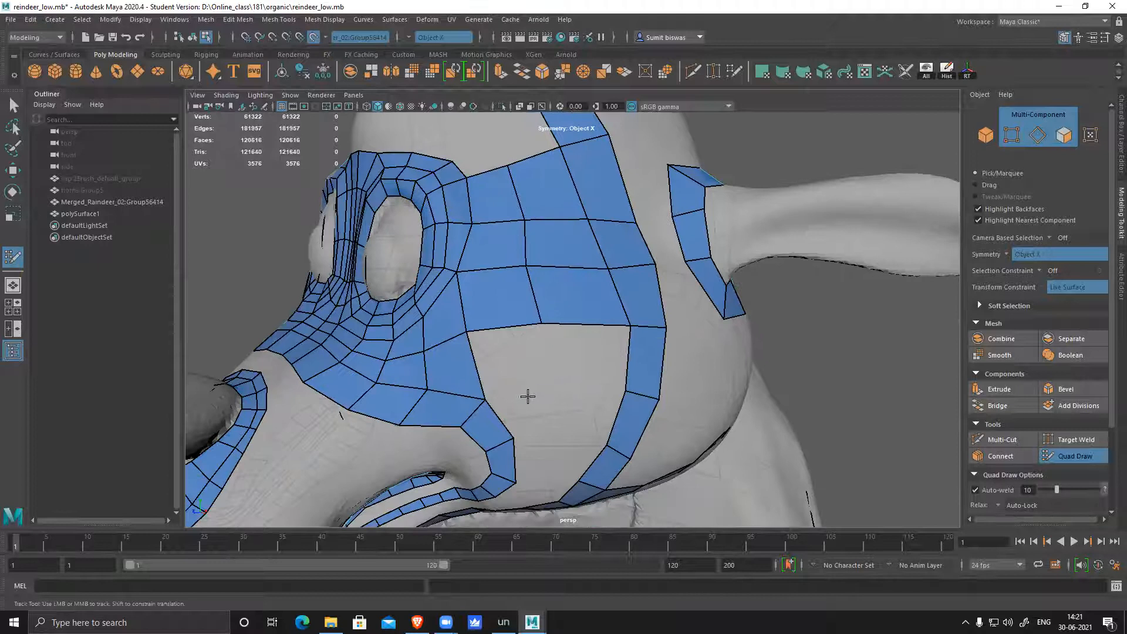
- Fill the next cheek row with two quads between the muzzle band and the vertical band in front of the ear
shift+click(588, 387)
alt+drag(599, 390, 586, 390)
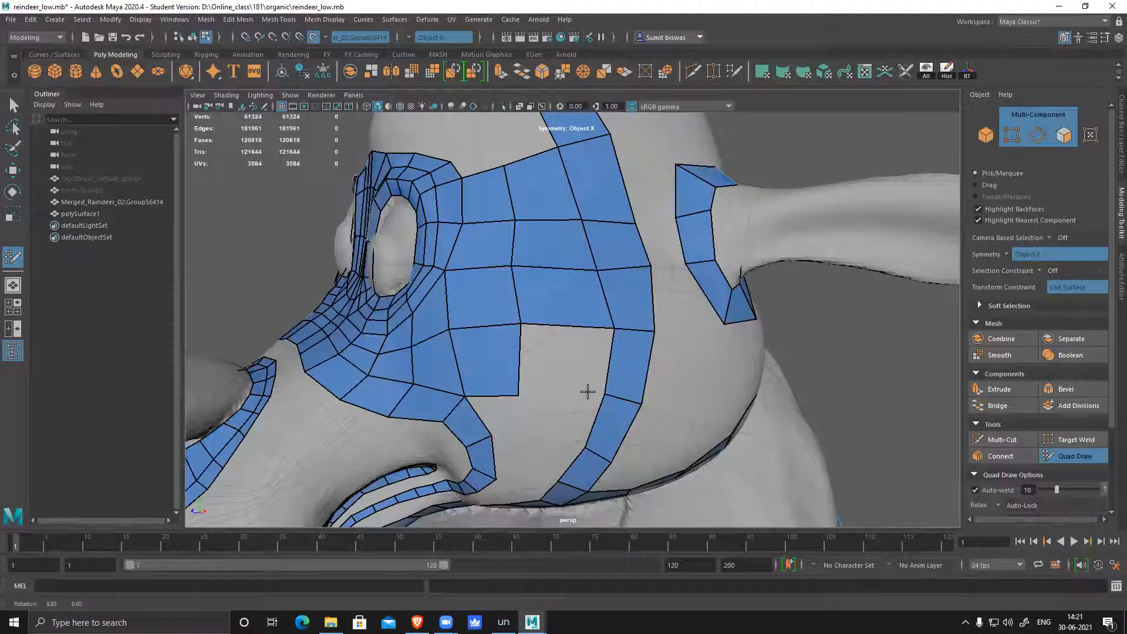
shift+click(573, 362)
- Fill two further cheek rows, two quads each, from the mouth-corner band to the vertical band, working down toward the jaw
alt+right_drag(682, 405, 576, 385)
alt+drag(576, 385, 576, 363)
alt+middle_drag(576, 363, 574, 337)
scroll(567, 329, up, 4)
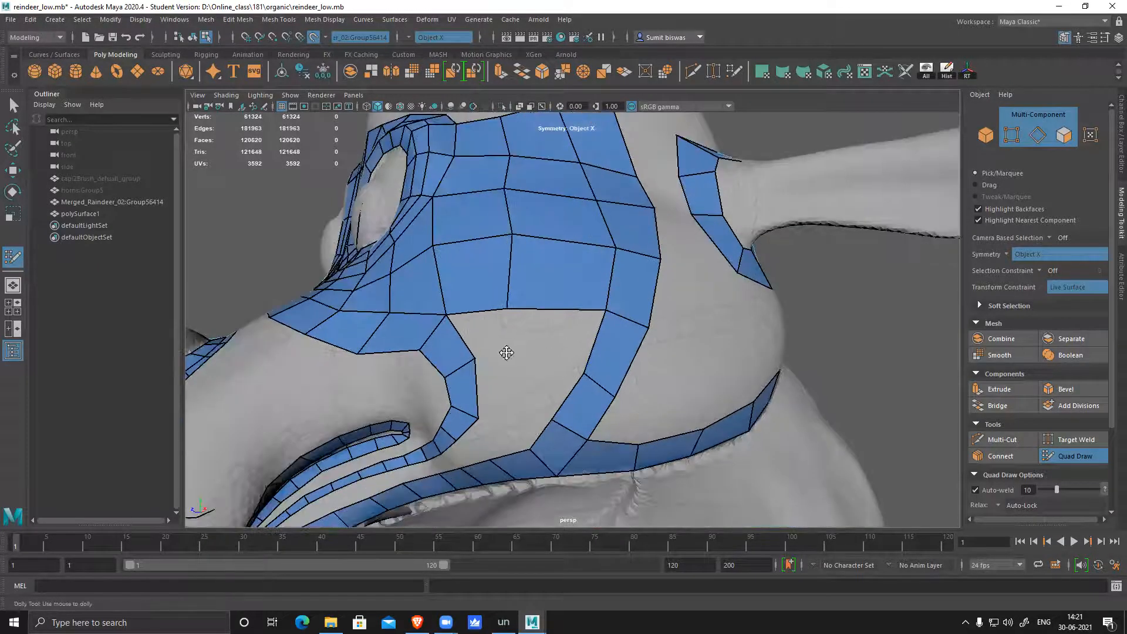
shift+click(552, 330)
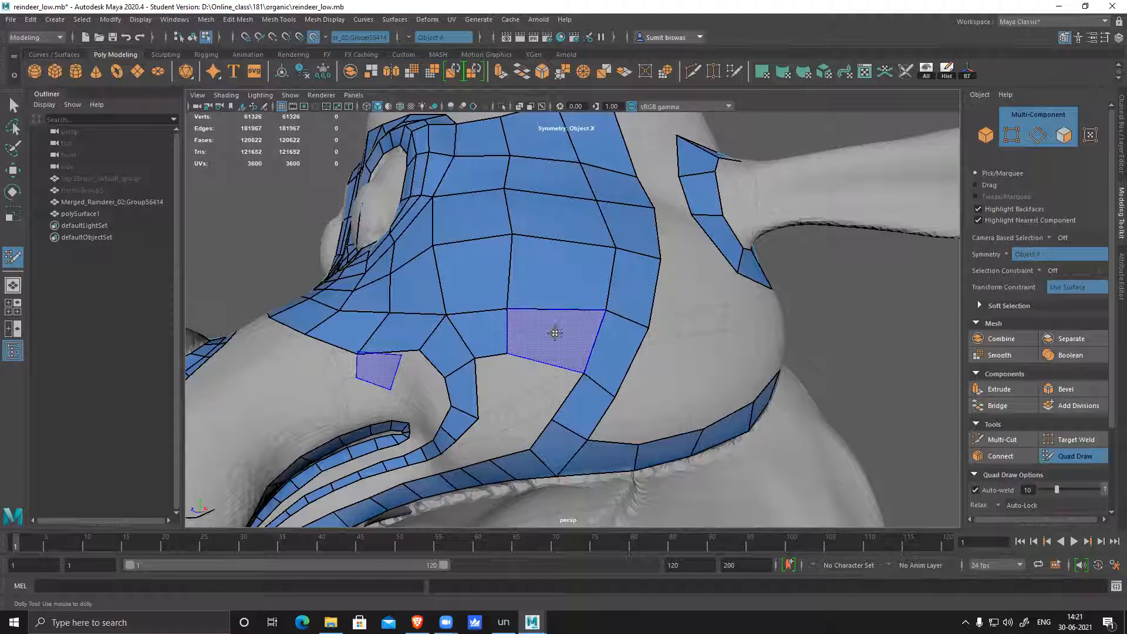
shift+click(563, 365)
alt+middle_drag(562, 365, 536, 290)
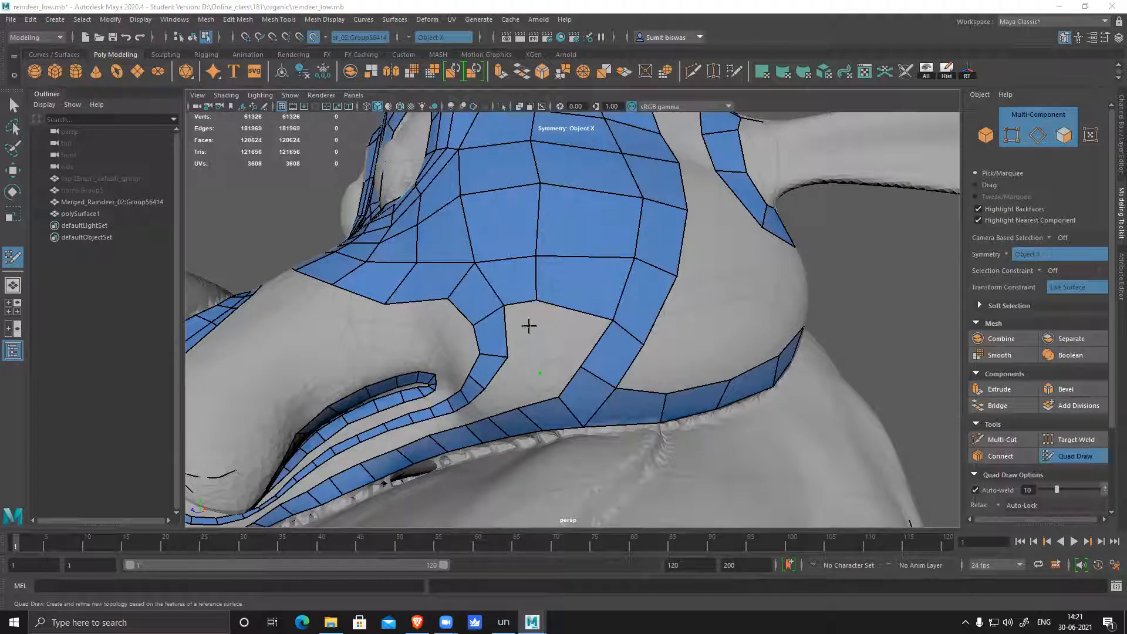
shift+click(567, 340)
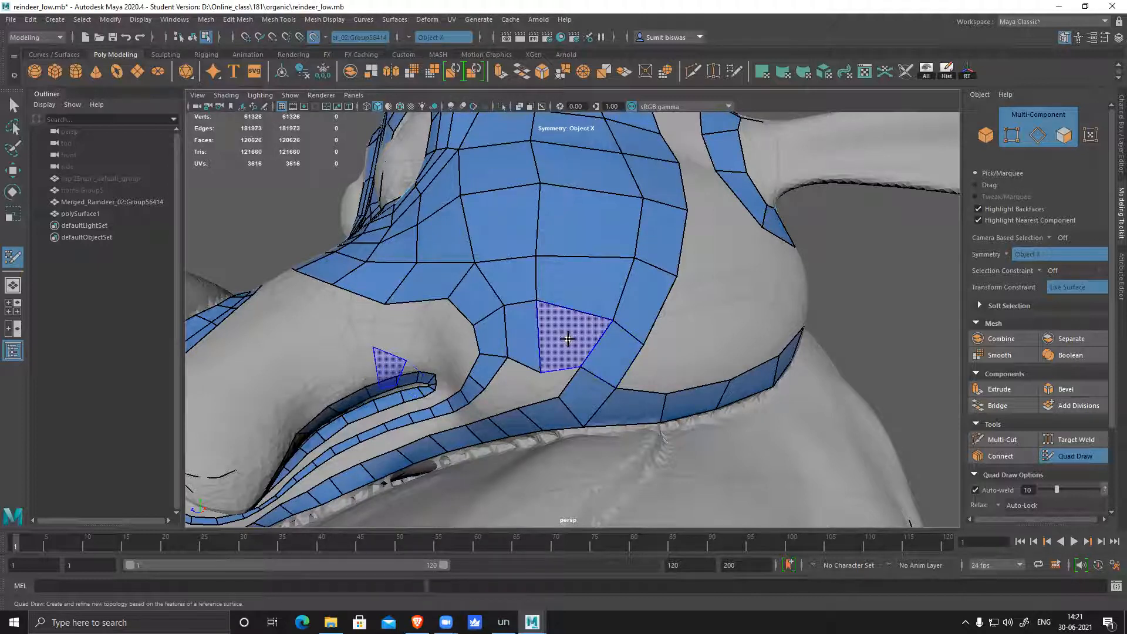
shift+click(558, 373)
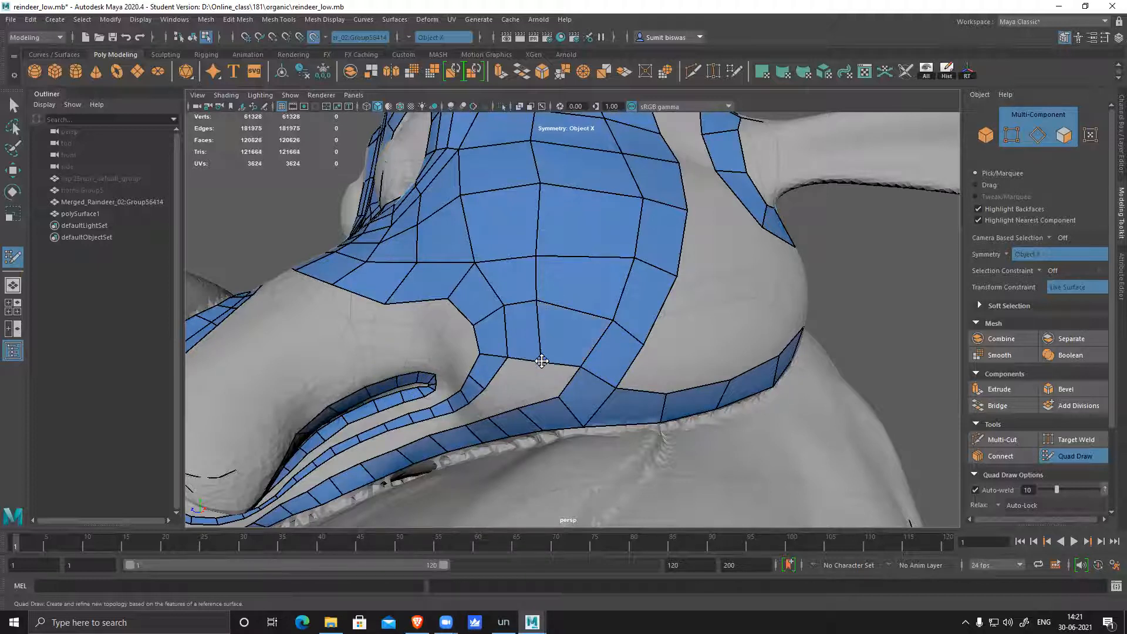
- Fill two quads between the lowest cheek row and the jaw band, shifting the band's corner vertex and deleting a cross edge from the band
alt+drag(591, 390, 579, 333)
alt+middle_drag(579, 332, 605, 291)
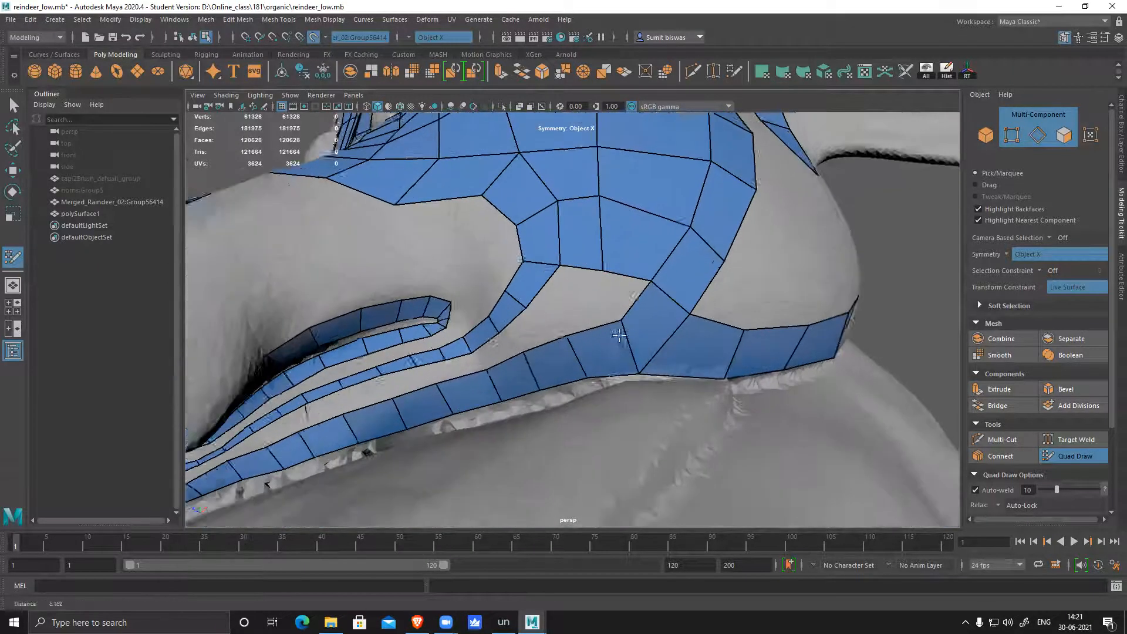
alt+right_drag(605, 317, 630, 337)
alt+middle_drag(630, 336, 649, 323)
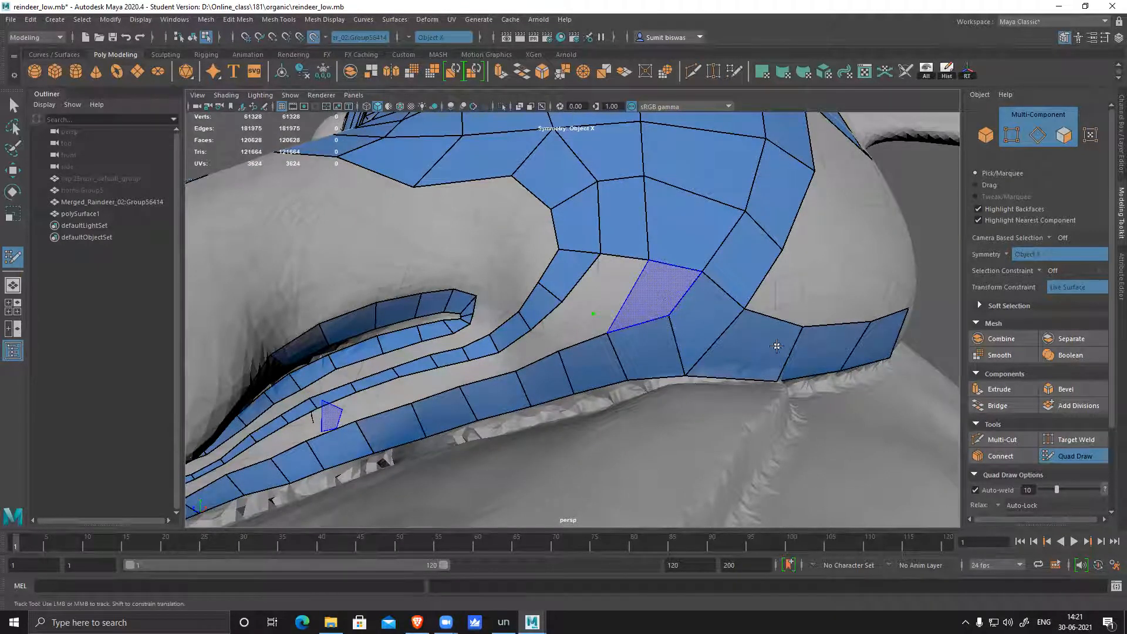
shift+click(604, 283)
mouse_move(667, 317)
mouse_down()
mouse_move(588, 340)
mouse_move(624, 336)
mouse_up()
shift+click(737, 315)
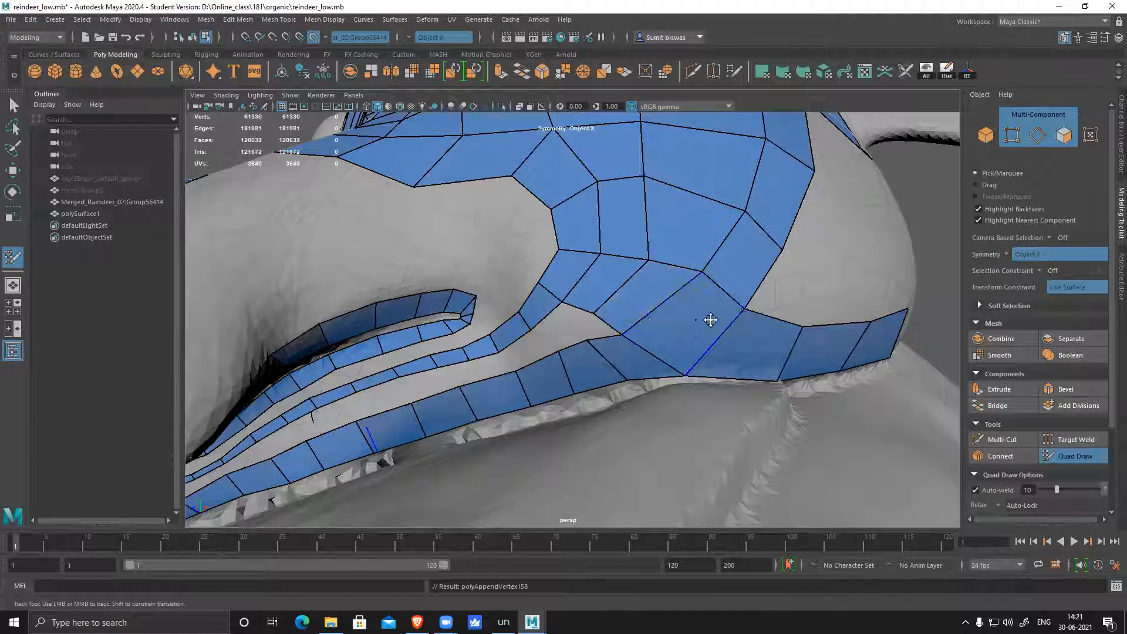
alt+drag(712, 320, 680, 309)
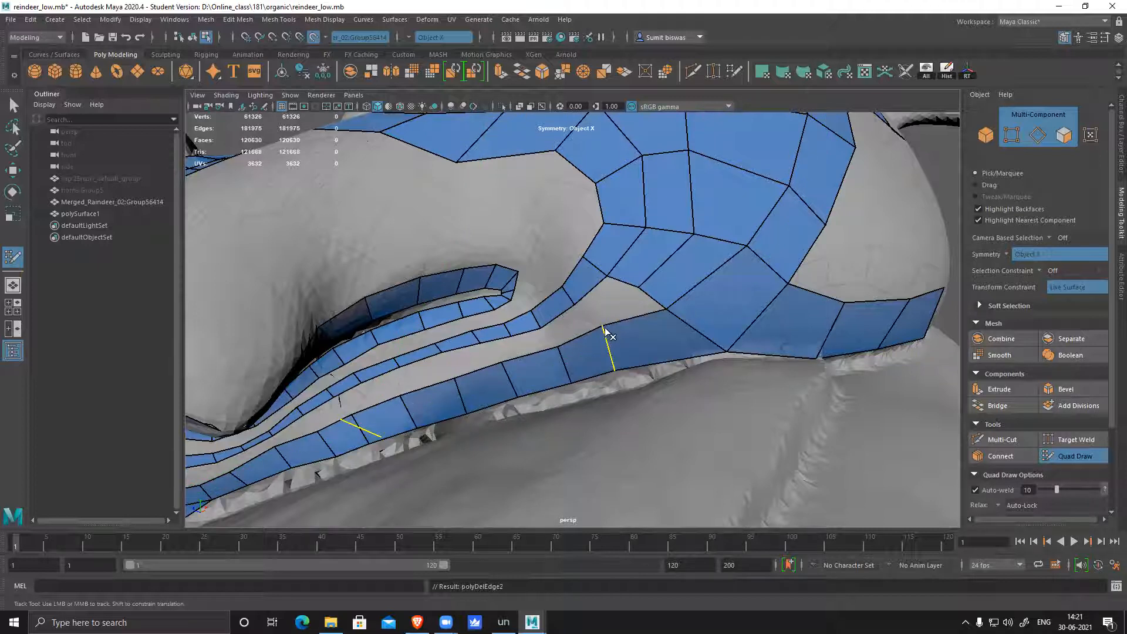
alt+middle_drag(637, 321, 644, 290)
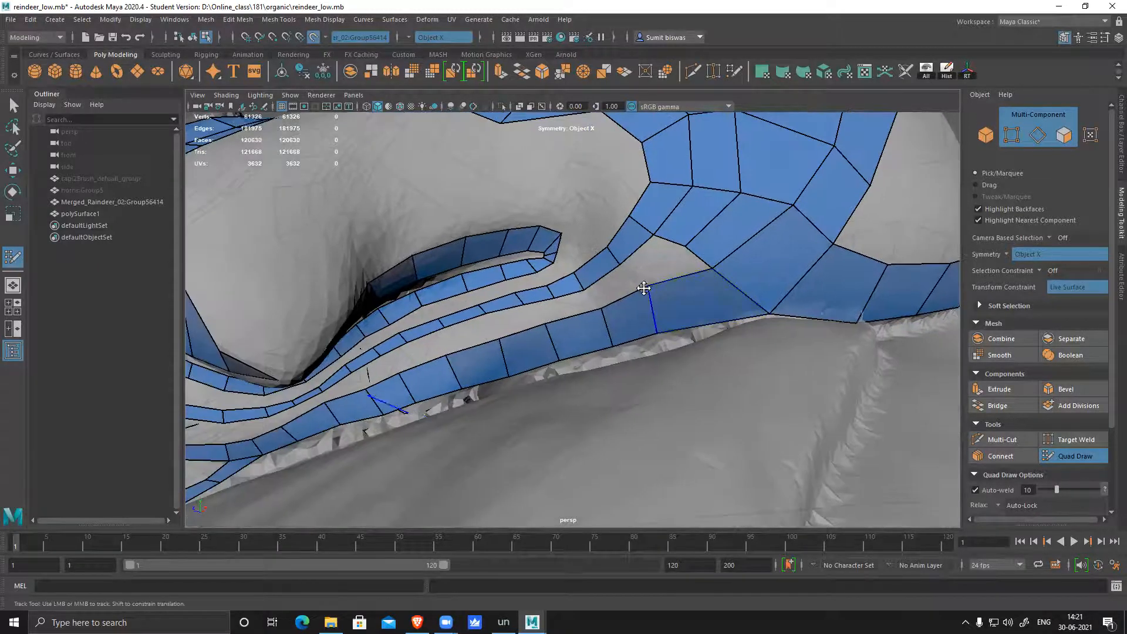
key(shift)
shift+click(661, 261)
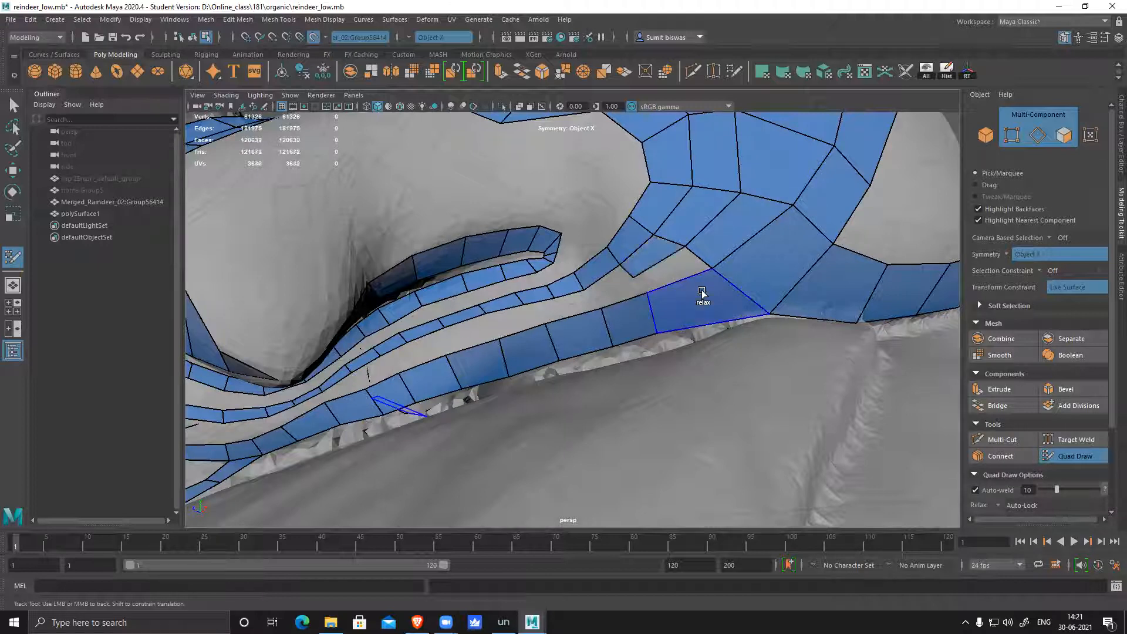
key(ctrl+z)
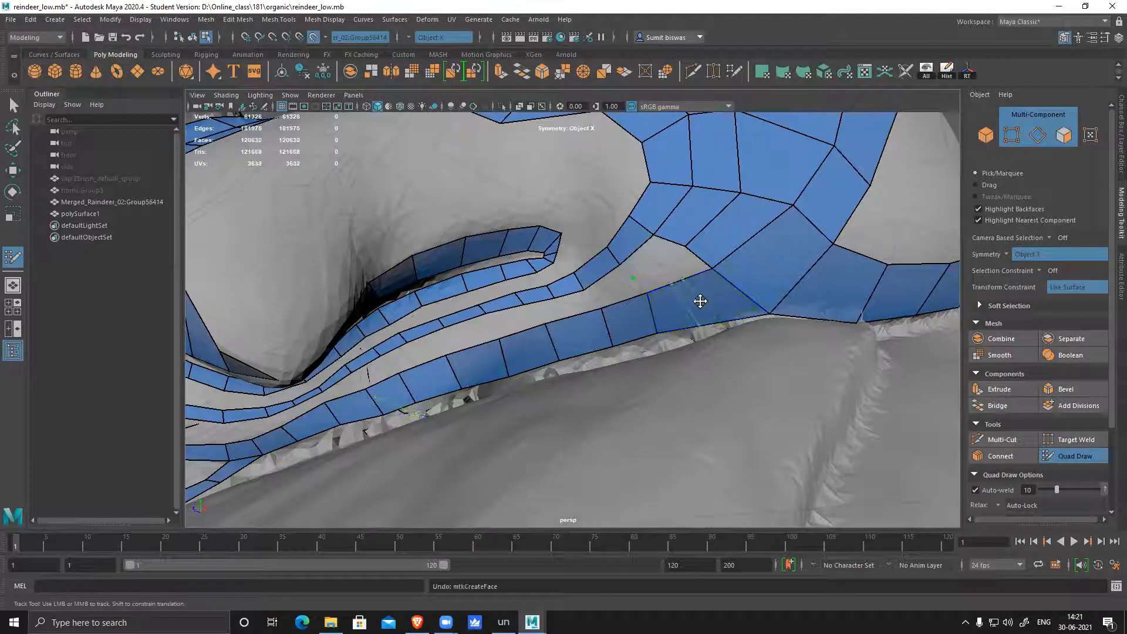
key(shift)
key(ctrl+z)
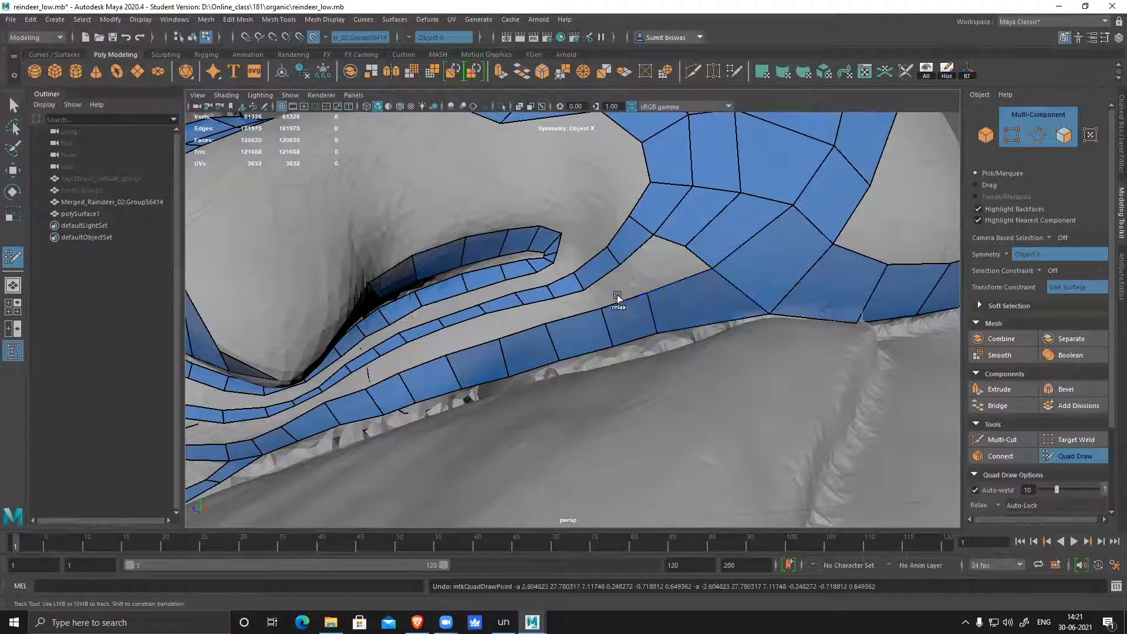
- Fill the gap between the mouth-corner band and the jaw band with three adjoining quads
shift+click(608, 288)
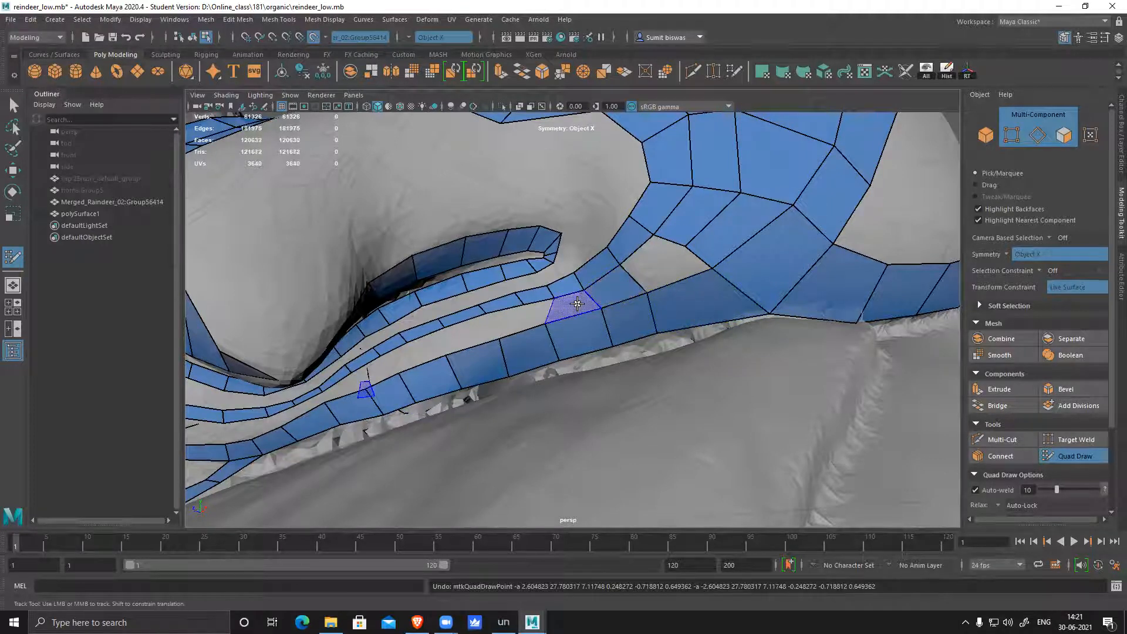
shift+click(582, 310)
shift+click(540, 314)
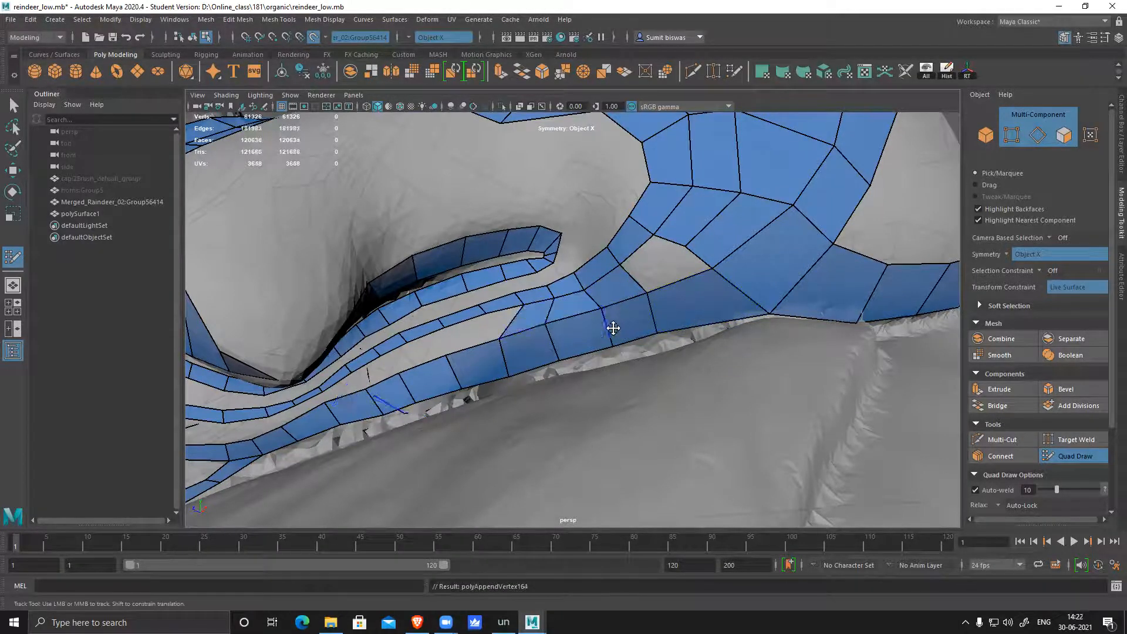
- Fill the narrow gap between the two lower-lip strips with a row of quads from the mouth corner forward
alt+middle_drag(563, 316, 626, 294)
alt+right_drag(616, 305, 622, 352)
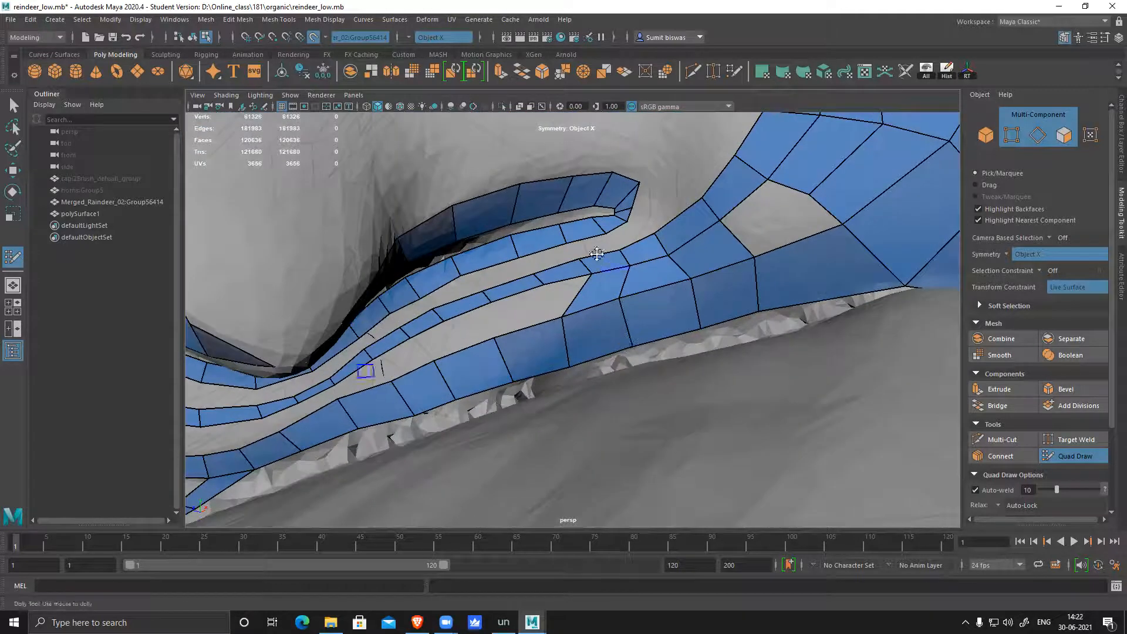
shift+click(592, 246)
shift+click(538, 260)
shift+click(481, 284)
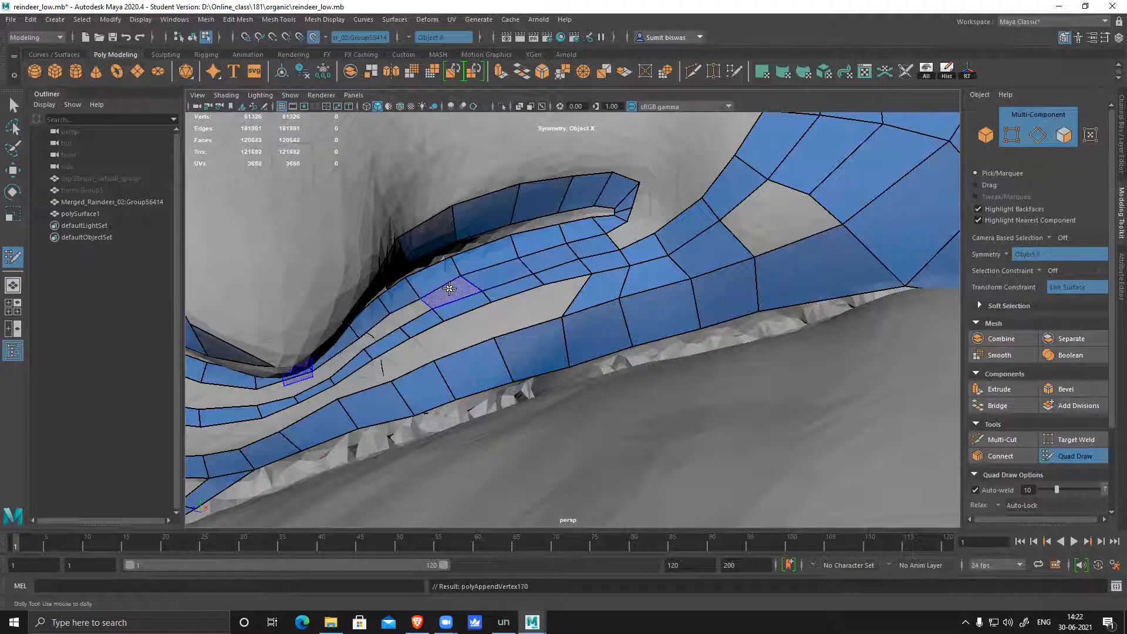
shift+click(432, 300)
shift+click(411, 314)
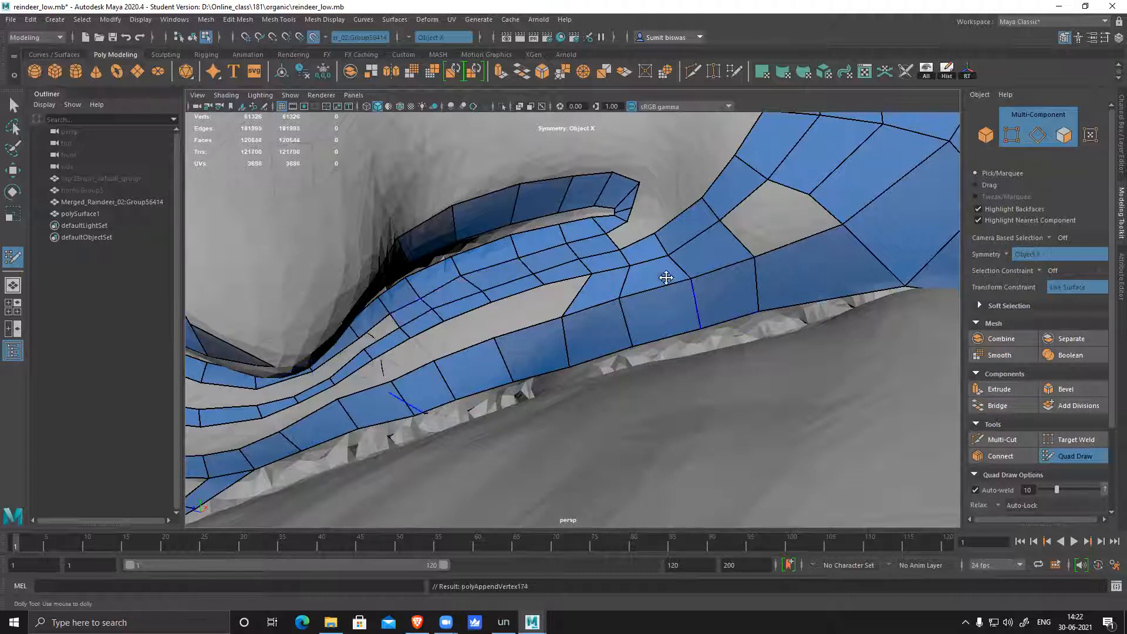
shift+click(624, 233)
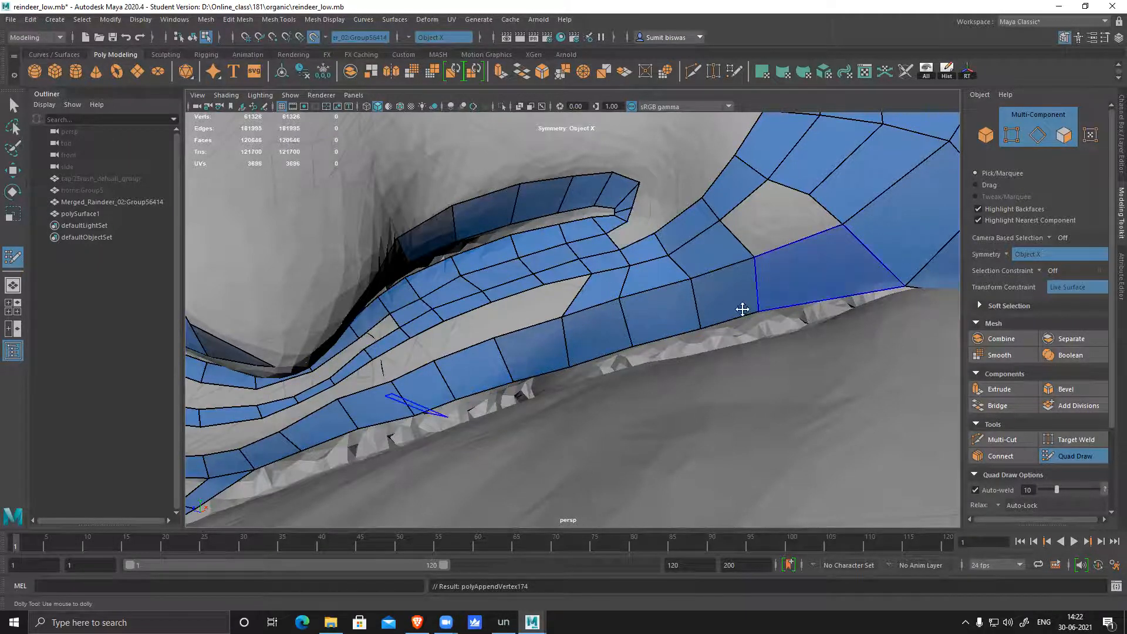
- Move the jaw band's vertices back along the strip below the mouth corner to redistribute its quads
alt+middle_drag(605, 294, 634, 267)
mouse_move(635, 267)
mouse_down()
mouse_move(627, 299)
mouse_move(715, 253)
mouse_up()
drag(821, 260, 843, 253)
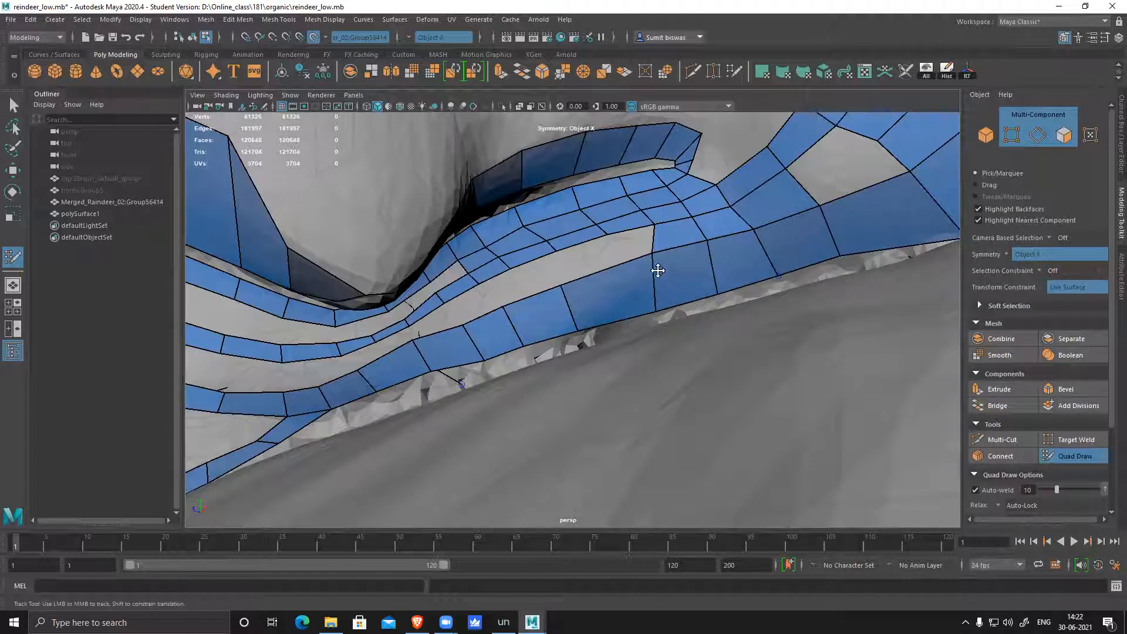
- Insert an edge loop across the jaw band behind the mouth corner and fill three quads between it and the cheek rows
alt+drag(660, 266, 664, 250)
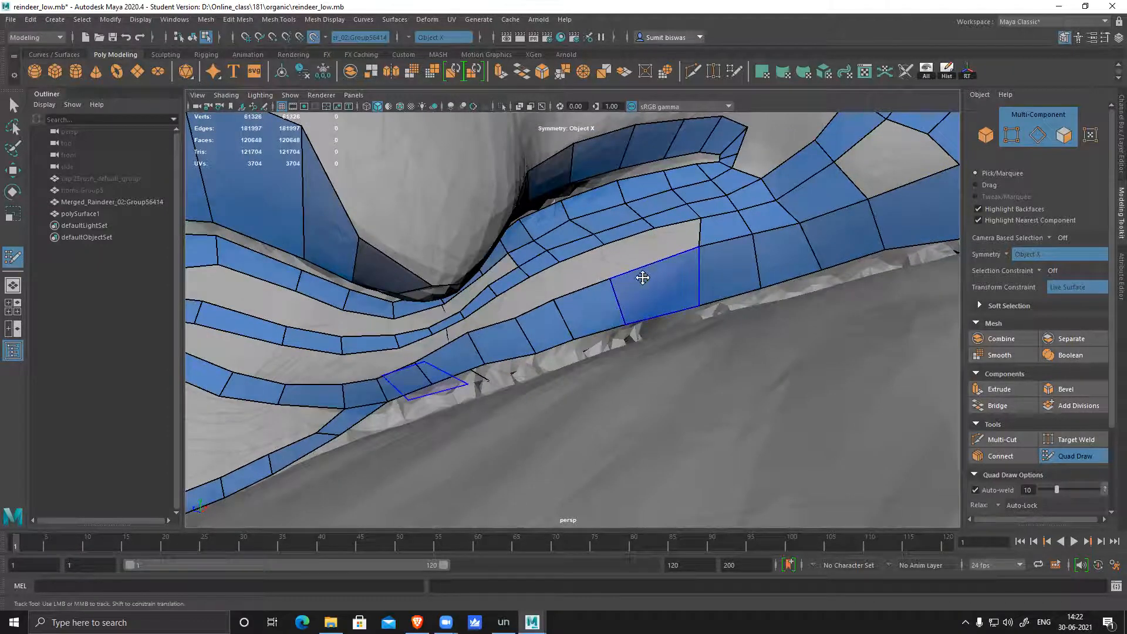
alt+middle_drag(642, 277, 651, 272)
ctrl+click(668, 273)
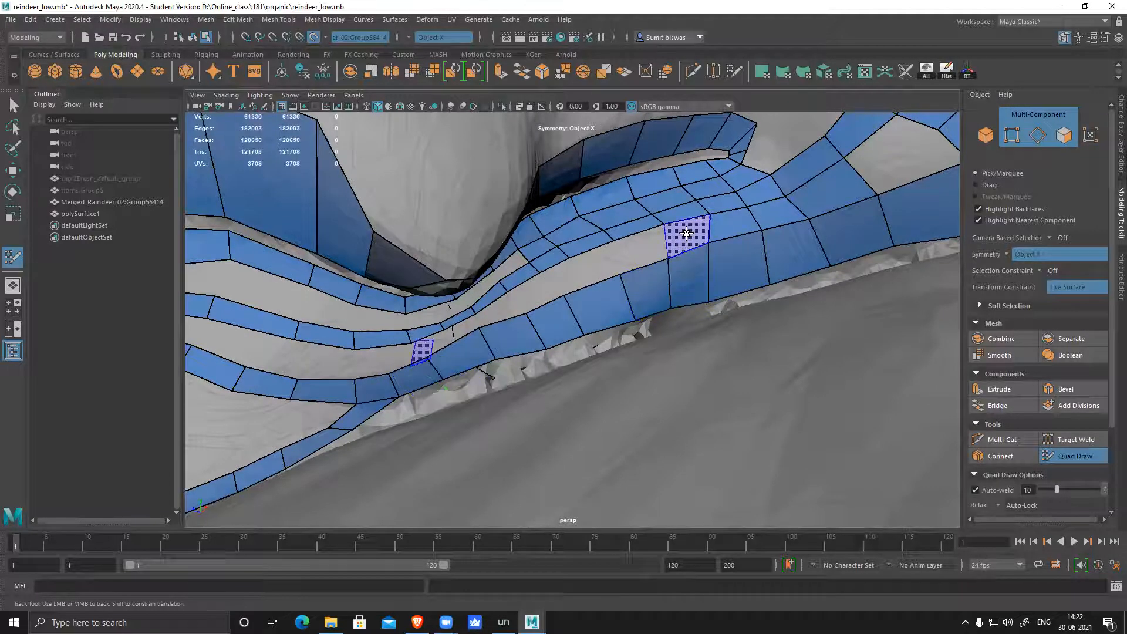
shift+click(640, 249)
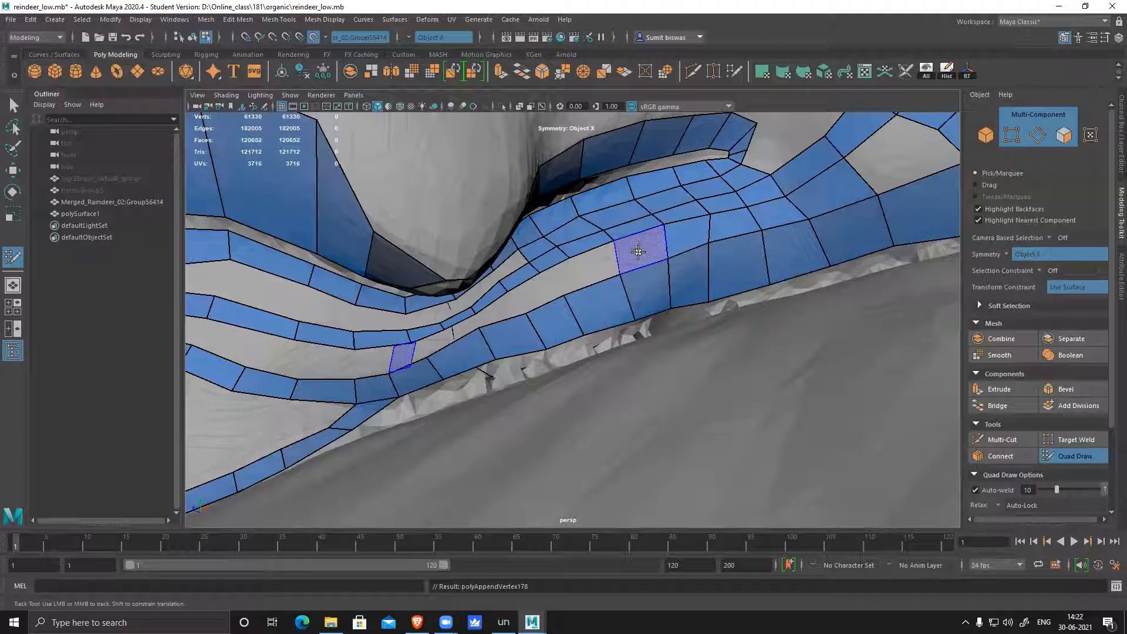
shift+click(639, 251)
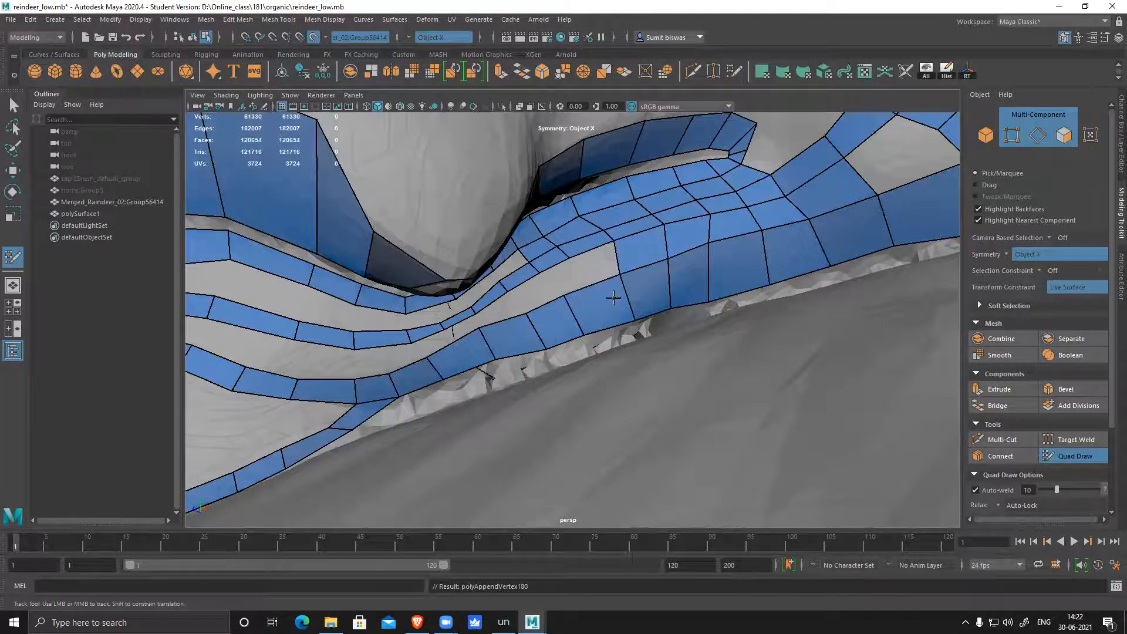
shift+click(614, 296)
alt+drag(614, 297, 612, 282)
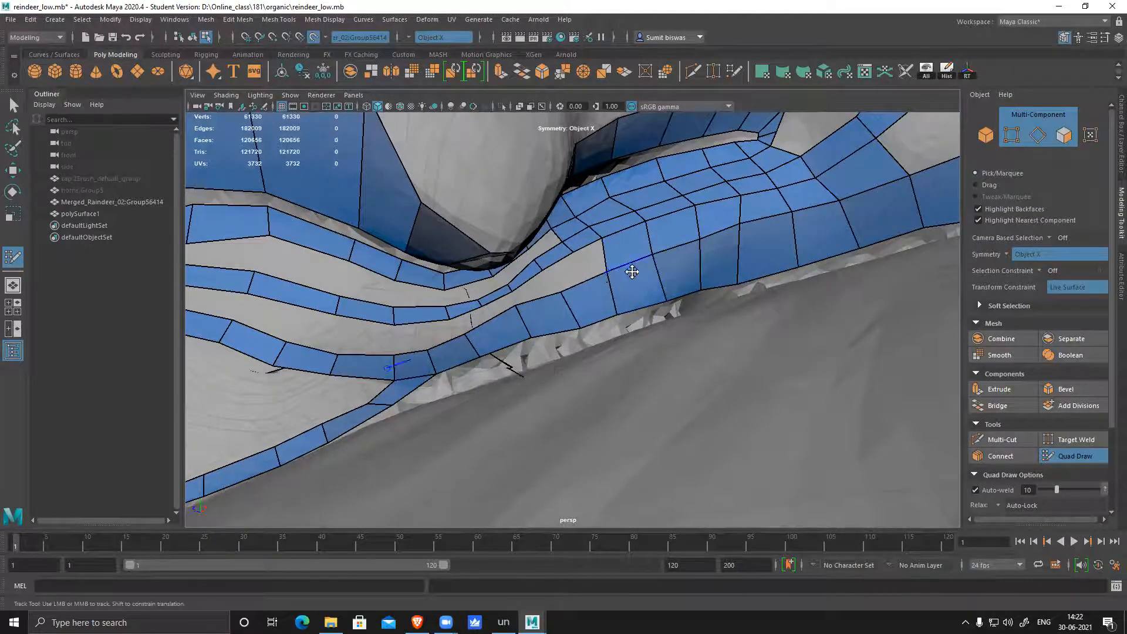
- Fill the narrow gap between the two lip strips around the mouth corner with quads, shifting one vertex of the upper strip
alt+middle_drag(632, 272, 646, 280)
alt+right_drag(646, 280, 662, 281)
alt+drag(623, 247, 609, 234)
alt+right_drag(609, 235, 656, 265)
shift+click(589, 205)
shift+click(541, 235)
shift+click(480, 265)
drag(431, 268, 466, 265)
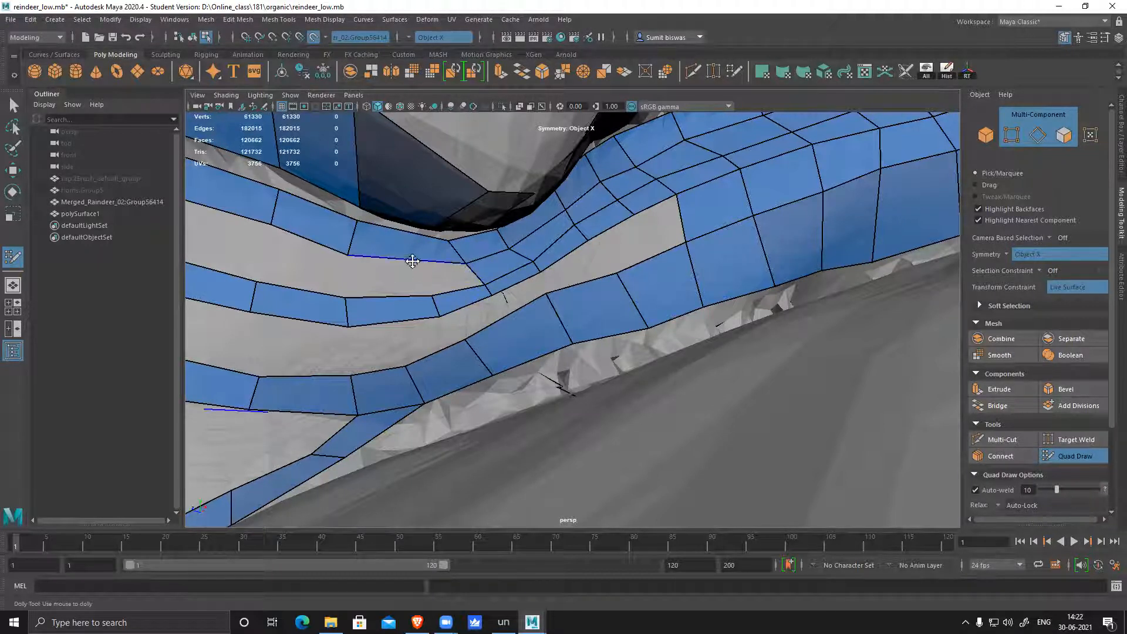
shift+click(461, 286)
shift+click(420, 275)
- Continue the row of quads between the two lower-lip strips forward to the centre of the chin
alt+middle_drag(470, 305, 617, 352)
shift+click(464, 307)
shift+click(380, 285)
alt+middle_drag(347, 310, 486, 312)
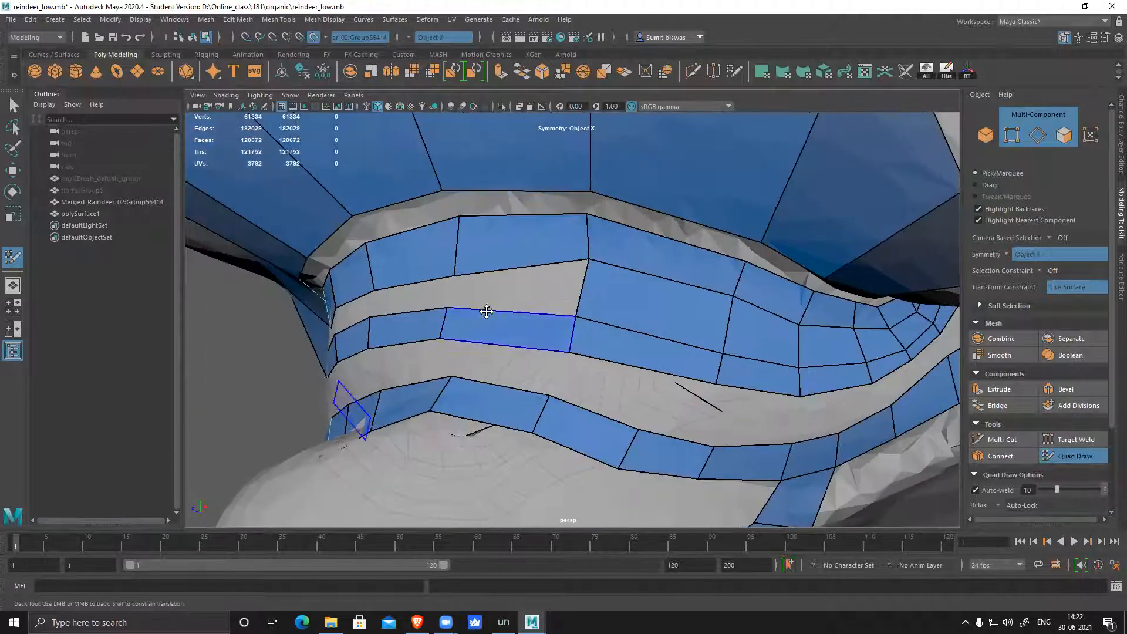
shift+click(511, 293)
mouse_move(659, 335)
alt+mouse_down()
mouse_move(495, 322)
mouse_move(526, 323)
alt+mouse_up()
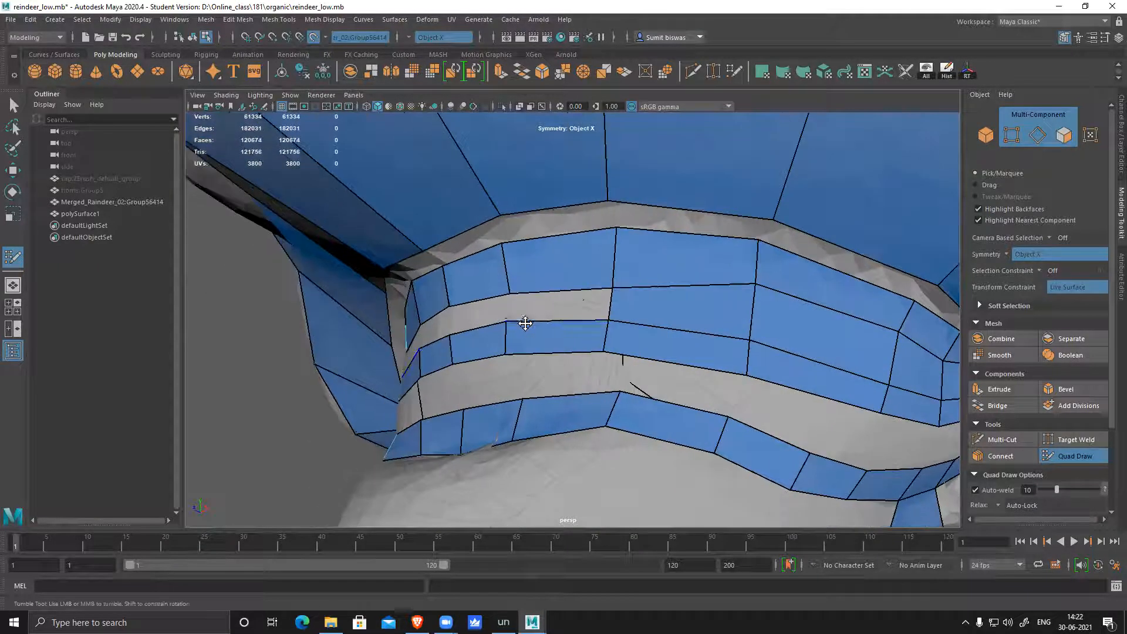
shift+click(530, 313)
shift+click(470, 320)
- Insert an edge loop through the jaw band below the mouth corner and fill the opening above it with three quads
scroll(672, 364, down, 1)
scroll(672, 365, down, 5)
mouse_move(595, 358)
alt+mouse_down()
mouse_move(602, 337)
mouse_move(597, 370)
alt+mouse_up()
scroll(607, 379, down, 2)
scroll(611, 381, up, 6)
alt+middle_drag(611, 381, 651, 398)
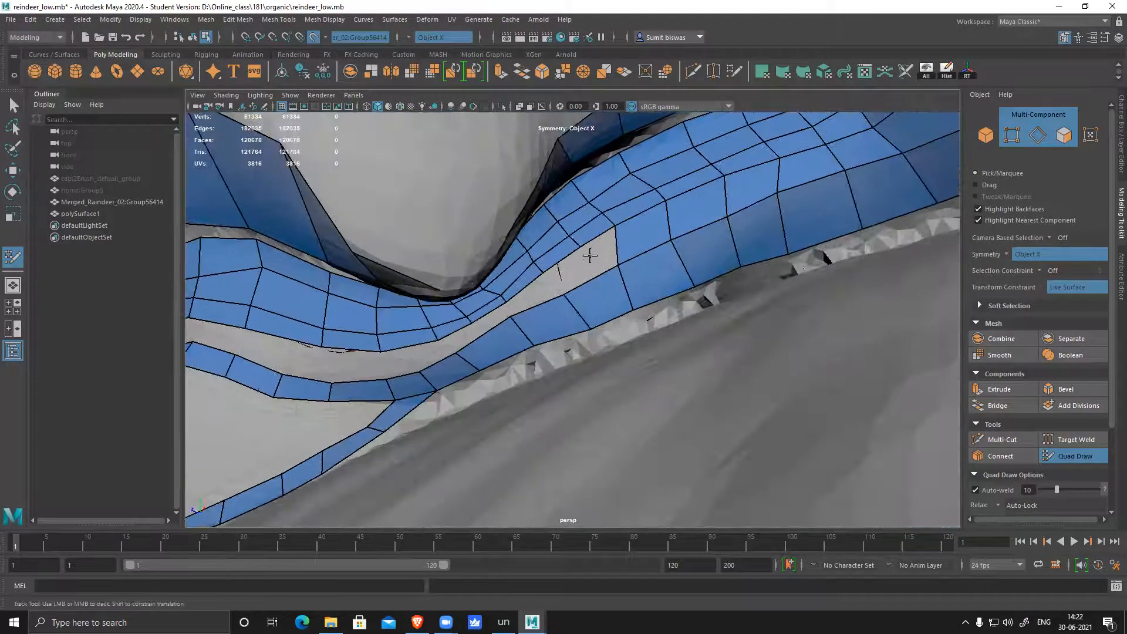
scroll(616, 288, up, 3)
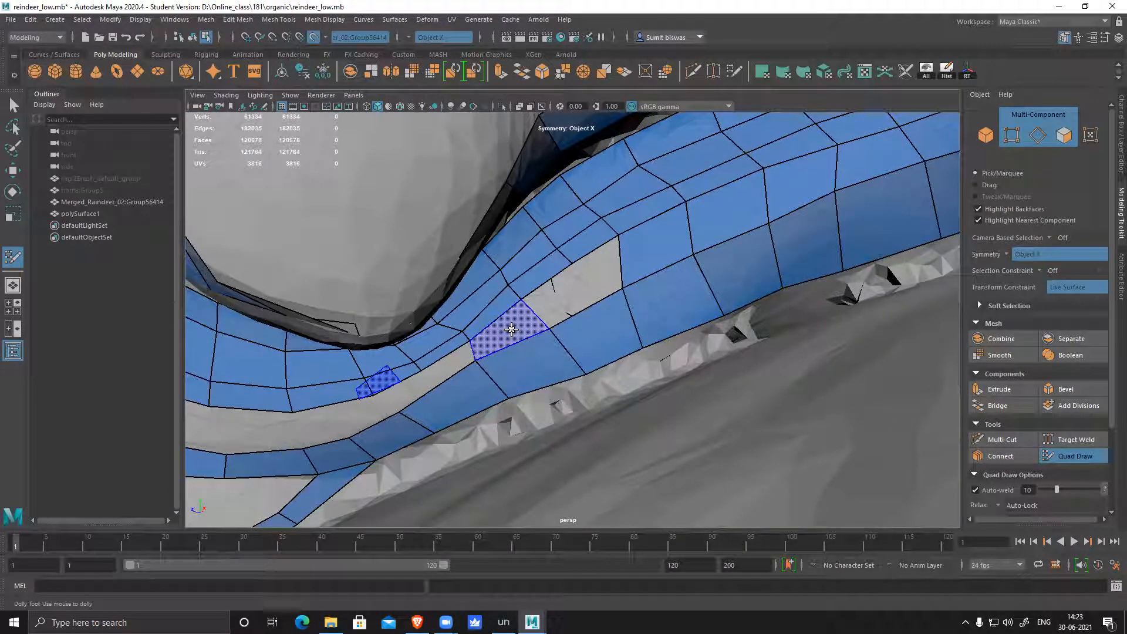
shift+click(511, 330)
ctrl+click(589, 309)
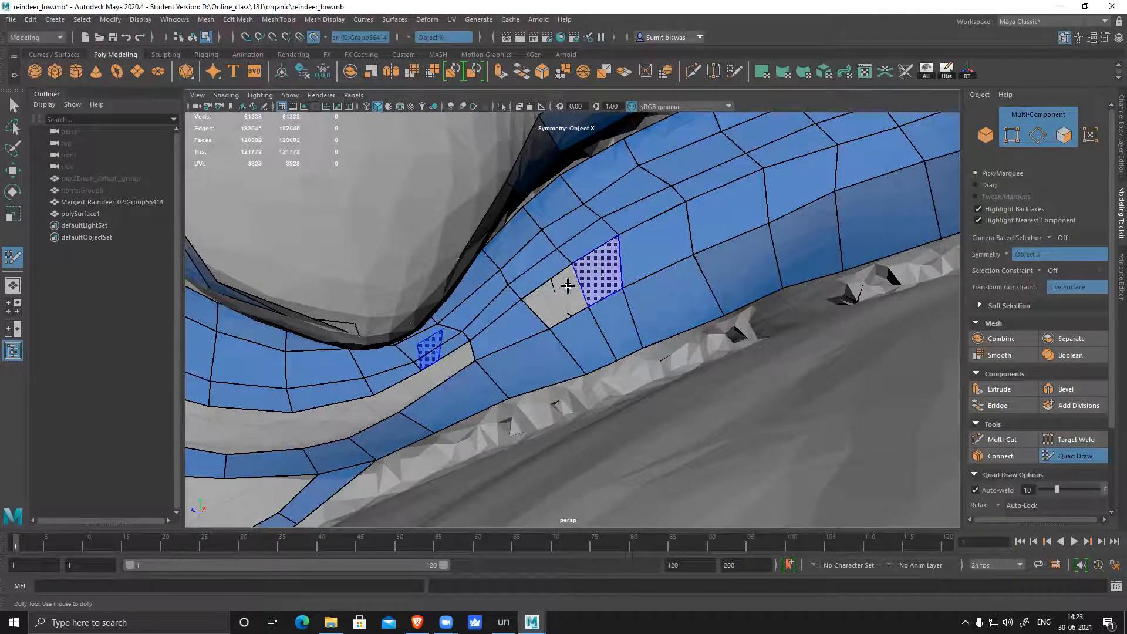
shift+click(598, 275)
shift+click(560, 299)
- Extend the fill between lip strip and jaw band forward, undoing one misfit quad and inserting an edge loop through the lip strips
alt+middle_drag(607, 332, 726, 283)
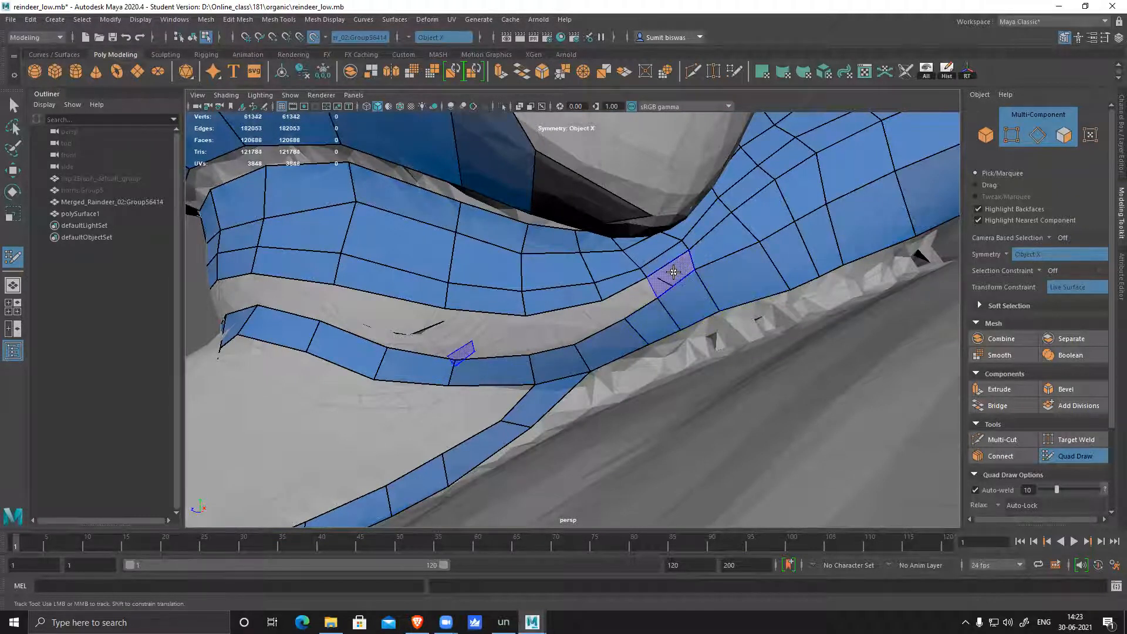
shift+click(630, 303)
shift+click(630, 304)
shift+click(595, 320)
key(ctrl+z)
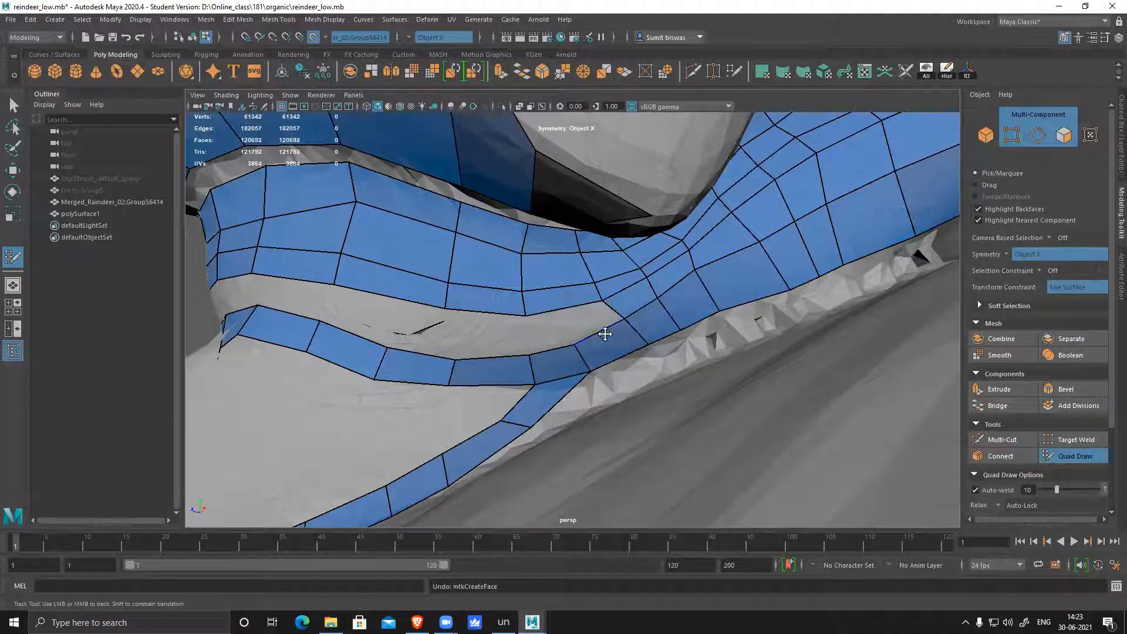
ctrl+click(562, 308)
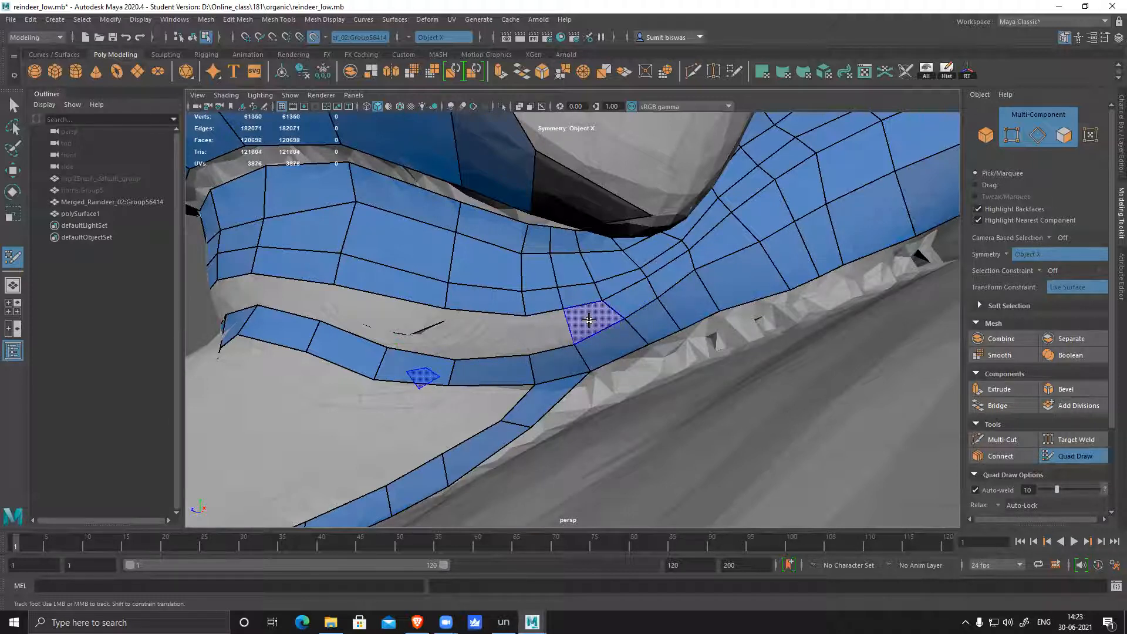
shift+click(555, 333)
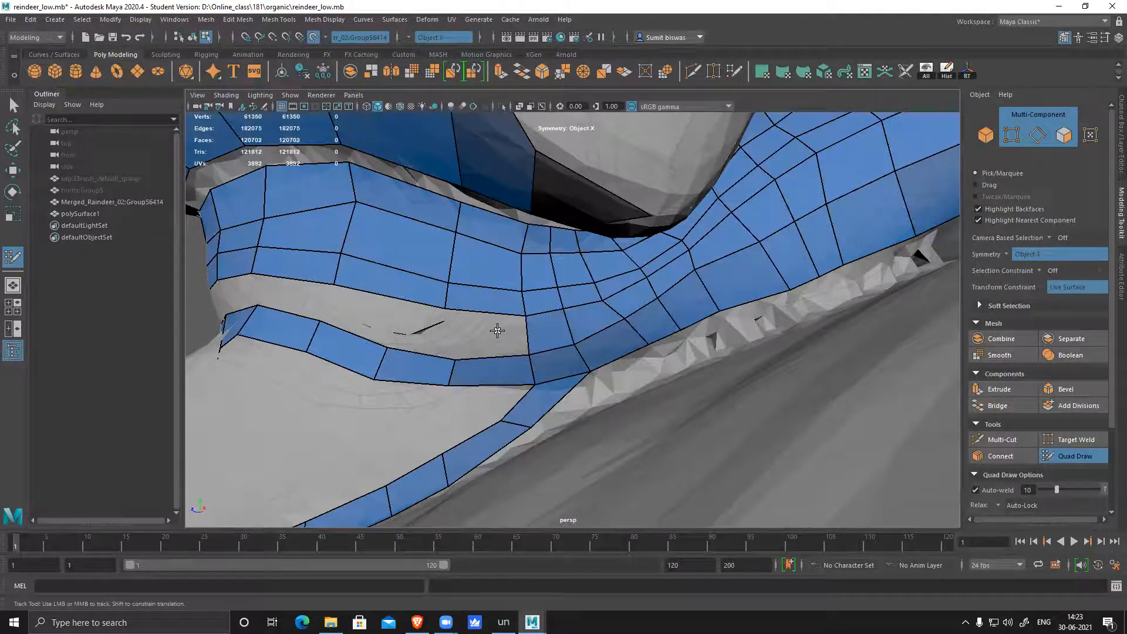
- Insert another edge loop through the lower-lip strips and fill the remaining gap above the jaw band to the chin's centre
ctrl+click(406, 305)
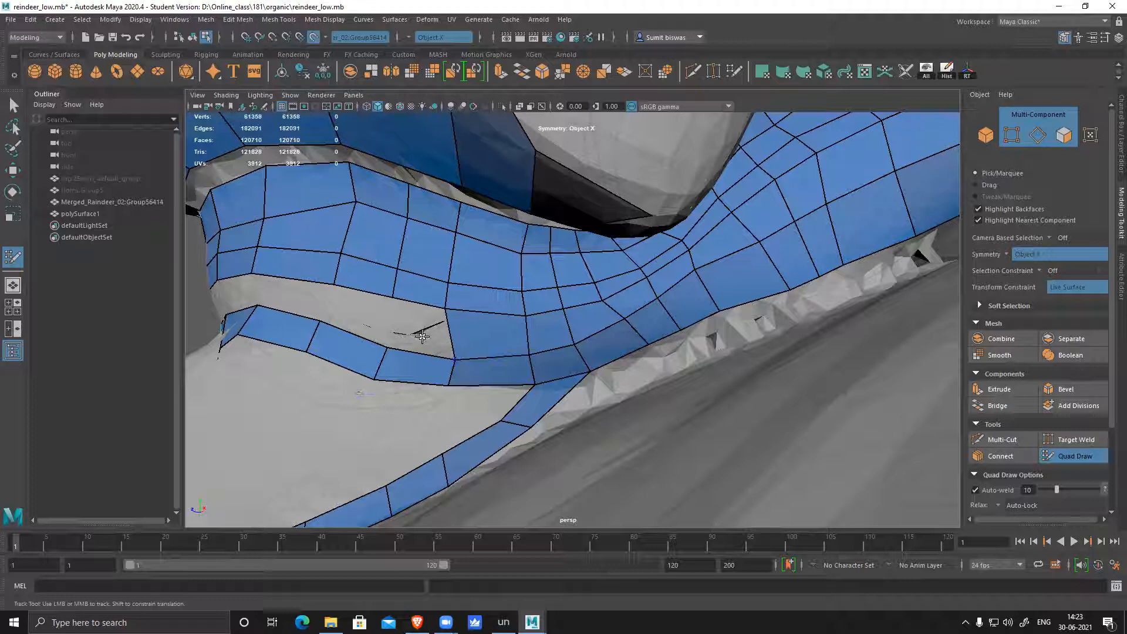
shift+click(422, 336)
shift+click(361, 311)
alt+middle_drag(444, 330, 587, 348)
shift+click(456, 314)
alt+right_drag(710, 357, 596, 340)
alt+drag(596, 340, 661, 346)
alt+middle_drag(661, 346, 594, 334)
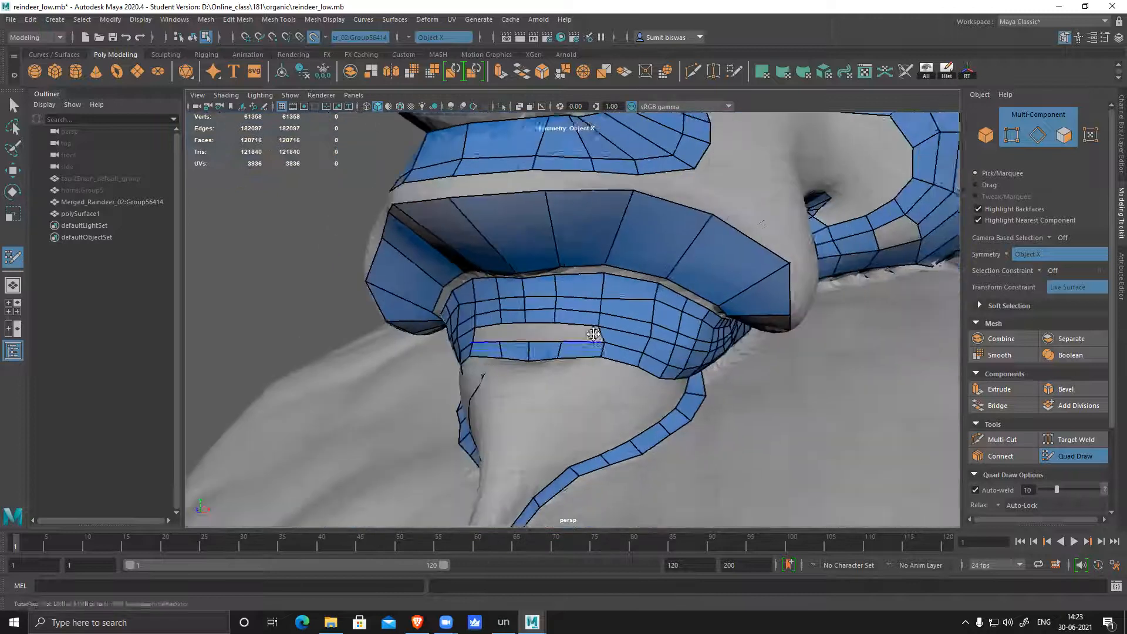
alt+right_drag(593, 334, 640, 392)
shift+click(599, 347)
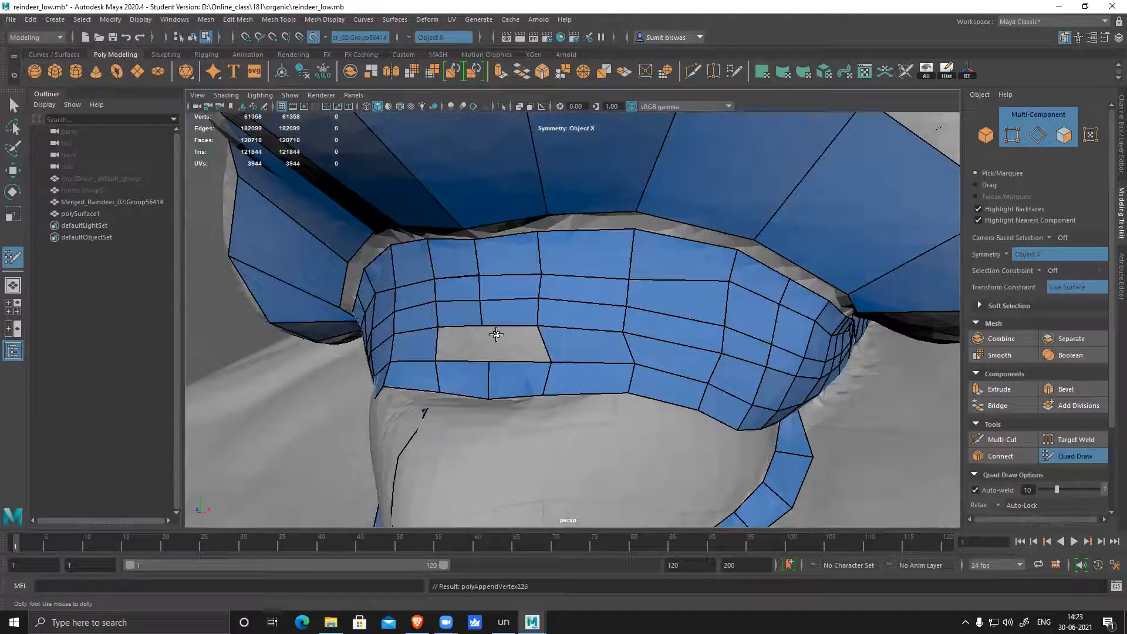
shift+click(508, 340)
- Insert an edge loop through the cheek and lip rows and close the remaining hole above the jaw band with quads
alt+right_drag(767, 383, 276, 307)
alt+drag(276, 308, 511, 364)
alt+right_drag(692, 378, 869, 394)
alt+middle_drag(599, 300, 568, 333)
alt+right_drag(567, 333, 588, 298)
ctrl+click(585, 279)
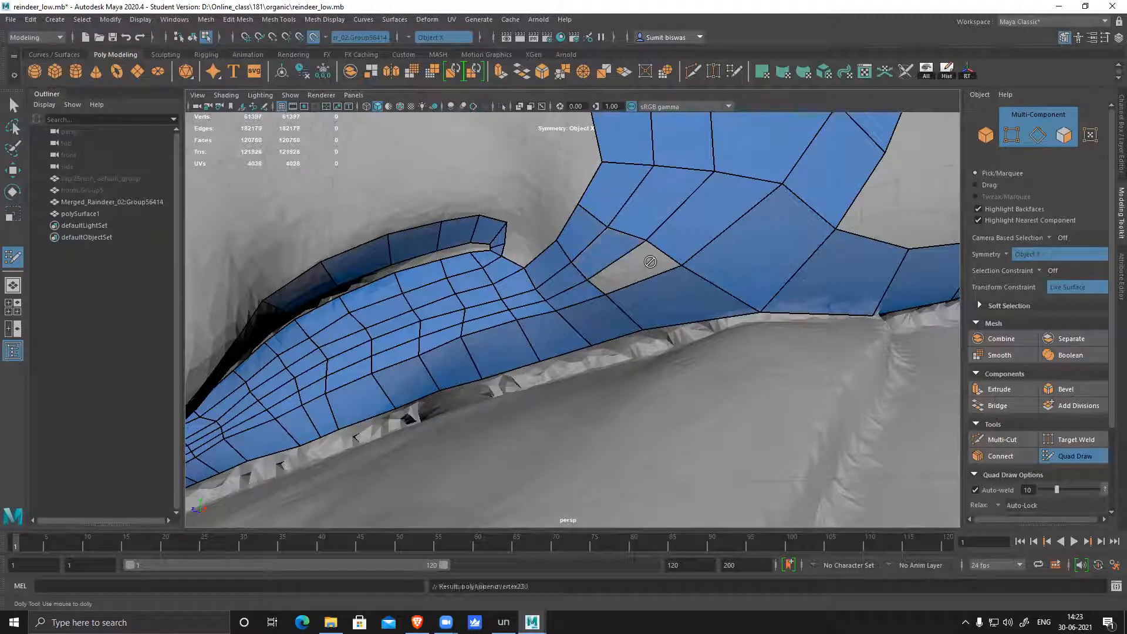
mouse_move(637, 289)
alt+mouse_down()
mouse_move(685, 305)
mouse_move(693, 254)
alt+mouse_up()
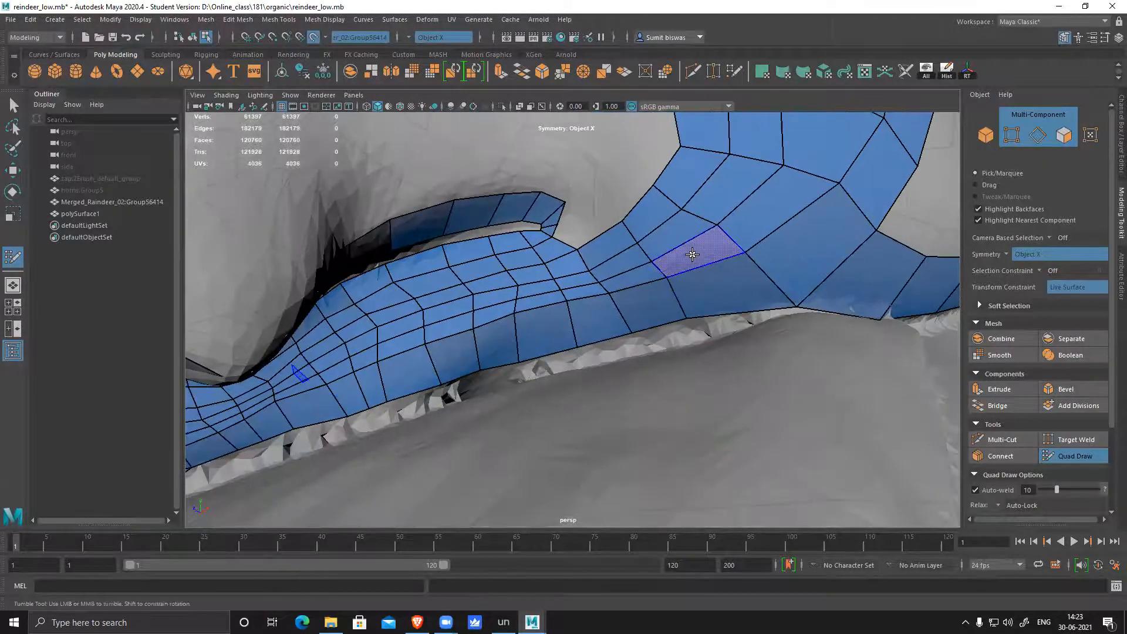
shift+click(713, 260)
- Fill the gap between the strip under the nose and the upper-lip band with quads from the centre outward
alt+right_drag(713, 259, 646, 305)
alt+drag(646, 305, 599, 345)
alt+right_drag(599, 345, 597, 270)
alt+drag(597, 270, 554, 288)
alt+middle_drag(554, 287, 634, 275)
alt+right_drag(634, 275, 672, 282)
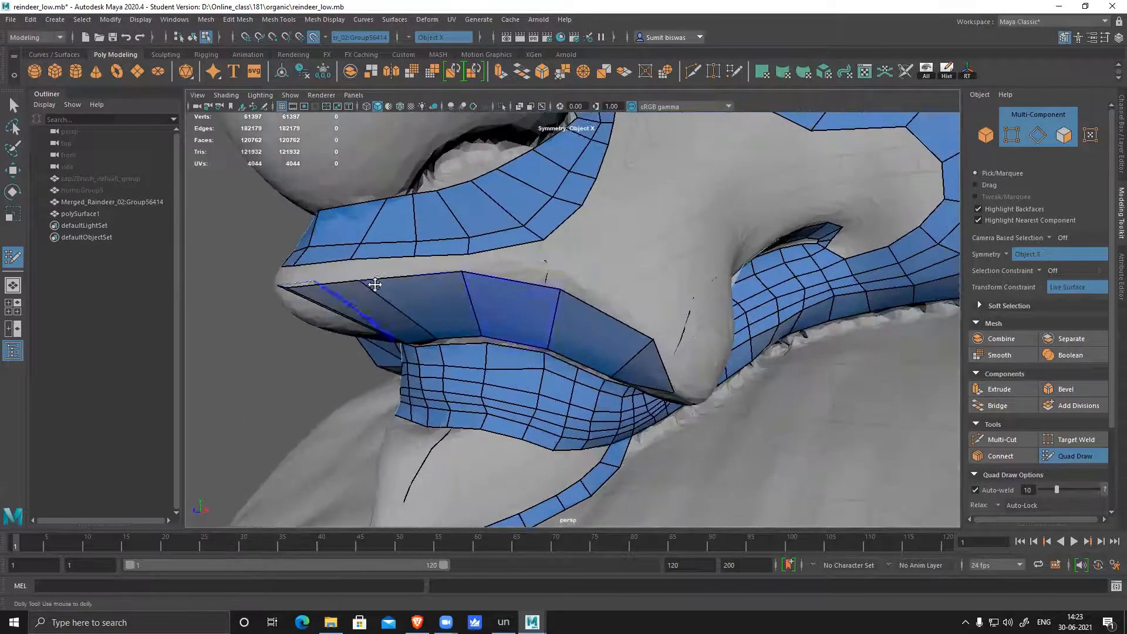
mouse_move(352, 267)
alt+mouse_down()
mouse_move(473, 302)
mouse_move(615, 276)
alt+mouse_up()
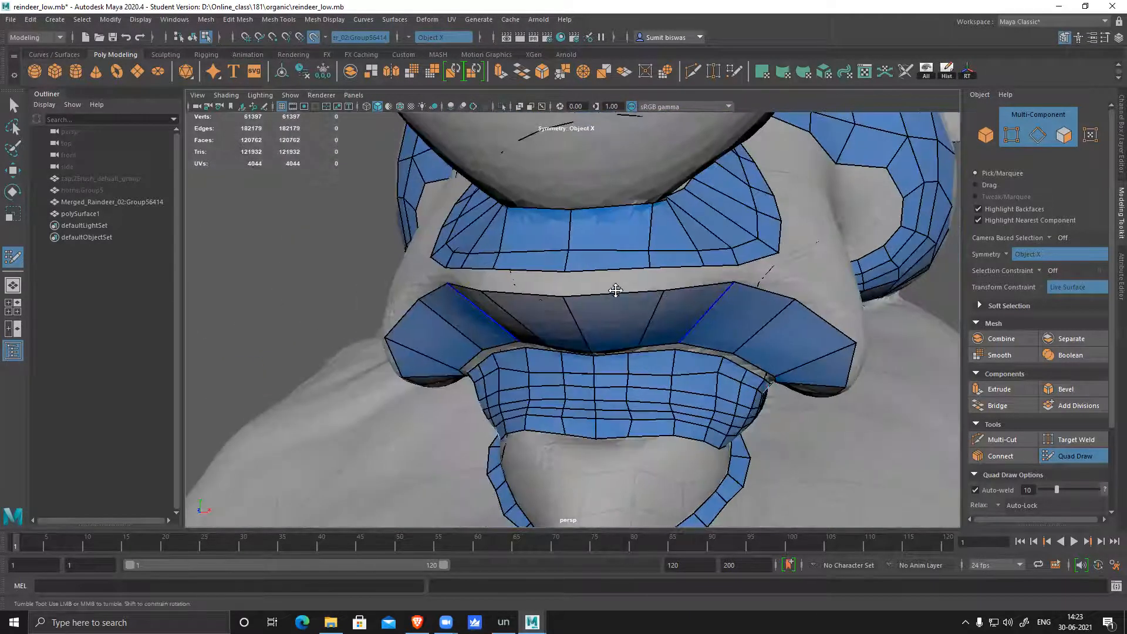
shift+click(615, 276)
shift+click(704, 297)
- Insert an edge loop through the upper lip beside the centre and pull its stray top vertices back to the nose edge
alt+drag(745, 307, 621, 241)
ctrl+click(623, 236)
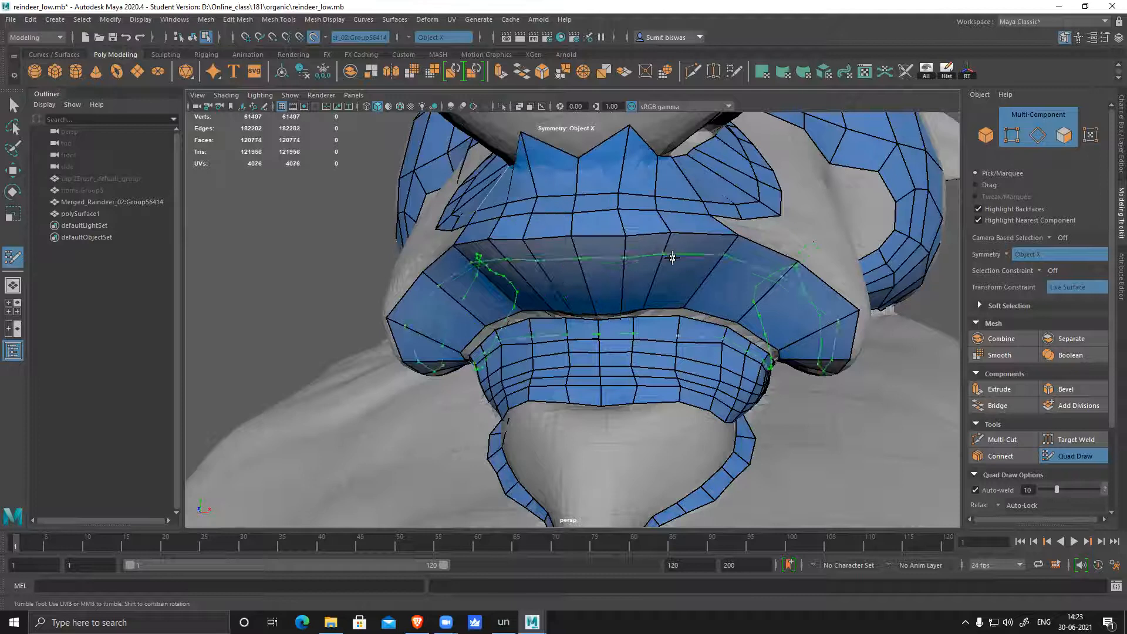
mouse_move(629, 132)
shift+mouse_down()
mouse_move(593, 165)
mouse_move(562, 168)
mouse_move(580, 174)
mouse_move(541, 170)
shift+mouse_up()
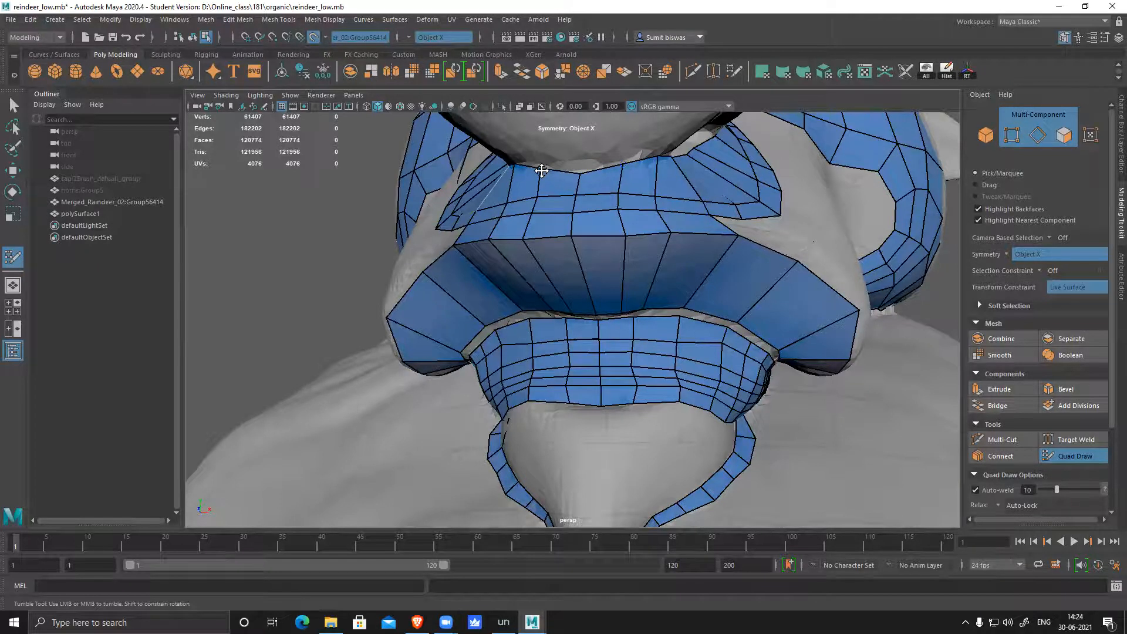
- Insert another edge loop farther along the upper lip, then move its top vertex to the nose edge and adjust the lip vertex
alt+drag(701, 241, 671, 245)
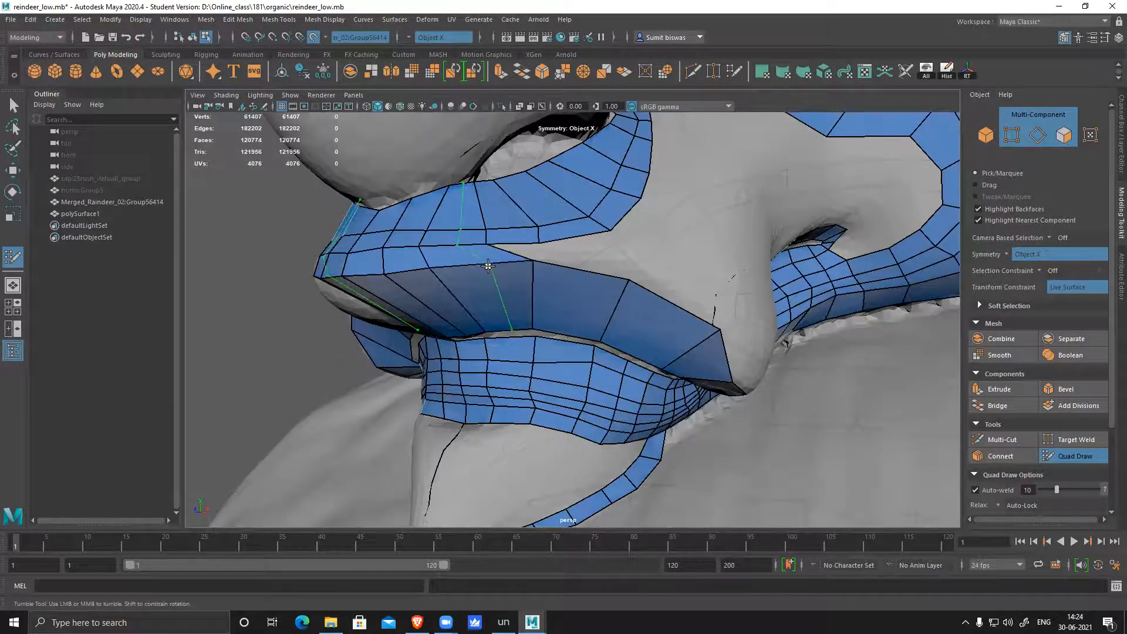
ctrl+click(523, 257)
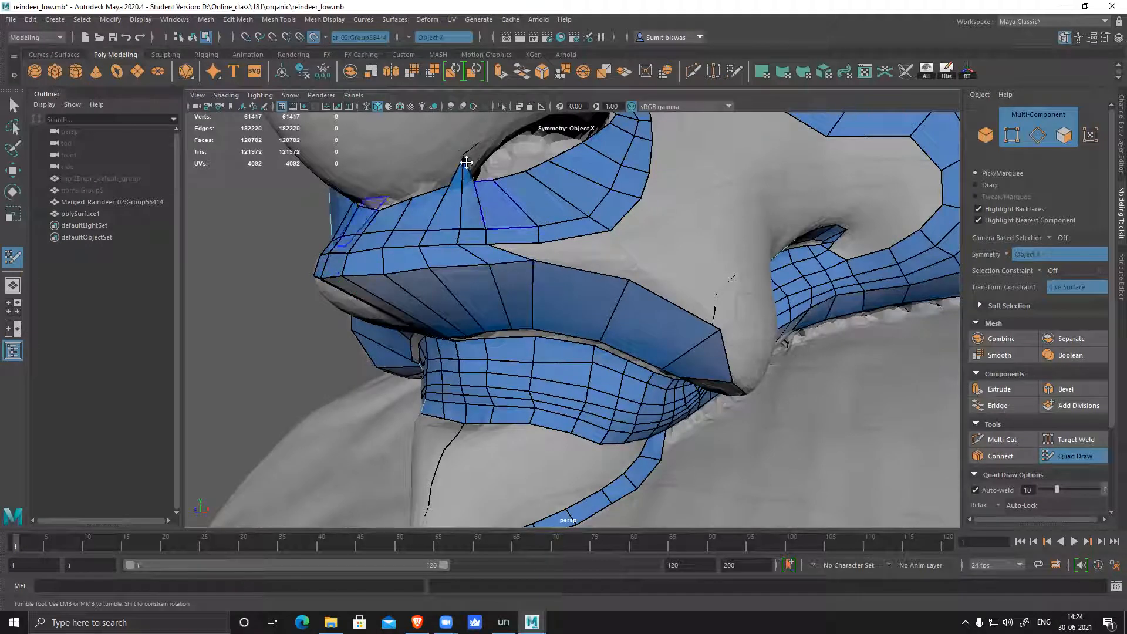
drag(464, 157, 462, 181)
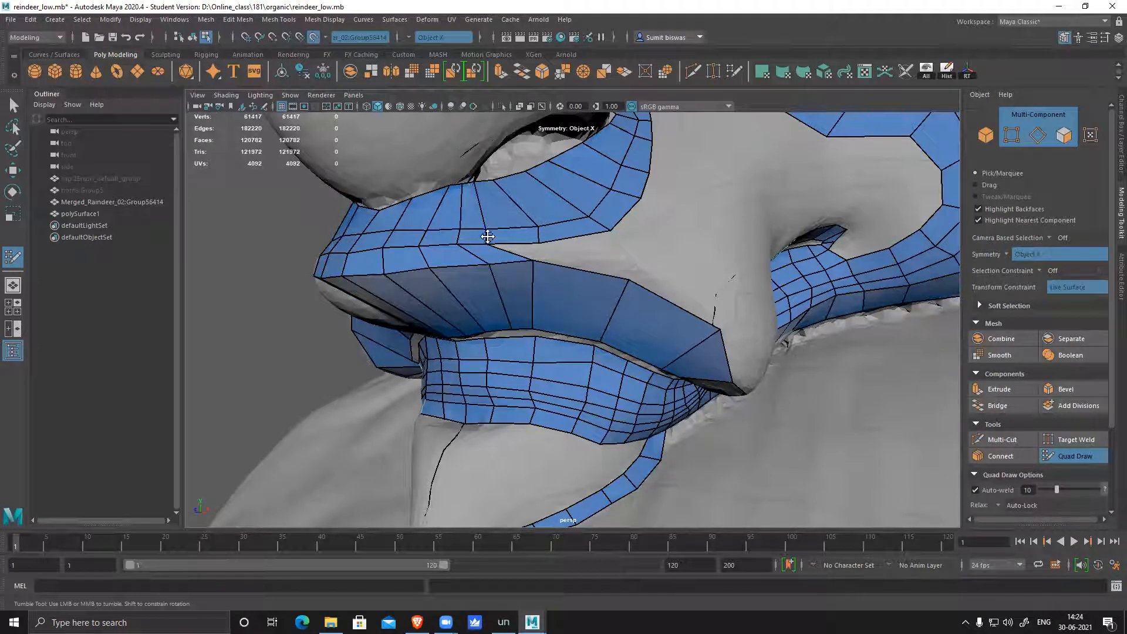
drag(530, 259, 526, 259)
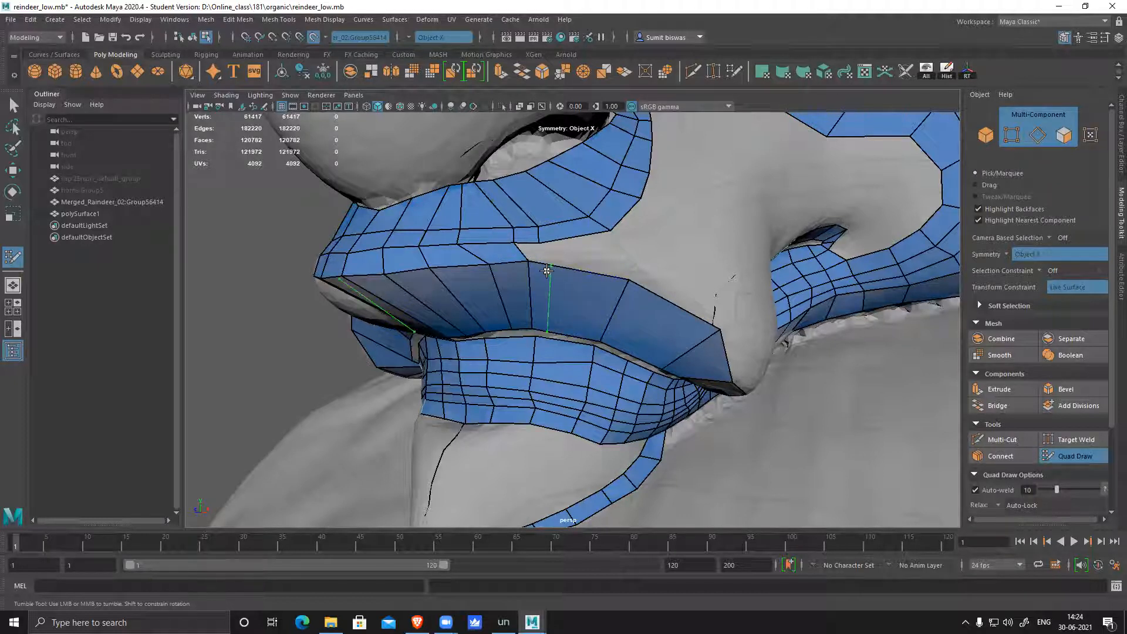
- Insert an edge loop in the side of the upper-lip band and fill two quads joining it to the nostril strip
ctrl+click(598, 286)
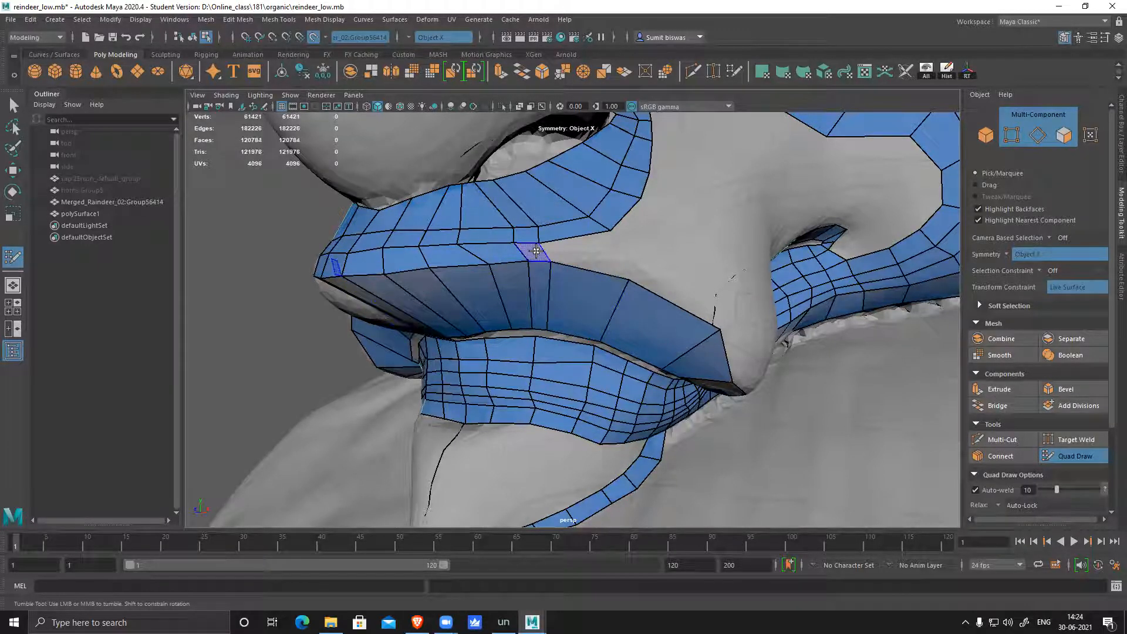
shift+click(643, 272)
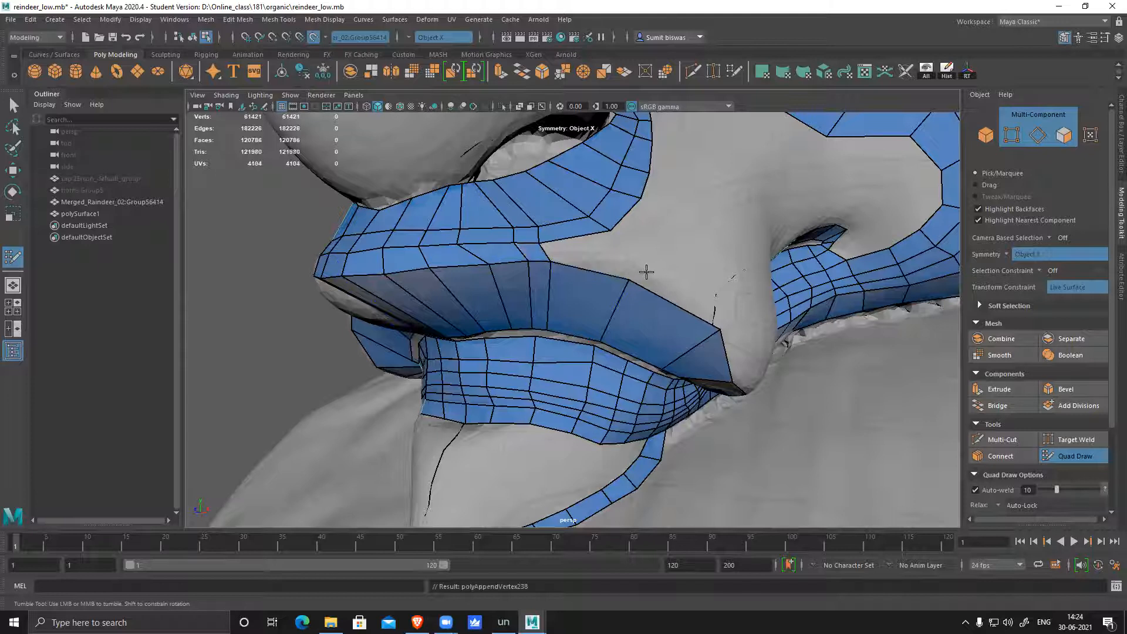
shift+click(708, 281)
- Place a new point on the side of the muzzle and fill two quads along the upper-lip band toward the mouth corner
mouse_move(708, 281)
alt+mouse_down()
mouse_move(571, 251)
mouse_move(609, 266)
mouse_move(576, 262)
mouse_move(599, 294)
mouse_move(578, 292)
mouse_move(560, 271)
alt+mouse_up()
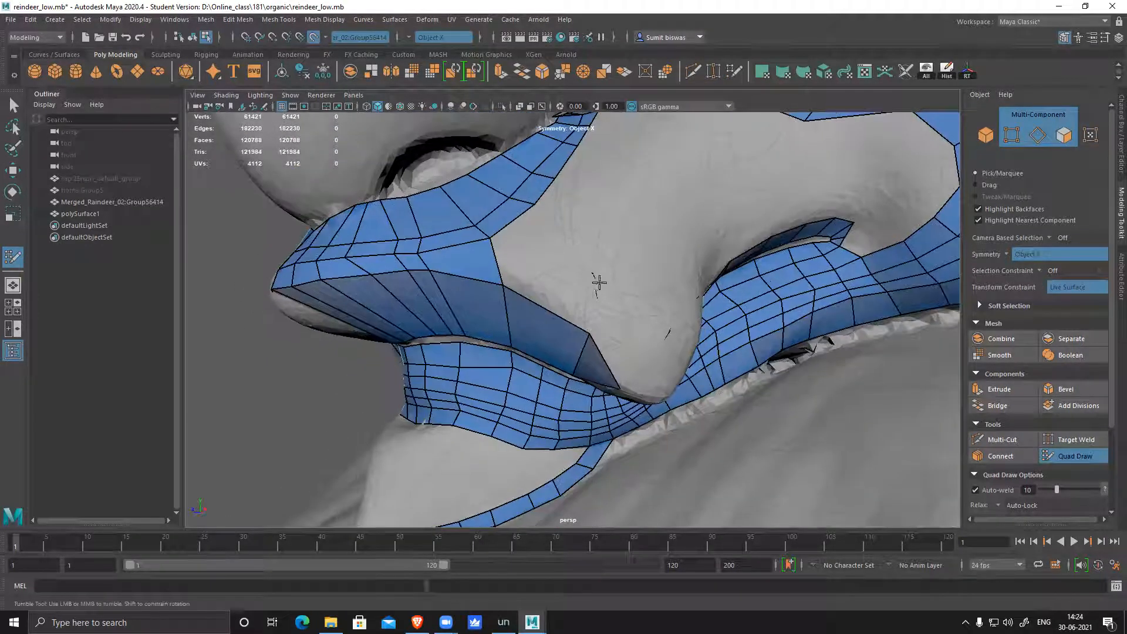
key(shift)
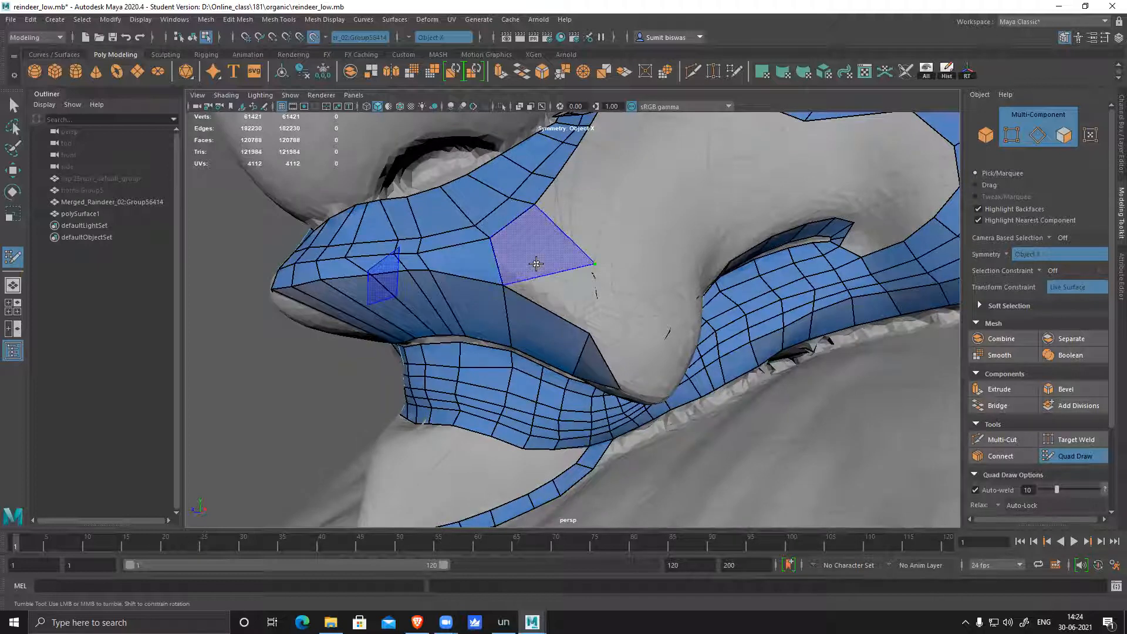
shift+click(560, 286)
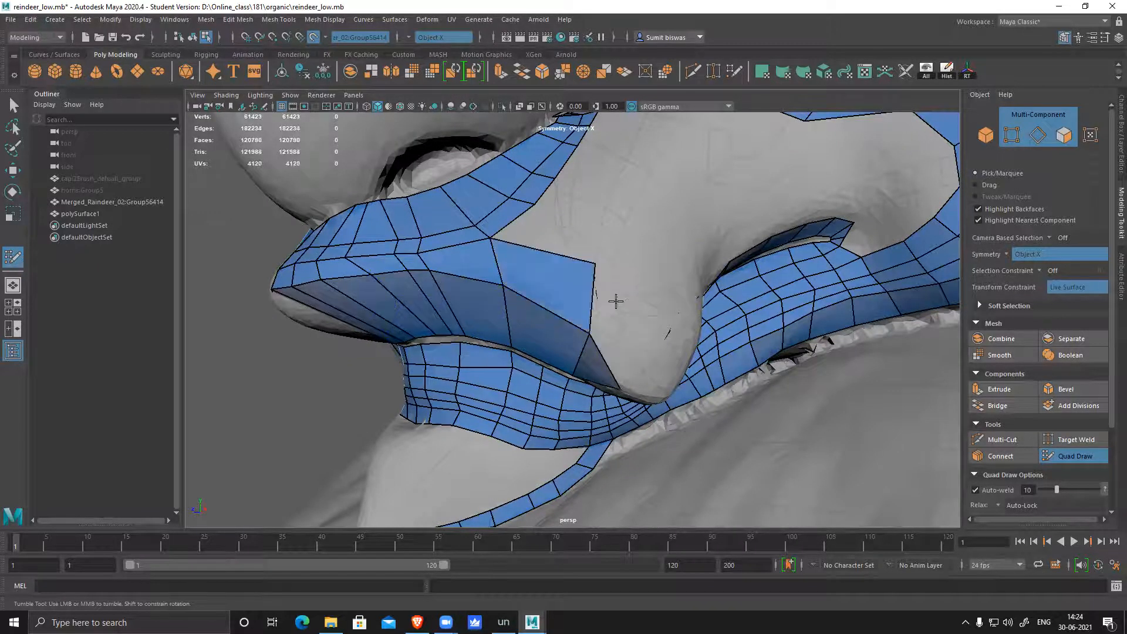
alt+drag(614, 297, 565, 288)
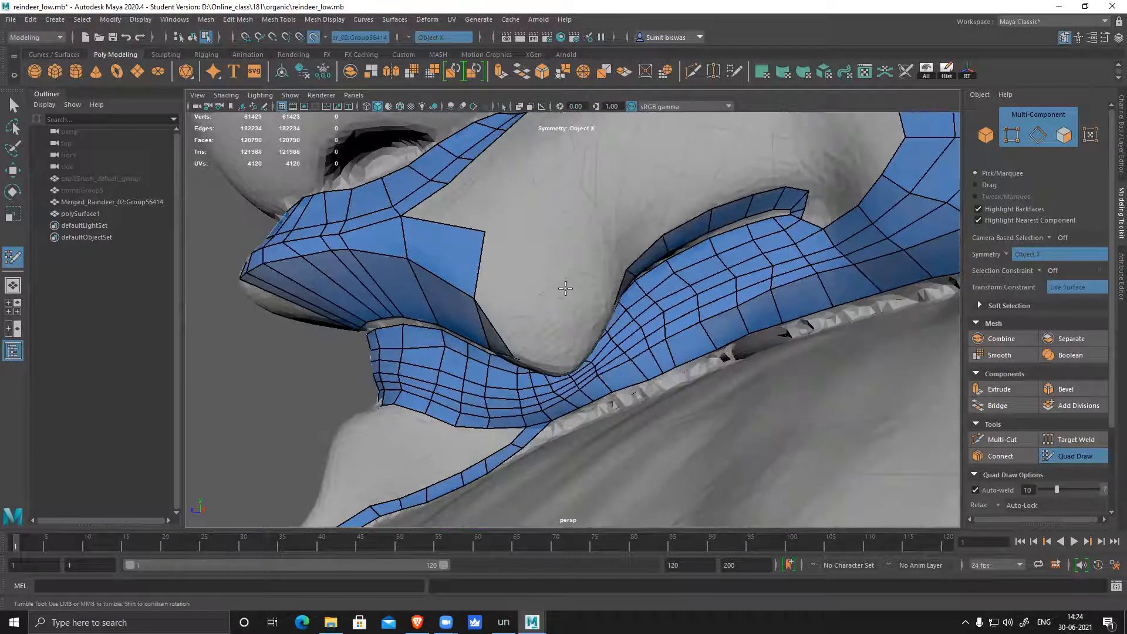
shift+click(509, 291)
alt+right_drag(717, 322, 620, 297)
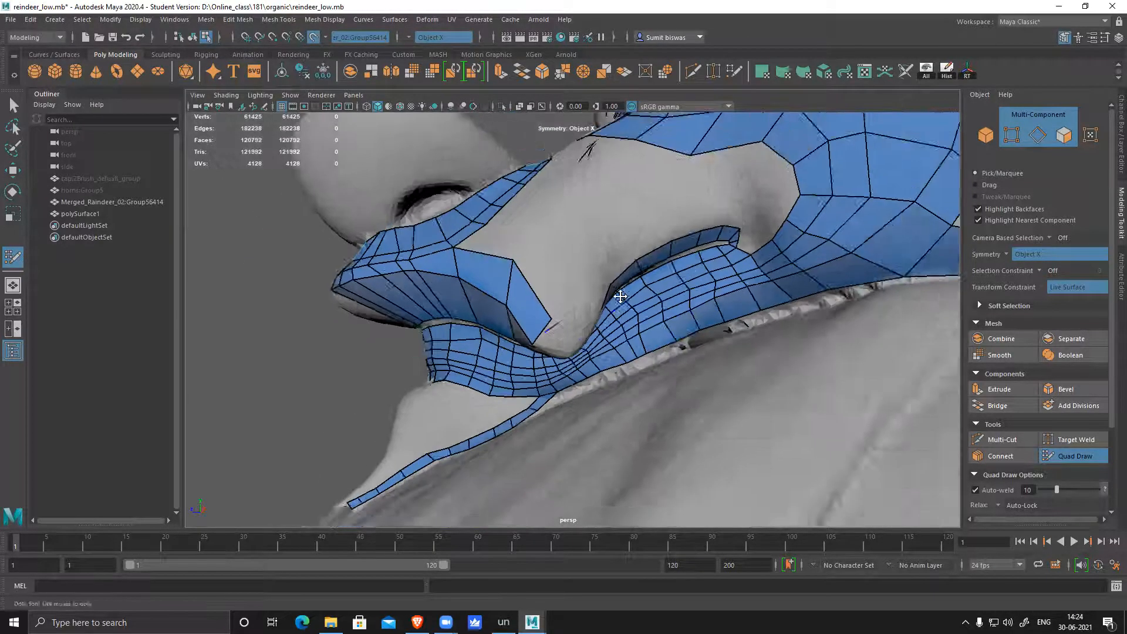
- Place two points beside the nose-side strip, fill two quads along the upper lip, and reposition a vertex on their outer border
alt+drag(620, 297, 625, 233)
alt+right_drag(599, 270, 666, 293)
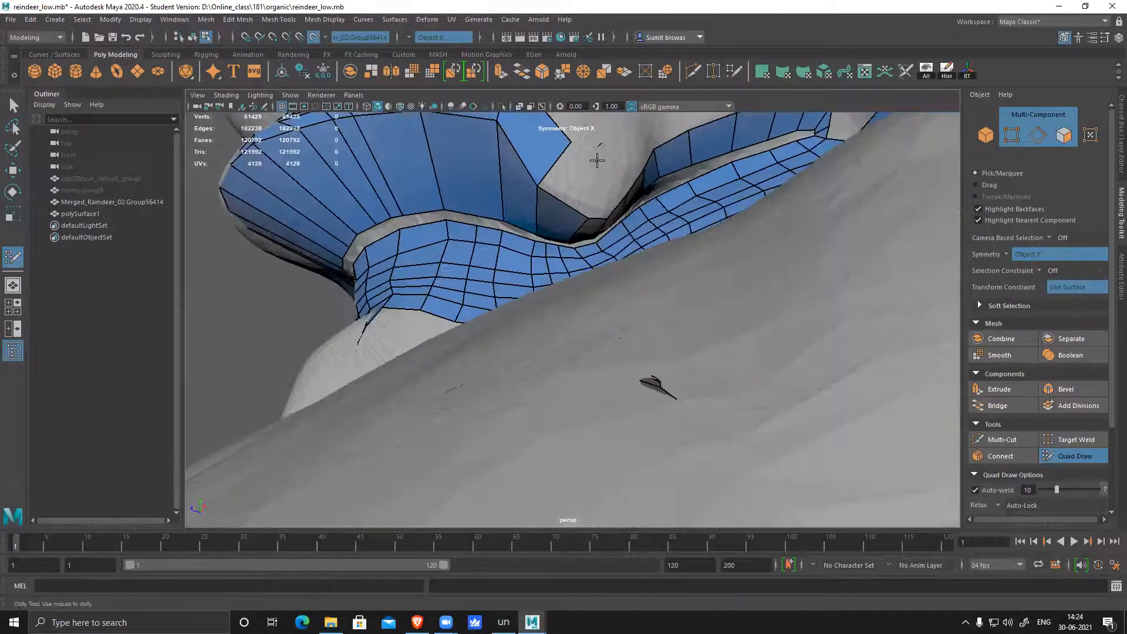
click(597, 162)
shift+click(613, 188)
mouse_move(662, 211)
alt+mouse_down()
mouse_move(554, 194)
mouse_move(603, 209)
alt+mouse_up()
alt+right_drag(603, 209, 522, 253)
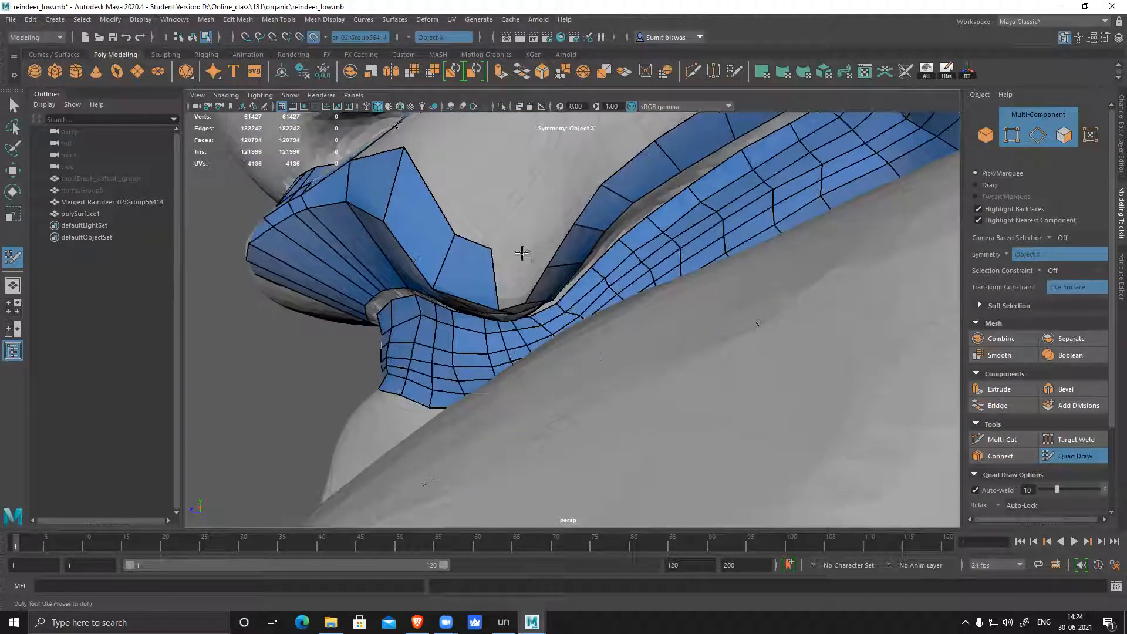
click(518, 245)
shift+click(507, 282)
drag(483, 246, 441, 224)
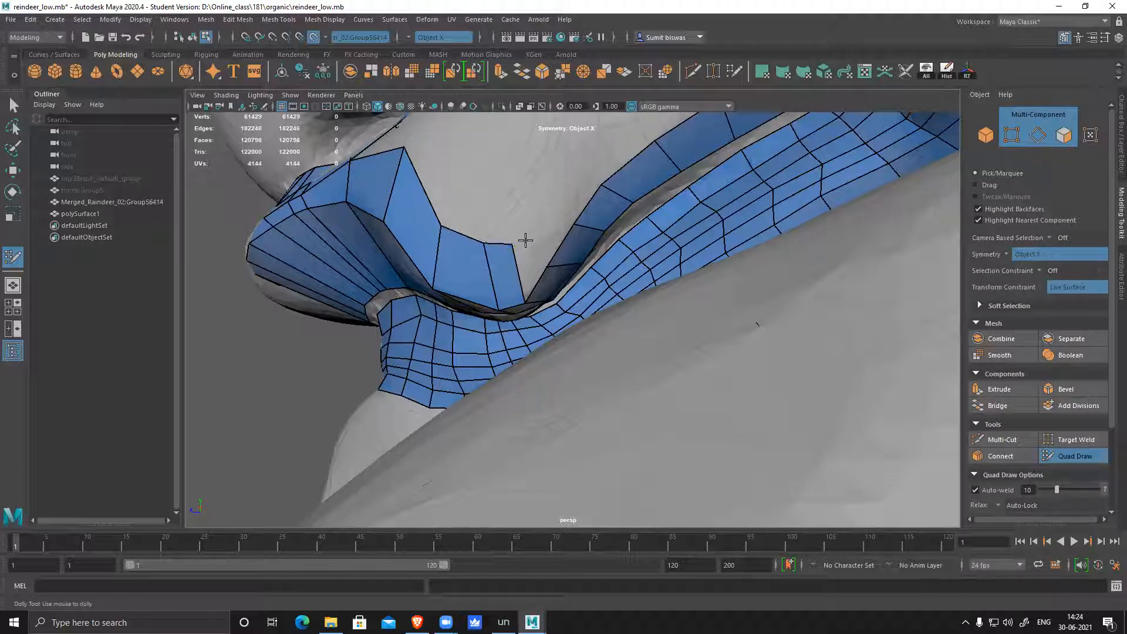
- Fill three more quads along the outer edge of the upper-lip band, starting up its side toward the mouth corner
shift+click(528, 265)
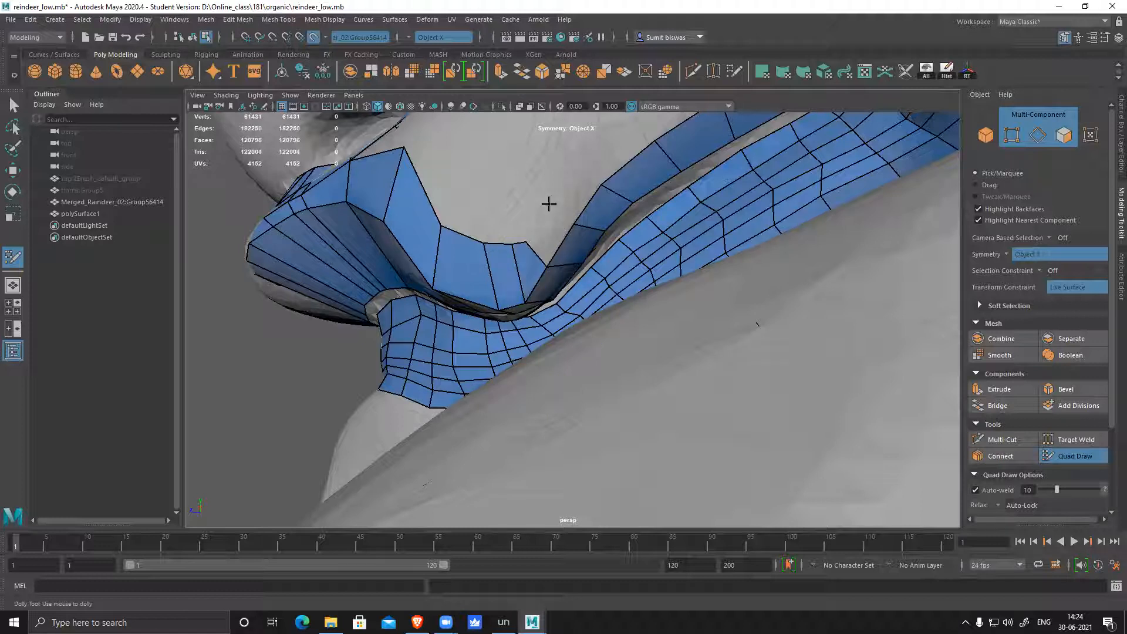
shift+click(581, 160)
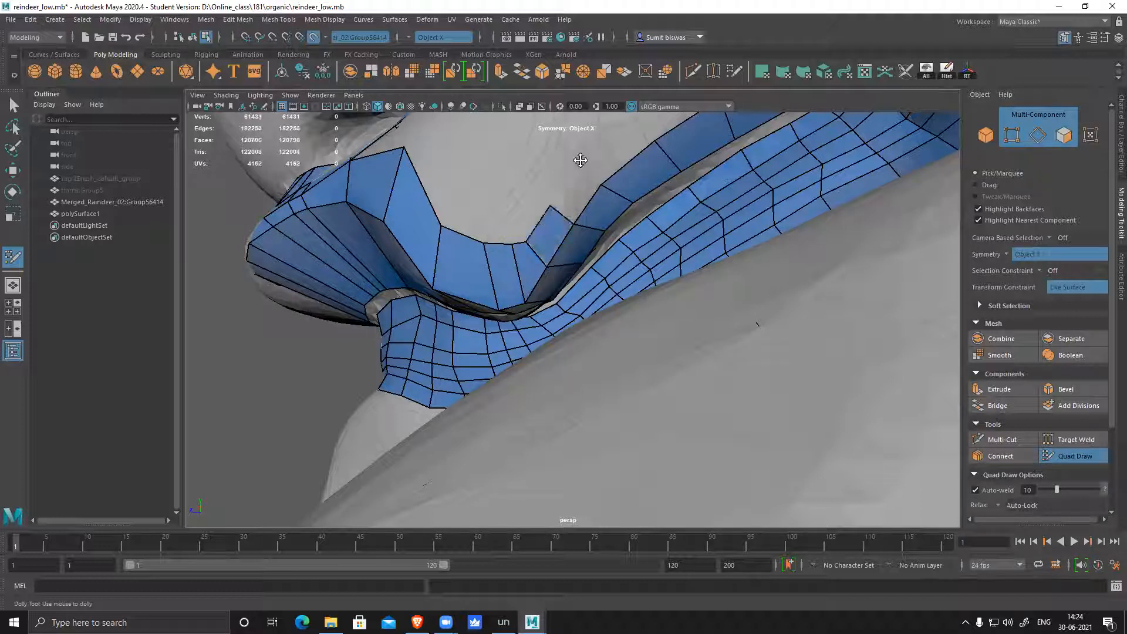
shift+click(574, 188)
- Extend the outer row above the upper-lip band with four quads running toward the mouth corner
alt+drag(651, 204, 645, 172)
alt+middle_drag(646, 171, 611, 273)
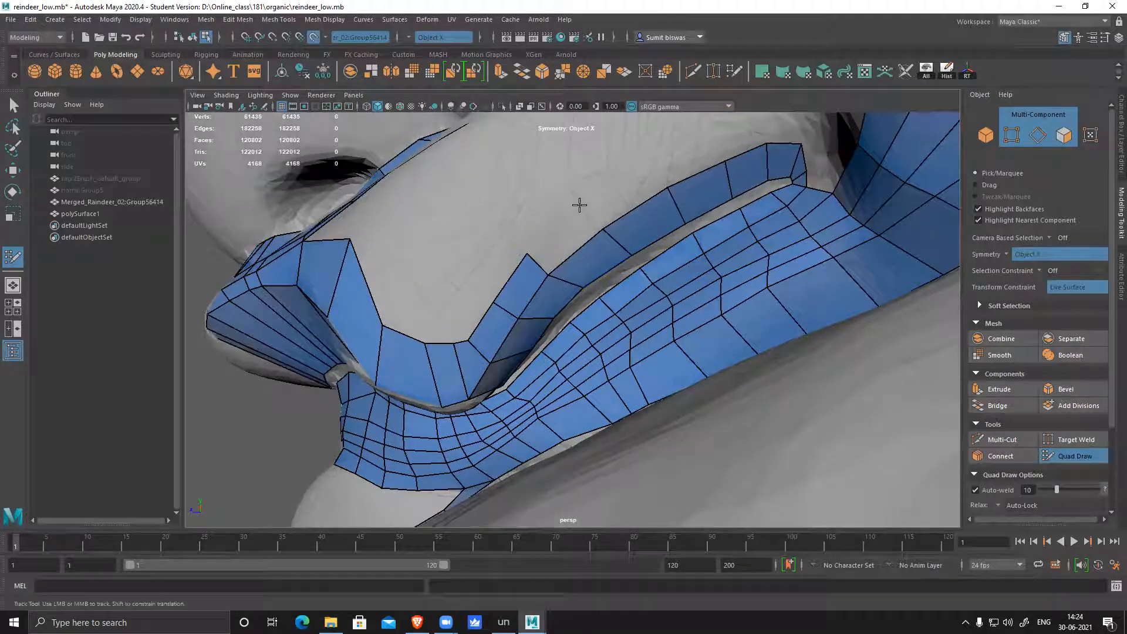
shift+click(667, 185)
click(649, 159)
shift+click(712, 165)
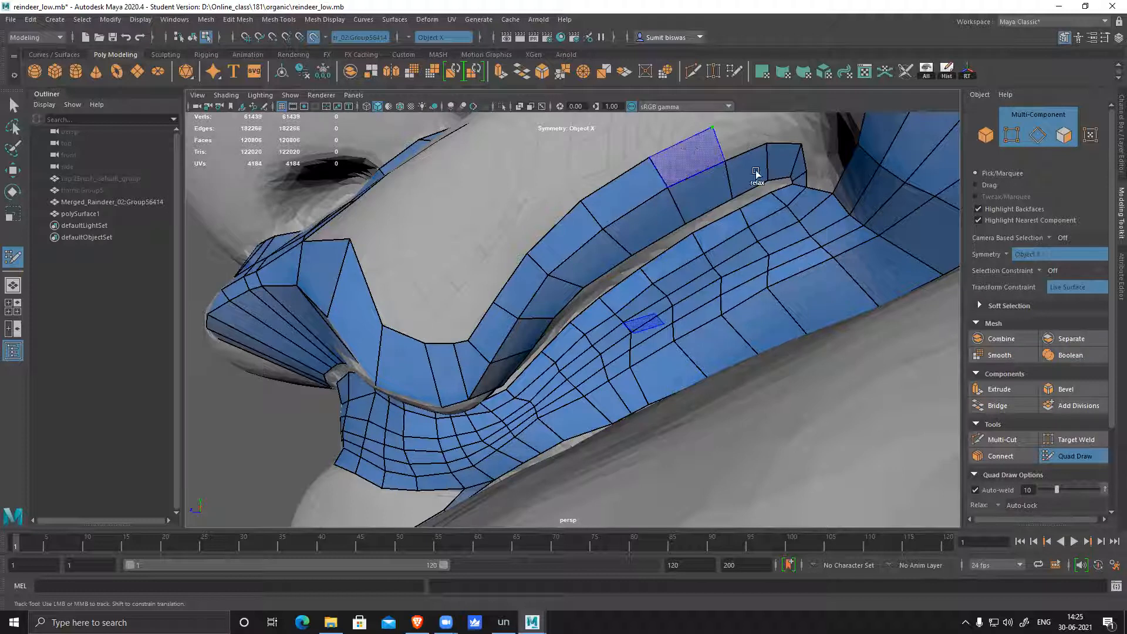
shift+click(693, 164)
click(635, 190)
shift+click(618, 213)
- Wrap the outer row around the end of the upper-lip band with two quads at the mouth corner
alt+right_drag(623, 217, 741, 228)
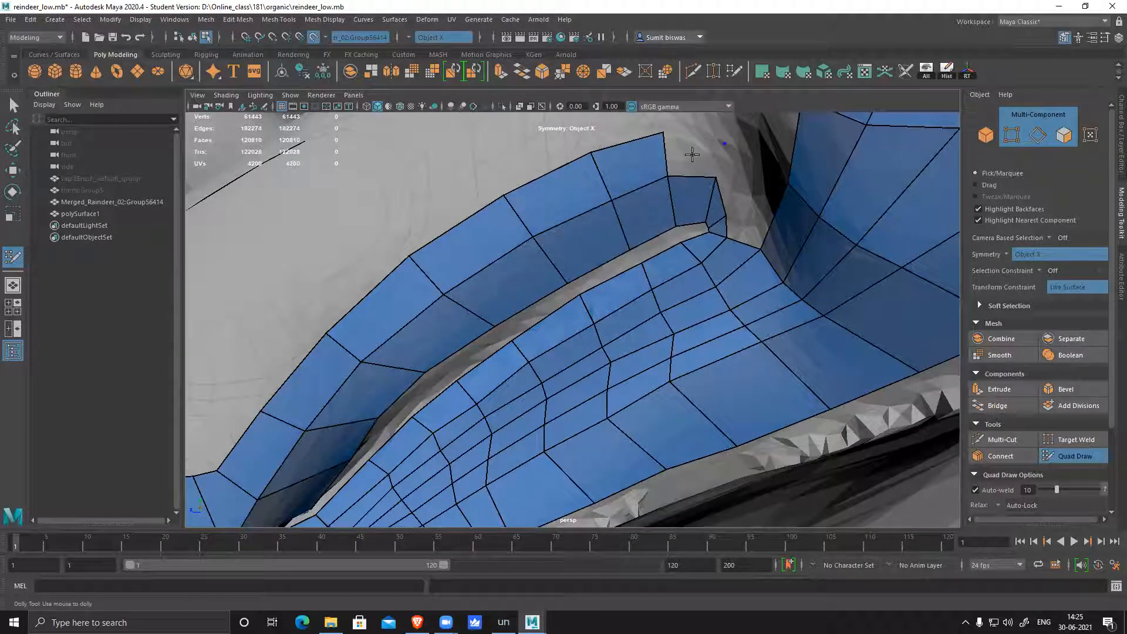
shift+click(754, 203)
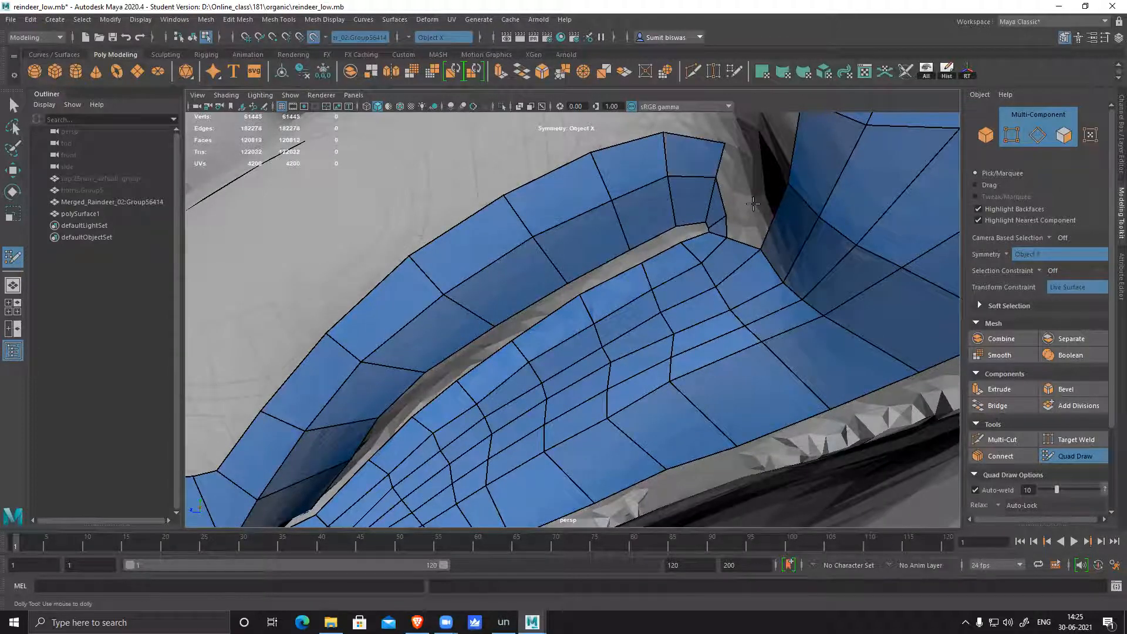
shift+click(790, 225)
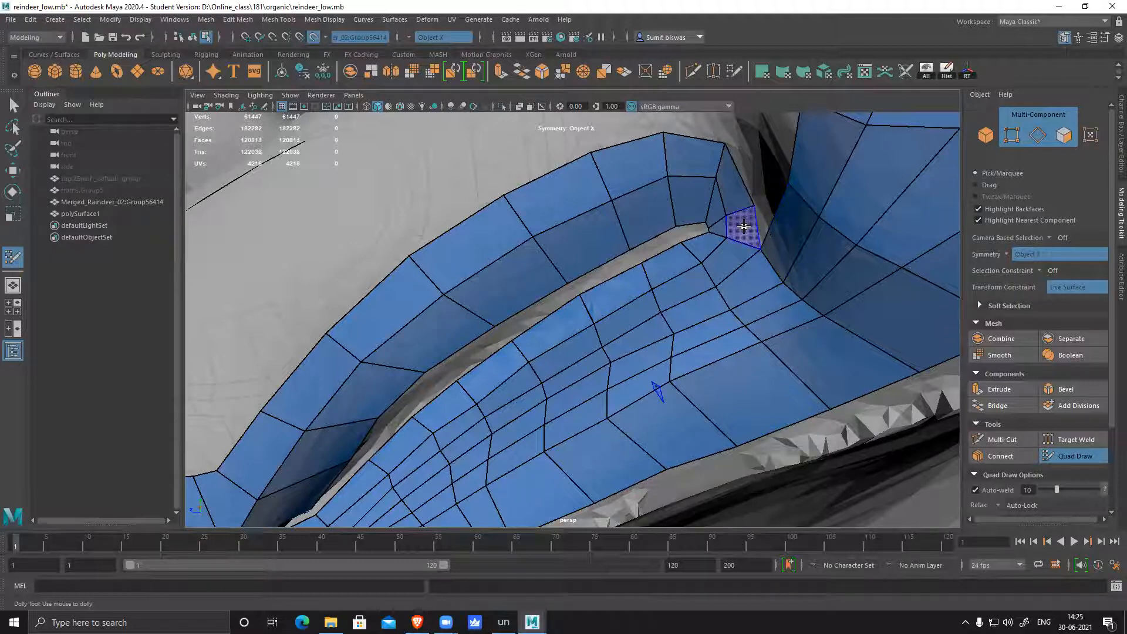
- Set Quad Draw's edge extension mode to Loop
alt+right_drag(804, 269, 617, 262)
alt+drag(617, 262, 543, 286)
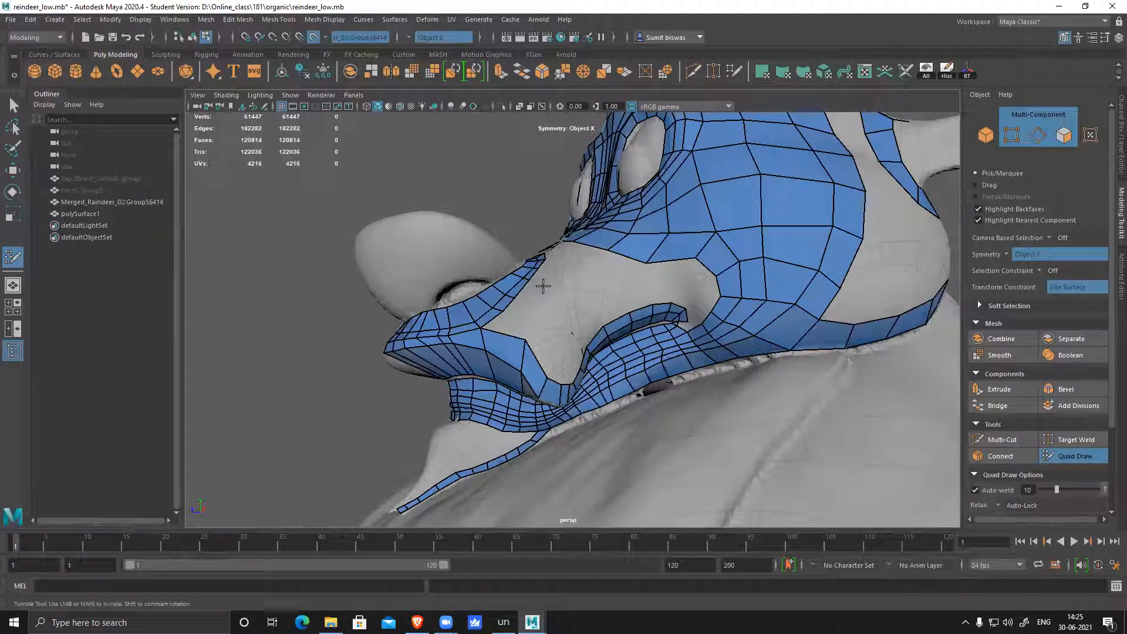
ctrl+shift+right_click(496, 320)
mouse_move(470, 335)
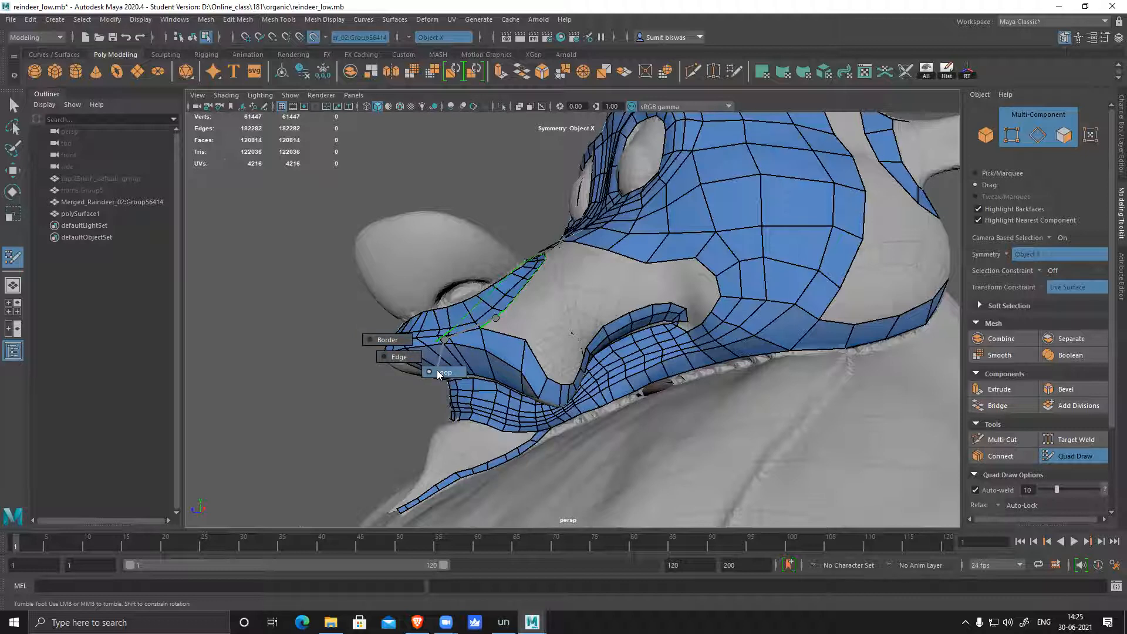
right_drag(437, 372, 437, 372)
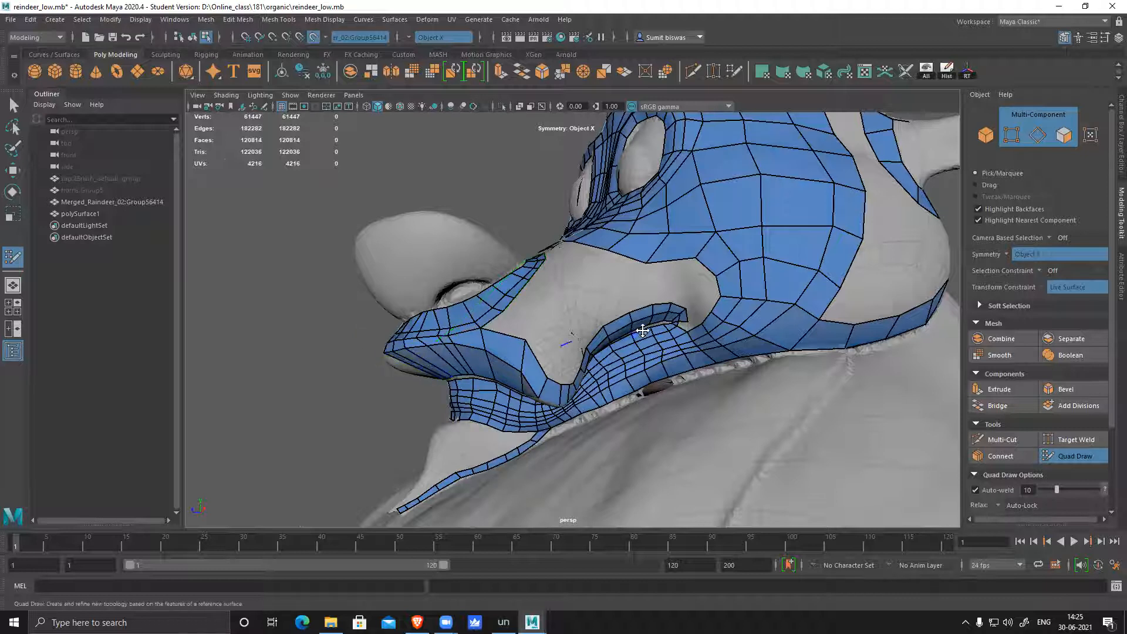
- Fill three quads at the mouth corner to join the end of the lip bands to the cheek mesh
alt+drag(643, 320, 587, 327)
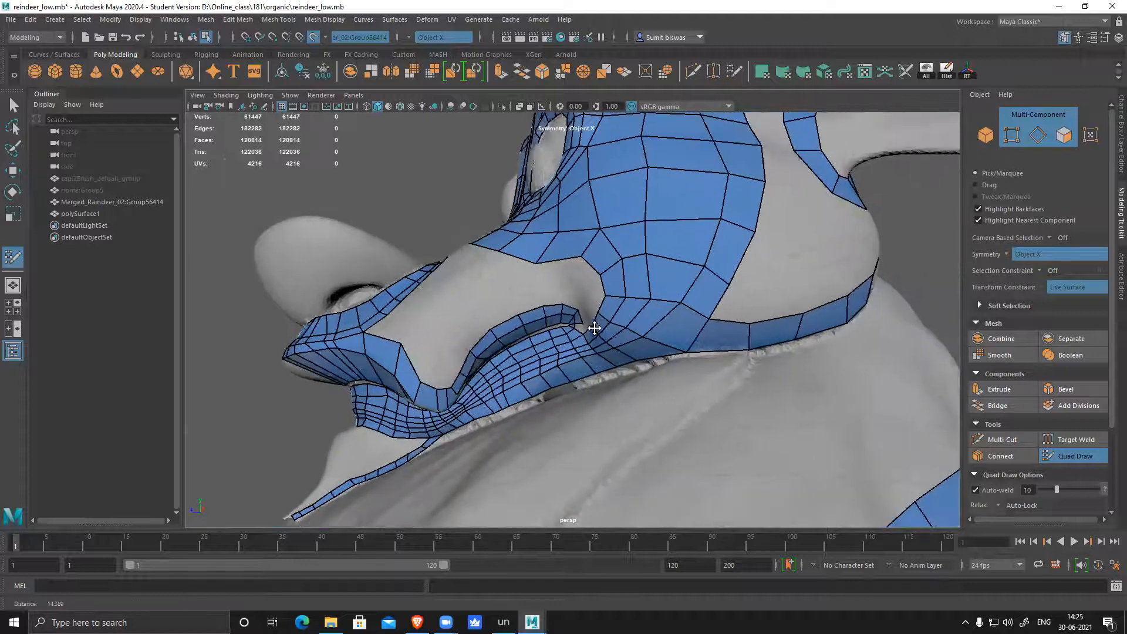
scroll(611, 330, up, 5)
alt+right_drag(614, 315, 668, 375)
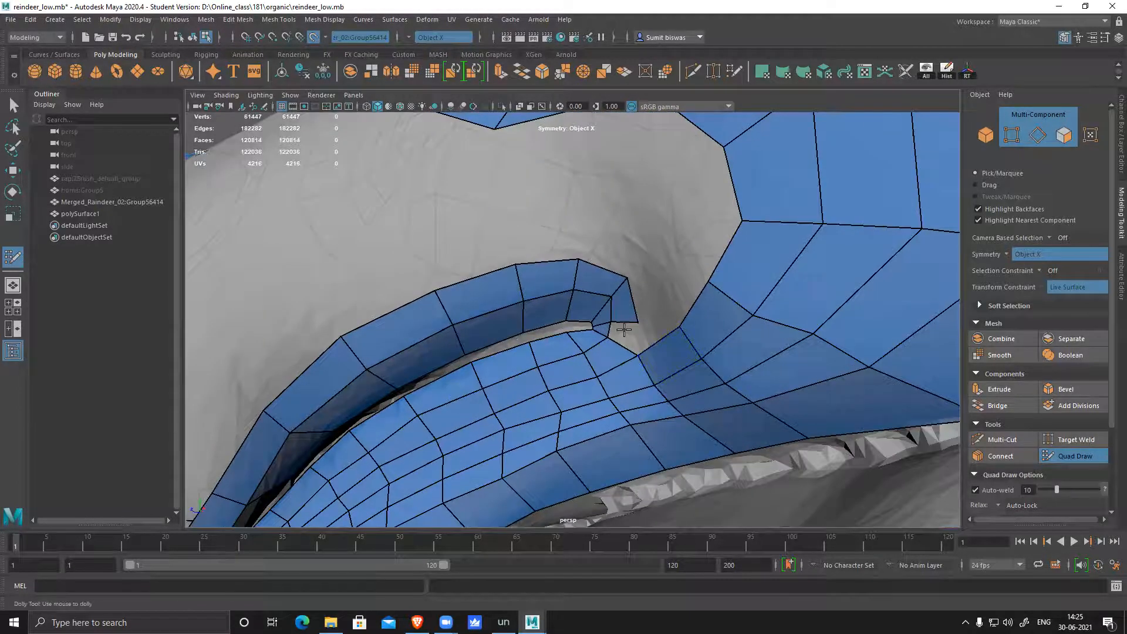
key(Caps_Lock)
shift+click(637, 337)
alt+drag(788, 357, 536, 364)
alt+right_drag(558, 358, 732, 463)
shift+click(598, 424)
shift+click(748, 456)
- Fill a column of five quads down the side of the muzzle, from the cheek corner beside the nose to the upper-lip strip
mouse_move(796, 459)
alt+mouse_down()
mouse_move(599, 368)
mouse_move(629, 337)
alt+mouse_up()
alt+middle_drag(703, 317, 601, 261)
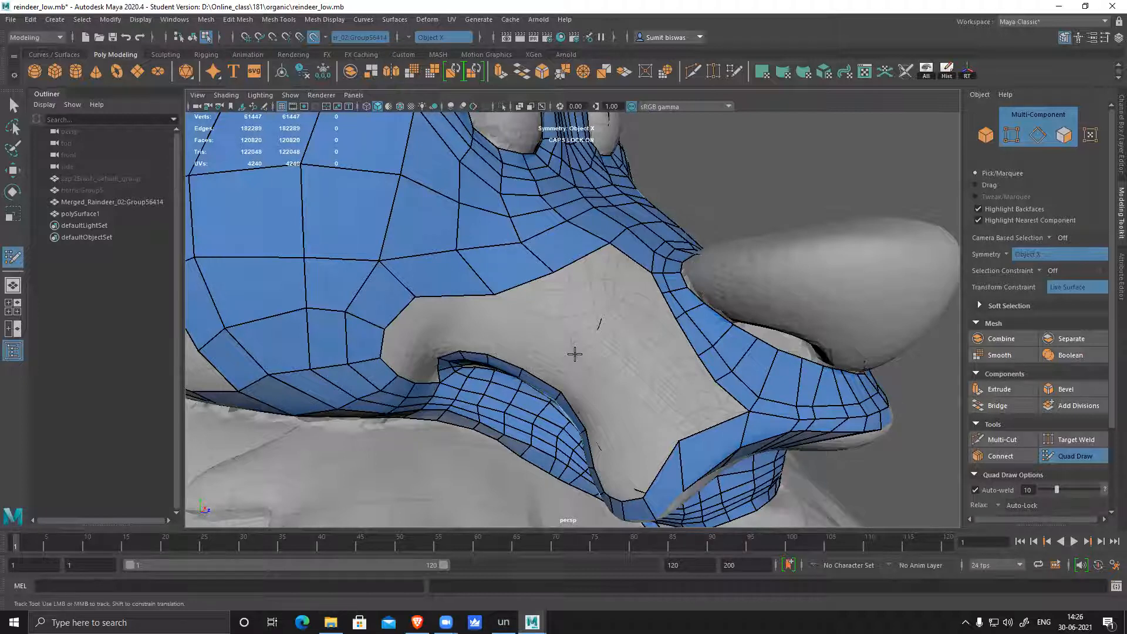
alt+drag(575, 354, 615, 332)
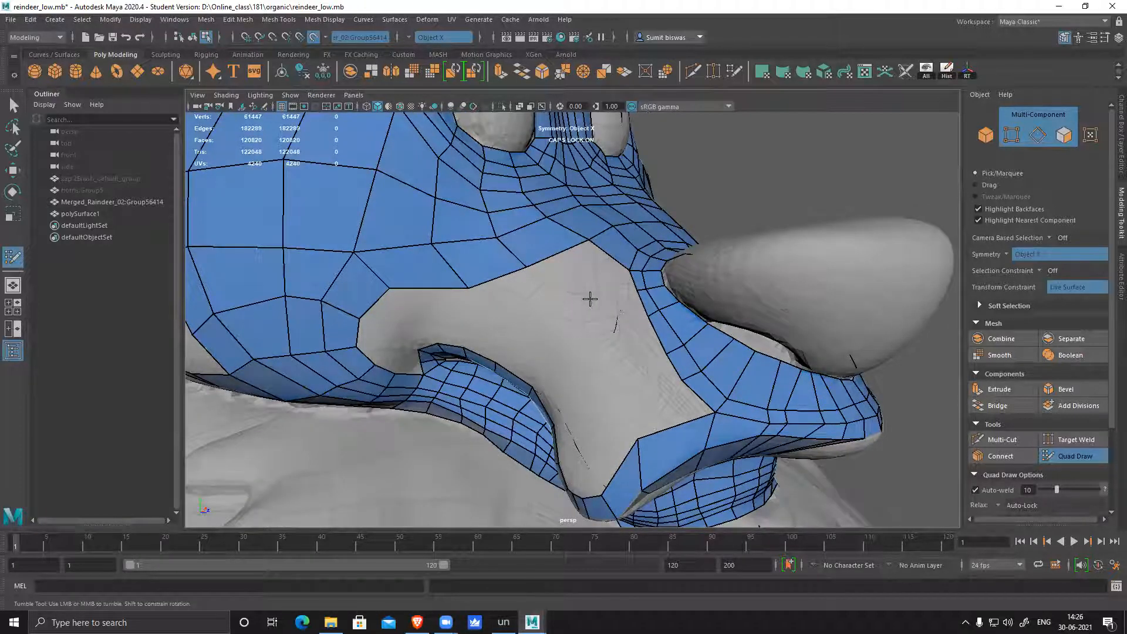
shift+click(611, 317)
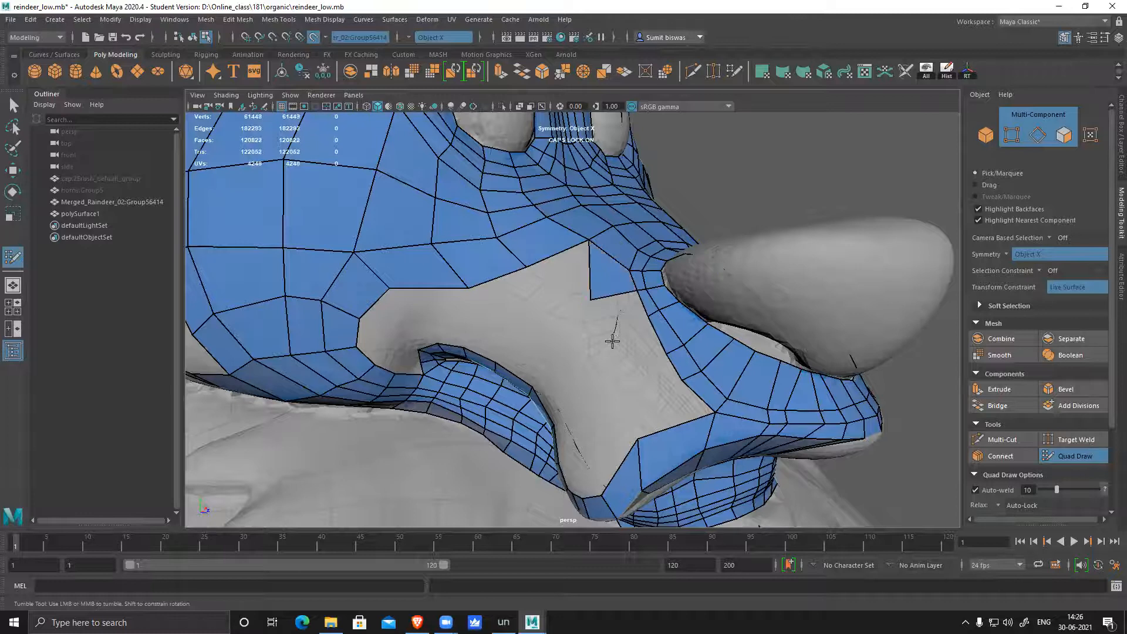
scroll(611, 346, up, 1)
scroll(609, 365, up, 1)
shift+click(599, 315)
click(594, 387)
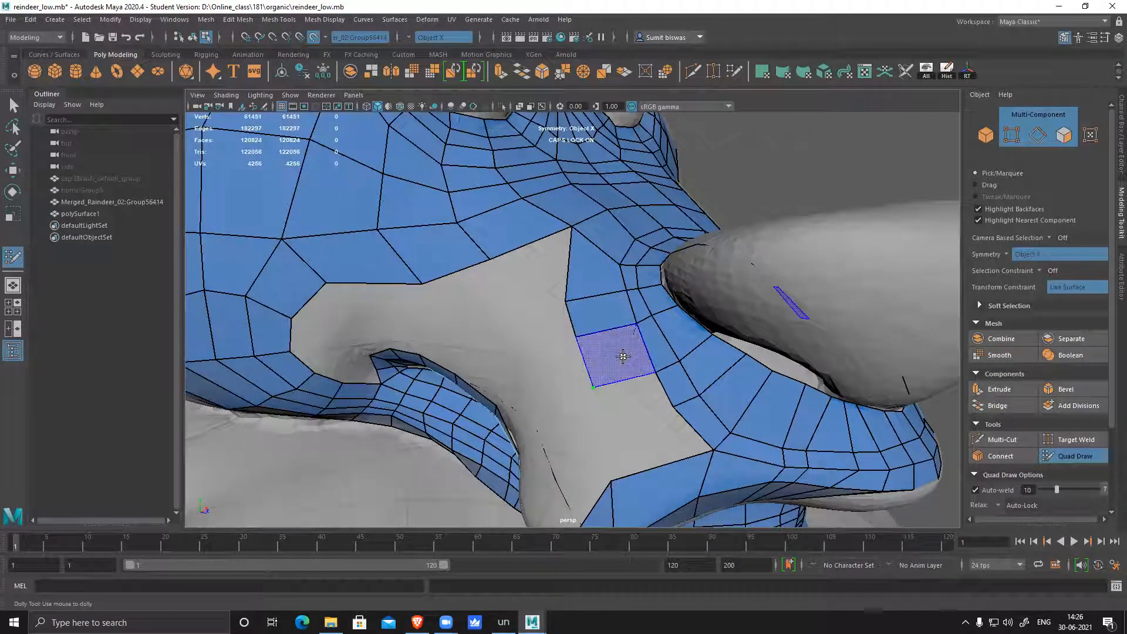
shift+click(610, 427)
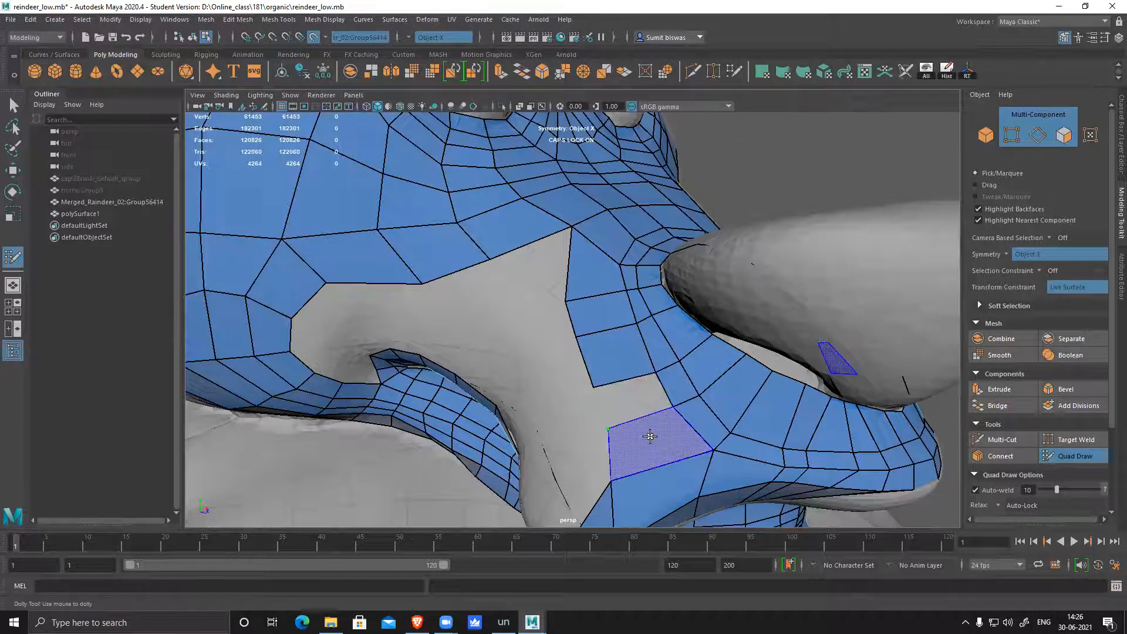
shift+click(650, 436)
- Start a second column on the side of the muzzle with three quads below the cheek border
alt+drag(650, 430, 657, 361)
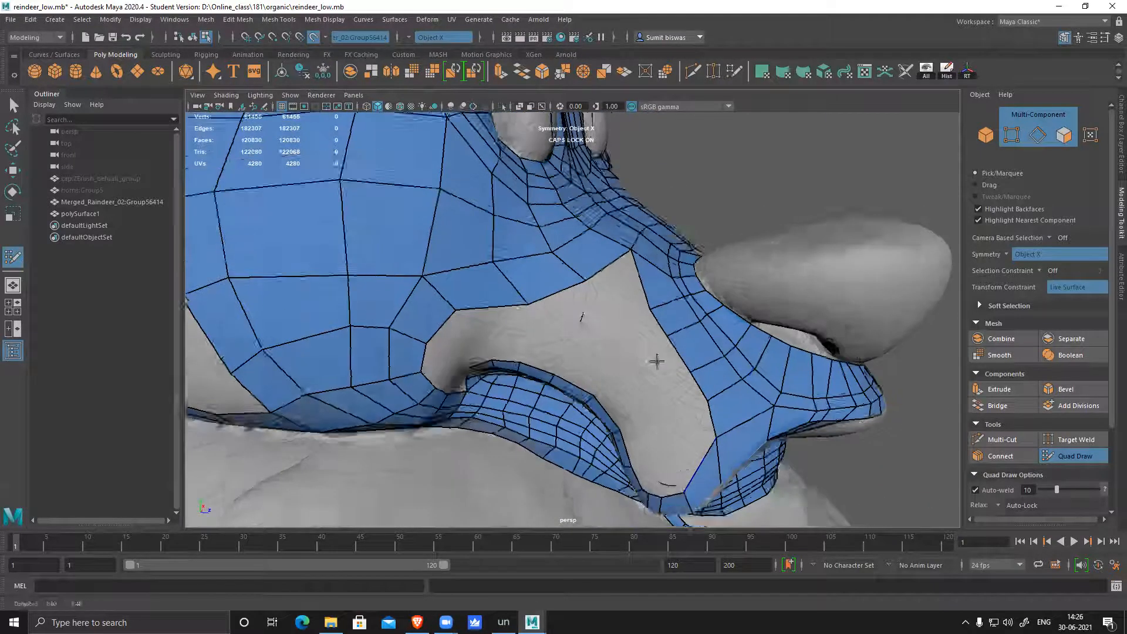
alt+right_drag(657, 361, 638, 376)
shift+click(644, 313)
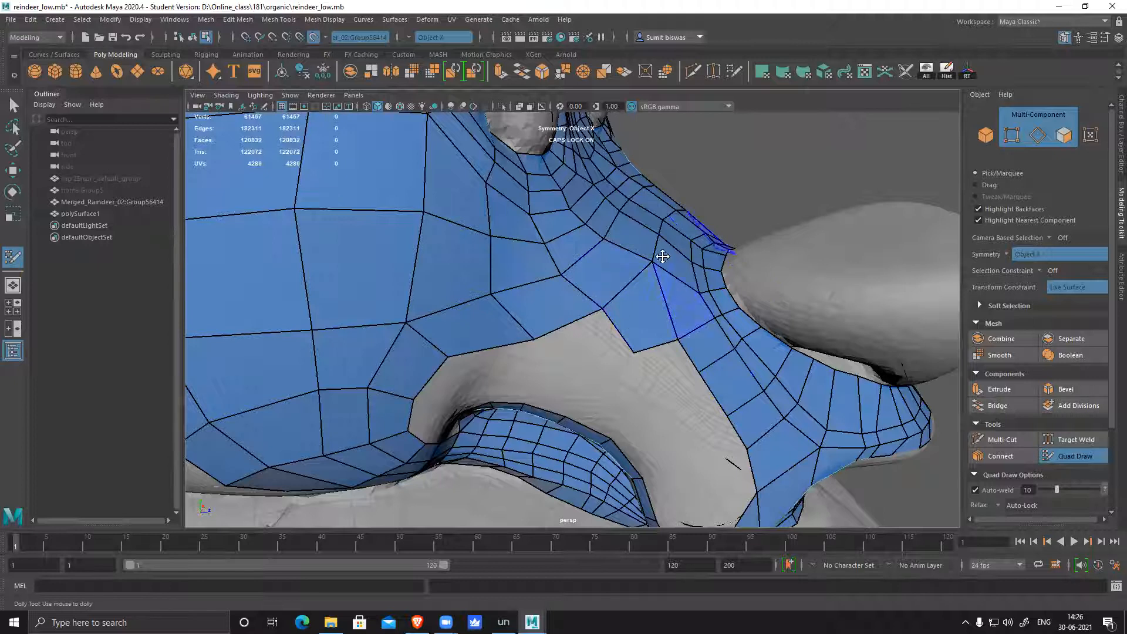
alt+drag(727, 368, 576, 320)
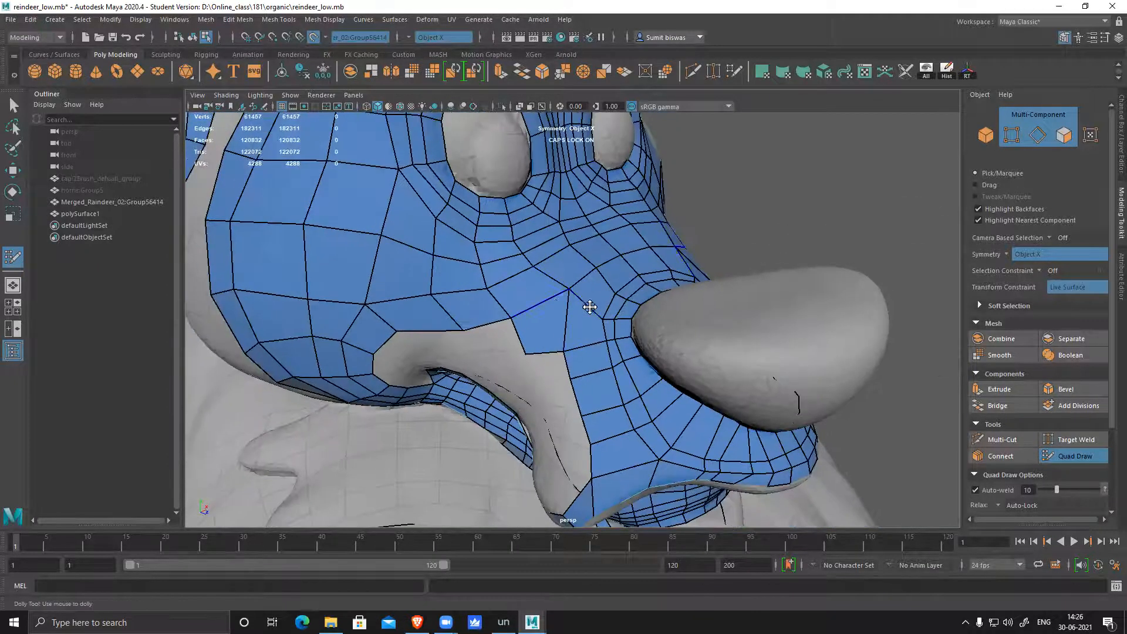
alt+right_drag(587, 323, 595, 347)
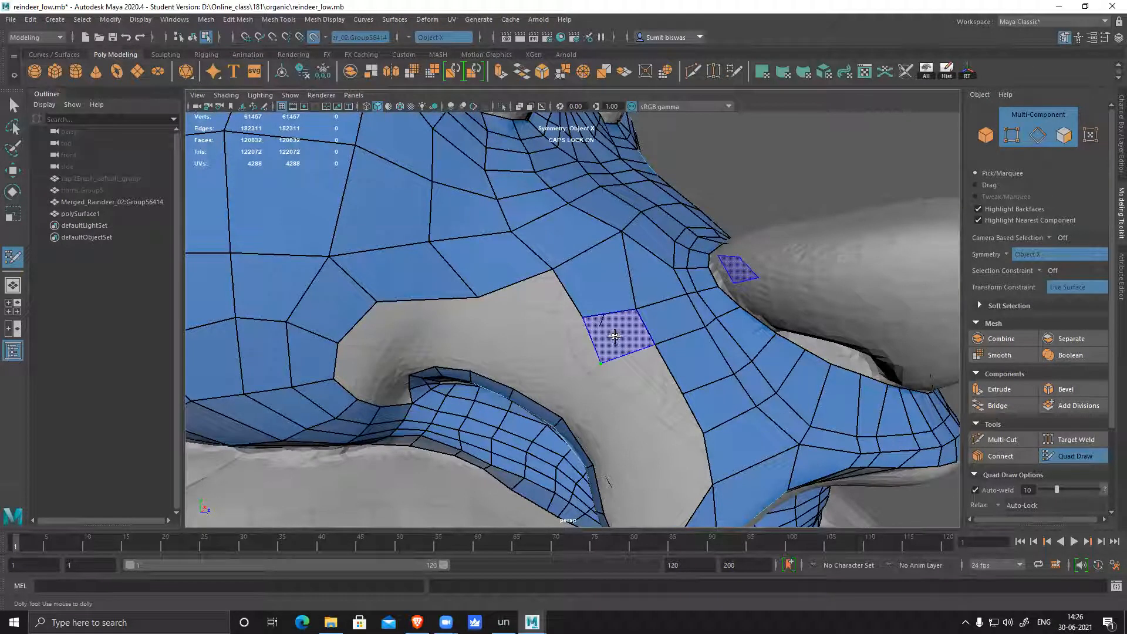
shift+click(649, 400)
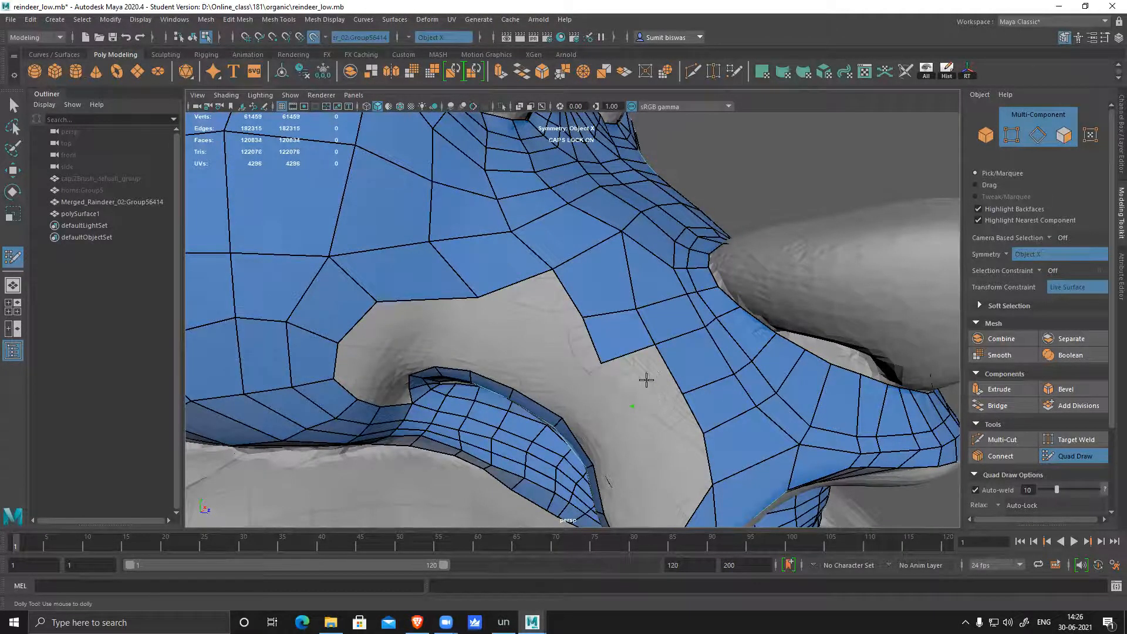
shift+click(645, 379)
- Complete the second muzzle column with three more quads down toward the upper lip and up against the cheek border
alt+drag(702, 411, 672, 341)
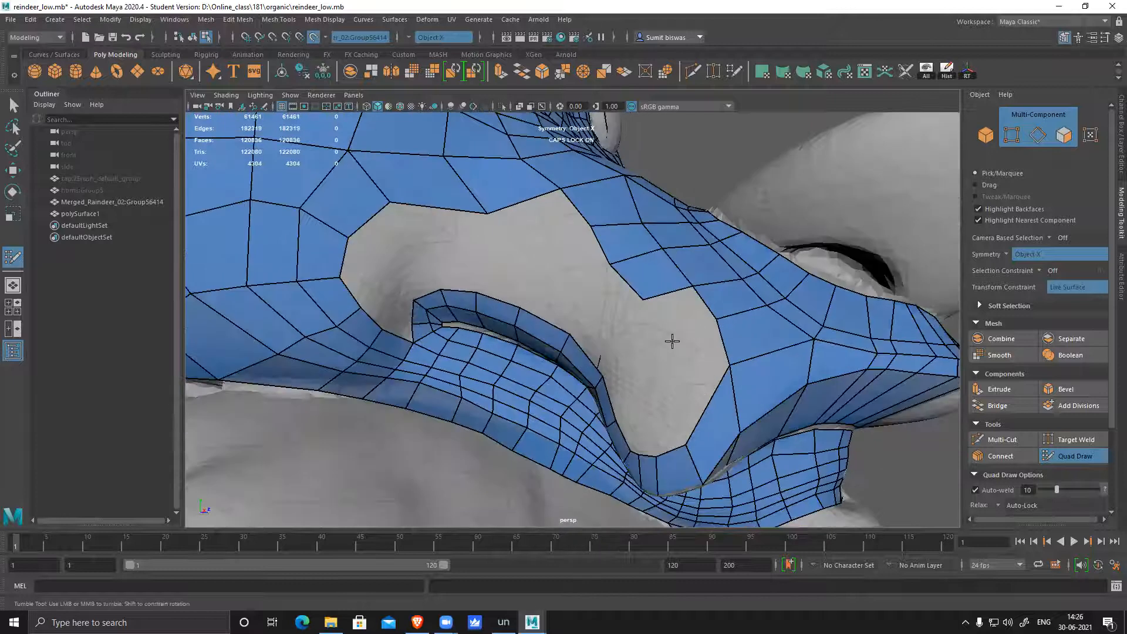
shift+click(682, 379)
shift+click(704, 366)
mouse_move(712, 390)
alt+mouse_down()
mouse_move(755, 397)
mouse_move(652, 370)
mouse_move(574, 315)
alt+mouse_up()
shift+click(600, 290)
- Fill three quads of a third column down the side of the muzzle, starting from the cheek border
alt+right_drag(763, 365, 642, 361)
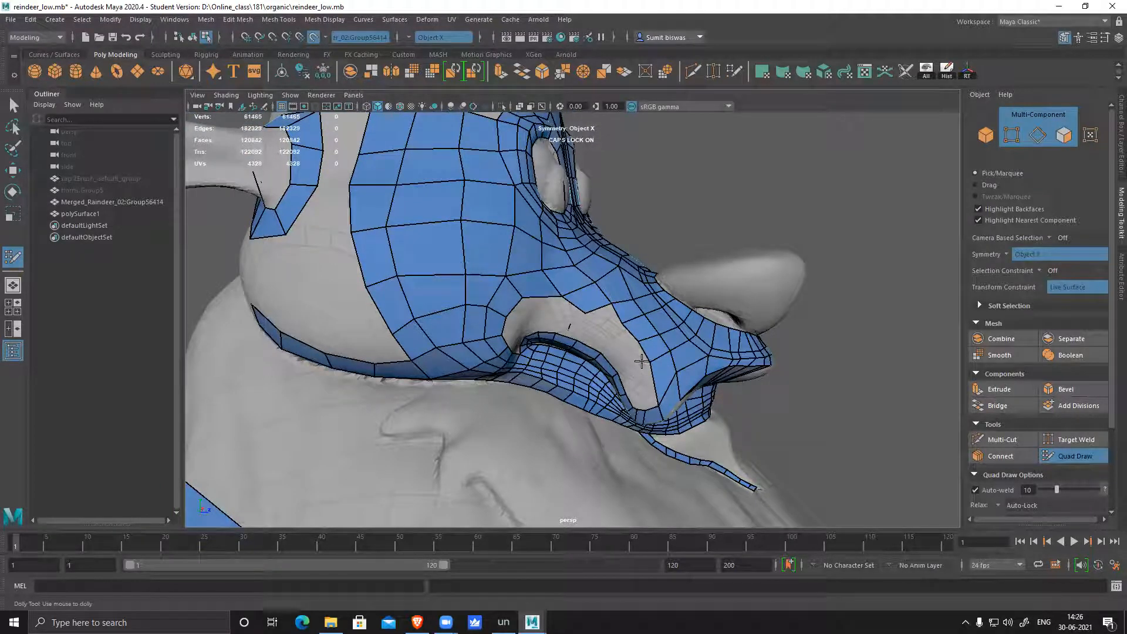
alt+drag(630, 320, 608, 351)
alt+right_drag(607, 351, 703, 305)
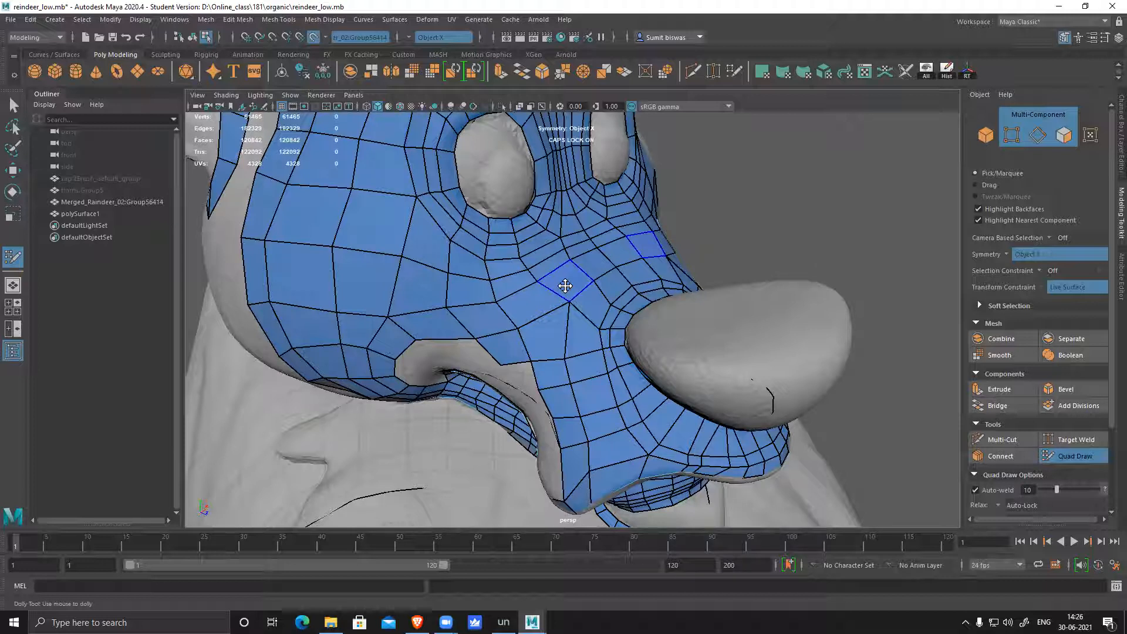
alt+drag(562, 312, 561, 358)
shift+click(564, 332)
scroll(604, 360, up, 3)
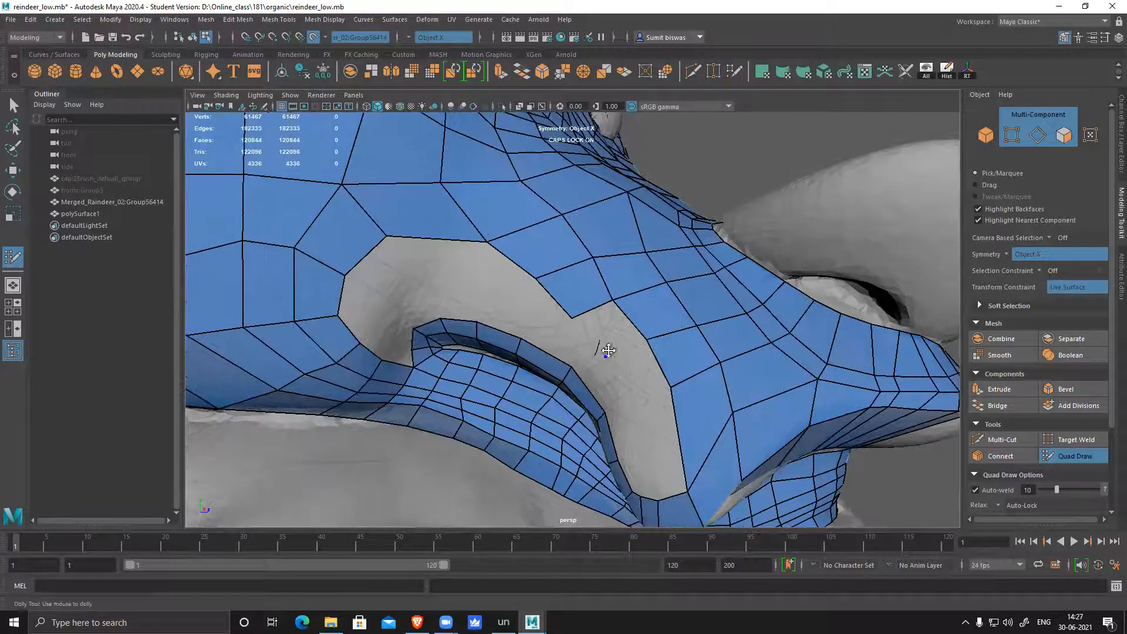
shift+click(616, 344)
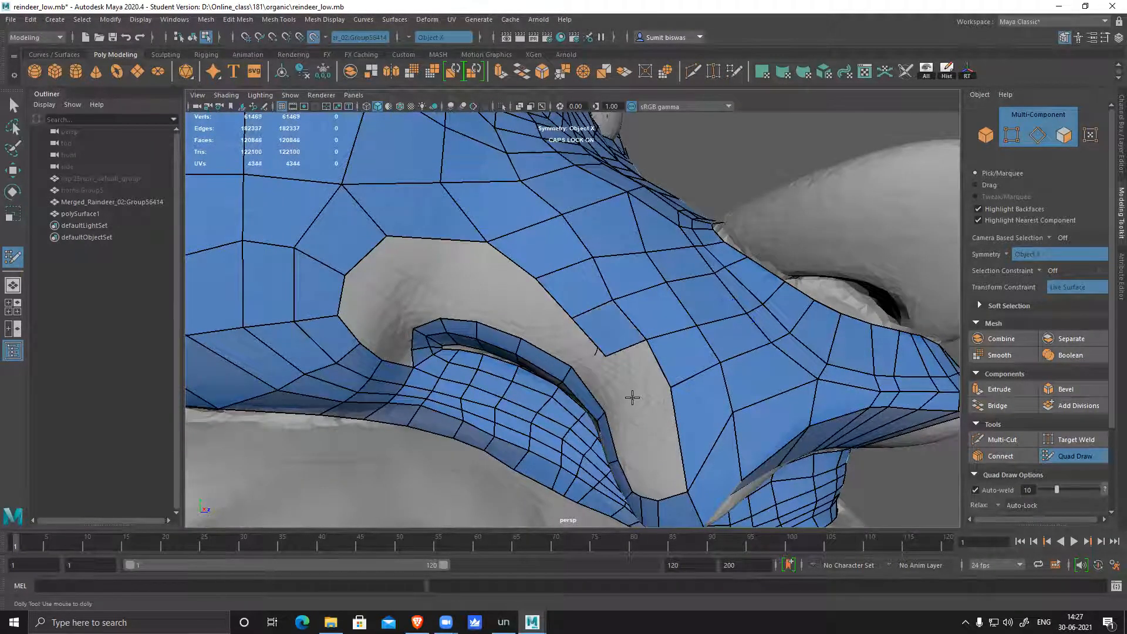
shift+click(637, 377)
- Nudge the vertex between the eye and the nose slightly down the muzzle to even out the surrounding quads
alt+drag(637, 377, 583, 257)
alt+drag(620, 341, 597, 364)
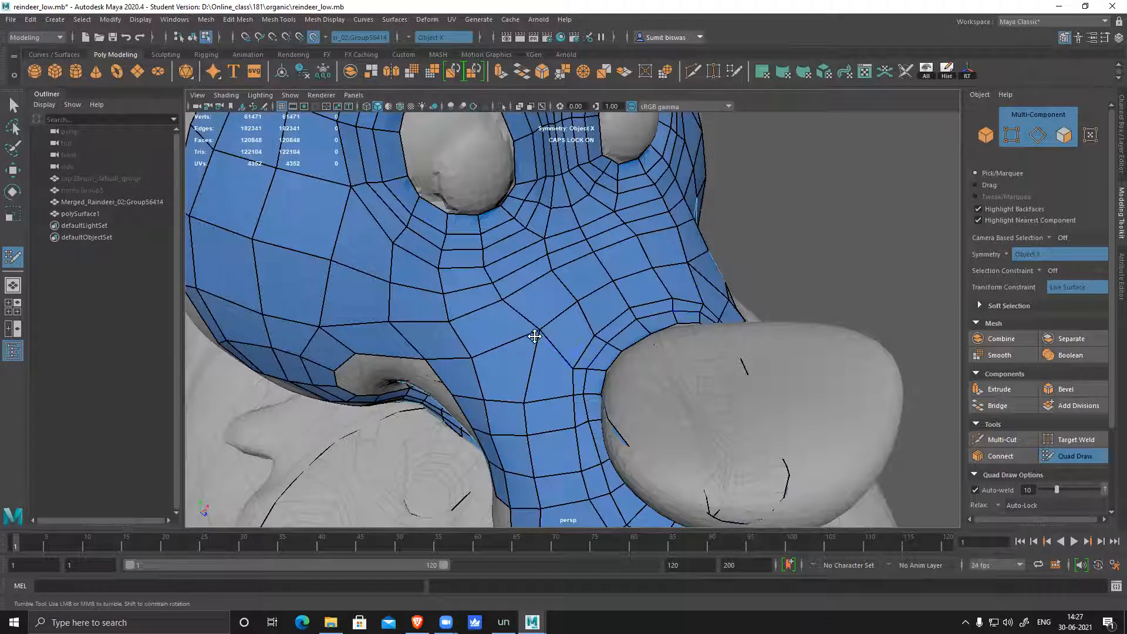
drag(535, 336, 528, 347)
- Insert an edge loop through the tall quads on the lower muzzle and fill two quads to carry the column down to the lip
alt+drag(547, 410, 645, 424)
scroll(598, 360, up, 5)
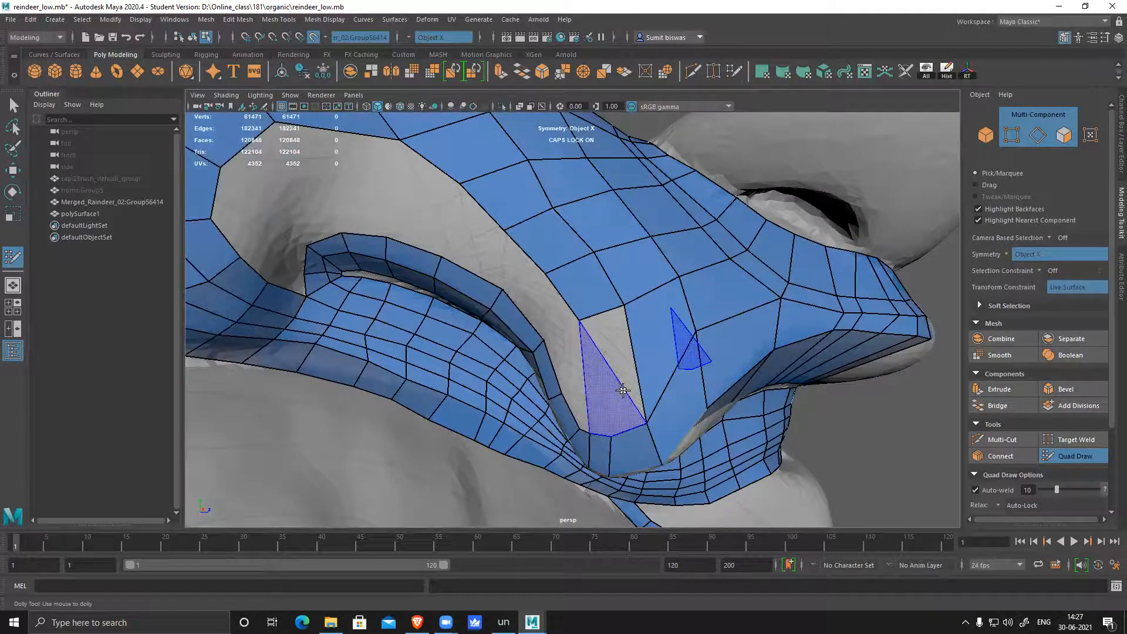
ctrl+shift+click(664, 392)
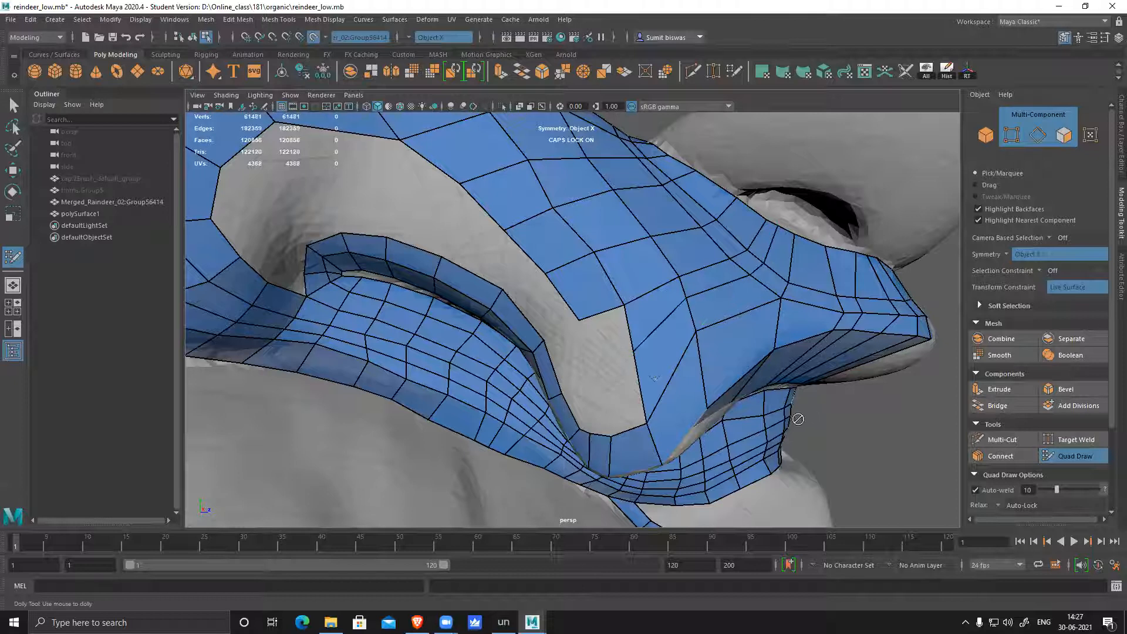
shift+click(609, 330)
shift+click(628, 395)
alt+drag(628, 394, 613, 373)
- Fill two quads across the gap to bridge the muzzle columns to the outer row of the upper-lip band
alt+middle_drag(613, 372, 566, 320)
shift+click(564, 317)
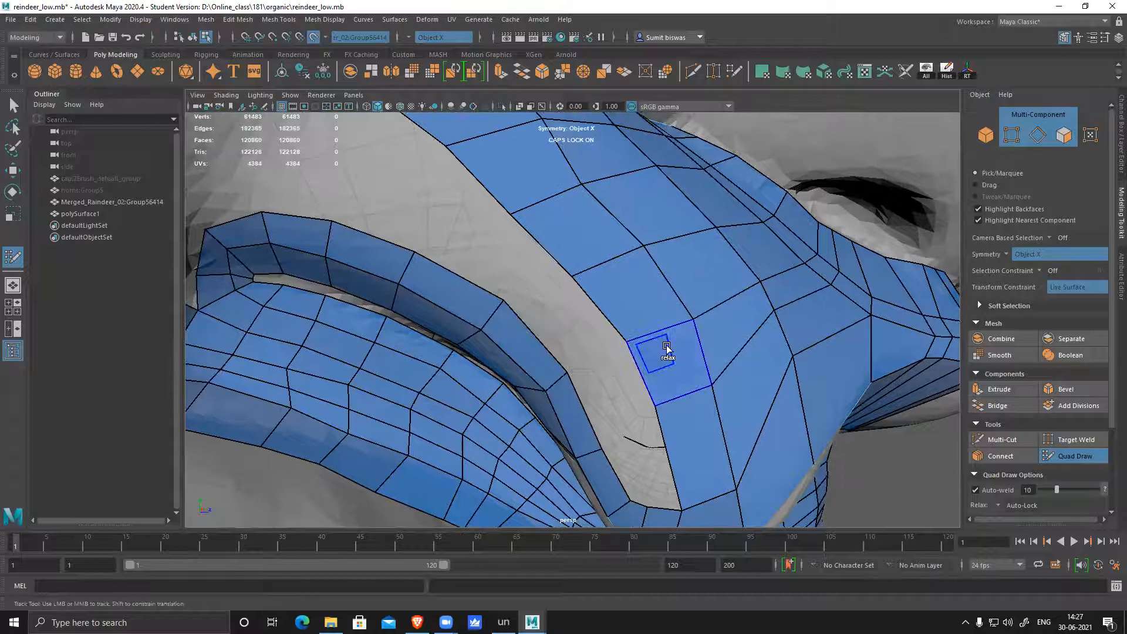
alt+middle_drag(636, 292, 704, 379)
shift+click(588, 345)
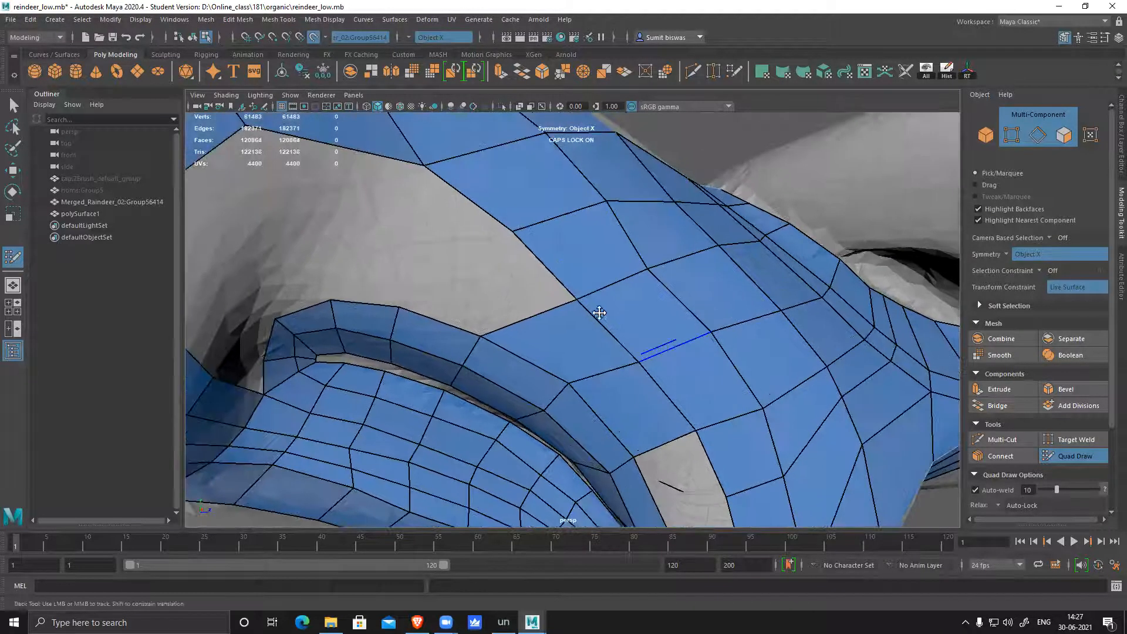
- Fill two quads between the muzzle columns and the upper-lip band, working back toward the mouth corner
shift+click(521, 288)
scroll(569, 315, down, 2)
scroll(569, 315, down, 1)
alt+middle_drag(569, 316, 613, 346)
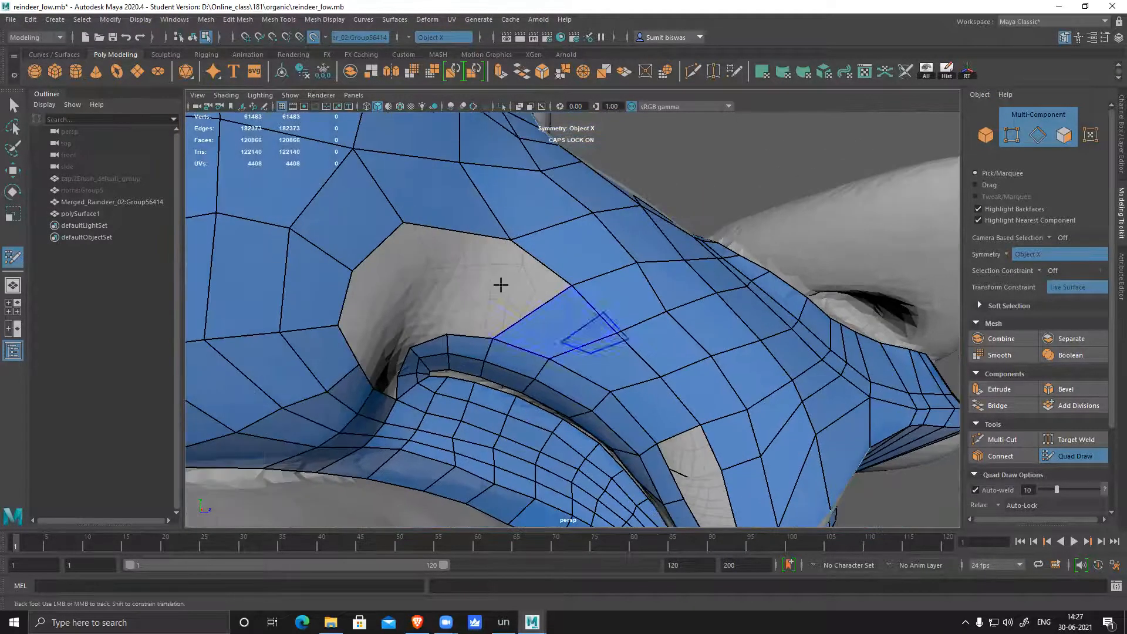
shift+click(493, 290)
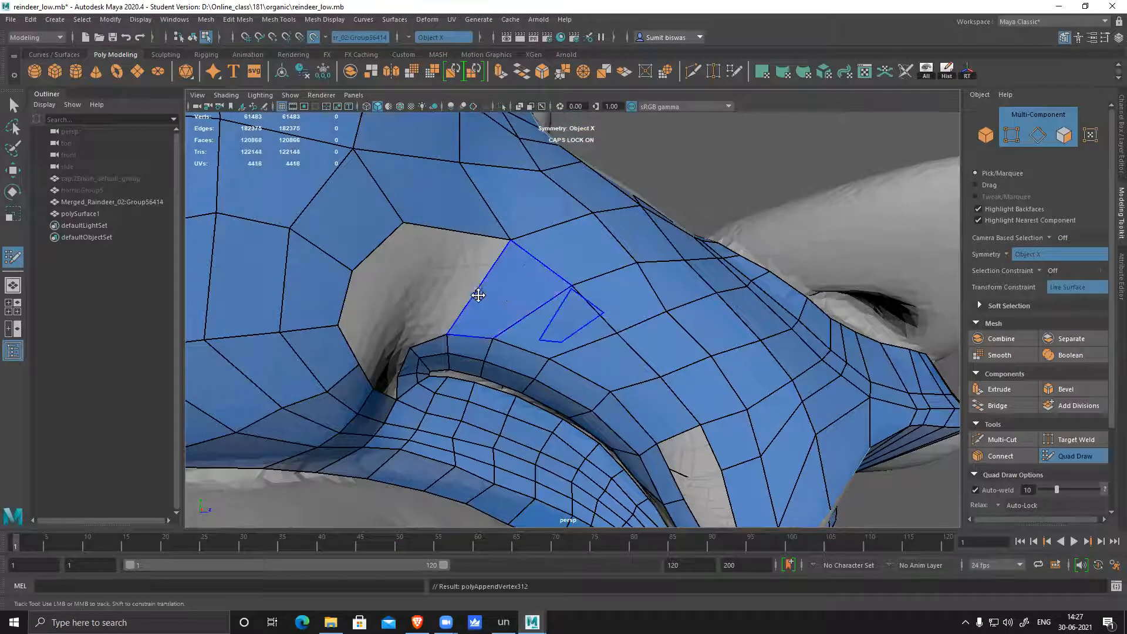
- Insert an edge loop through the muzzle quads bordering the upper lip and fill the first quad in the narrow gap near the front
alt+drag(486, 334, 561, 383)
alt+middle_drag(562, 383, 537, 351)
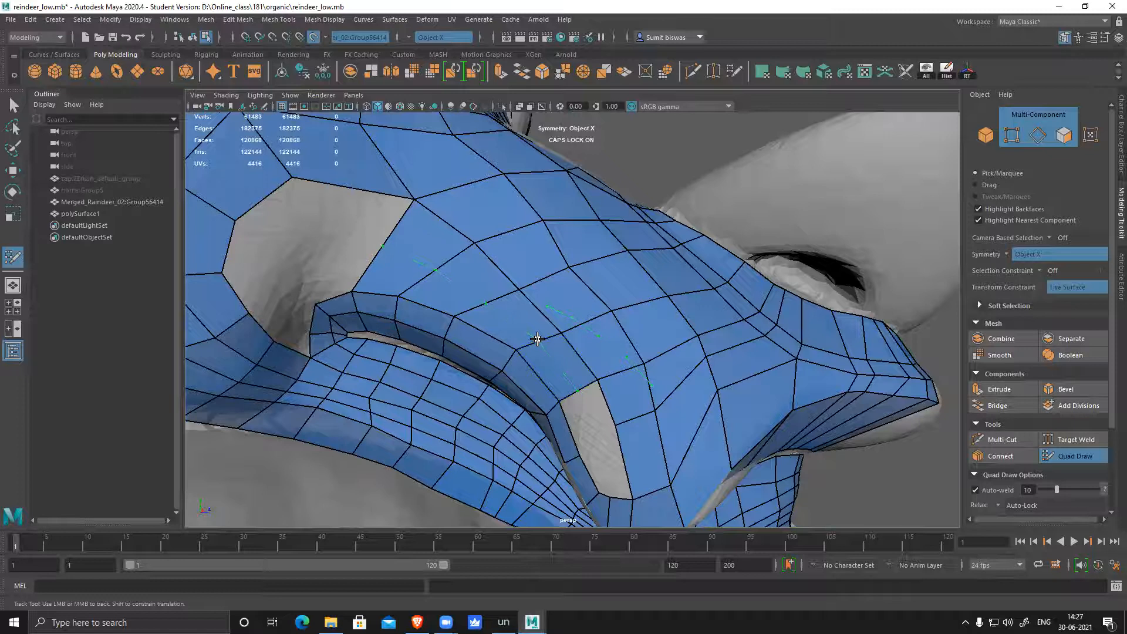
ctrl+click(527, 347)
alt+middle_drag(621, 427, 540, 352)
scroll(539, 353, up, 2)
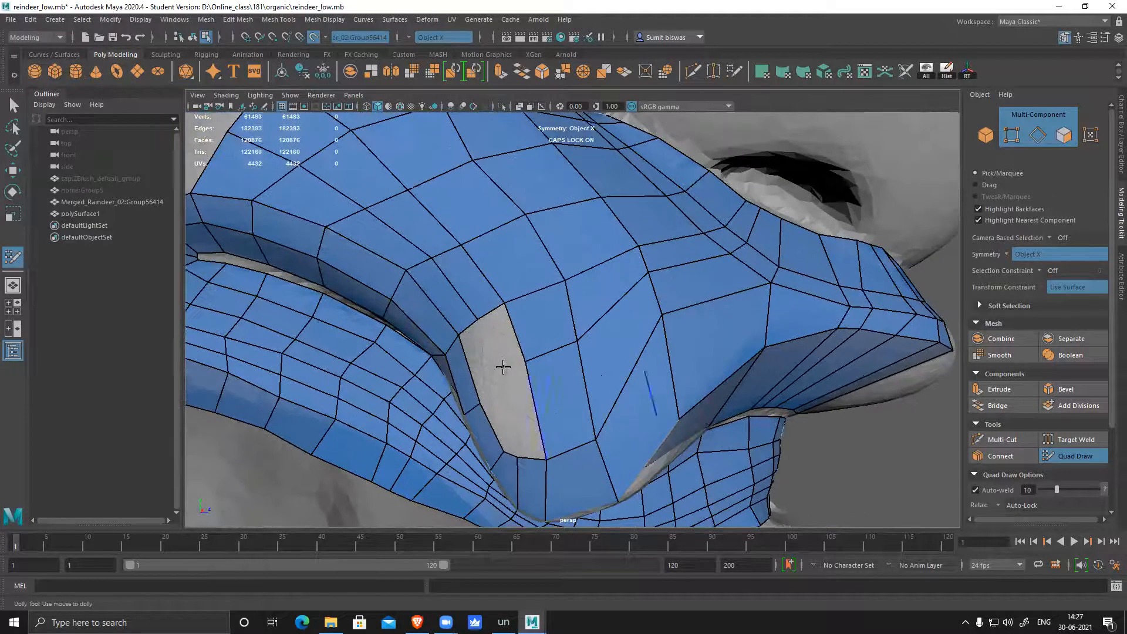
shift+click(537, 422)
- Insert an edge loop across the front of the muzzle and fill three more quads down the narrow gap beside the lip band
ctrl+click(663, 320)
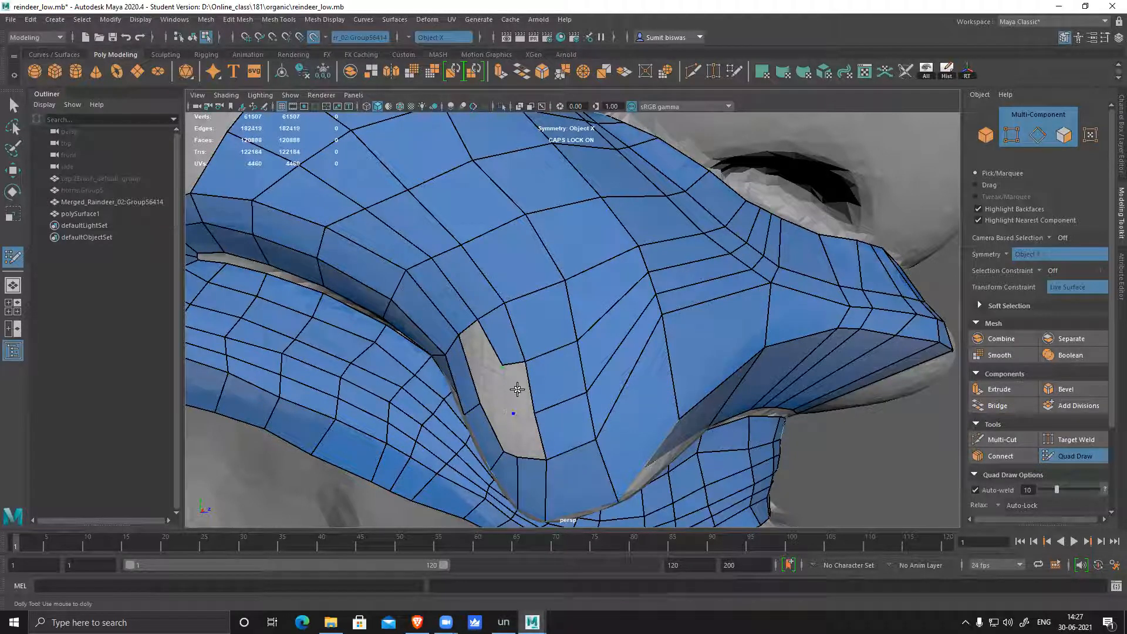
shift+click(481, 360)
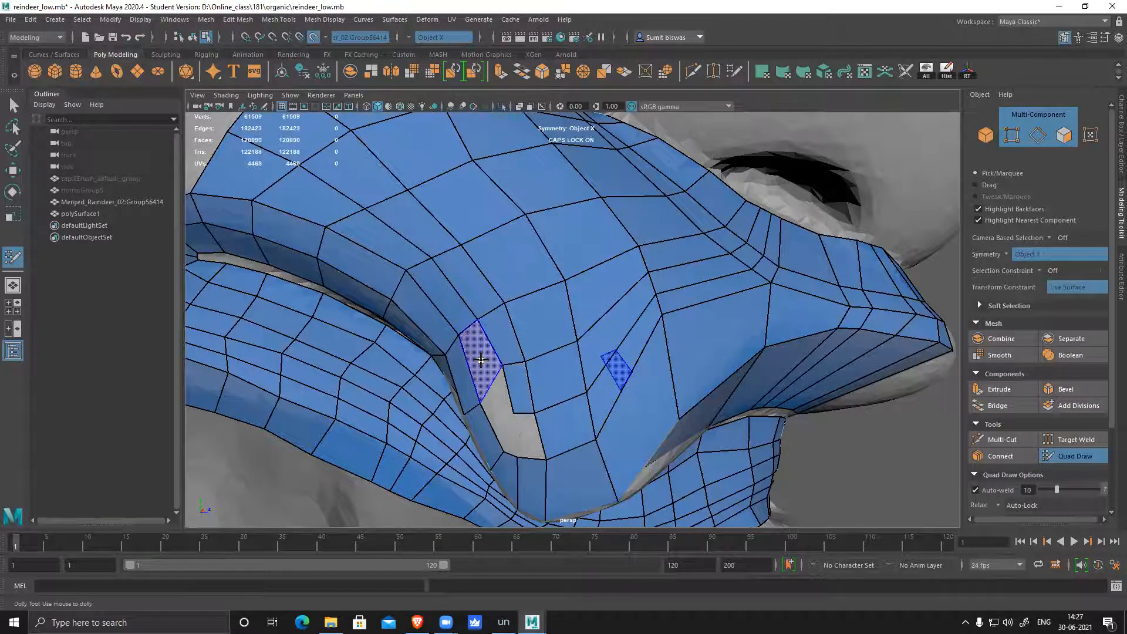
shift+click(493, 405)
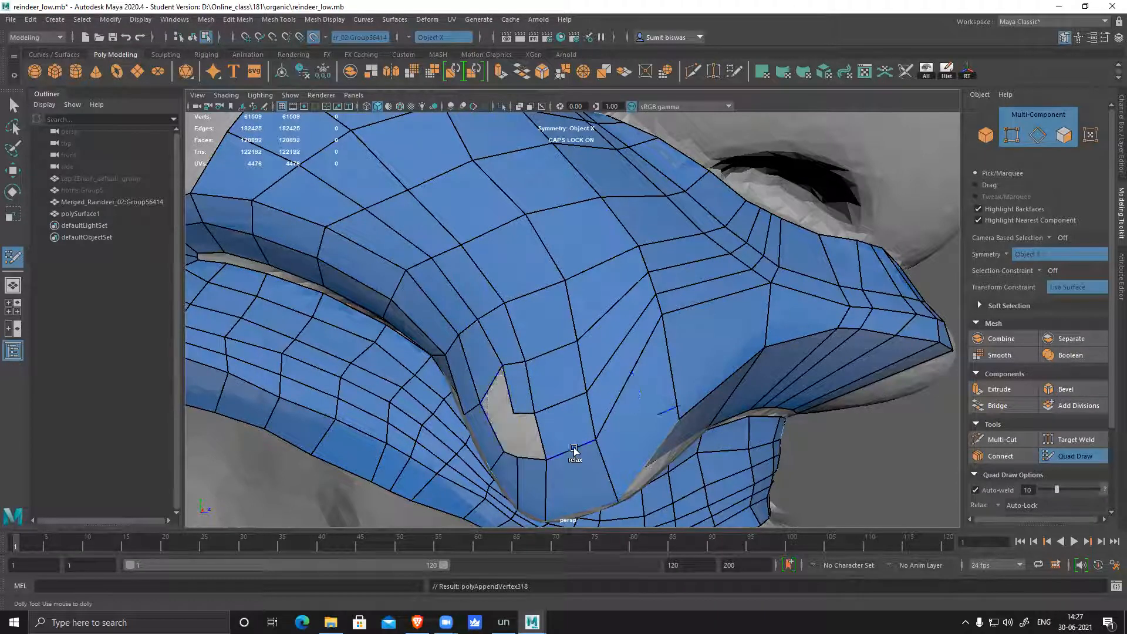
shift+click(526, 445)
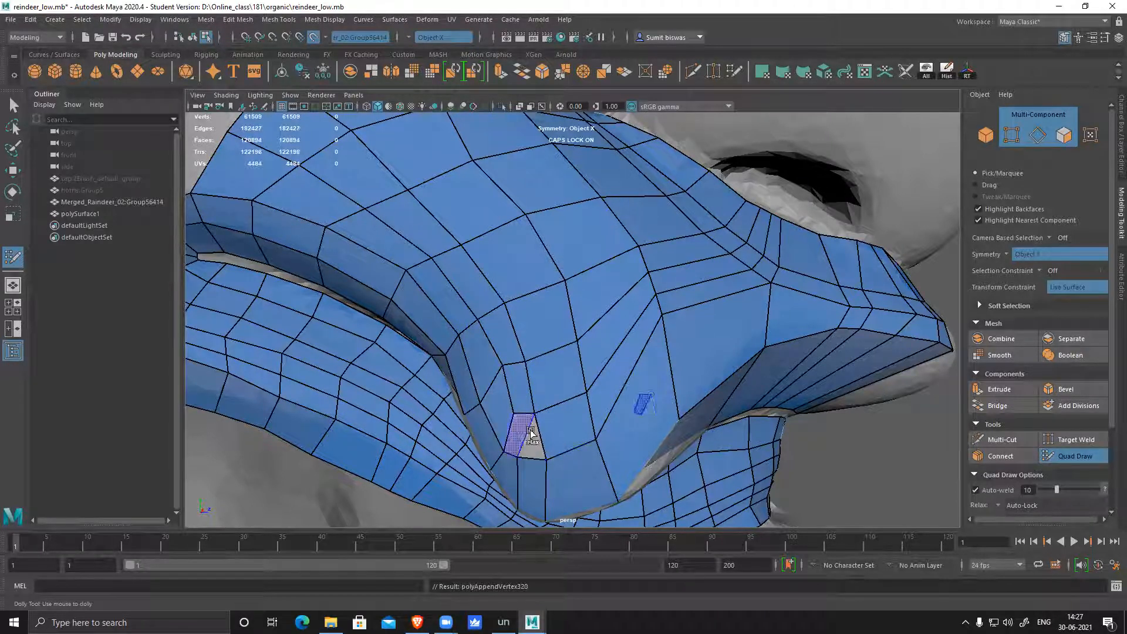
- Insert another edge loop across the lower muzzle and close the rest of the narrow gap with three quads
scroll(532, 440, up, 5)
ctrl+click(535, 461)
alt+middle_drag(541, 512, 597, 421)
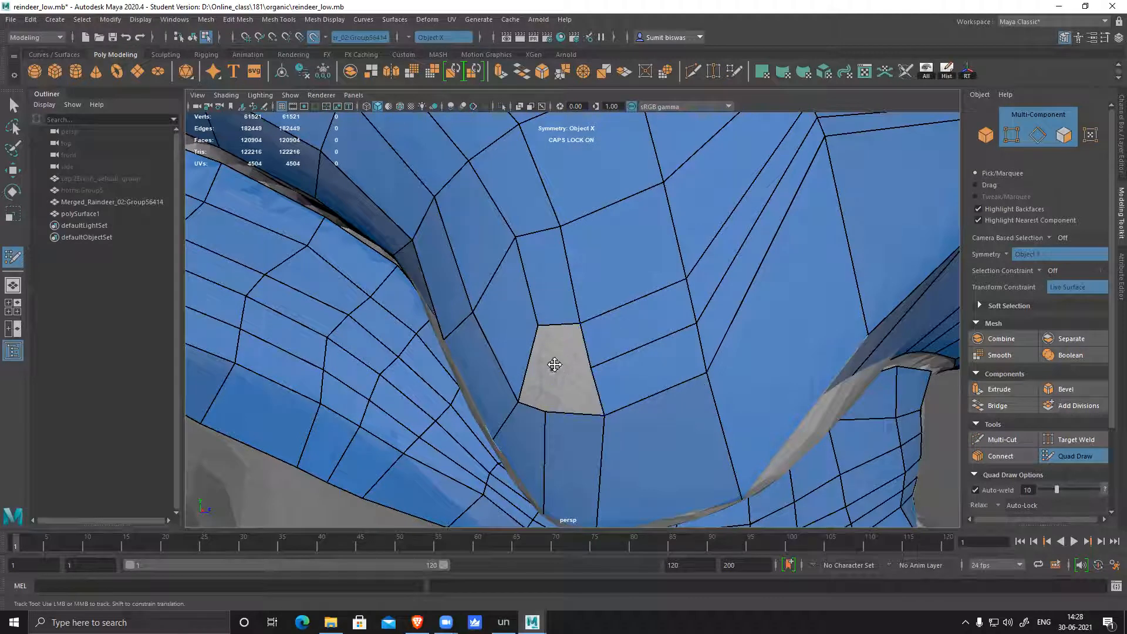
shift+click(567, 350)
shift+click(570, 395)
shift+click(538, 379)
- Place a point inside the mouth-corner hole and fill three quads along its upper and cheek-side border
alt+right_drag(602, 402, 394, 371)
mouse_move(394, 370)
alt+mouse_down()
mouse_move(605, 411)
mouse_move(542, 400)
mouse_move(627, 304)
mouse_move(604, 294)
mouse_move(516, 370)
mouse_move(549, 332)
mouse_move(499, 200)
mouse_move(521, 154)
mouse_move(477, 228)
mouse_move(601, 304)
mouse_move(536, 290)
mouse_move(563, 305)
alt+mouse_up()
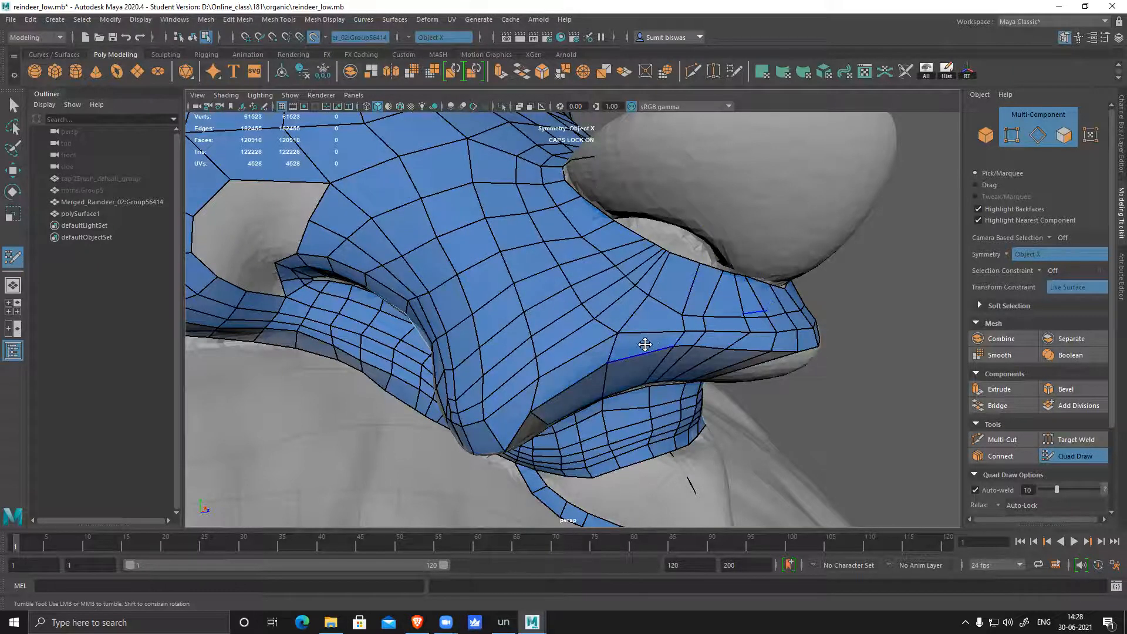
alt+drag(637, 347, 591, 307)
alt+middle_drag(568, 276, 722, 347)
alt+right_drag(554, 284, 617, 352)
alt+middle_drag(535, 275, 566, 325)
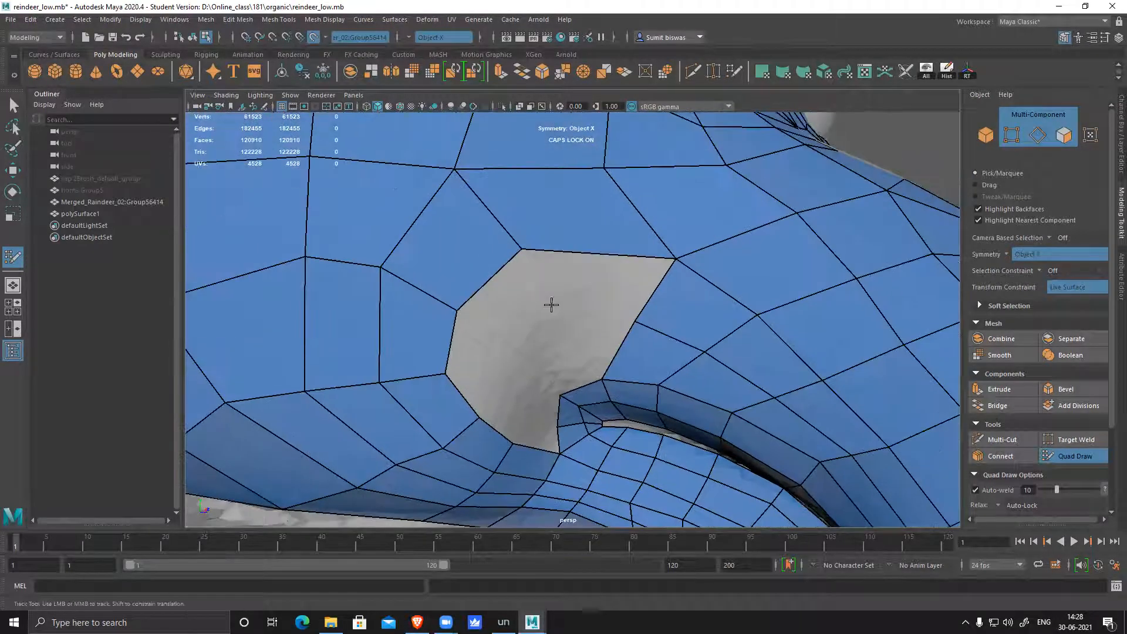
click(537, 306)
shift+click(604, 286)
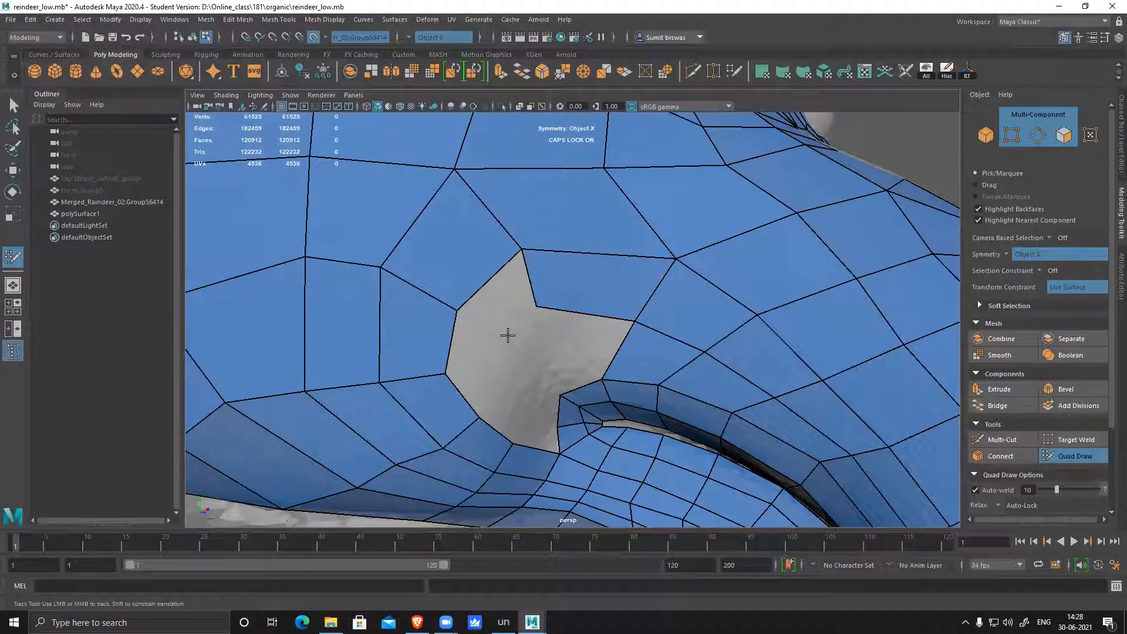
shift+click(499, 294)
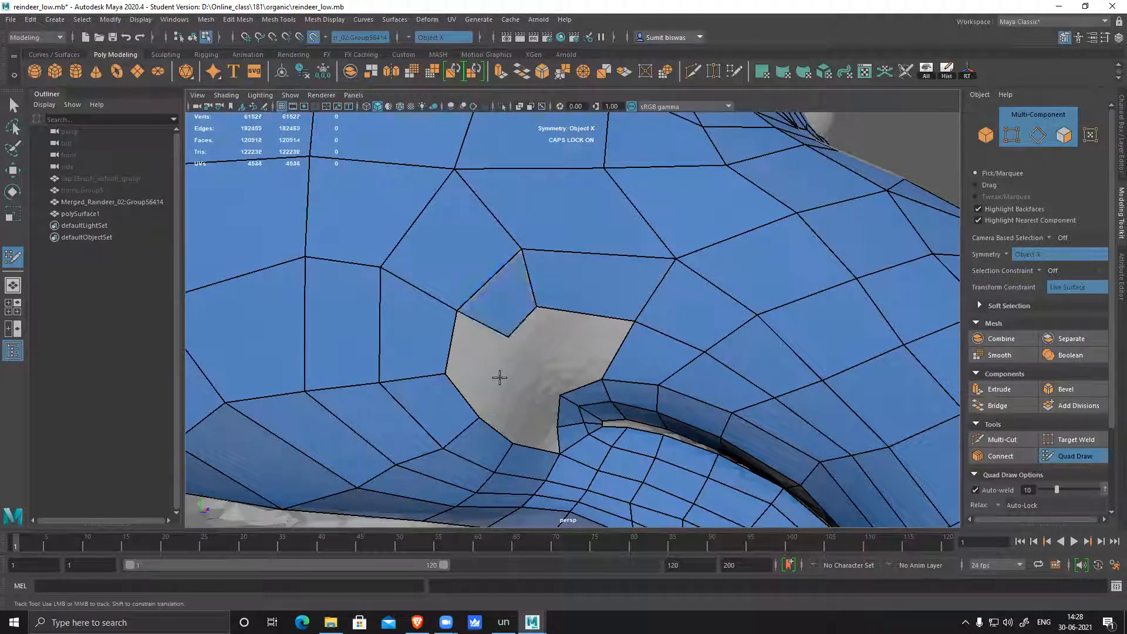
shift+click(516, 395)
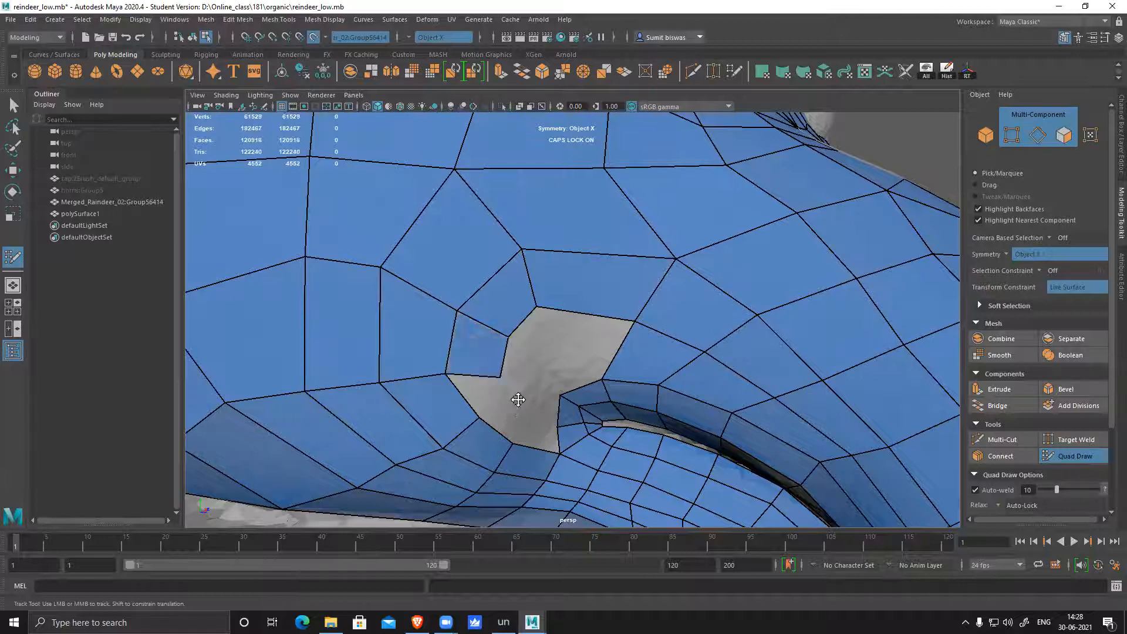
- Continue the inner ring of the mouth-corner hole with five quads along its lower cheek side and around the lip corner
scroll(517, 392, up, 2)
shift+click(548, 367)
shift+click(488, 361)
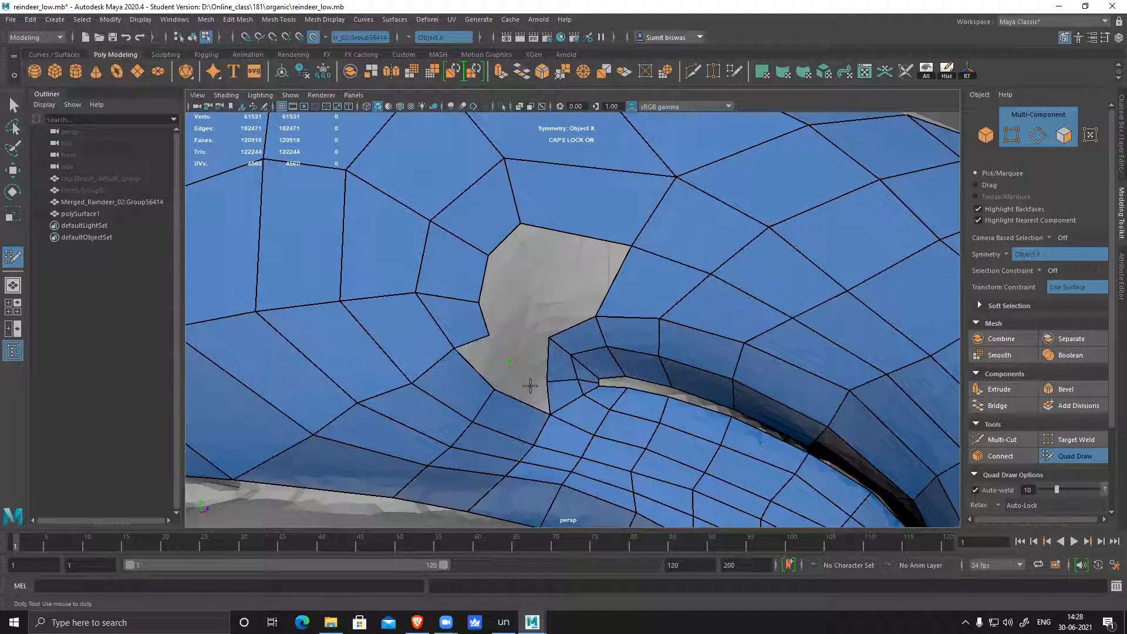
shift+click(547, 405)
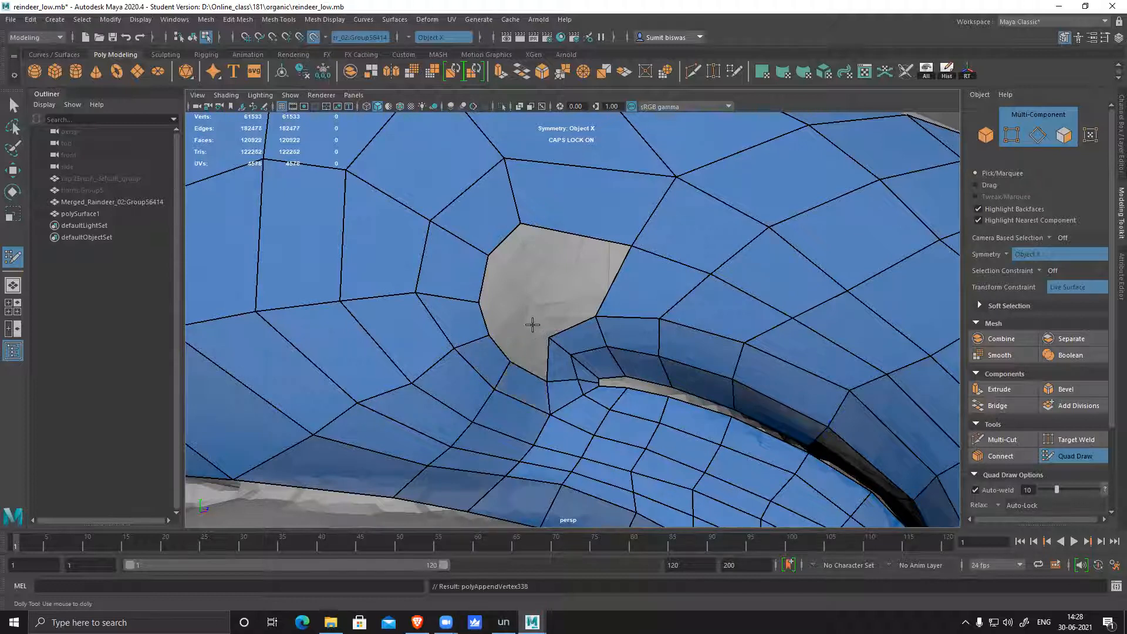
shift+click(518, 313)
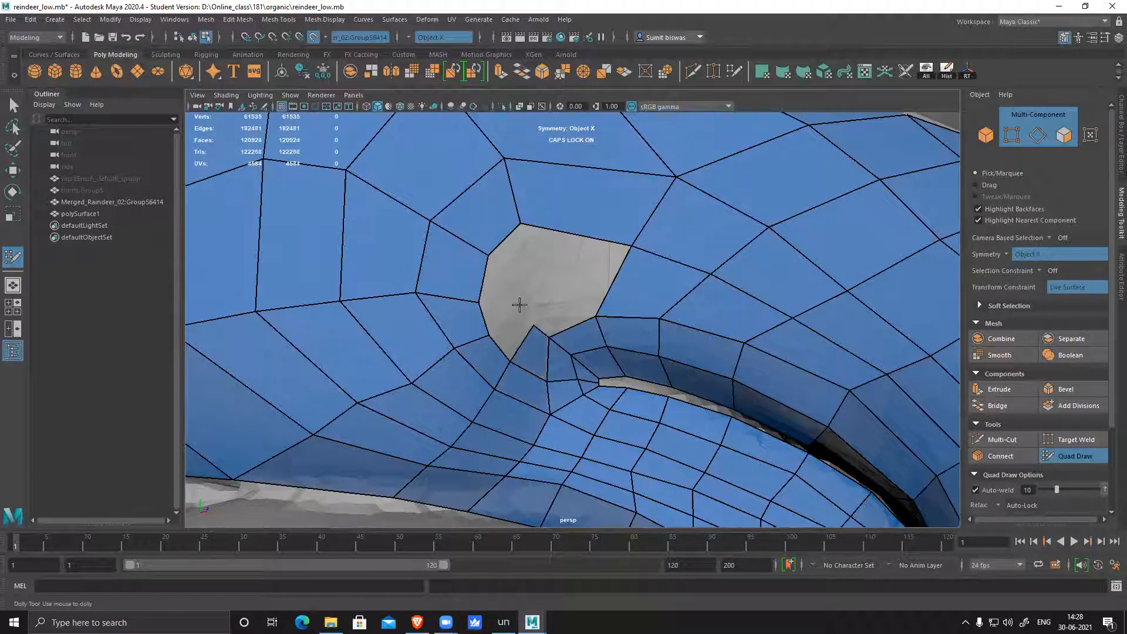
shift+click(546, 316)
- Insert an edge loop through the muzzle row above the upper lip and fill one quad joining it to the mouth corner
alt+middle_drag(546, 316, 557, 313)
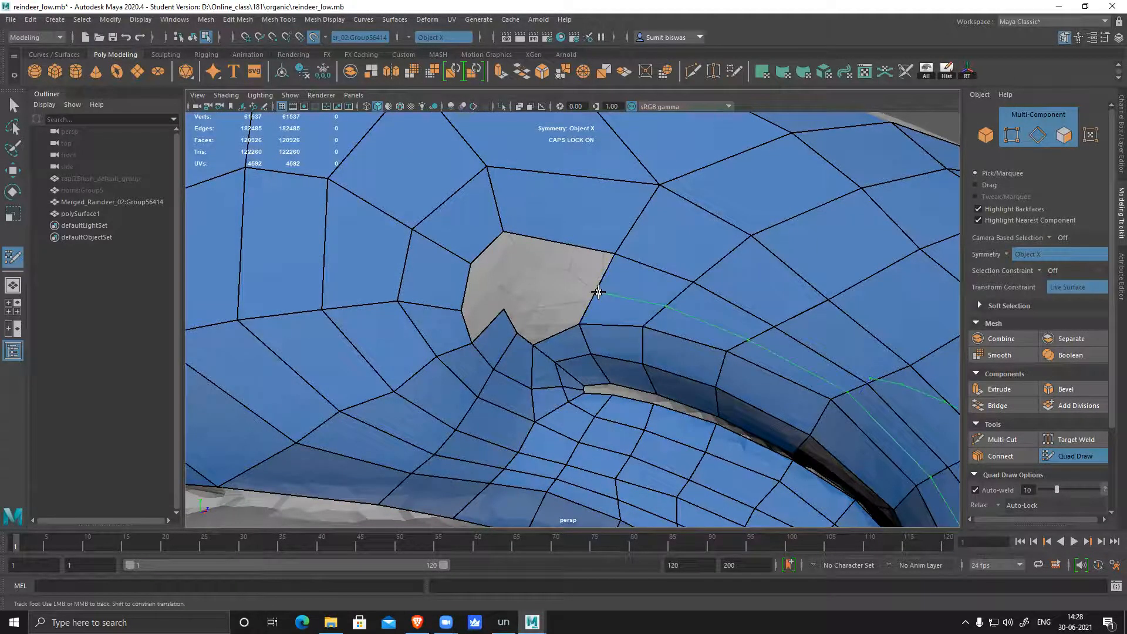
ctrl+click(739, 367)
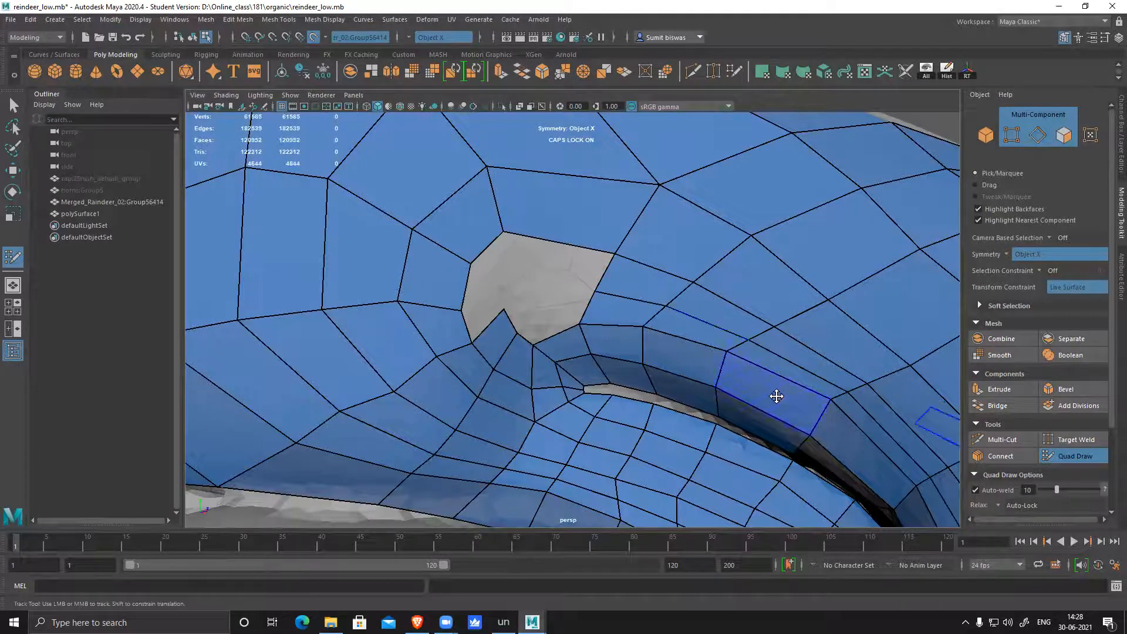
alt+right_drag(776, 395, 581, 358)
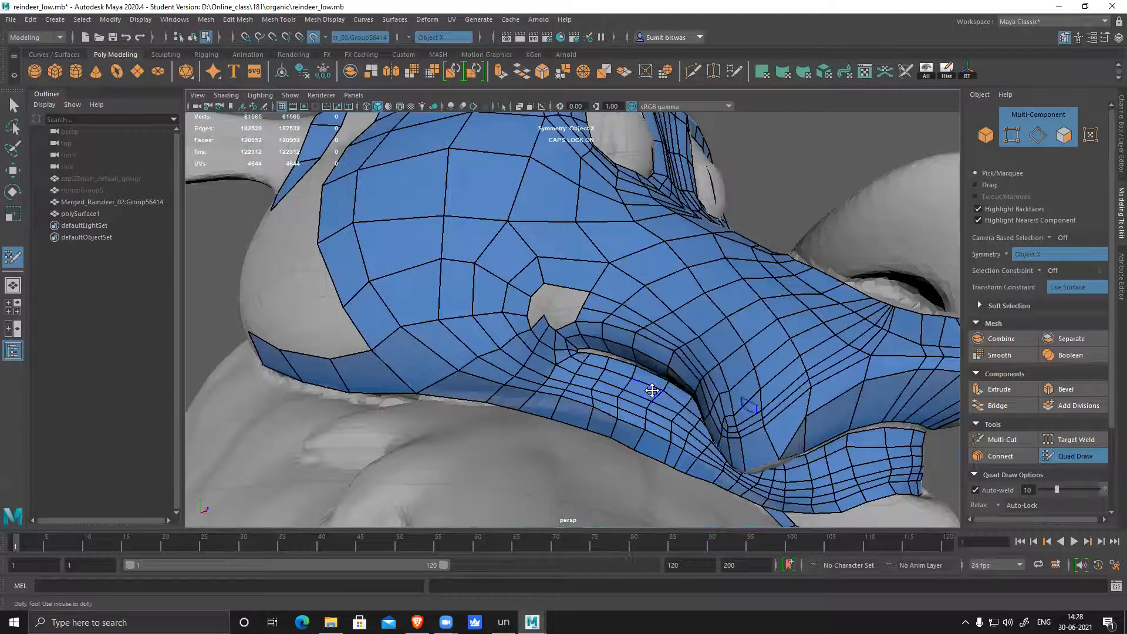
scroll(573, 337, up, 5)
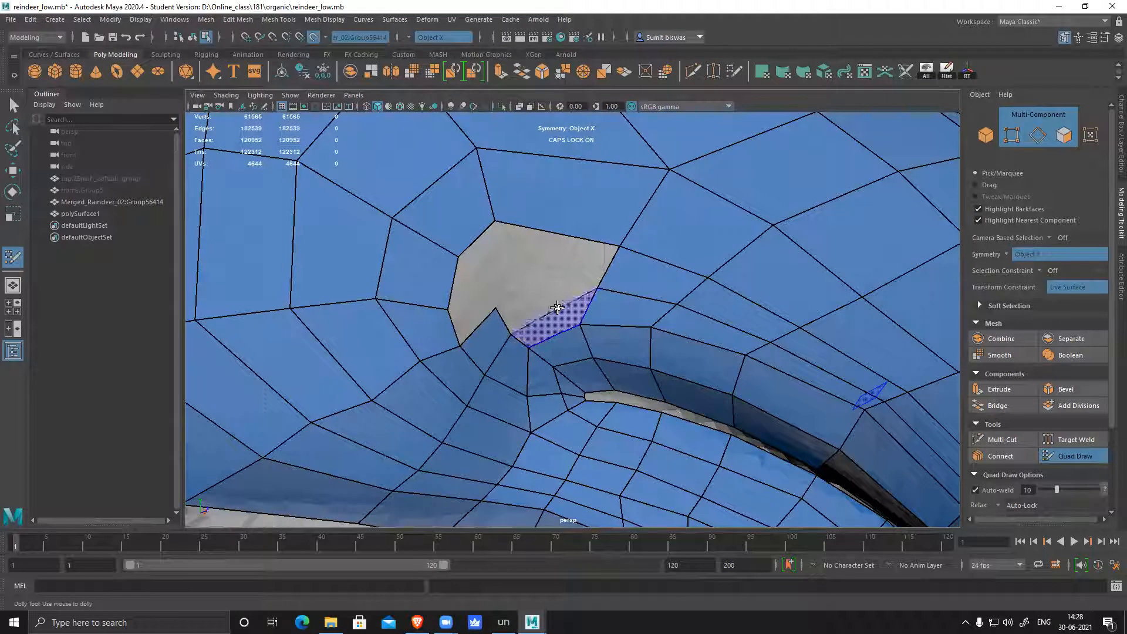
shift+click(541, 320)
key(ctrl+z)
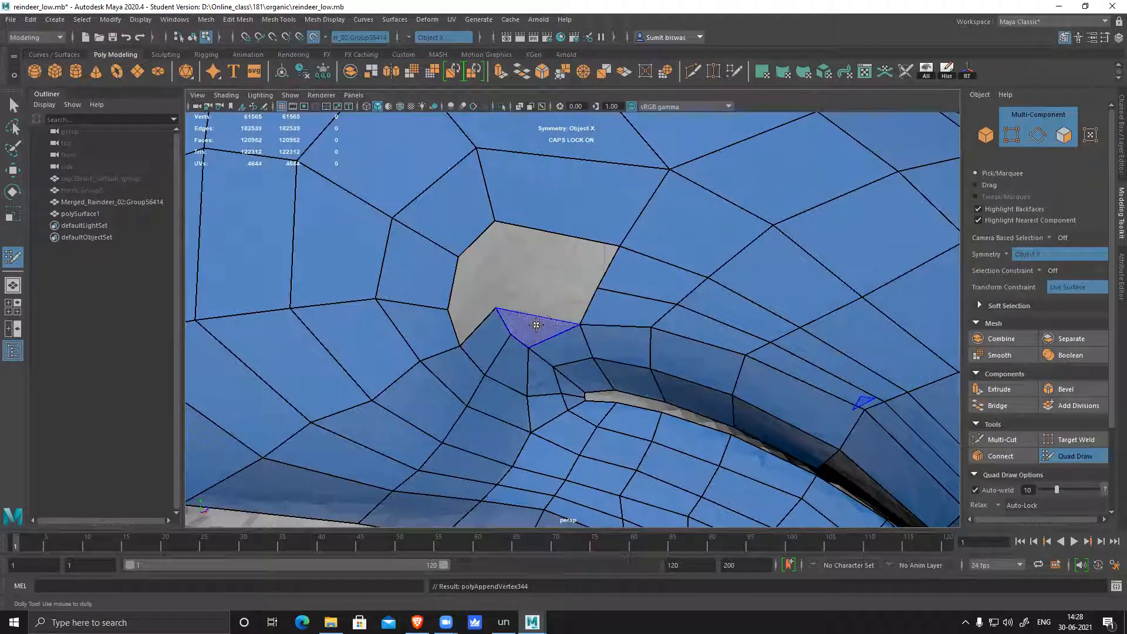
shift+click(553, 324)
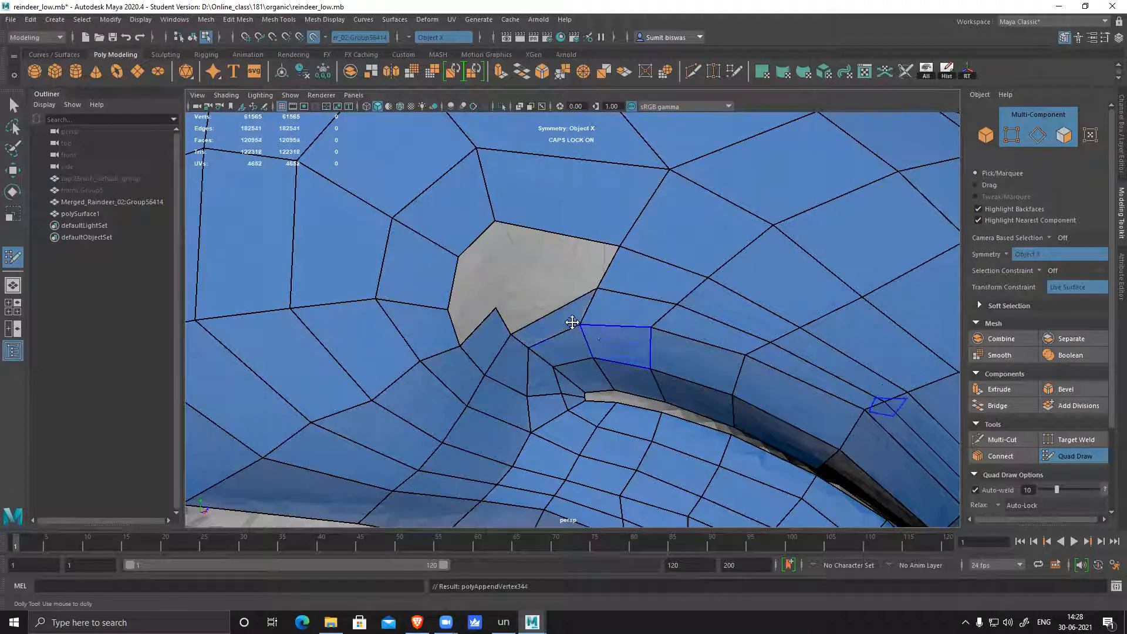
- Place a point inside the remaining mouth-corner hole and fill four quads around it to close the hole
alt+middle_drag(566, 309, 573, 341)
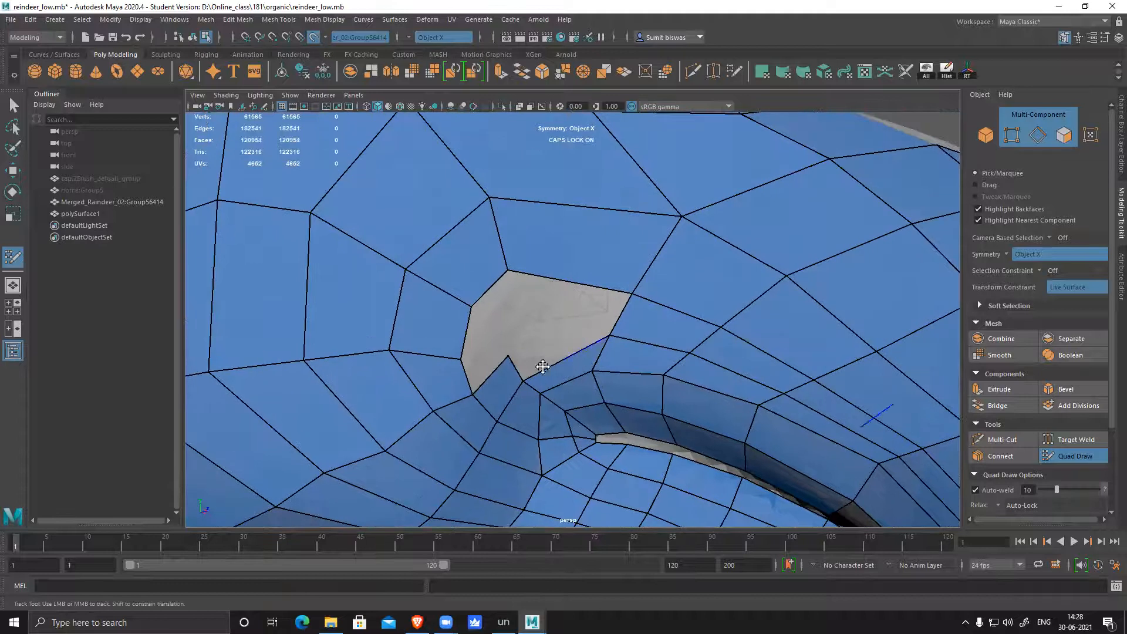
shift+click(520, 352)
click(538, 325)
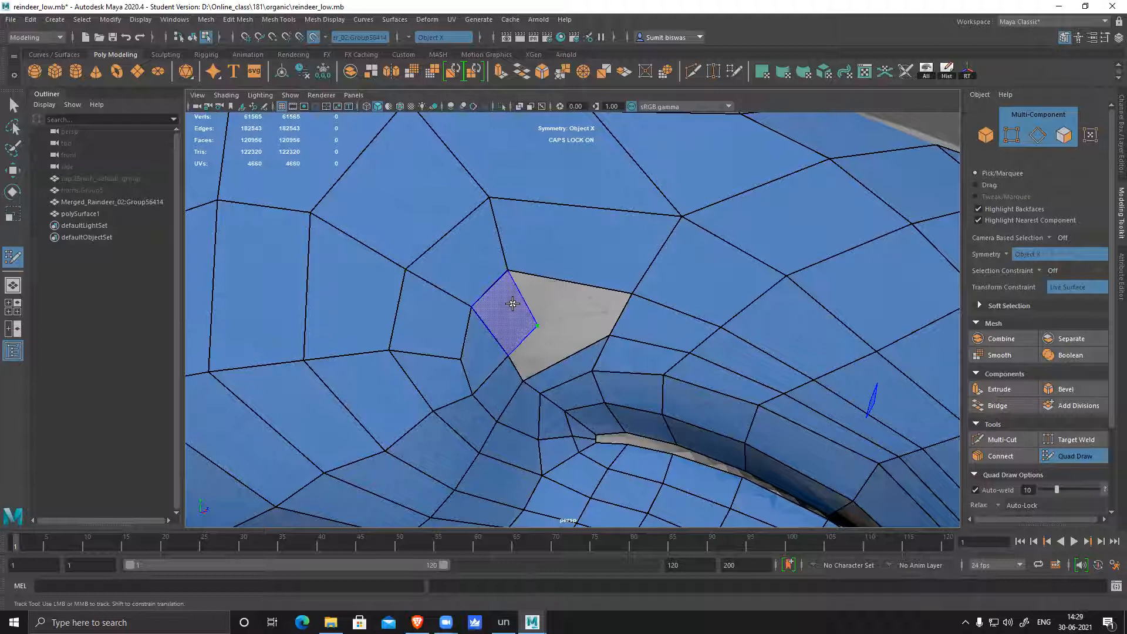
shift+click(509, 303)
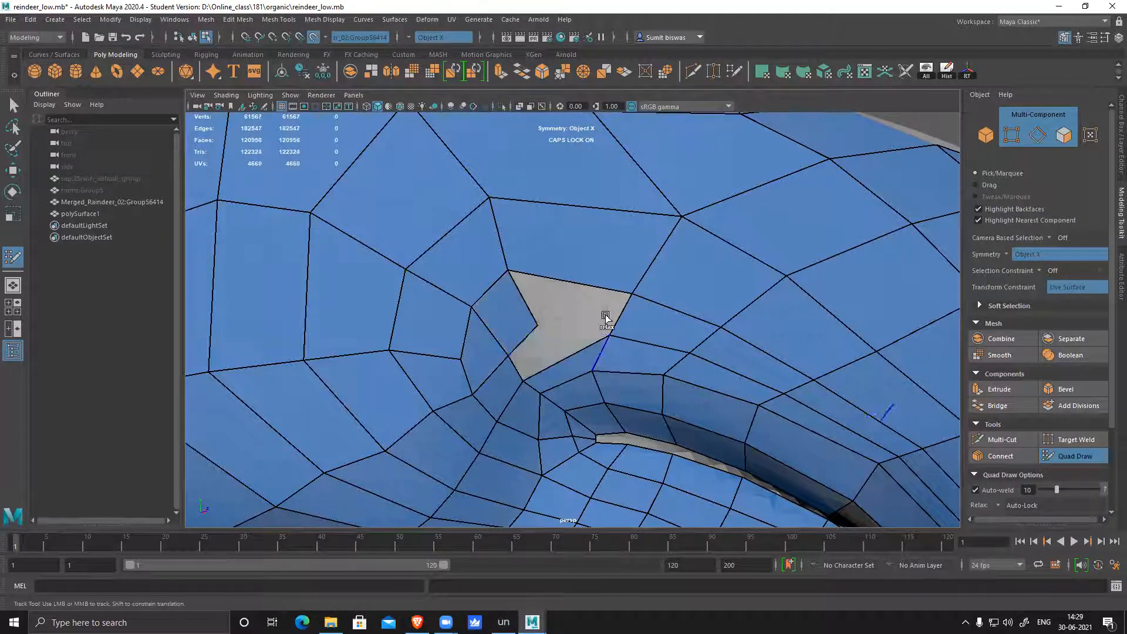
key(ctrl+z)
key(ctrl+z)
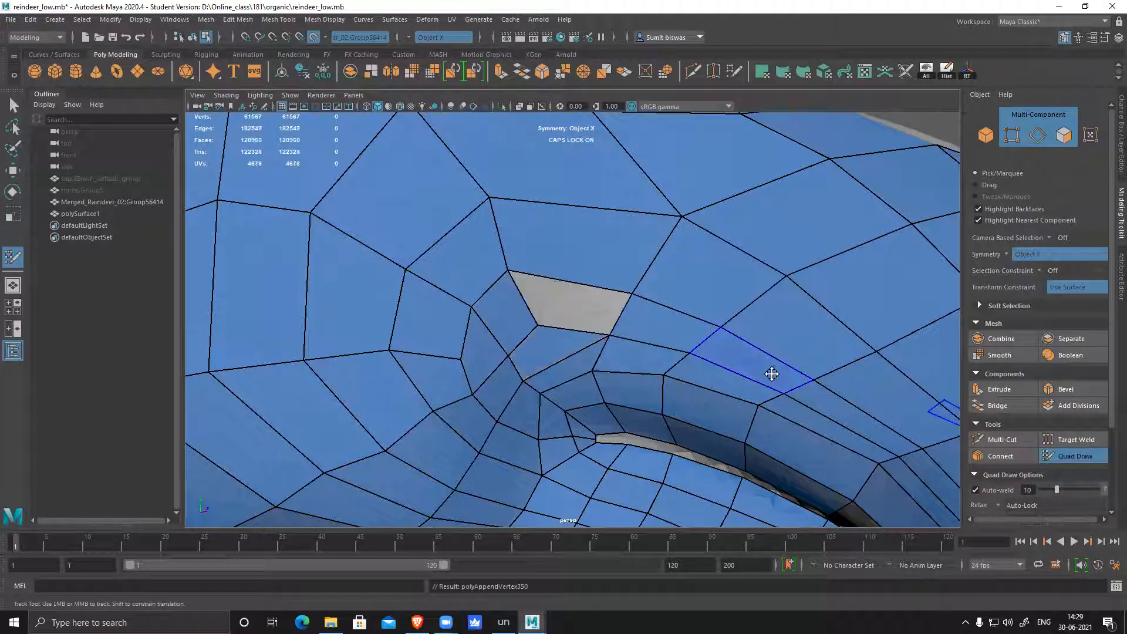
- Place a point below the lower-lip band and fill a quad between the band and the start of the chin strip
alt+right_drag(801, 393, 242, 310)
alt+drag(537, 353, 443, 340)
alt+right_drag(443, 340, 781, 464)
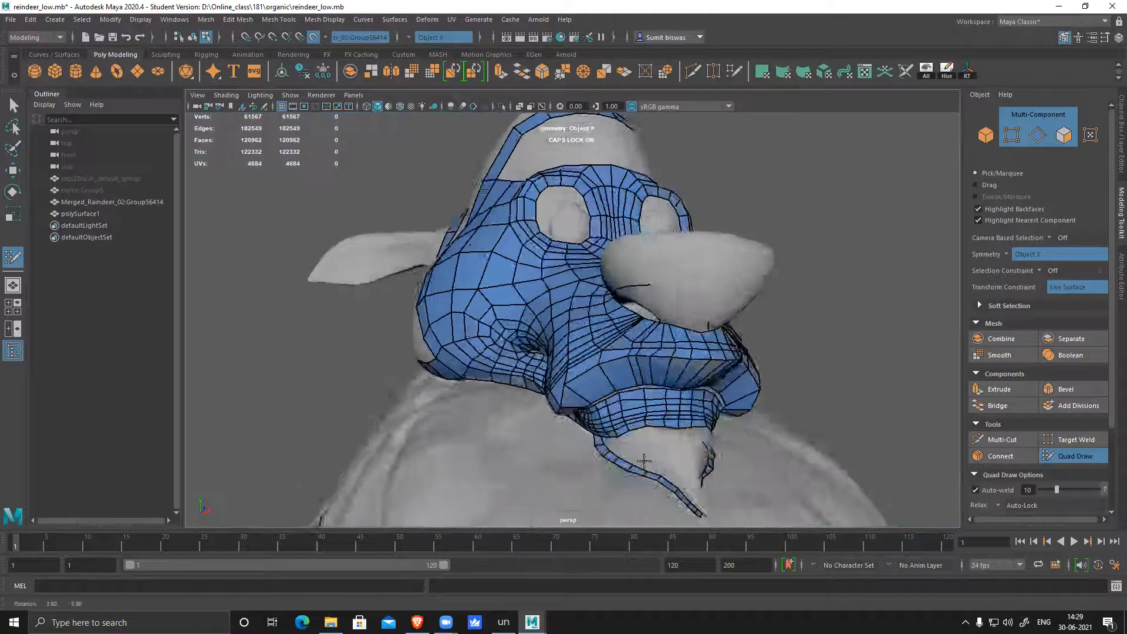
alt+drag(781, 464, 603, 461)
alt+middle_drag(583, 435, 632, 392)
alt+drag(598, 379, 658, 376)
alt+middle_drag(658, 376, 566, 344)
alt+right_drag(565, 344, 609, 380)
alt+drag(609, 380, 696, 358)
alt+middle_drag(588, 305, 551, 391)
alt+right_drag(551, 390, 586, 413)
click(485, 347)
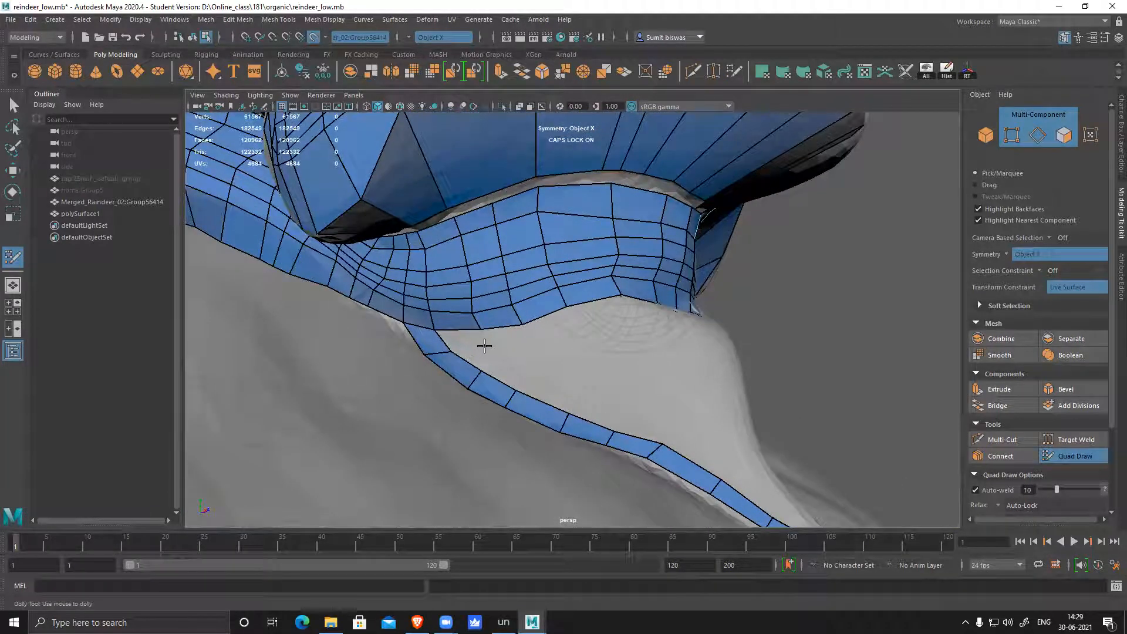
shift+click(514, 360)
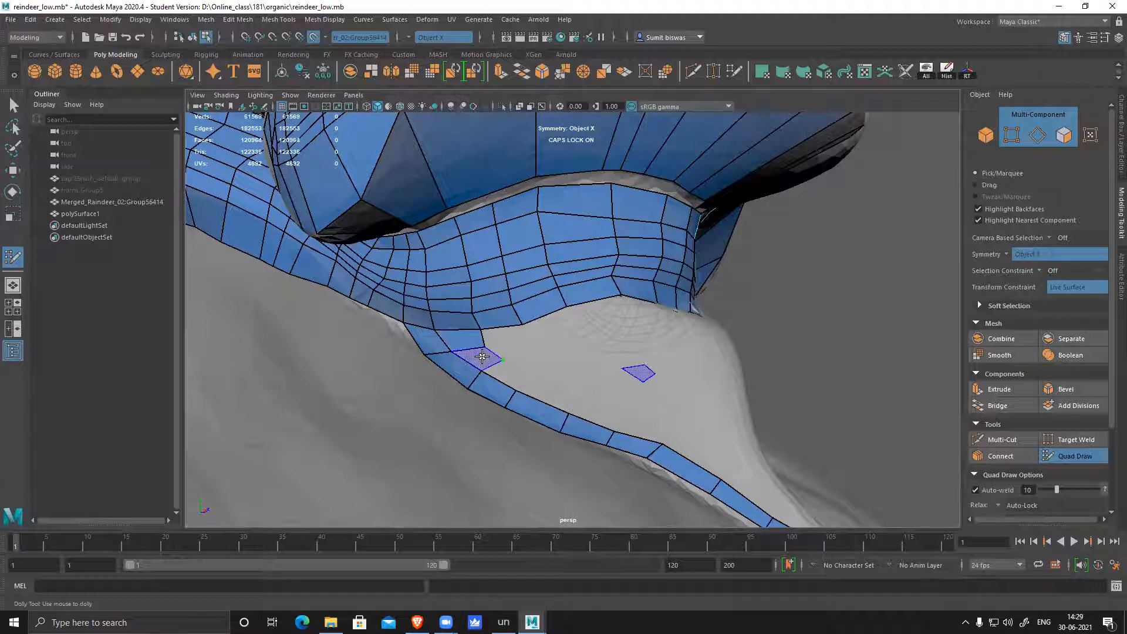
- Extend a second row of six quads along the inner edge of the chin strip, heading toward the chin's tip
shift+click(535, 374)
click(527, 369)
shift+click(574, 390)
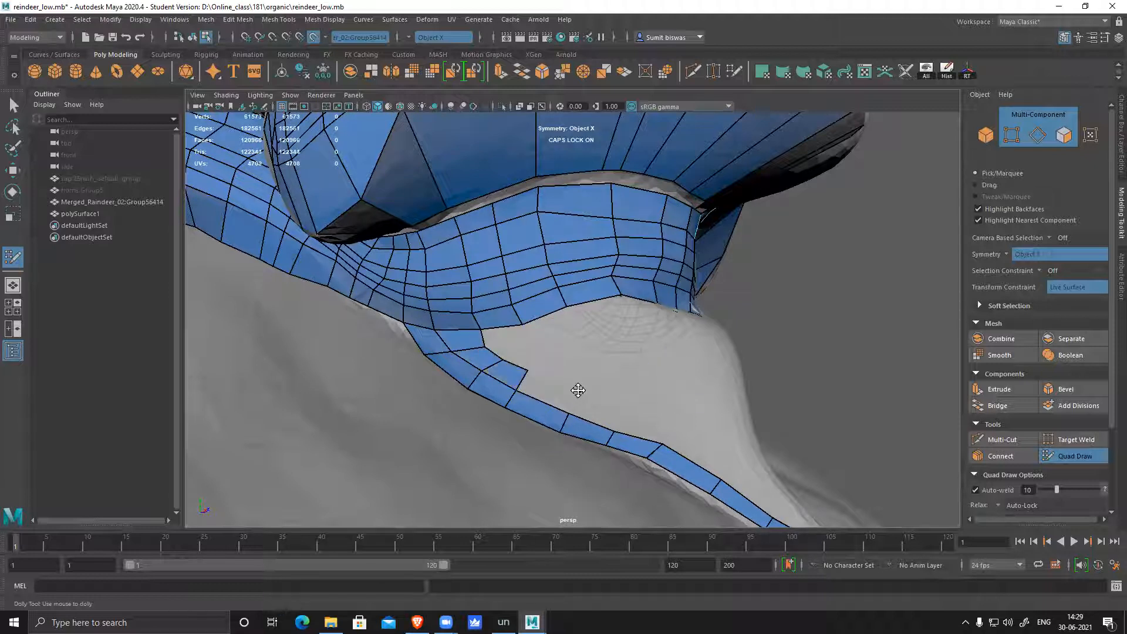
shift+click(551, 388)
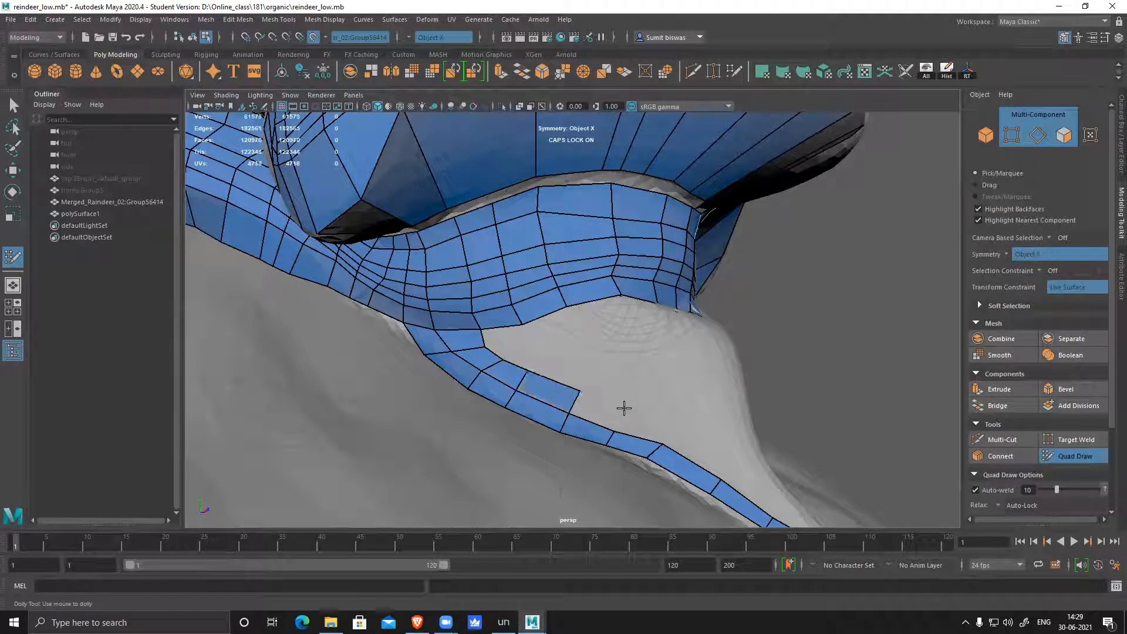
shift+click(674, 421)
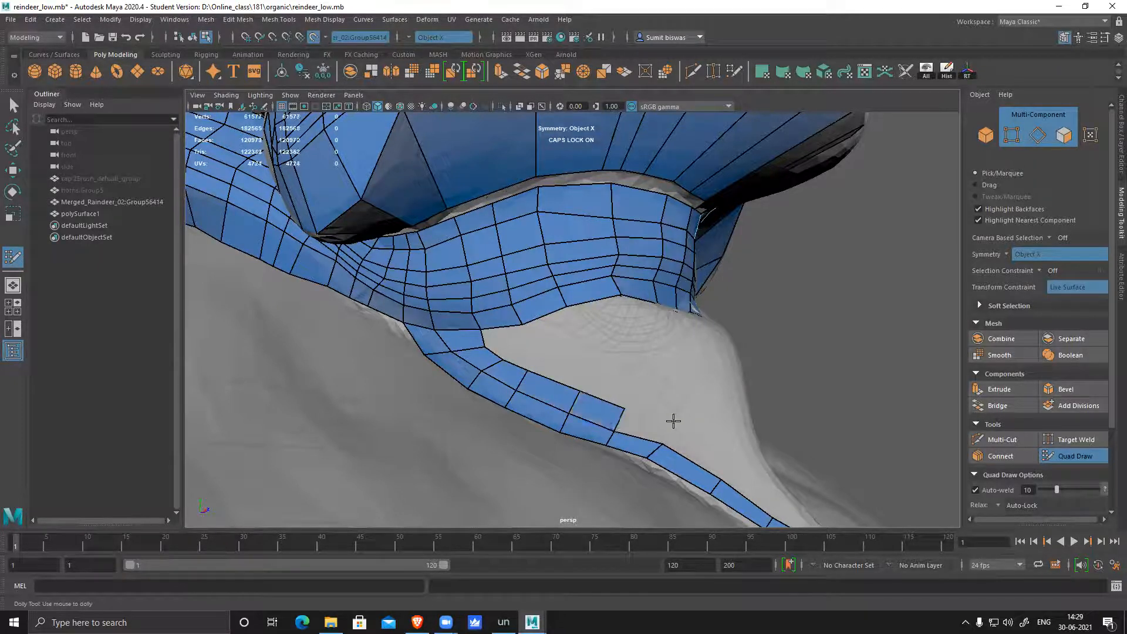
shift+click(645, 424)
alt+drag(799, 457, 530, 420)
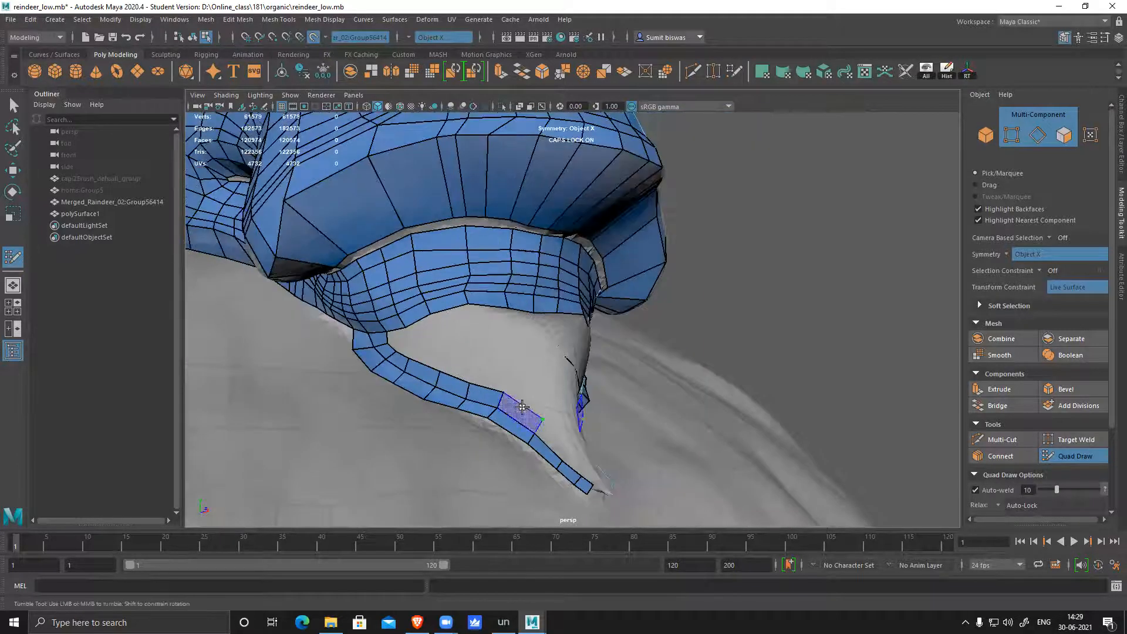
shift+click(653, 433)
scroll(660, 455, up, 4)
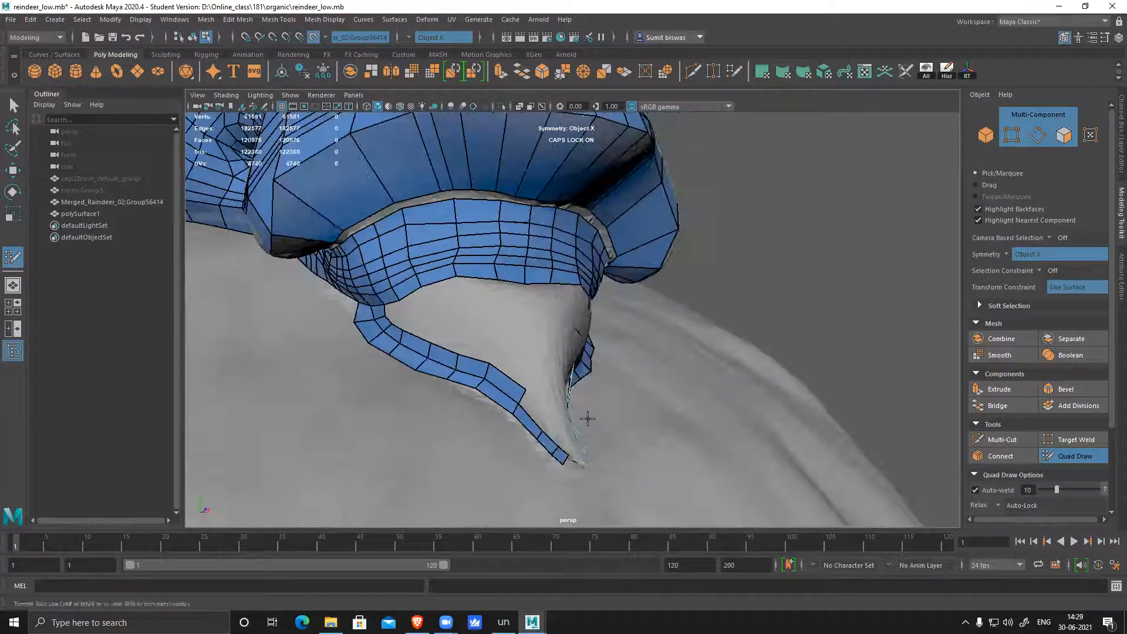
- Extend the inner row of the chin strip with three more quads to the chin's tip
alt+middle_drag(522, 478, 540, 428)
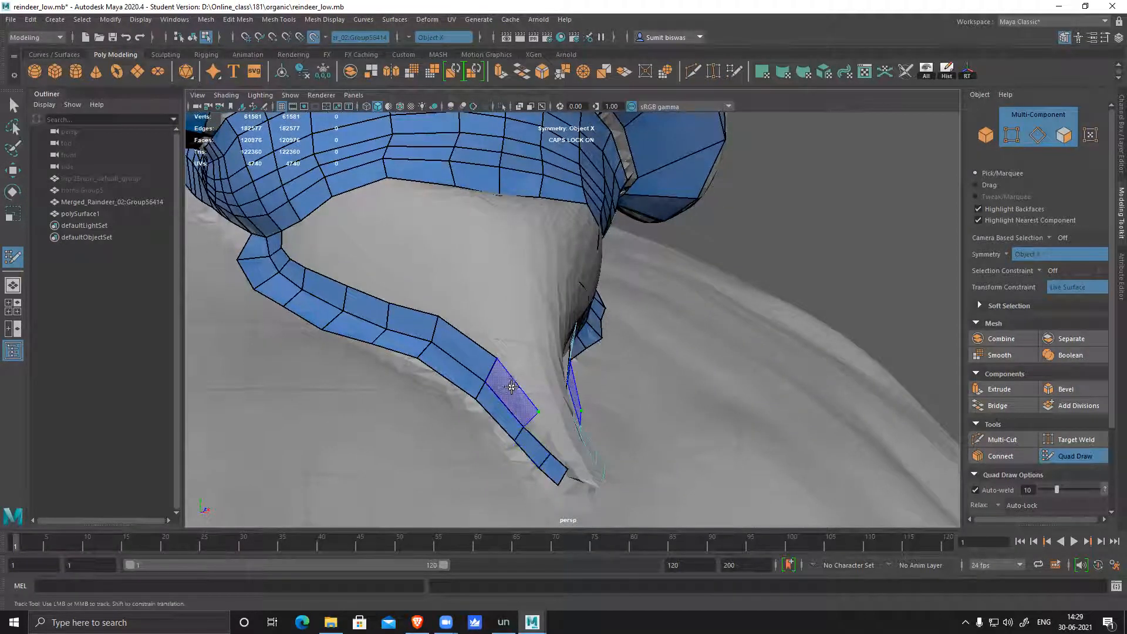
shift+click(768, 449)
mouse_move(812, 453)
alt+mouse_down()
mouse_move(576, 417)
mouse_move(511, 434)
mouse_move(551, 405)
mouse_move(629, 460)
alt+mouse_up()
scroll(629, 460, up, 3)
alt+middle_drag(550, 440, 569, 370)
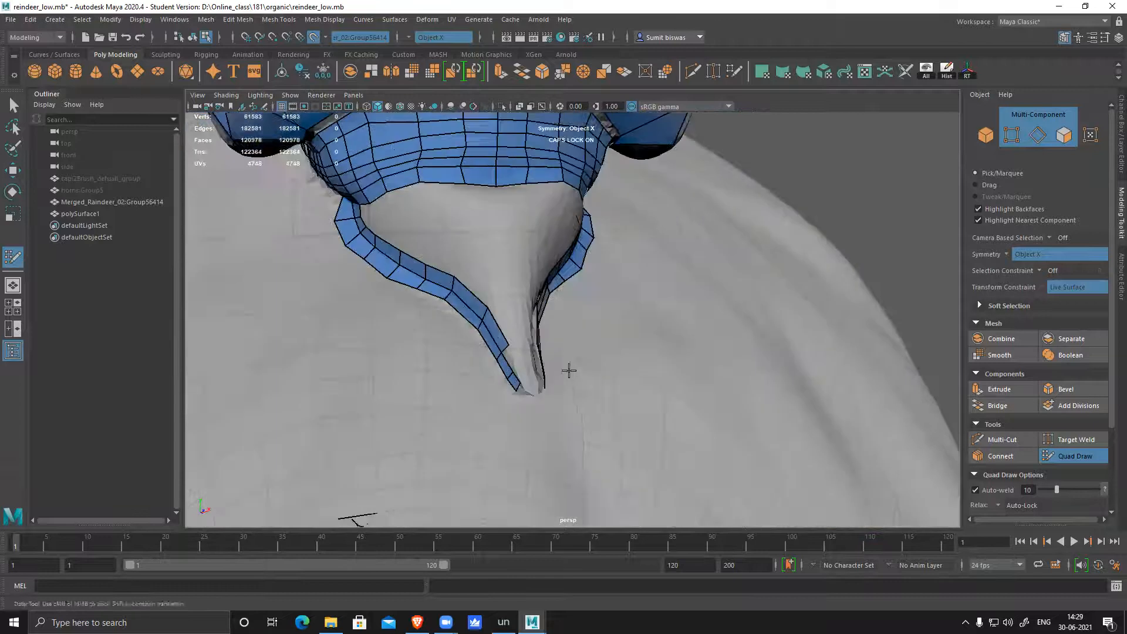
scroll(528, 395, up, 3)
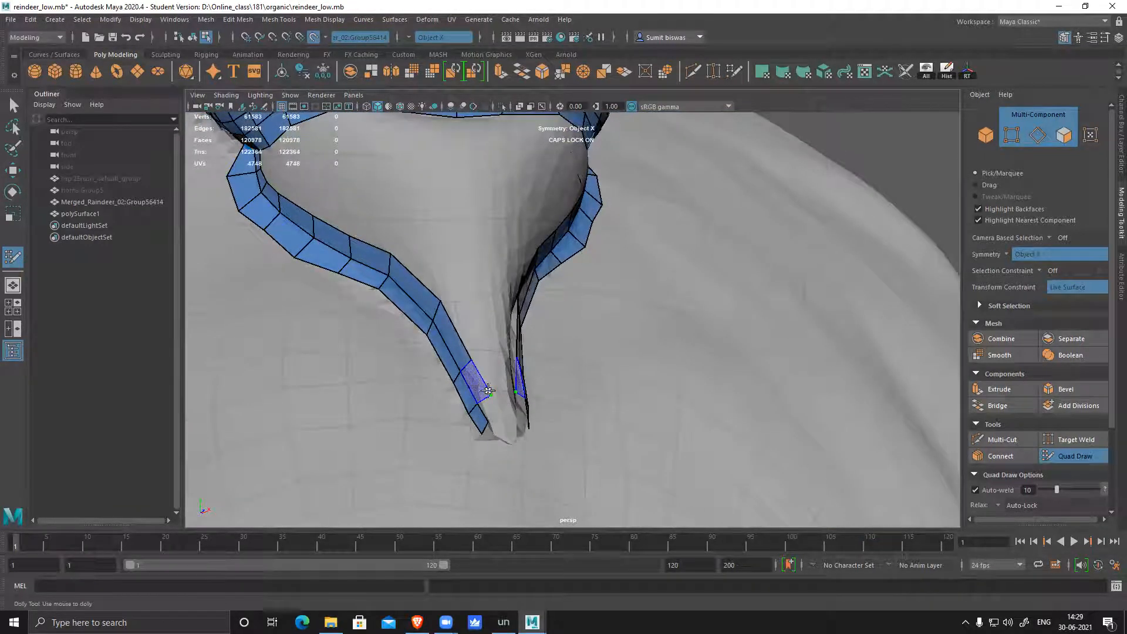
shift+click(489, 409)
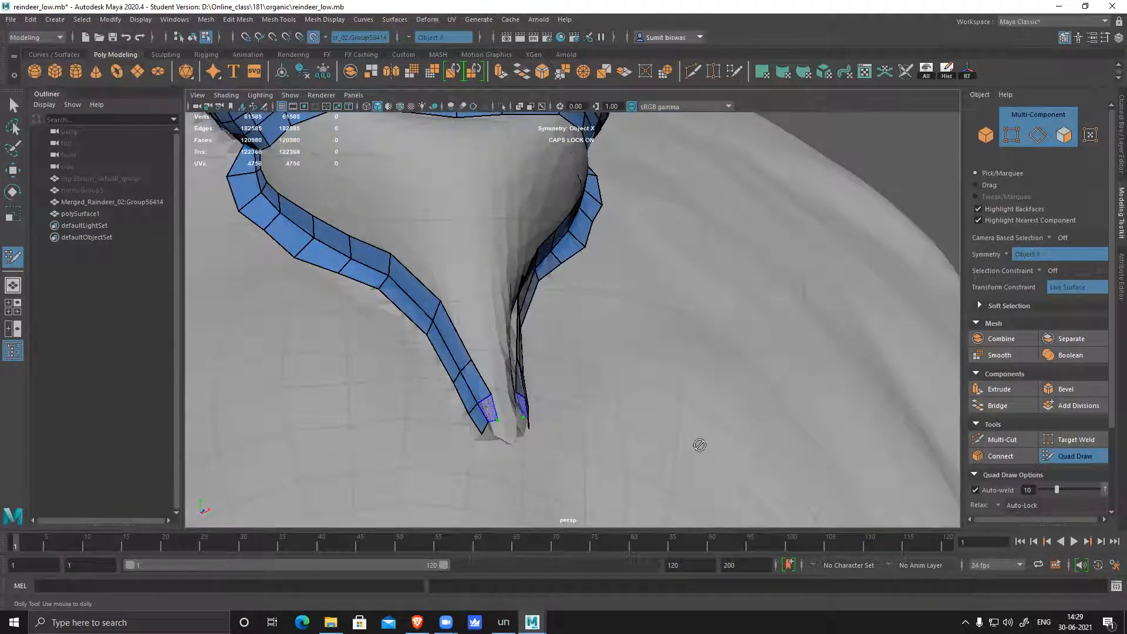
shift+click(602, 417)
- Fill a mirrored central column, two quads wide and three rows long, from the lower-lip band down the chin
scroll(597, 421, down, 5)
alt+drag(561, 435, 469, 345)
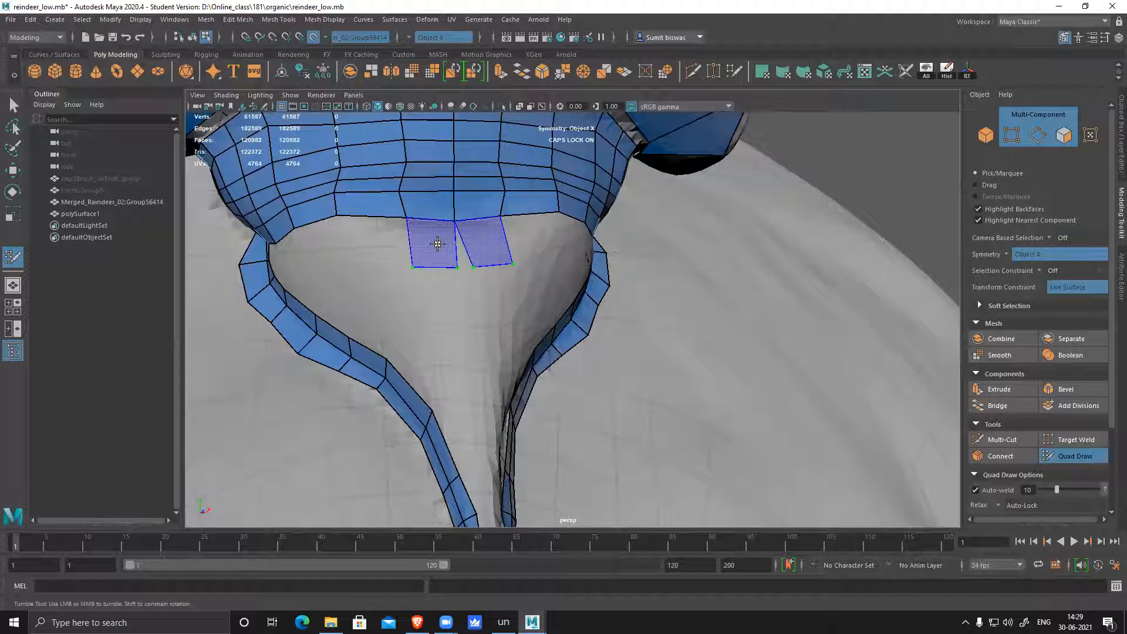
shift+click(460, 273)
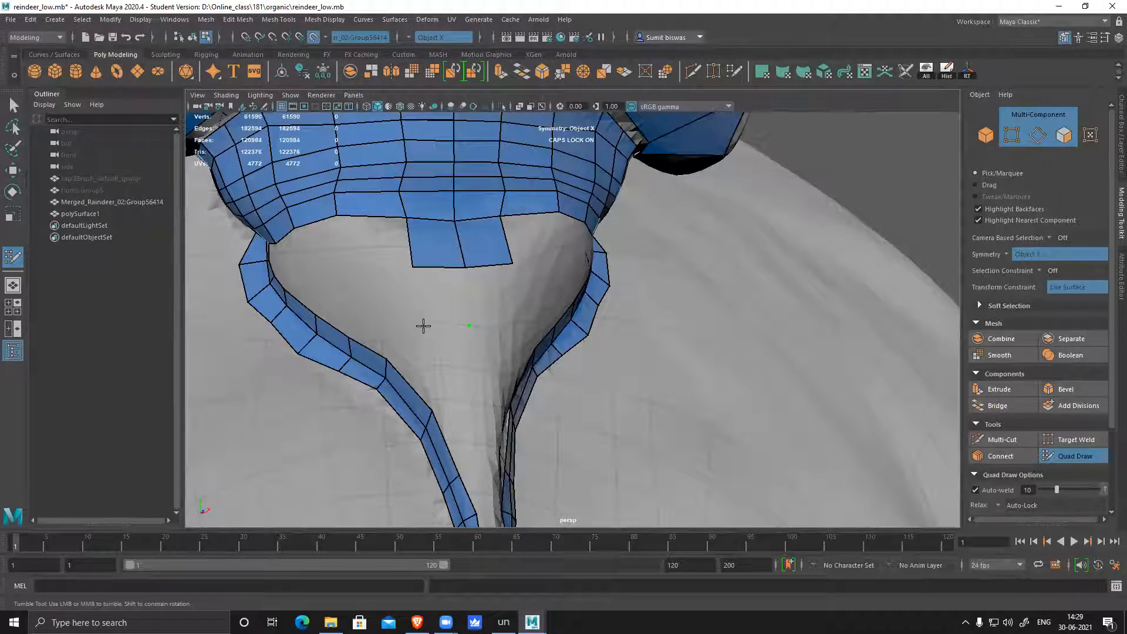
shift+click(472, 378)
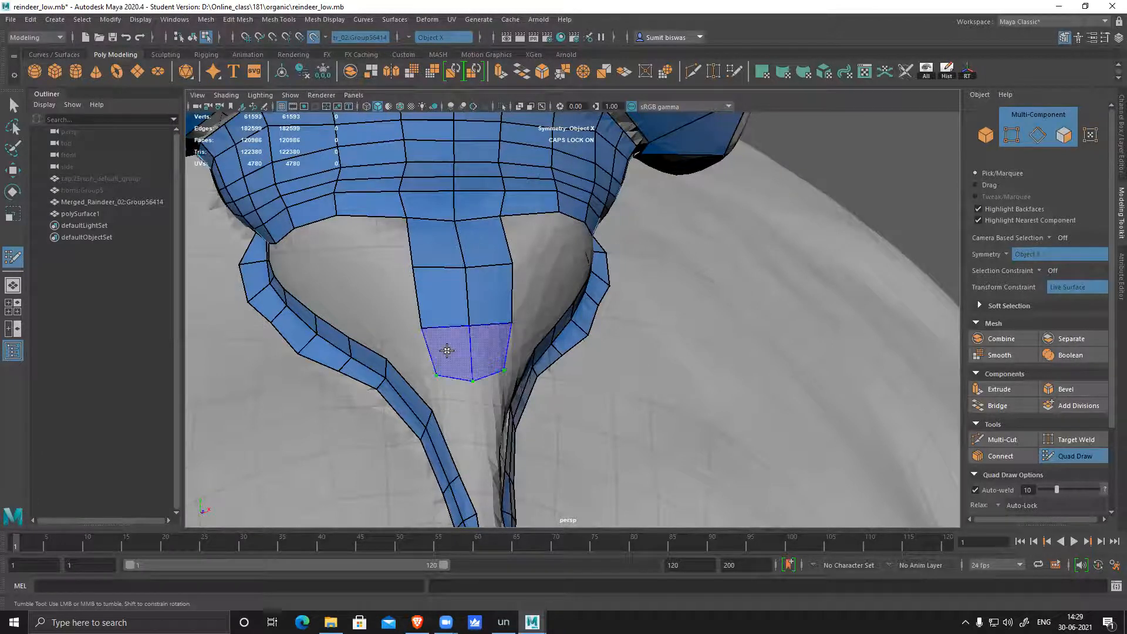
shift+click(602, 399)
- Extend a row of three quads outward from the top of the central chin column along the lower-lip band
alt+drag(522, 377, 591, 388)
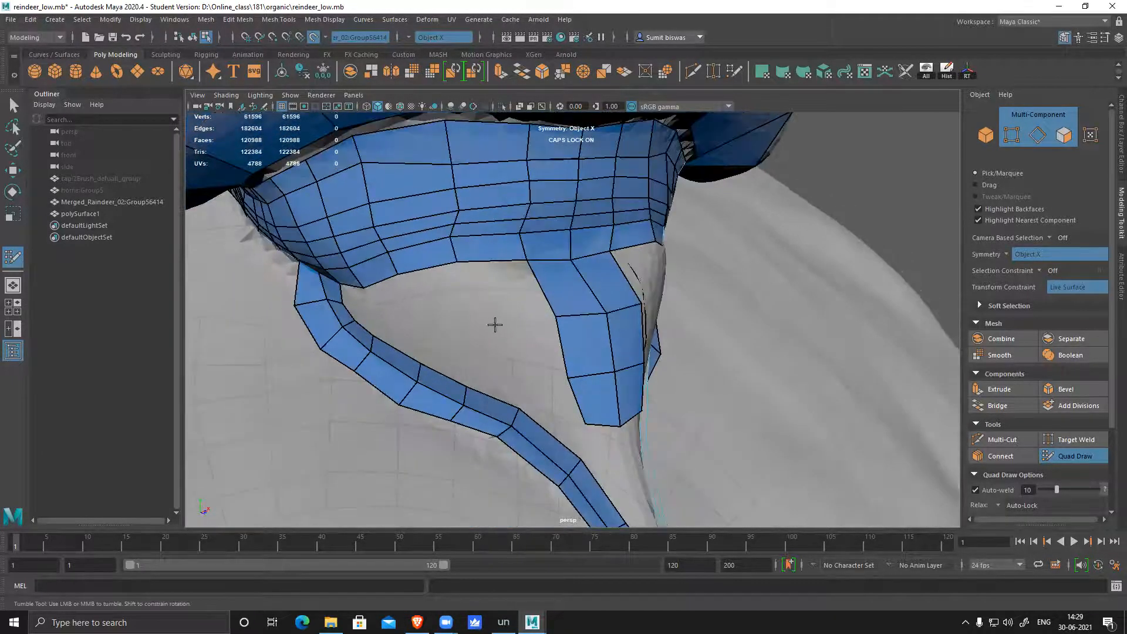
click(486, 320)
shift+click(520, 300)
alt+drag(521, 300, 563, 336)
shift+click(543, 265)
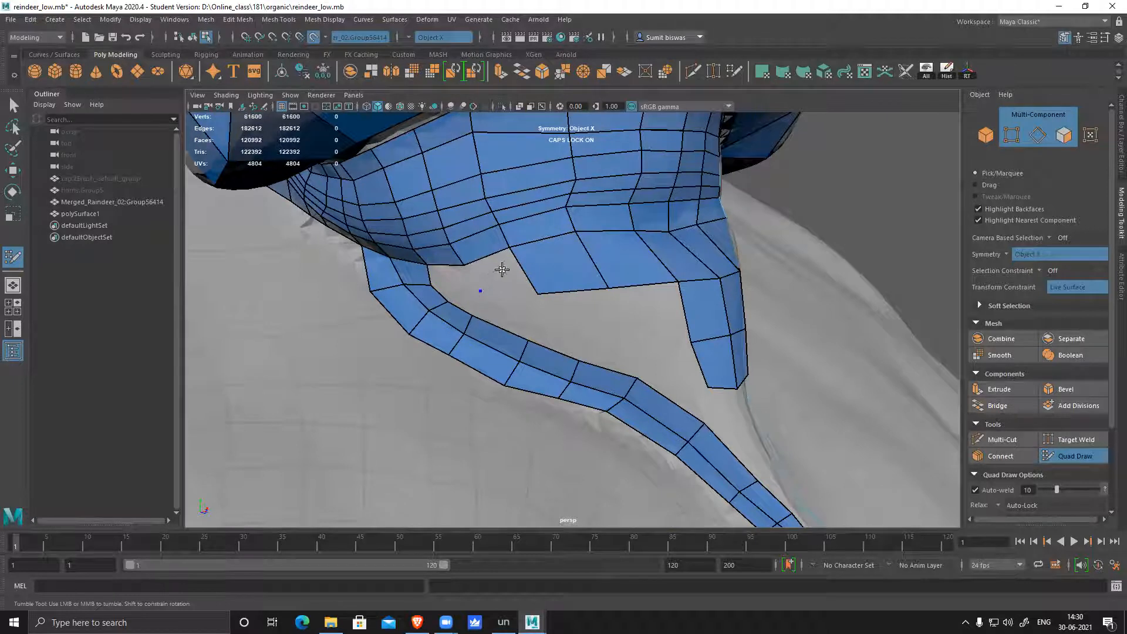
shift+click(499, 279)
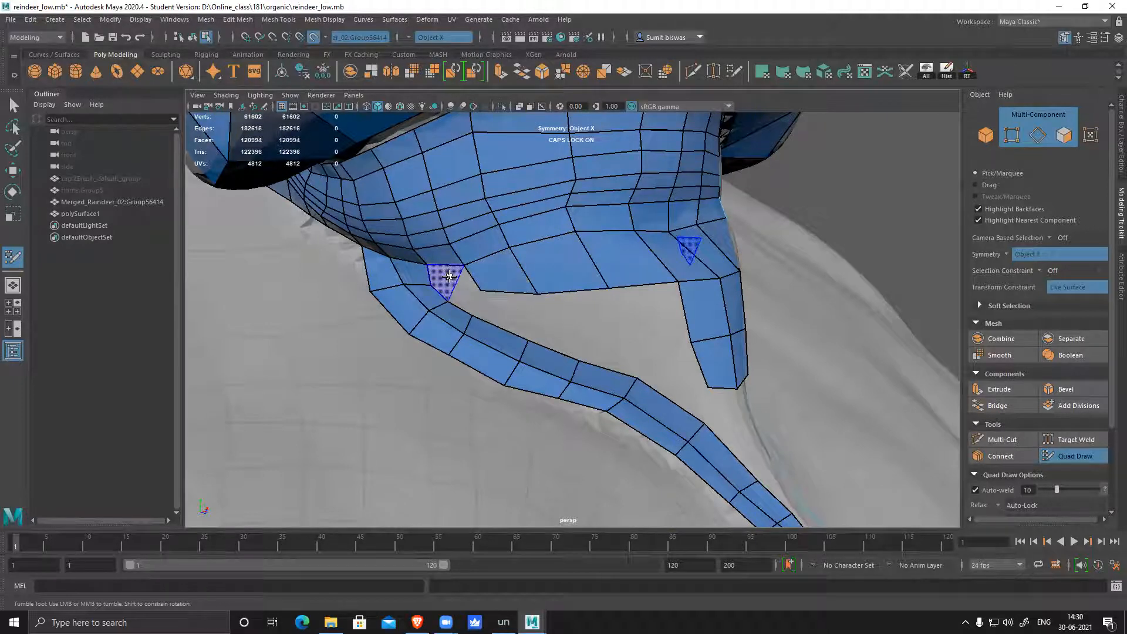
- Fill four quads joining the row under the lip to the chin strip, nudging the strip's inner corner vertex
alt+drag(483, 284, 505, 313)
scroll(505, 313, up, 5)
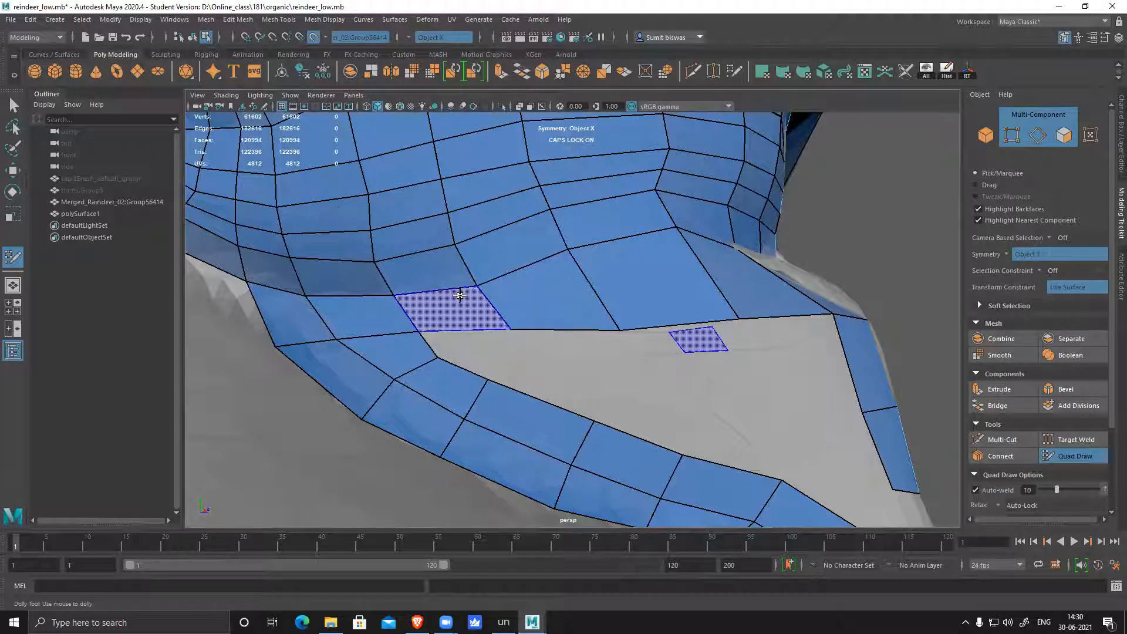
shift+click(460, 295)
drag(441, 356, 444, 359)
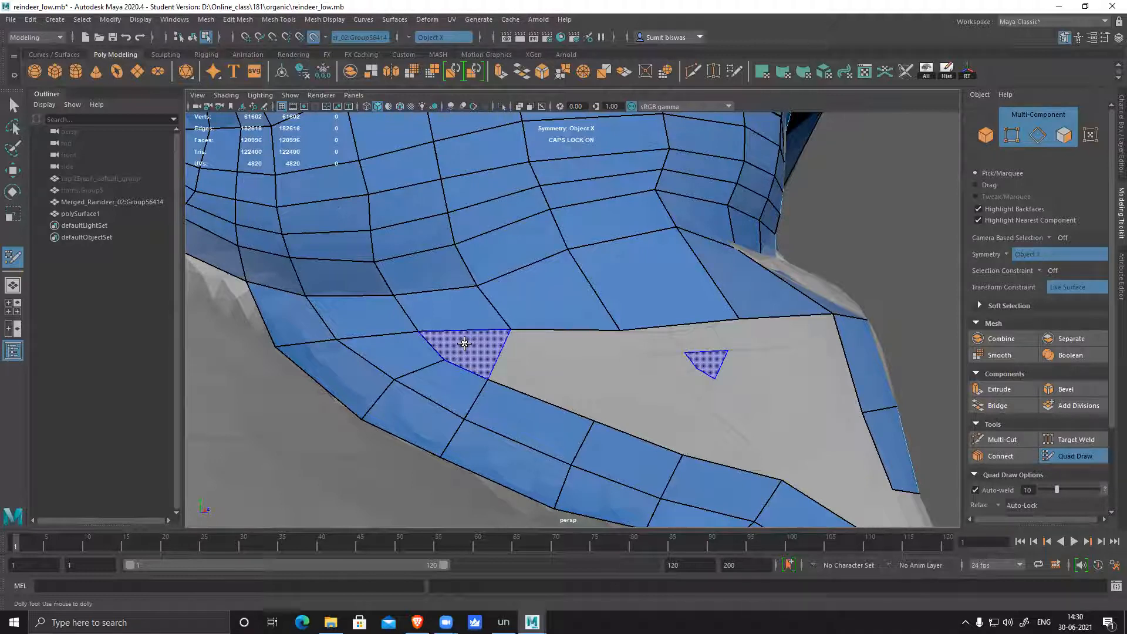
shift+click(605, 383)
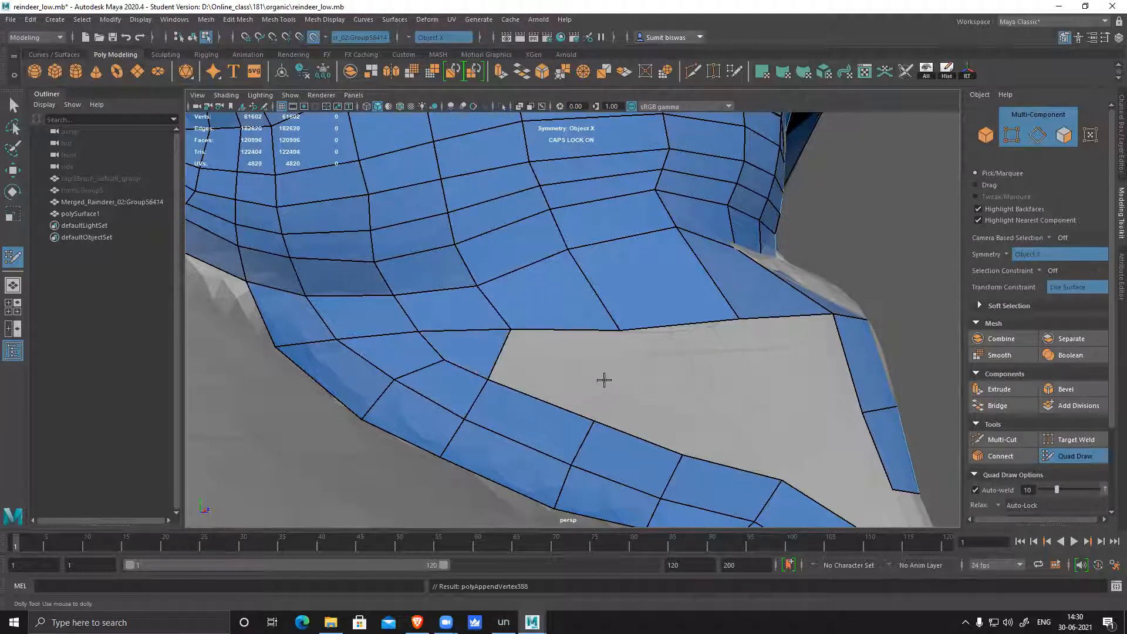
shift+click(710, 406)
mouse_move(710, 406)
alt+middle_down()
mouse_move(636, 403)
mouse_move(503, 370)
alt+middle_up()
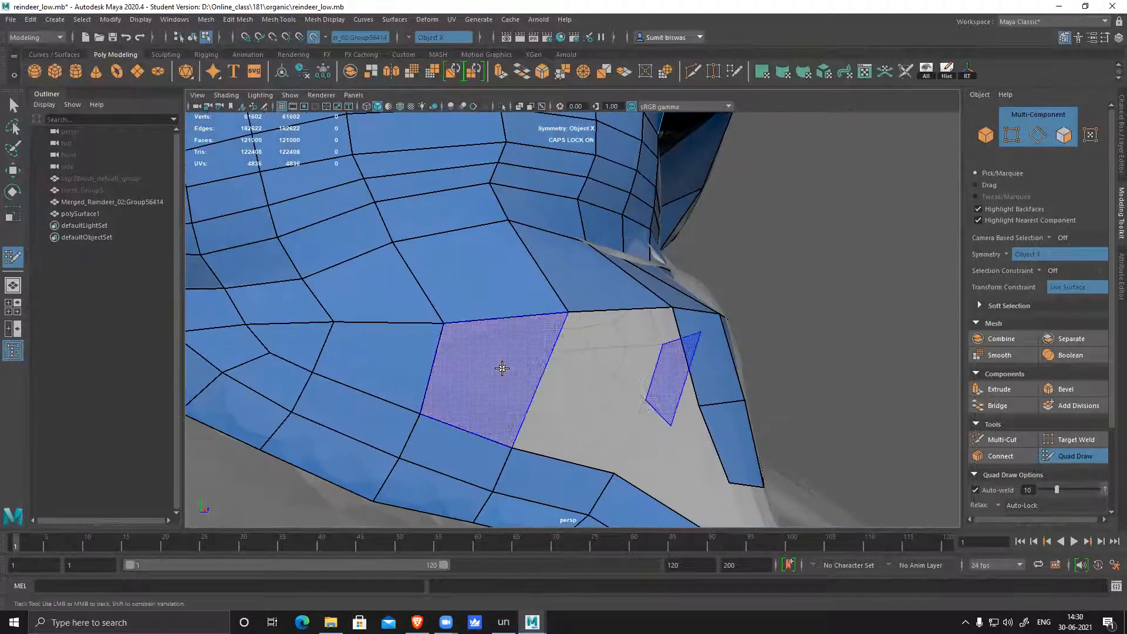
shift+click(546, 391)
- Insert two edge loops through the under-lip quads and fill quads across the gap toward the central chin column
mouse_move(552, 392)
alt+mouse_down()
mouse_move(422, 407)
mouse_move(453, 327)
alt+mouse_up()
alt+middle_drag(453, 327, 381, 319)
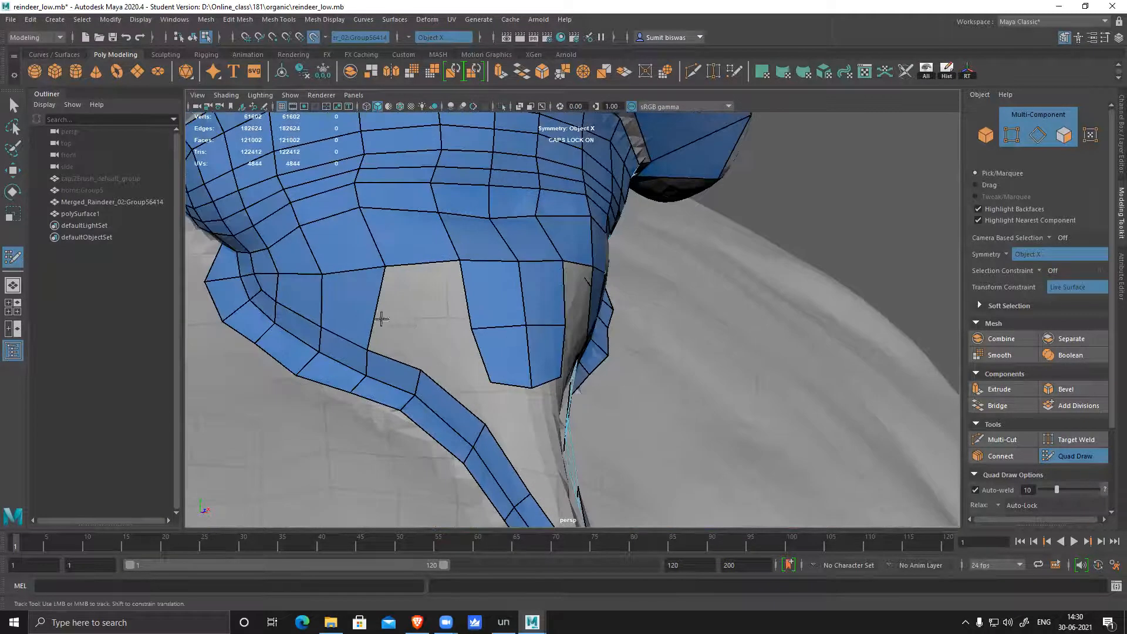
ctrl+click(376, 317)
shift+click(403, 337)
ctrl+click(429, 323)
shift+click(467, 362)
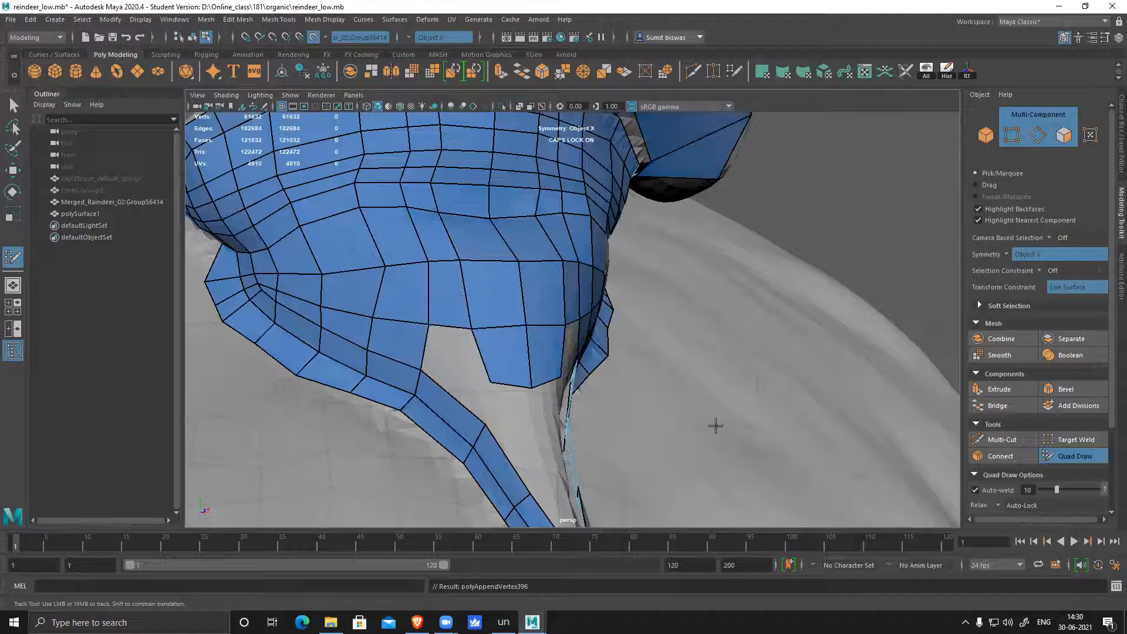
shift+click(456, 356)
- Space out the crowded border vertices along the muzzle's upper edge beneath the nose
scroll(372, 372, down, 3)
alt+drag(373, 372, 674, 440)
scroll(674, 440, up, 7)
alt+middle_drag(467, 320, 558, 322)
scroll(522, 302, up, 3)
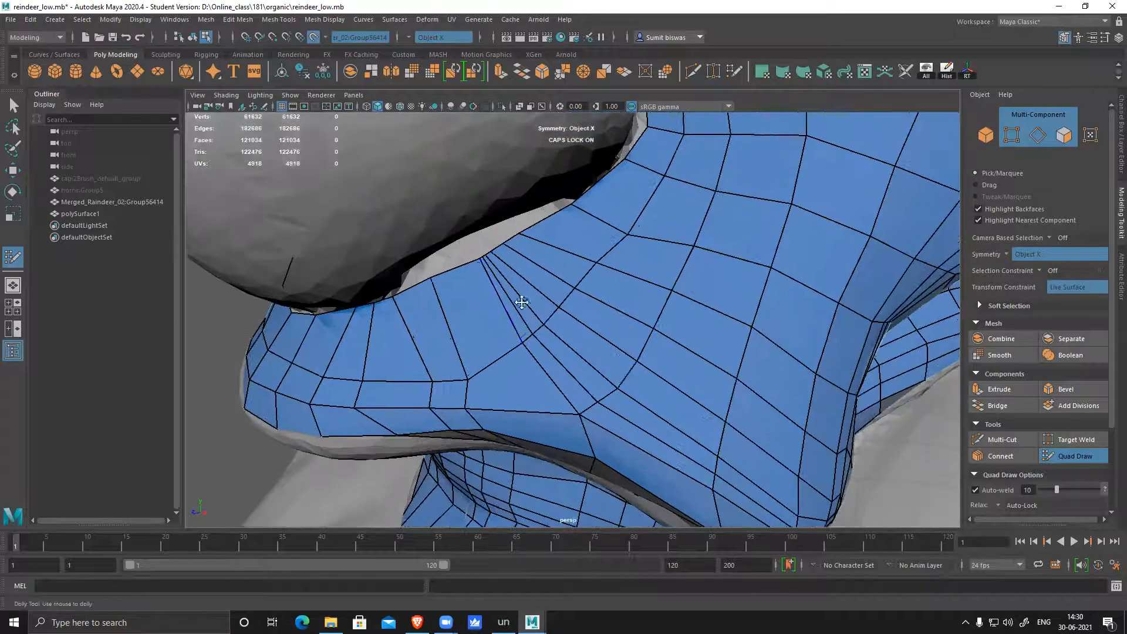
click(474, 260)
click(523, 233)
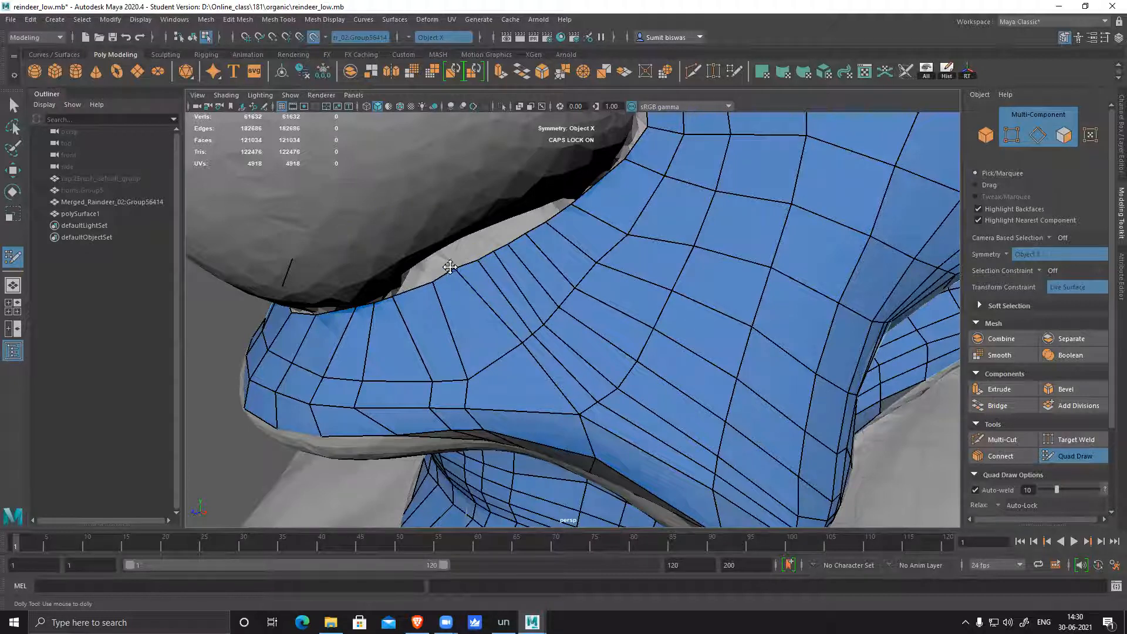
- Start a second row above the neck strip with three quads running back from the jaw
alt+drag(662, 347, 485, 328)
mouse_move(559, 301)
alt+mouse_down()
mouse_move(585, 339)
mouse_move(498, 327)
mouse_move(528, 317)
mouse_move(513, 302)
mouse_move(639, 327)
mouse_move(580, 311)
mouse_move(781, 297)
mouse_move(539, 330)
alt+mouse_up()
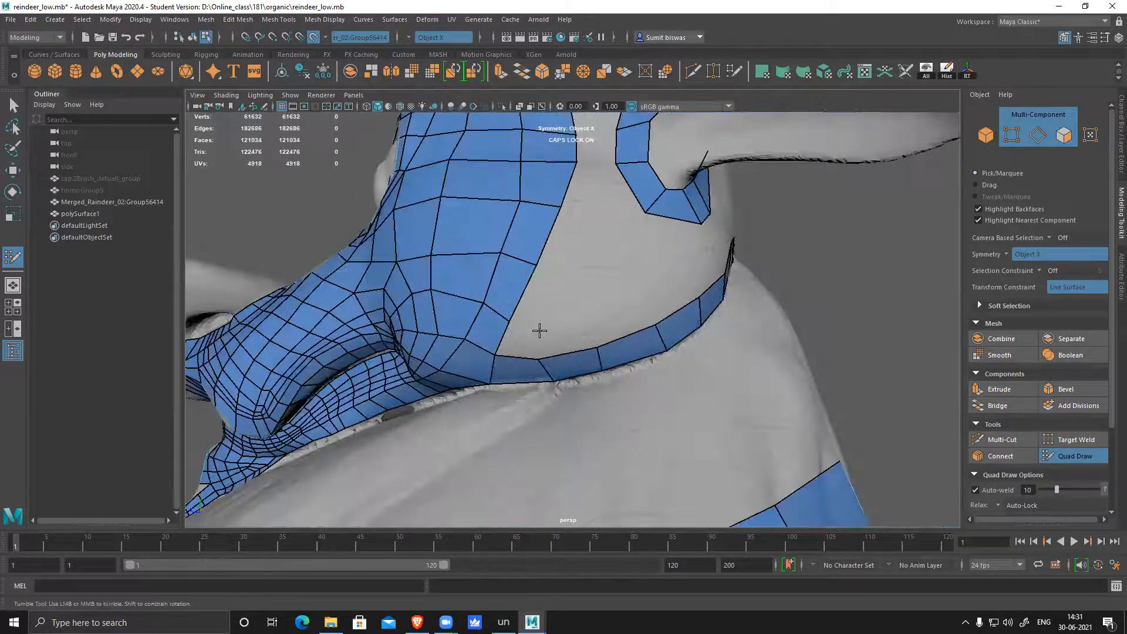
shift+click(522, 341)
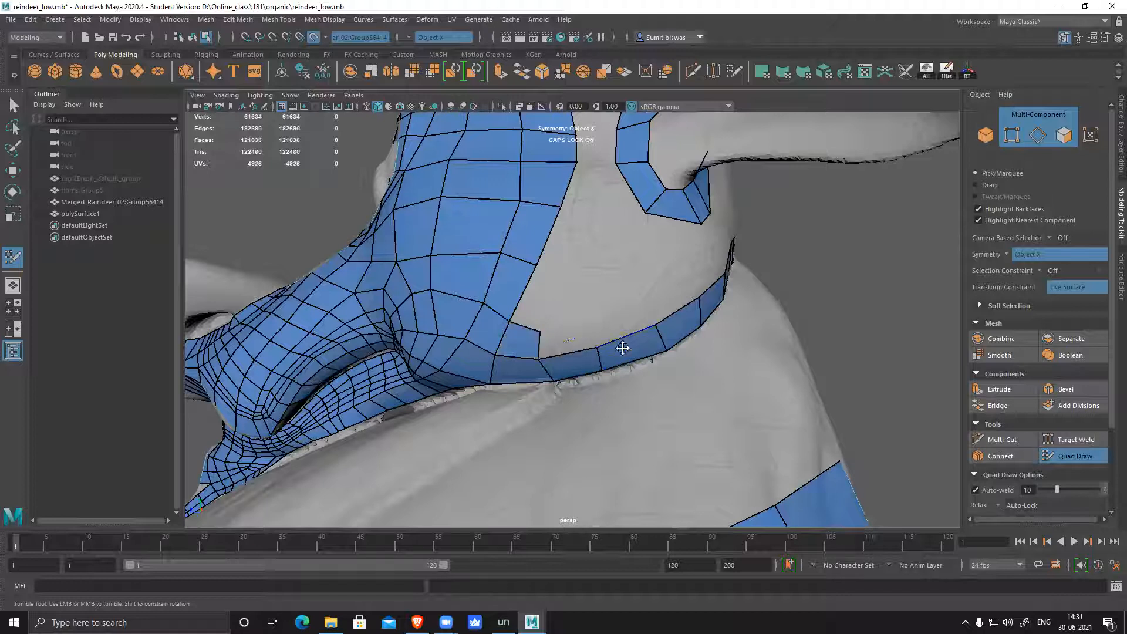
alt+right_drag(622, 347, 598, 311)
click(600, 323)
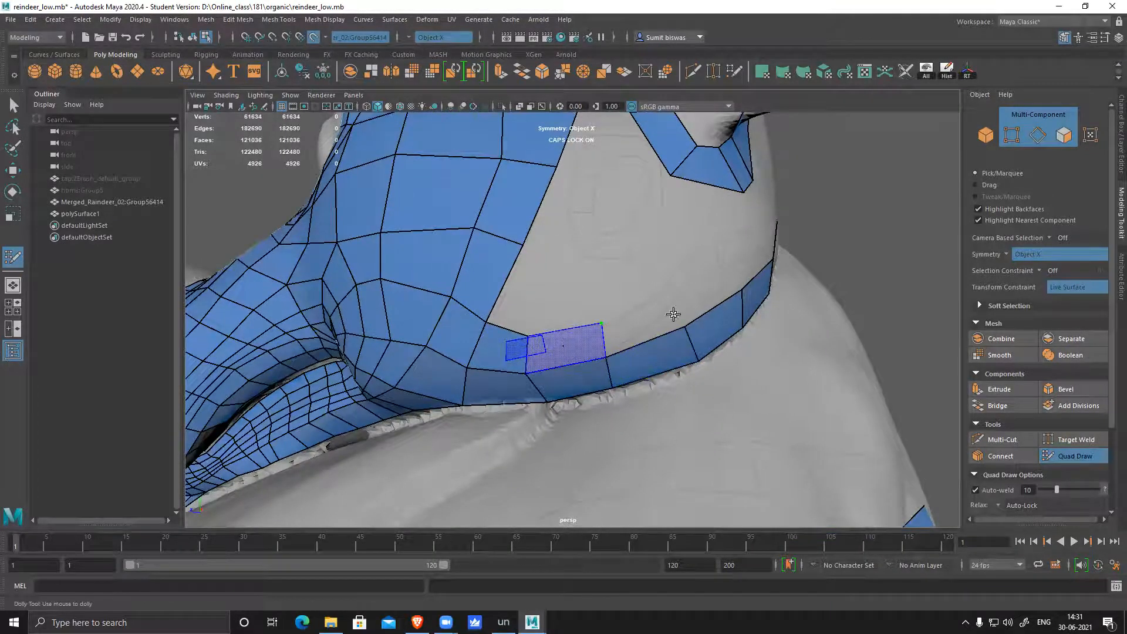
shift+click(669, 289)
click(671, 289)
shift+click(715, 299)
- Continue the second neck row with three more quads below the ear
mouse_move(717, 296)
alt+mouse_down()
mouse_move(675, 307)
mouse_move(625, 298)
alt+mouse_up()
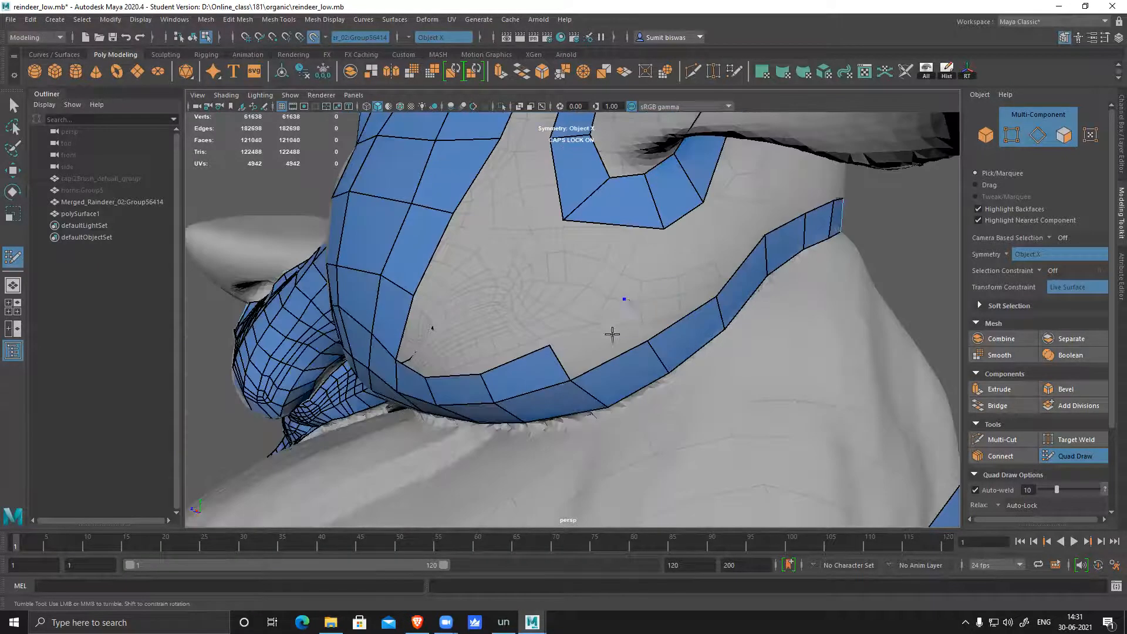
shift+click(702, 255)
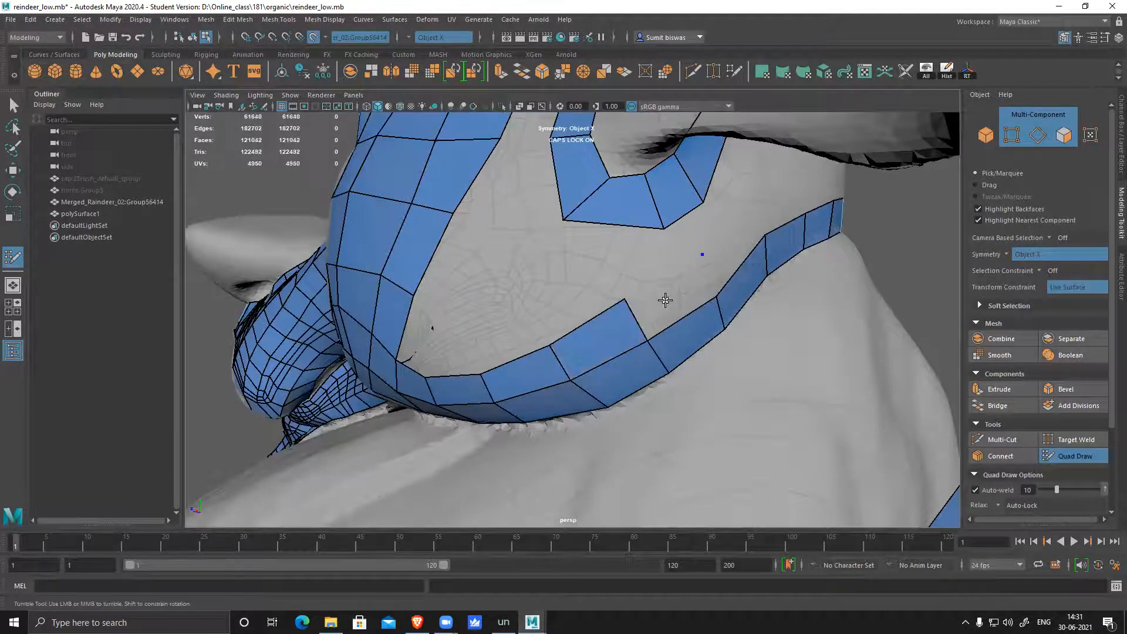
shift+click(773, 310)
mouse_move(772, 309)
alt+mouse_down()
mouse_move(747, 315)
mouse_move(710, 253)
alt+mouse_up()
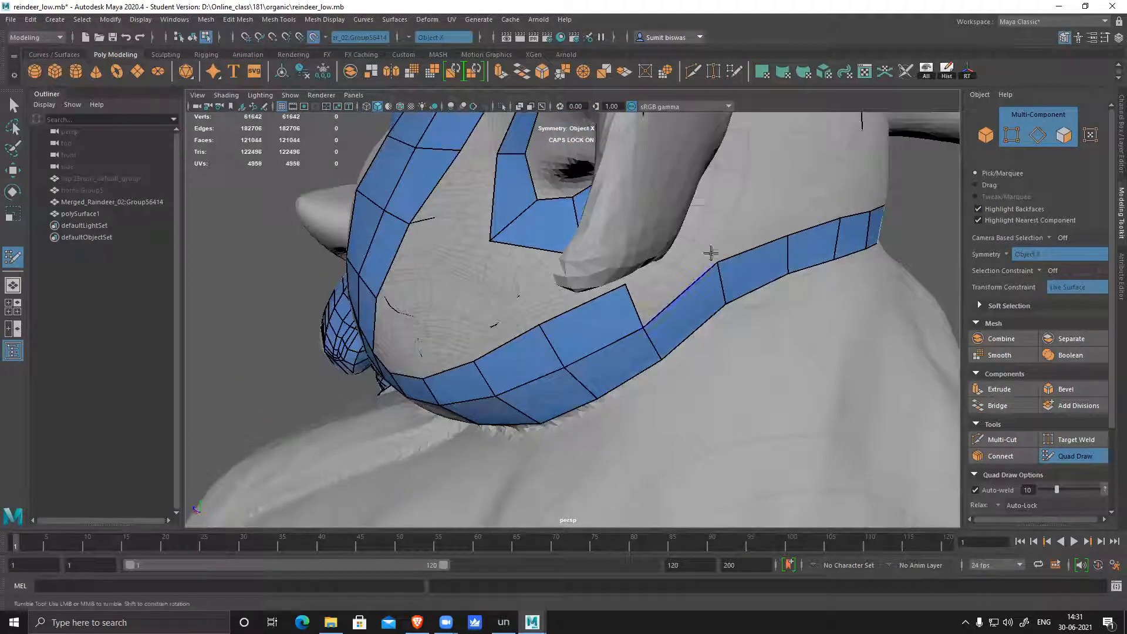
click(705, 235)
shift+click(781, 310)
- Complete the second neck row with three quads around the back and weld the meeting vertices at the centre
mouse_move(780, 309)
alt+mouse_down()
mouse_move(756, 315)
mouse_move(732, 243)
alt+mouse_up()
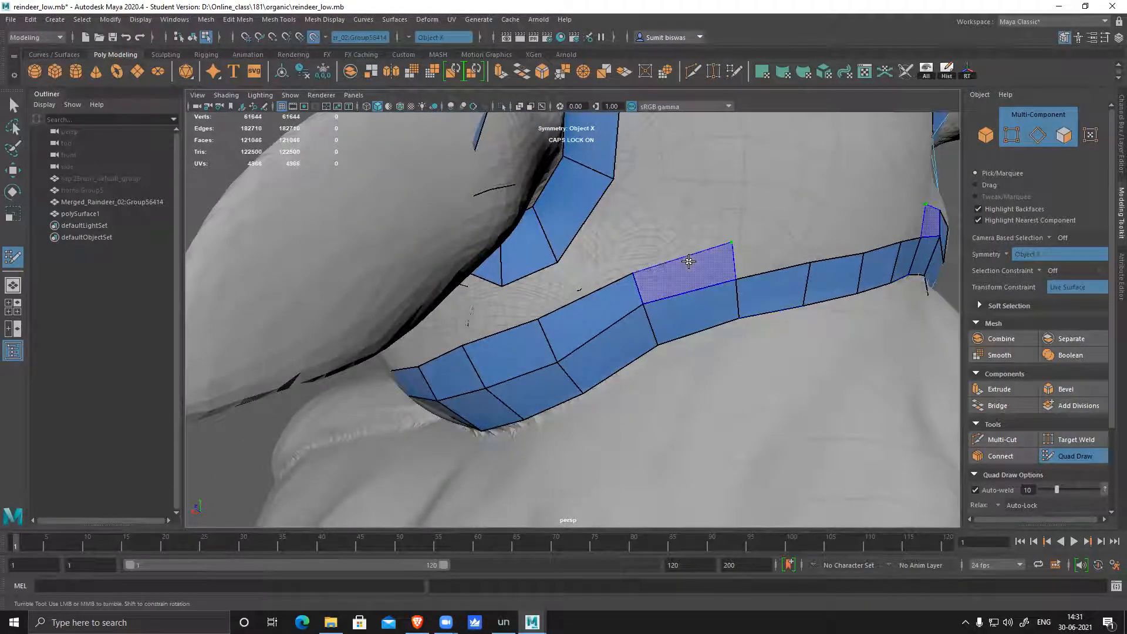
shift+click(813, 335)
alt+drag(813, 335, 765, 246)
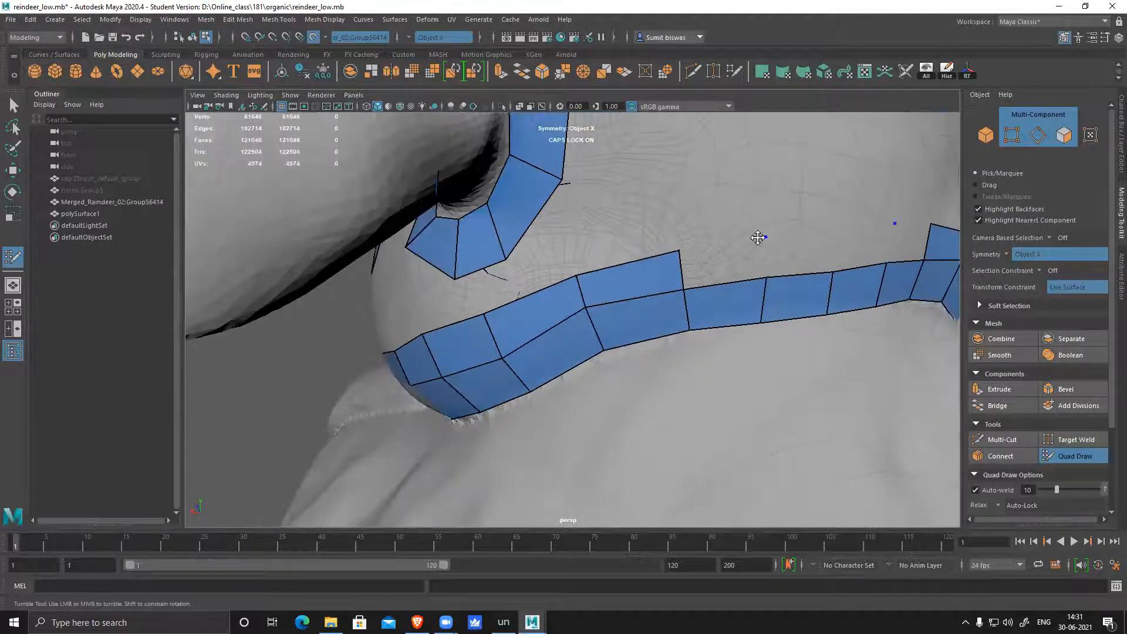
shift+click(831, 221)
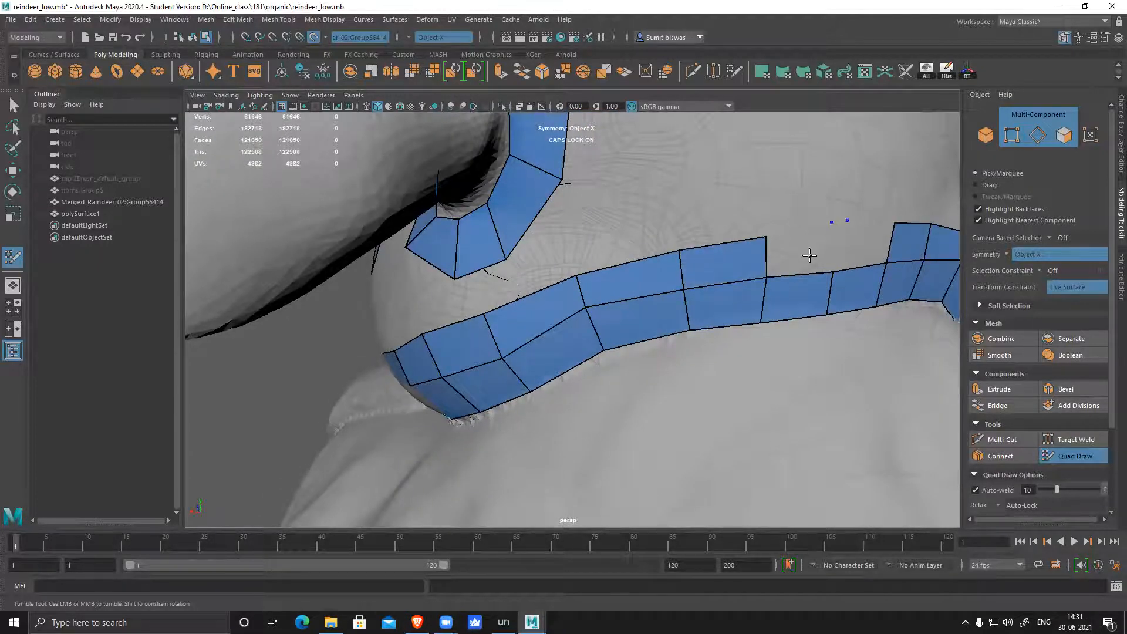
shift+click(857, 244)
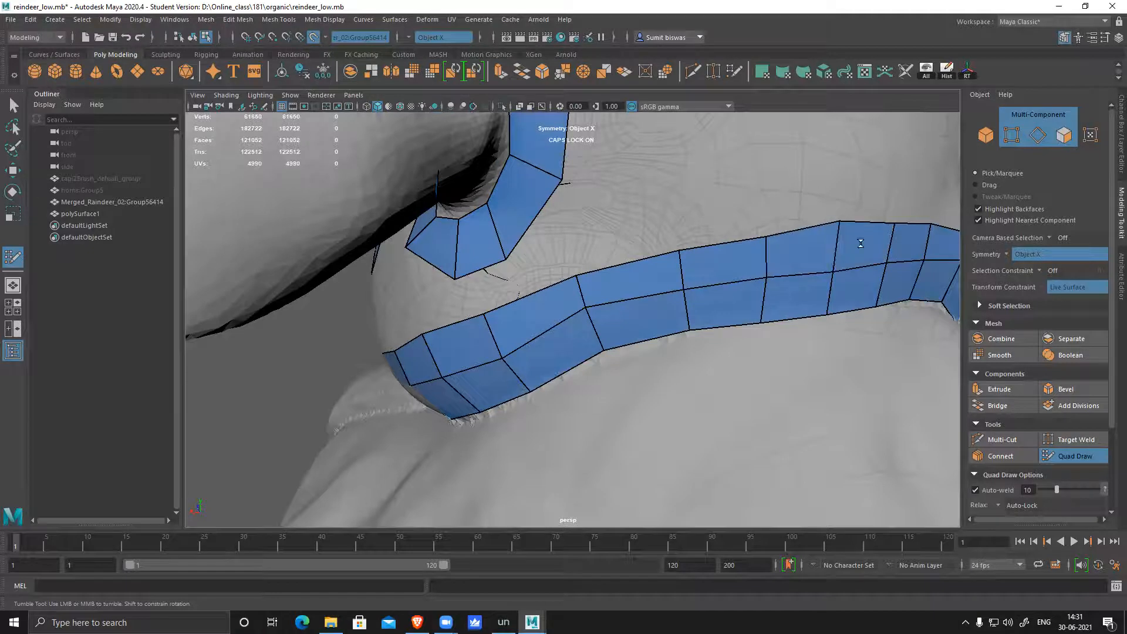
click(841, 226)
- Fill a taller row of four quads above the neck rows, from the centre back to the ear ring
alt+right_drag(826, 286, 753, 242)
alt+middle_drag(753, 242, 742, 284)
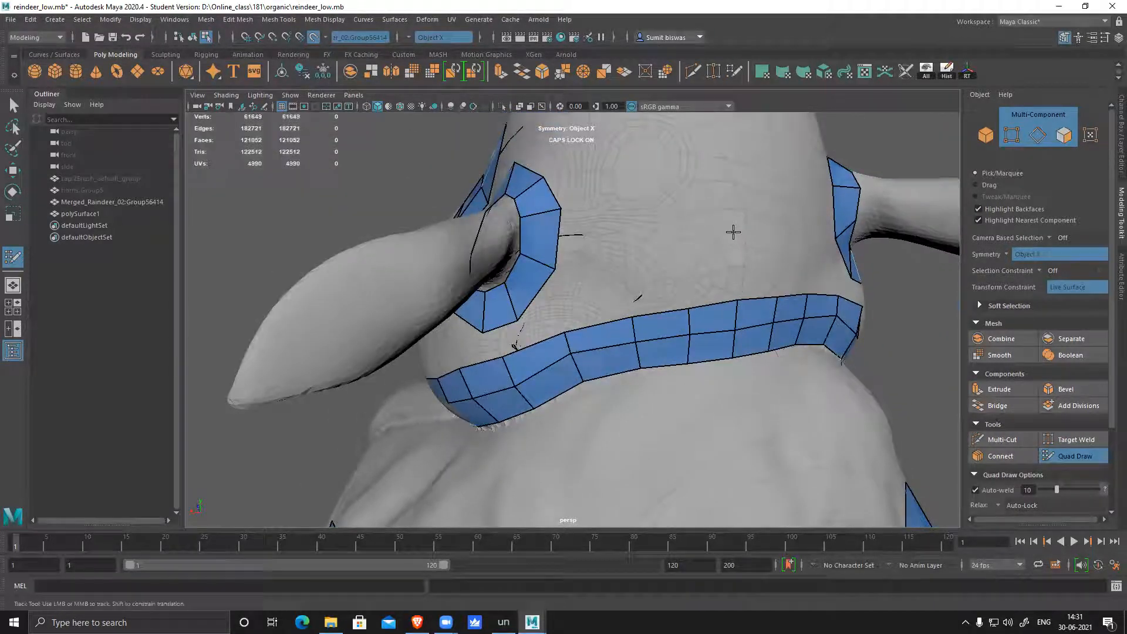
shift+click(717, 271)
click(625, 250)
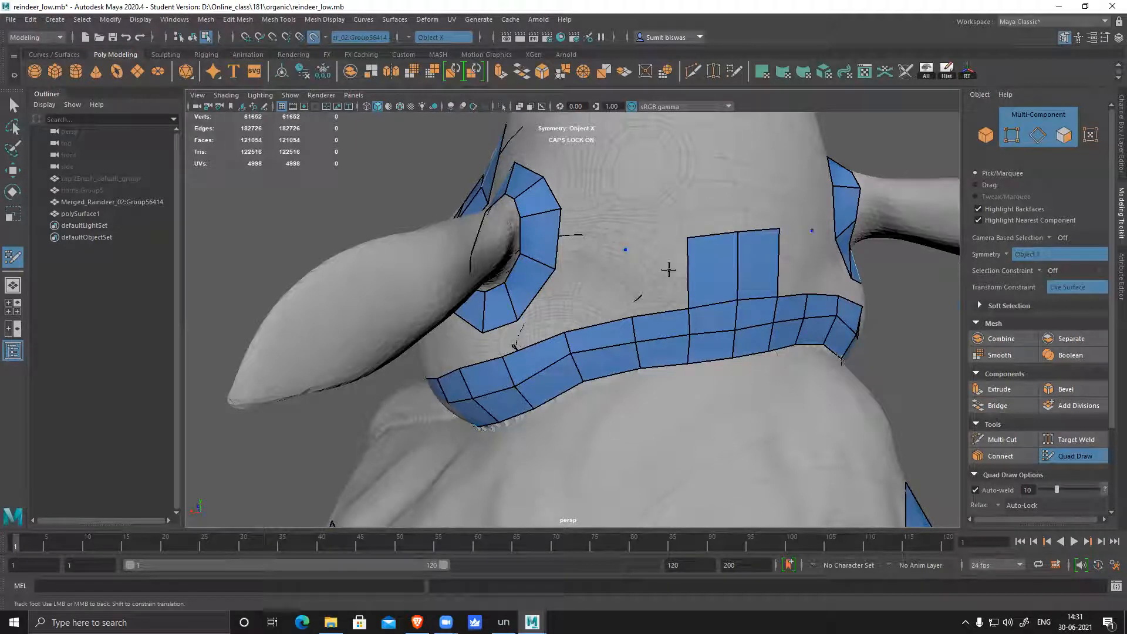
shift+click(662, 284)
alt+drag(645, 320, 658, 310)
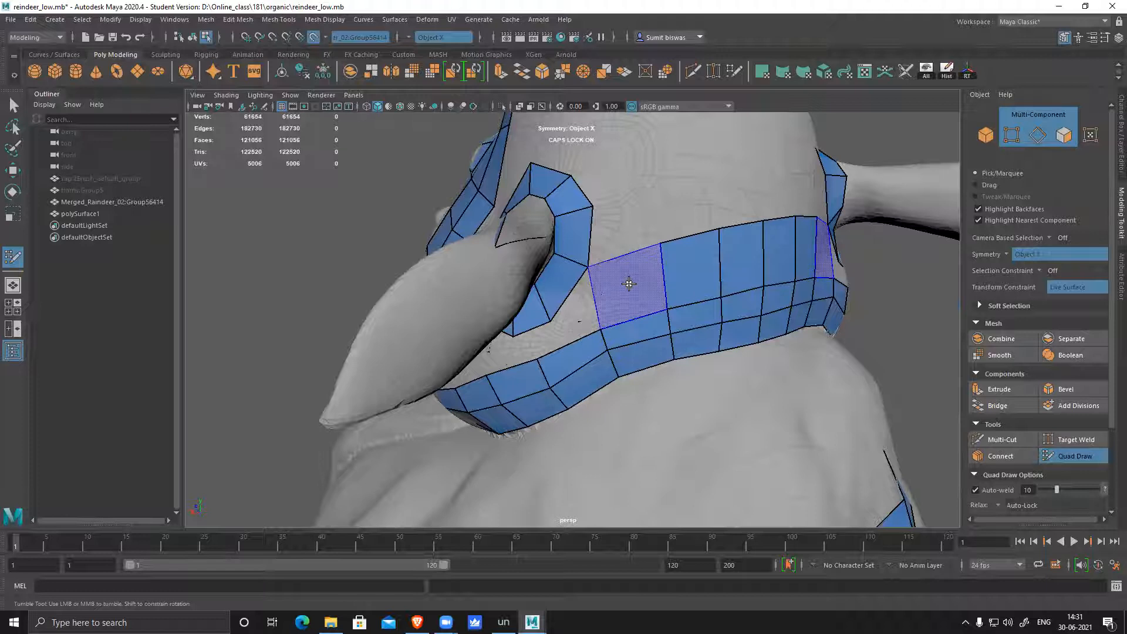
shift+click(622, 308)
alt+middle_drag(629, 317, 611, 299)
shift+click(611, 305)
- Nudge the ear ring's lower vertex and fill two quads below the ear, one between ring and neck row
alt+drag(613, 317, 677, 309)
scroll(663, 282, up, 4)
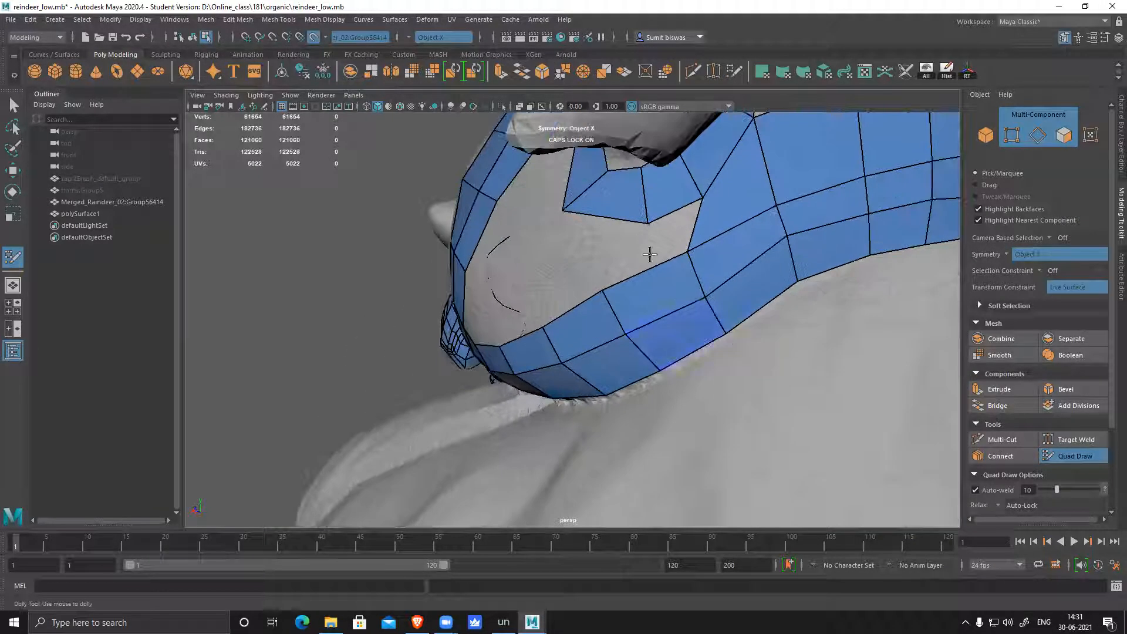
drag(648, 226, 640, 225)
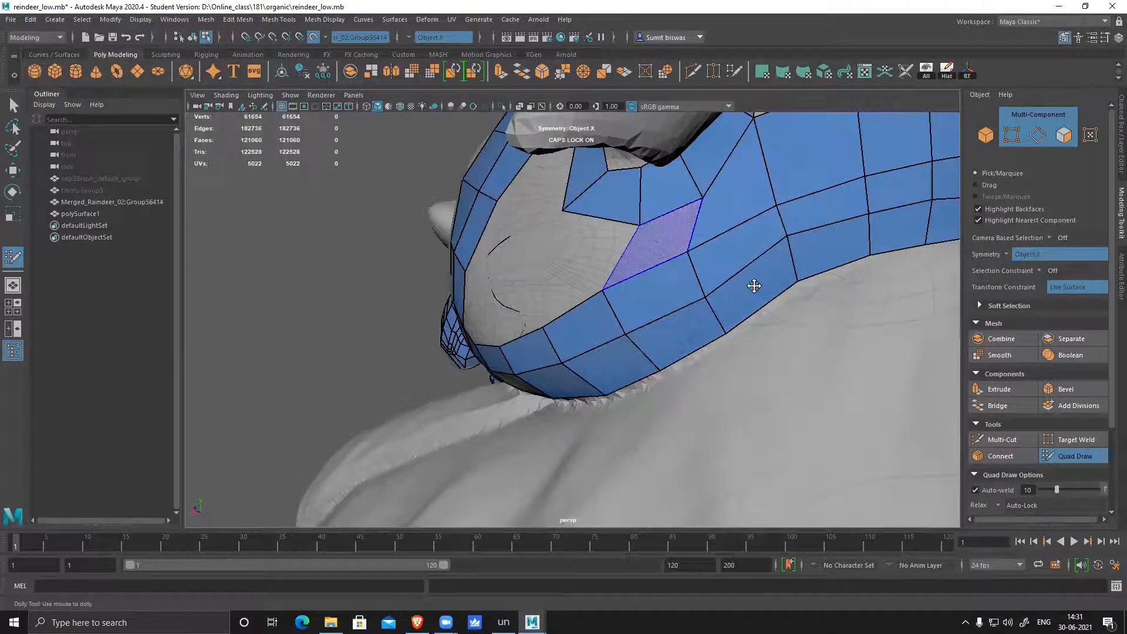
shift+click(681, 310)
alt+drag(654, 312, 697, 299)
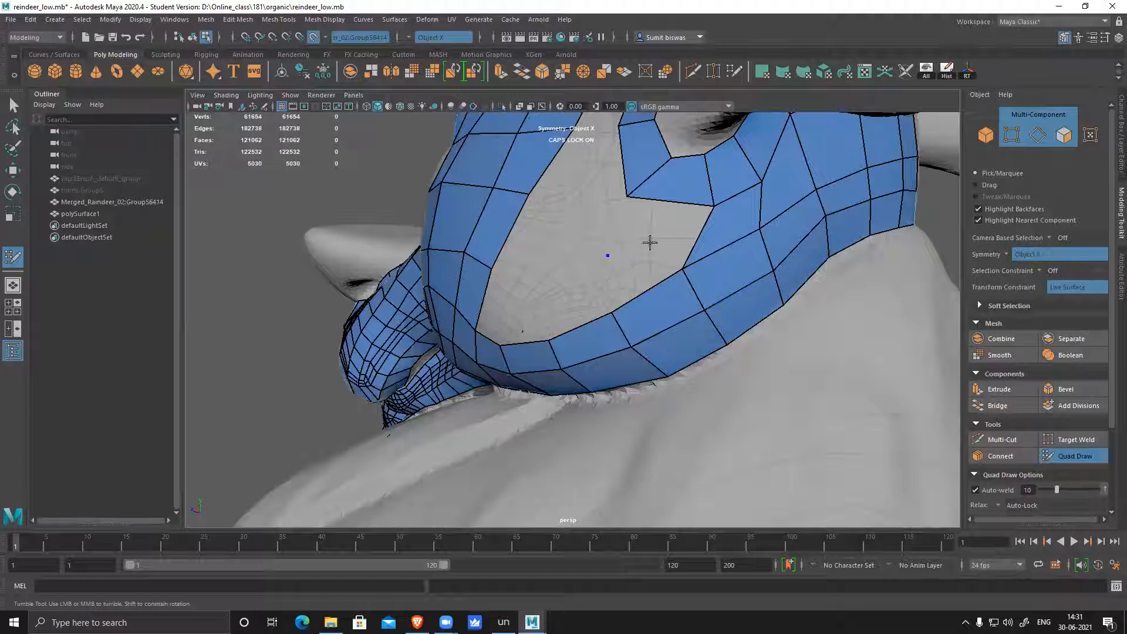
key(shift)
shift+click(626, 280)
alt+drag(650, 285, 641, 233)
alt+middle_drag(654, 208, 675, 302)
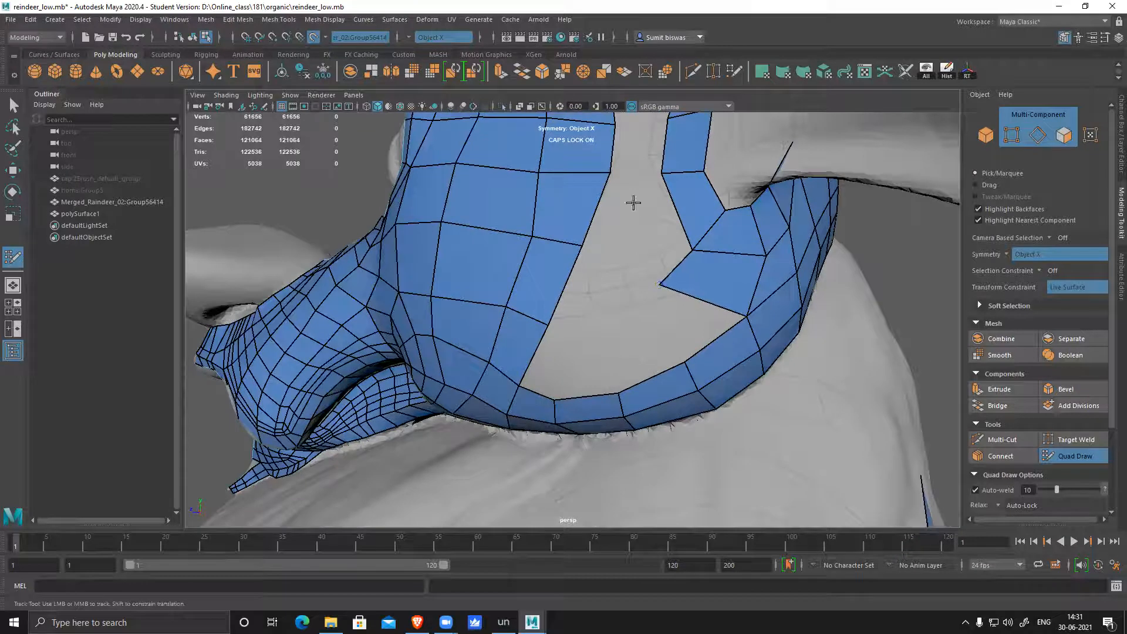
- Fill three quads bridging the open cheek edge and the ear ring, down beside the quads below the ear
alt+middle_drag(652, 166, 639, 229)
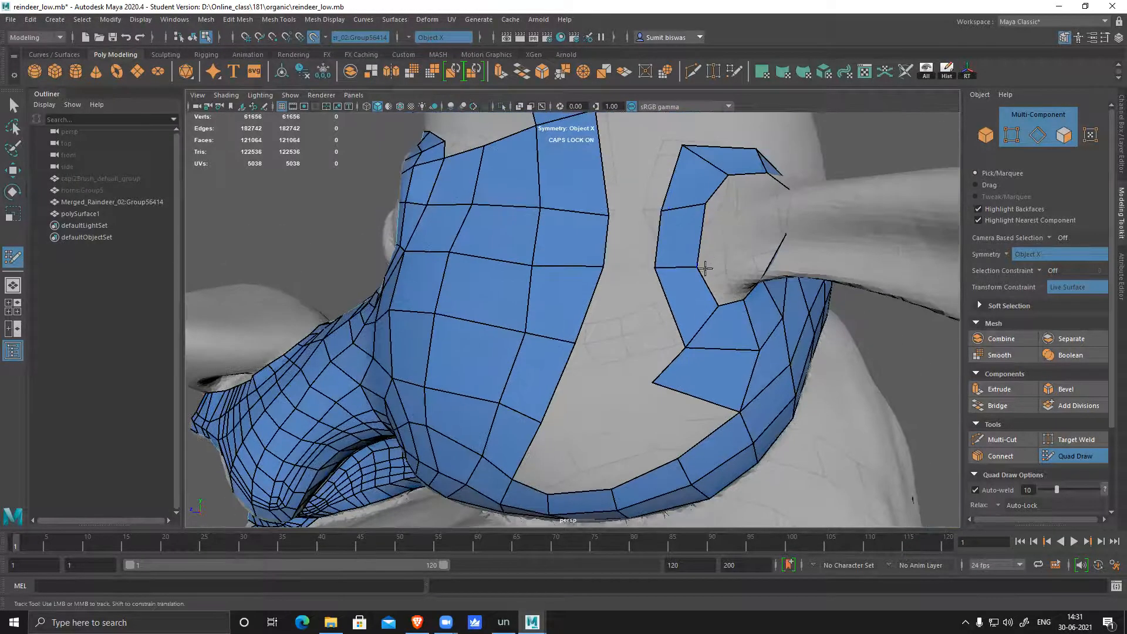
shift+click(631, 240)
alt+middle_drag(630, 344, 629, 279)
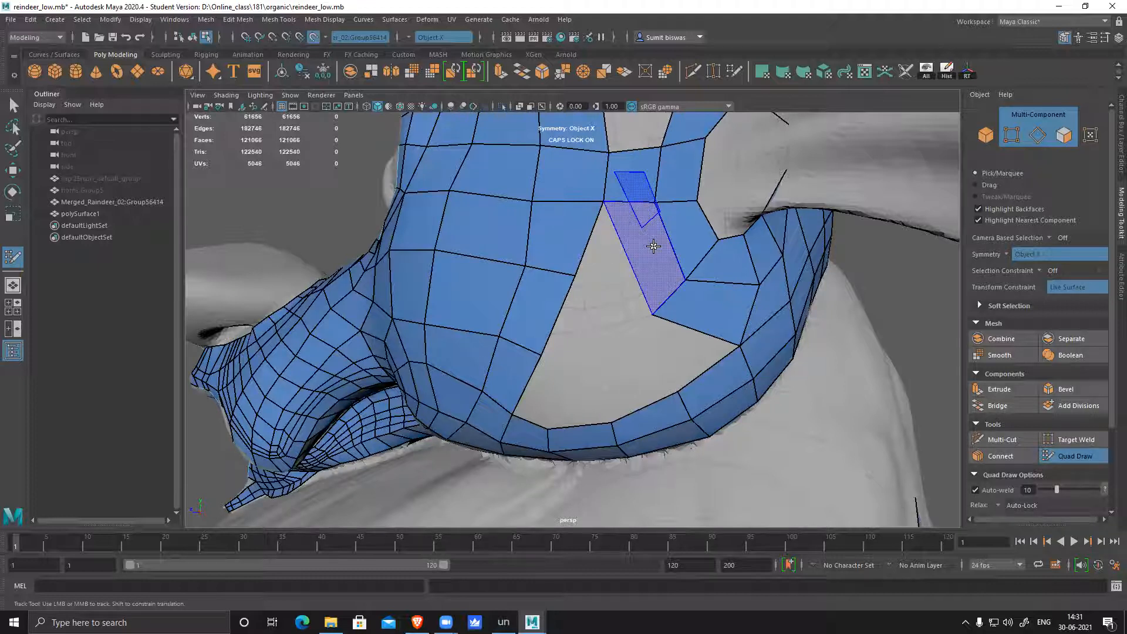
shift+click(635, 288)
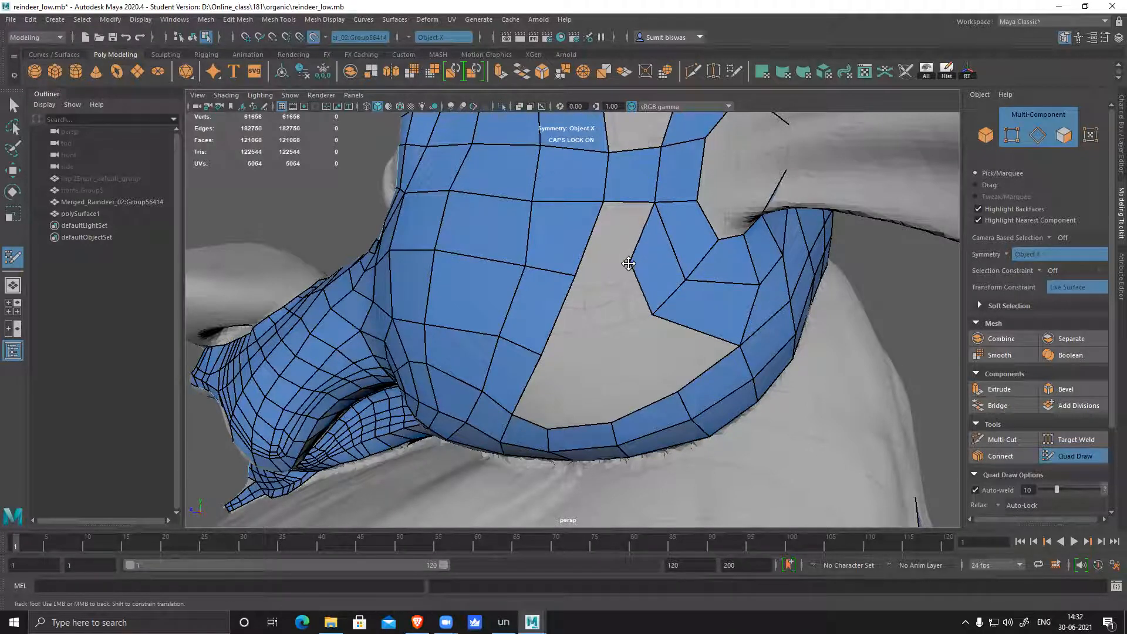
shift+click(636, 267)
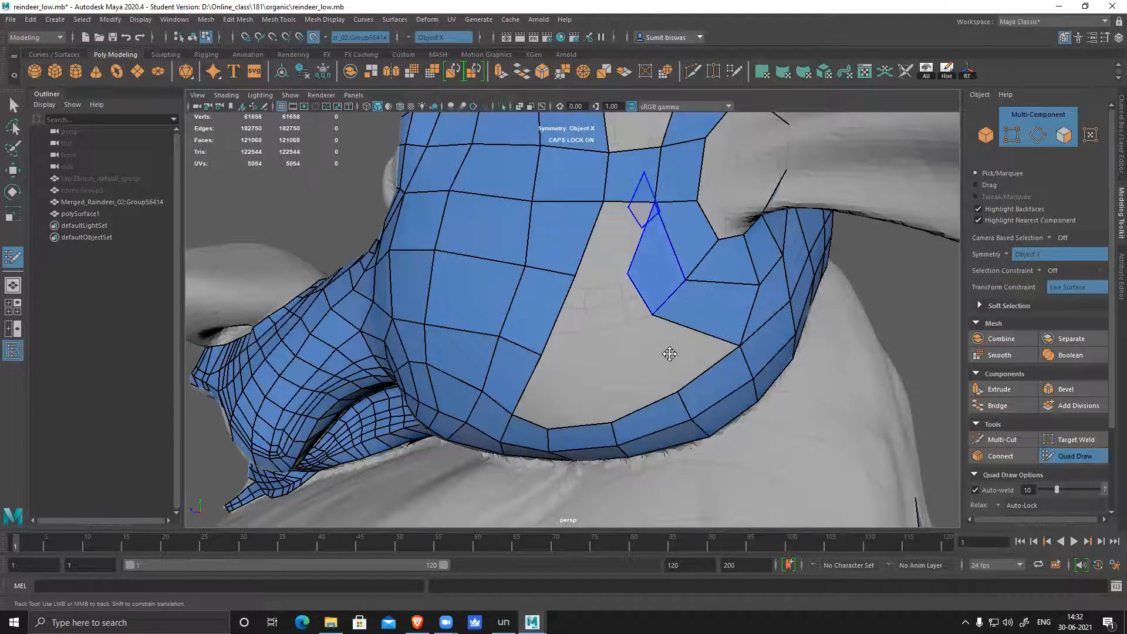
- Fill two quads down the open cheek edge to the upper neck row
alt+drag(619, 351, 619, 348)
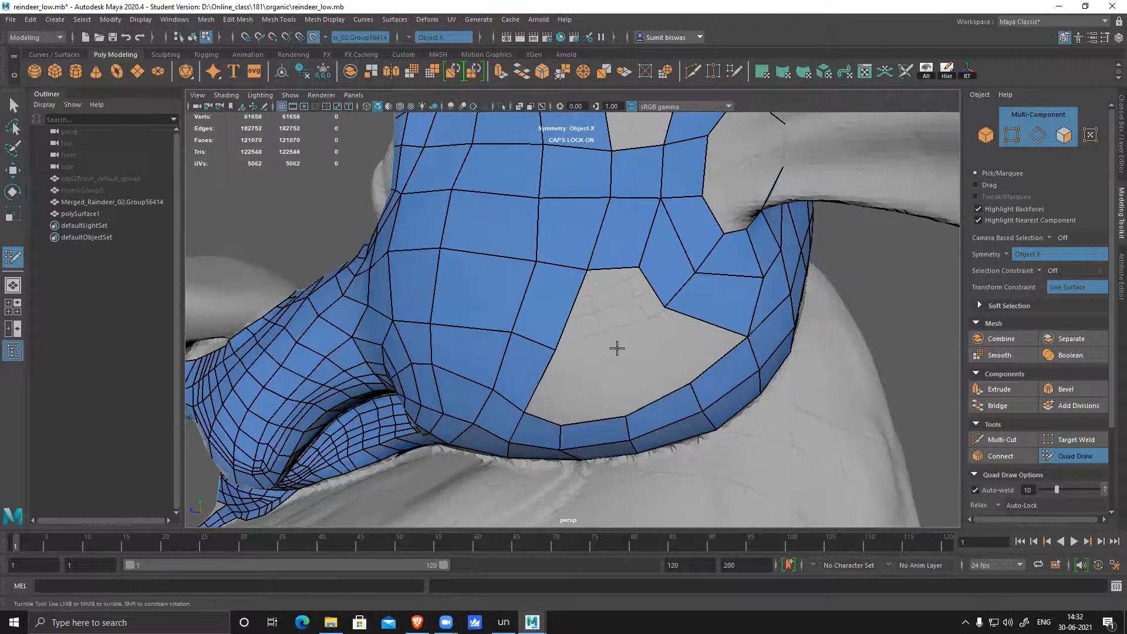
shift+click(563, 387)
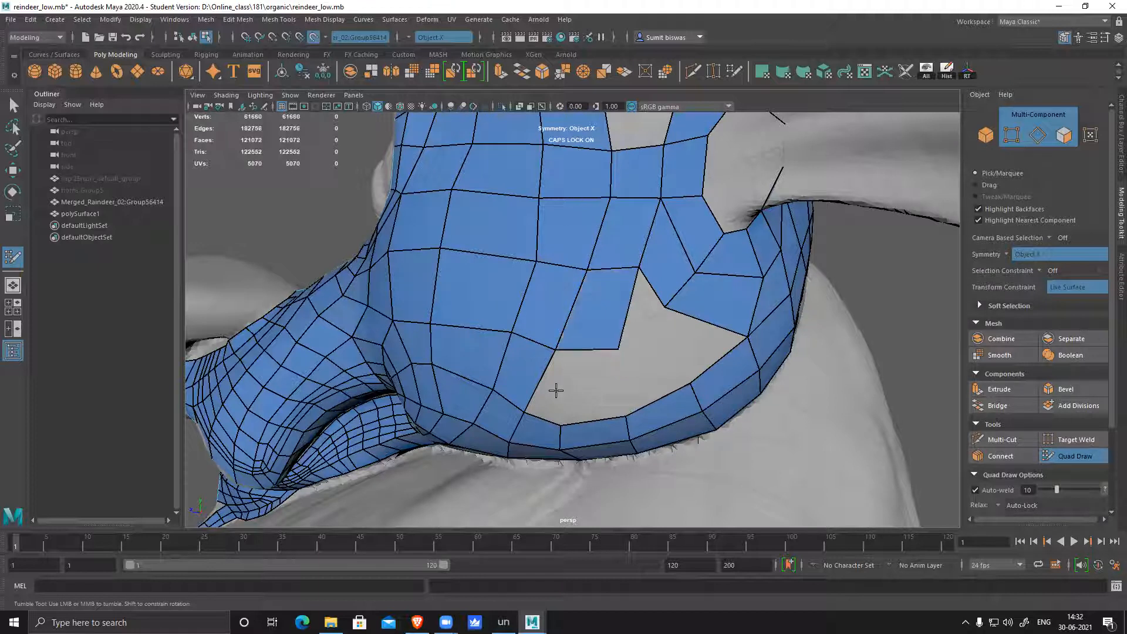
shift+click(593, 413)
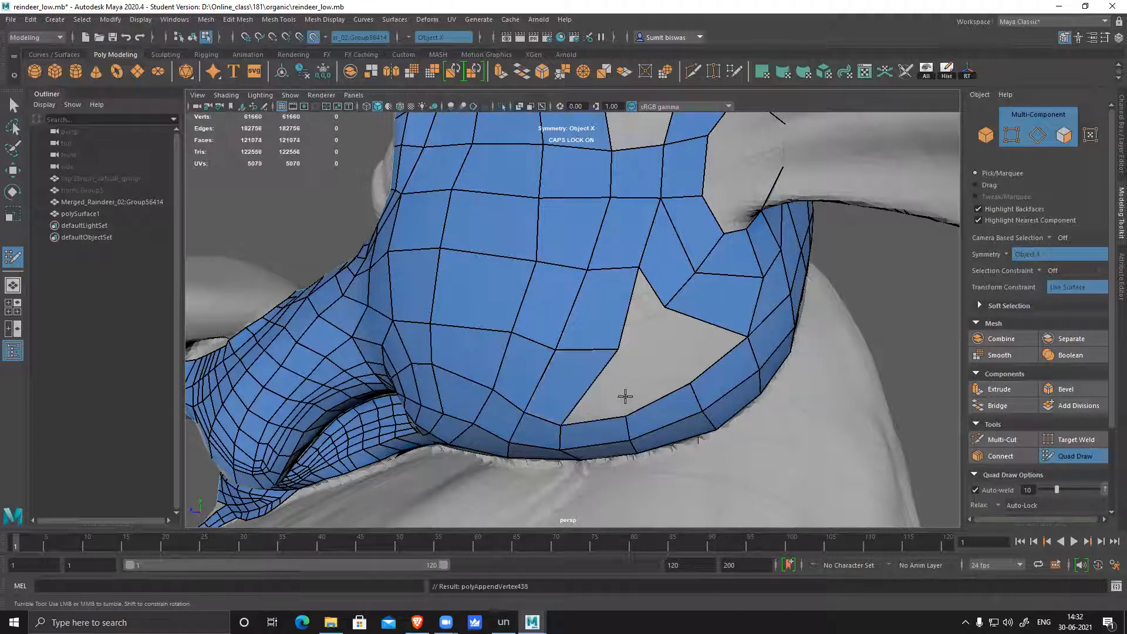
- Place a point inside the cheek gap, even out the two vertices along its upper edge and fill two quads below them
click(657, 353)
drag(670, 304, 684, 310)
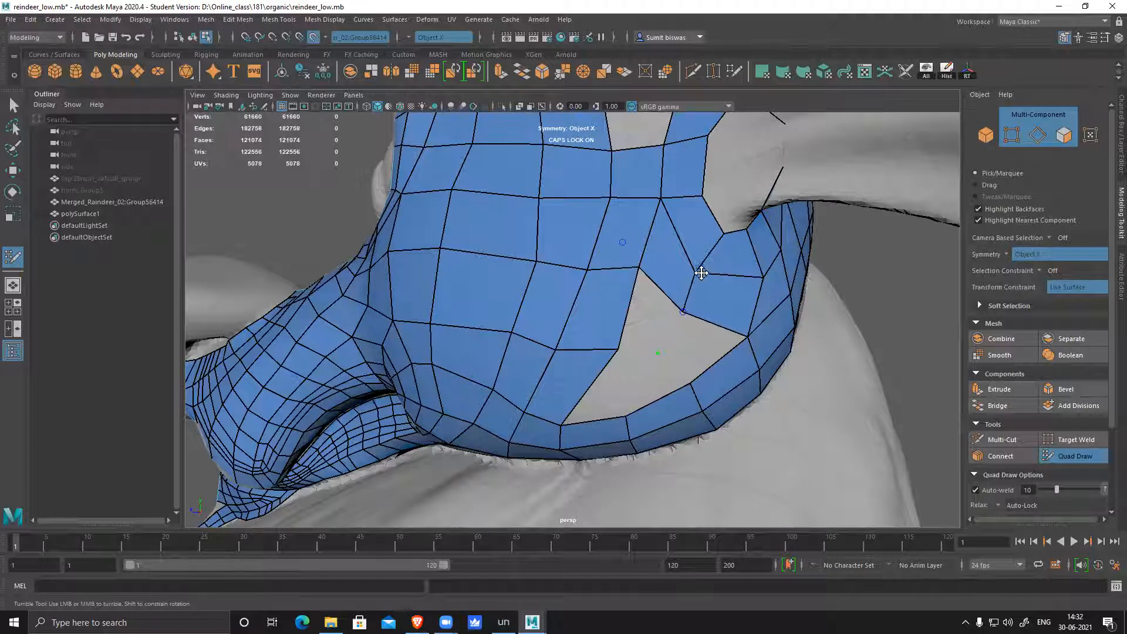
drag(639, 269, 636, 291)
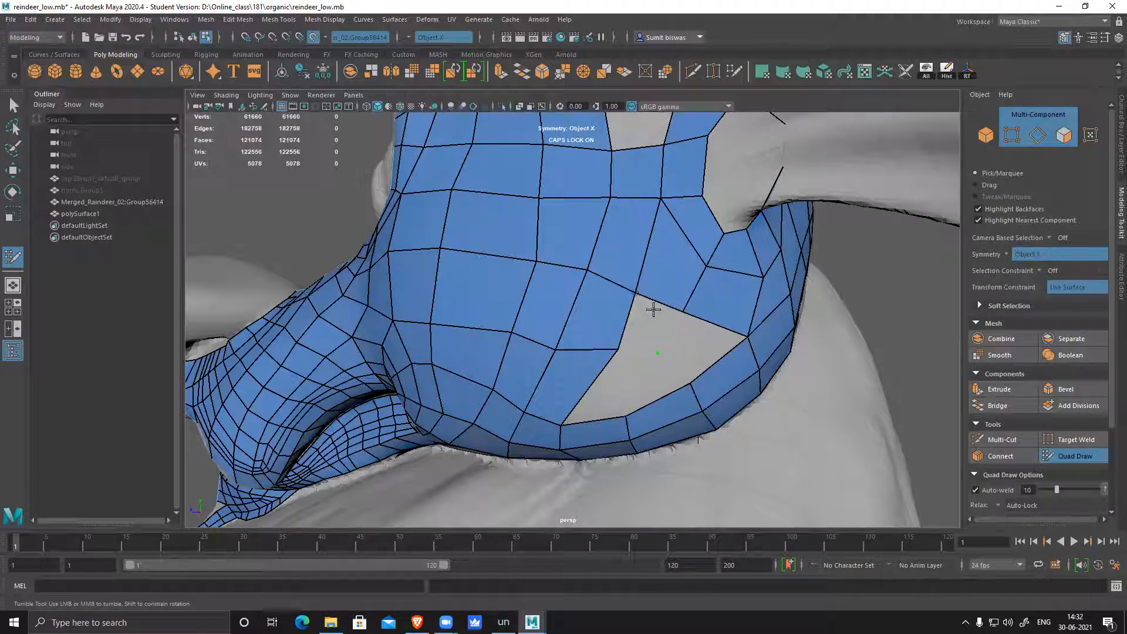
shift+click(698, 351)
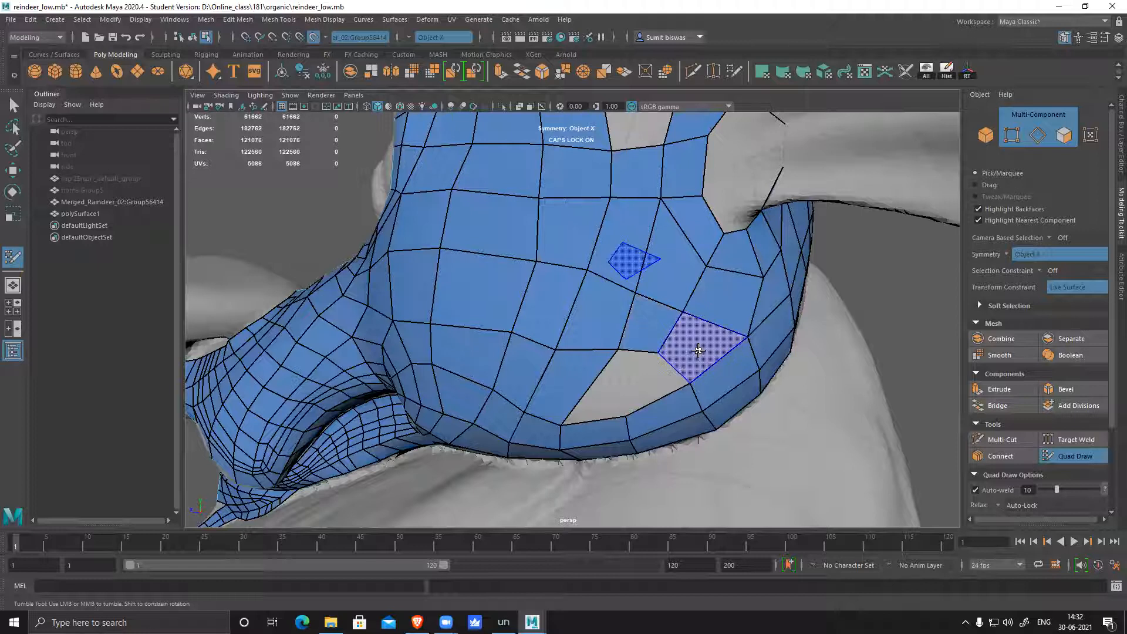
shift+click(682, 398)
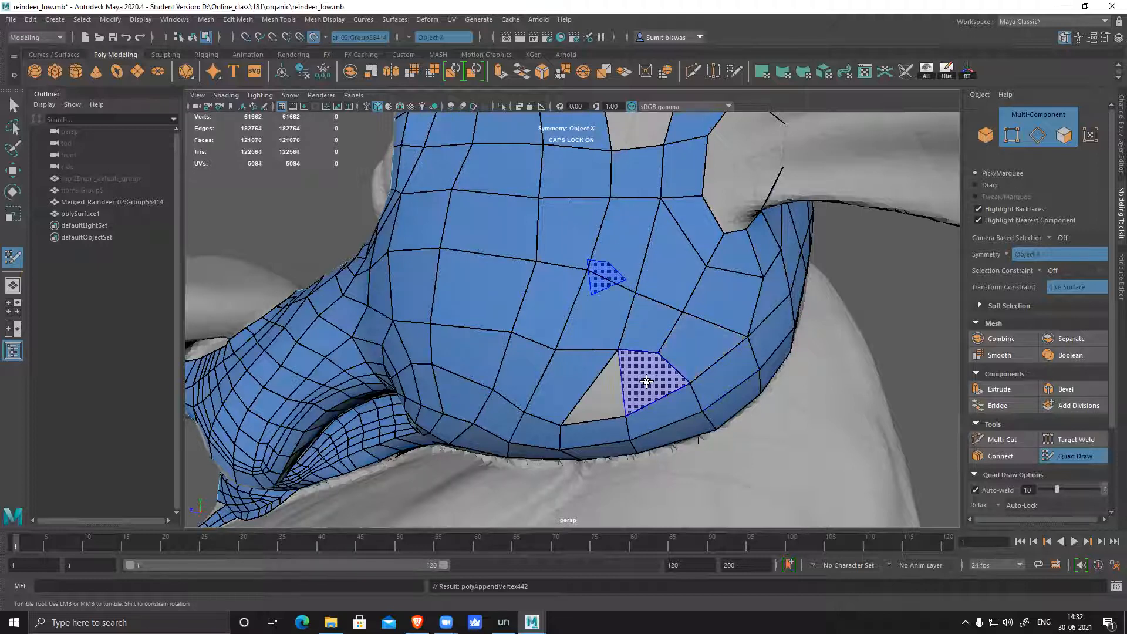
- Insert an edge loop across the lower cheek, add a point in the remaining hole and close it with three quads
scroll(654, 376, up, 2)
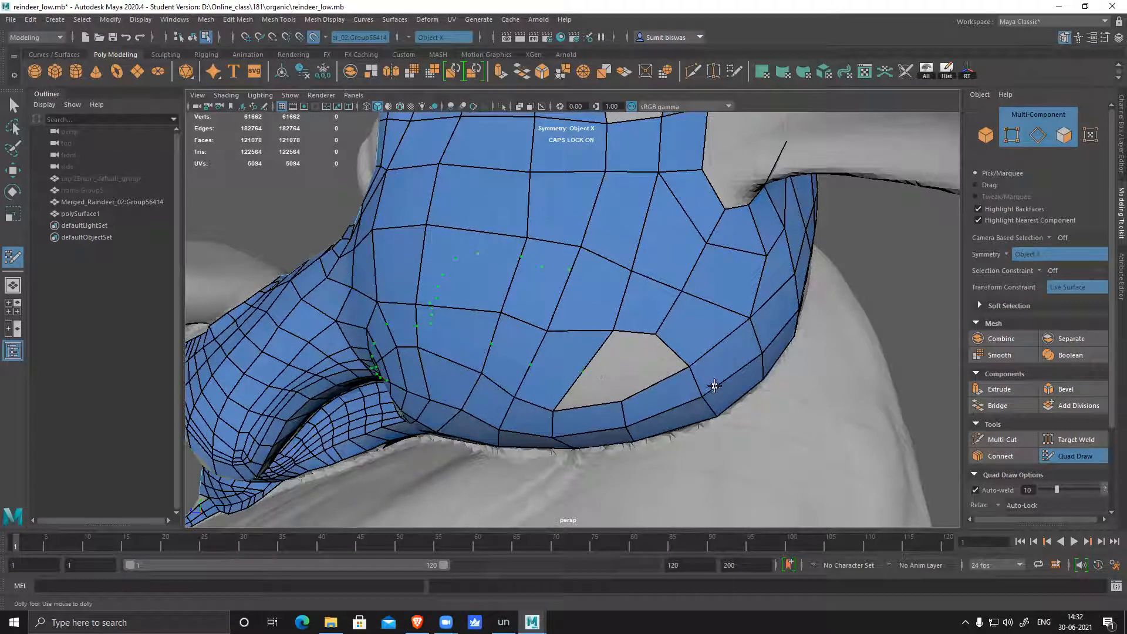
ctrl+click(633, 372)
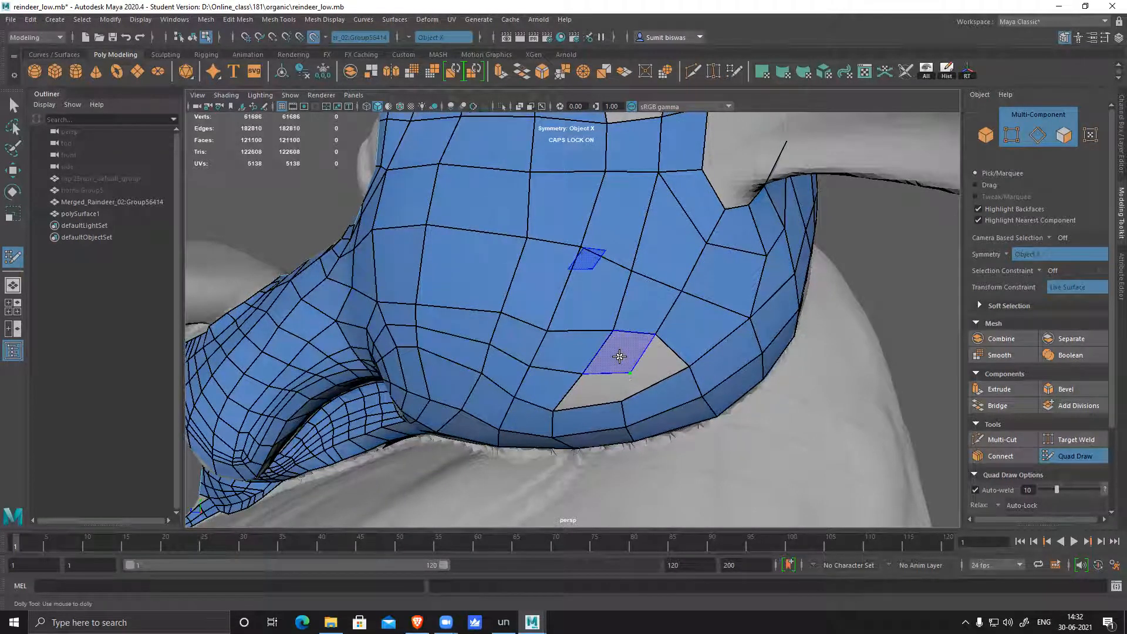
shift+click(649, 370)
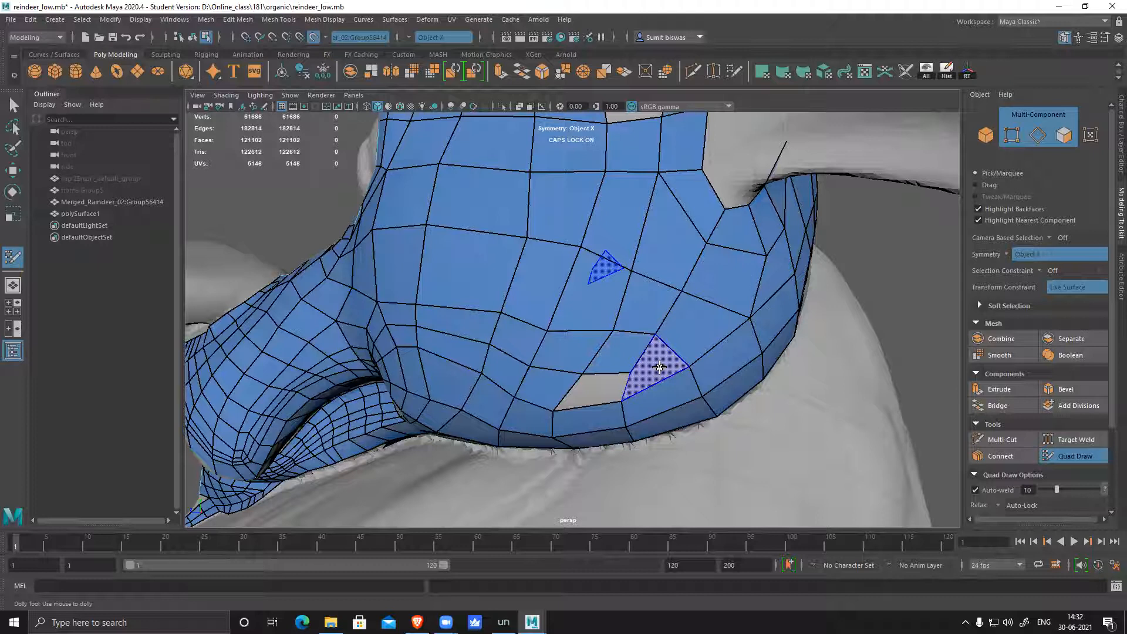
shift+click(655, 361)
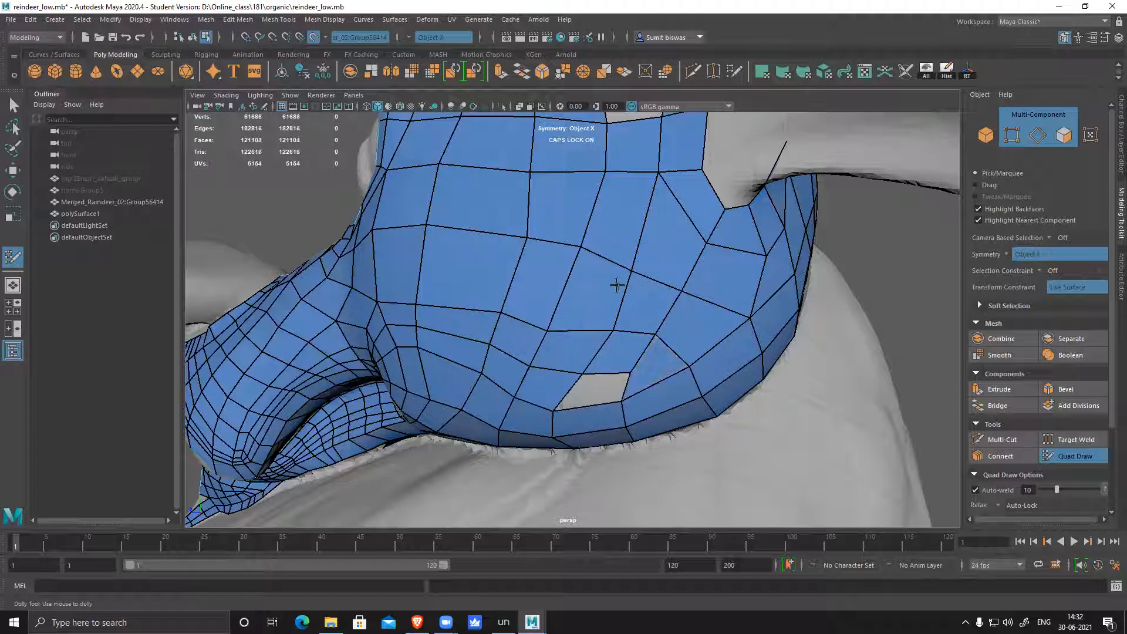
shift+click(611, 392)
- Examine the open area above the ear, between the ear ring and the strip over the head
scroll(815, 383, down, 5)
alt+drag(447, 329, 695, 385)
alt+drag(557, 340, 558, 344)
scroll(559, 343, up, 3)
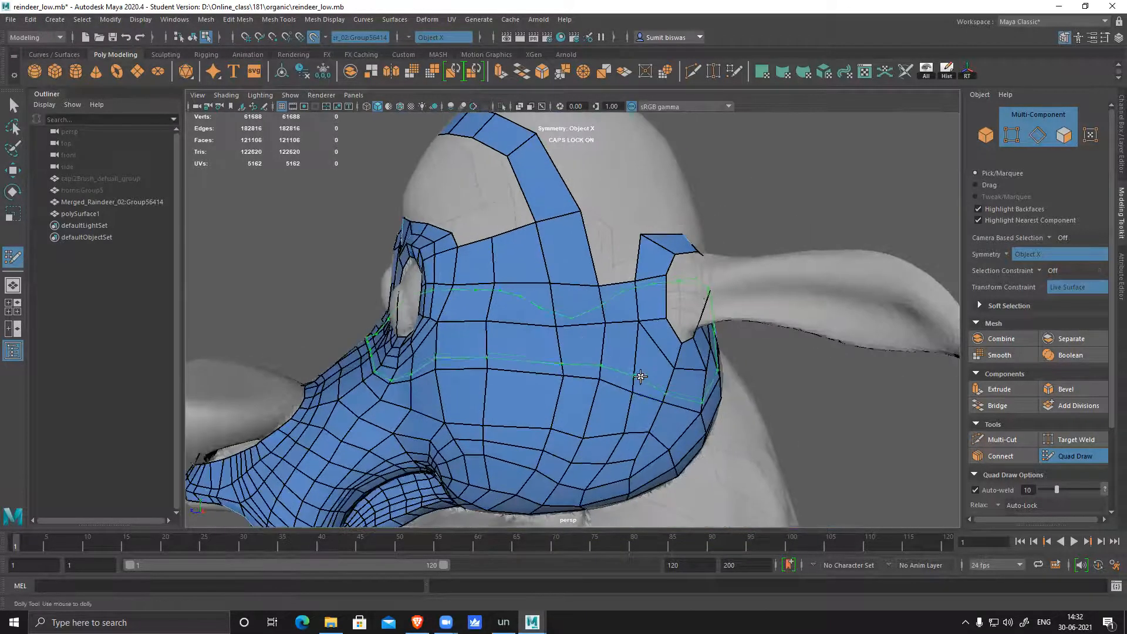
alt+drag(641, 346, 601, 357)
alt+middle_drag(601, 357, 584, 317)
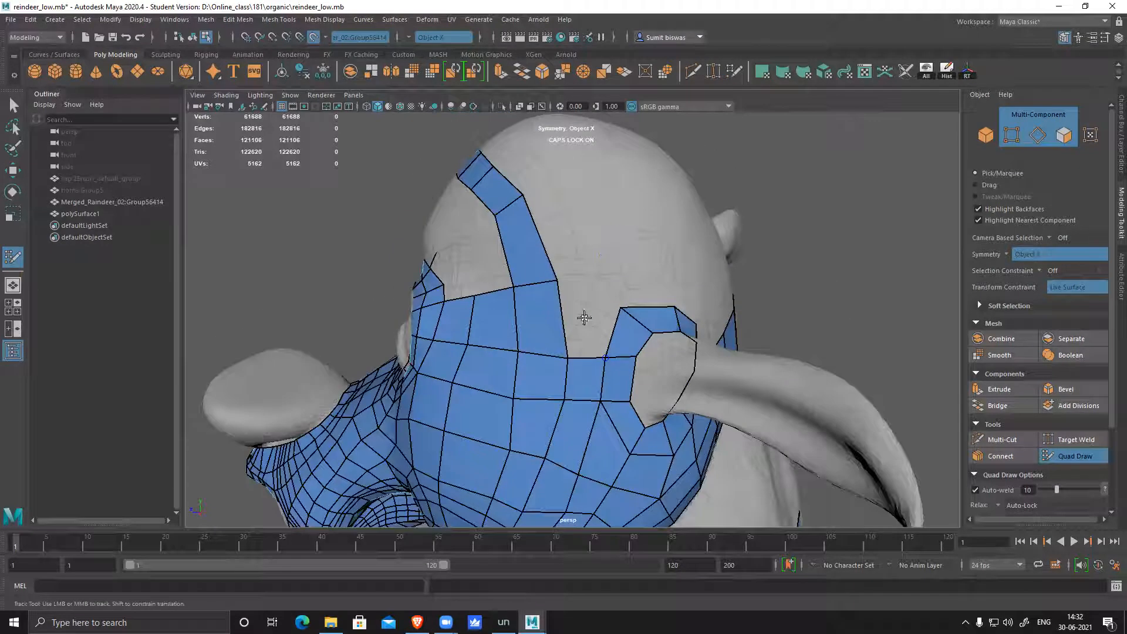
- Fill the open quad above the ear and a row of quads directly above the eyes with Quad Draw
shift+click(592, 324)
alt+drag(589, 322, 604, 322)
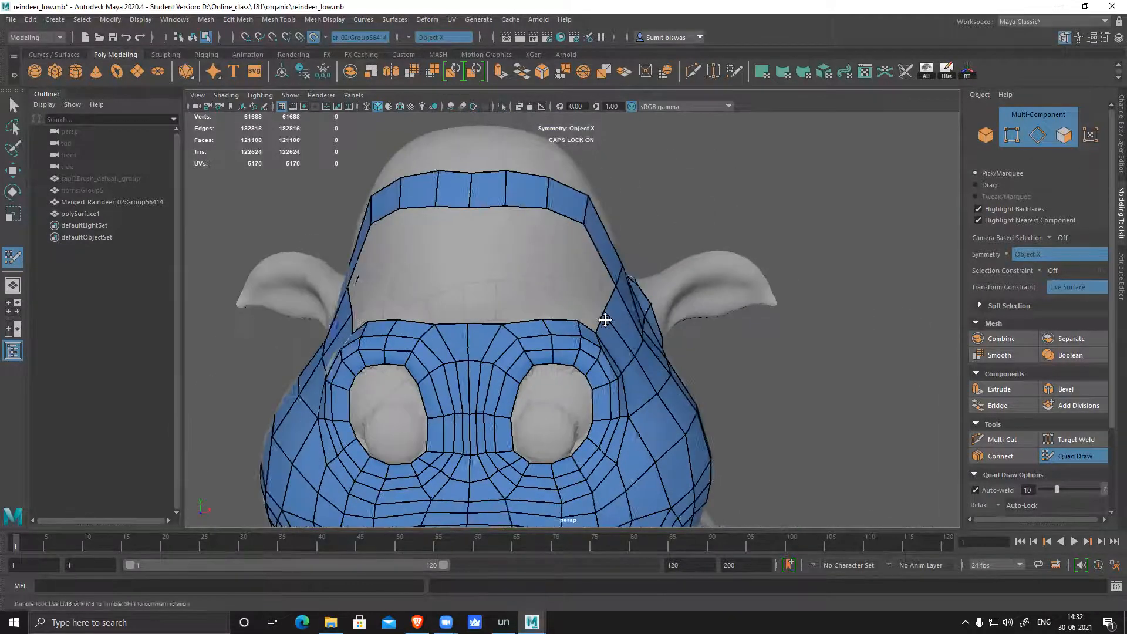
alt+middle_drag(605, 322, 620, 324)
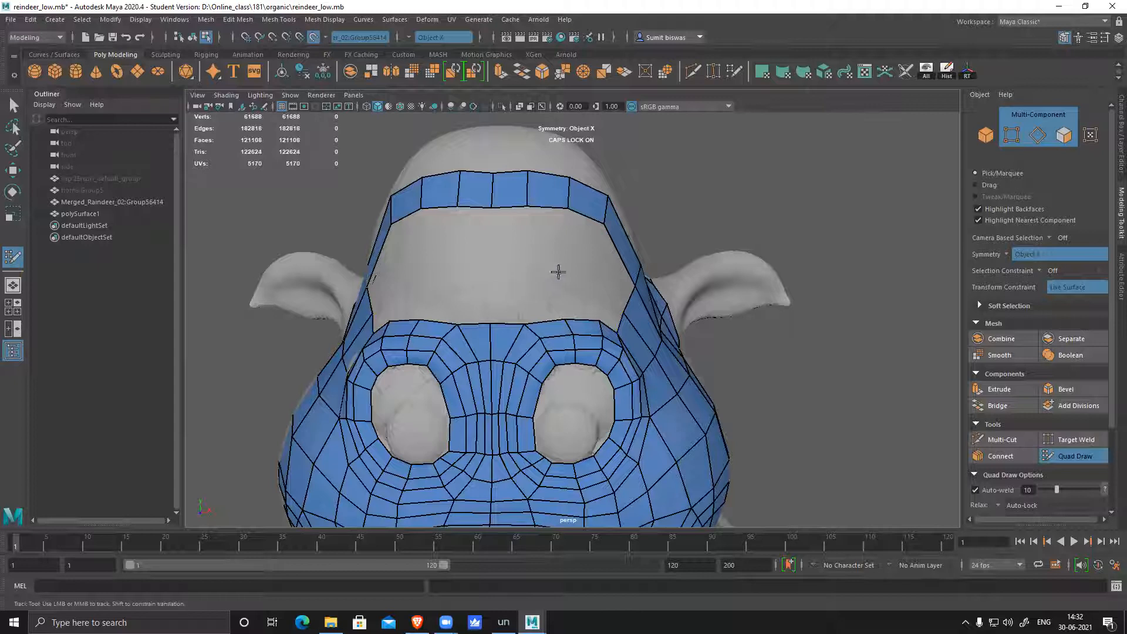
shift+click(541, 299)
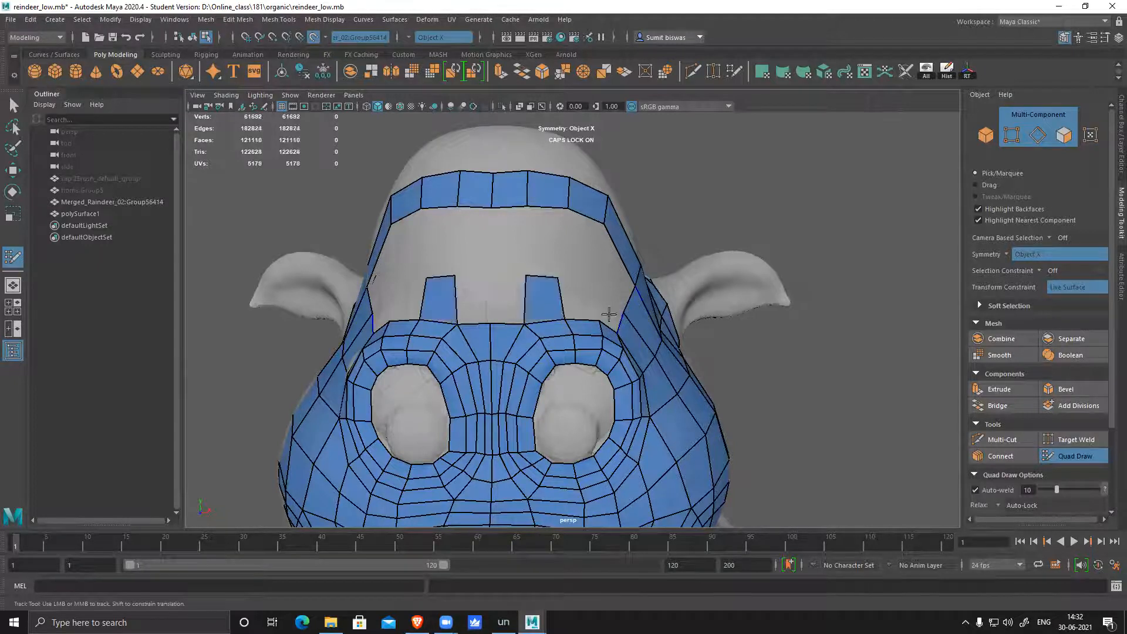
alt+drag(606, 315, 537, 281)
shift+click(558, 297)
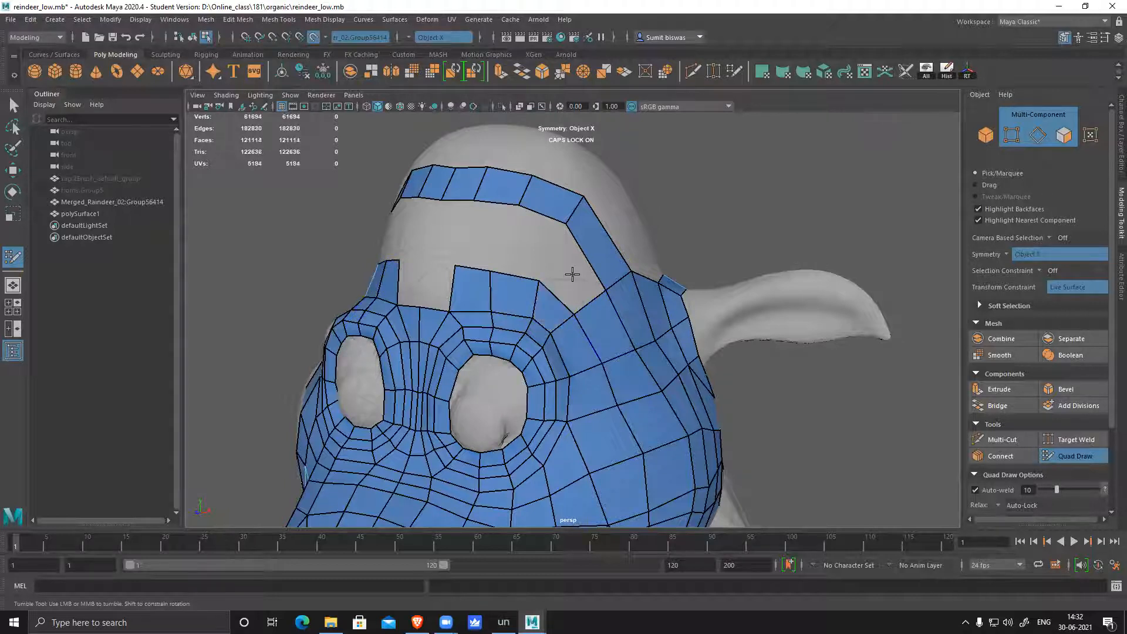
- Fill the temple gap and the upper forehead quads between the brow row and the band across the head
shift+click(572, 273)
shift+click(553, 266)
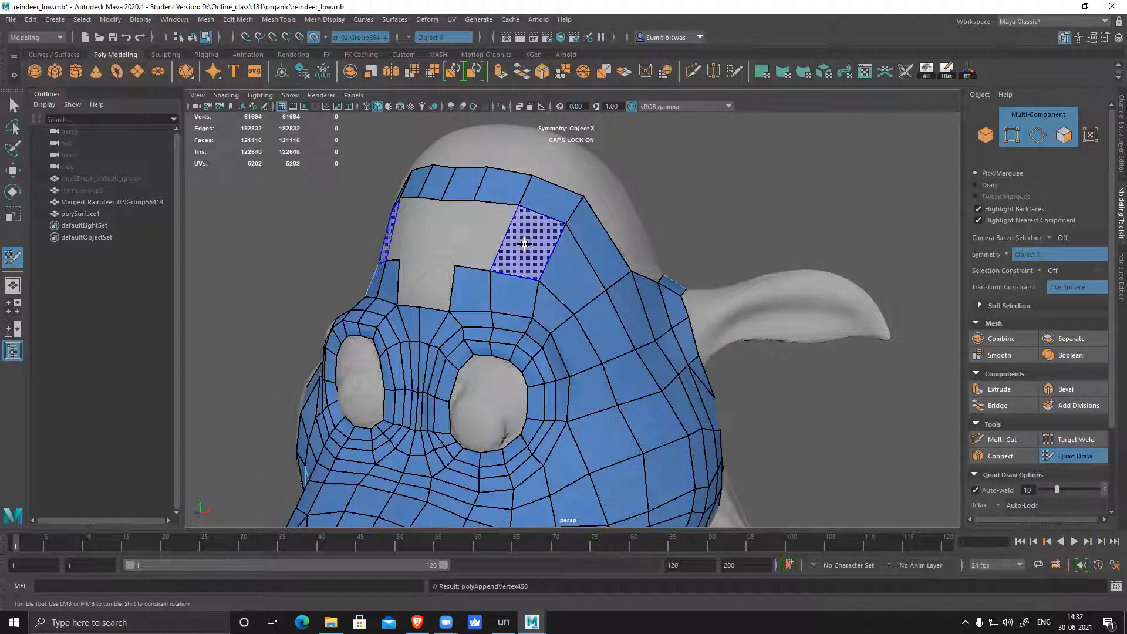
shift+click(484, 236)
shift+click(531, 243)
- Place a vertex on the forehead centreline and fill the remaining central gap with quads
alt+drag(554, 305, 614, 301)
alt+right_drag(562, 299, 602, 294)
alt+drag(537, 267, 490, 256)
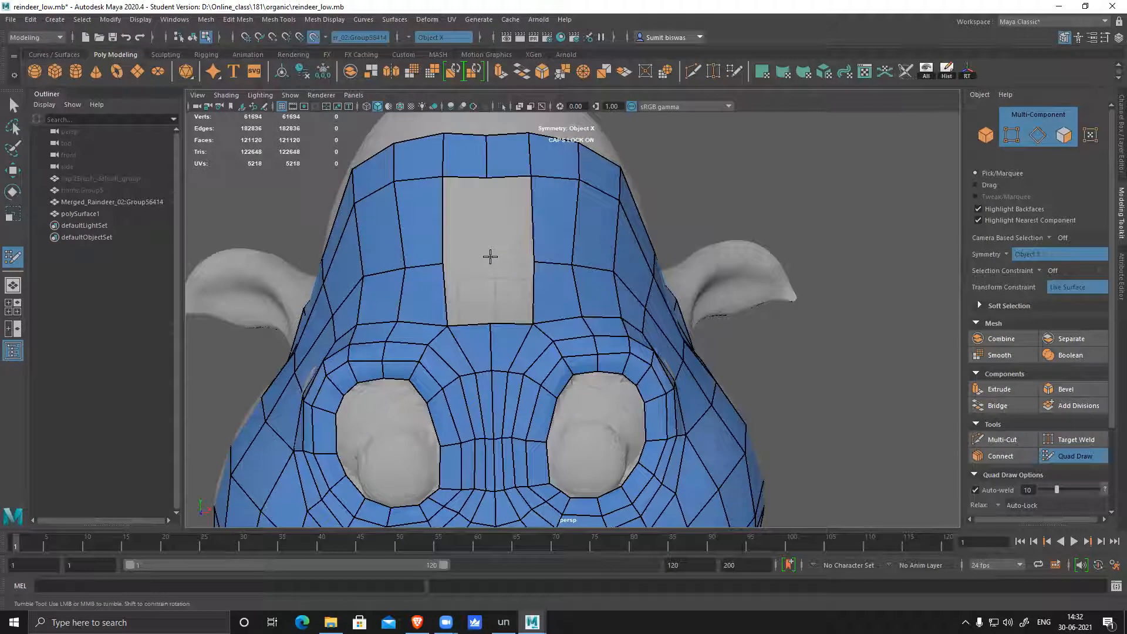
click(501, 258)
shift+click(503, 220)
shift+click(505, 281)
- Extend the mesh with new quads on the side of the head above and just behind the ear
alt+right_drag(660, 355, 598, 342)
alt+drag(597, 342, 583, 307)
alt+right_drag(582, 307, 598, 351)
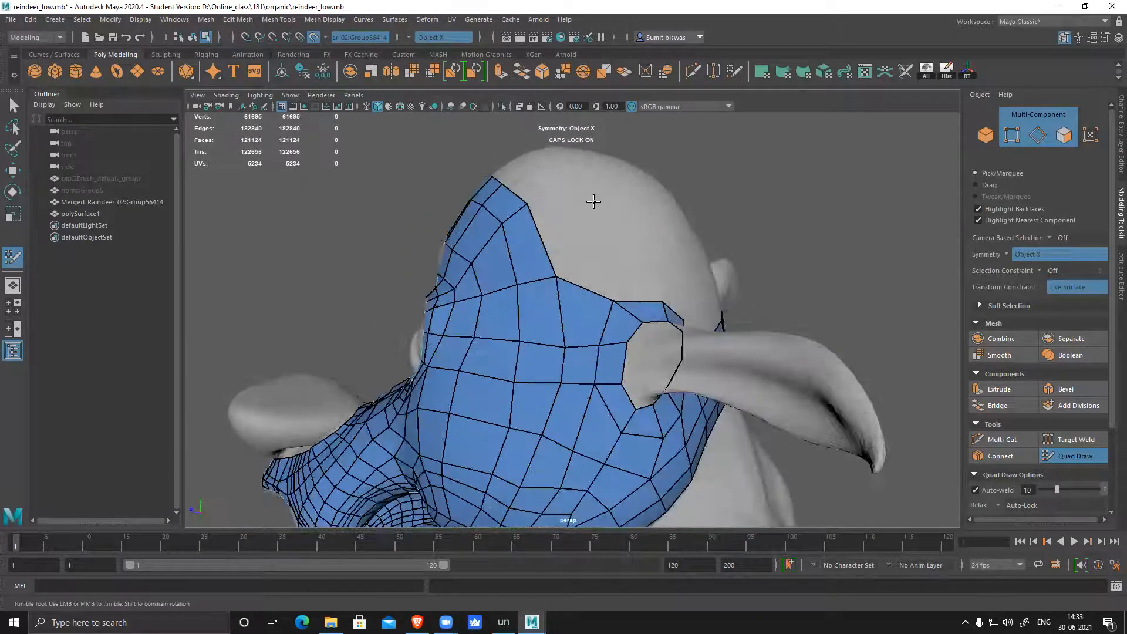
shift+click(581, 244)
alt+drag(698, 287, 683, 304)
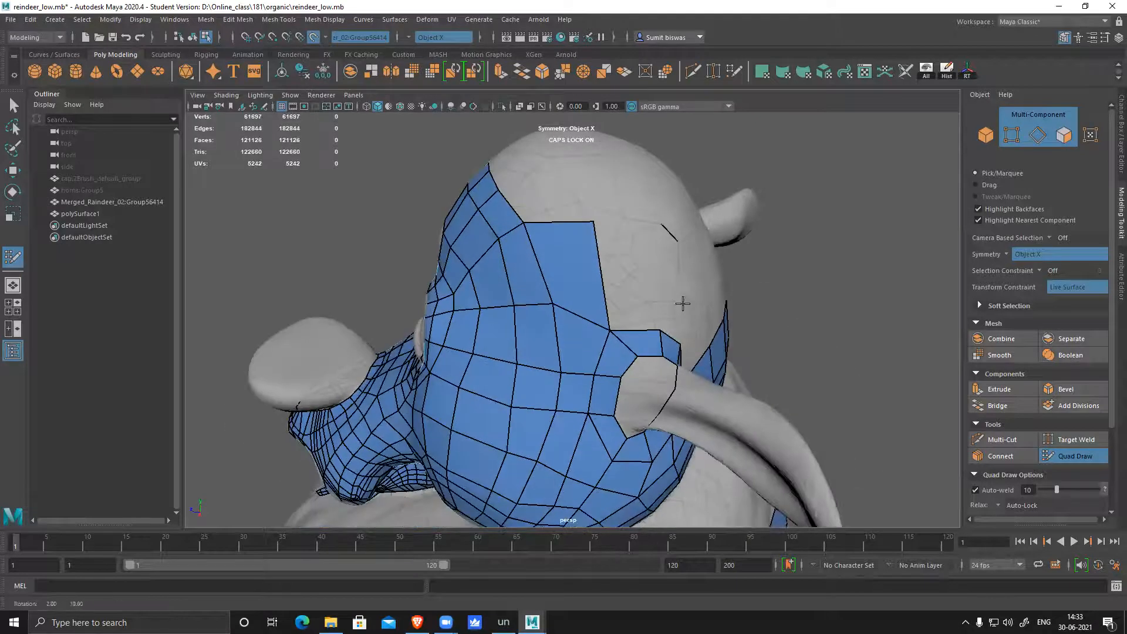
shift+click(638, 275)
- Adjust the open vertex behind the ear and fill the quads joining the side of the head to the neck band
alt+drag(734, 339, 659, 324)
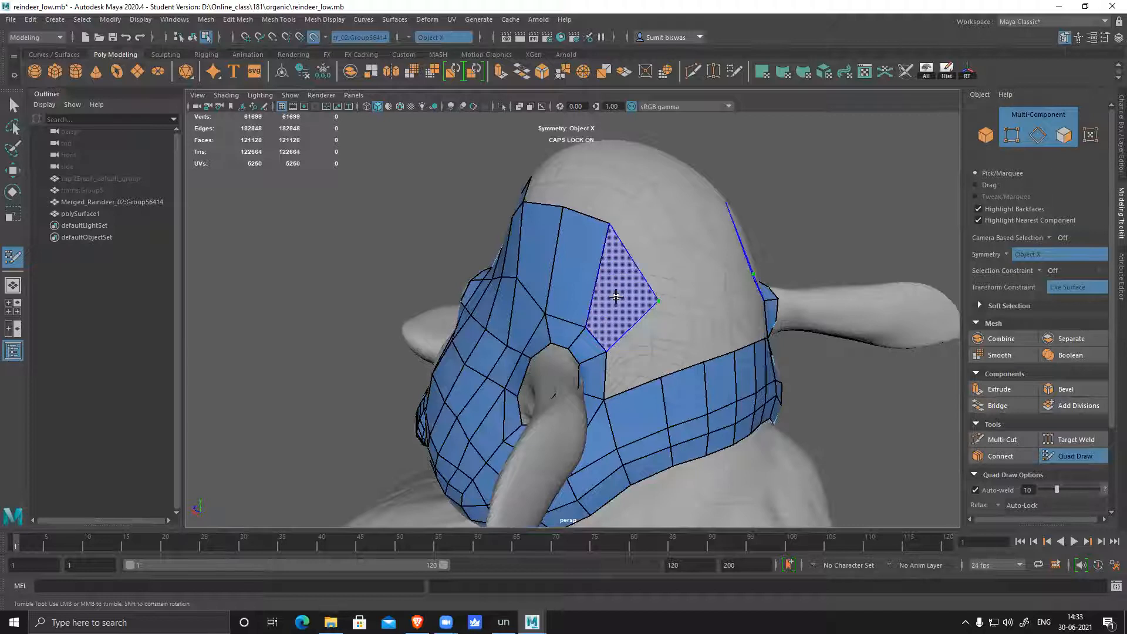
shift+click(659, 303)
mouse_move(658, 303)
mouse_down()
mouse_move(643, 315)
mouse_move(662, 312)
mouse_up()
shift+click(675, 337)
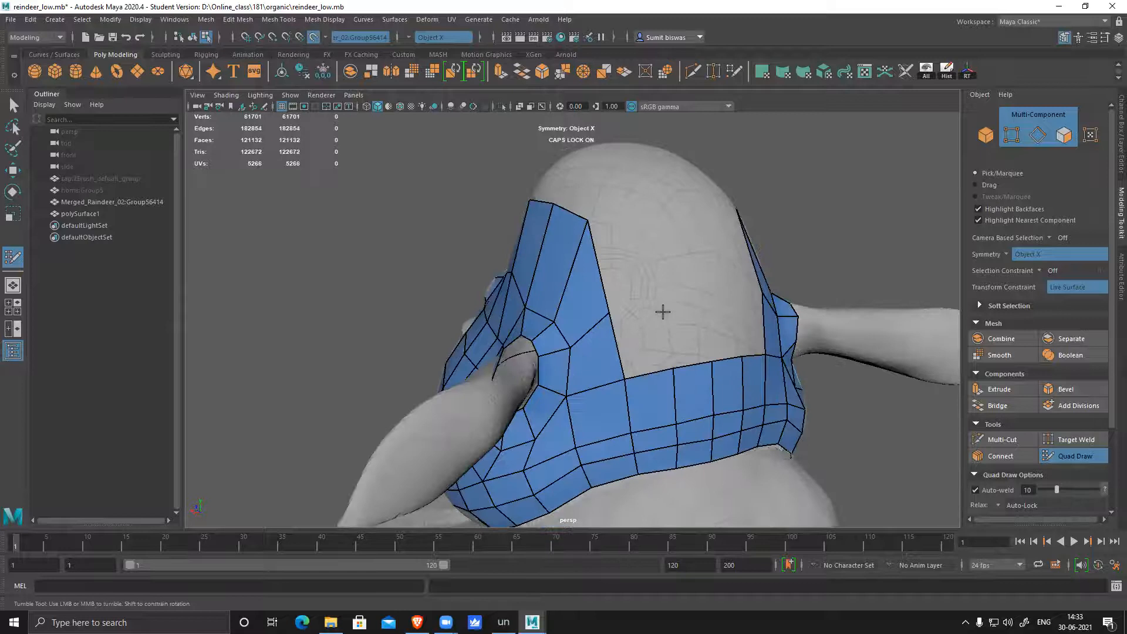
- Fill two rows of quads across the back of the head between the ears, meeting at the centreline
shift+click(734, 406)
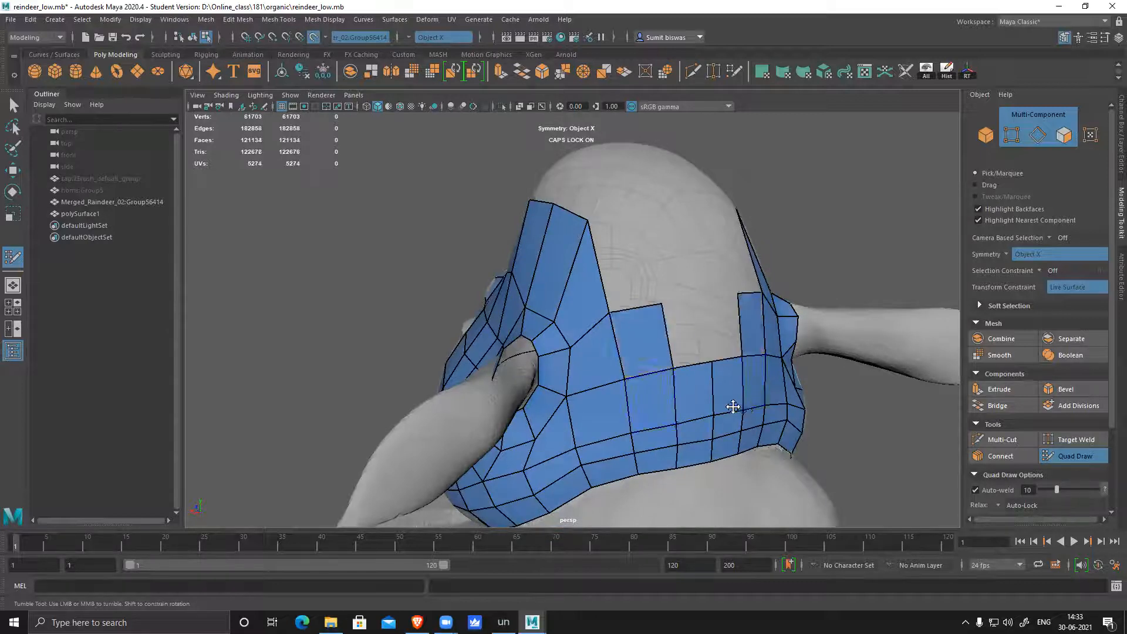
alt+drag(734, 405, 668, 327)
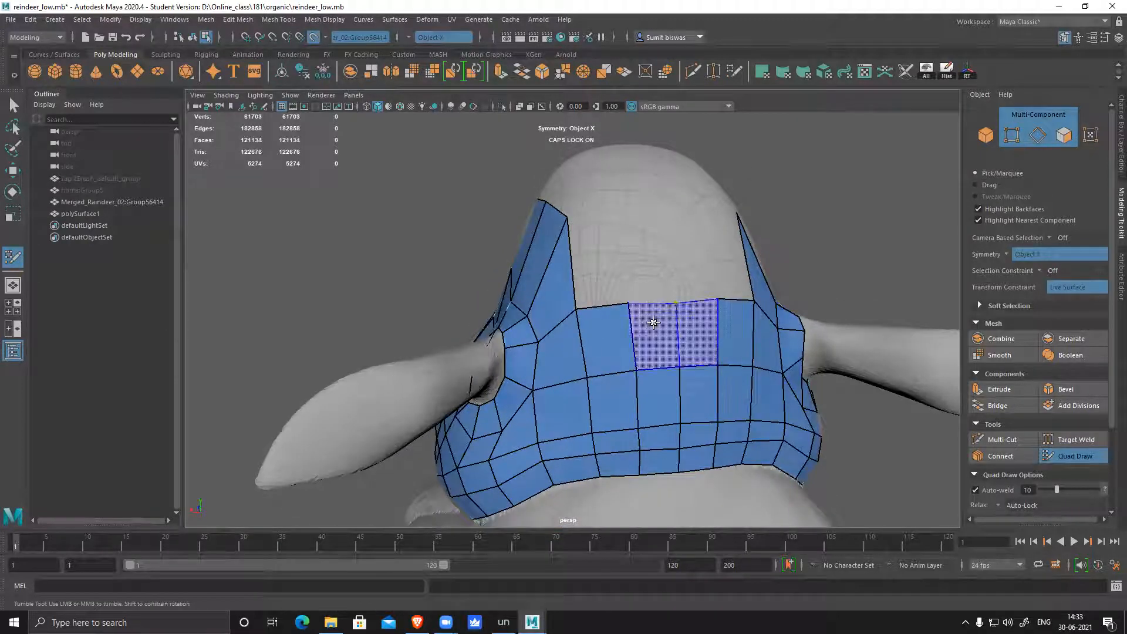
shift+click(654, 315)
alt+drag(655, 315, 661, 272)
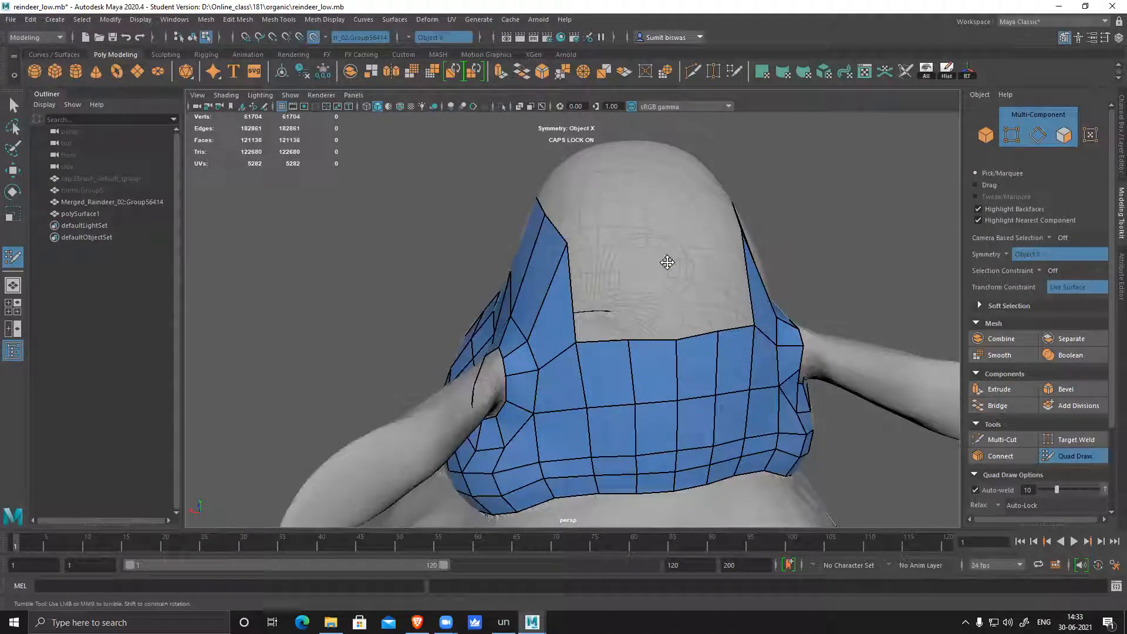
click(621, 265)
shift+click(636, 358)
alt+drag(636, 358, 612, 257)
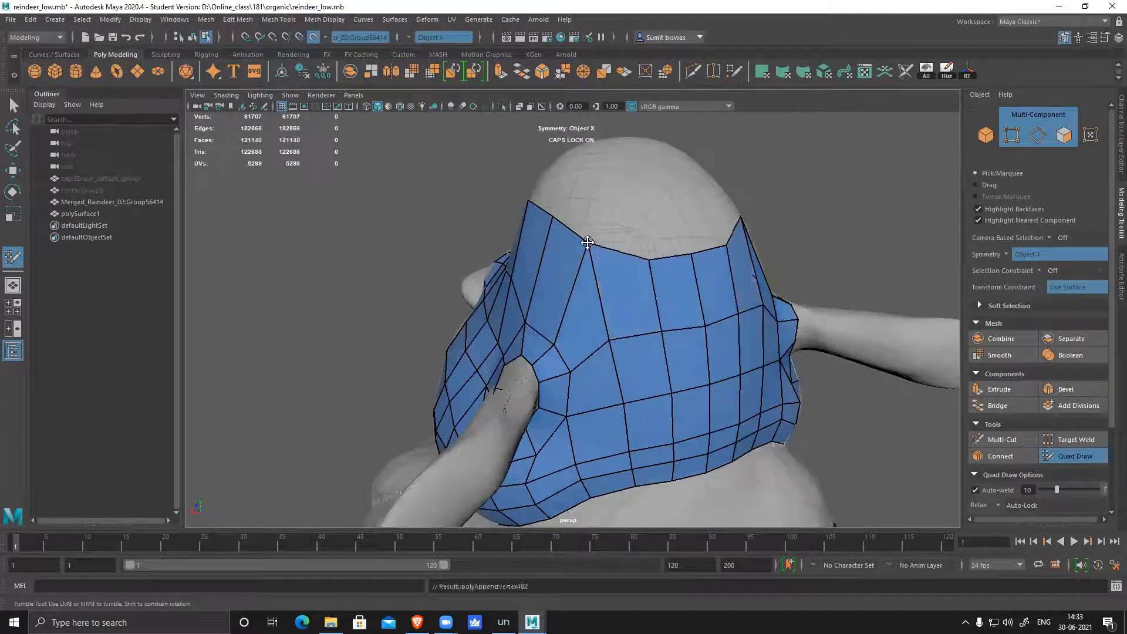
- Add another row of quads across the upper back of the head, closing it at the centreline
mouse_move(563, 284)
alt+mouse_down()
mouse_move(632, 297)
mouse_move(586, 235)
mouse_move(604, 253)
alt+mouse_up()
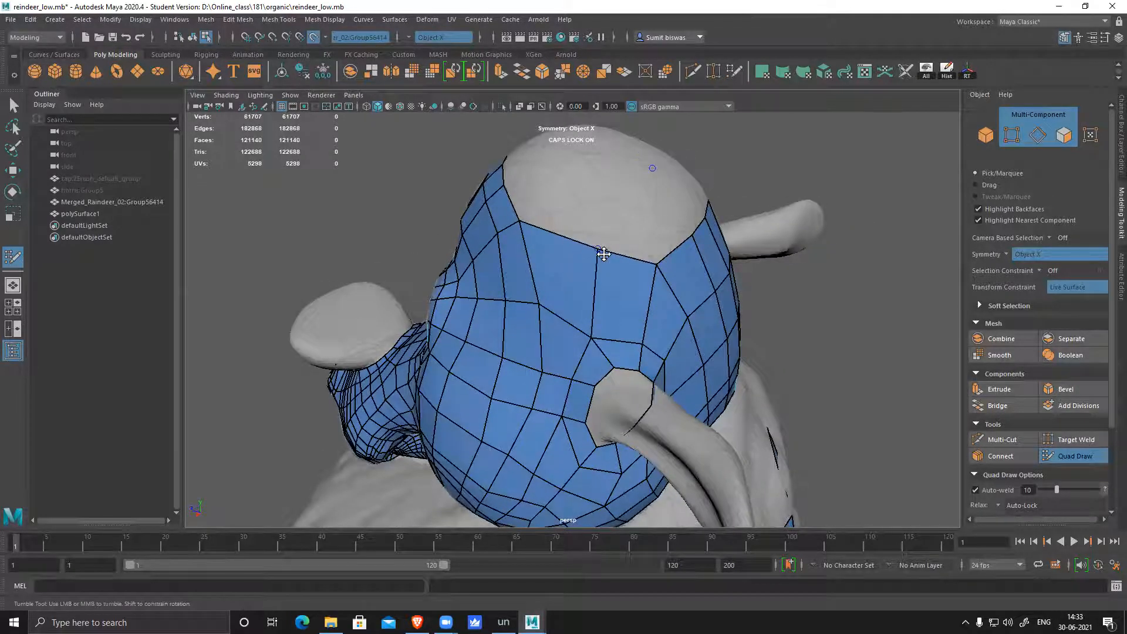
click(626, 196)
shift+click(648, 241)
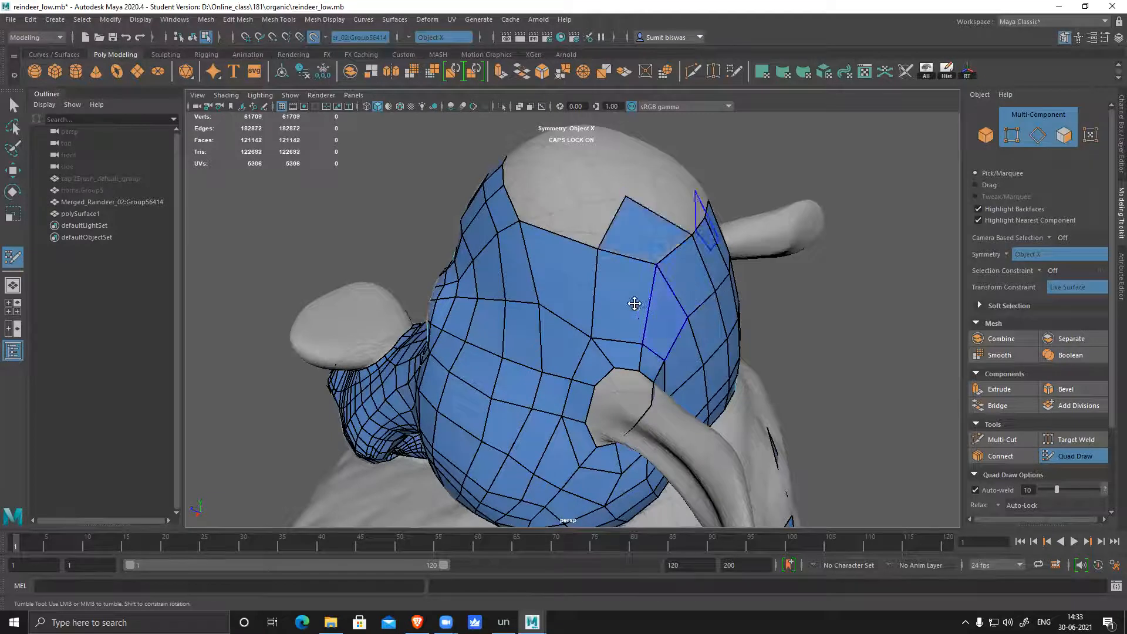
alt+drag(634, 302, 564, 317)
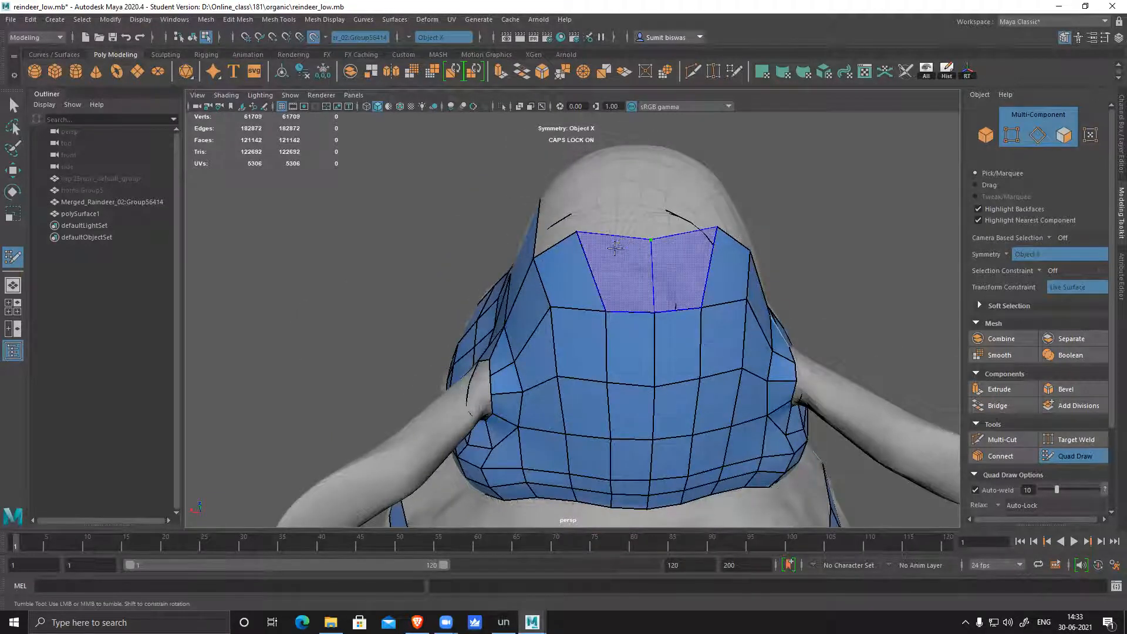
shift+click(599, 240)
alt+drag(600, 241, 578, 282)
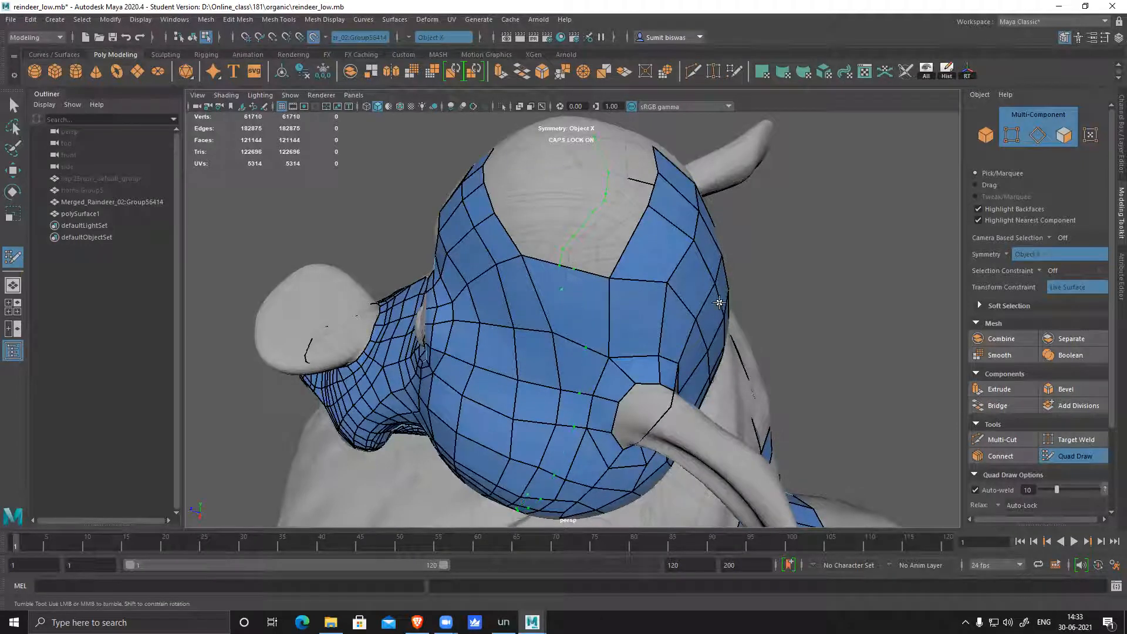
- Insert an edge loop running from the crown down the side of the head in front of the ear
ctrl+click(637, 270)
alt+drag(638, 270, 645, 307)
alt+middle_drag(644, 307, 600, 259)
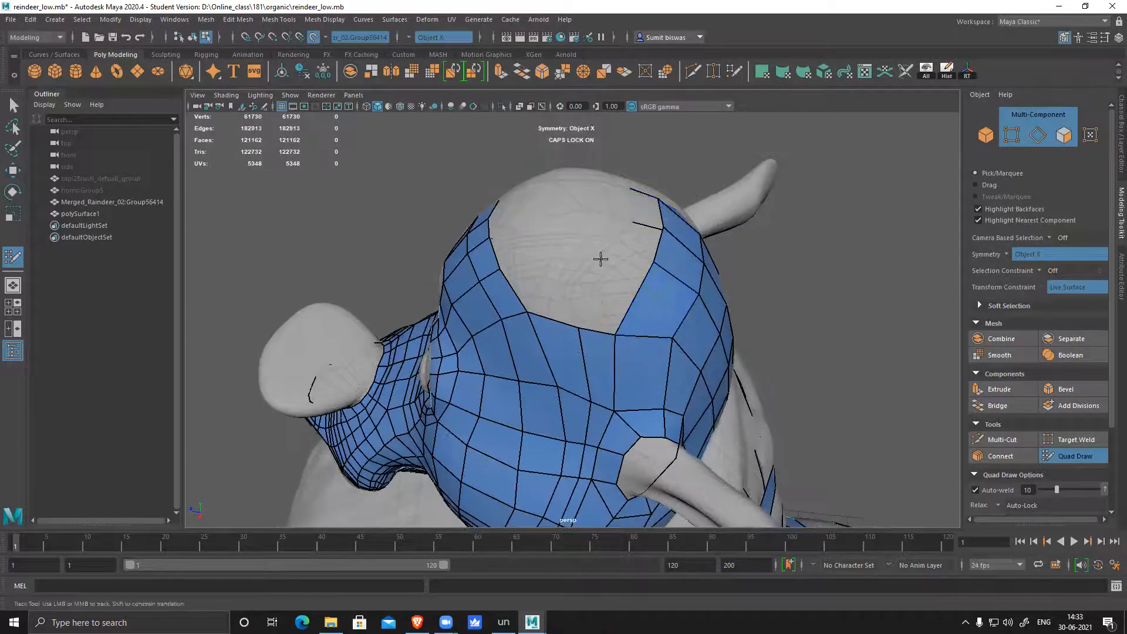
- Fill the next row of quads around the back of the crown and weld the open seam between them
shift+click(676, 326)
alt+drag(675, 327, 616, 264)
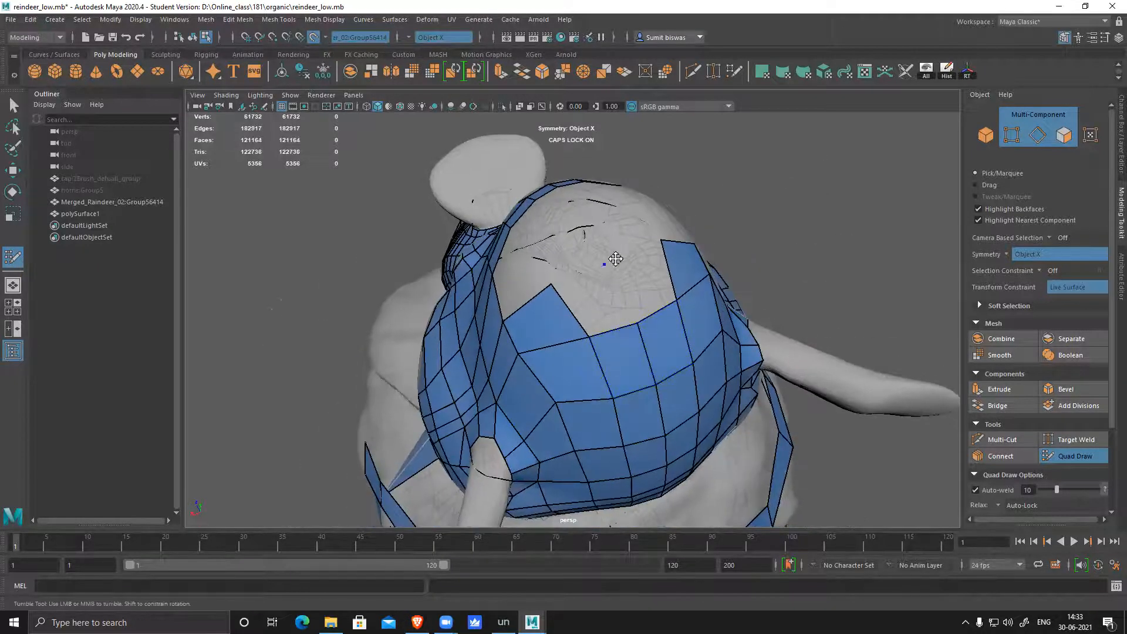
click(615, 259)
shift+click(611, 268)
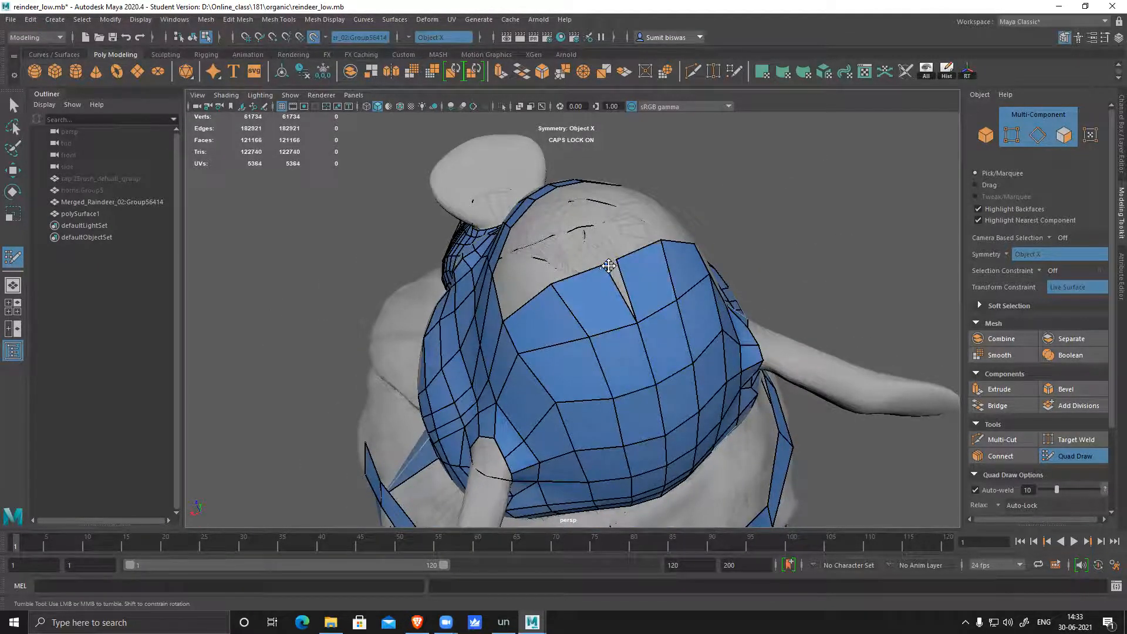
mouse_move(613, 265)
alt+mouse_down()
mouse_move(666, 319)
mouse_move(732, 320)
mouse_move(750, 288)
mouse_move(655, 302)
mouse_move(682, 312)
mouse_move(596, 271)
alt+mouse_up()
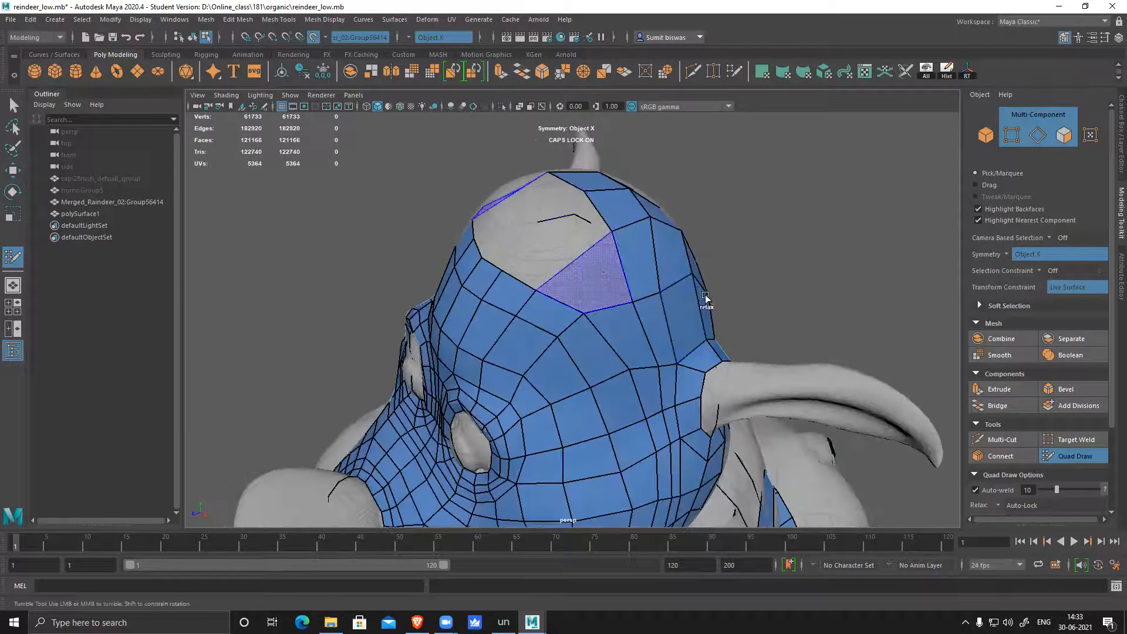
- Fill quads across the top of the head to narrow the hole in the crown
mouse_move(654, 313)
alt+mouse_down()
mouse_move(664, 307)
mouse_move(574, 234)
alt+mouse_up()
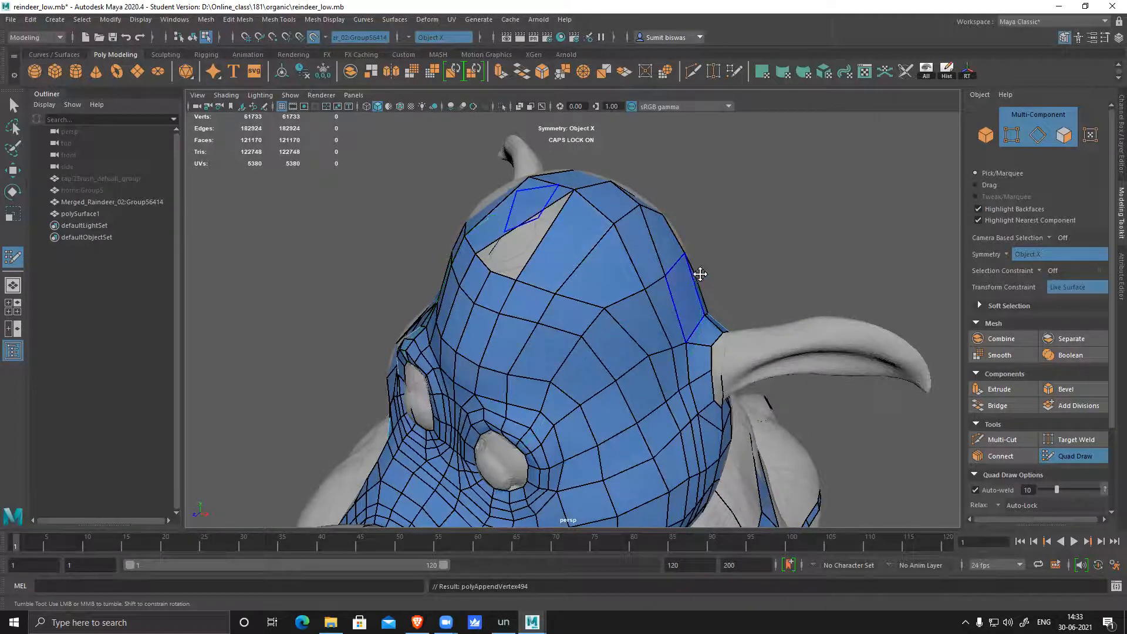
alt+drag(697, 270, 695, 297)
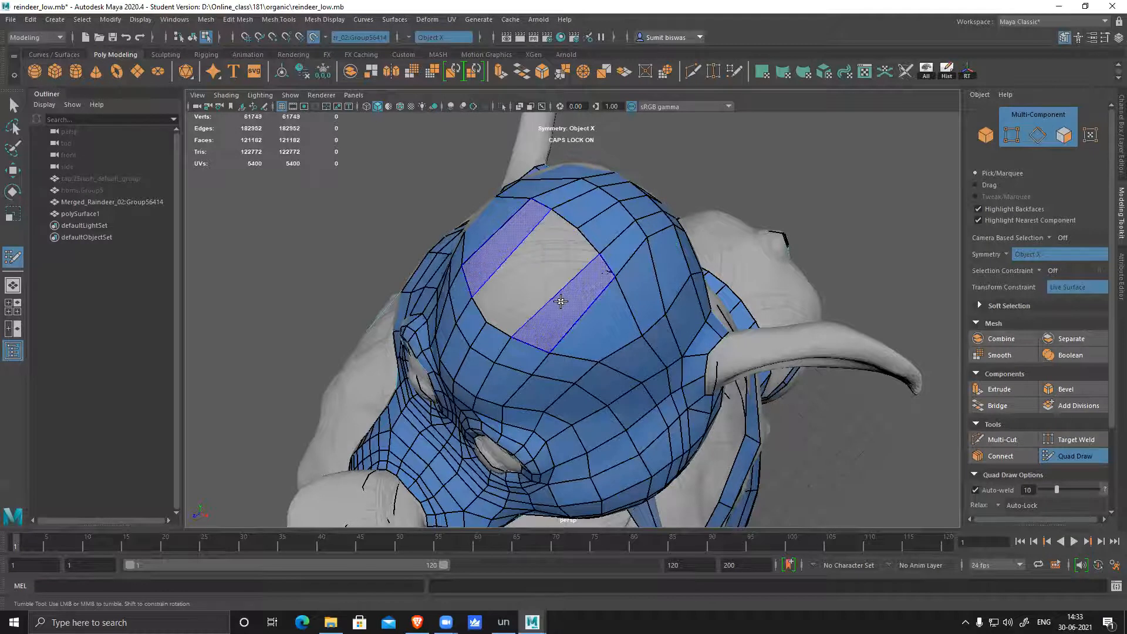
shift+click(569, 307)
shift+click(539, 283)
- Try inserting an extra edge loop through the crown quads and around the head
ctrl+click(567, 295)
alt+drag(566, 295, 559, 390)
alt+right_drag(558, 390, 597, 309)
alt+drag(598, 310, 685, 334)
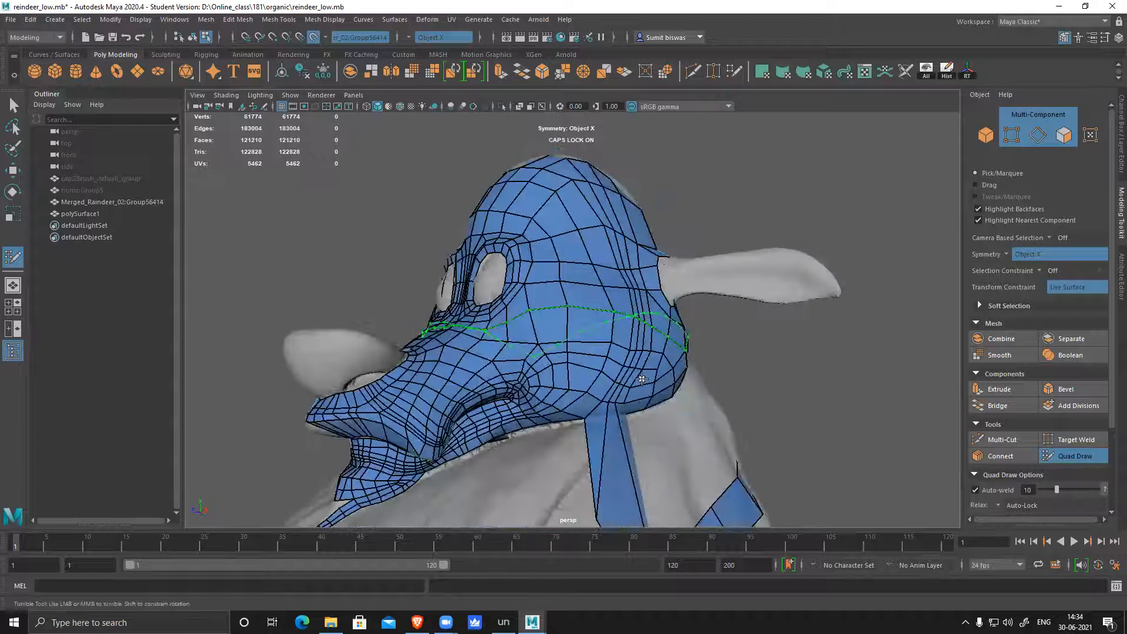
key(ctrl+z)
- Try deleting the edge loop that runs down the side of the head in front of the ear
alt+middle_drag(651, 424, 637, 340)
alt+right_drag(636, 340, 603, 357)
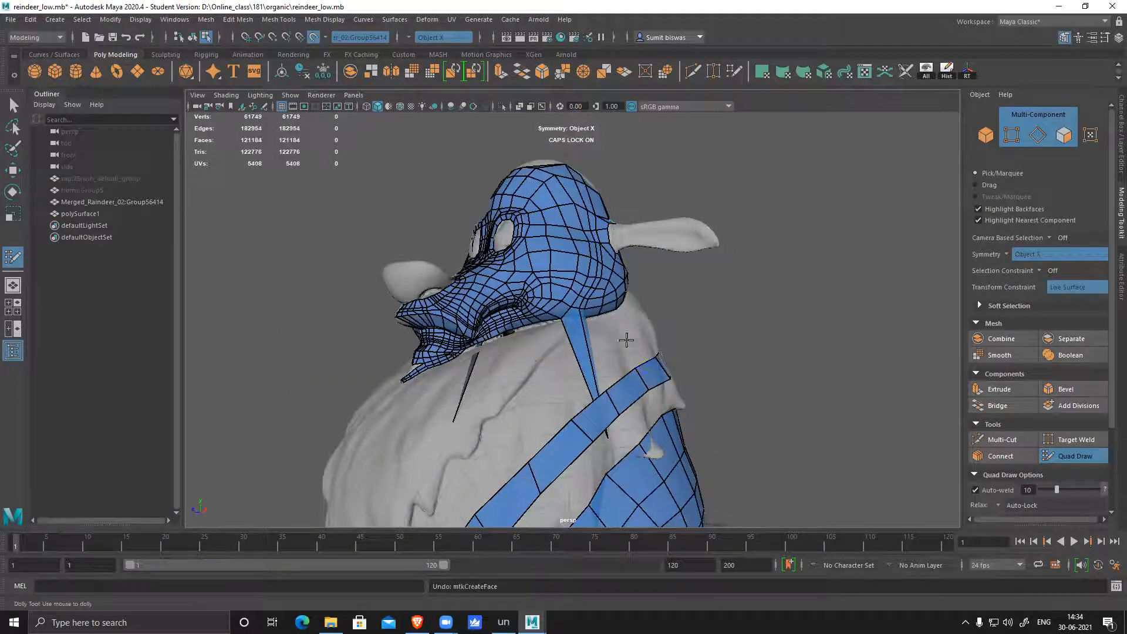
alt+drag(627, 340, 591, 340)
alt+right_drag(591, 340, 628, 327)
ctrl+shift+click(591, 249)
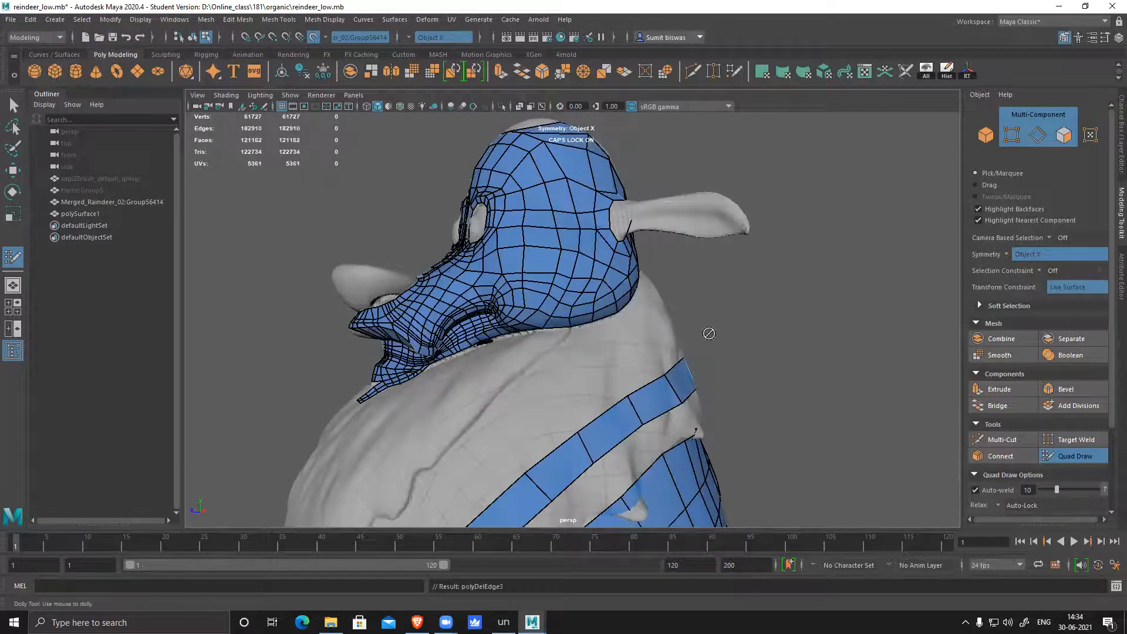
alt+drag(638, 348, 602, 297)
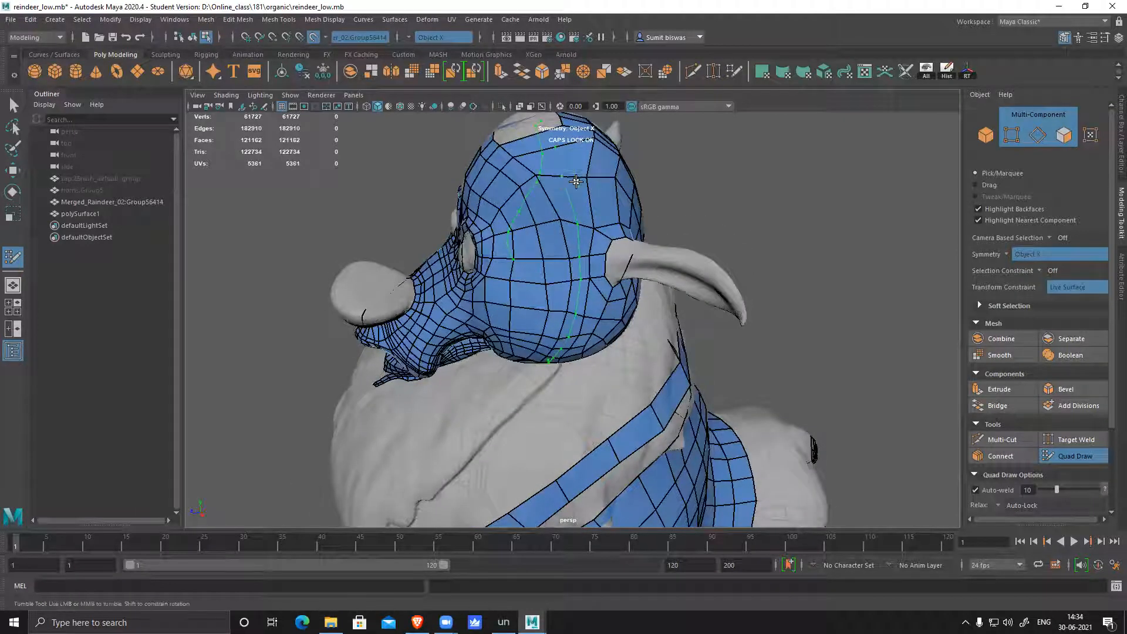
key(ctrl+z)
- Delete the unwanted quad beside the crown hole on both sides of the head
alt+drag(754, 372, 536, 188)
alt+middle_drag(614, 232, 619, 394)
alt+drag(541, 284, 566, 193)
alt+middle_drag(567, 193, 566, 347)
alt+drag(566, 347, 636, 378)
alt+right_drag(635, 379, 671, 387)
alt+drag(671, 387, 594, 327)
ctrl+shift+click(595, 327)
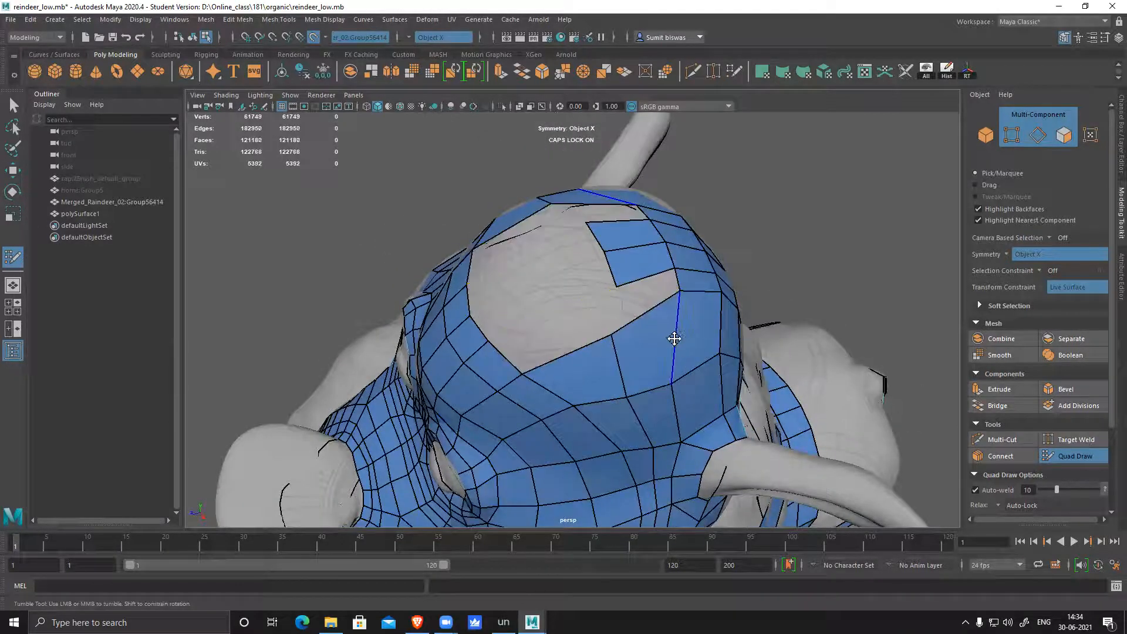
- Fill the remaining crown hole with quads so the top of the head is closed
shift+click(693, 346)
mouse_move(693, 346)
alt+mouse_down()
mouse_move(619, 360)
mouse_move(684, 360)
mouse_move(514, 347)
mouse_move(554, 352)
alt+mouse_up()
shift+click(532, 324)
shift+click(517, 340)
- Relax the quads on the side and top of the head to even out their spacing
mouse_move(468, 329)
alt+mouse_down()
mouse_move(493, 335)
mouse_move(481, 316)
mouse_move(528, 370)
alt+mouse_up()
alt+middle_drag(528, 370, 518, 340)
alt+drag(519, 340, 602, 338)
alt+middle_drag(490, 346, 541, 285)
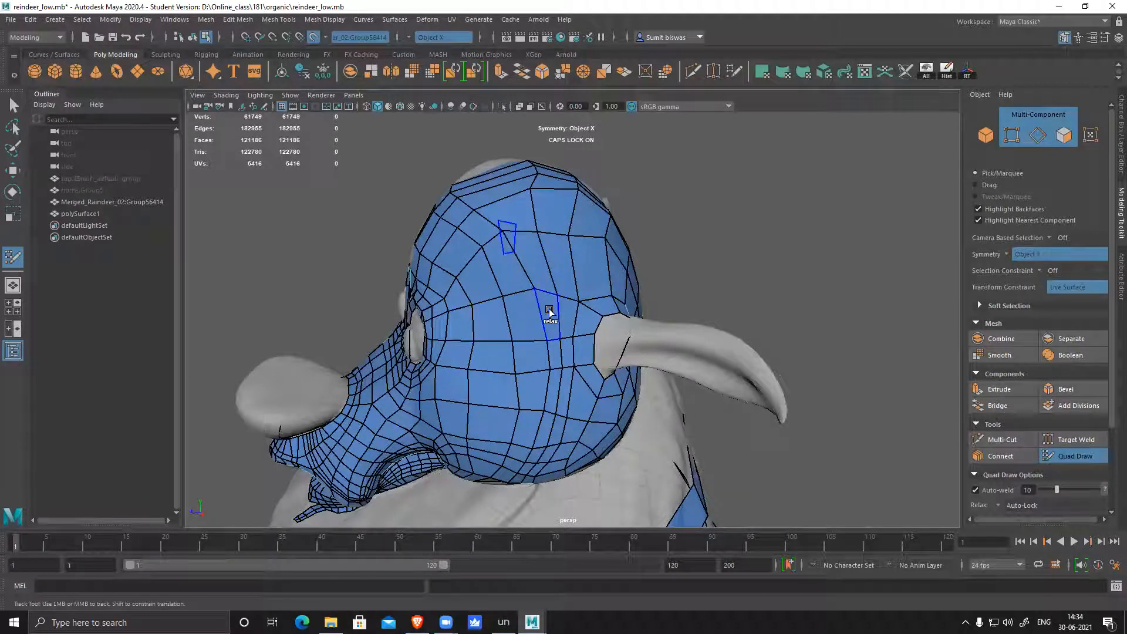
mouse_move(555, 226)
shift+mouse_down()
mouse_move(536, 350)
mouse_move(509, 300)
mouse_move(574, 253)
mouse_move(508, 191)
mouse_move(540, 249)
mouse_move(612, 298)
mouse_move(528, 239)
mouse_move(584, 295)
mouse_move(635, 312)
mouse_move(544, 252)
shift+mouse_up()
alt+drag(579, 314, 527, 278)
mouse_move(546, 235)
shift+mouse_down()
mouse_move(604, 239)
mouse_move(578, 241)
shift+mouse_up()
alt+drag(642, 310, 542, 276)
mouse_move(571, 315)
shift+mouse_down()
mouse_move(587, 249)
mouse_move(635, 237)
mouse_move(527, 223)
shift+mouse_up()
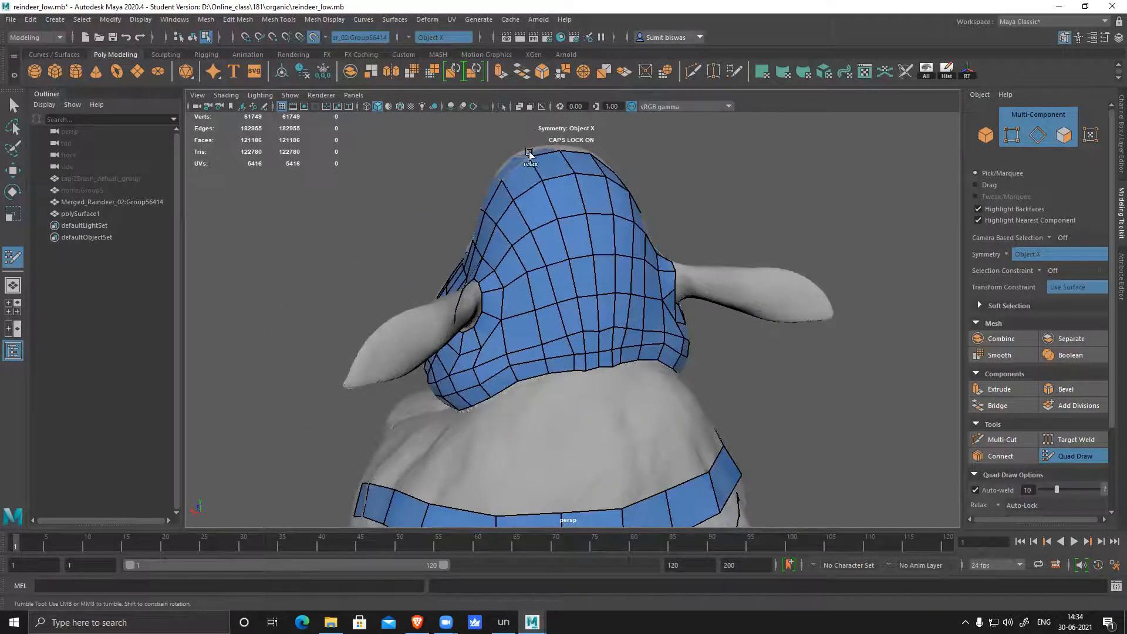
- Relax the quads across the back of the head and behind the ear
alt+drag(582, 299, 554, 252)
alt+right_drag(554, 252, 566, 297)
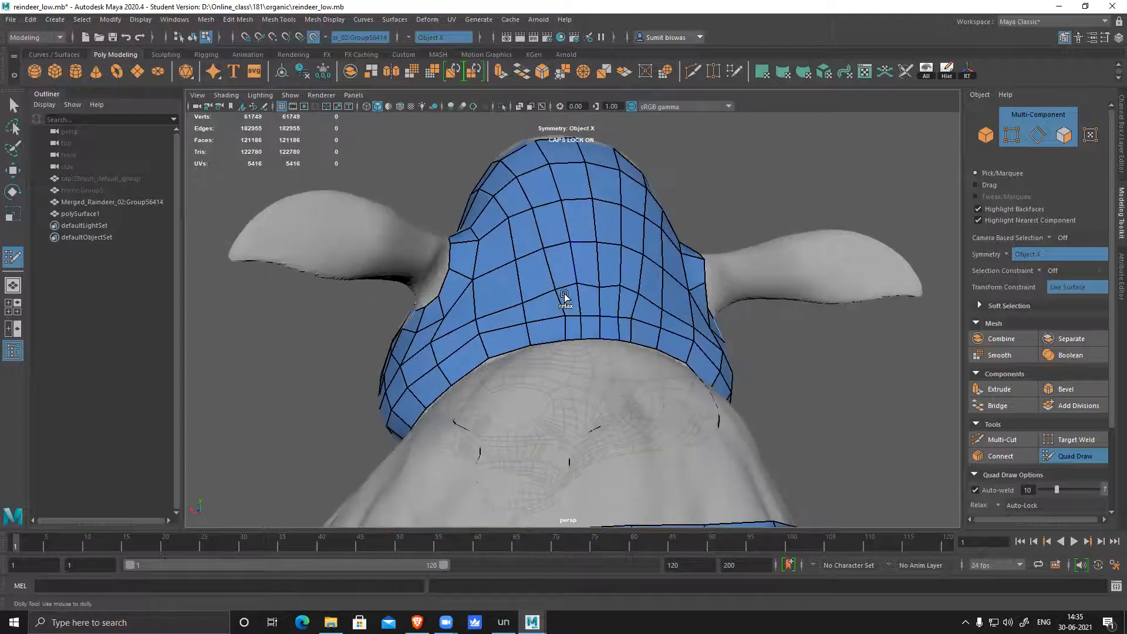
shift+drag(593, 263, 453, 327)
mouse_move(495, 251)
shift+mouse_down()
mouse_move(549, 244)
mouse_move(559, 295)
mouse_move(587, 209)
mouse_move(526, 188)
shift+mouse_up()
- Relax the quads over the head and along the side of the snout beneath the nose
alt+drag(572, 224, 533, 299)
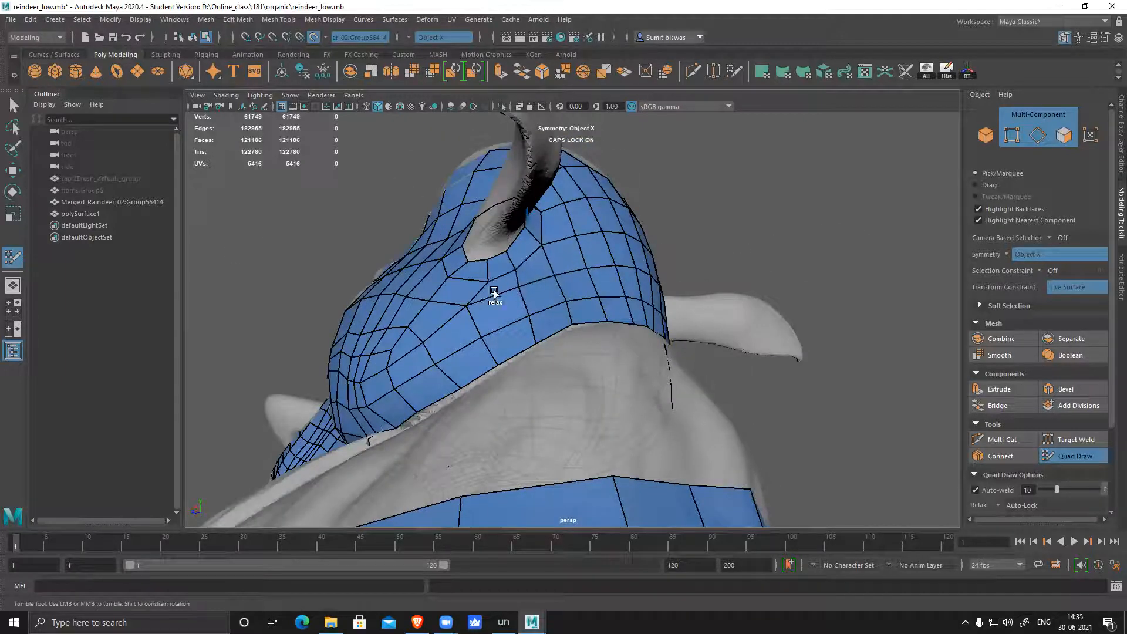
mouse_move(400, 331)
alt+mouse_down()
mouse_move(480, 328)
mouse_move(441, 307)
mouse_move(456, 324)
mouse_move(422, 364)
mouse_move(489, 353)
mouse_move(463, 302)
mouse_move(458, 234)
mouse_move(541, 320)
mouse_move(450, 402)
mouse_move(503, 370)
mouse_move(437, 346)
mouse_move(423, 312)
mouse_move(457, 277)
mouse_move(456, 221)
mouse_move(446, 284)
mouse_move(491, 307)
mouse_move(534, 228)
mouse_move(517, 350)
mouse_move(442, 347)
mouse_move(515, 379)
mouse_move(425, 347)
mouse_move(370, 345)
alt+mouse_up()
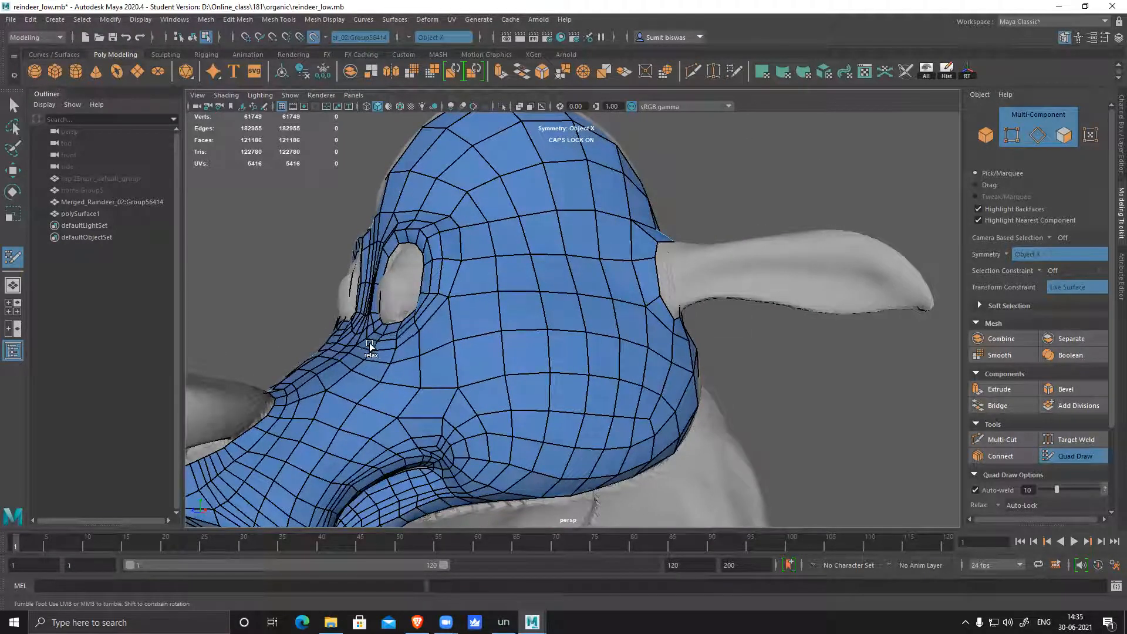
alt+drag(521, 354, 548, 347)
alt+right_drag(548, 347, 486, 428)
alt+middle_drag(451, 266, 457, 294)
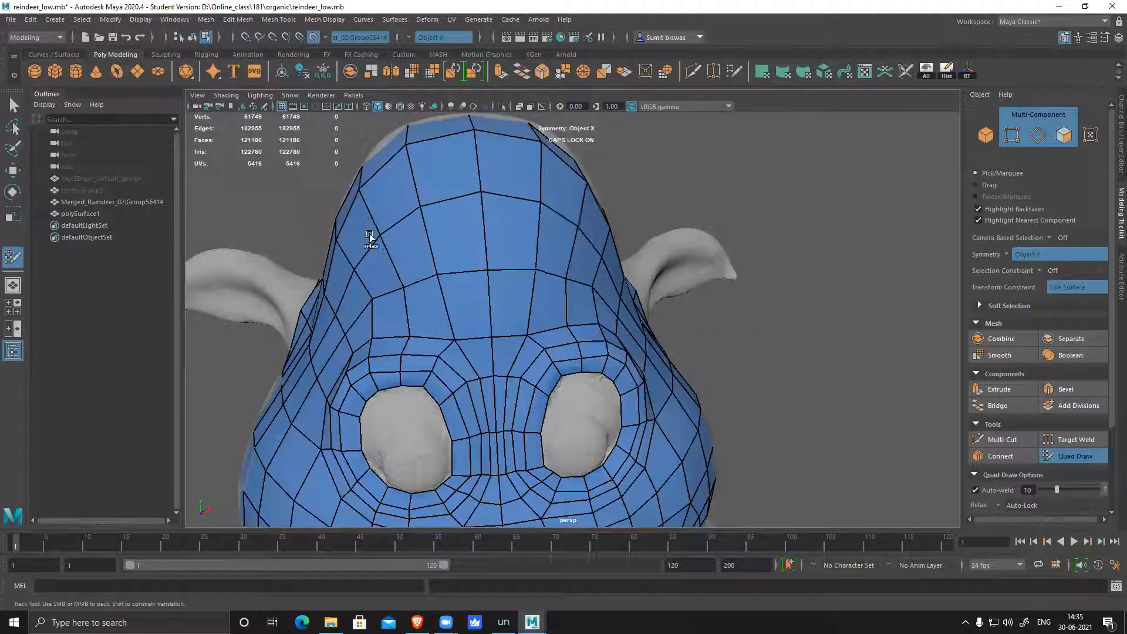
alt+drag(431, 318, 605, 358)
scroll(518, 314, down, 5)
scroll(656, 416, up, 4)
alt+right_drag(656, 415, 690, 452)
alt+middle_drag(547, 285, 634, 400)
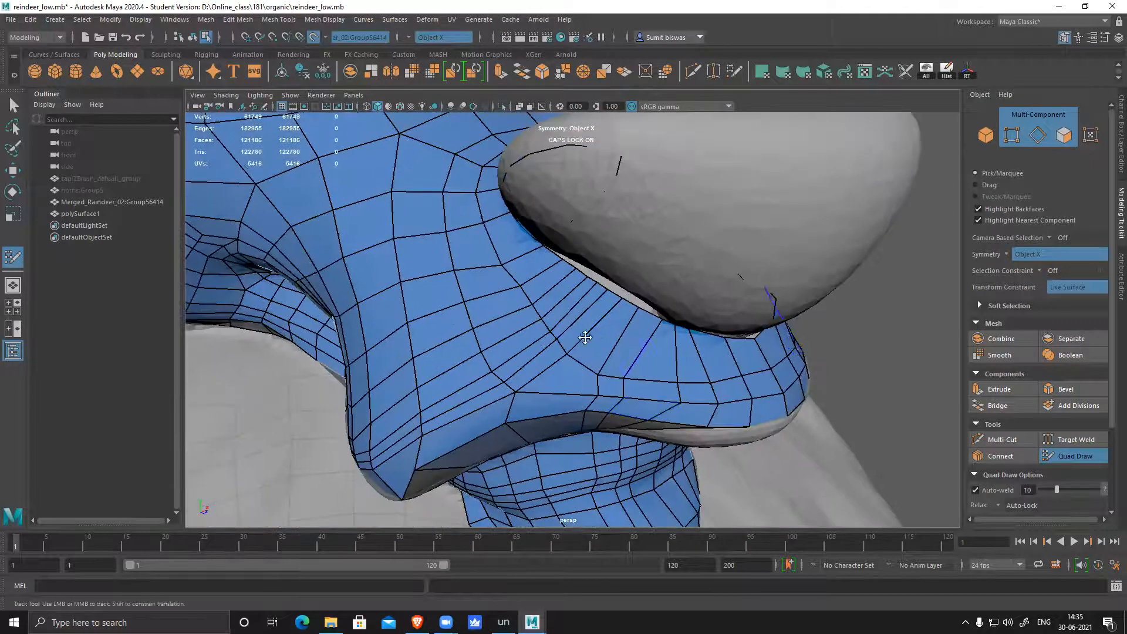
mouse_move(574, 336)
shift+mouse_down()
mouse_move(574, 372)
mouse_move(764, 374)
mouse_move(548, 354)
mouse_move(579, 335)
mouse_move(513, 322)
mouse_move(454, 268)
mouse_move(456, 206)
mouse_move(473, 171)
mouse_move(476, 355)
mouse_move(448, 347)
mouse_move(410, 397)
mouse_move(729, 280)
mouse_move(722, 339)
mouse_move(740, 313)
mouse_move(723, 303)
shift+mouse_up()
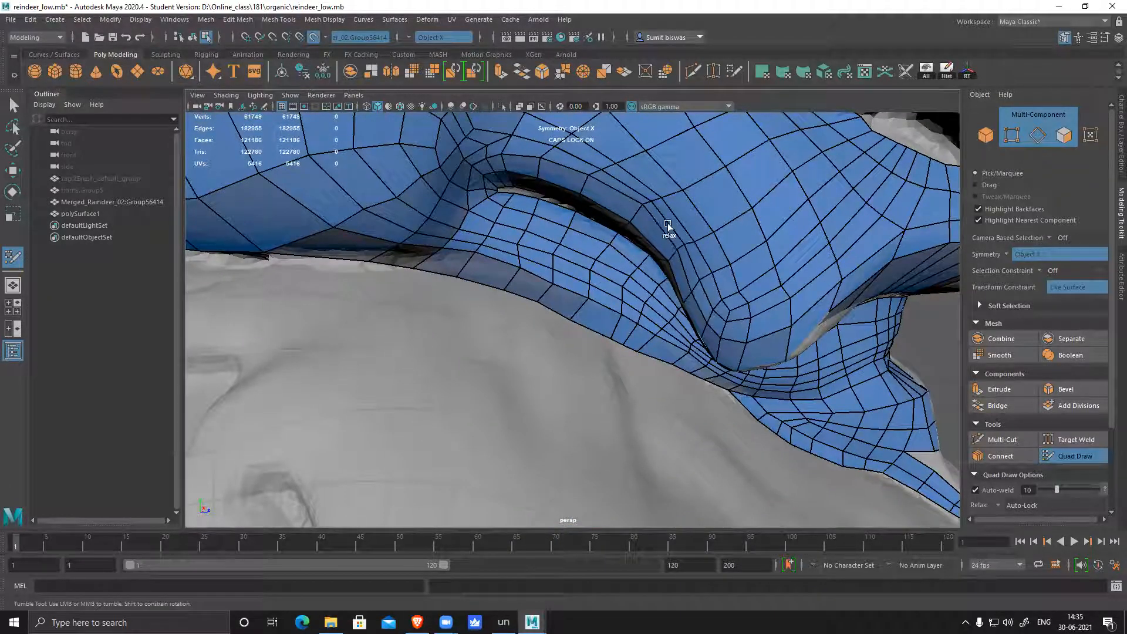
- Relax the quads around the corner of the mouth and across the neighbouring cheek
alt+middle_drag(781, 202, 679, 351)
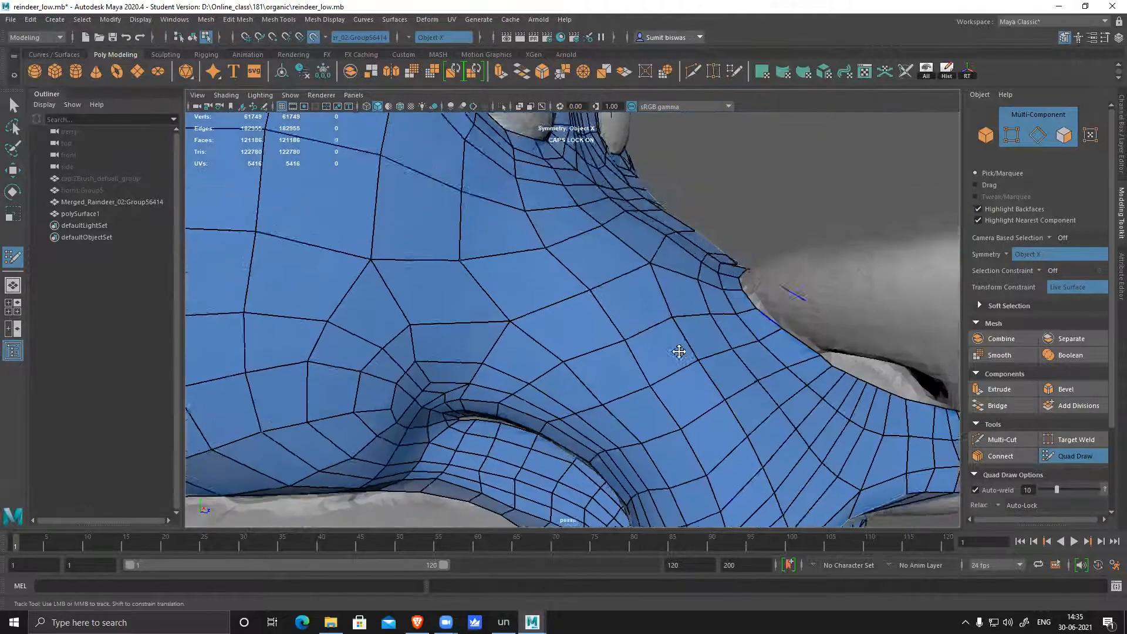
alt+drag(680, 351, 662, 300)
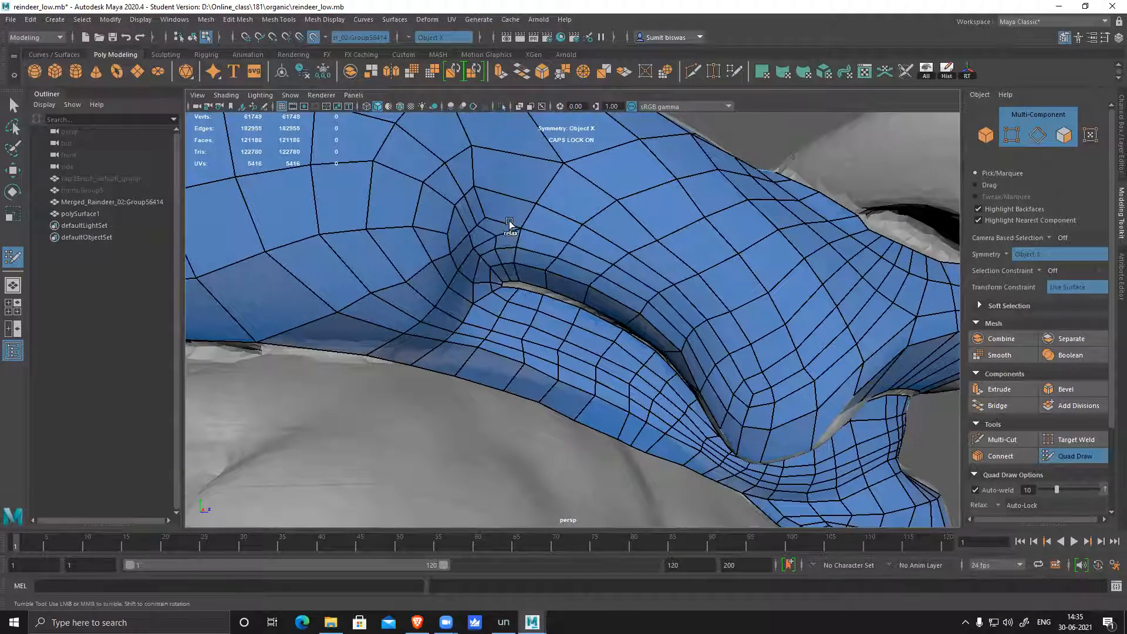
mouse_move(470, 225)
shift+mouse_down()
mouse_move(526, 246)
mouse_move(470, 233)
mouse_move(574, 211)
mouse_move(455, 207)
mouse_move(448, 221)
mouse_move(423, 161)
mouse_move(378, 151)
mouse_move(468, 229)
shift+mouse_up()
alt+right_drag(434, 222, 403, 194)
alt+middle_drag(403, 193, 452, 278)
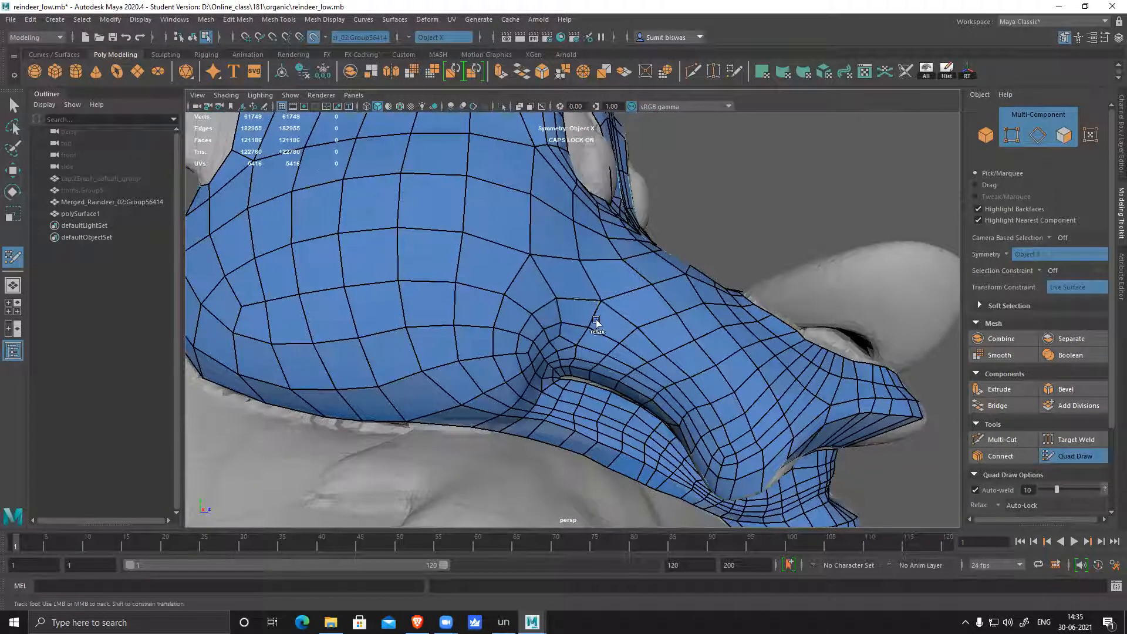
alt+middle_drag(735, 410, 626, 361)
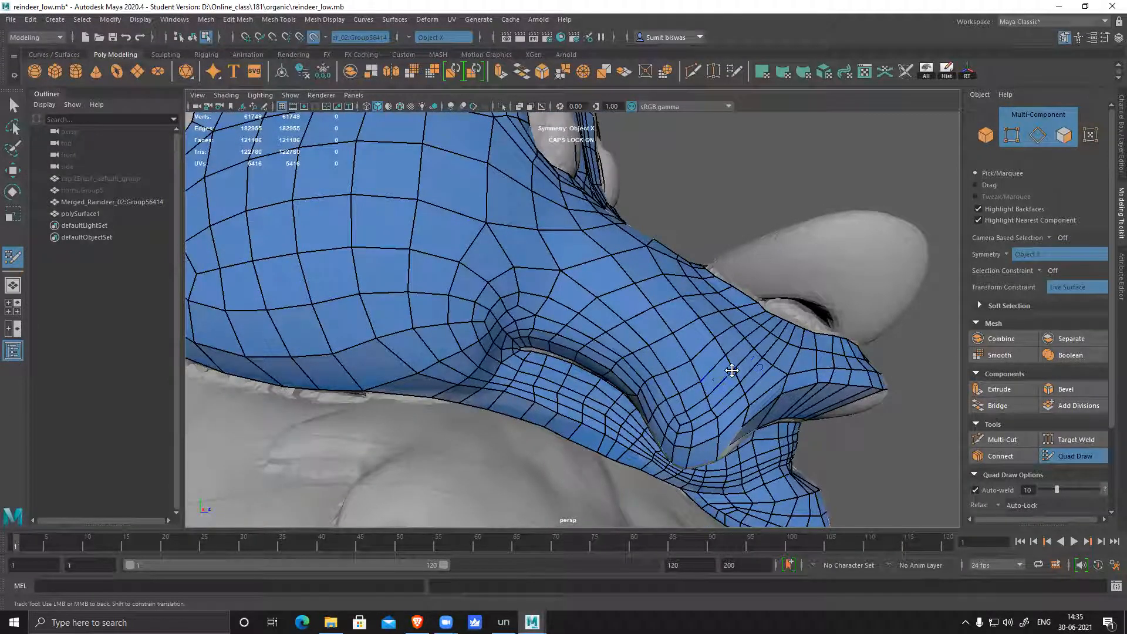
alt+middle_drag(732, 370, 722, 360)
alt+drag(723, 359, 748, 377)
scroll(720, 272, up, 5)
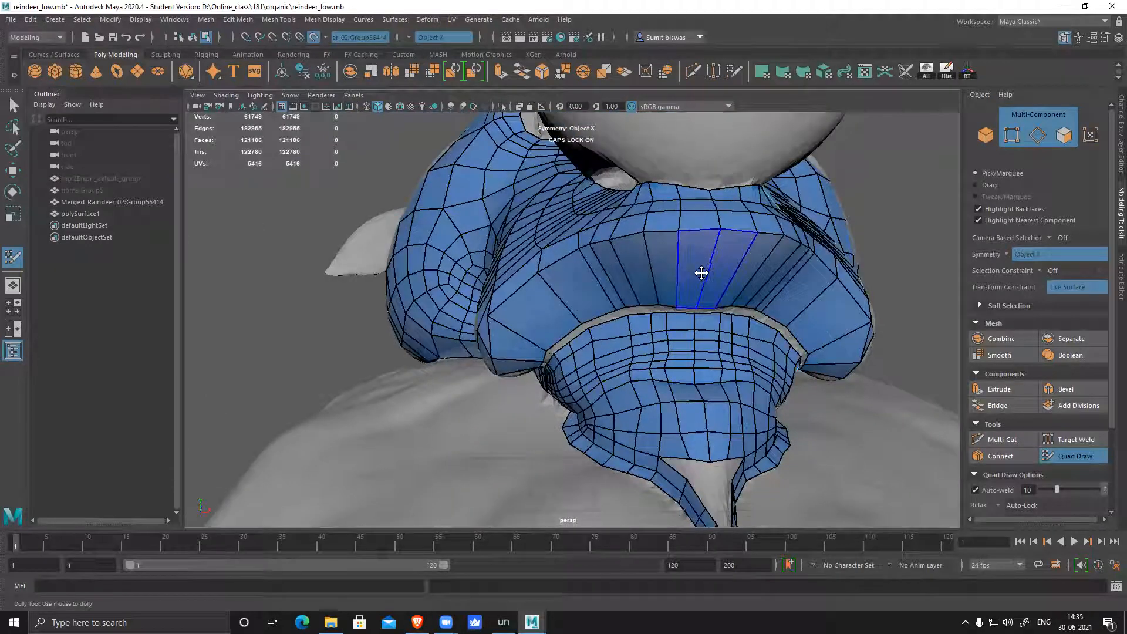
- Insert three edge loops around the mouth through the upper and lower lips, and relax the upper lip quads
ctrl+click(828, 361)
mouse_move(828, 383)
alt+mouse_down()
mouse_move(825, 407)
mouse_move(747, 401)
mouse_move(726, 390)
mouse_move(848, 405)
mouse_move(796, 389)
mouse_move(727, 334)
alt+mouse_up()
scroll(703, 298, up, 4)
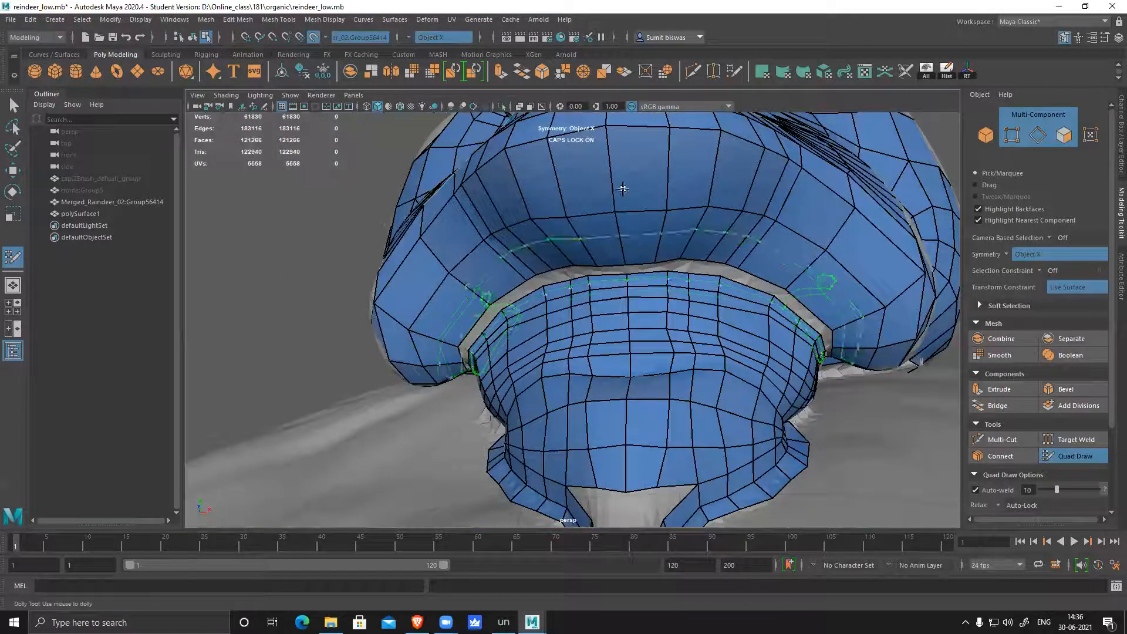
ctrl+click(657, 275)
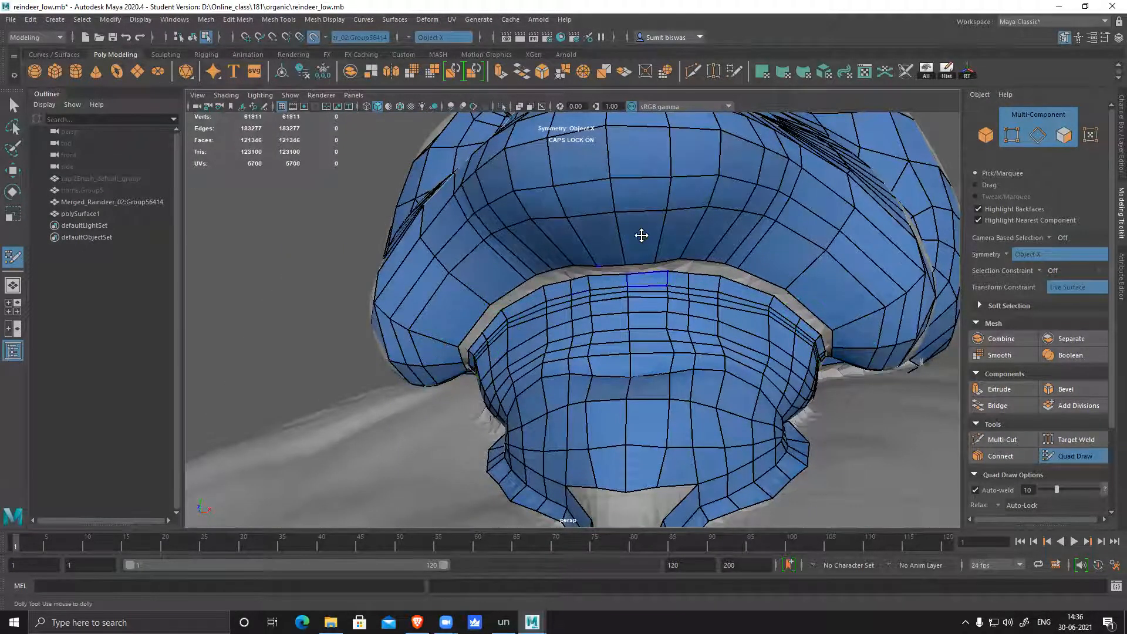
ctrl+click(723, 260)
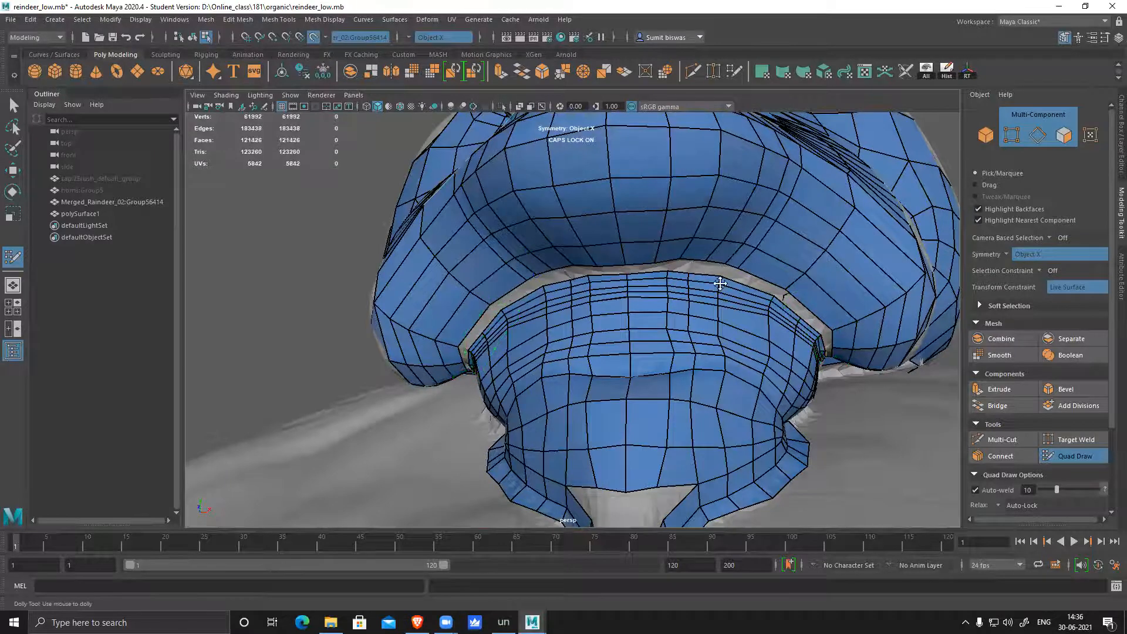
scroll(720, 282, down, 3)
mouse_move(650, 305)
alt+mouse_down()
mouse_move(697, 312)
mouse_move(616, 294)
mouse_move(495, 218)
alt+mouse_up()
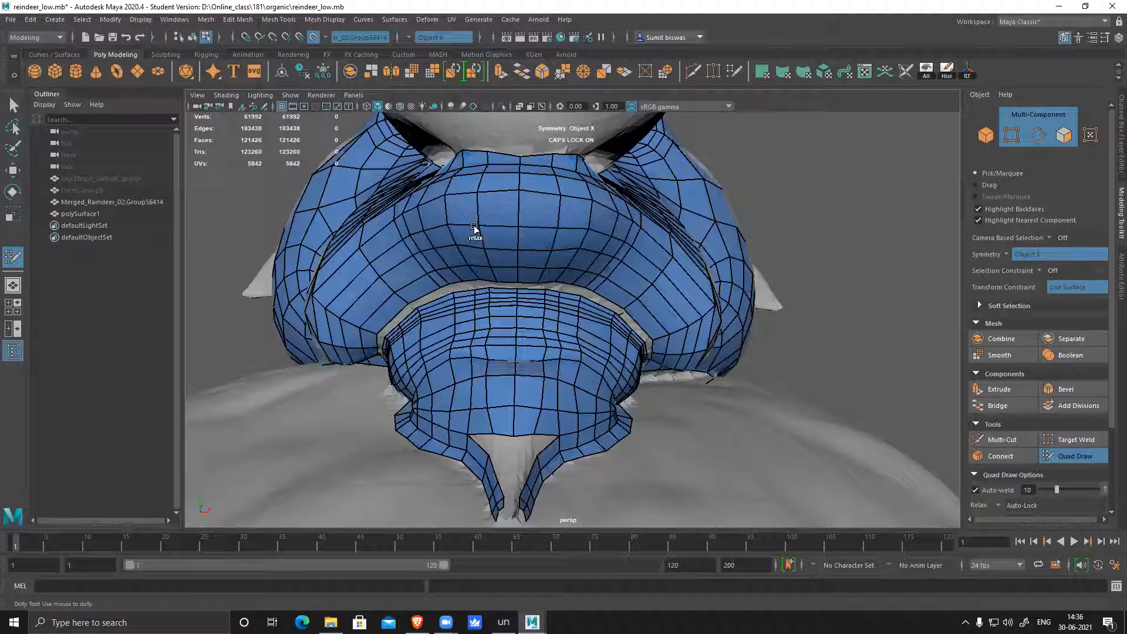
mouse_move(536, 254)
alt+mouse_down()
mouse_move(581, 270)
mouse_move(584, 281)
alt+mouse_up()
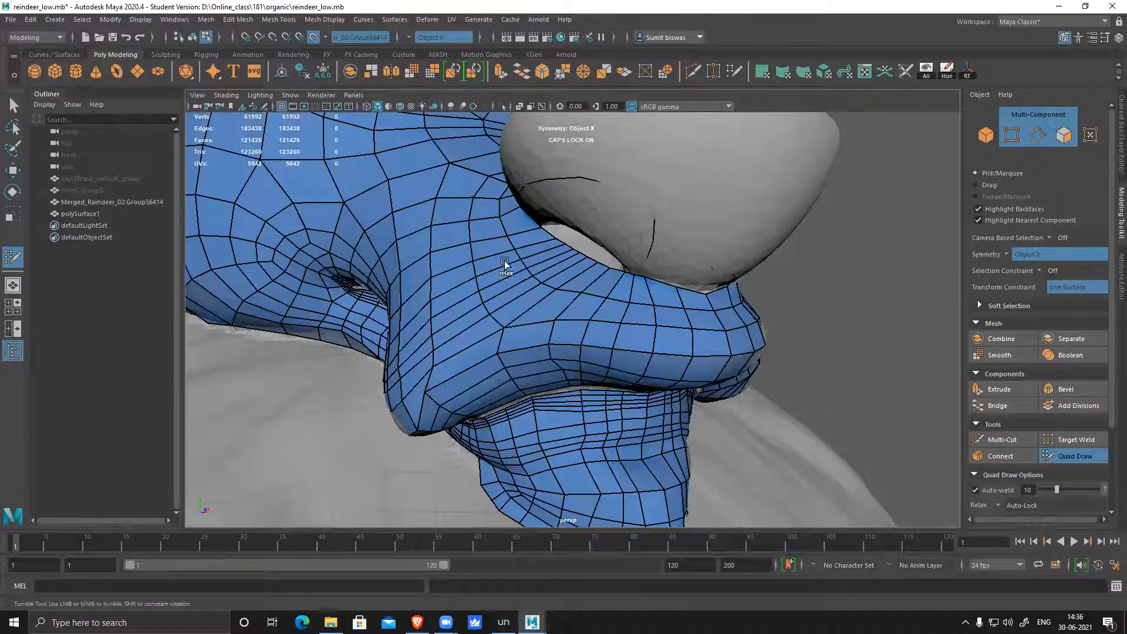
- Fill two symmetrical quads at the centre of the neck's back, directly below the head's rear edge
alt+drag(447, 260, 559, 251)
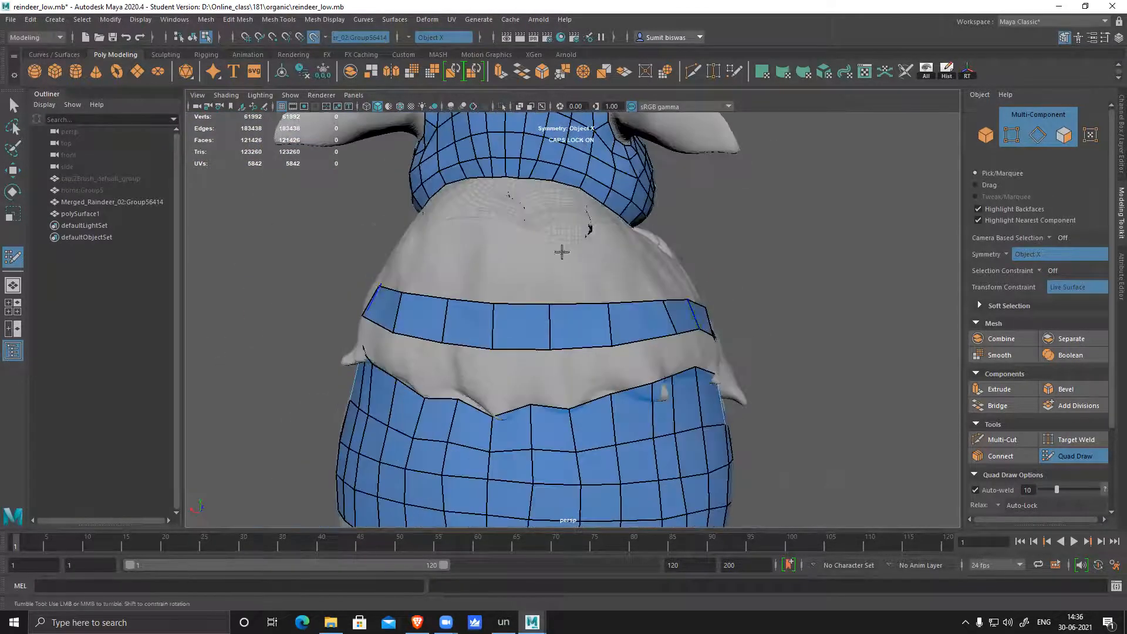
alt+middle_drag(559, 252, 558, 295)
alt+drag(559, 295, 581, 315)
scroll(581, 314, up, 3)
alt+middle_drag(547, 226, 540, 255)
scroll(579, 324, up, 2)
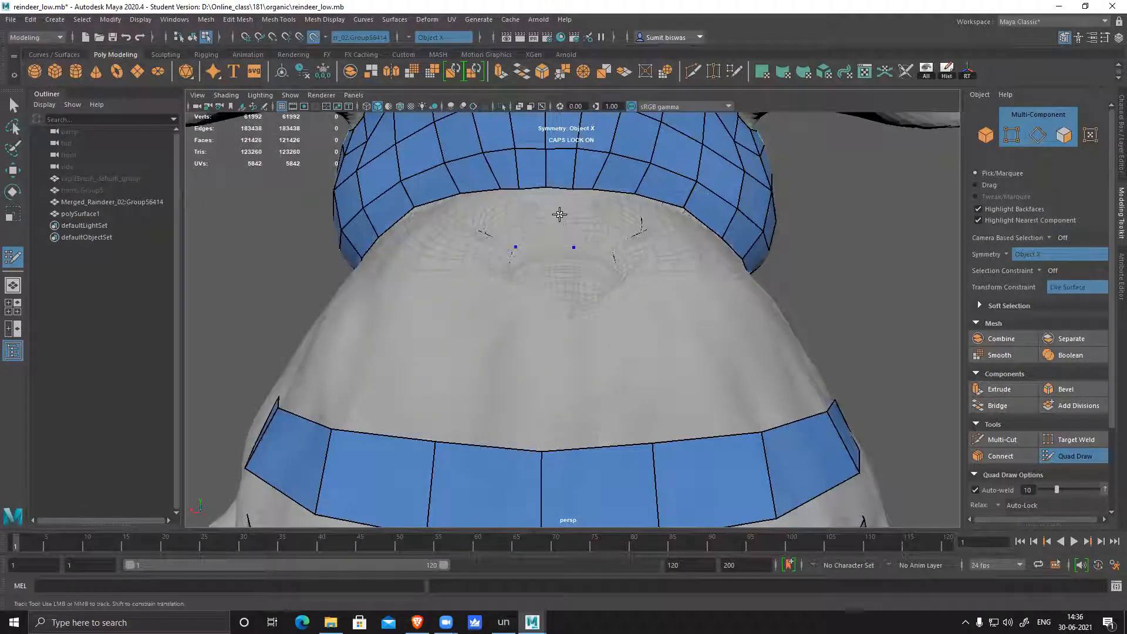
shift+click(578, 277)
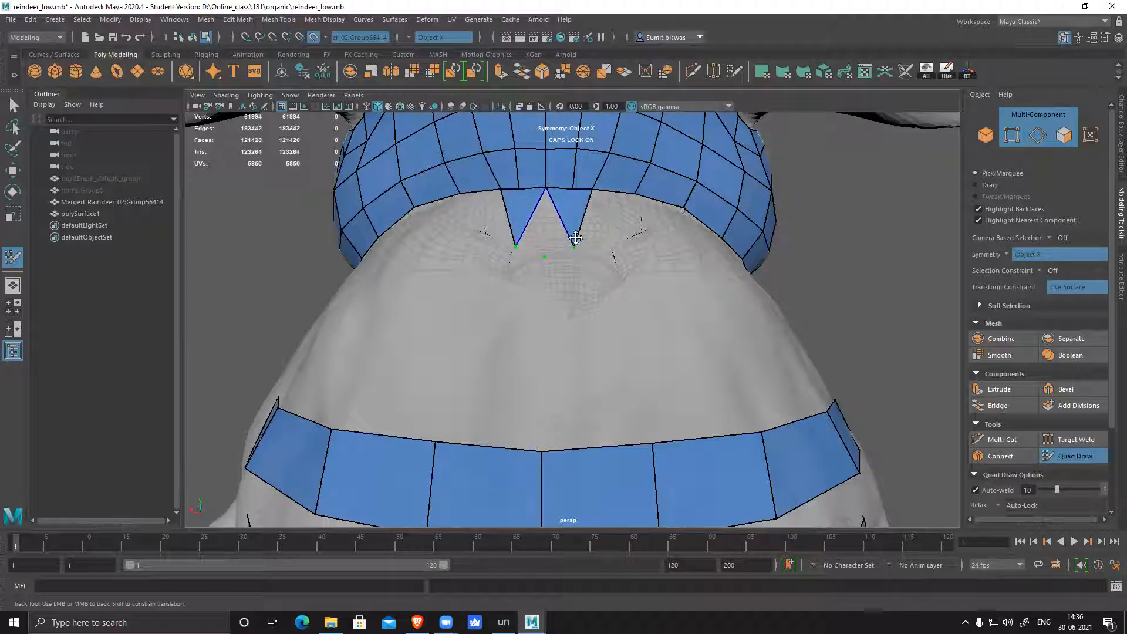
key(ctrl+z)
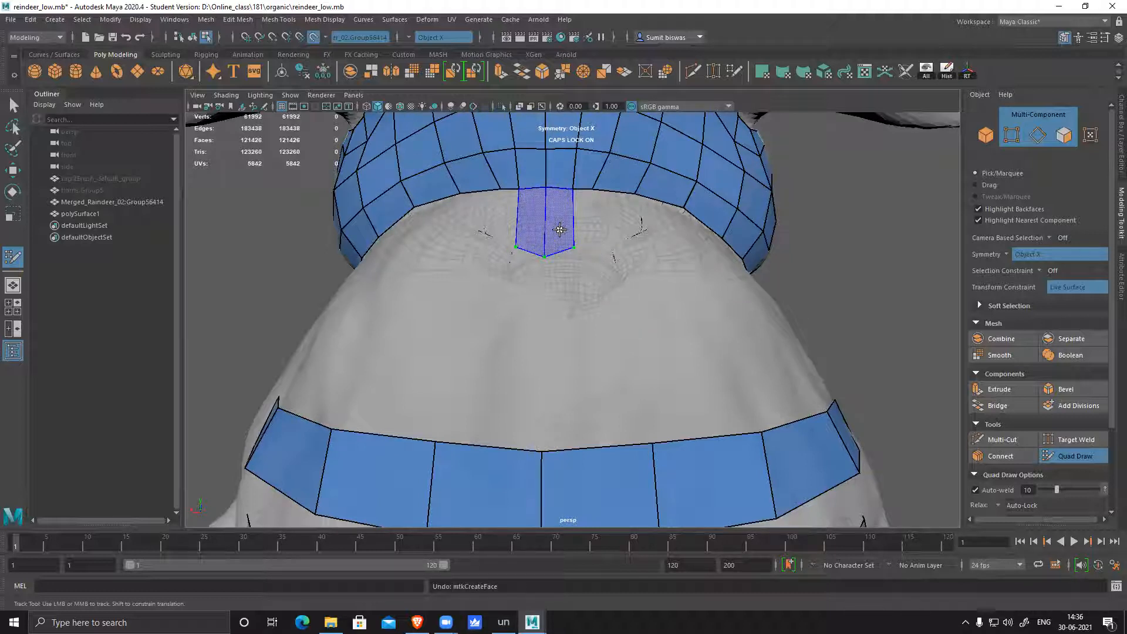
shift+click(517, 251)
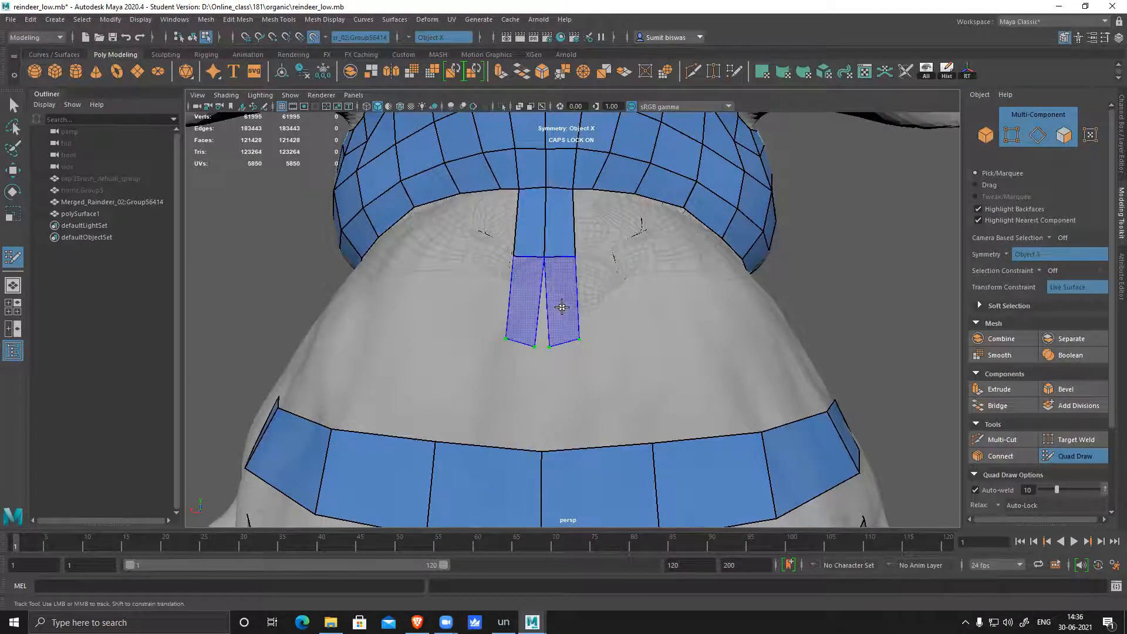
- Extend the central neck strip two more rows down to the quad band below, merging its middle points on the centre line
shift+click(551, 347)
drag(550, 347, 543, 348)
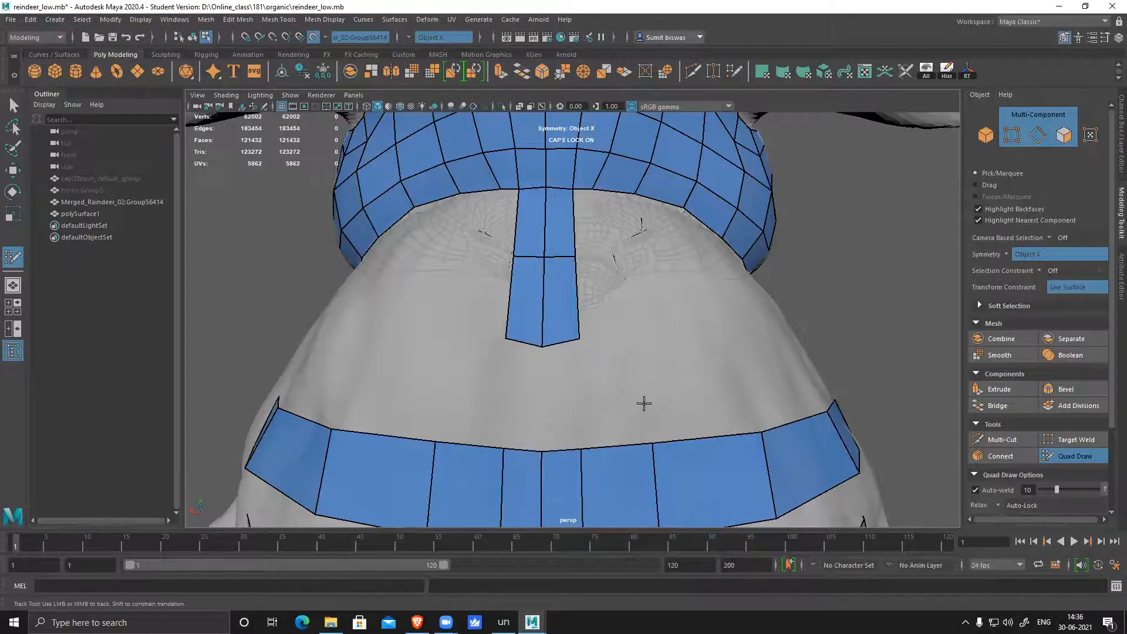
shift+click(558, 396)
- Add a column of three quads on both sides of the central neck strip, with a matching edge loop in the band
alt+drag(594, 386, 568, 385)
alt+right_drag(569, 385, 547, 367)
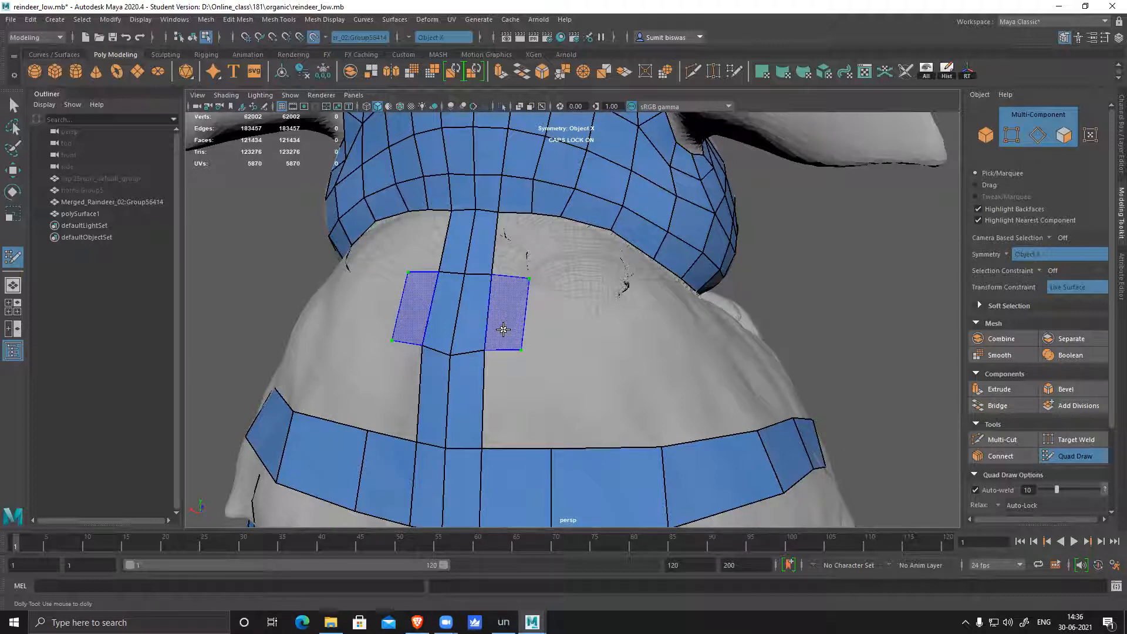
shift+click(508, 388)
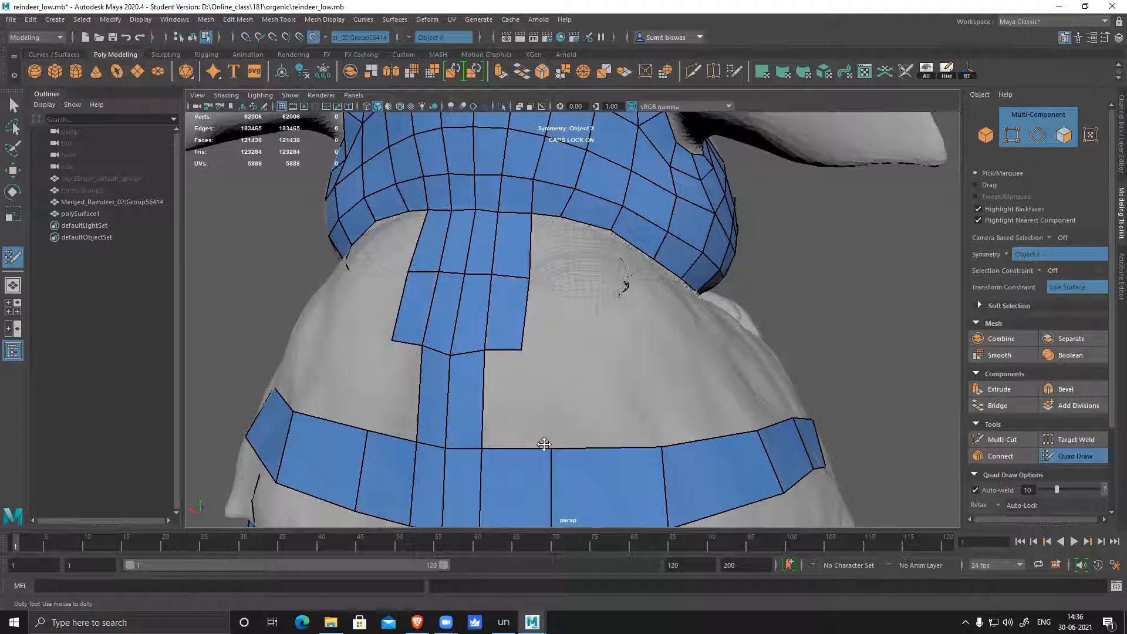
ctrl+click(511, 401)
alt+drag(607, 398, 528, 317)
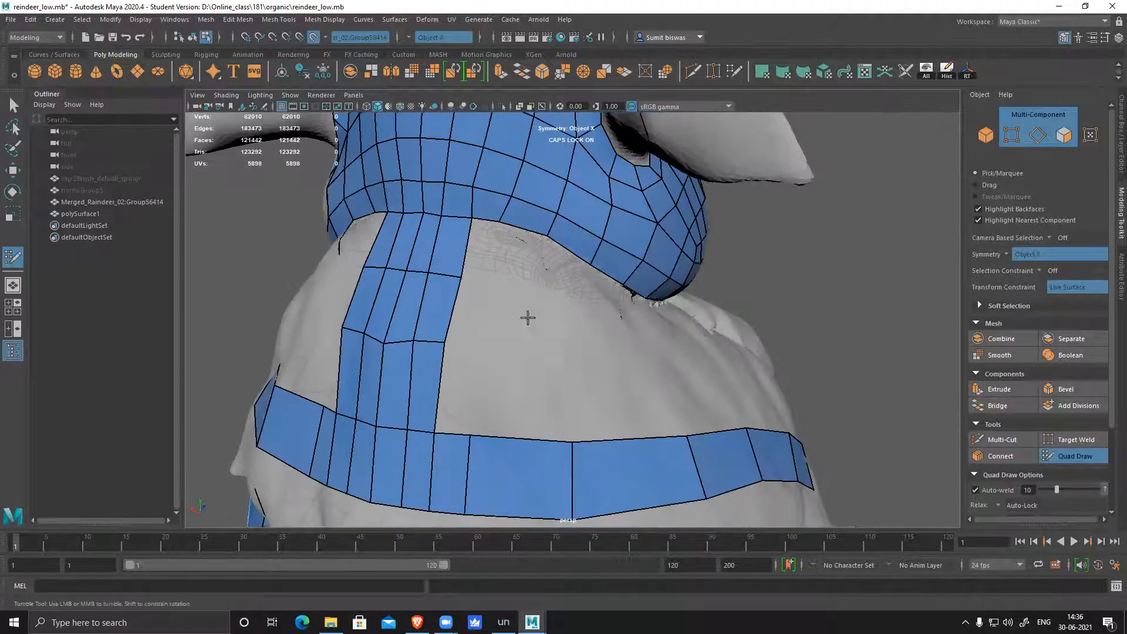
- Fill the third column of neck quads on both sides, from the head's rear edge to the existing band vertex
shift+click(469, 298)
shift+click(464, 320)
shift+click(648, 382)
- Build the fourth column of neck quads on both sides, inserting an edge loop in the band to receive its bottom quad
click(534, 282)
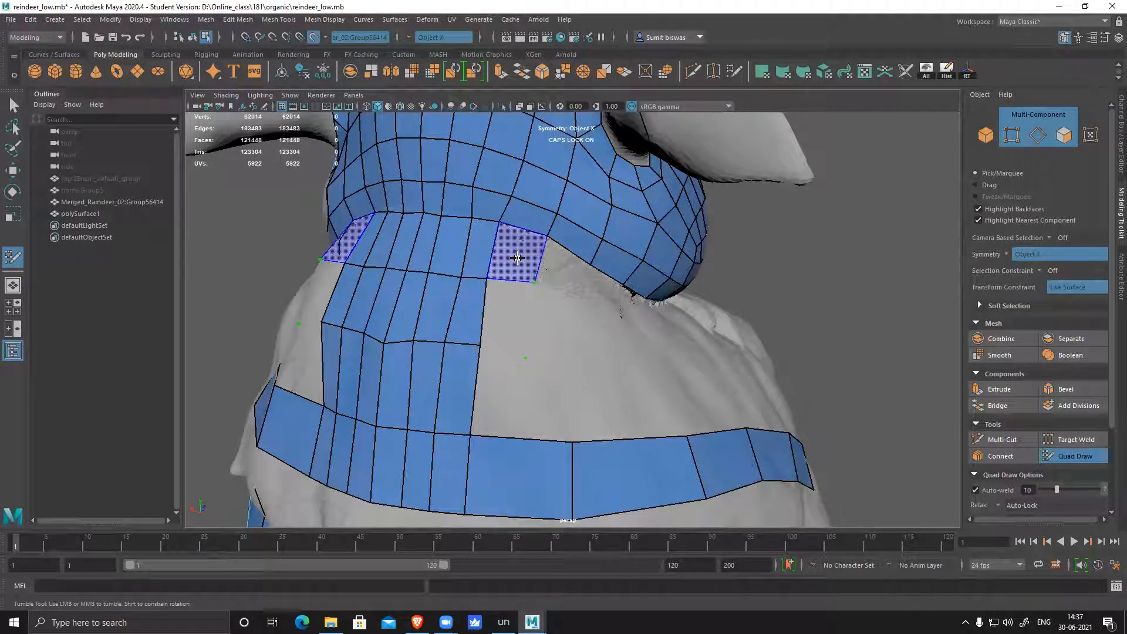
shift+click(505, 379)
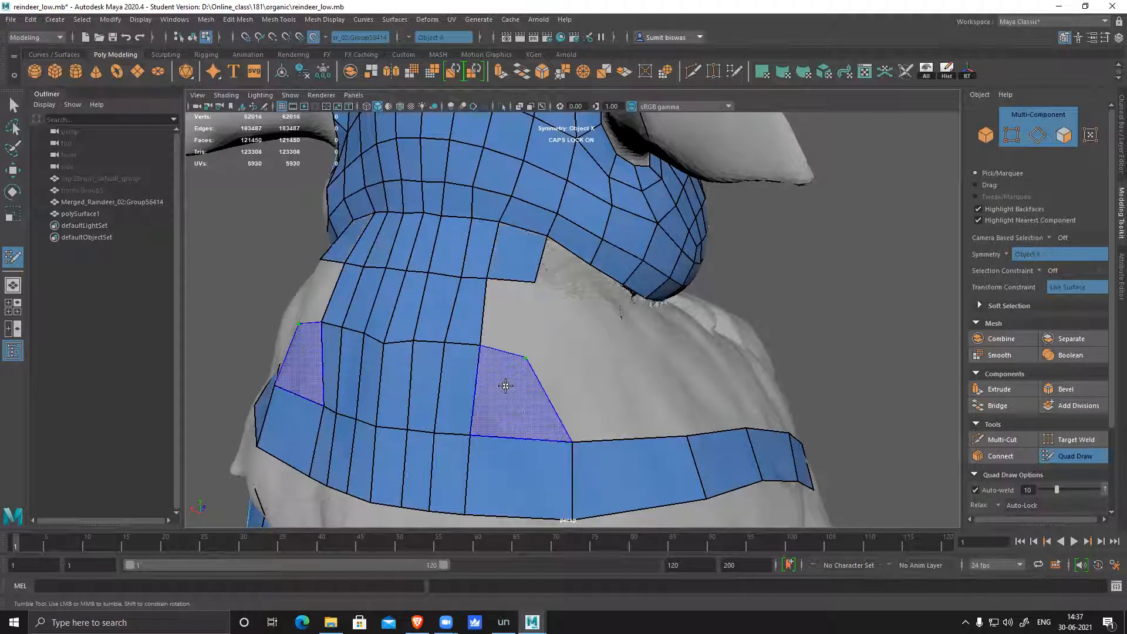
shift+click(515, 403)
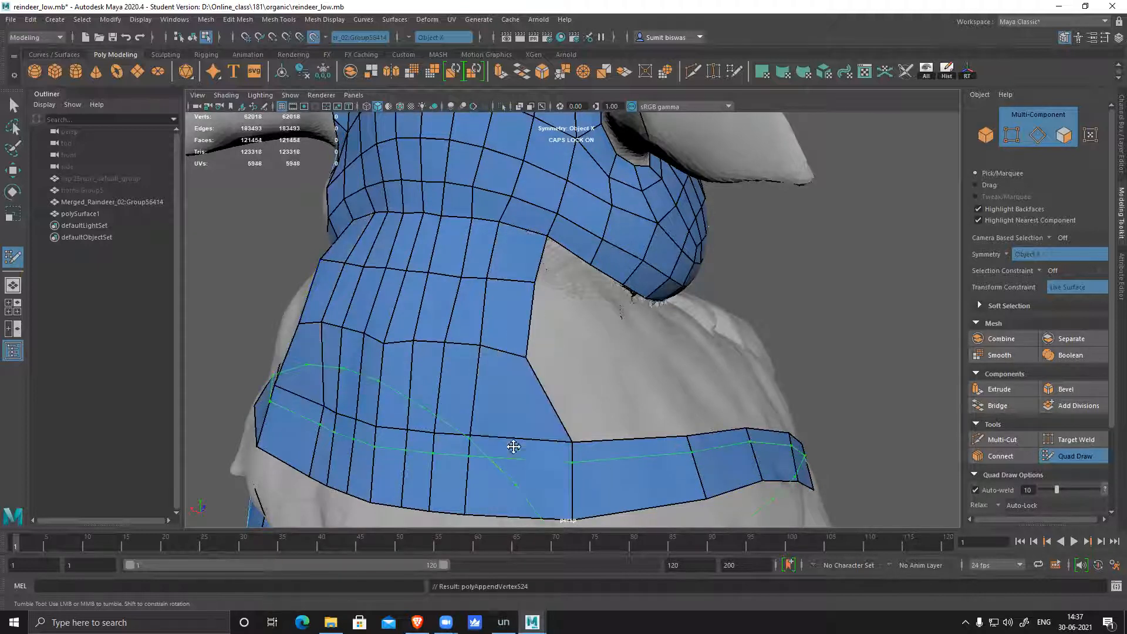
key(ctrl+z)
ctrl+click(512, 396)
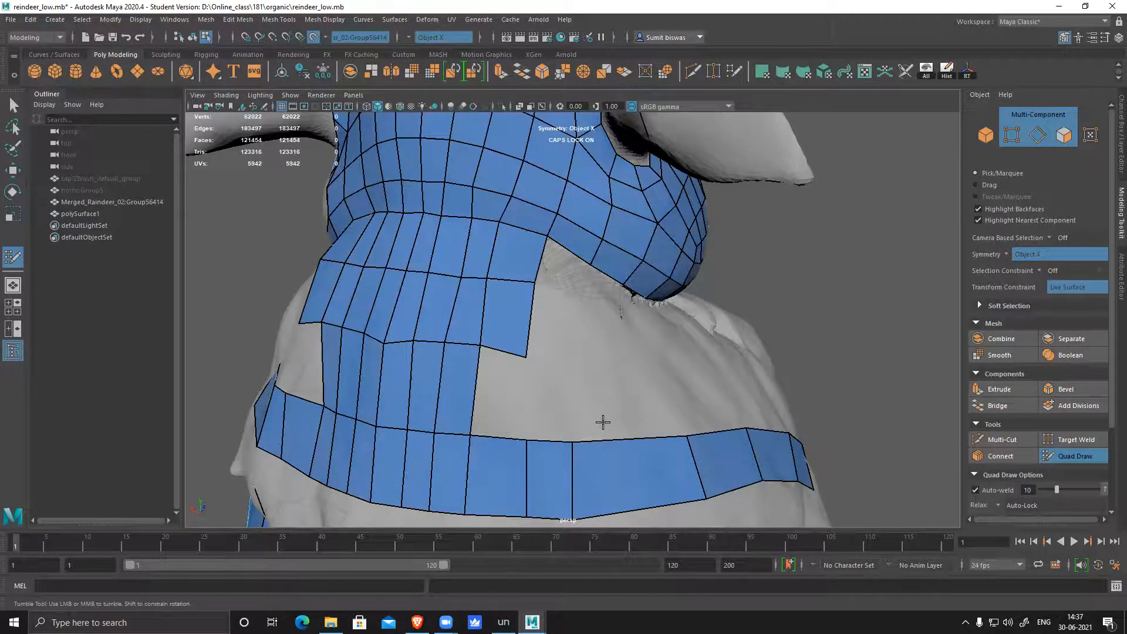
shift+click(529, 399)
- Build the fifth column of neck quads on both sides, bridging the head's rear edge to the next band vertex
mouse_move(584, 372)
alt+mouse_down()
mouse_move(544, 357)
mouse_move(489, 273)
alt+mouse_up()
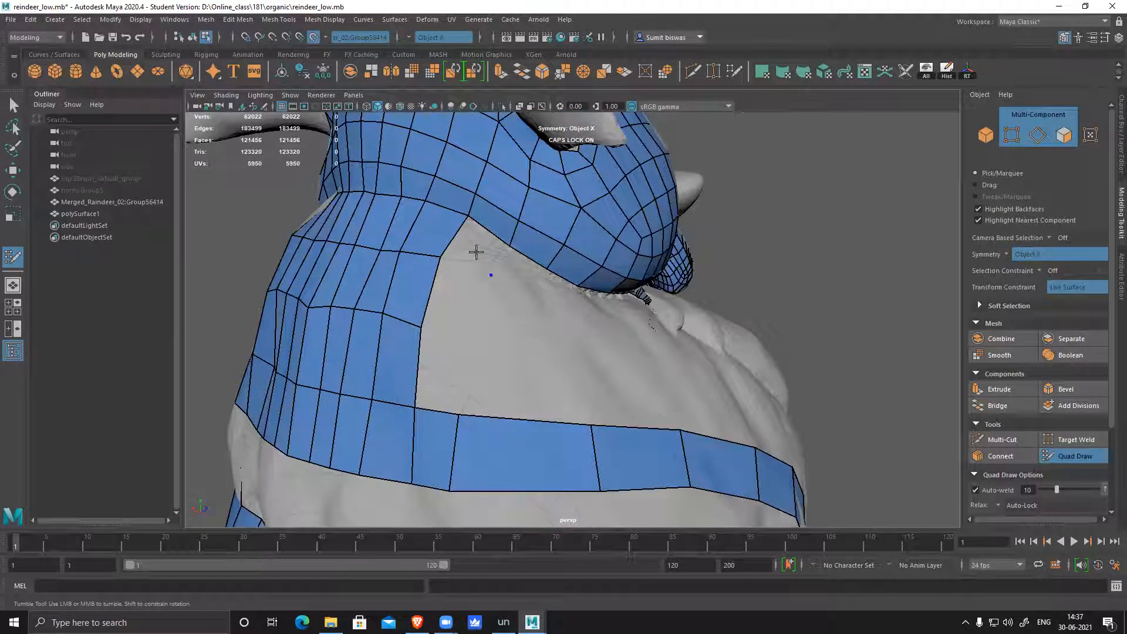
ctrl+shift+click(491, 275)
shift+click(471, 331)
click(472, 334)
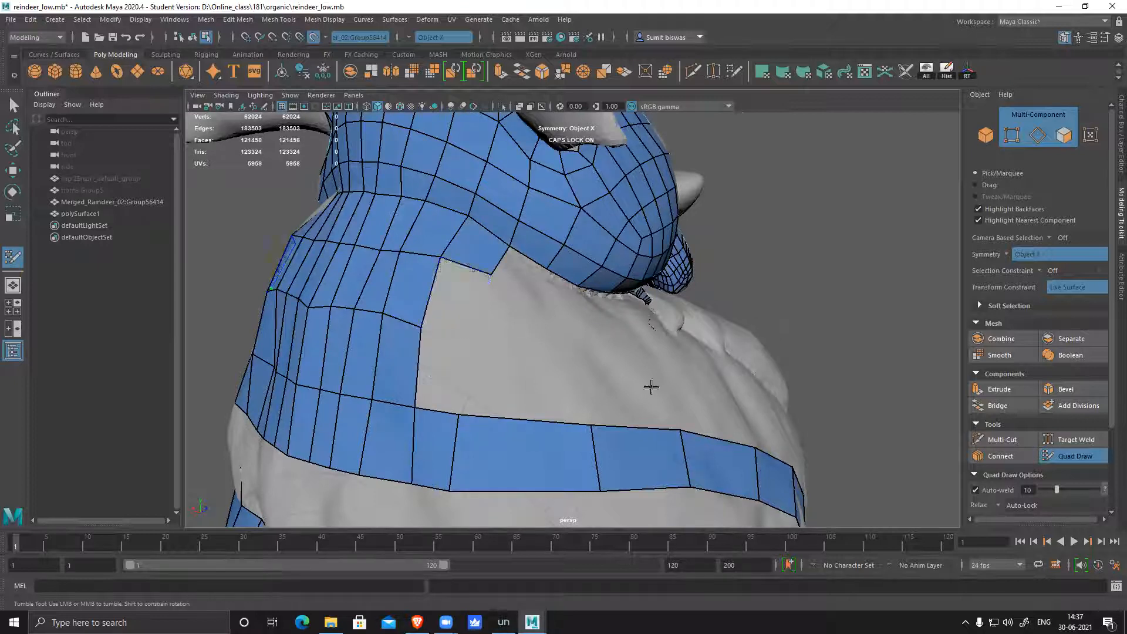
shift+click(675, 399)
- Build the sixth column of neck quads on both sides behind the ear, splitting the band with a matching edge loop
scroll(402, 351, down, 5)
alt+drag(401, 350, 646, 414)
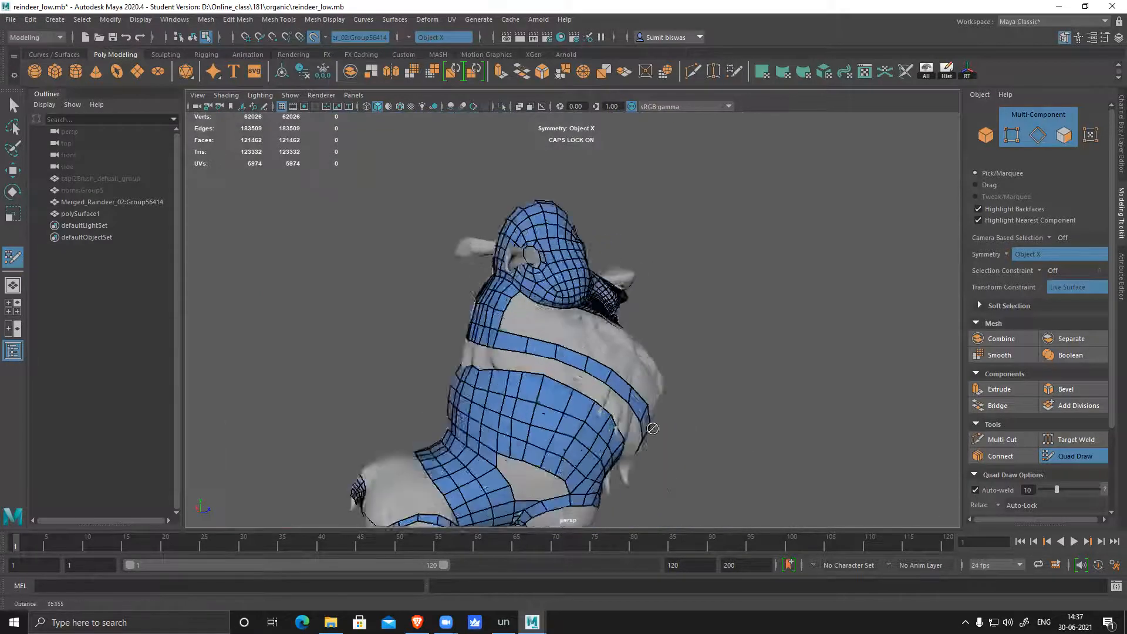
scroll(652, 417, up, 6)
alt+drag(552, 380, 509, 324)
scroll(528, 354, up, 2)
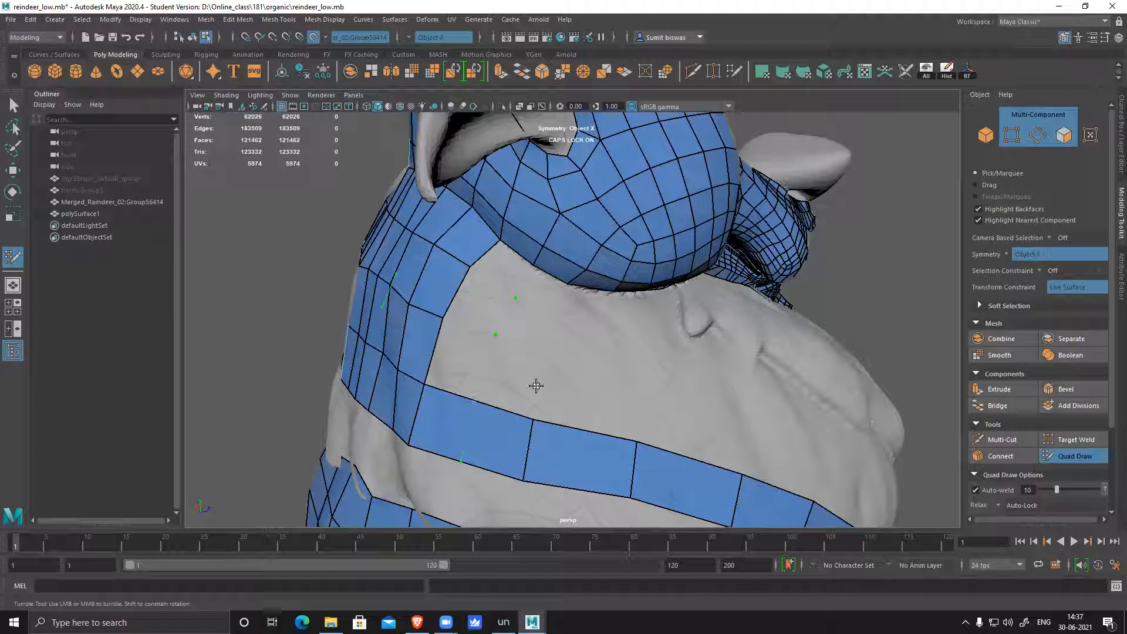
shift+click(479, 306)
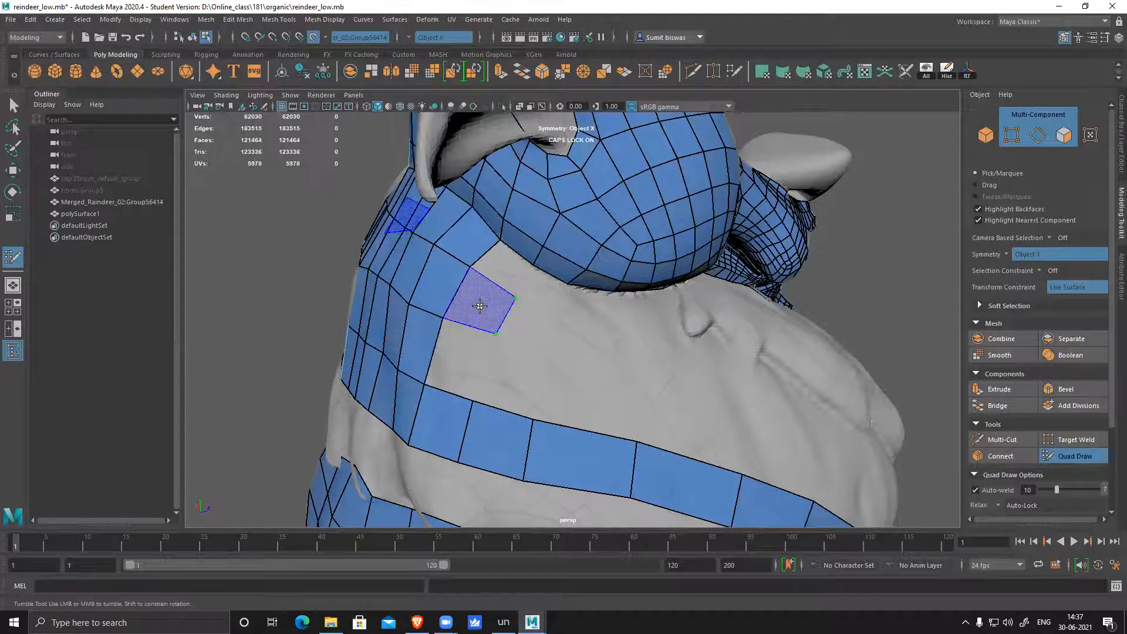
key(shift+z)
key(shift+z)
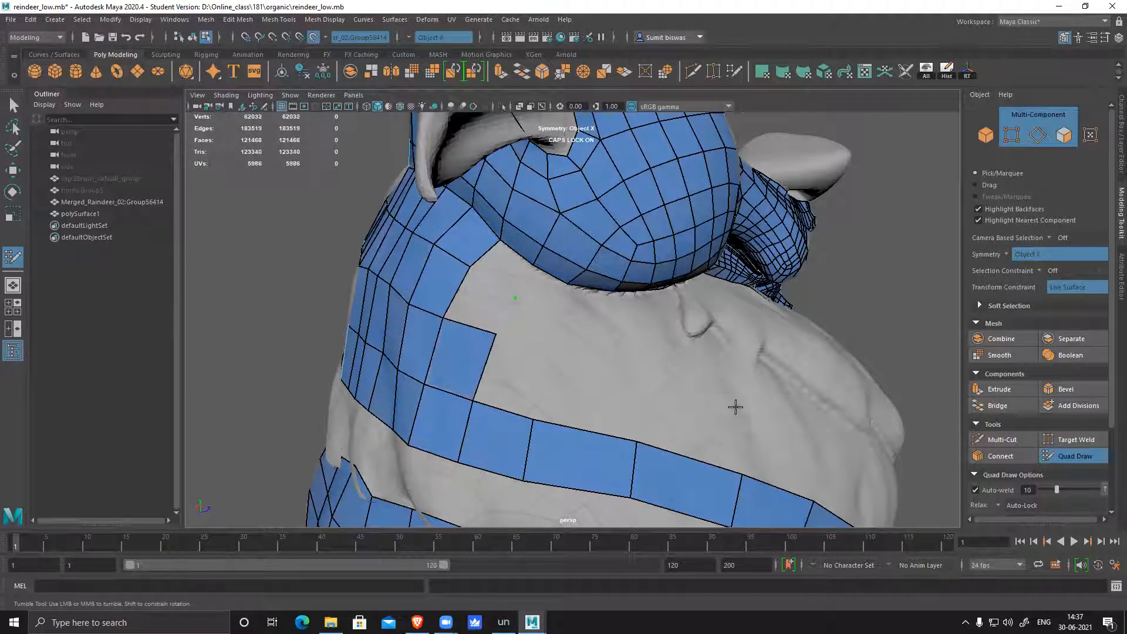
key(shift+z)
- Examine the side of the neck and the remaining gap between the head and the band
scroll(740, 408, down, 6)
alt+drag(740, 408, 531, 369)
alt+middle_drag(531, 369, 518, 357)
alt+right_drag(518, 357, 538, 365)
alt+drag(538, 365, 534, 333)
alt+right_drag(534, 333, 538, 331)
alt+drag(538, 331, 590, 363)
alt+right_drag(590, 362, 679, 406)
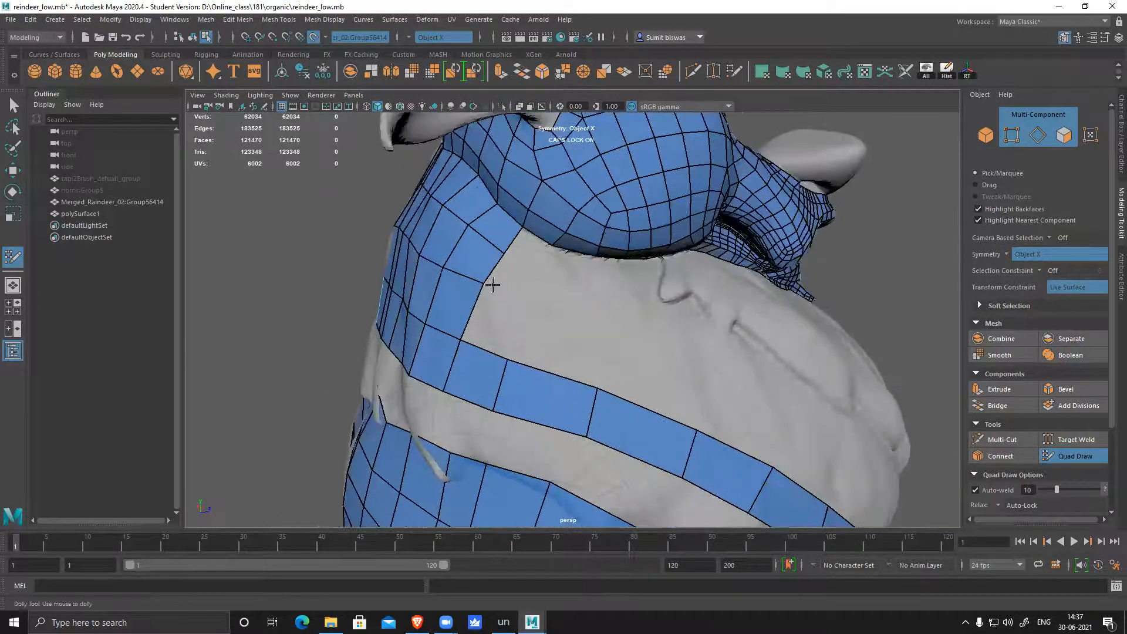
- Build the seventh column of neck quads on both sides, filling three quads from the head's edge down to the band
mouse_move(484, 258)
shift+mouse_down()
mouse_move(470, 269)
mouse_move(481, 262)
shift+mouse_up()
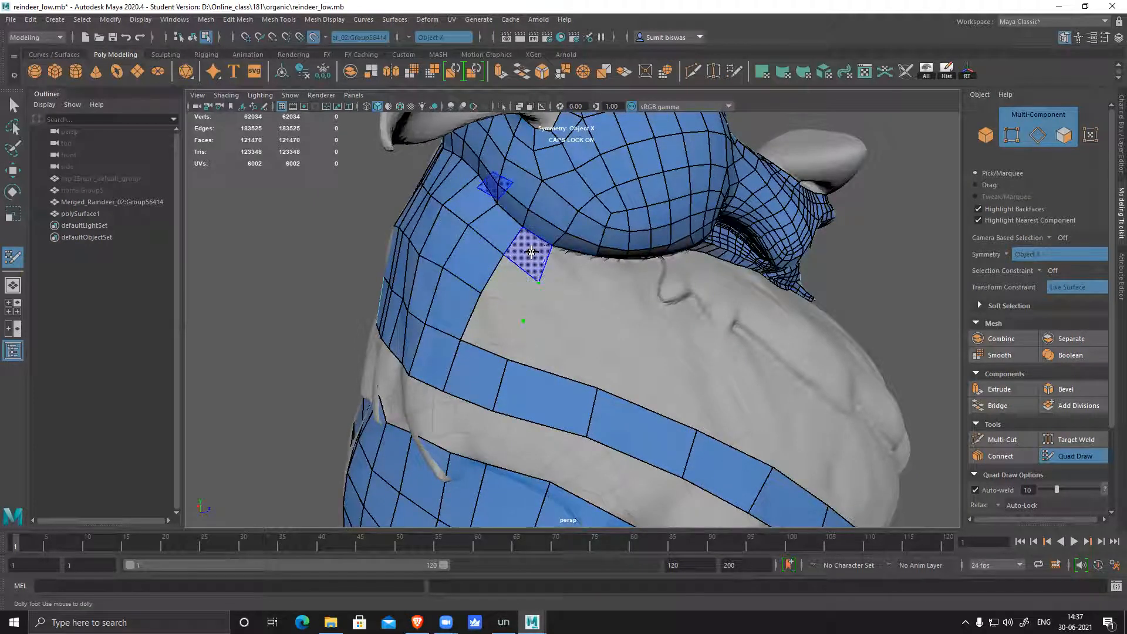
shift+click(509, 294)
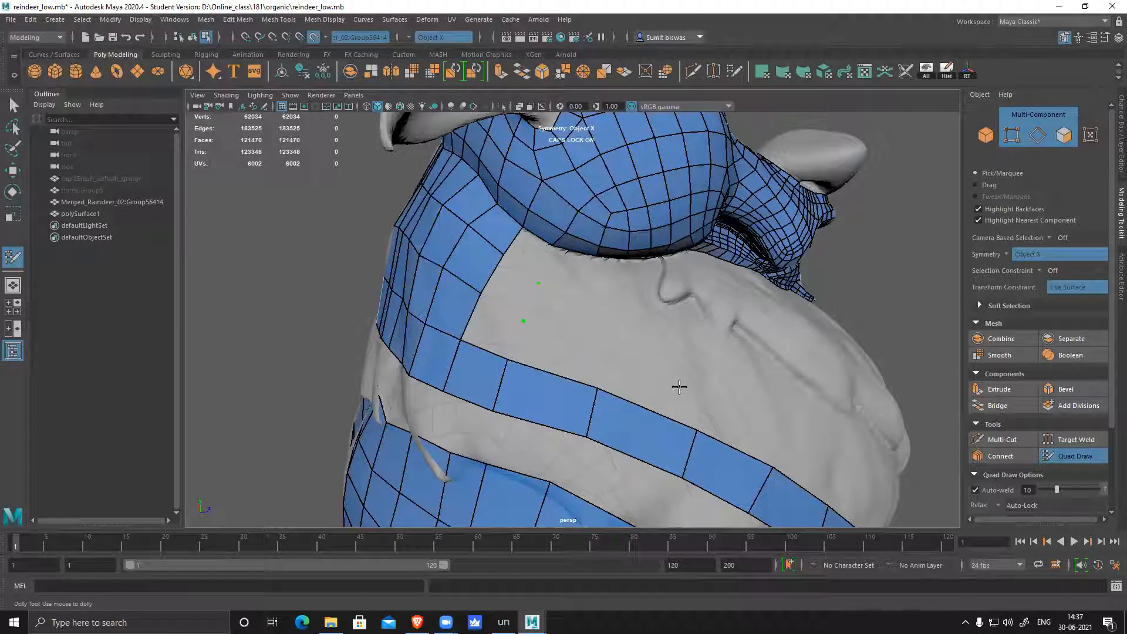
shift+click(512, 289)
shift+click(493, 327)
scroll(634, 374, down, 5)
- Inspect the newly filled neck column and the open area beneath the jaw from several angles
alt+drag(652, 376, 722, 356)
alt+drag(596, 346, 496, 345)
scroll(589, 358, up, 5)
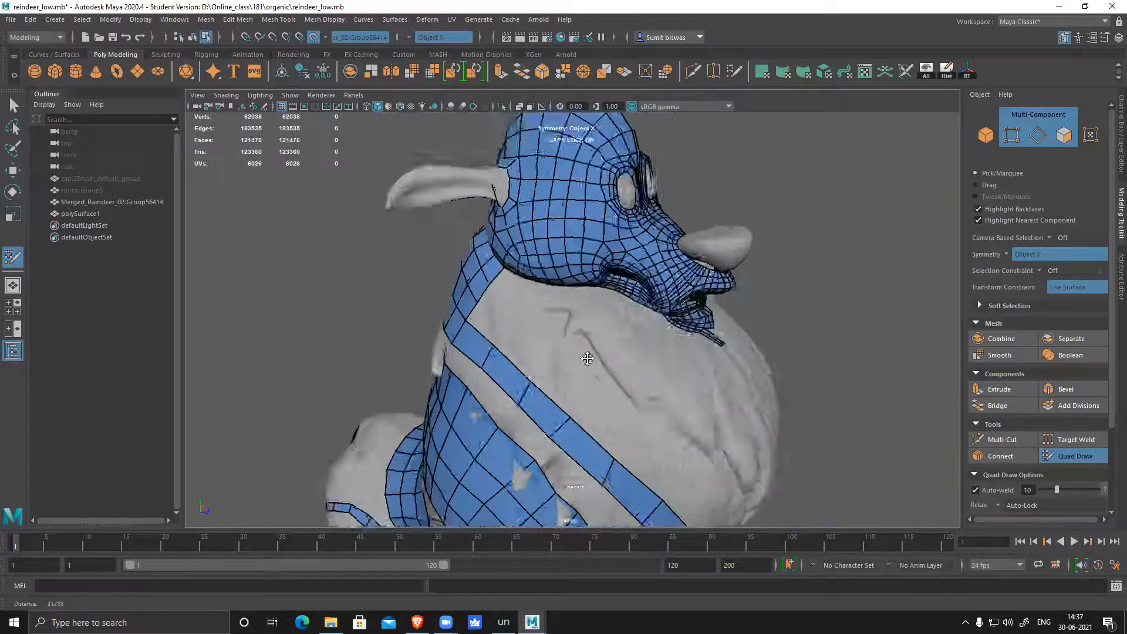
alt+drag(673, 352, 638, 354)
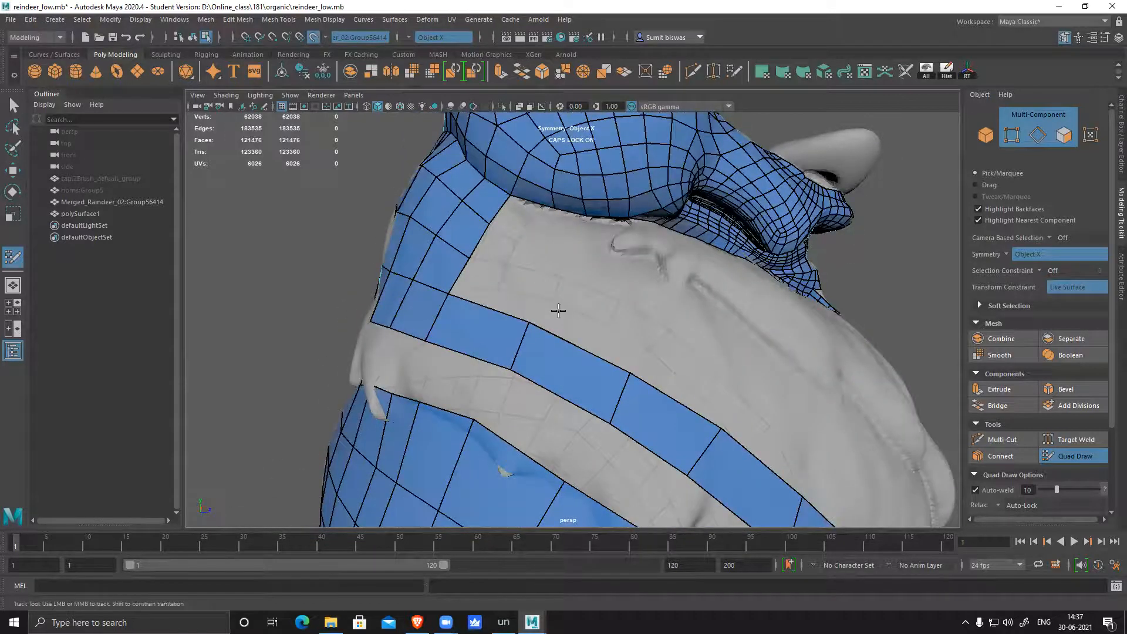
alt+middle_drag(559, 310, 556, 357)
scroll(556, 357, up, 3)
alt+drag(494, 308, 521, 324)
scroll(565, 355, up, 4)
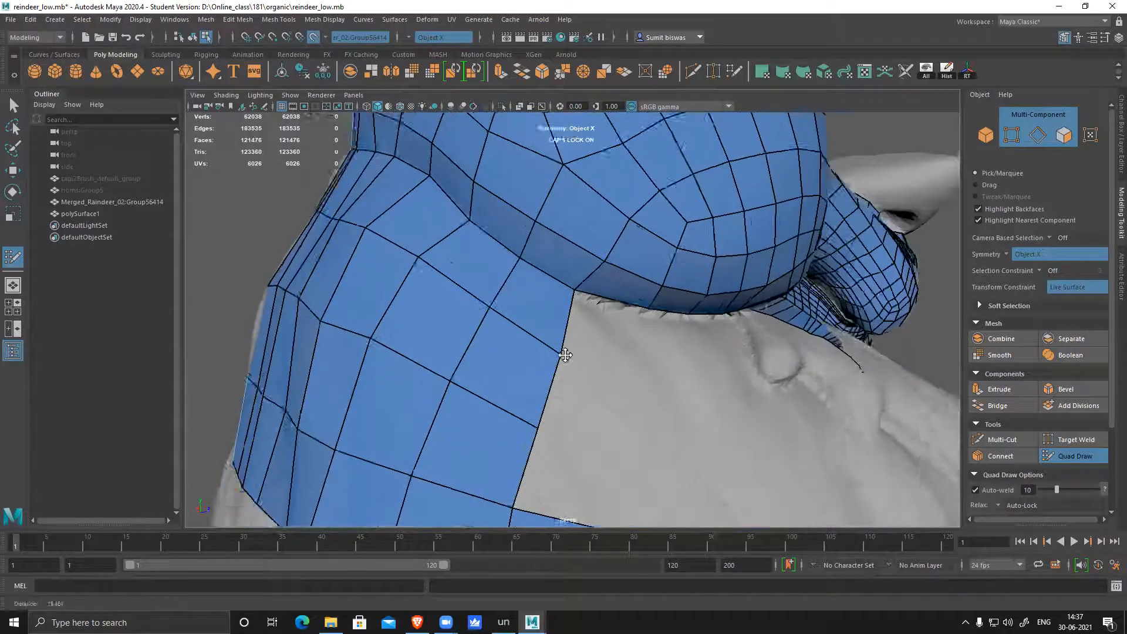
scroll(570, 295, up, 1)
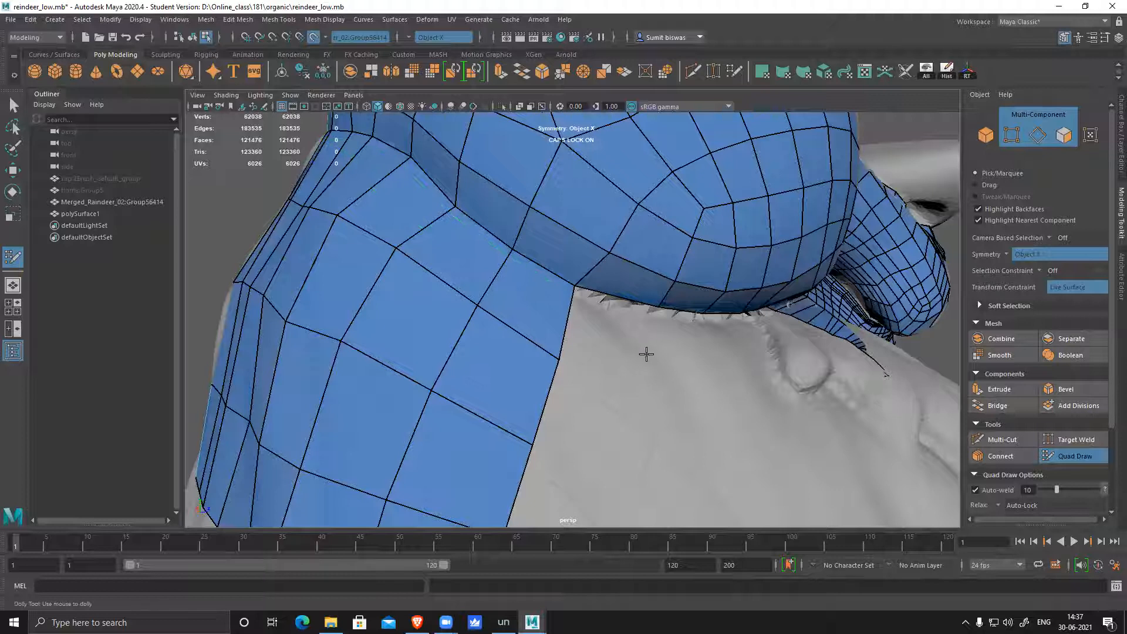
scroll(675, 400, down, 5)
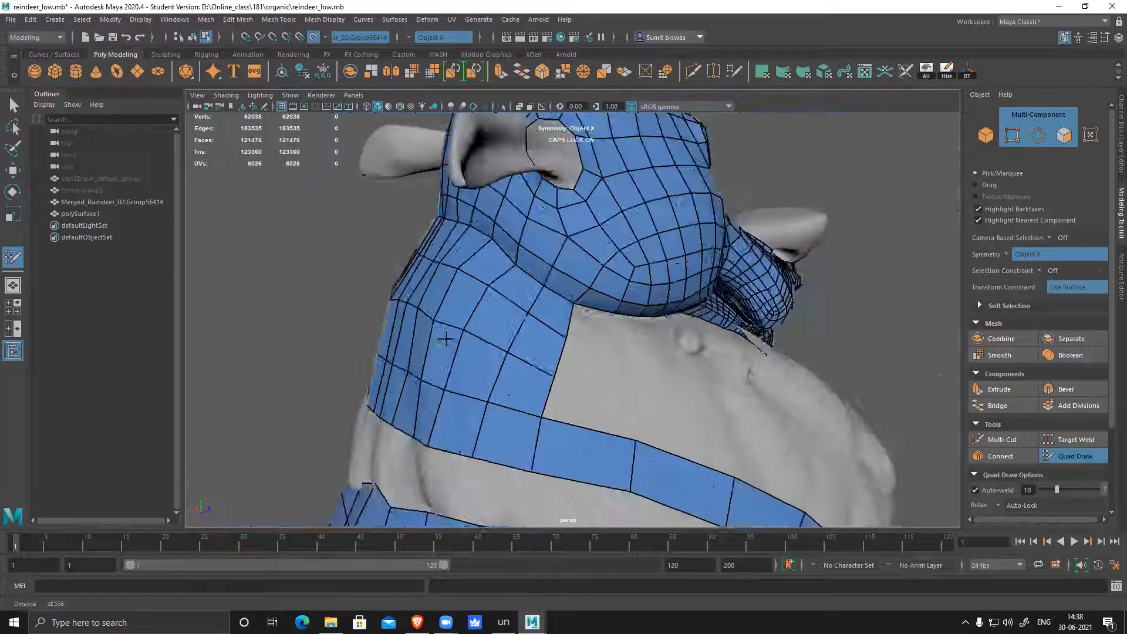
- Build a row of four quads along the jaw's lower edge on both sides, joining it to the top of the last neck column
alt+drag(448, 340, 544, 353)
scroll(629, 406, up, 3)
alt+middle_drag(630, 379, 602, 348)
scroll(602, 348, up, 2)
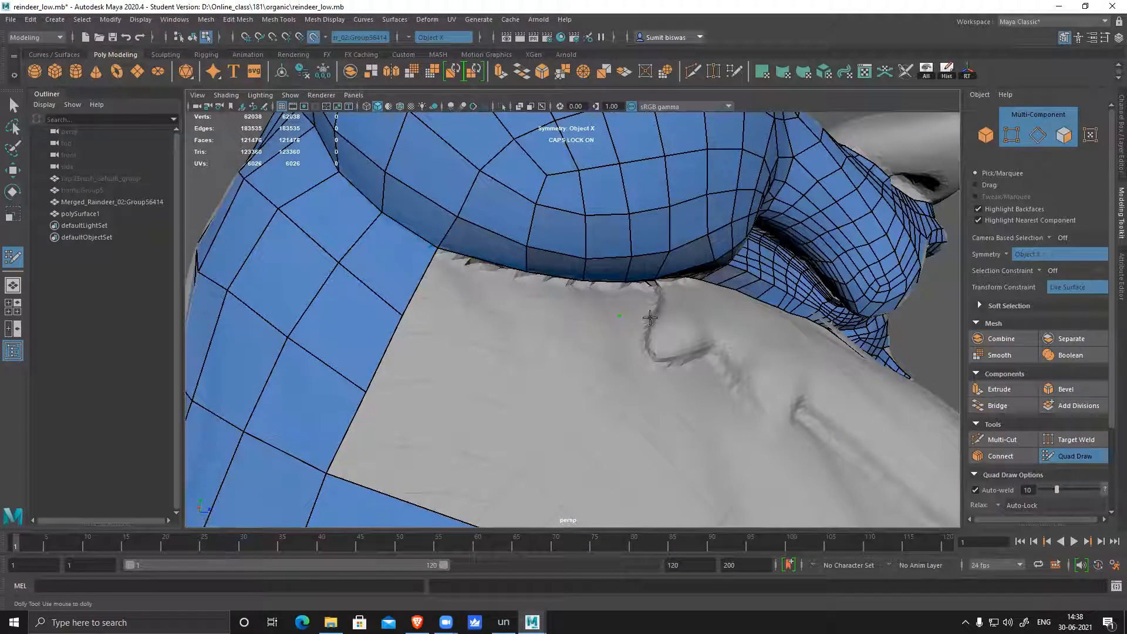
shift+click(642, 301)
shift+click(691, 351)
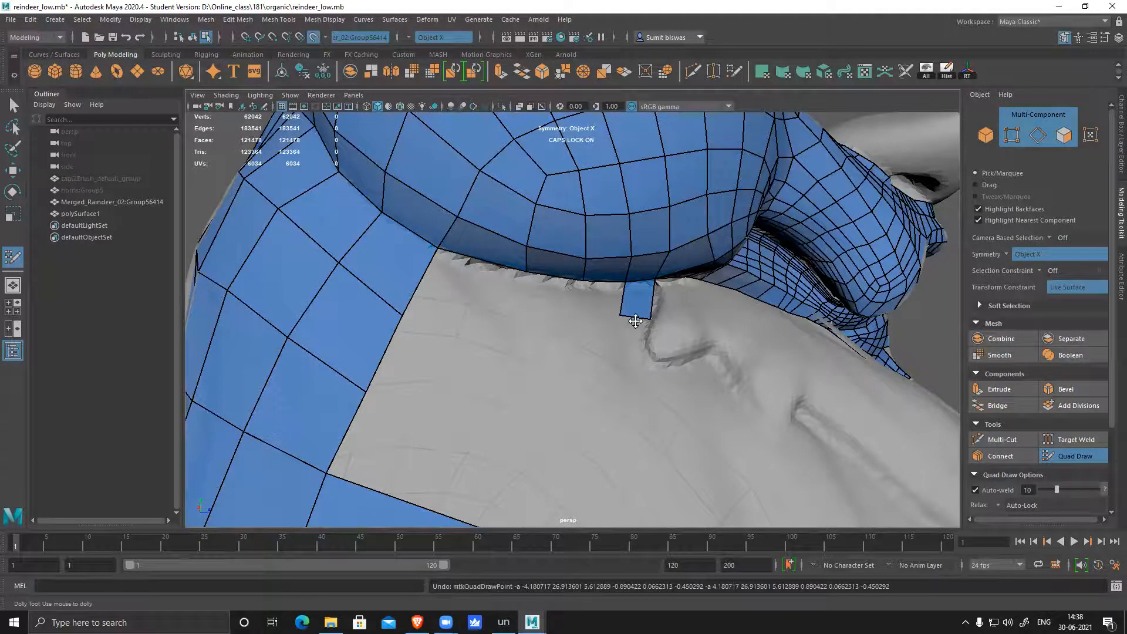
drag(636, 318, 626, 364)
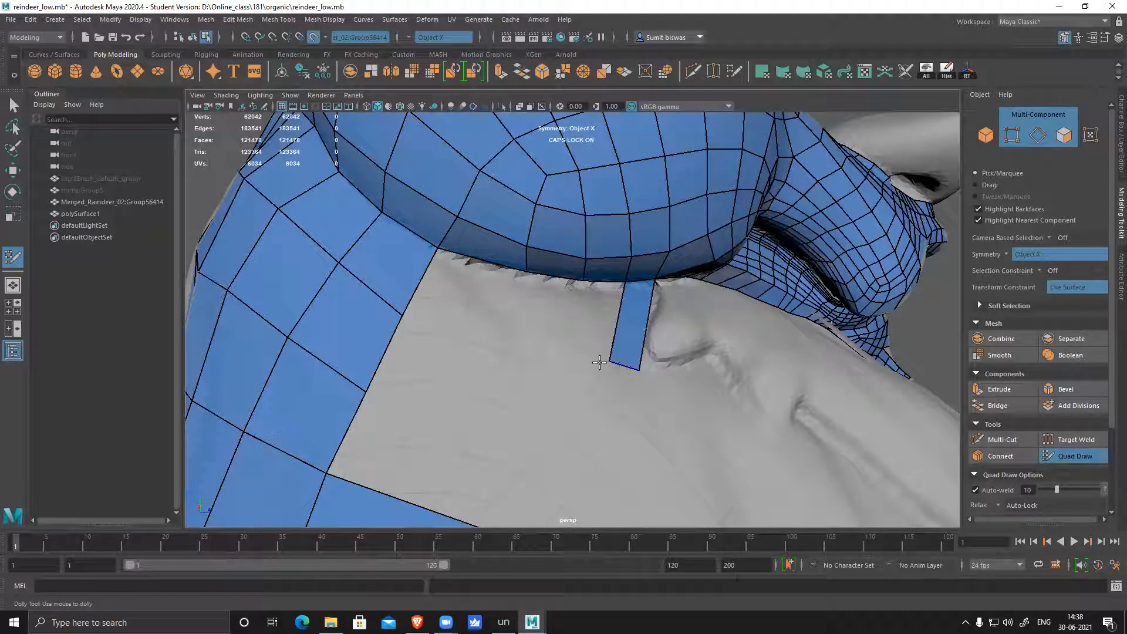
click(573, 345)
shift+click(539, 330)
key(shift)
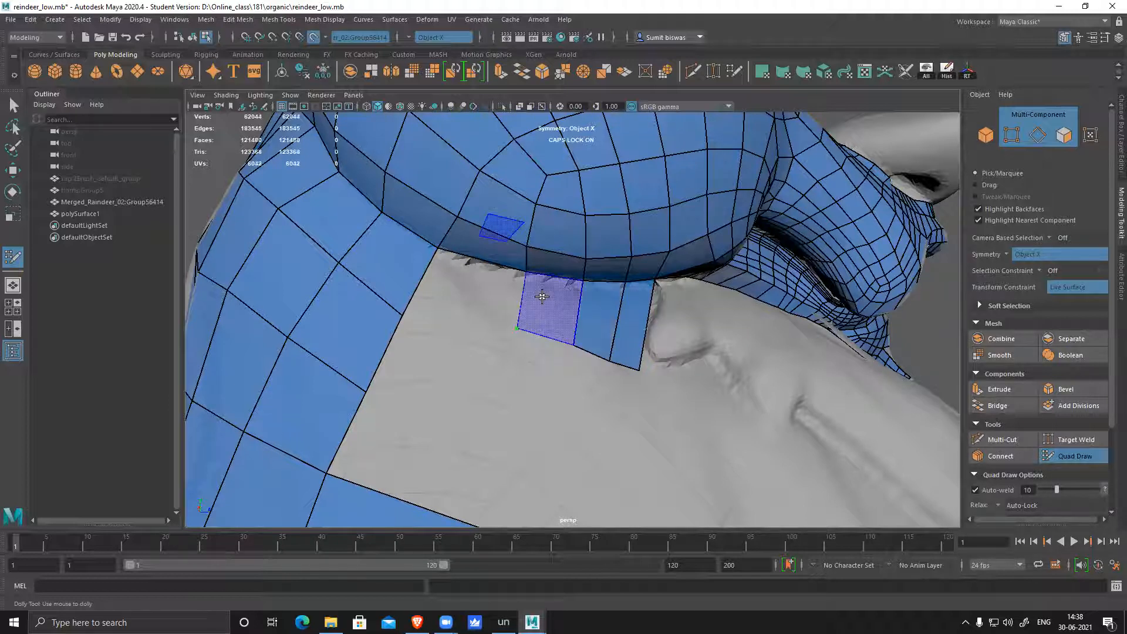
shift+click(475, 291)
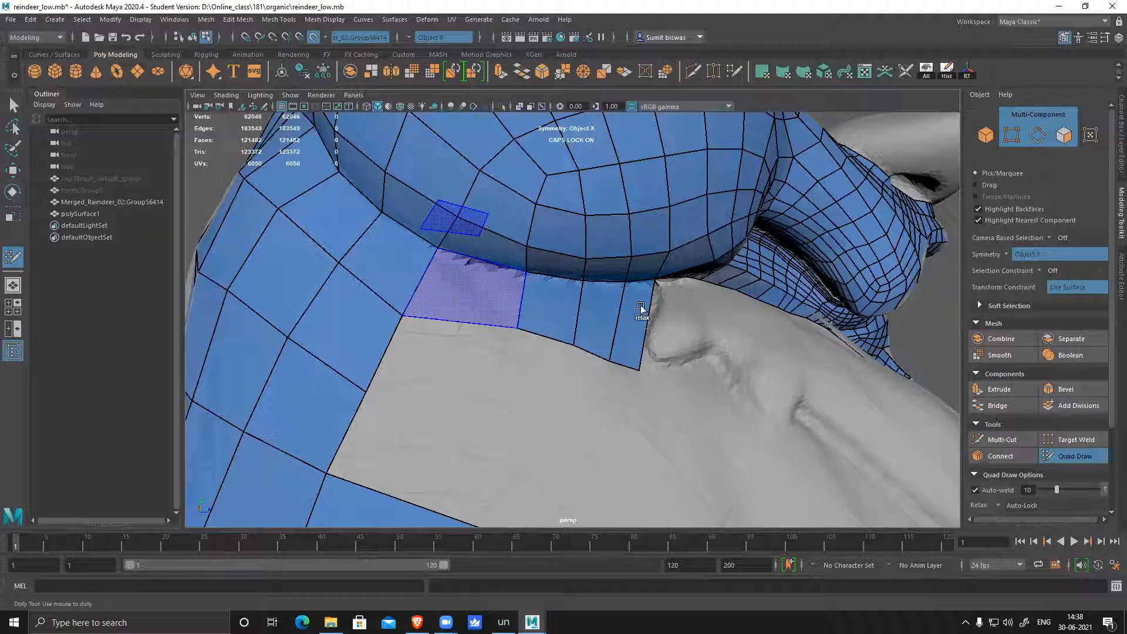
- Fill two quads beneath the rearmost under-jaw quad on both sides, splitting the band with a matching edge loop
alt+middle_drag(572, 391, 546, 361)
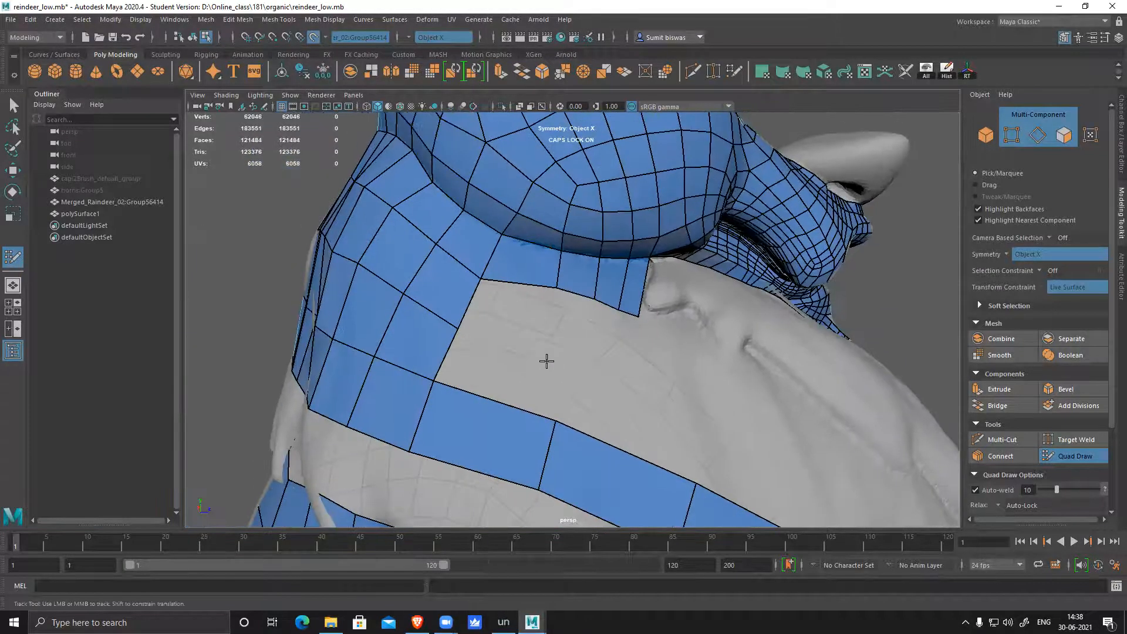
shift+click(503, 404)
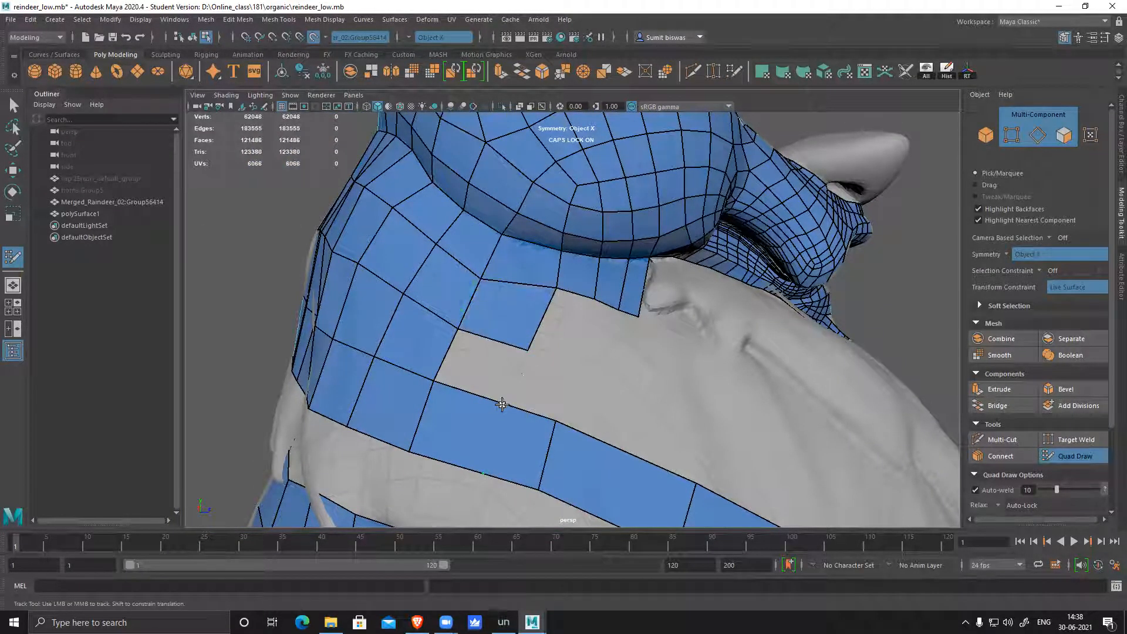
shift+click(488, 368)
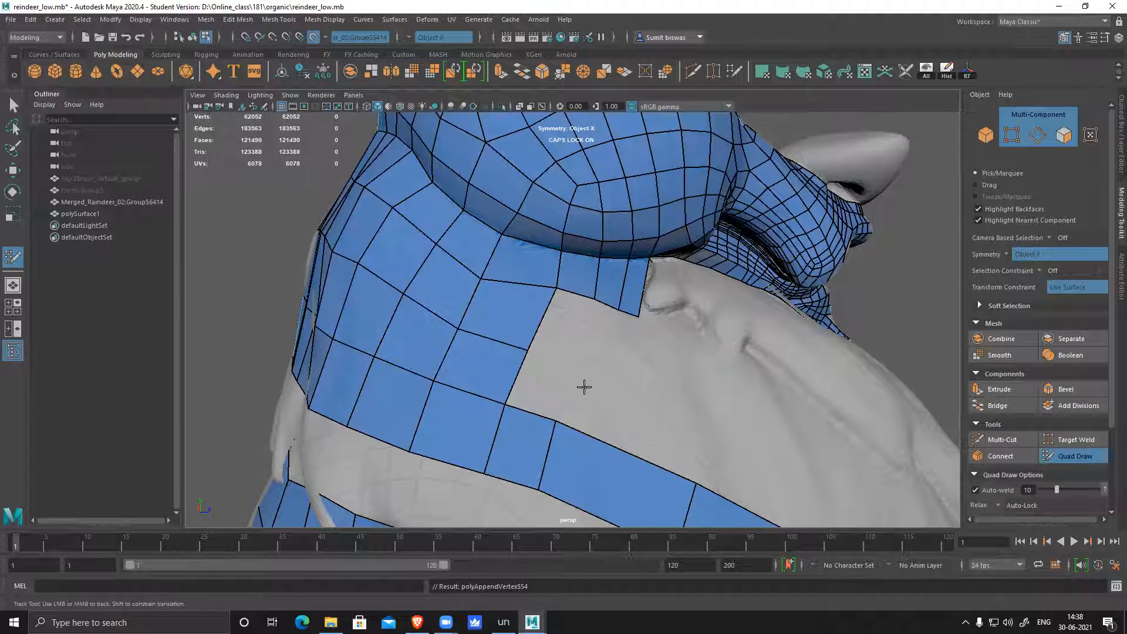
- Fill two quads beneath the second under-jaw quad down to the existing band vertex, and adjust their shared outer vertex
scroll(584, 385, down, 2)
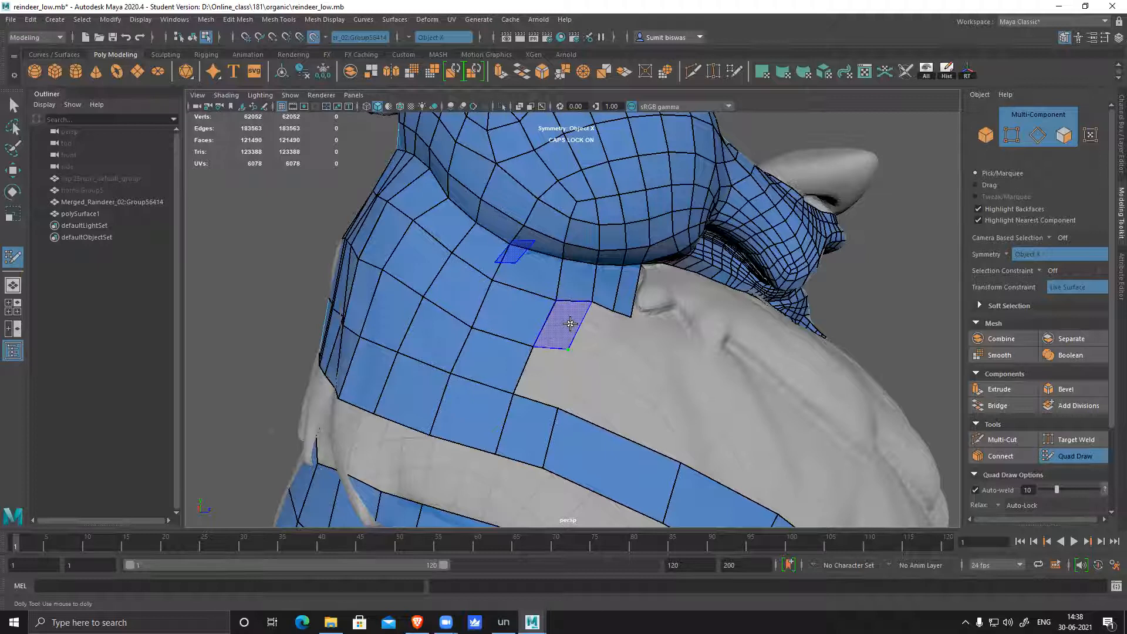
shift+click(547, 374)
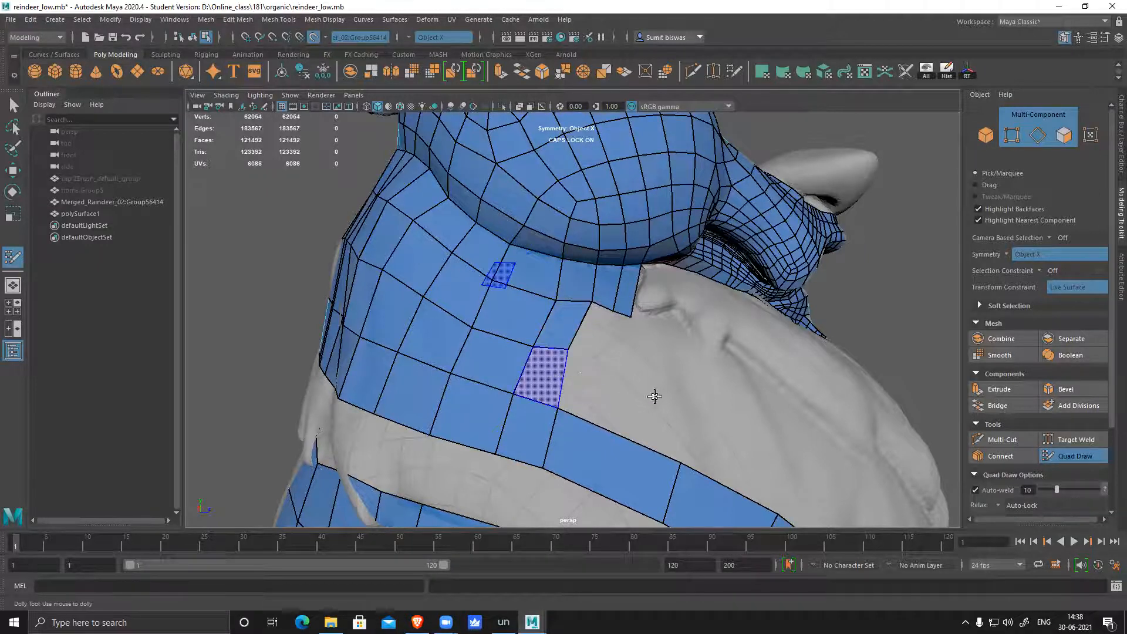
shift+click(572, 351)
drag(569, 351, 570, 360)
- Fill two quads beneath the third under-jaw quad on both sides, inserting an edge loop in the band for the lower one
alt+right_drag(624, 388, 608, 380)
alt+drag(608, 381, 582, 367)
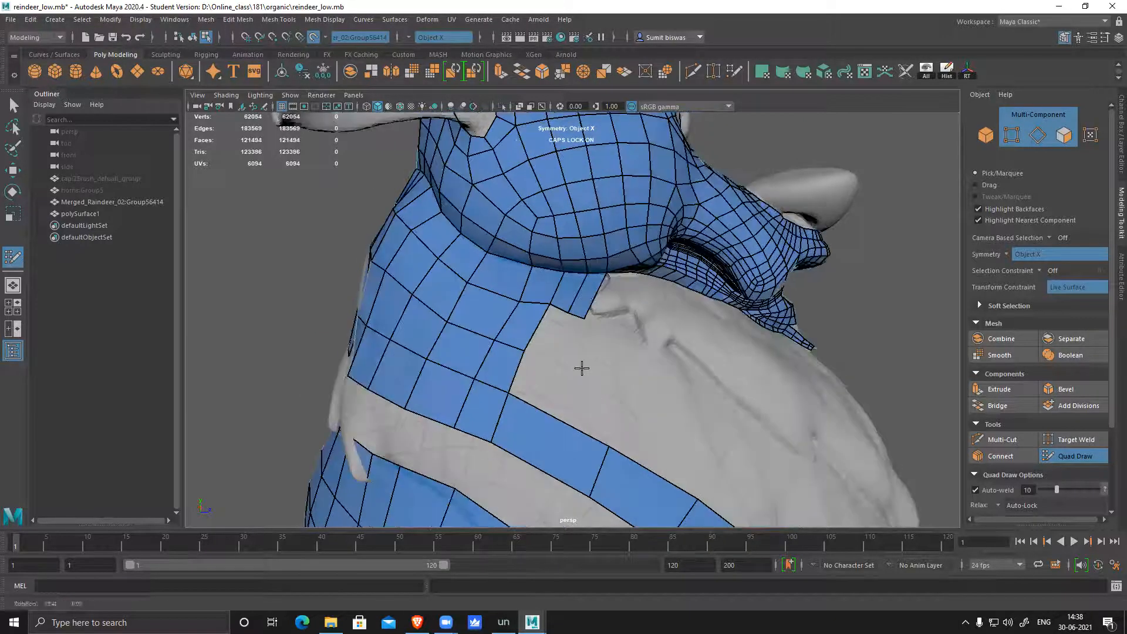
alt+right_drag(582, 368, 621, 415)
click(550, 364)
shift+click(517, 437)
shift+click(521, 389)
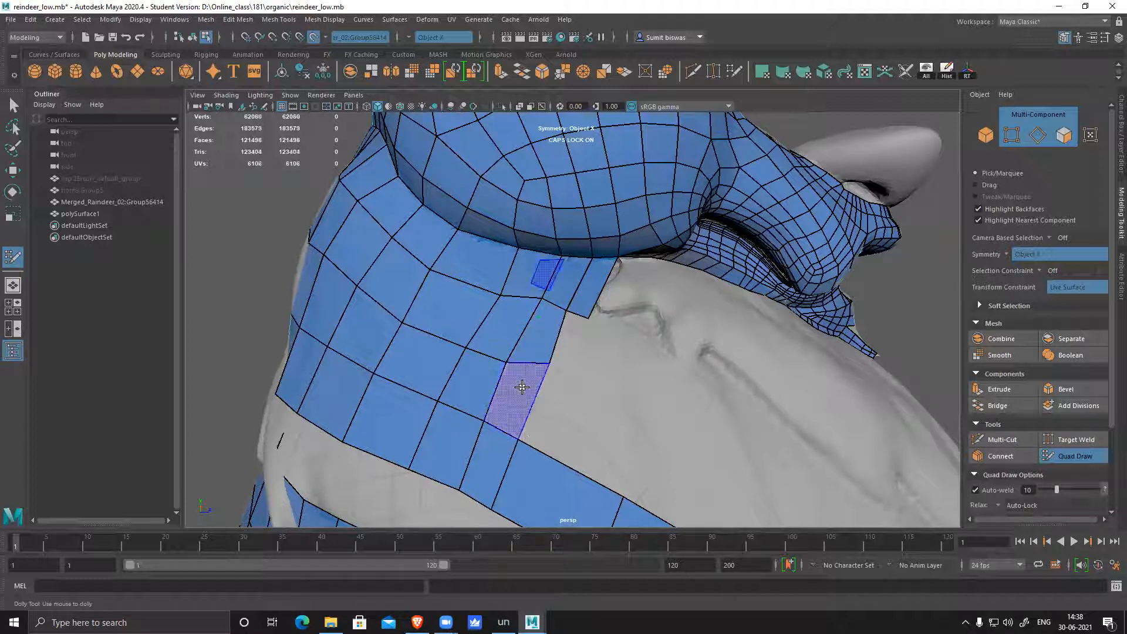
shift+click(545, 373)
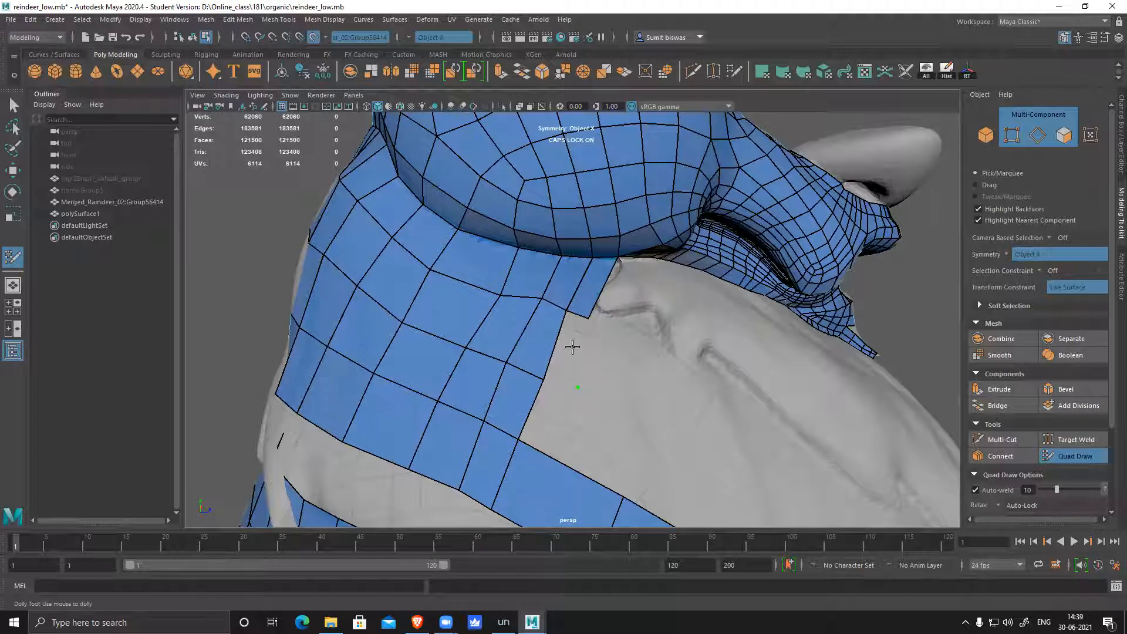
- Complete the column beneath the frontmost under-jaw quad with two quads, adding another edge loop in the band to receive it
shift+click(552, 458)
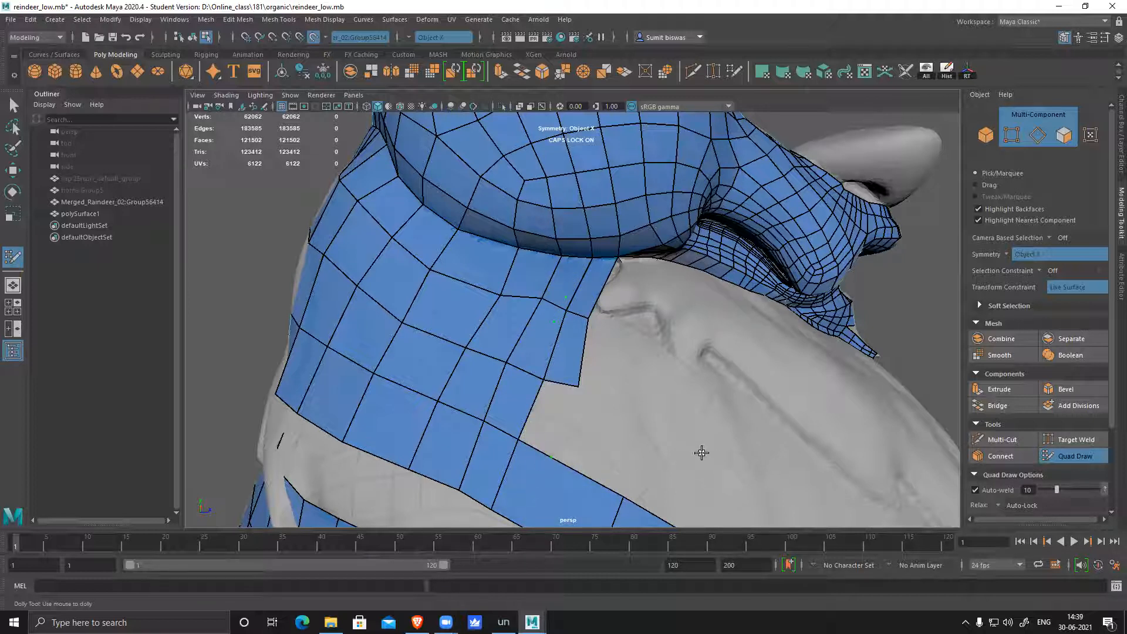
shift+click(554, 414)
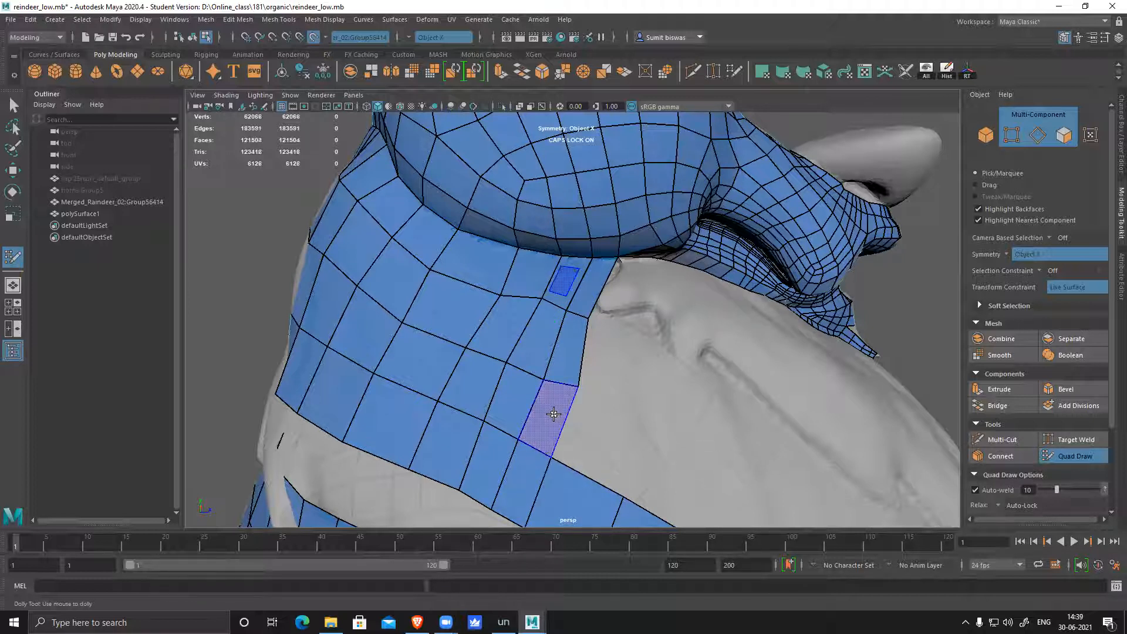
shift+click(777, 451)
- Examine the filled neck from the back and from the opposite side
scroll(775, 452, down, 5)
alt+drag(775, 453, 699, 397)
alt+right_drag(699, 397, 749, 499)
alt+middle_drag(593, 451, 602, 414)
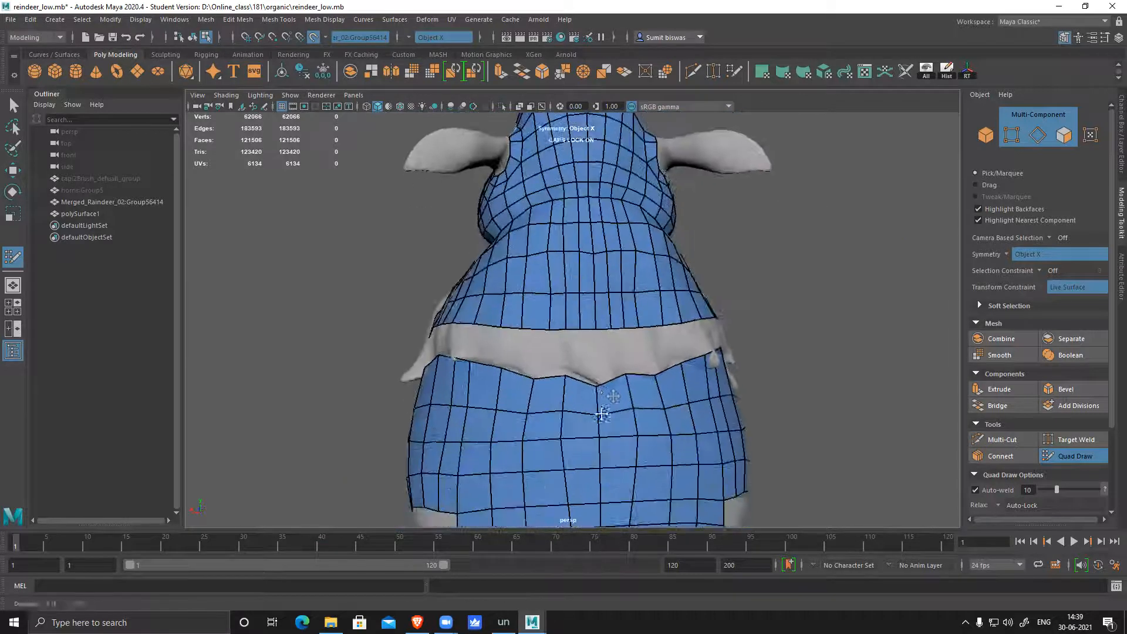
alt+drag(576, 403, 628, 219)
alt+middle_drag(628, 219, 612, 284)
alt+right_drag(611, 284, 622, 242)
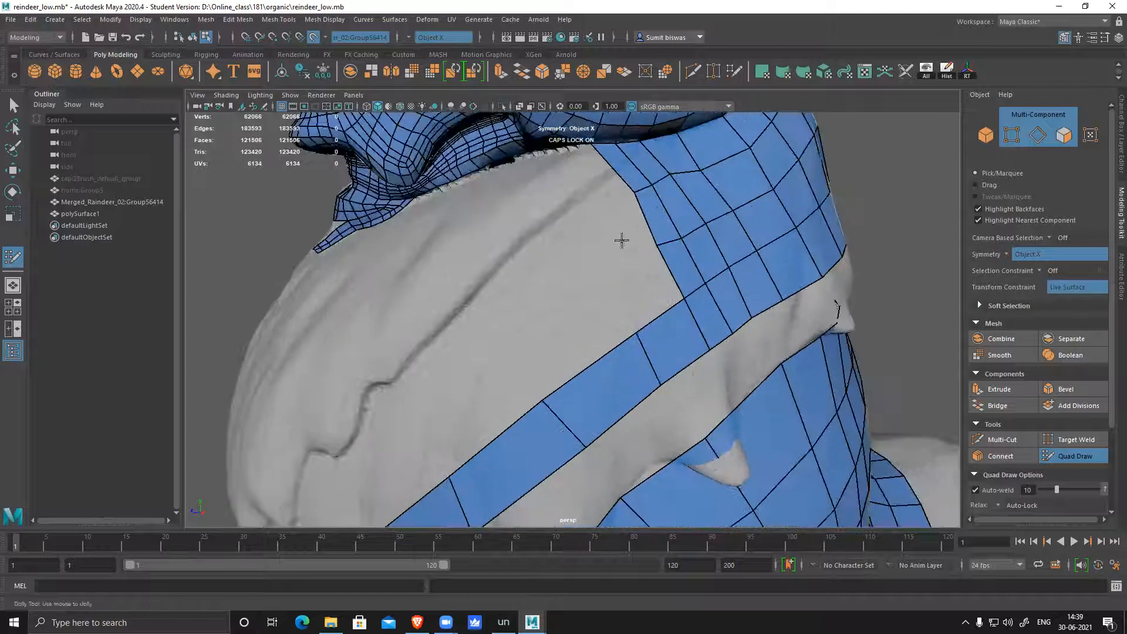
- Insert an edge loop through the row of quads under the jaw and start a two-quad strip forward along the chest fold
alt+middle_drag(622, 241, 581, 312)
alt+right_drag(549, 274, 533, 239)
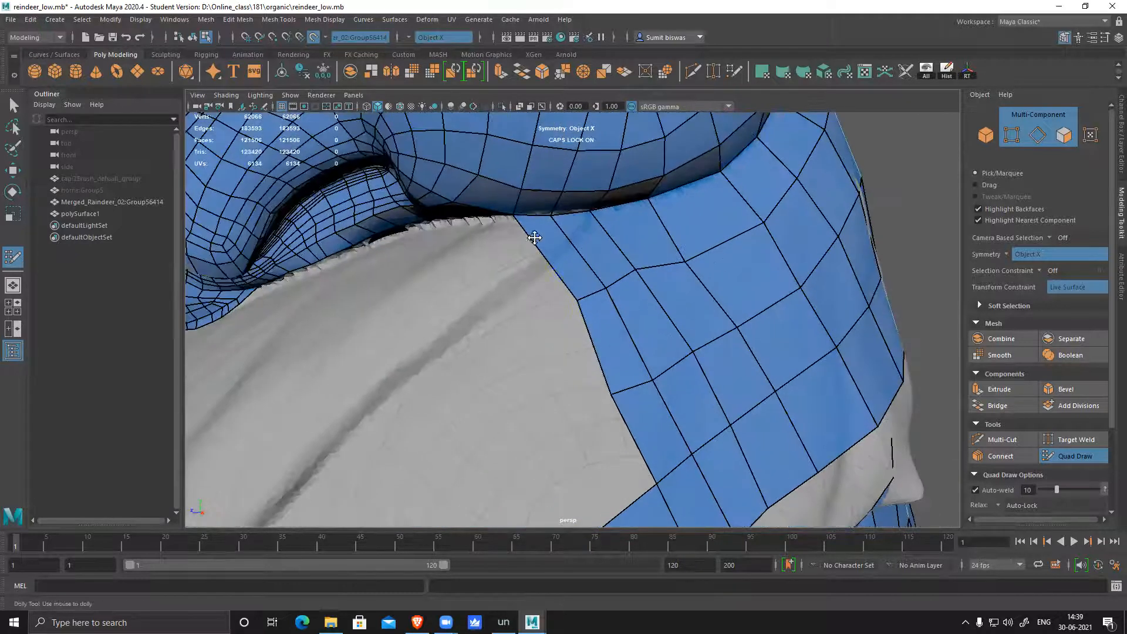
ctrl+click(554, 265)
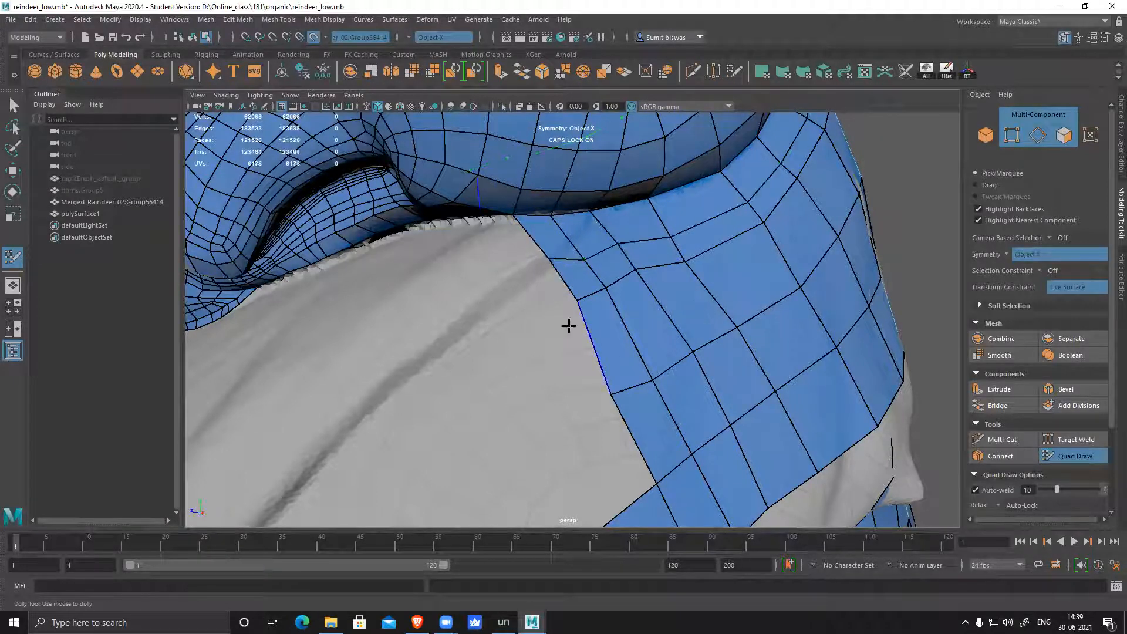
alt+middle_drag(537, 324, 594, 303)
shift+click(602, 276)
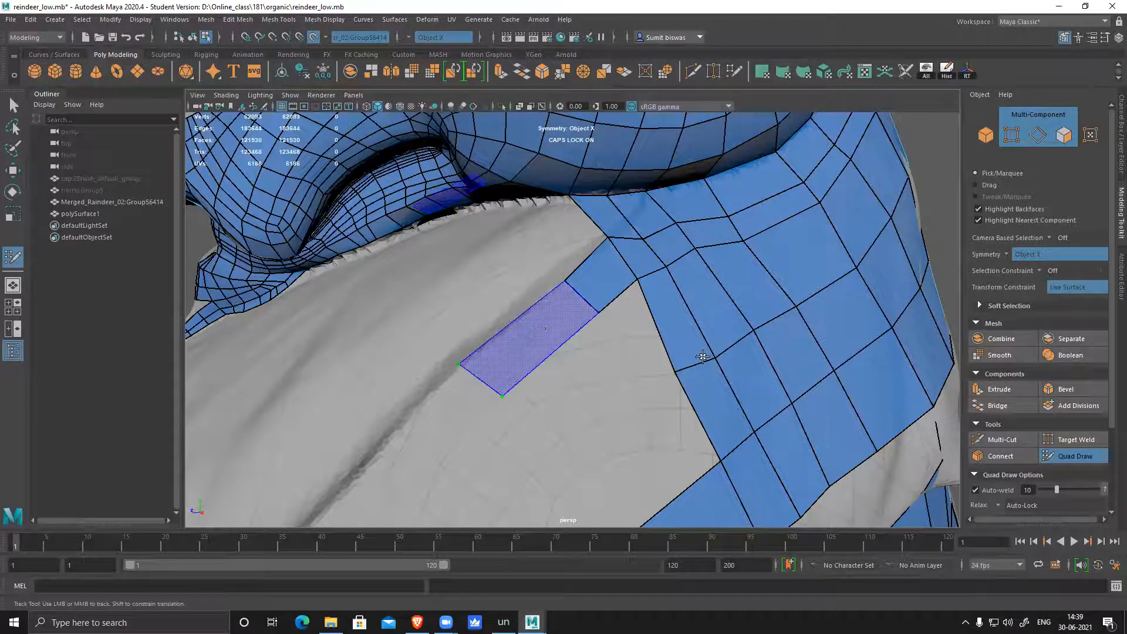
shift+click(575, 374)
- Extend the chest strip along the fold with a long third quad and a short fourth quad ending at the fold's bend
alt+middle_drag(576, 373, 673, 303)
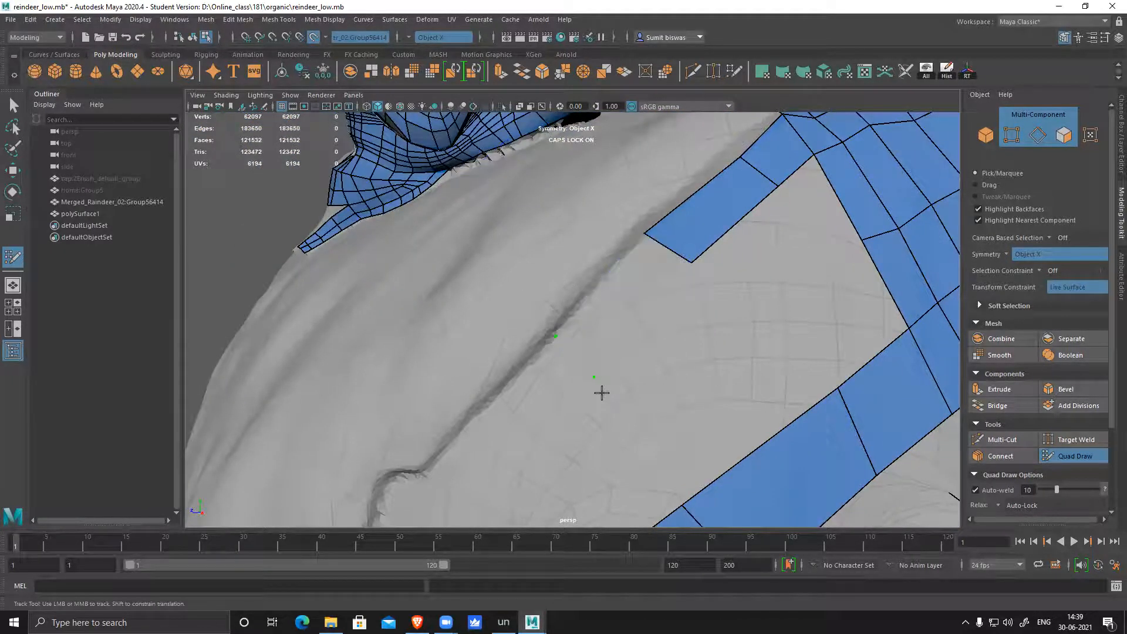
shift+click(628, 363)
alt+drag(628, 363, 626, 317)
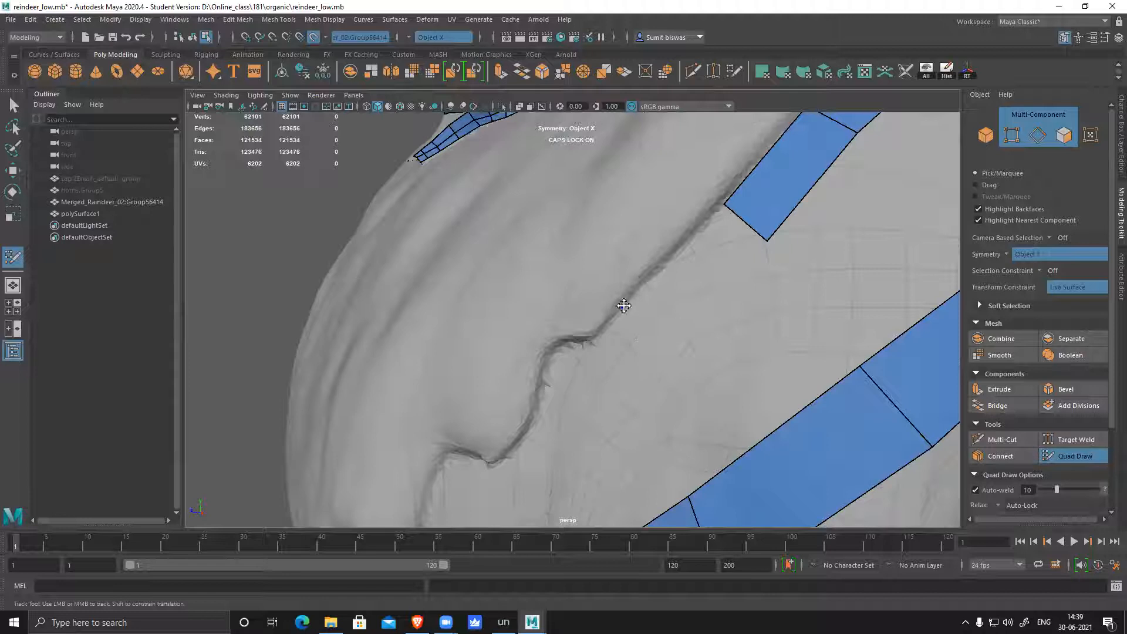
click(667, 339)
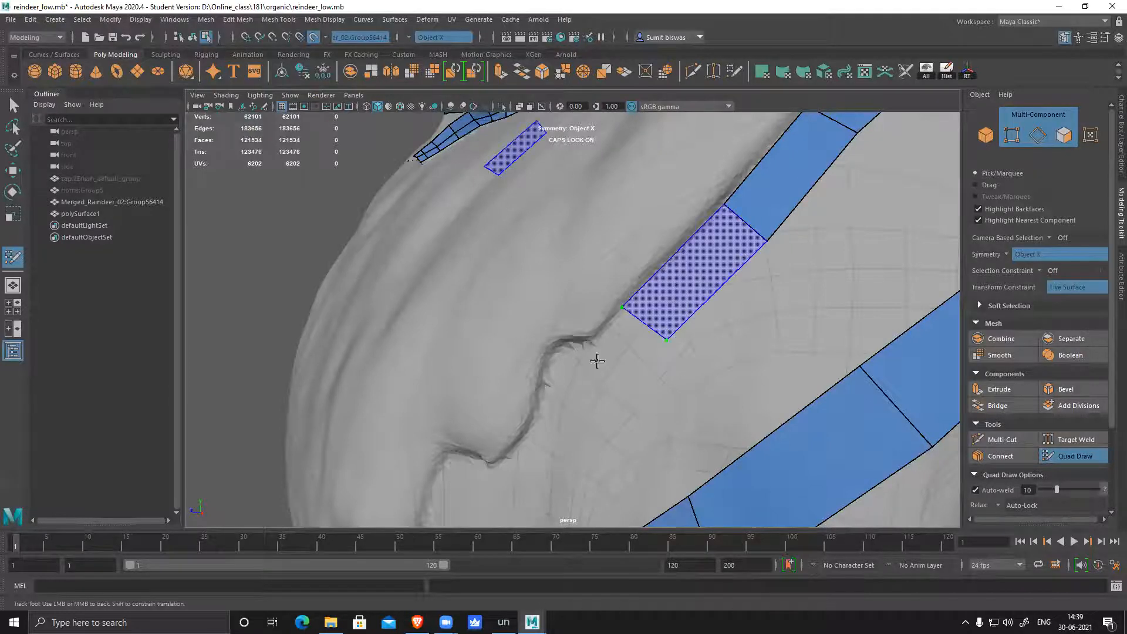
shift+click(590, 342)
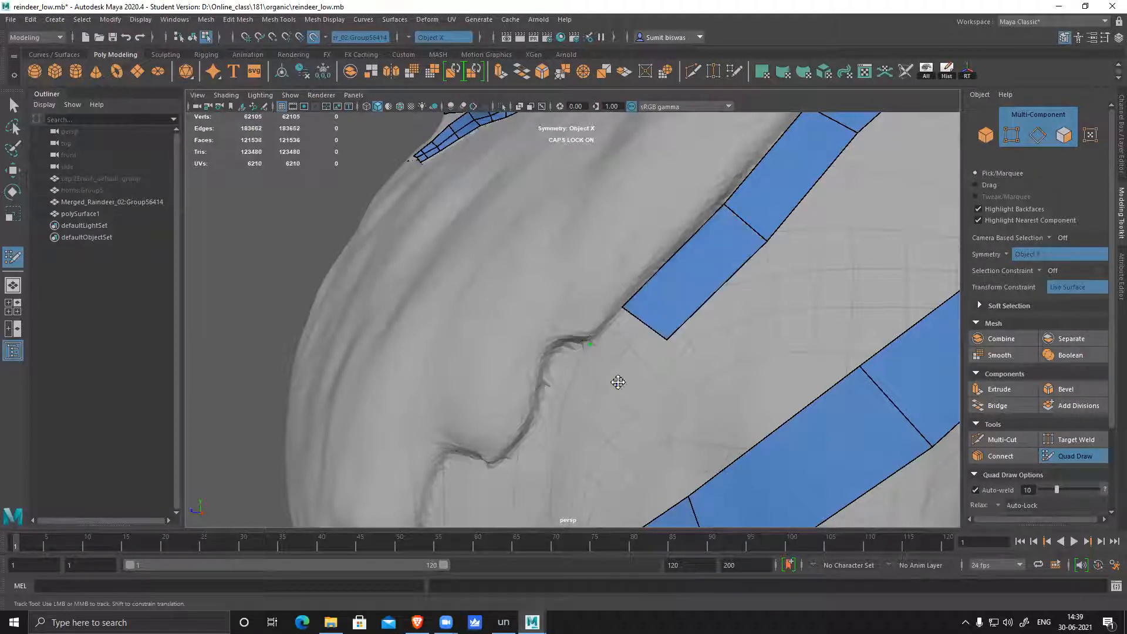
click(618, 383)
shift+click(713, 399)
- Add a fifth quad to the chest strip, following the bend in the sculpted fold
alt+drag(717, 400, 571, 347)
alt+middle_drag(571, 347, 660, 388)
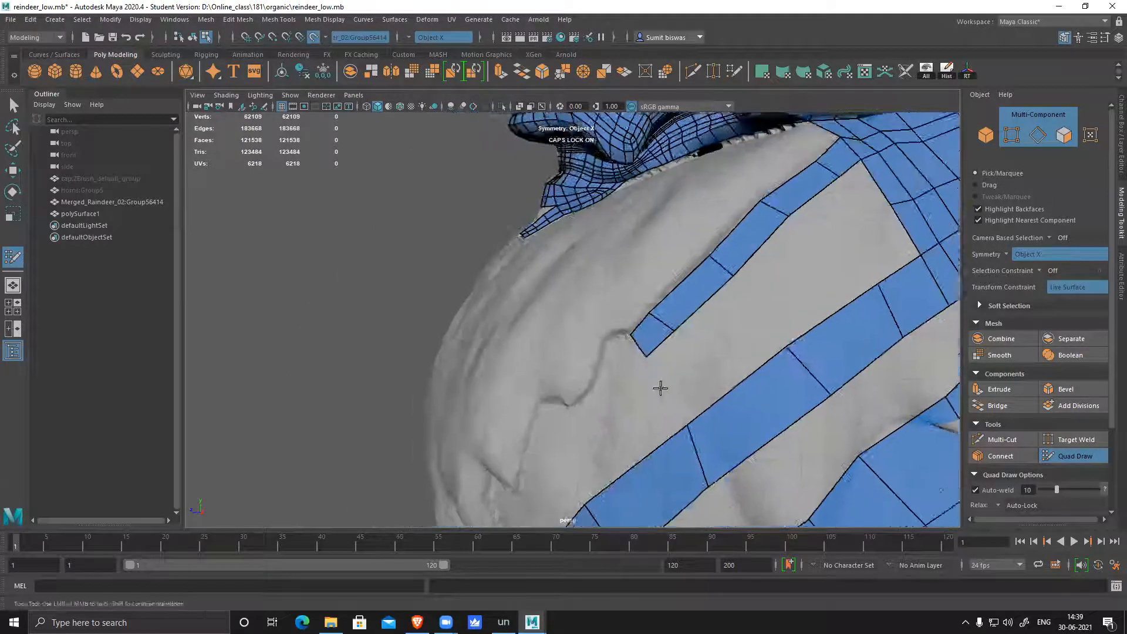
alt+drag(659, 388, 622, 325)
scroll(674, 345, up, 3)
scroll(668, 341, up, 3)
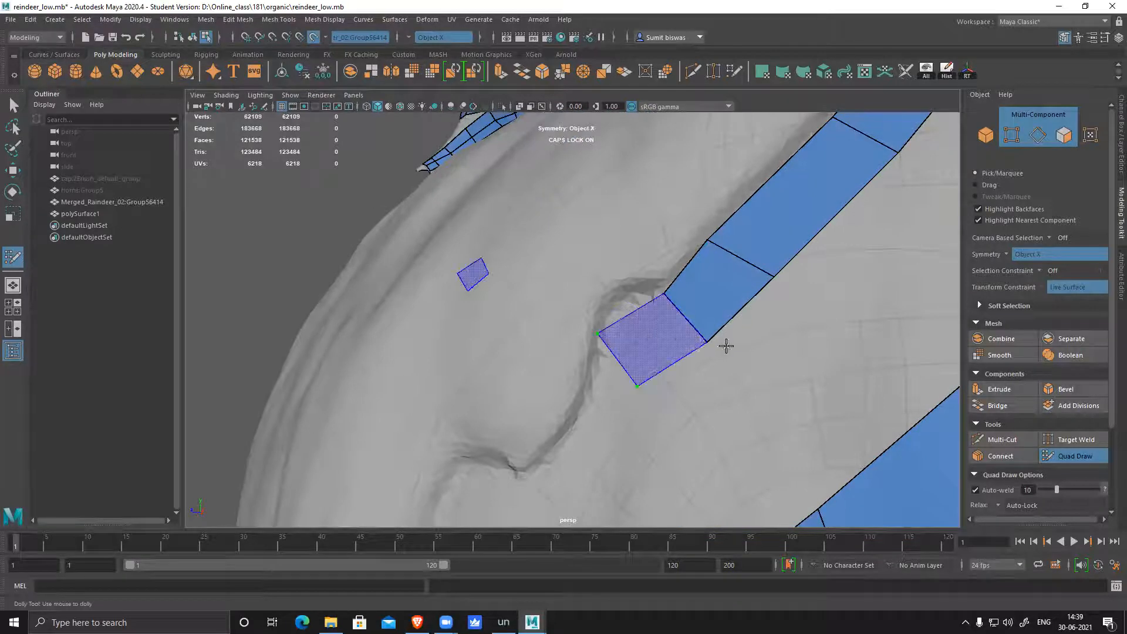
shift+click(646, 343)
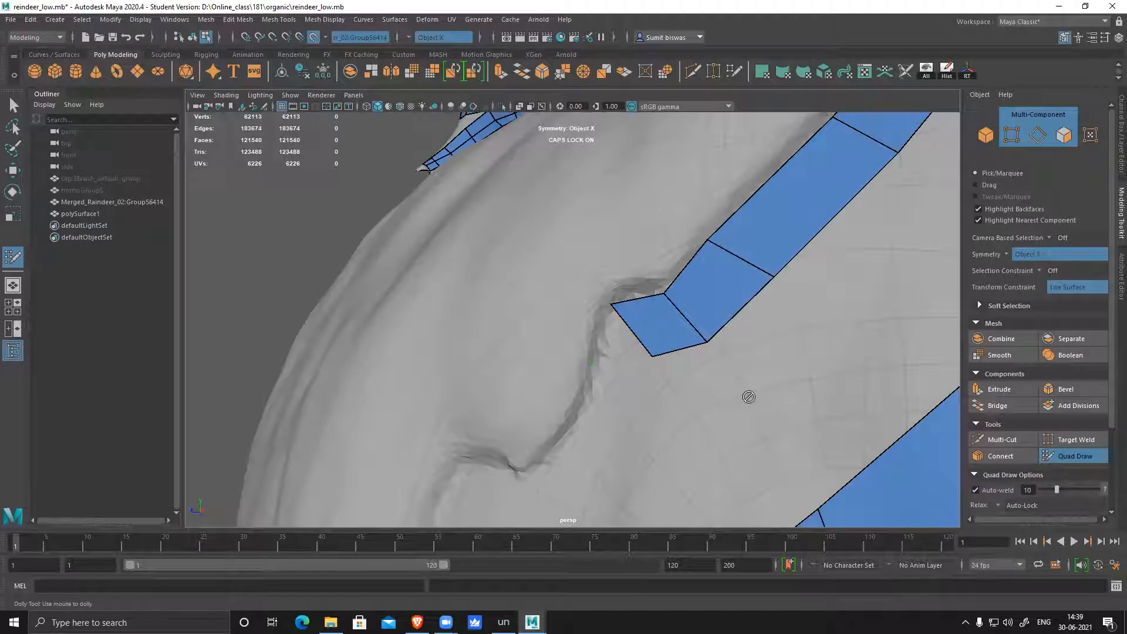
key(f)
alt+drag(725, 408, 570, 330)
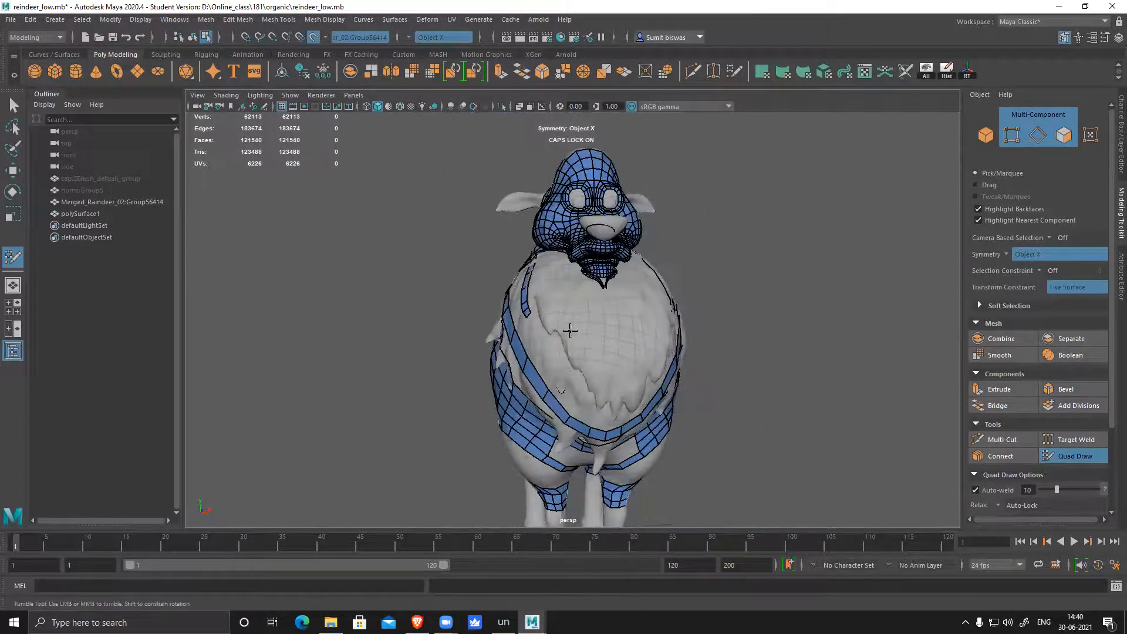
- Examine the chest fur and body bands from the front, from below and along both flanks
scroll(570, 330, up, 2)
alt+drag(629, 373, 613, 315)
scroll(501, 320, up, 4)
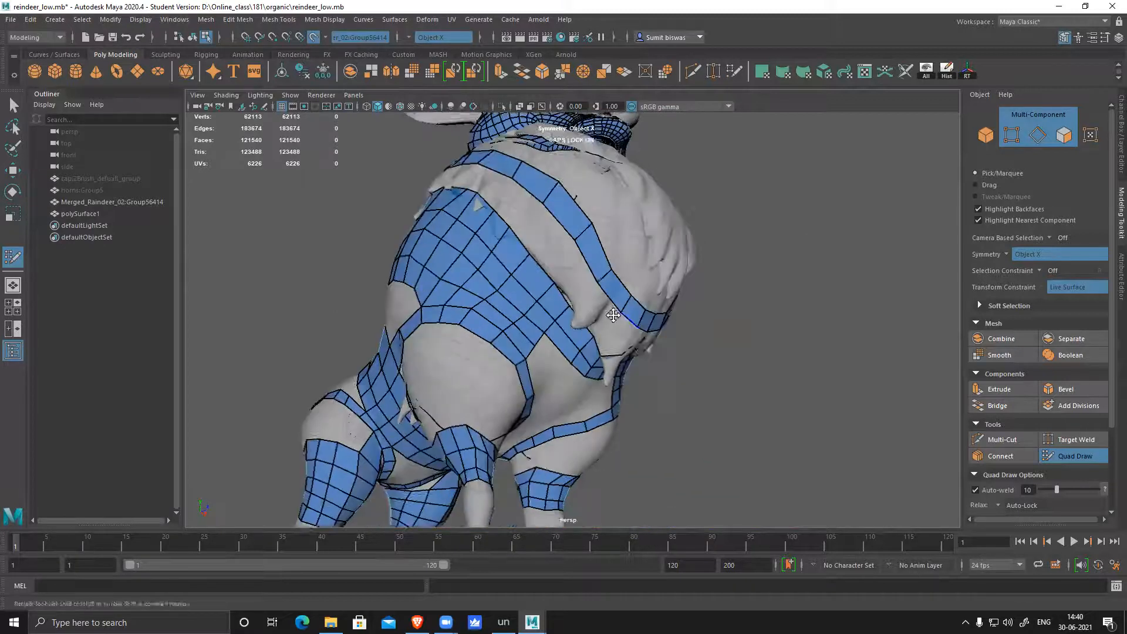
alt+right_drag(613, 316, 639, 379)
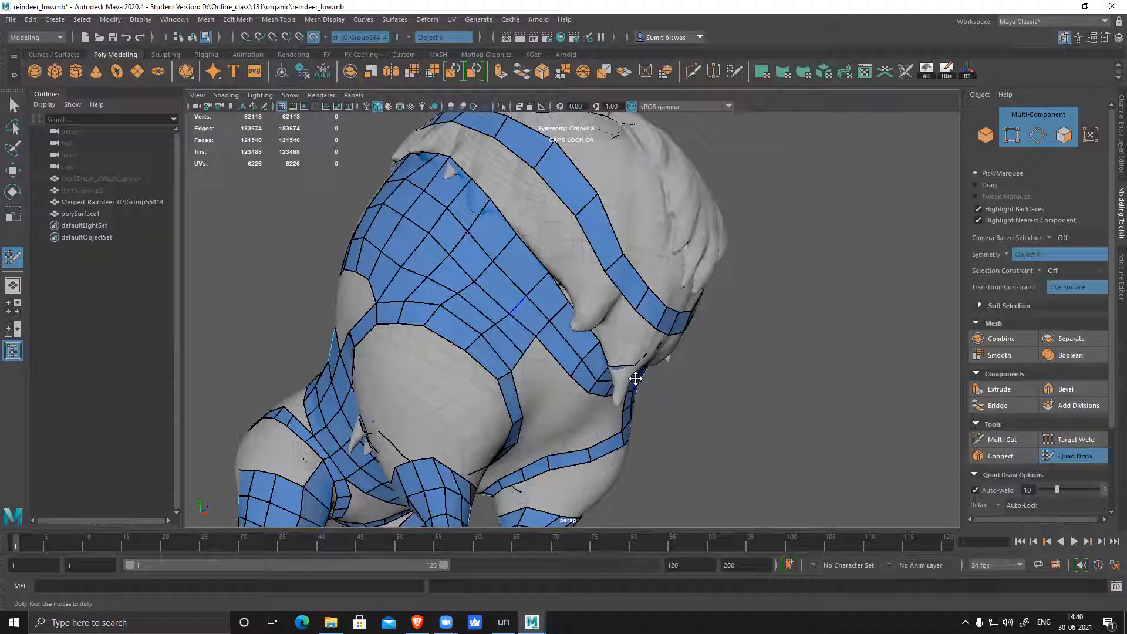
alt+right_drag(635, 379, 675, 330)
alt+drag(675, 330, 539, 327)
alt+right_drag(609, 311, 645, 229)
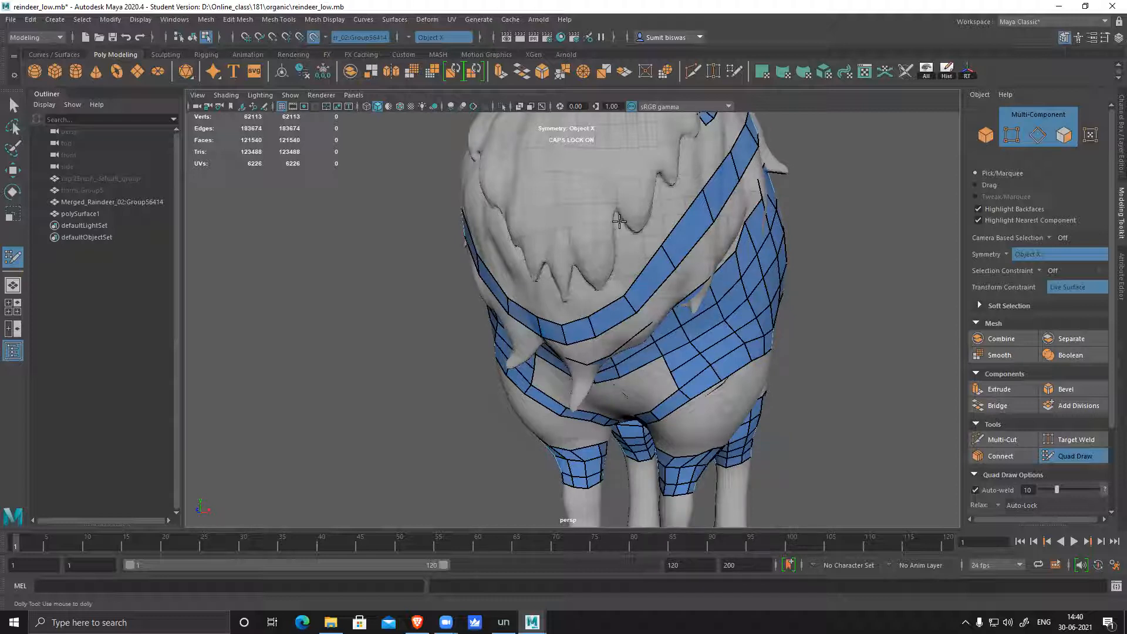
alt+drag(620, 221, 633, 330)
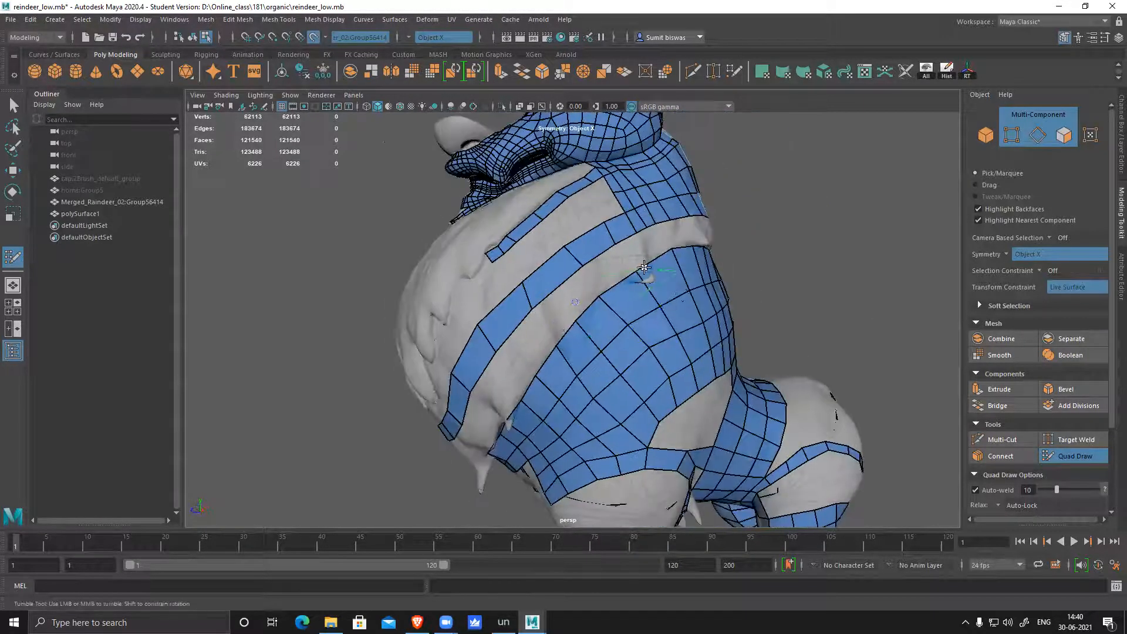
- Turn off symmetry for the retopology mesh and resume Quad Draw
key(q)
right_click(597, 203)
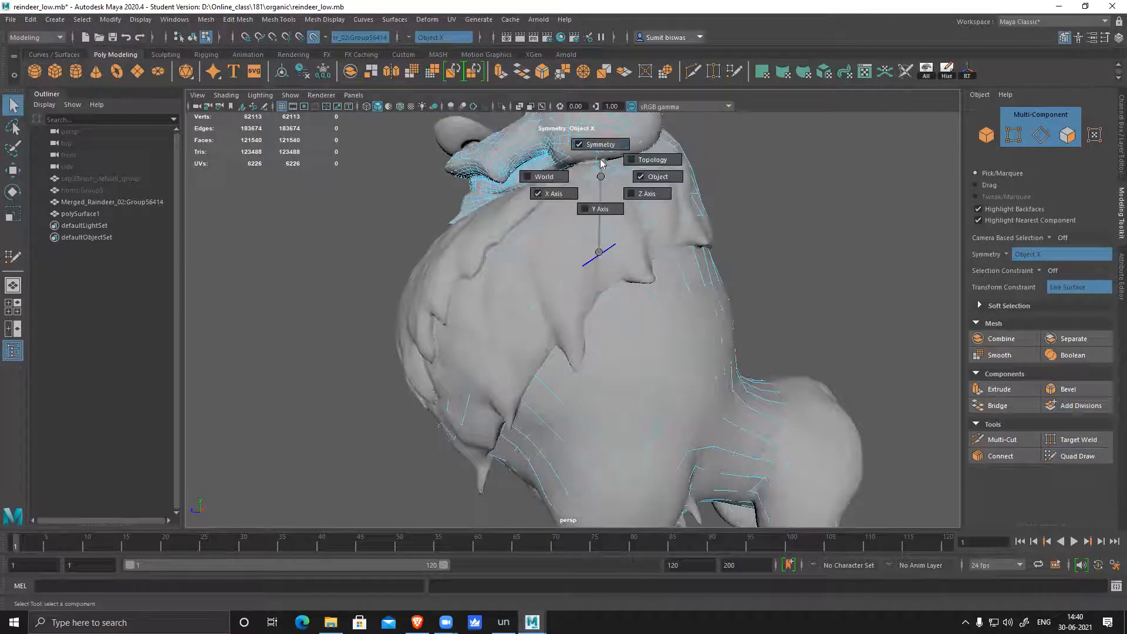
key(F8)
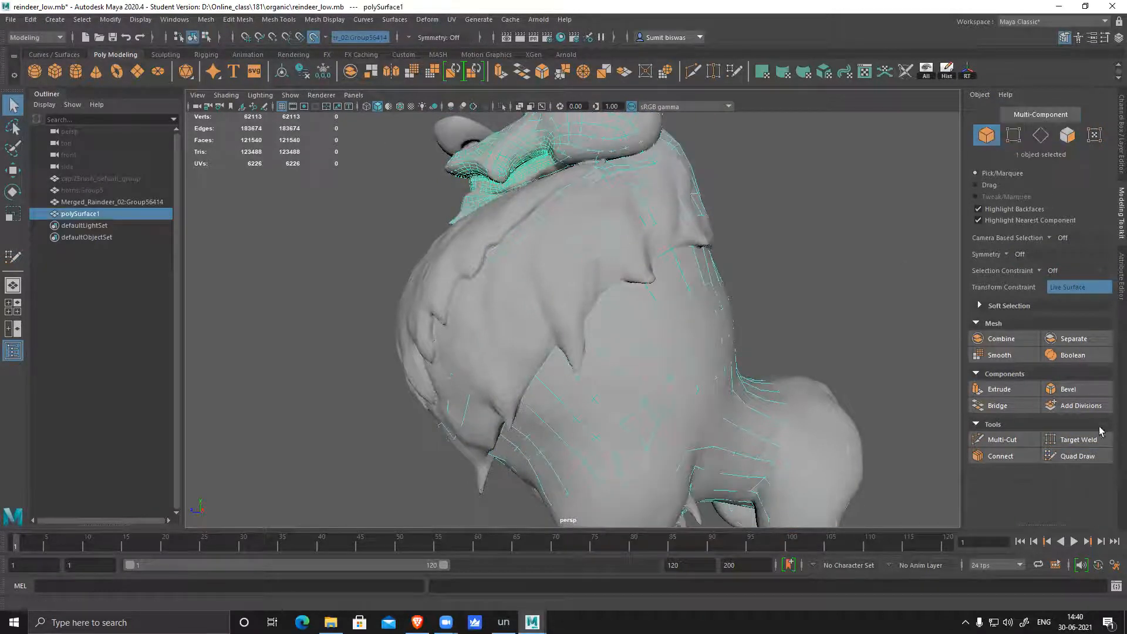
click(1078, 462)
- Reposition the side patch's border vertex at the base of the small fur tuft and undo the stray edit beside it
alt+right_drag(607, 287, 702, 362)
alt+drag(702, 362, 697, 277)
alt+right_drag(697, 279, 731, 353)
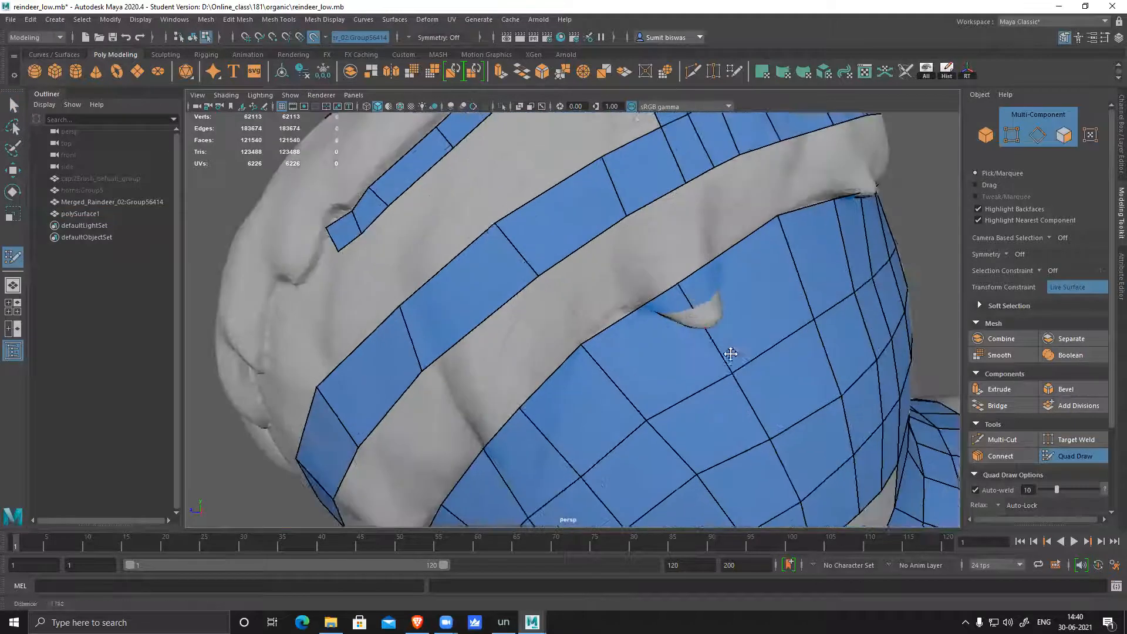
alt+drag(779, 303, 738, 300)
mouse_move(739, 299)
alt+right_down()
mouse_move(750, 334)
mouse_move(645, 262)
alt+right_up()
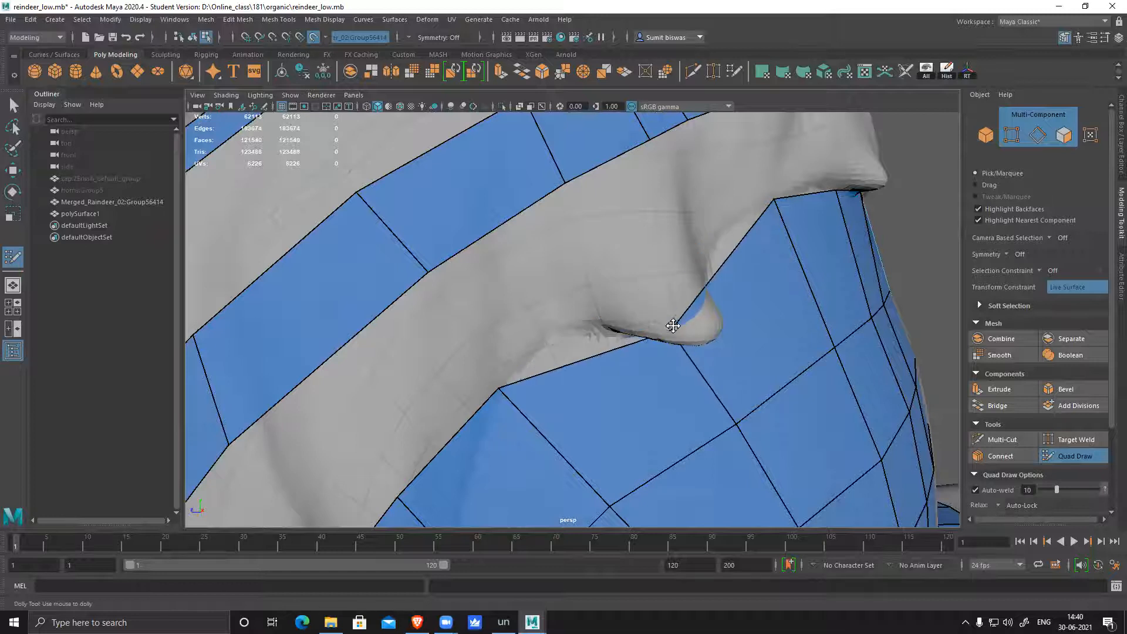
alt+drag(637, 327, 752, 336)
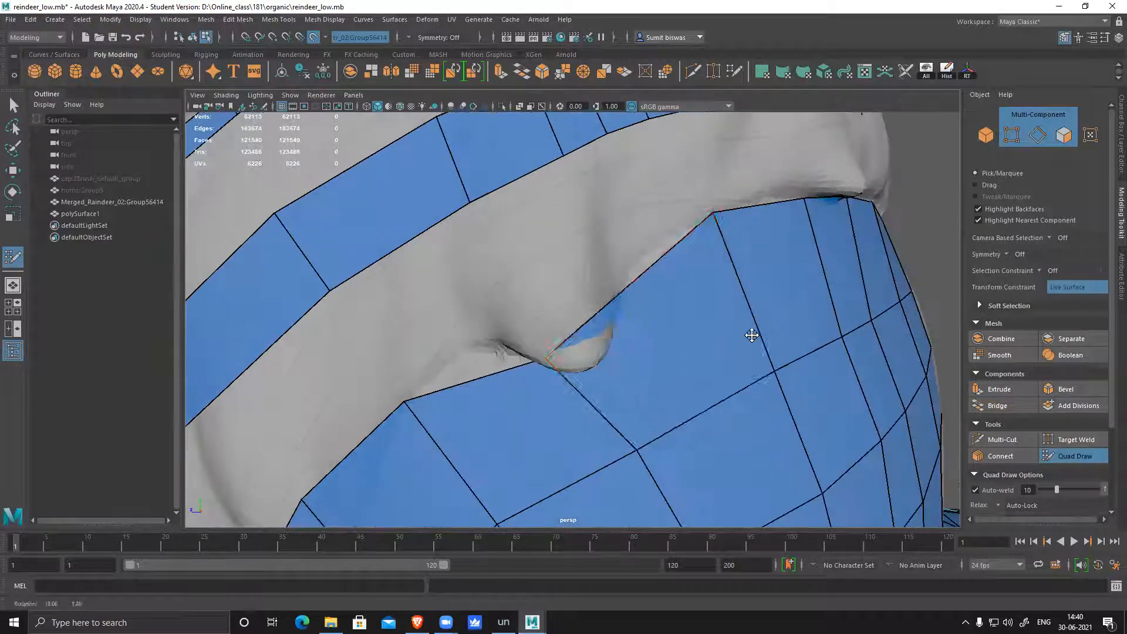
key(ctrl+z)
alt+drag(554, 381, 629, 304)
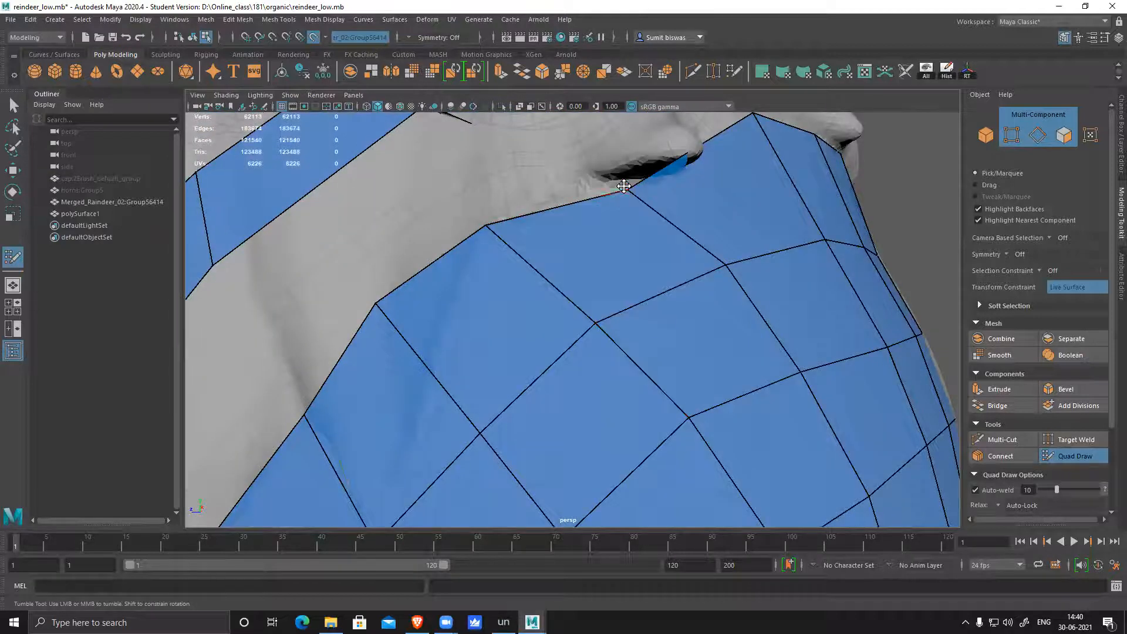
alt+right_drag(787, 236, 697, 285)
alt+middle_drag(618, 183, 549, 240)
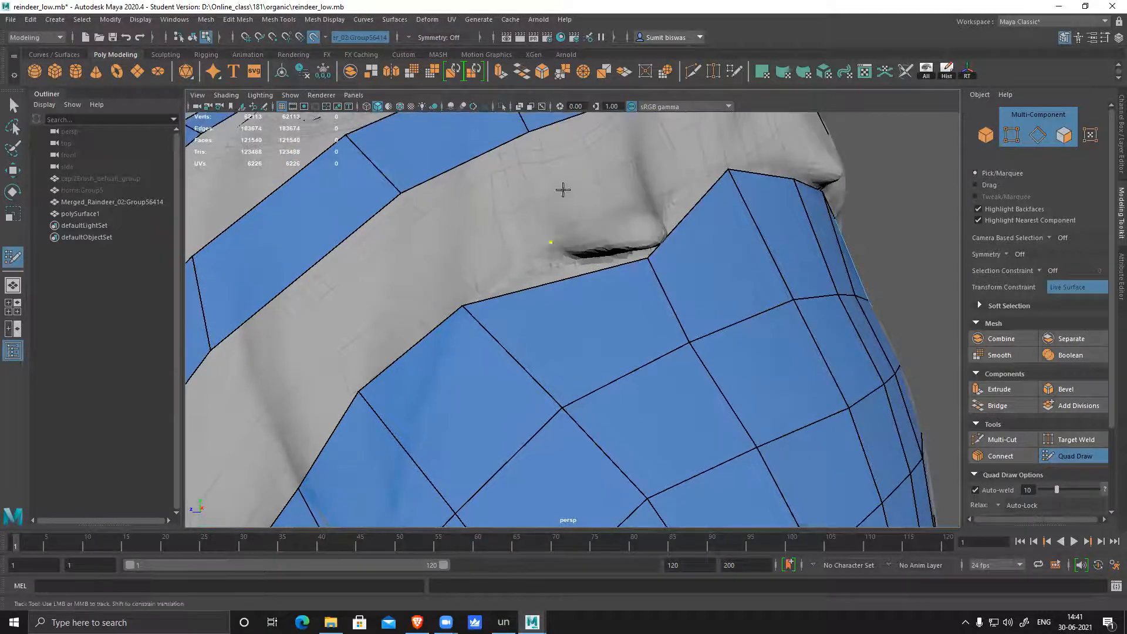
- Place points on the front flank of the small fur tuft and fill them with a narrow quad
click(565, 167)
shift+click(575, 206)
alt+right_drag(756, 285, 729, 284)
alt+drag(730, 285, 640, 323)
alt+right_drag(593, 320, 616, 332)
alt+middle_drag(617, 332, 613, 328)
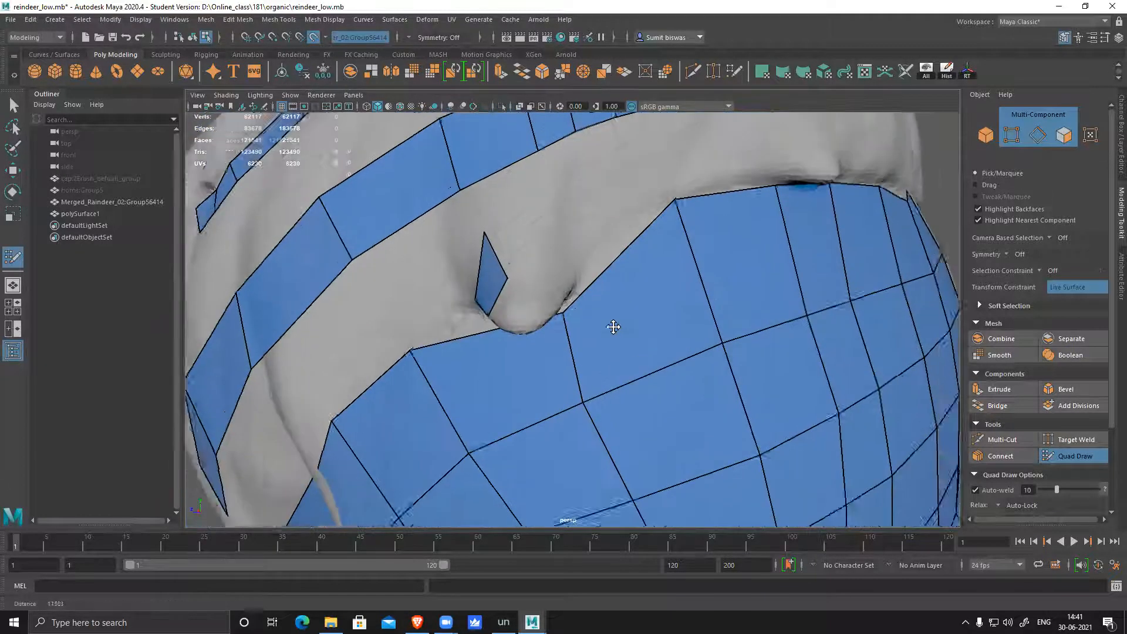
- Continue around the fur tuft with one quad across its upper face and another down its rear flank
alt+right_drag(614, 327, 478, 231)
click(543, 274)
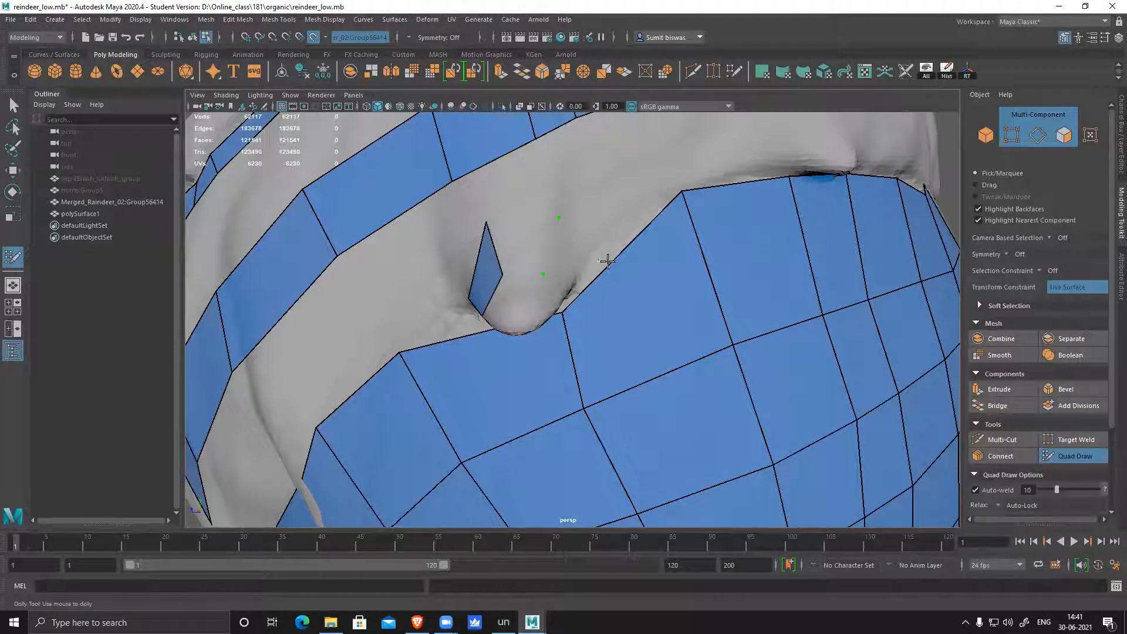
shift+click(587, 274)
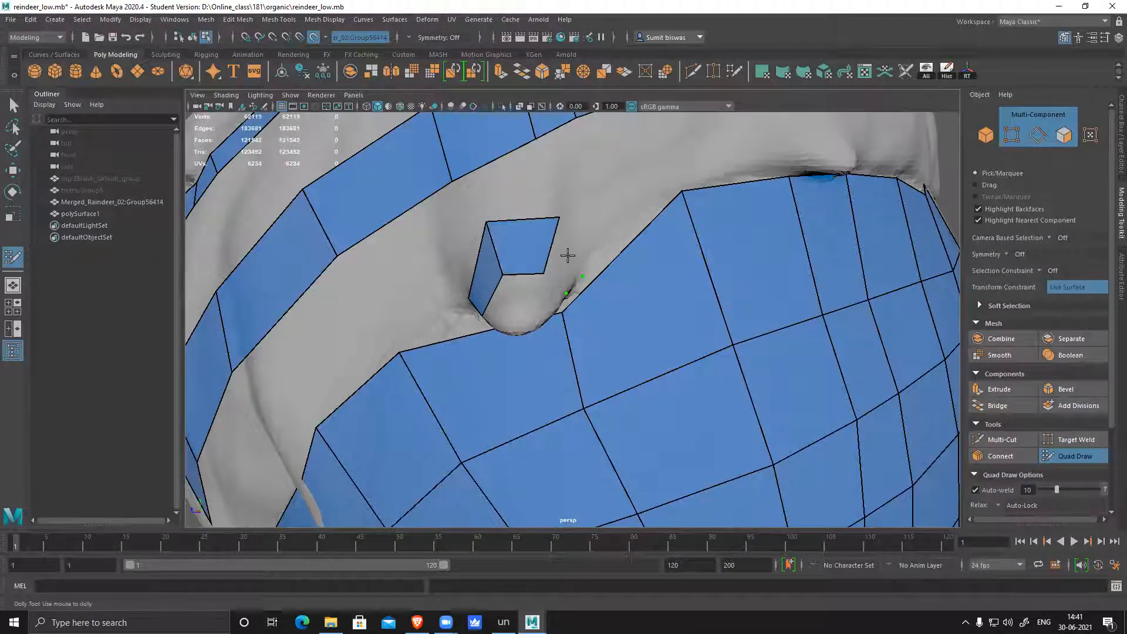
shift+click(565, 253)
alt+right_drag(698, 308, 656, 282)
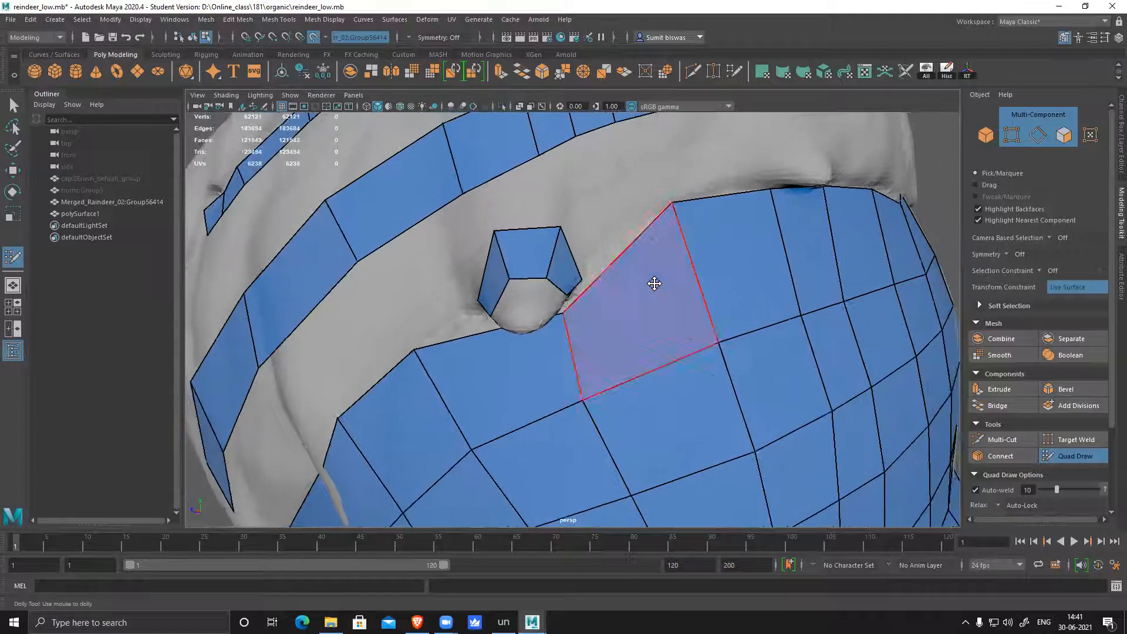
alt+drag(656, 282, 615, 274)
alt+middle_drag(648, 294, 630, 286)
- Insert an edge loop in the side patch under the tuft and place points for a quad at the tuft's rear corner
drag(544, 338, 566, 322)
ctrl+click(515, 407)
alt+drag(579, 373, 583, 240)
mouse_move(712, 239)
alt+mouse_down()
mouse_move(636, 307)
mouse_move(596, 287)
alt+mouse_up()
alt+right_drag(596, 287, 698, 365)
alt+middle_drag(618, 350, 621, 339)
mouse_move(621, 338)
alt+mouse_down()
mouse_move(604, 301)
mouse_move(612, 378)
mouse_move(607, 274)
mouse_move(612, 328)
alt+mouse_up()
alt+right_drag(612, 327, 542, 318)
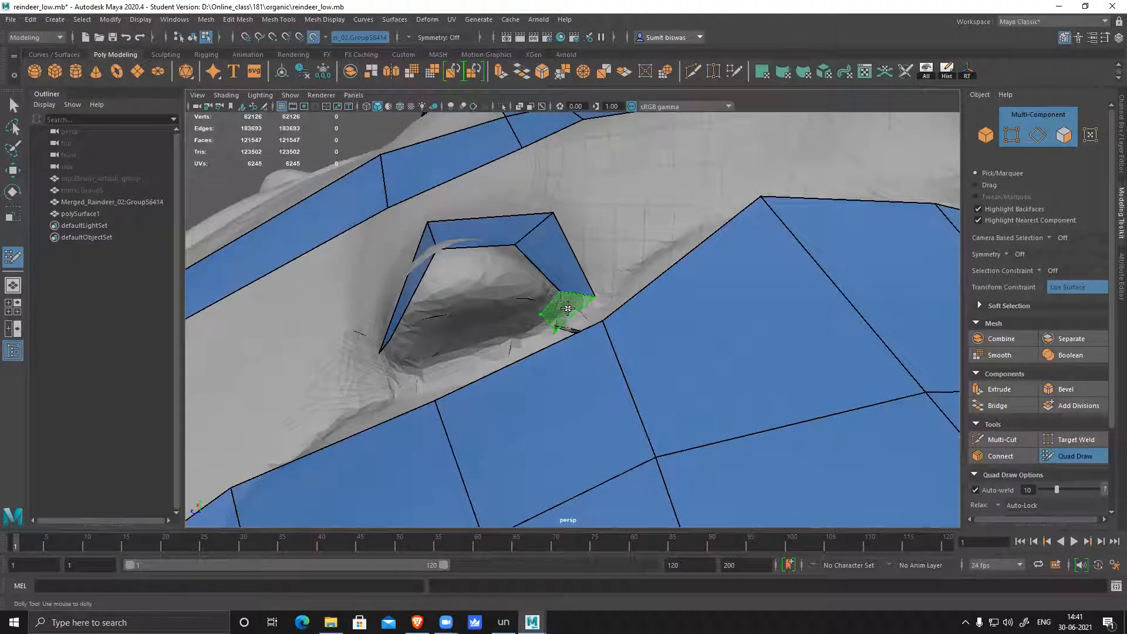
- Close the ring around the tuft with a small rear quad, a long underside quad and a front corner quad
shift+click(567, 311)
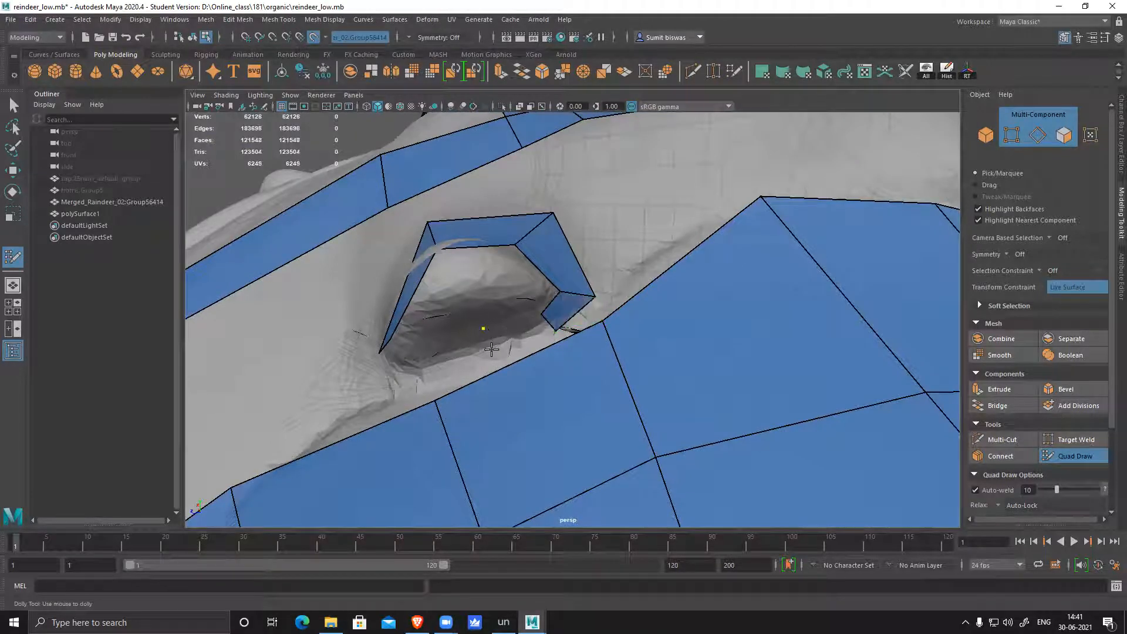
shift+click(493, 346)
drag(487, 347, 428, 378)
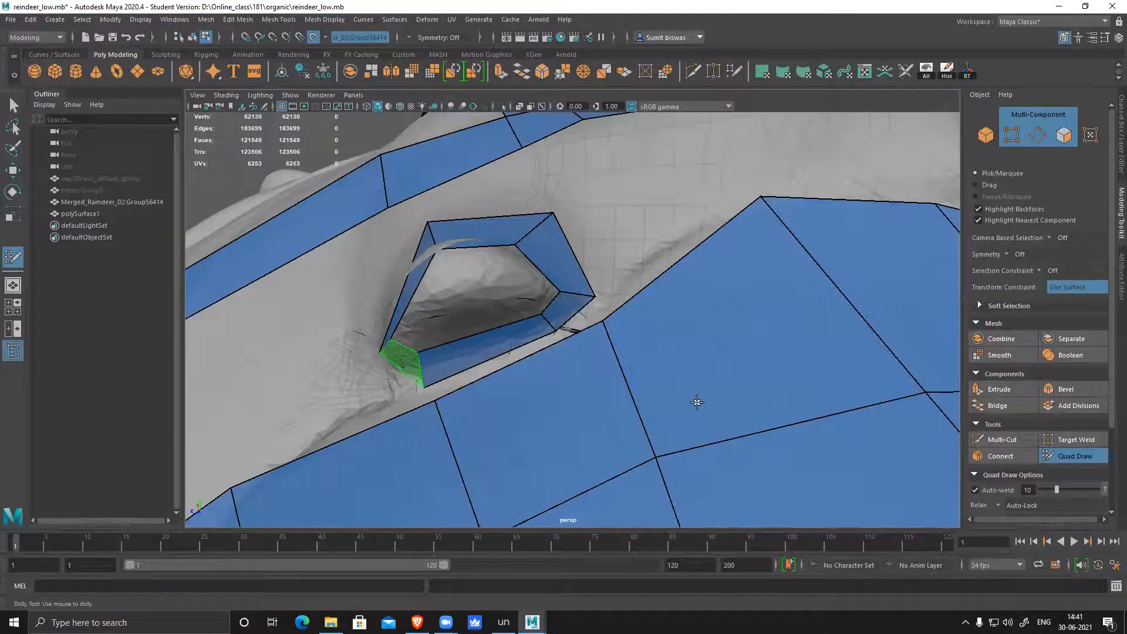
shift+click(528, 375)
mouse_move(702, 401)
alt+mouse_down()
mouse_move(554, 355)
mouse_move(542, 386)
mouse_move(596, 355)
mouse_move(563, 390)
mouse_move(572, 413)
mouse_move(602, 365)
alt+mouse_up()
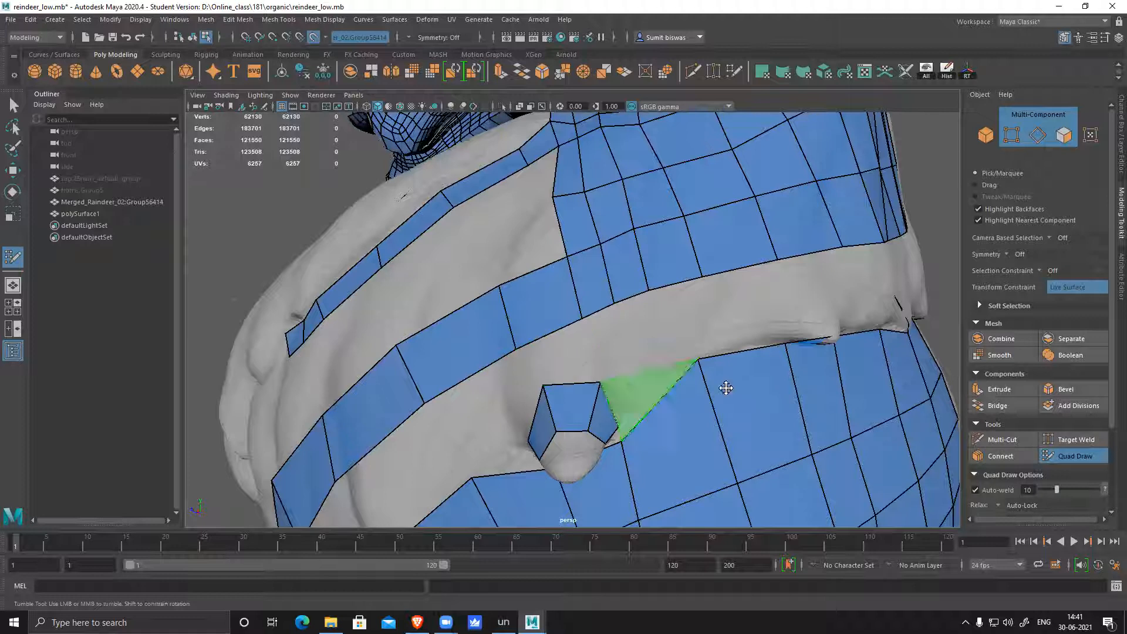
- Fill a quad joining the upper edge of the tuft ring to the body band
shift+click(704, 428)
mouse_move(704, 428)
alt+mouse_down()
mouse_move(685, 390)
mouse_move(617, 333)
alt+mouse_up()
alt+right_drag(617, 332, 728, 428)
alt+middle_drag(566, 420, 617, 365)
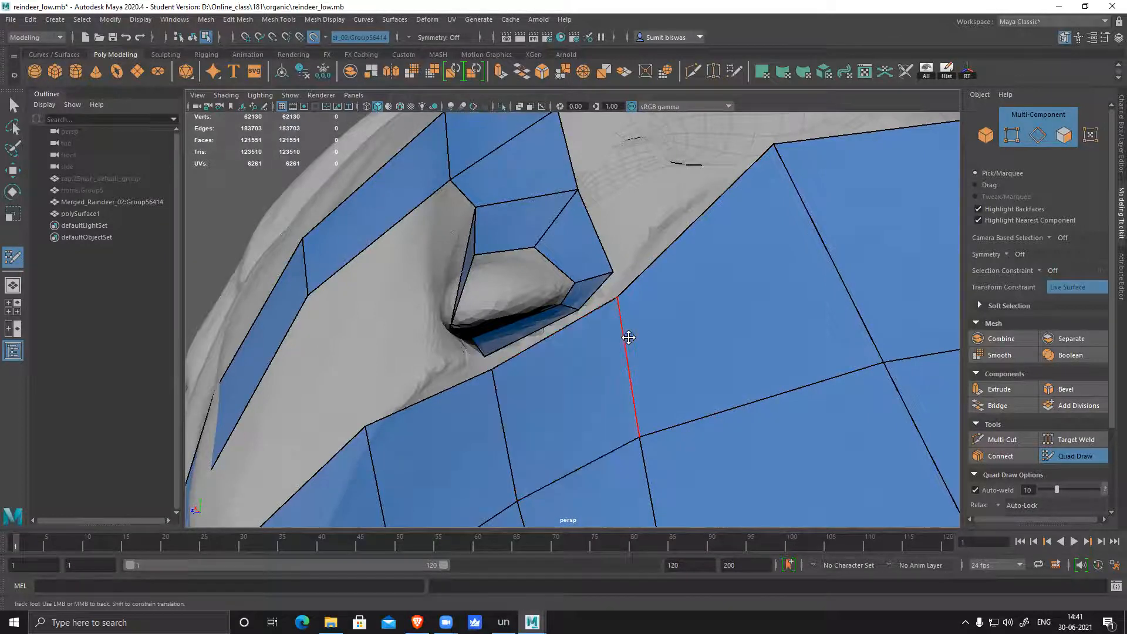
alt+middle_drag(646, 327, 603, 381)
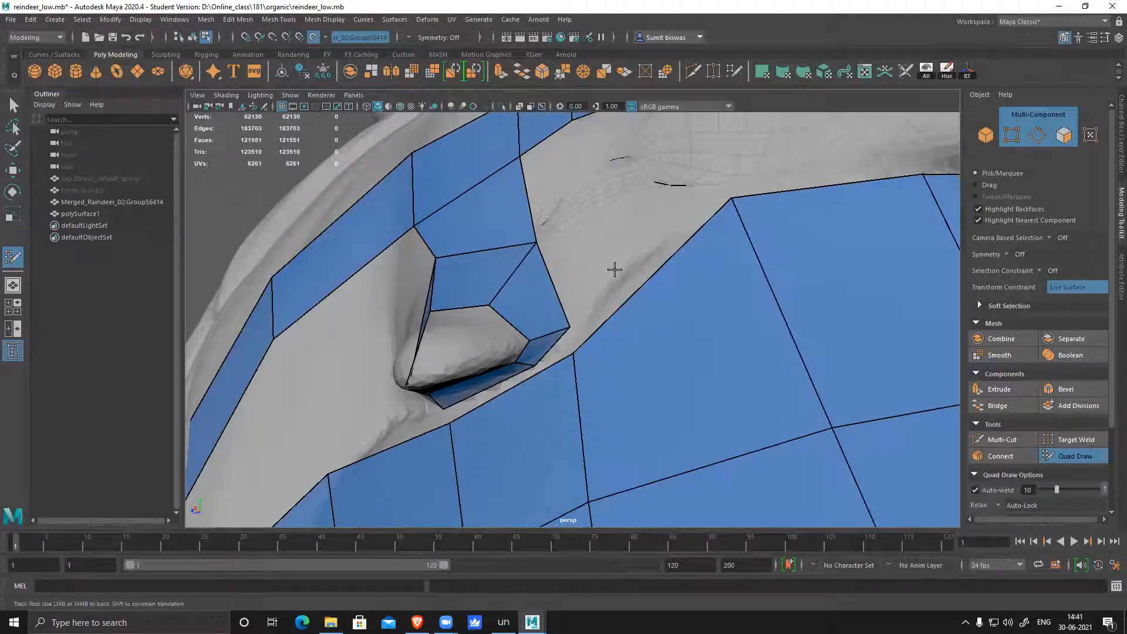
- Add three quads along the body band's lower edge, extending backward from the quad above the tuft
alt+drag(615, 297, 657, 253)
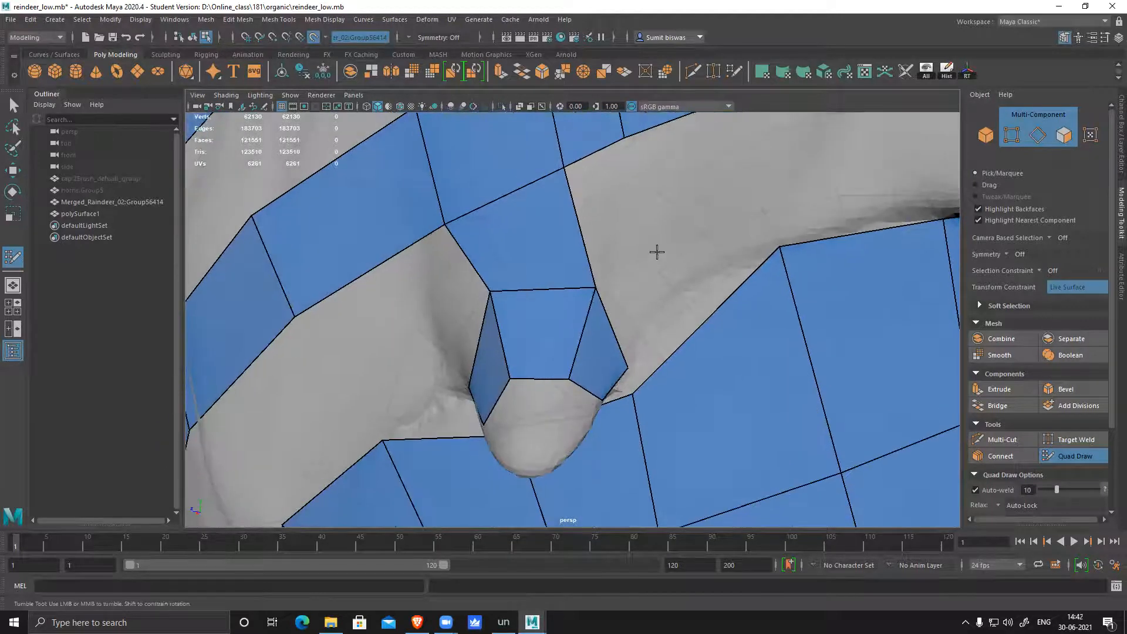
shift+click(614, 205)
alt+right_drag(755, 259, 679, 261)
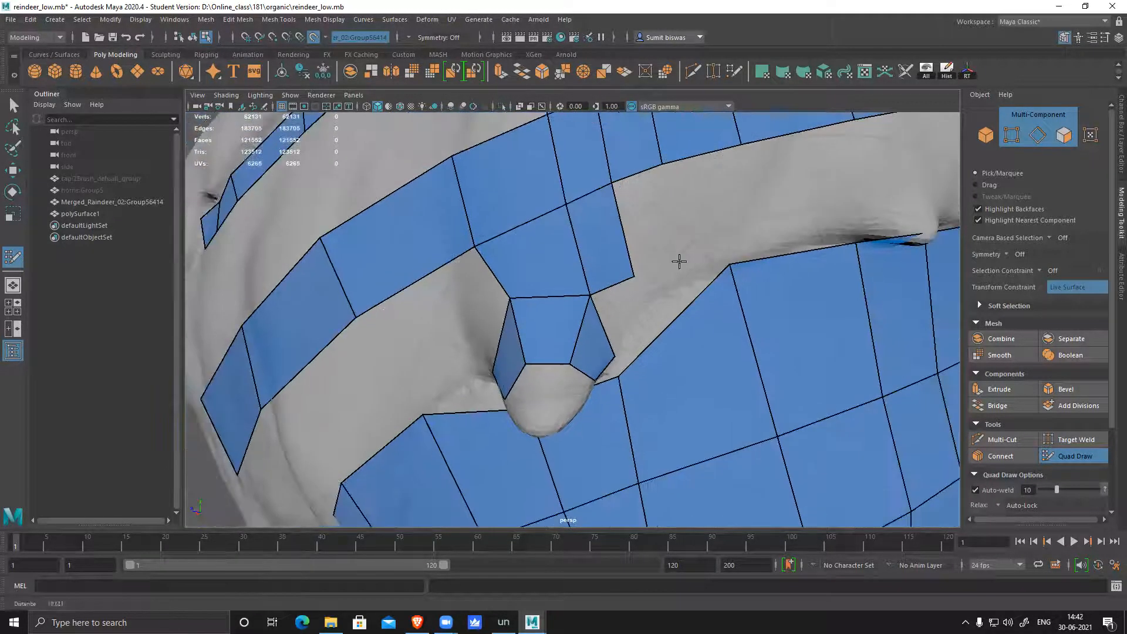
shift+click(777, 251)
alt+middle_drag(777, 252, 681, 242)
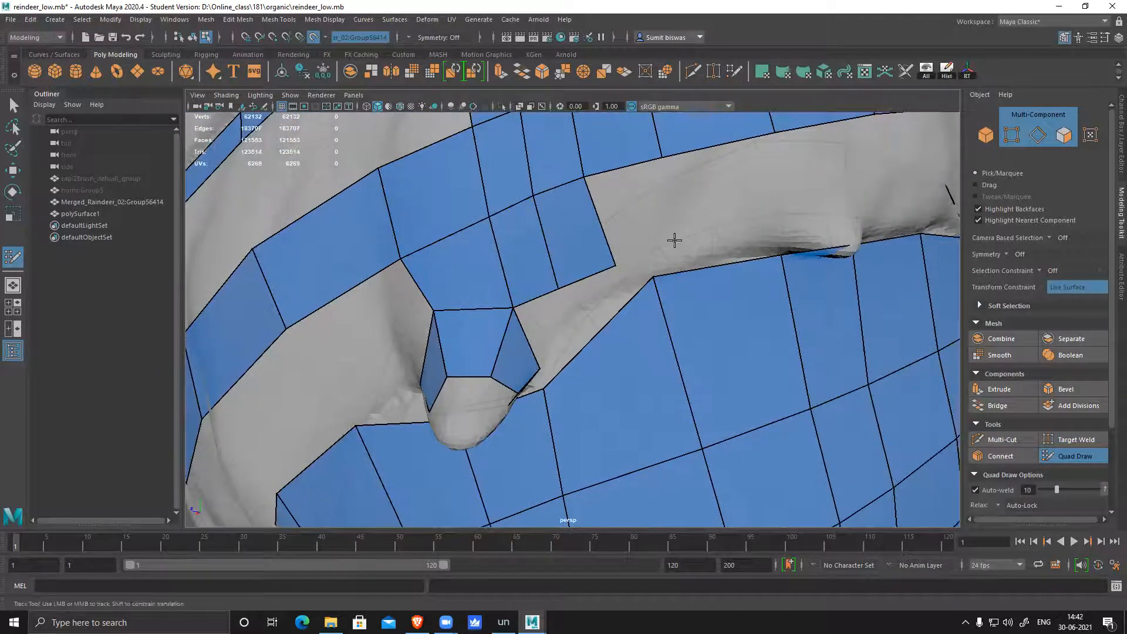
shift+click(643, 206)
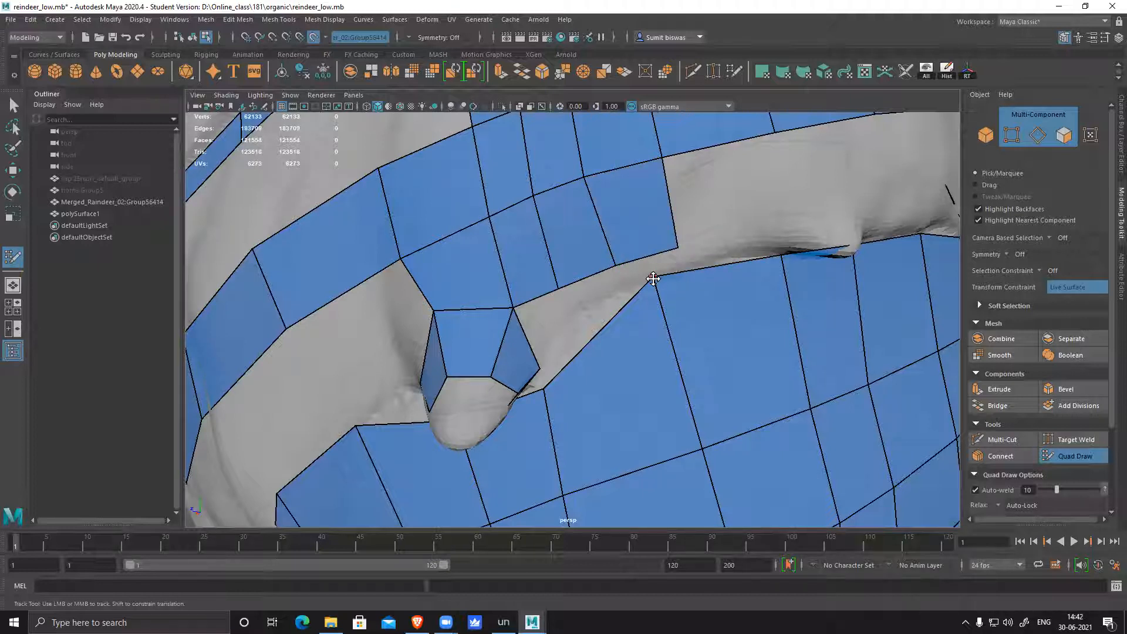
- Add two quads behind the tuft ring, filling down from the new row toward the side patch
alt+middle_drag(585, 330, 619, 259)
alt+drag(619, 259, 576, 262)
alt+middle_drag(531, 181, 563, 258)
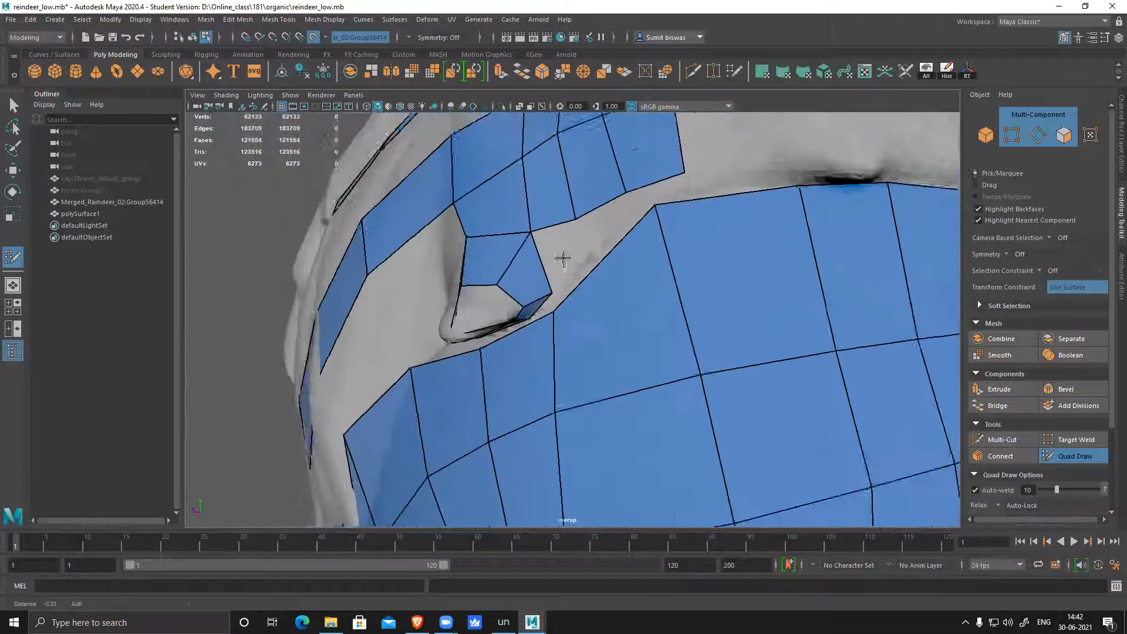
scroll(562, 258, up, 2)
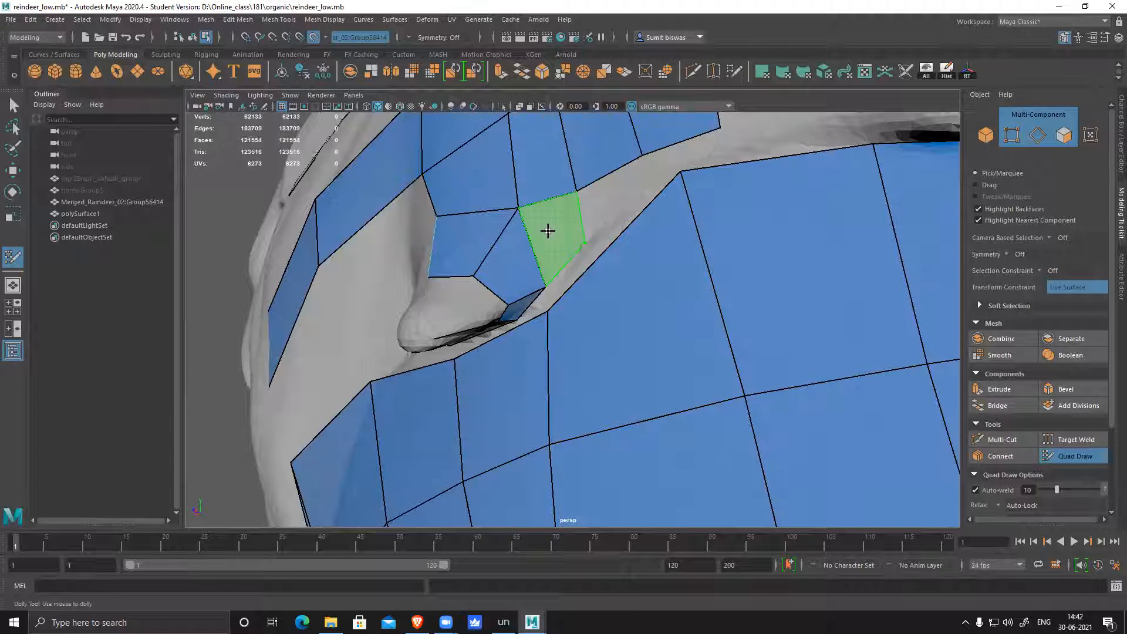
shift+click(640, 195)
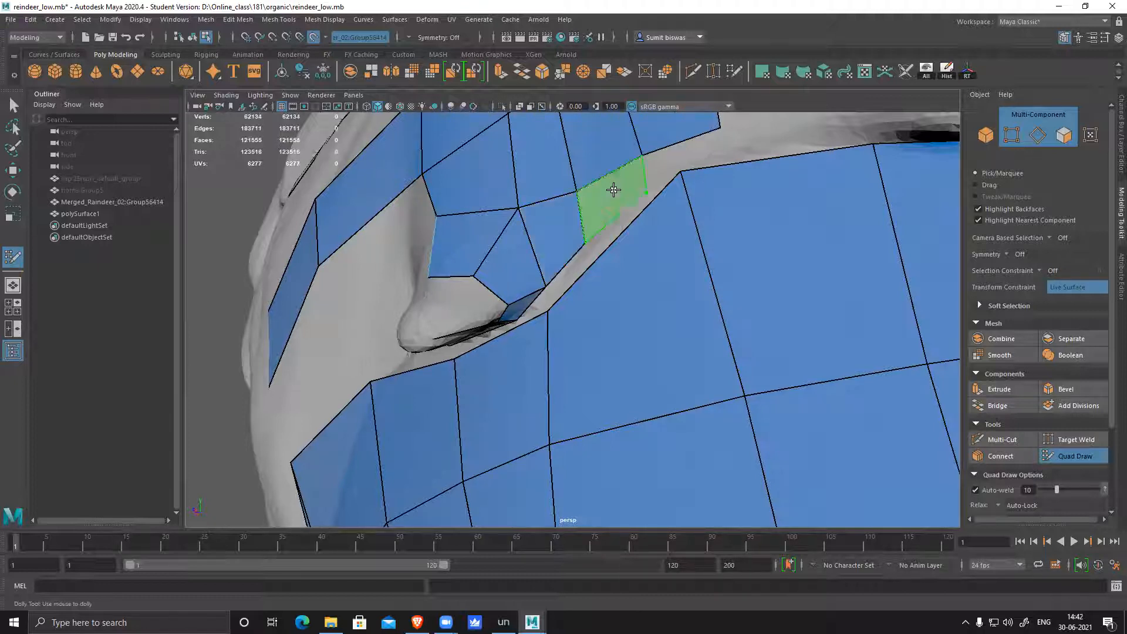
shift+click(702, 191)
alt+middle_drag(710, 184, 667, 226)
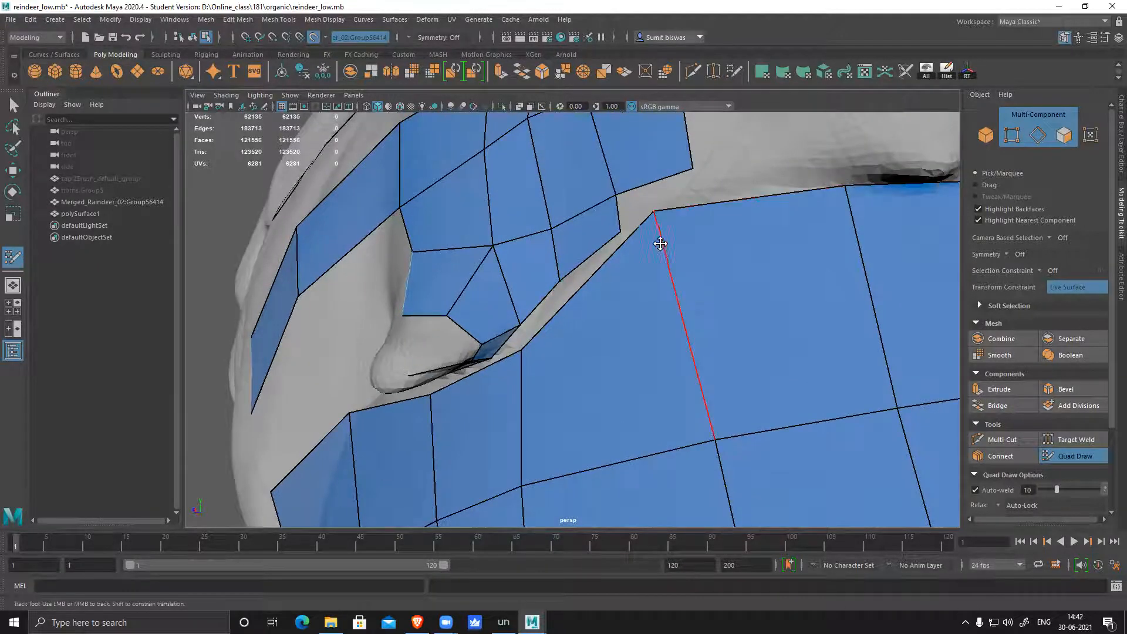
- Join the upper row to the side patch with a quad, sliding one edge loop to the row's corner and inserting another behind it
drag(663, 258, 629, 275)
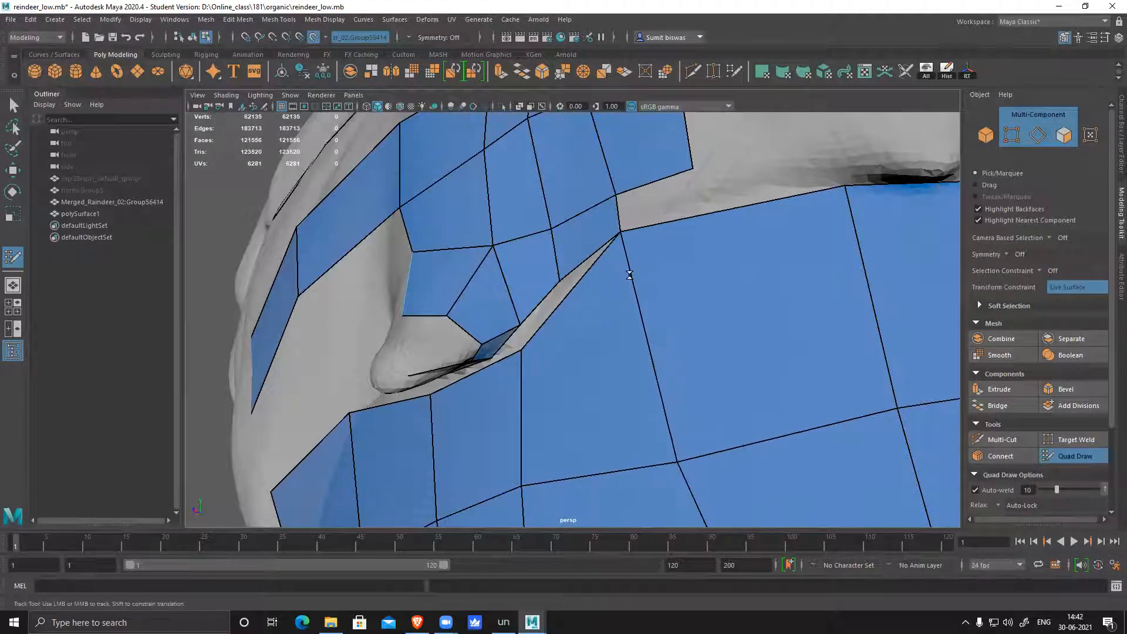
ctrl+click(702, 218)
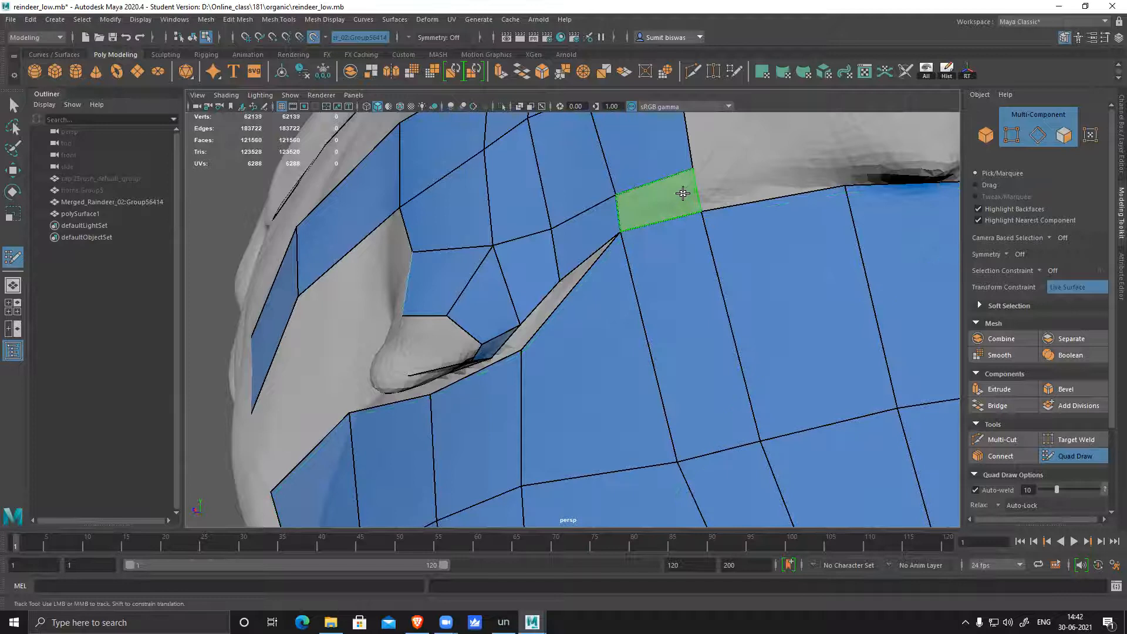
shift+click(720, 208)
- Insert an edge loop in the side patch opposite the gap behind the tuft and slide it slightly toward the tuft
alt+middle_drag(596, 335, 652, 292)
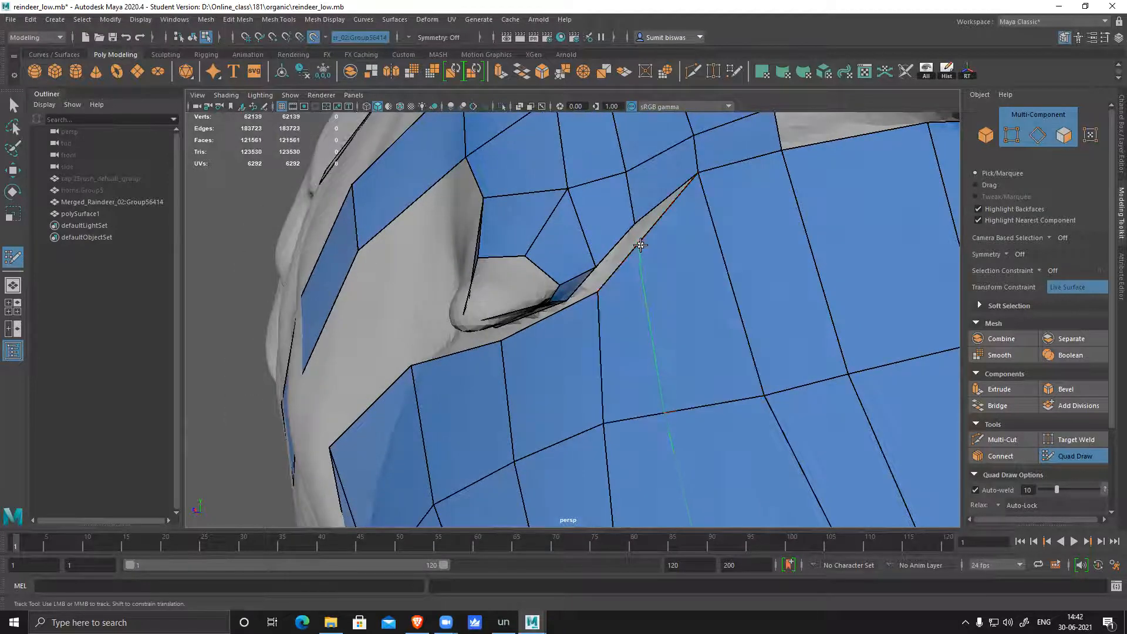
alt+middle_drag(705, 249, 707, 285)
ctrl+click(643, 280)
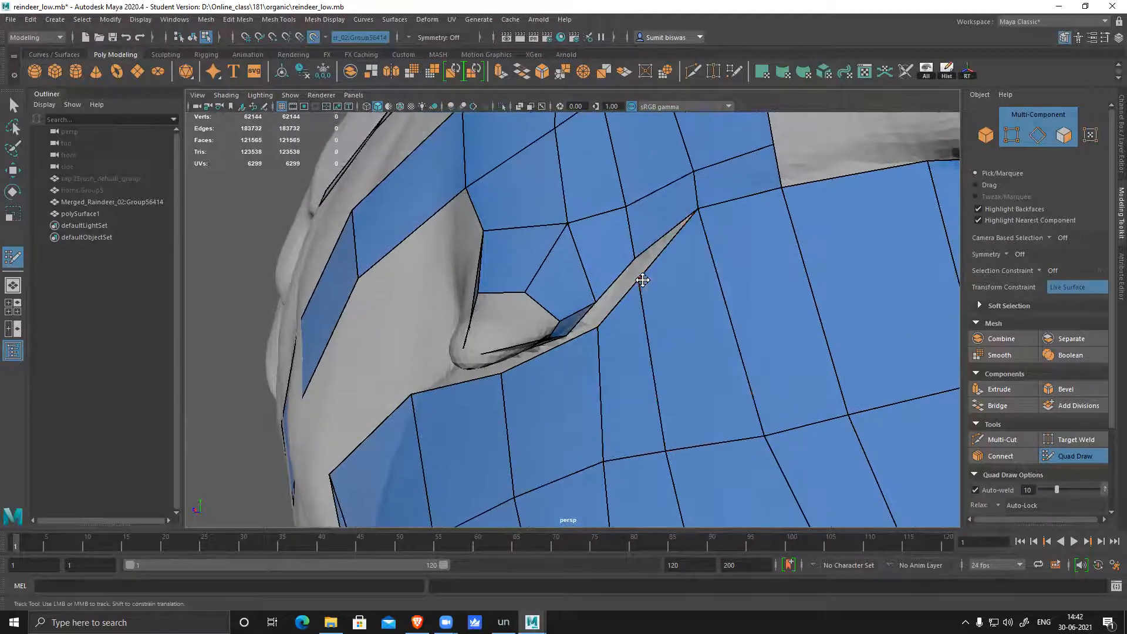
drag(644, 279, 631, 291)
- Fill a quad across the narrow gap between the tuft's rear corner and the side patch
alt+middle_drag(623, 261, 636, 292)
alt+right_drag(636, 292, 686, 327)
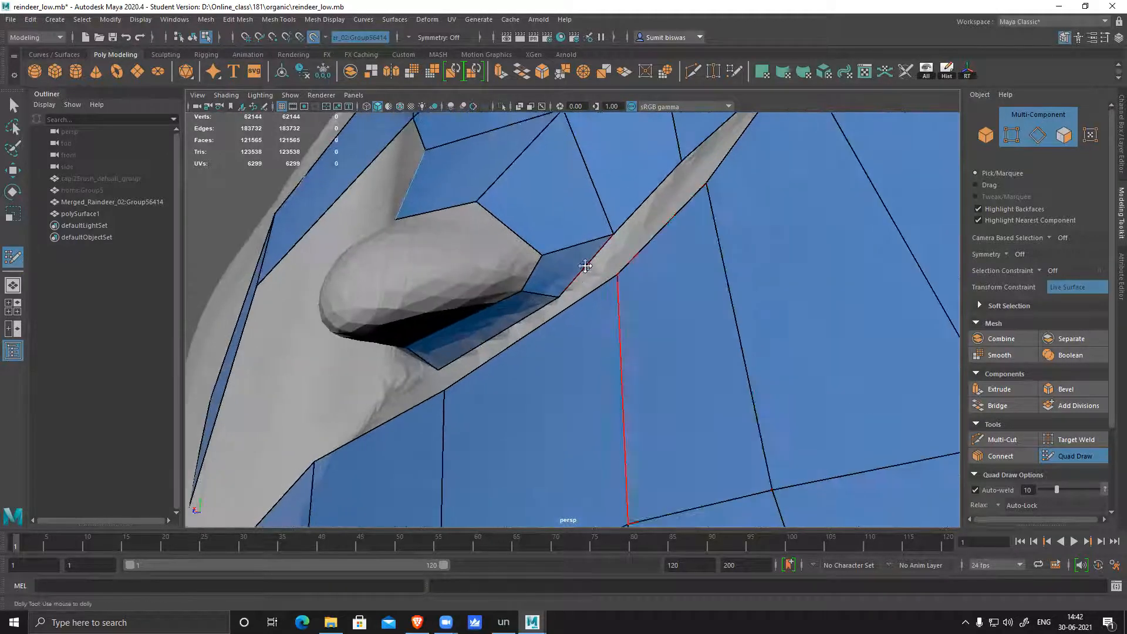
shift+click(639, 235)
alt+right_drag(773, 272, 652, 329)
alt+drag(652, 328, 663, 288)
alt+middle_drag(662, 288, 666, 280)
alt+drag(666, 281, 709, 244)
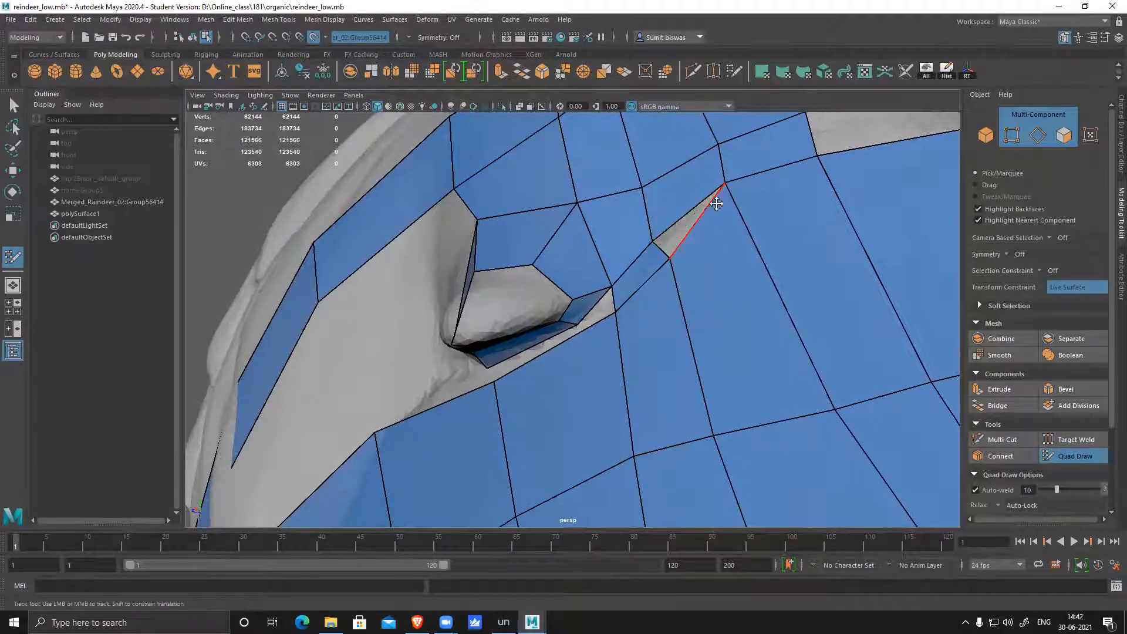
- Insert an edge loop in the side patch beside the tuft's rear corner and fill the small remaining gap there with a quad
alt+drag(620, 343, 646, 267)
alt+right_drag(647, 266, 637, 227)
ctrl+click(630, 228)
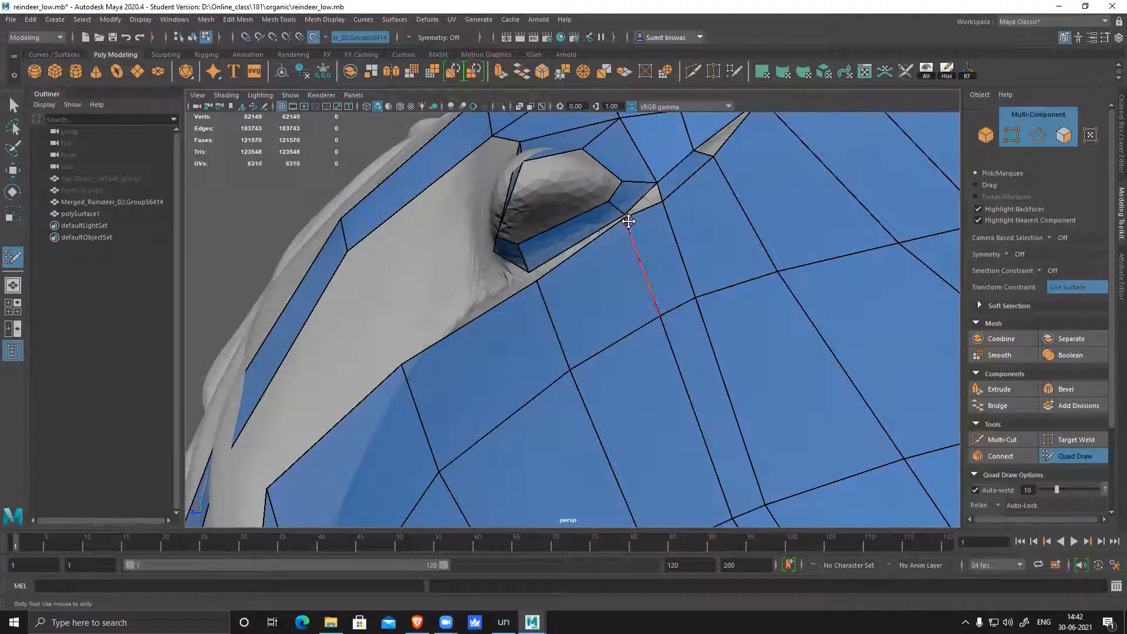
shift+click(645, 202)
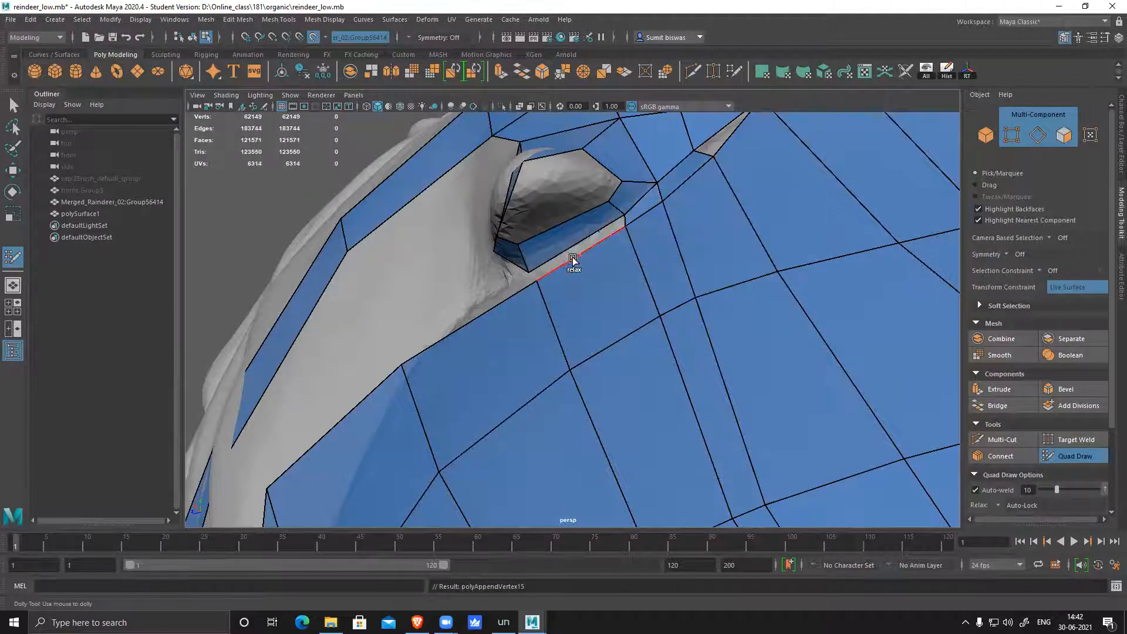
- Fill two large quads in front of the tuft ring, joining it to the body band and to the side patch's border
mouse_move(619, 269)
alt+mouse_down()
mouse_move(660, 273)
mouse_move(639, 263)
alt+mouse_up()
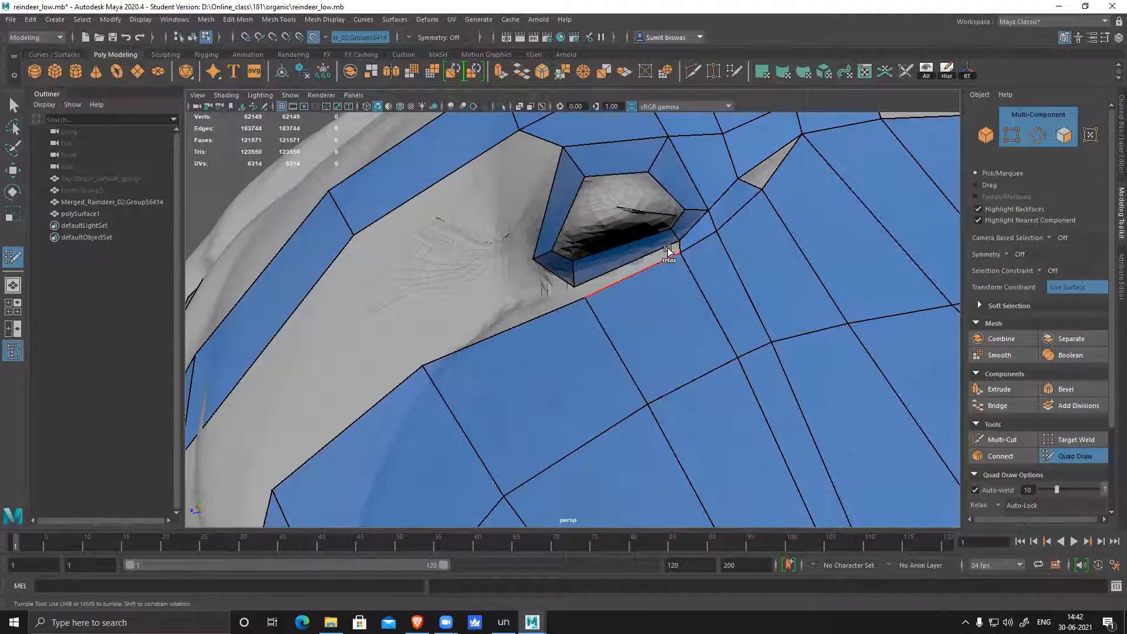
alt+middle_drag(765, 295, 703, 271)
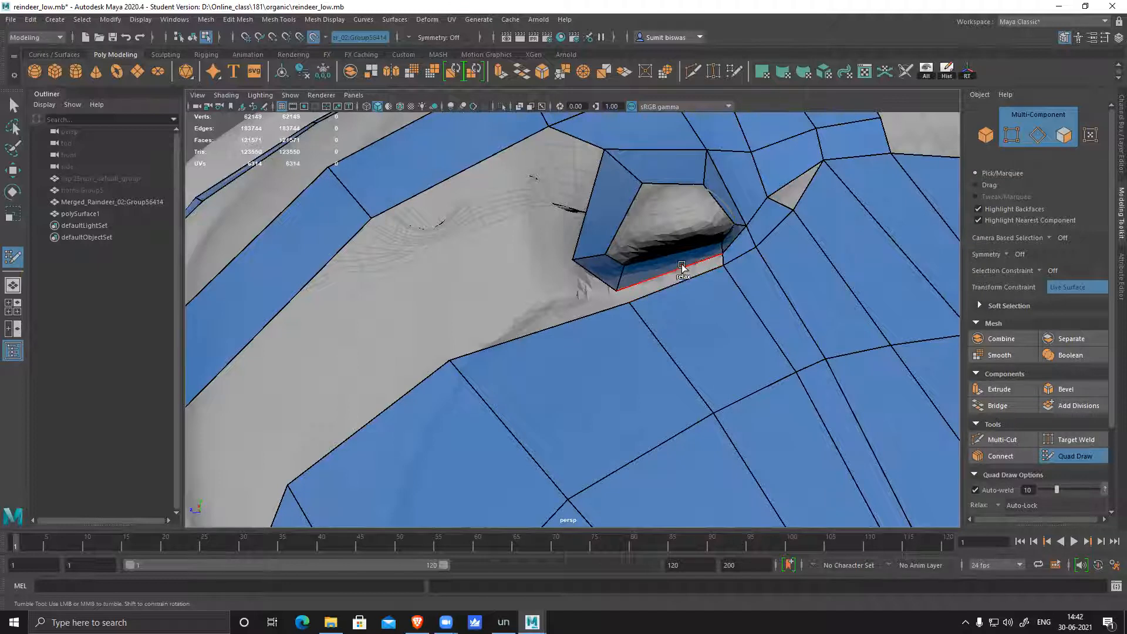
alt+drag(730, 284, 591, 252)
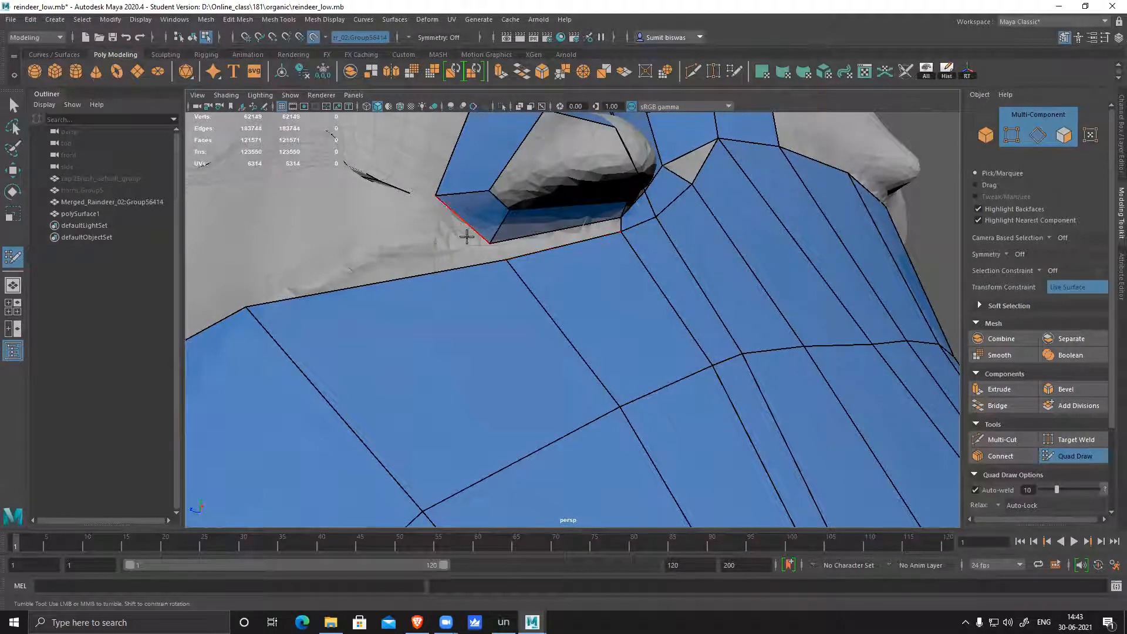
alt+right_drag(461, 204, 438, 277)
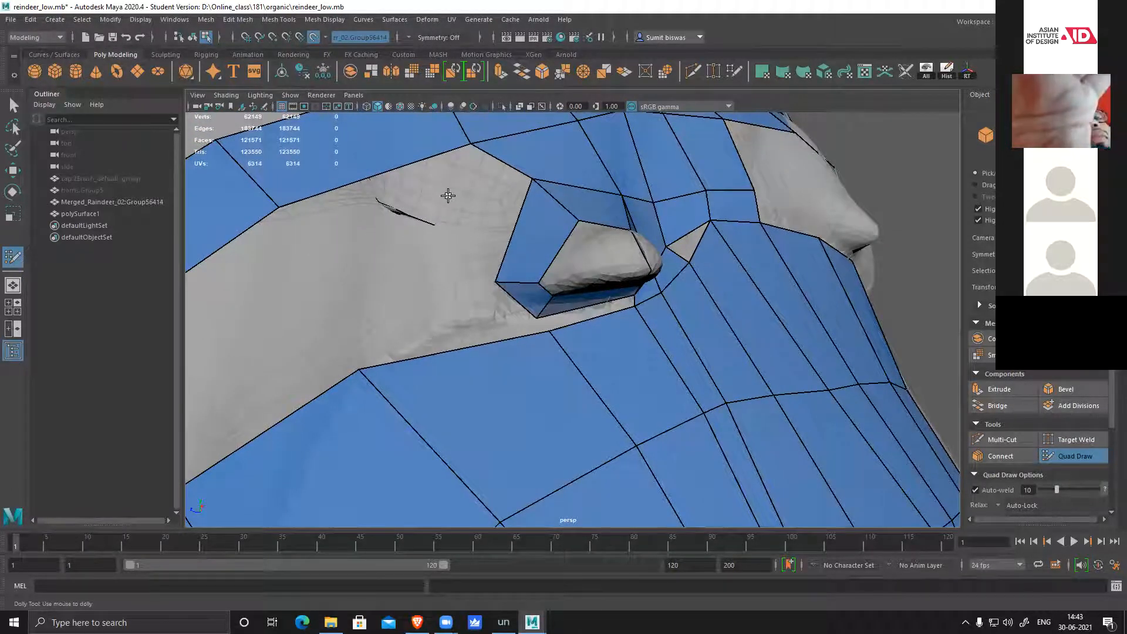
shift+click(499, 235)
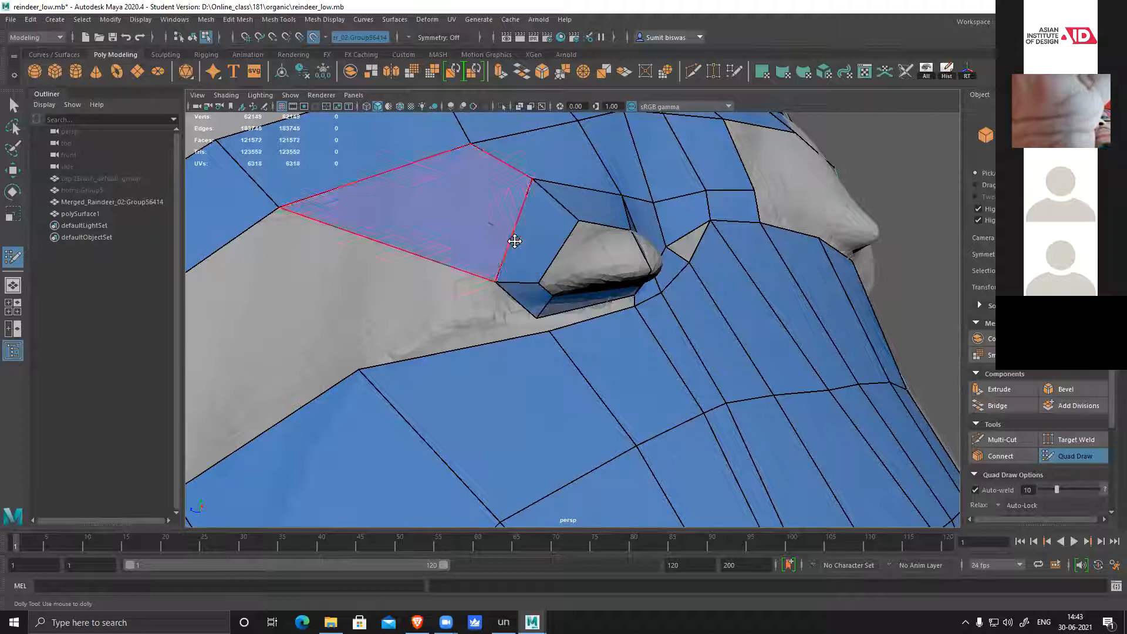
mouse_move(514, 269)
alt+mouse_down()
mouse_move(448, 267)
mouse_move(507, 275)
mouse_move(490, 297)
mouse_move(534, 277)
mouse_move(494, 266)
mouse_move(505, 306)
alt+mouse_up()
alt+right_drag(505, 306, 515, 275)
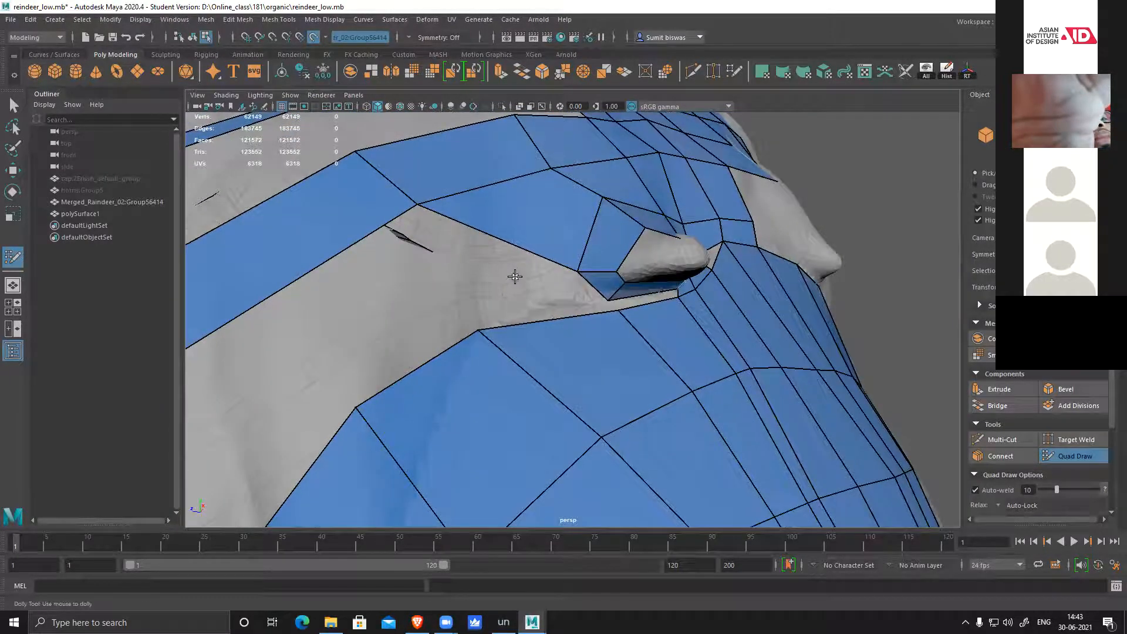
shift+click(519, 277)
alt+drag(604, 335, 559, 309)
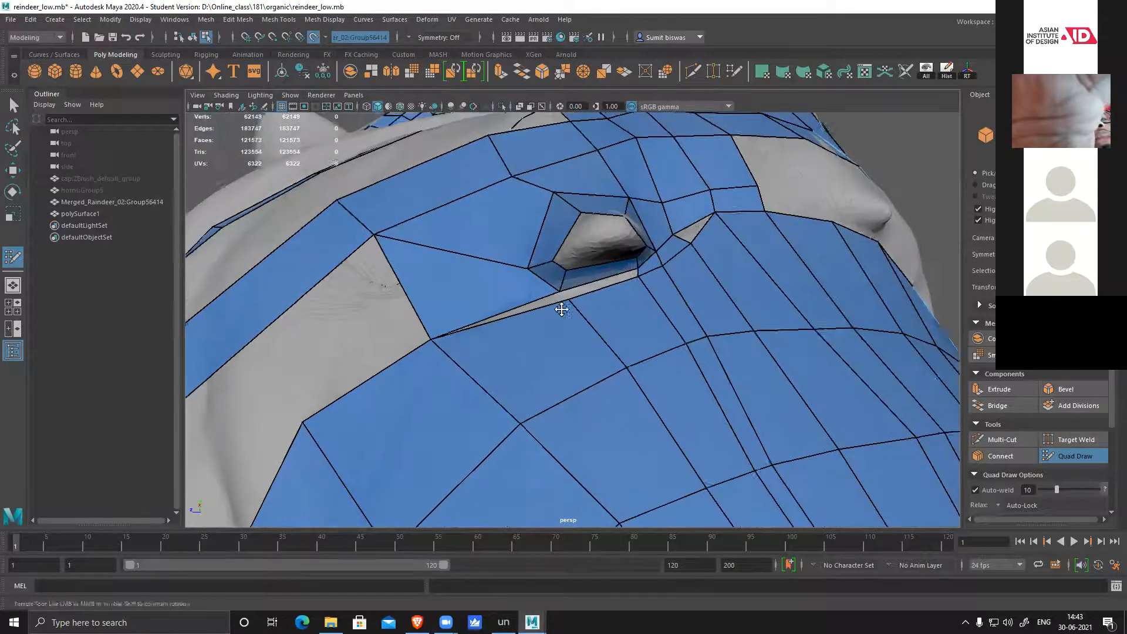
- Fill the narrow gap between the tuft ring's lower edge and the side patch with a quad
alt+right_drag(559, 310, 625, 330)
alt+middle_drag(625, 329, 599, 346)
alt+right_drag(600, 347, 614, 348)
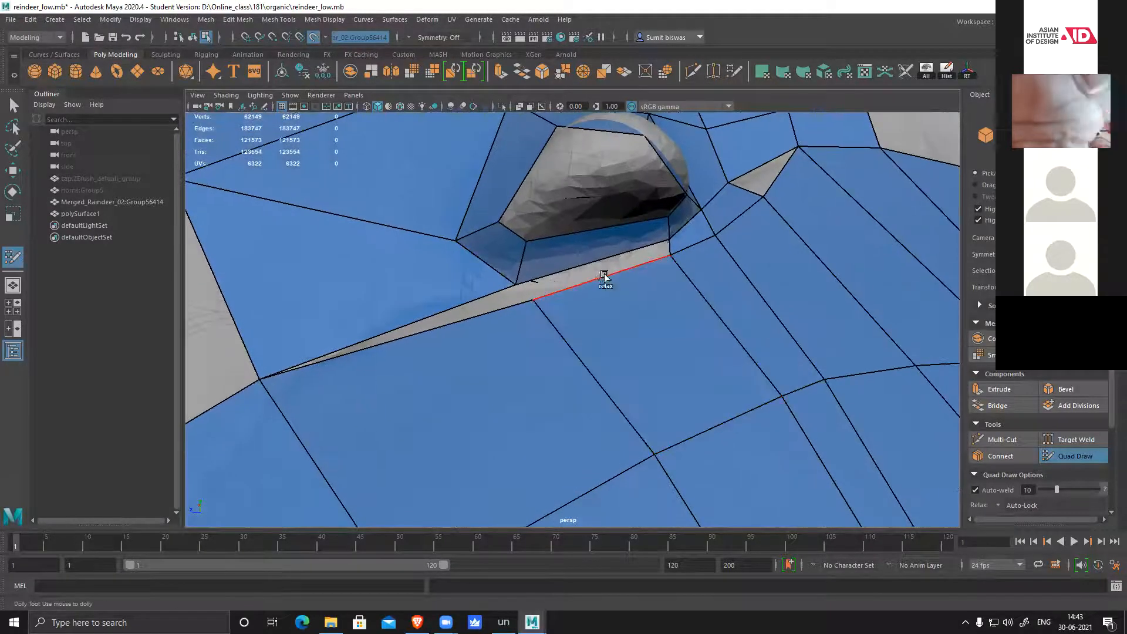
key(shift)
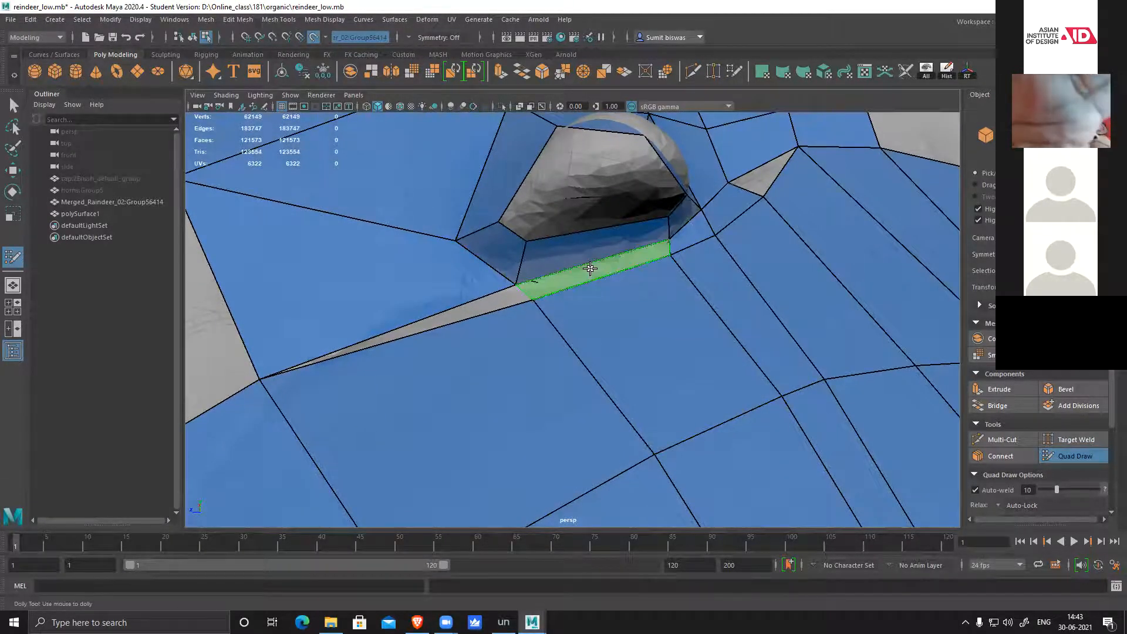
shift+click(591, 268)
- Slide the body band's lower vertex toward the tuft and fill a quad from the band to the side patch
alt+drag(582, 351, 646, 310)
scroll(646, 309, down, 3)
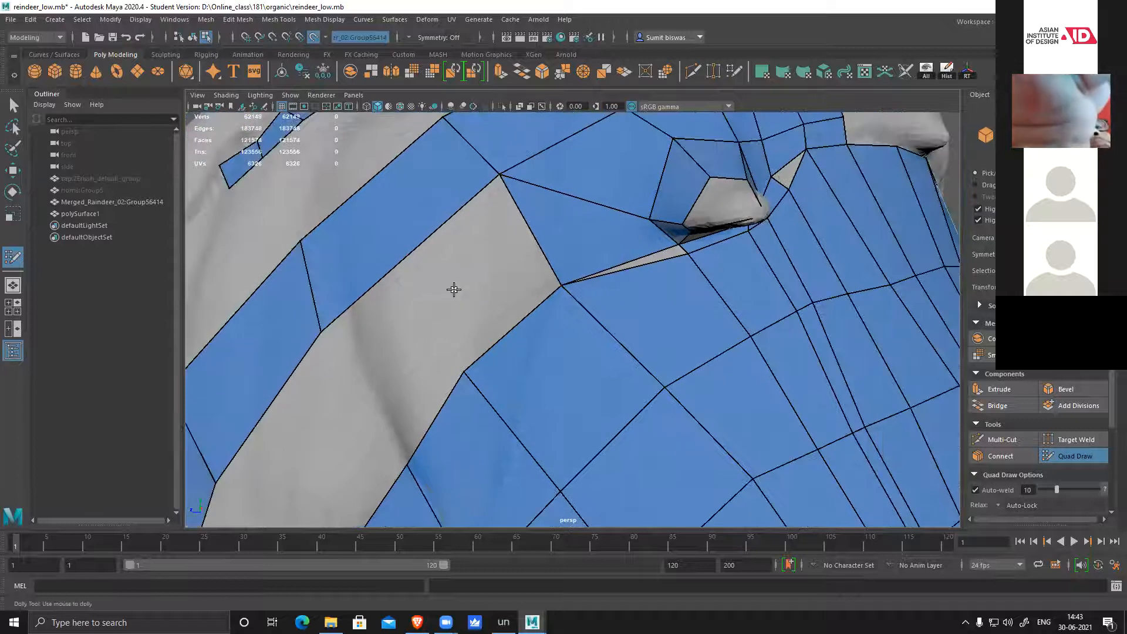
drag(322, 333, 368, 298)
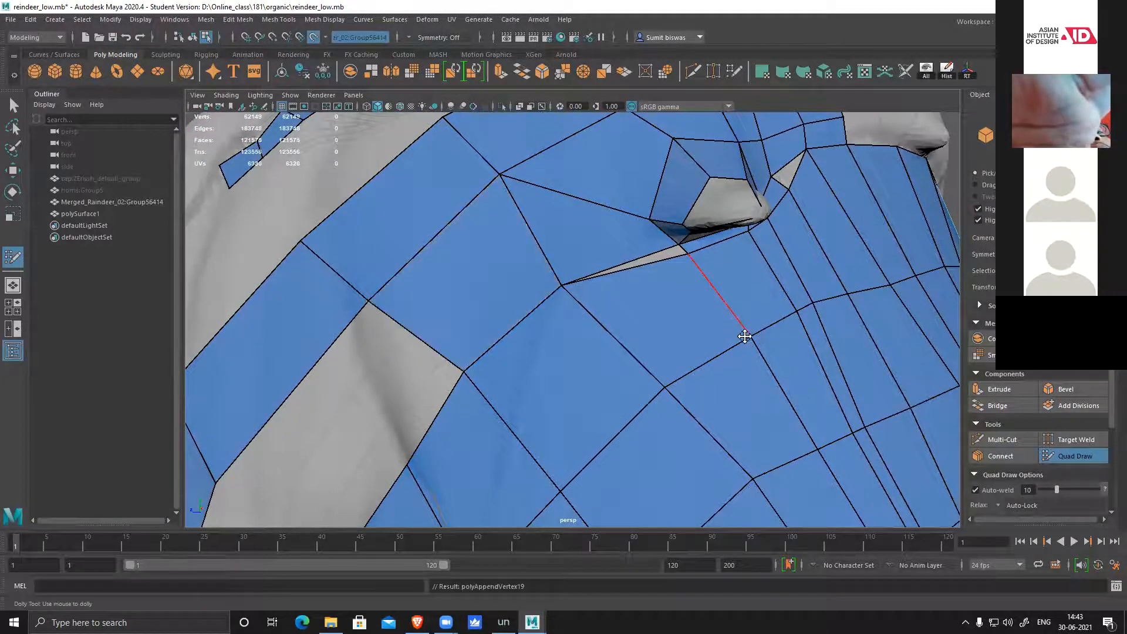
- Pull the side patch's border vertex beside the remaining gap inward, away from the fur fold
alt+right_drag(745, 334, 626, 275)
alt+middle_drag(627, 274, 701, 206)
alt+middle_drag(538, 313, 570, 272)
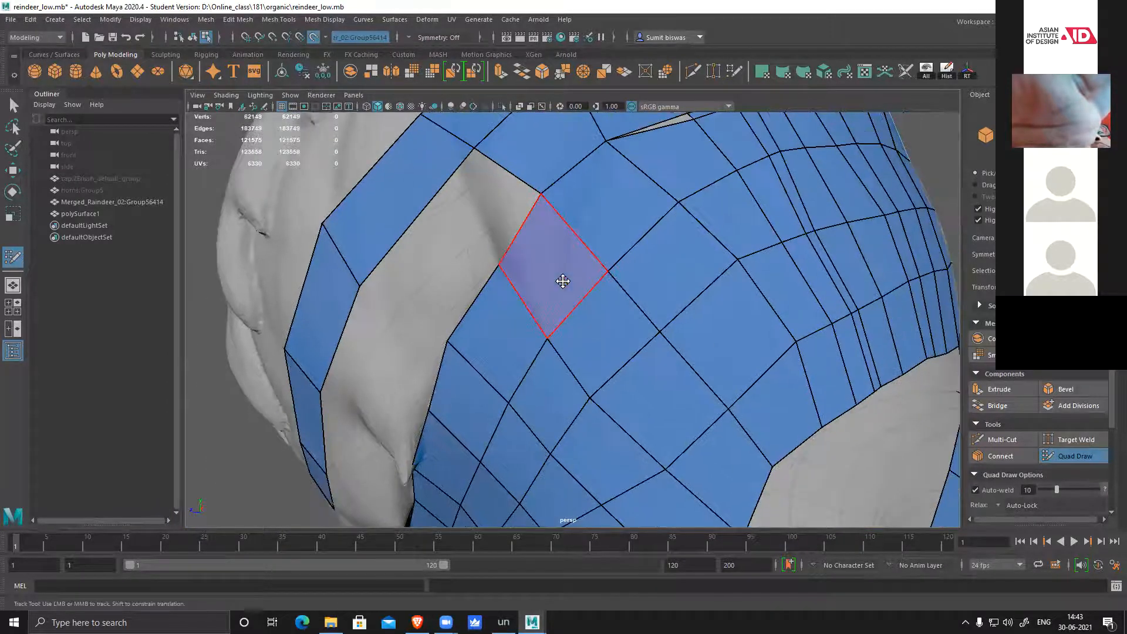
drag(543, 194, 579, 203)
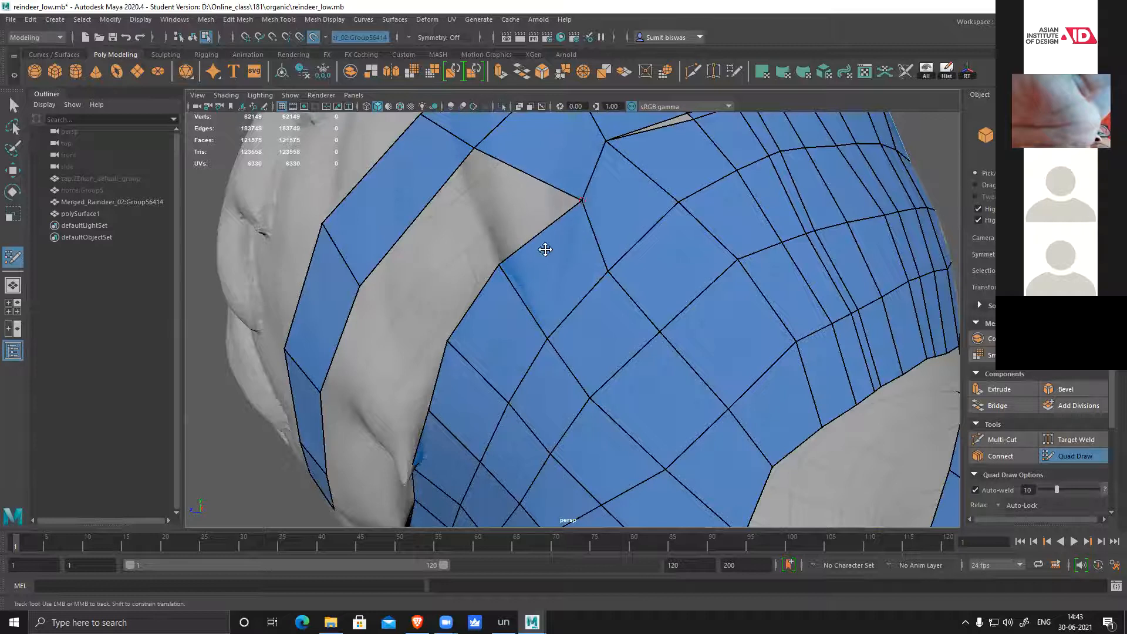
- Delete the two quads bridging the body band and the side patch above the fur fold
alt+middle_drag(538, 278, 548, 269)
alt+middle_drag(534, 225, 510, 276)
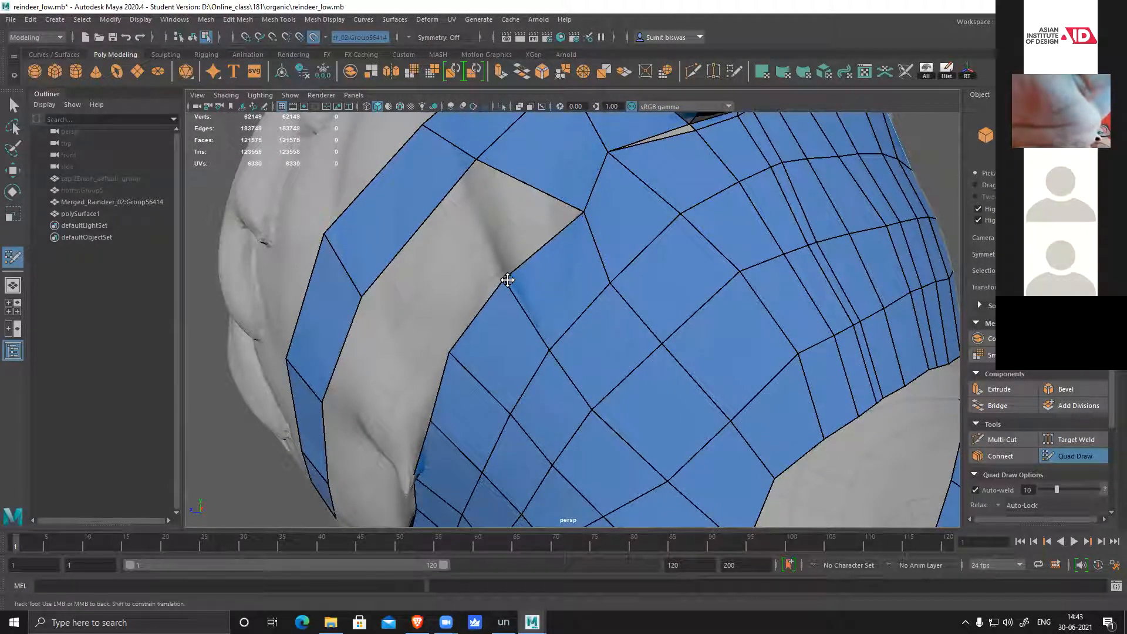
mouse_move(508, 284)
alt+mouse_down()
mouse_move(574, 297)
mouse_move(569, 266)
mouse_move(604, 267)
mouse_move(520, 274)
alt+mouse_up()
alt+middle_drag(538, 252, 550, 304)
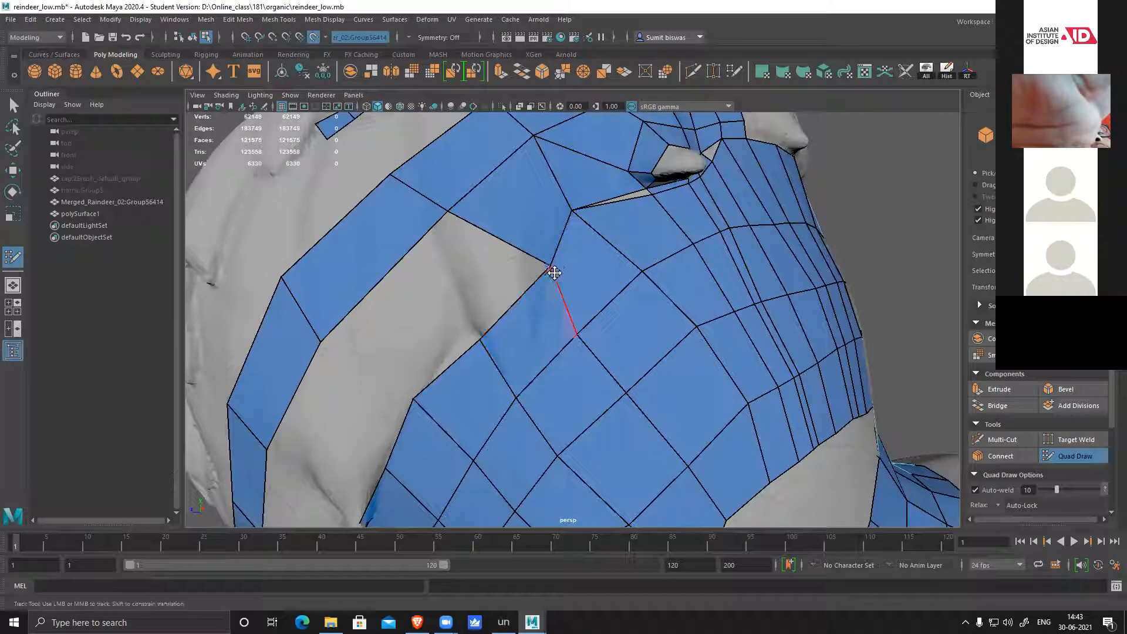
ctrl+shift+click(529, 226)
ctrl+shift+click(572, 191)
- Place four points over the upper part of the fur fold and fill them with a quad
alt+middle_drag(486, 244, 469, 226)
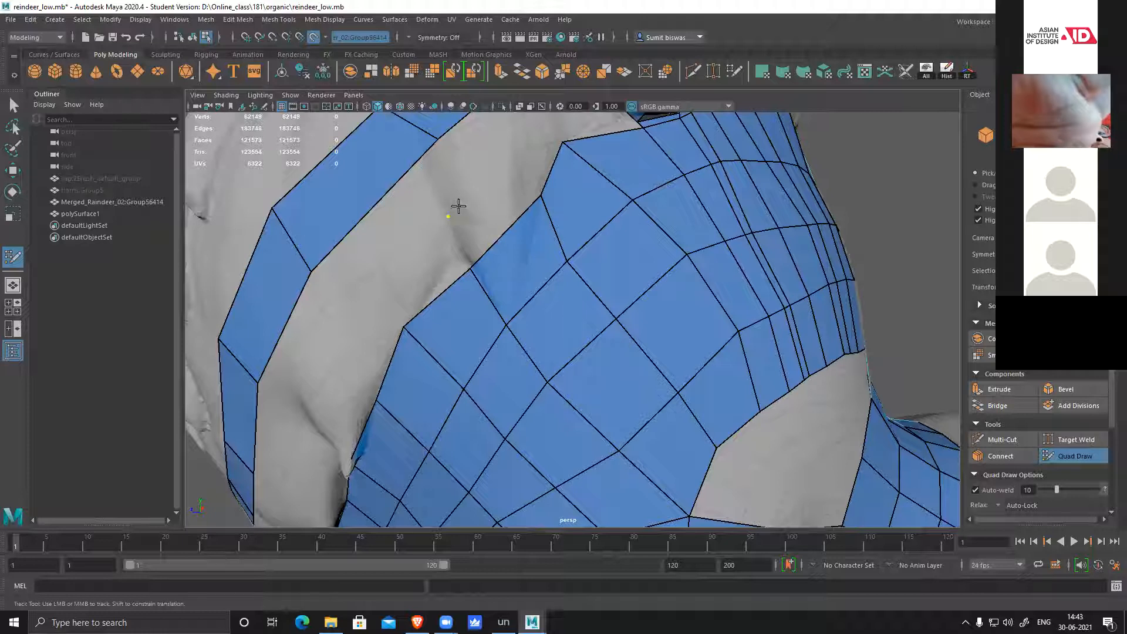
click(461, 247)
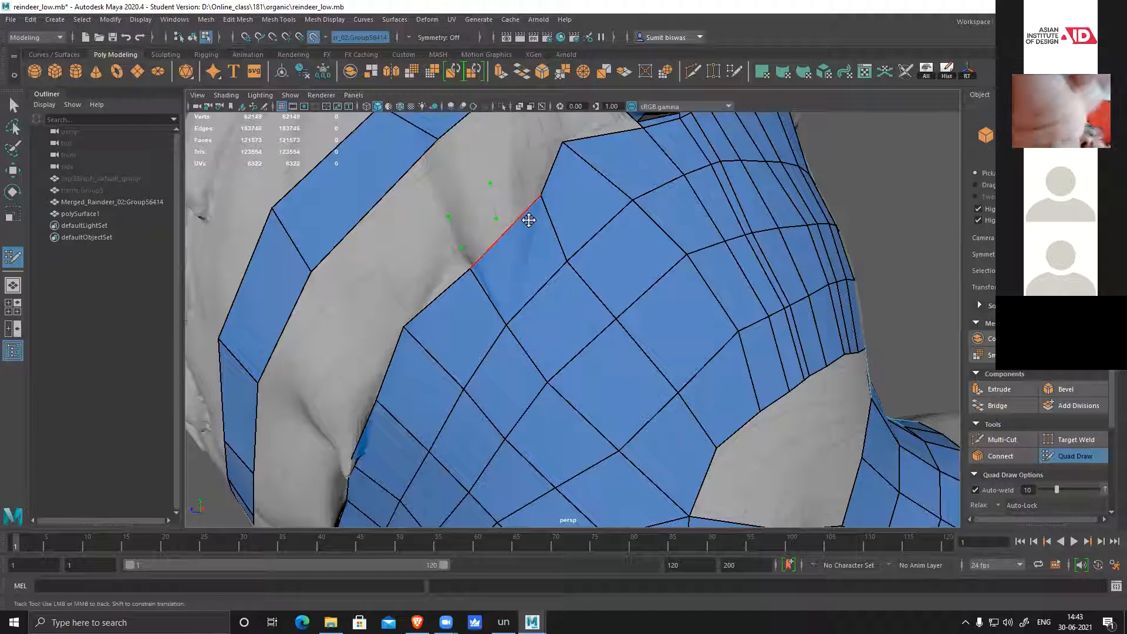
shift+click(475, 216)
- Move two side patch border vertices away from the fur fold and fill a quad joining the fold's new quad to the patch
alt+drag(529, 226, 526, 247)
alt+right_drag(526, 246, 548, 254)
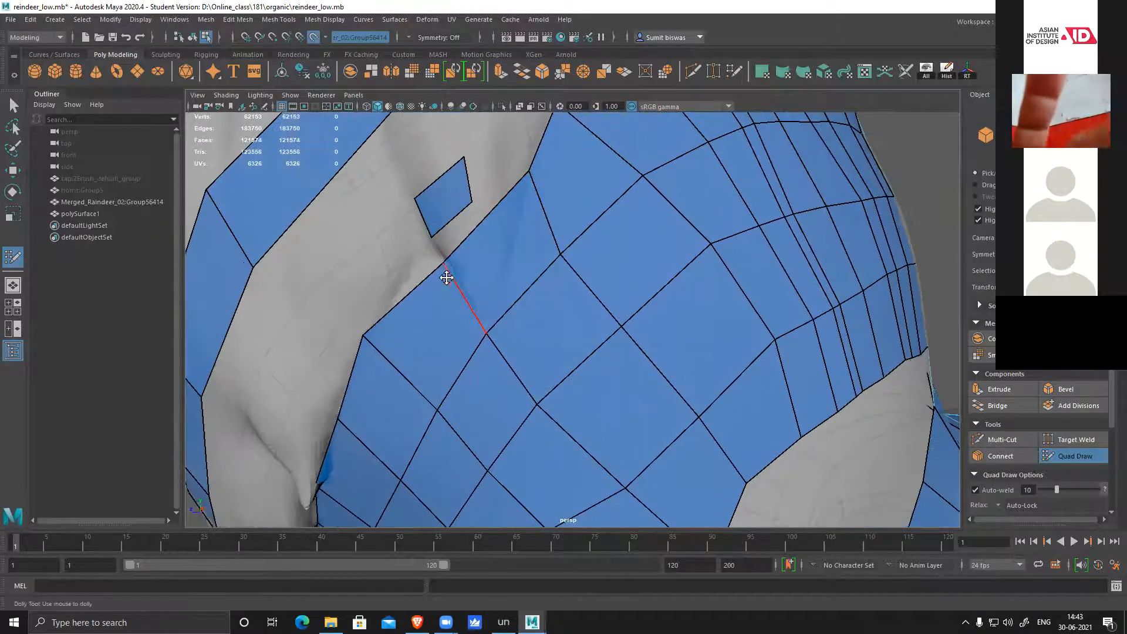
drag(443, 259, 460, 293)
drag(528, 168, 531, 187)
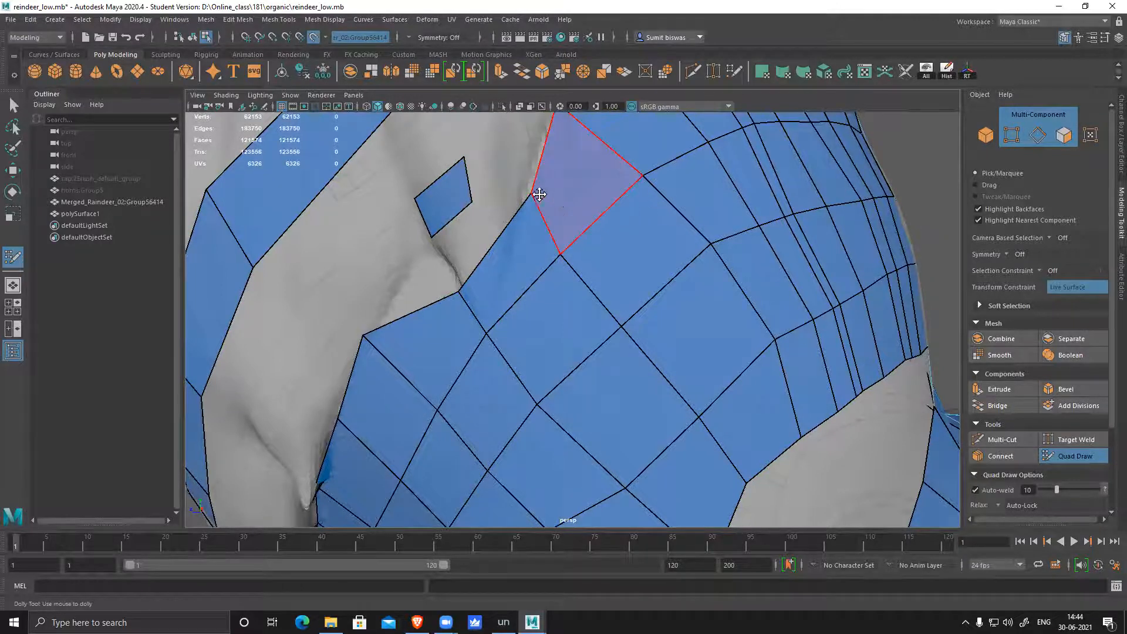
shift+click(511, 187)
drag(531, 194, 525, 194)
- Reposition the side patch vertices around the fur fold to open space beside its pointed end
alt+middle_drag(553, 175, 552, 197)
mouse_move(552, 197)
alt+mouse_down()
mouse_move(572, 216)
mouse_move(623, 215)
mouse_move(558, 197)
alt+mouse_up()
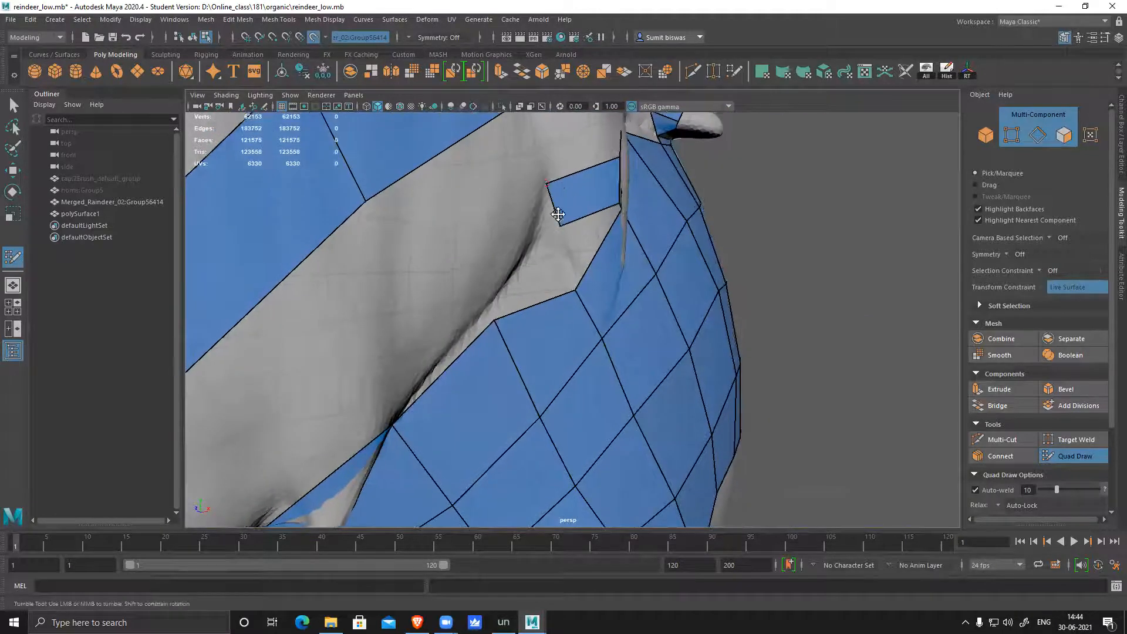
alt+drag(574, 264, 558, 182)
alt+drag(659, 284, 586, 294)
drag(512, 334, 529, 357)
drag(583, 256, 624, 287)
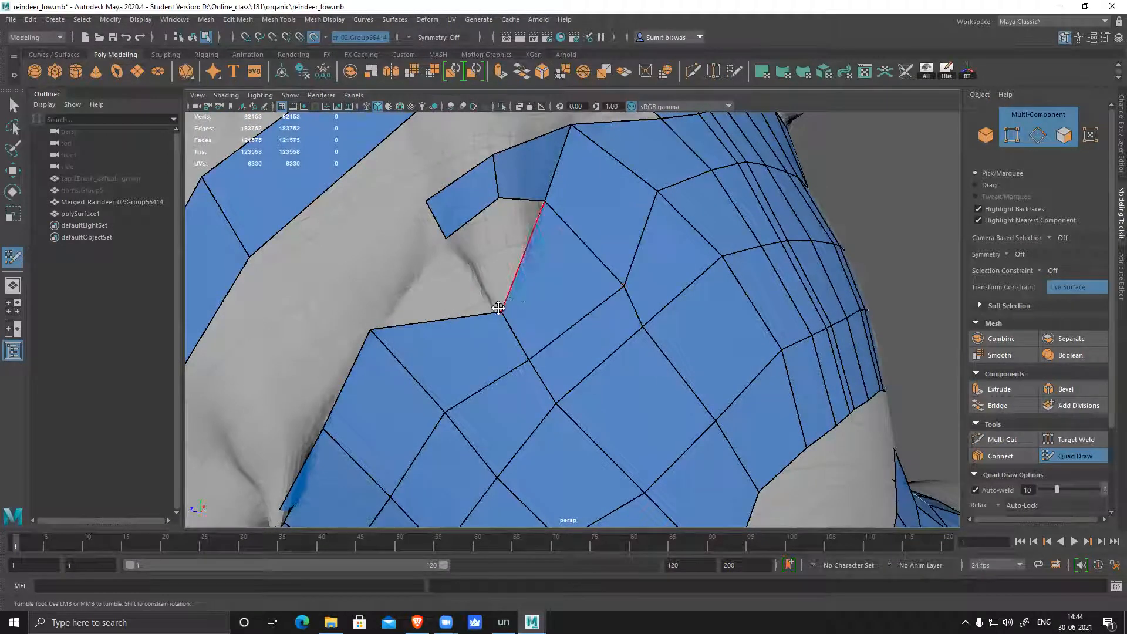
drag(502, 312, 527, 324)
- Extend the fur fold strip by a second row of two quads, inserting an edge loop in the side patch to meet it
alt+right_drag(536, 213, 516, 236)
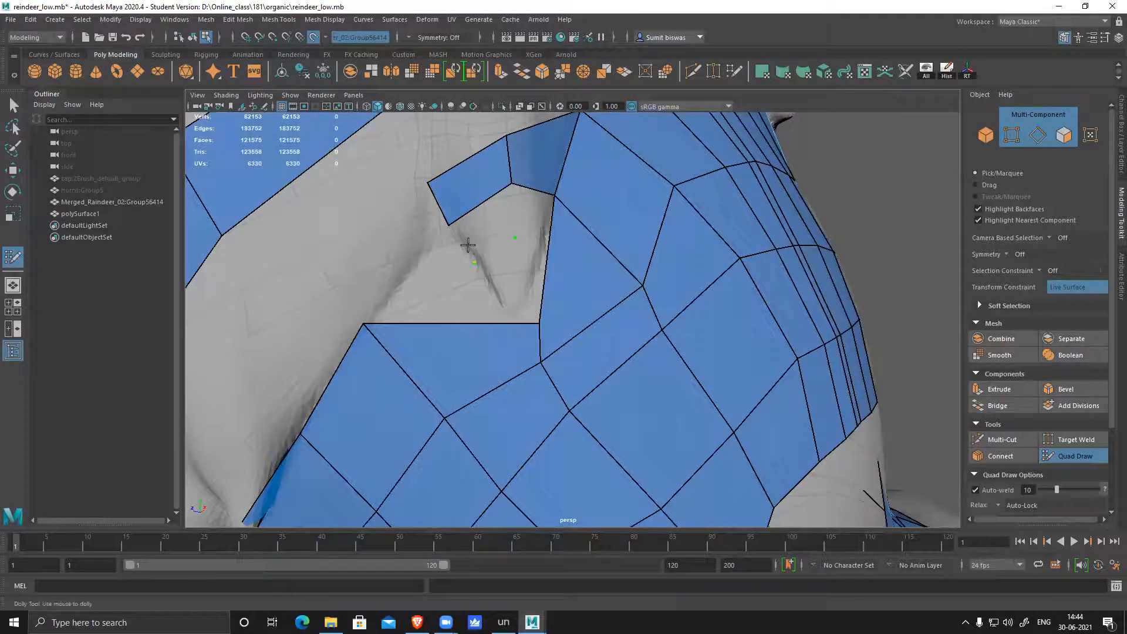
shift+click(488, 225)
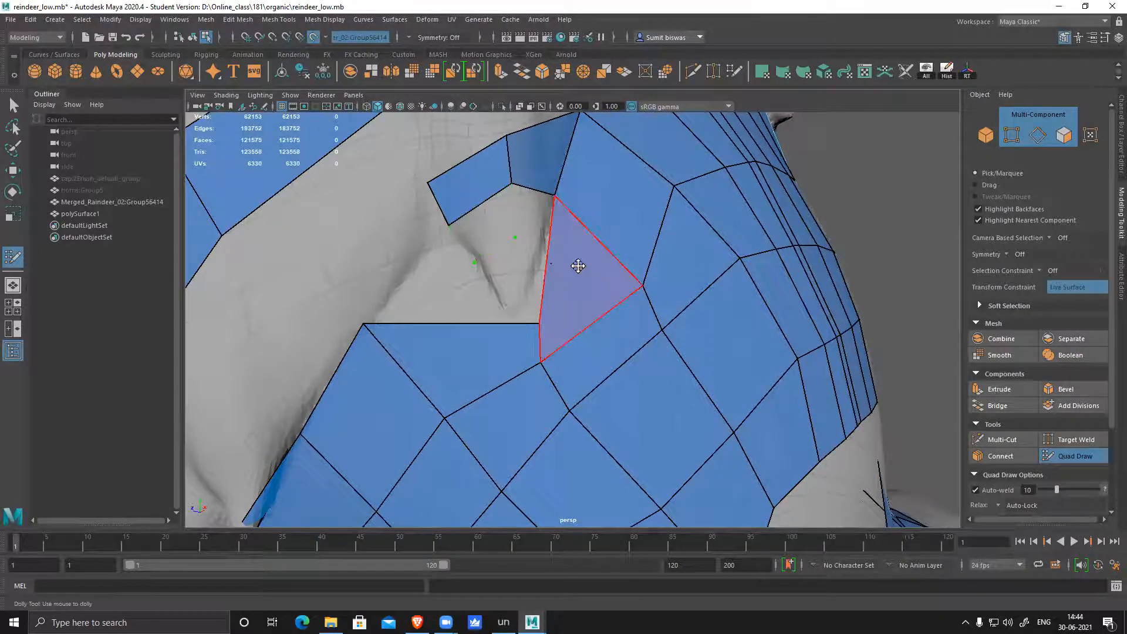
ctrl+click(550, 254)
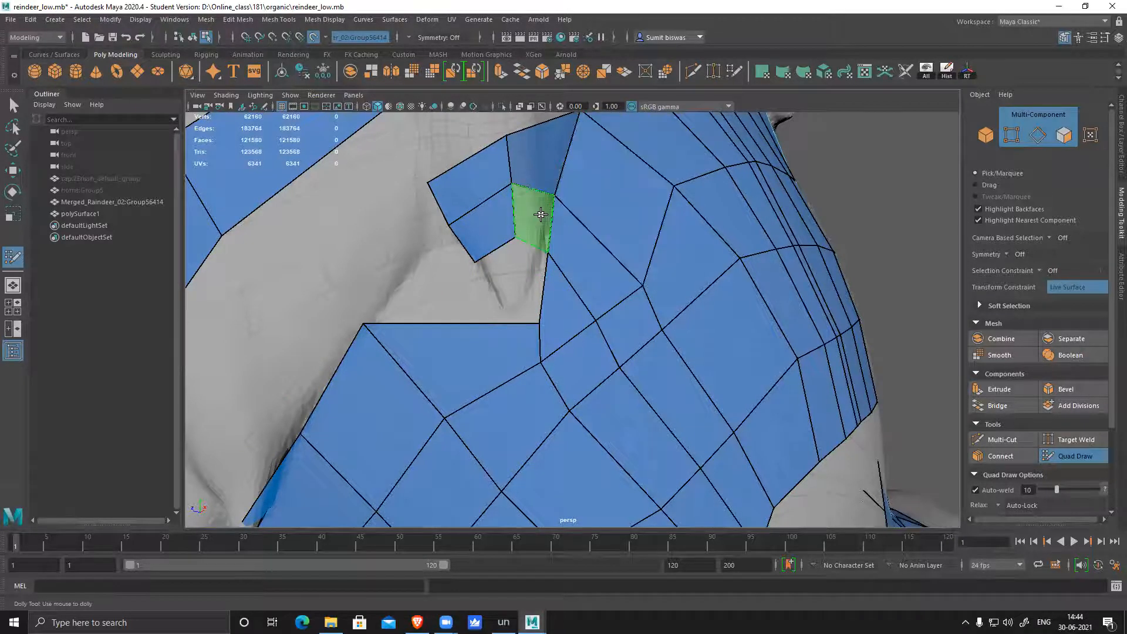
shift+click(534, 222)
- Add a third row of two quads down to the fur fold's tip and move the shared patch vertex closer to the tip
alt+middle_drag(523, 278, 540, 258)
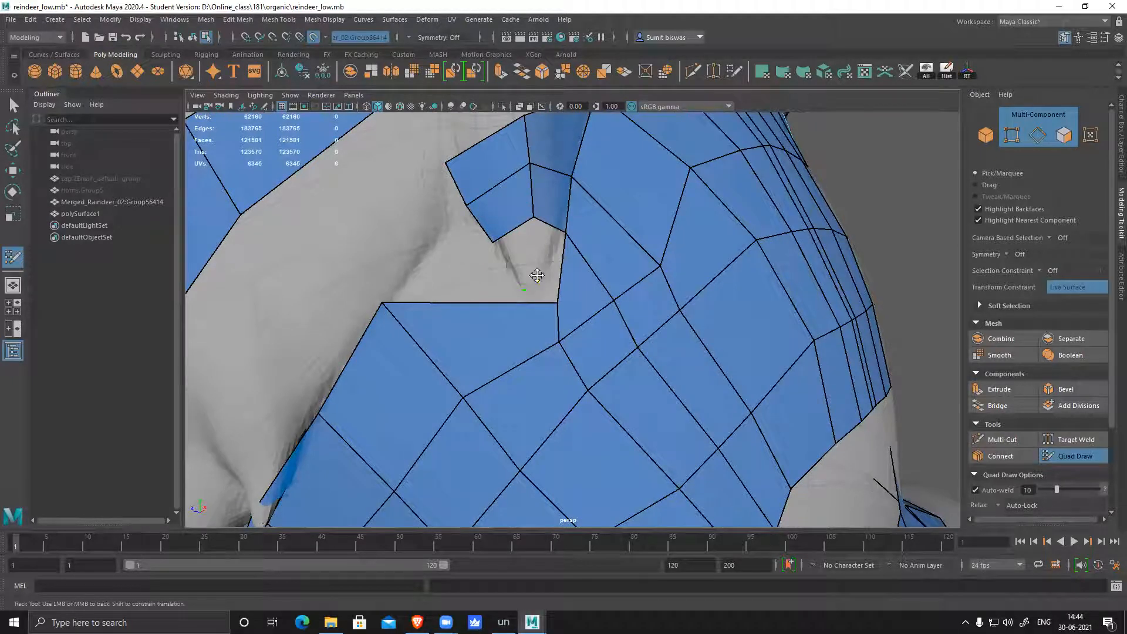
shift+click(531, 266)
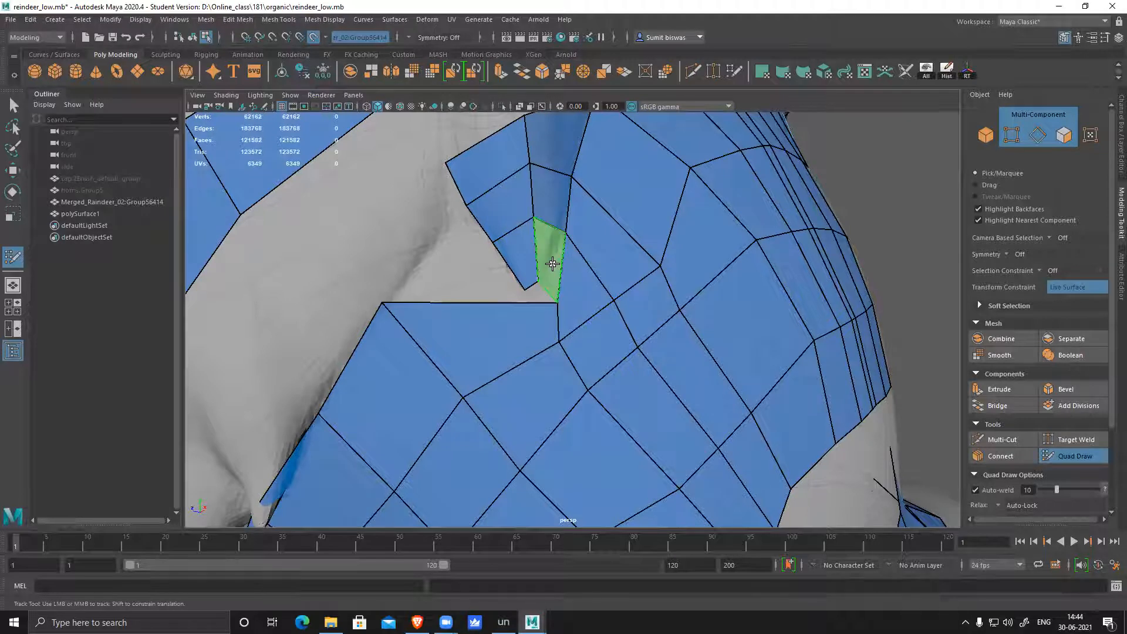
shift+click(560, 305)
drag(560, 304, 550, 295)
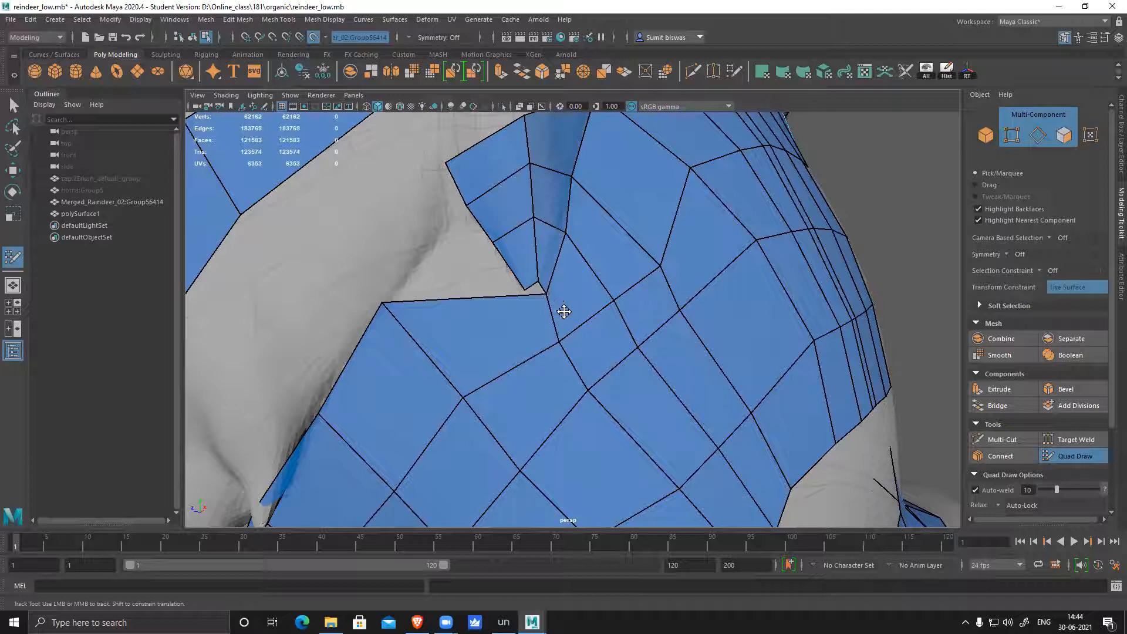
- Delete the side patch quads around the fur fold's tip and the edge loop crossing the fold strip
ctrl+shift+click(576, 299)
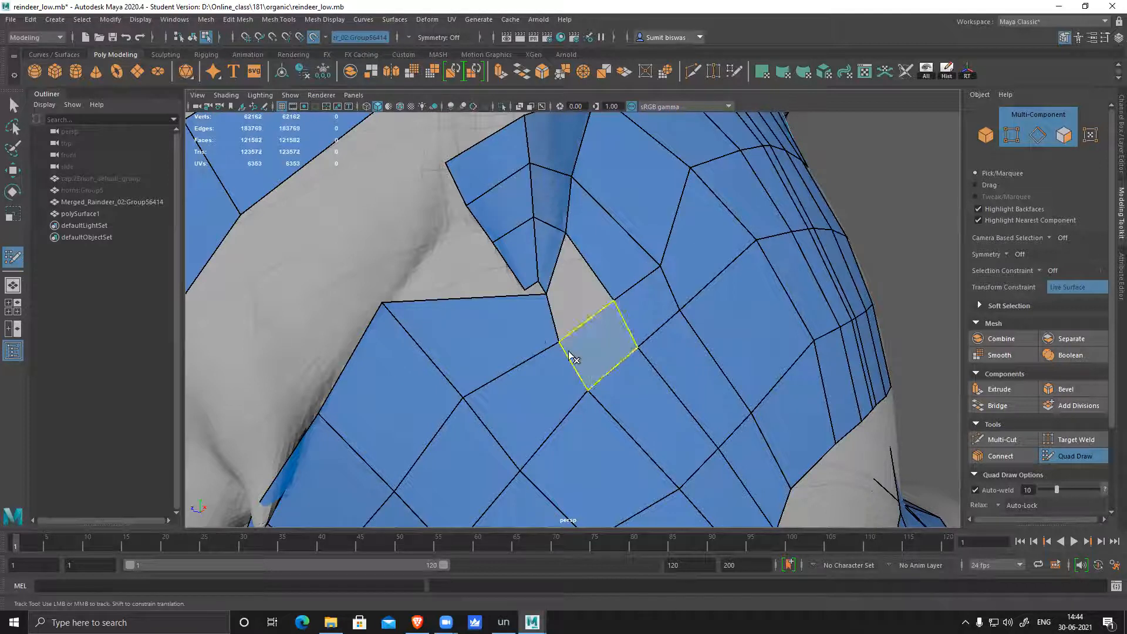
ctrl+shift+click(529, 333)
alt+drag(584, 305, 604, 281)
alt+middle_drag(604, 281, 589, 325)
alt+drag(565, 320, 538, 298)
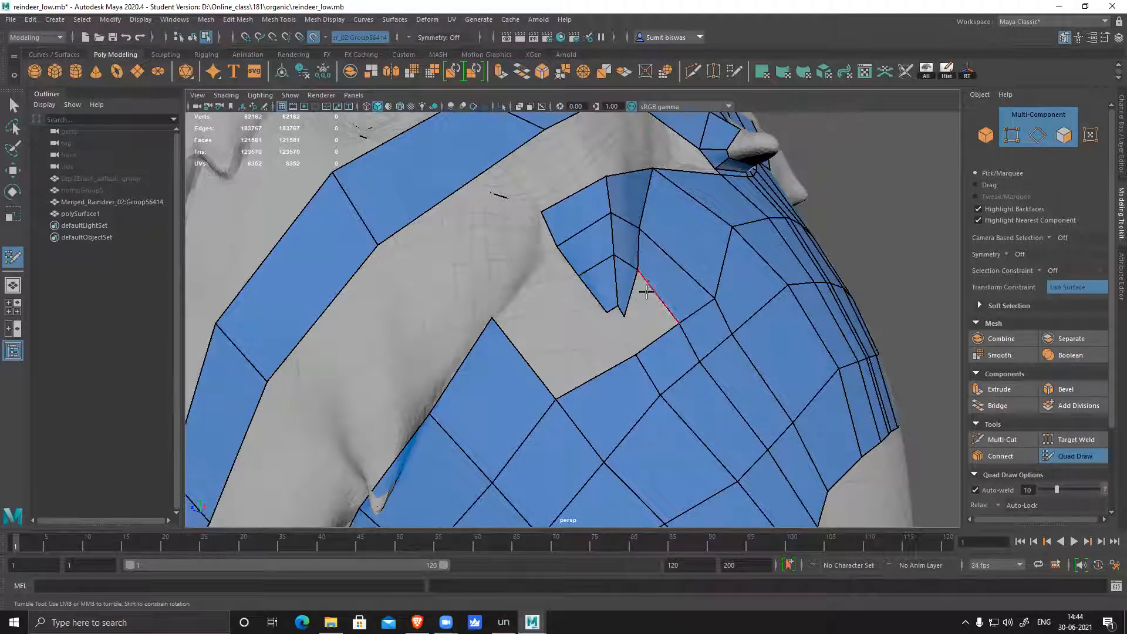
ctrl+shift+click(602, 268)
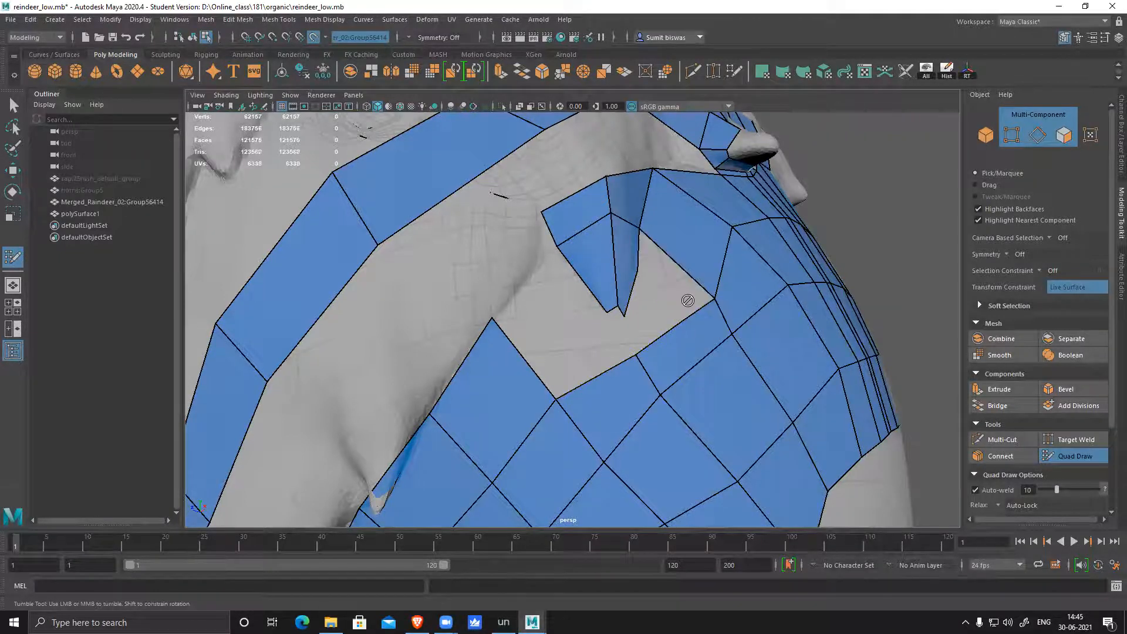
- Replace the fold strip's rear lower quad with a new quad ending at the fold's tip, detached from the side patch
ctrl+shift+click(628, 266)
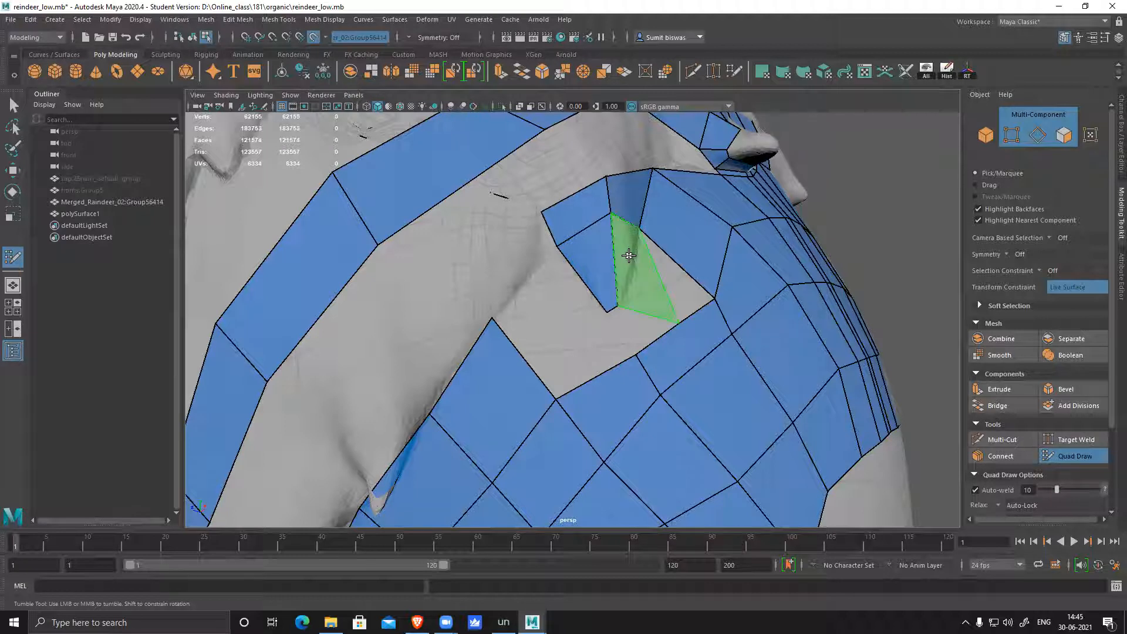
alt+drag(652, 303, 639, 295)
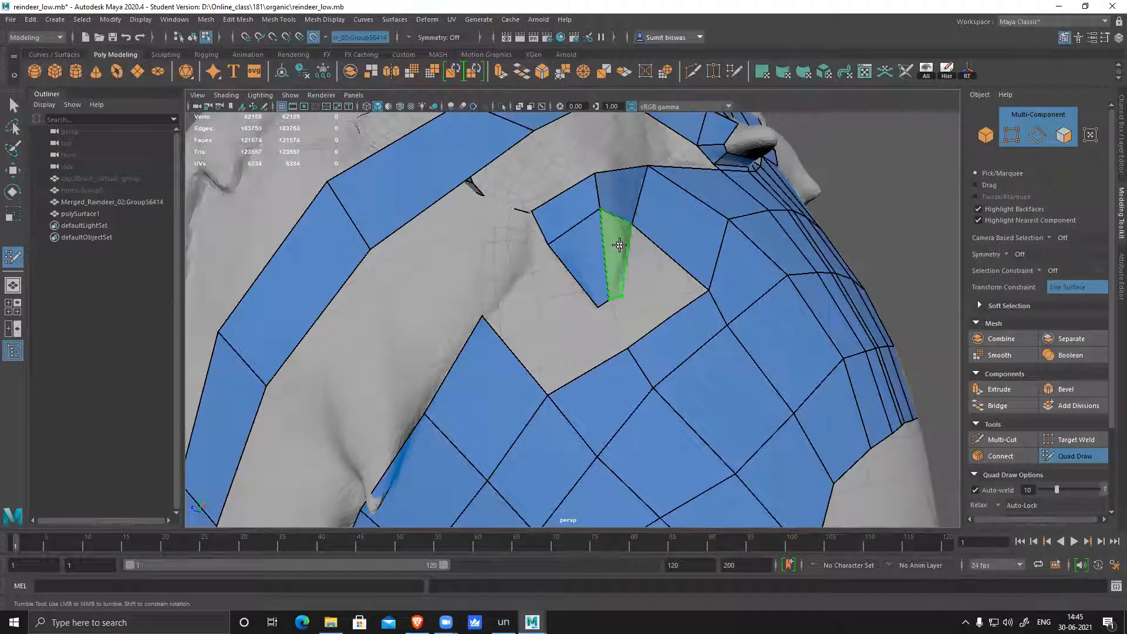
shift+click(710, 284)
alt+drag(707, 284, 635, 293)
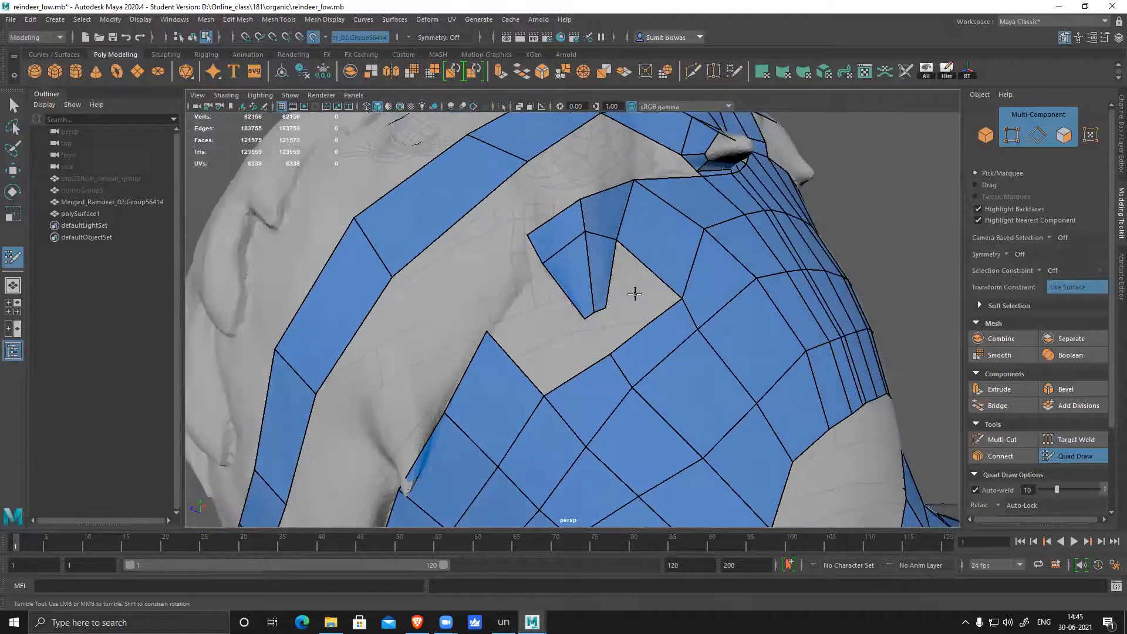
- Fill two quads joining the rear side and tip of the fur fold strip to the side patch
shift+click(638, 292)
mouse_move(664, 340)
alt+mouse_down()
mouse_move(696, 321)
mouse_move(646, 327)
mouse_move(637, 297)
alt+mouse_up()
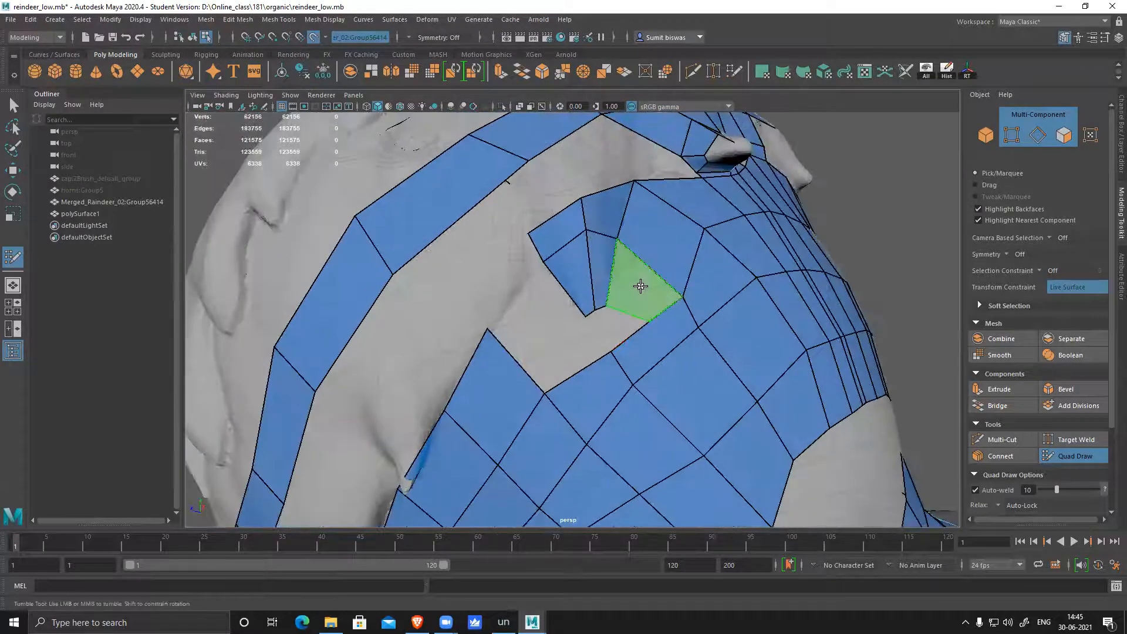
shift+click(737, 344)
mouse_move(666, 360)
alt+mouse_down()
mouse_move(659, 350)
mouse_move(672, 365)
alt+mouse_up()
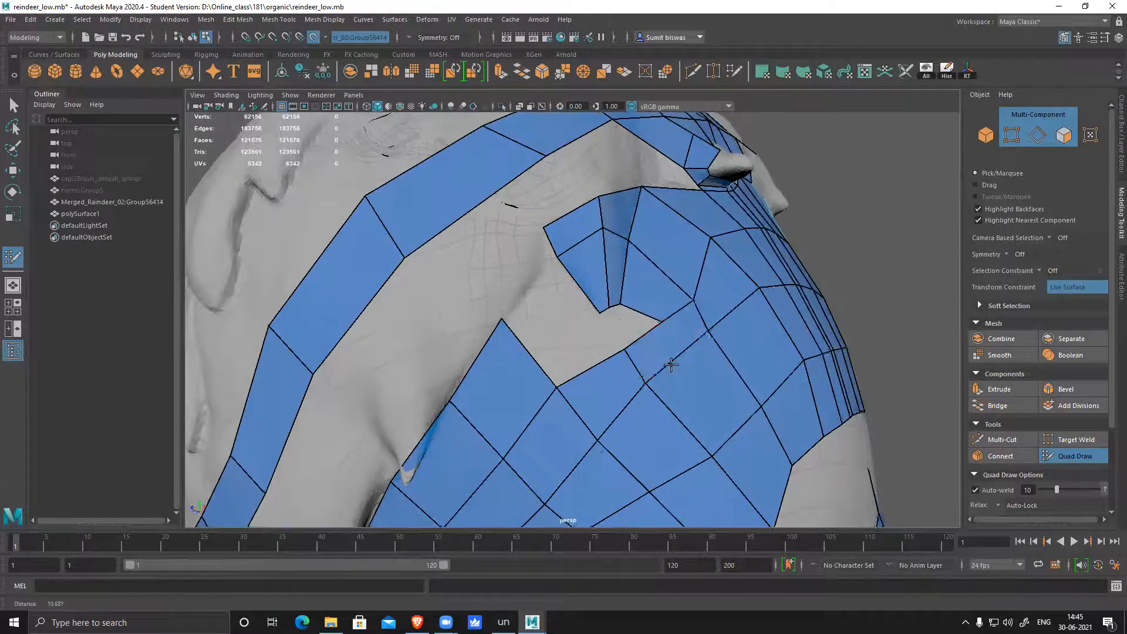
alt+right_drag(672, 365, 653, 327)
key(shift)
shift+click(735, 346)
mouse_move(680, 372)
alt+mouse_down()
mouse_move(574, 392)
mouse_move(650, 402)
mouse_move(679, 377)
mouse_move(569, 312)
alt+mouse_up()
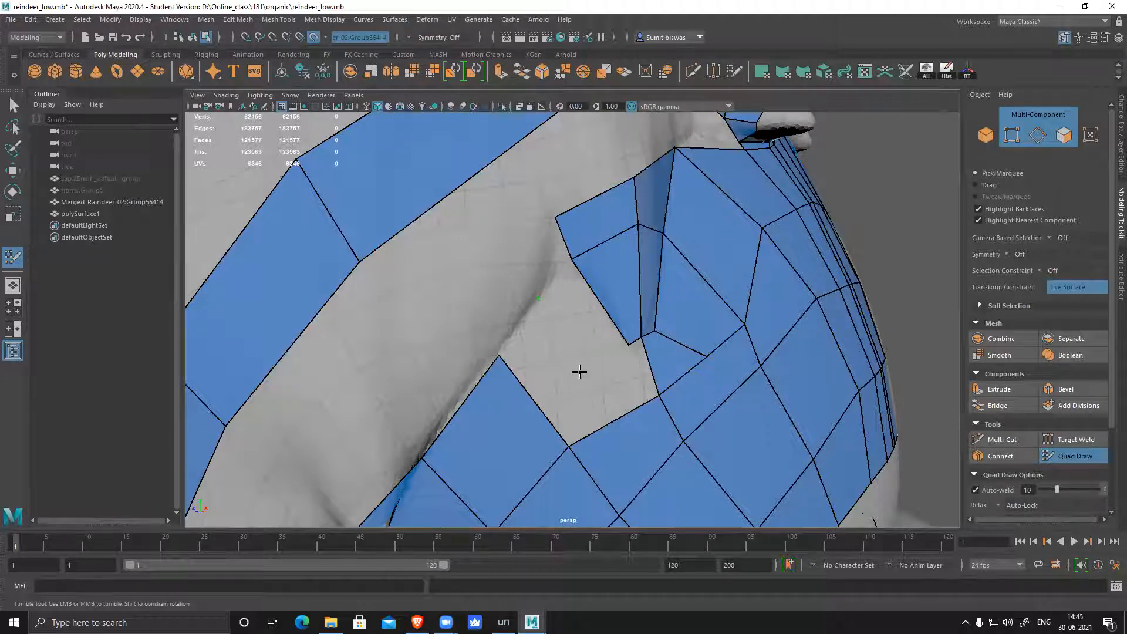
- Close the gap in front of the fold's tip with two quads, welding the new vertices to the side patch
shift+click(607, 320)
drag(540, 301, 499, 356)
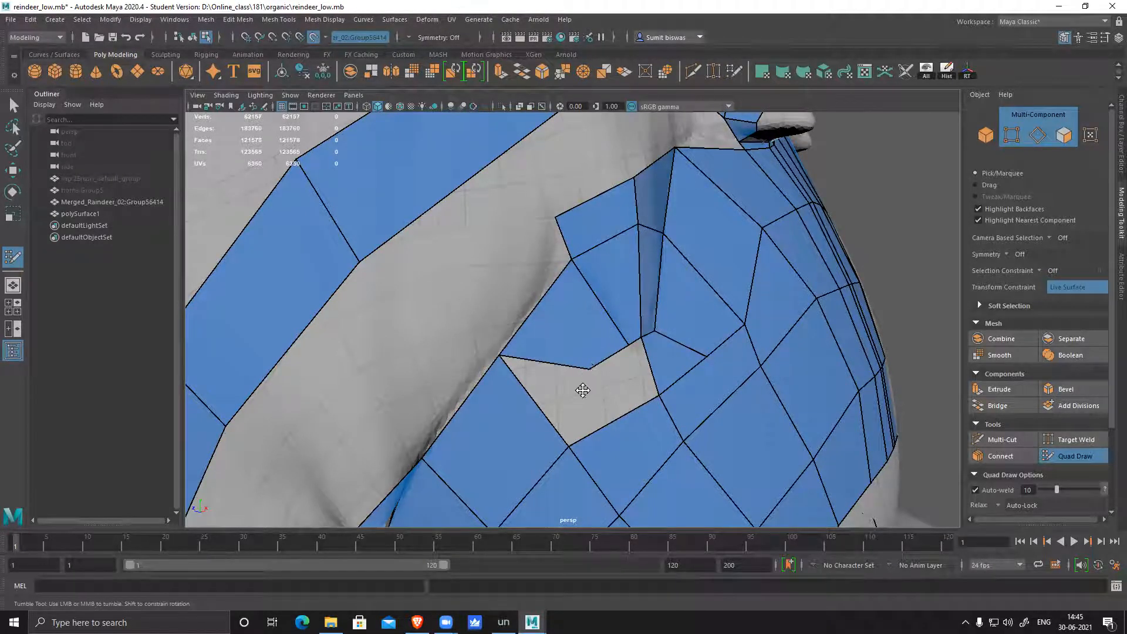
drag(590, 369, 572, 447)
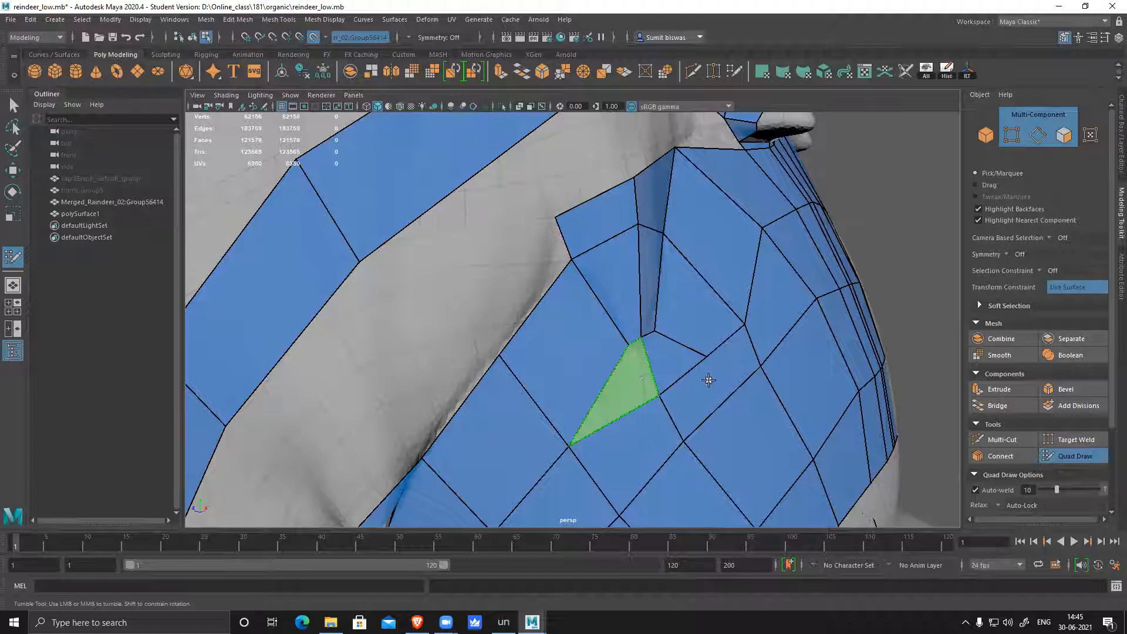
shift+click(637, 381)
mouse_move(599, 338)
alt+mouse_down()
mouse_move(611, 338)
mouse_move(588, 284)
mouse_move(560, 265)
alt+mouse_up()
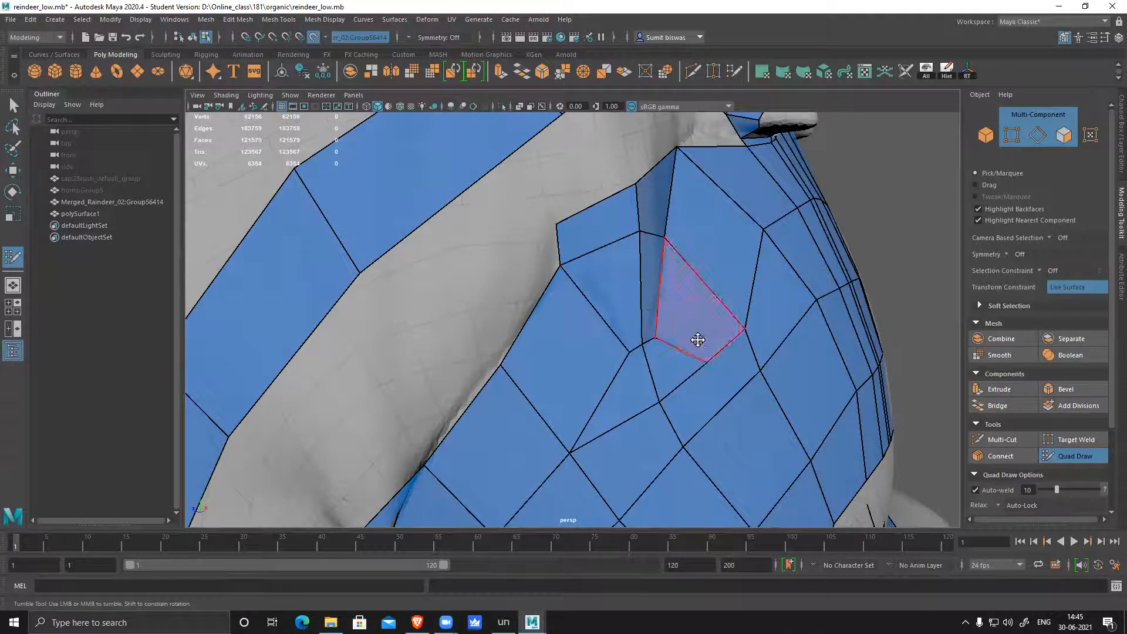
- Extend the tuft ring with two quads running toward the tip of the protruding fur tuft
alt+drag(763, 345, 619, 264)
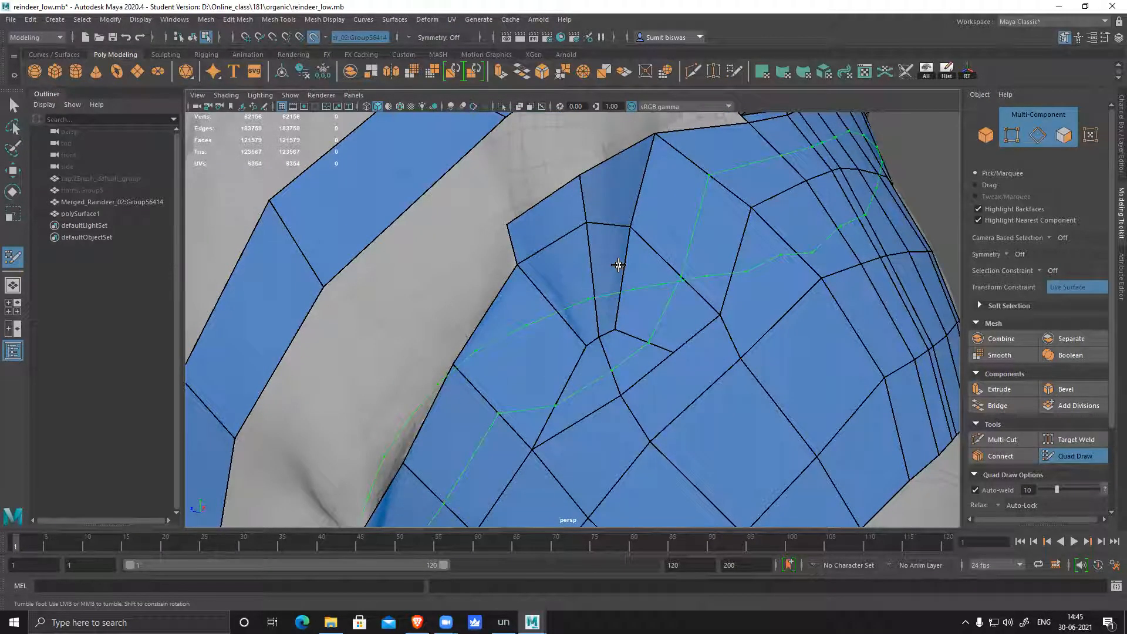
alt+drag(694, 284, 647, 406)
scroll(529, 281, down, 5)
alt+right_drag(646, 405, 683, 374)
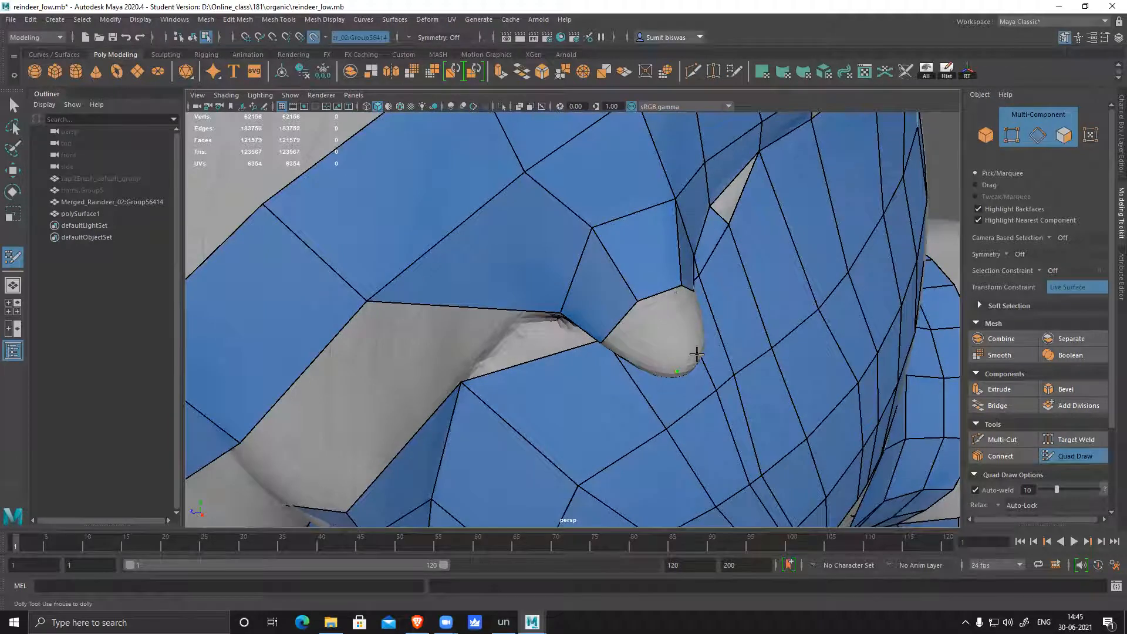
shift+click(682, 334)
alt+drag(734, 355, 739, 319)
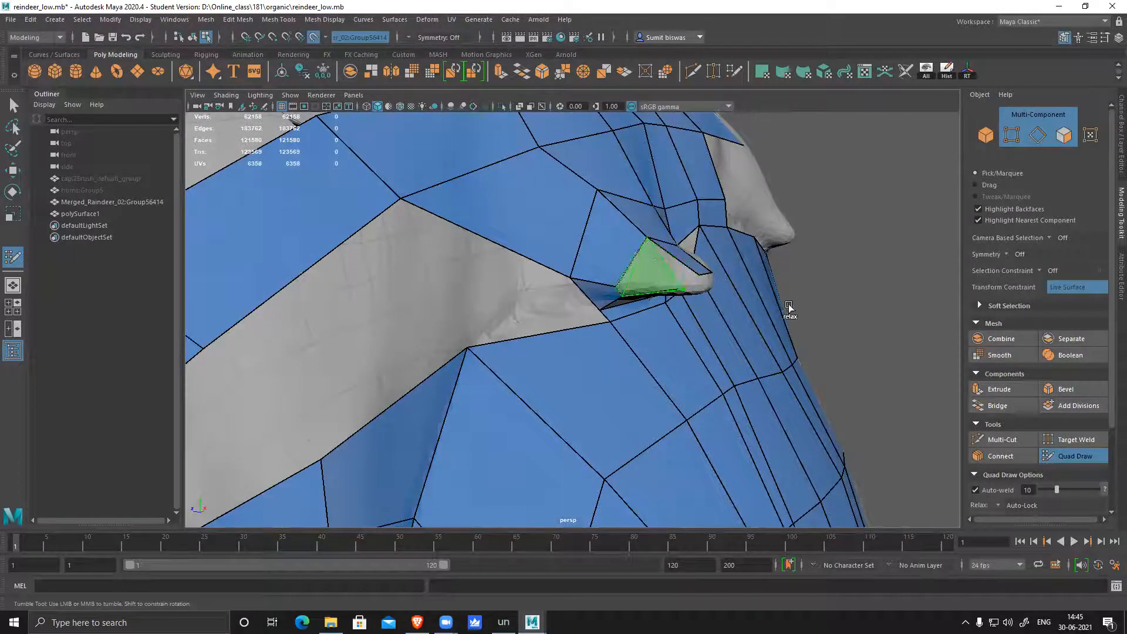
alt+drag(730, 302, 684, 278)
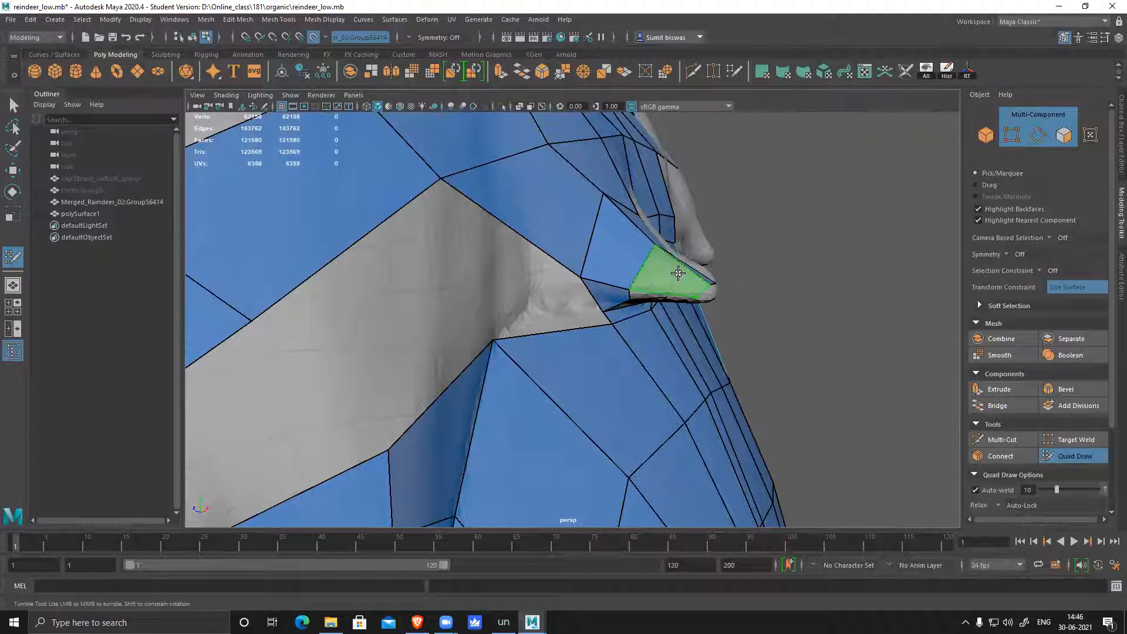
alt+drag(852, 329, 741, 315)
shift+click(742, 315)
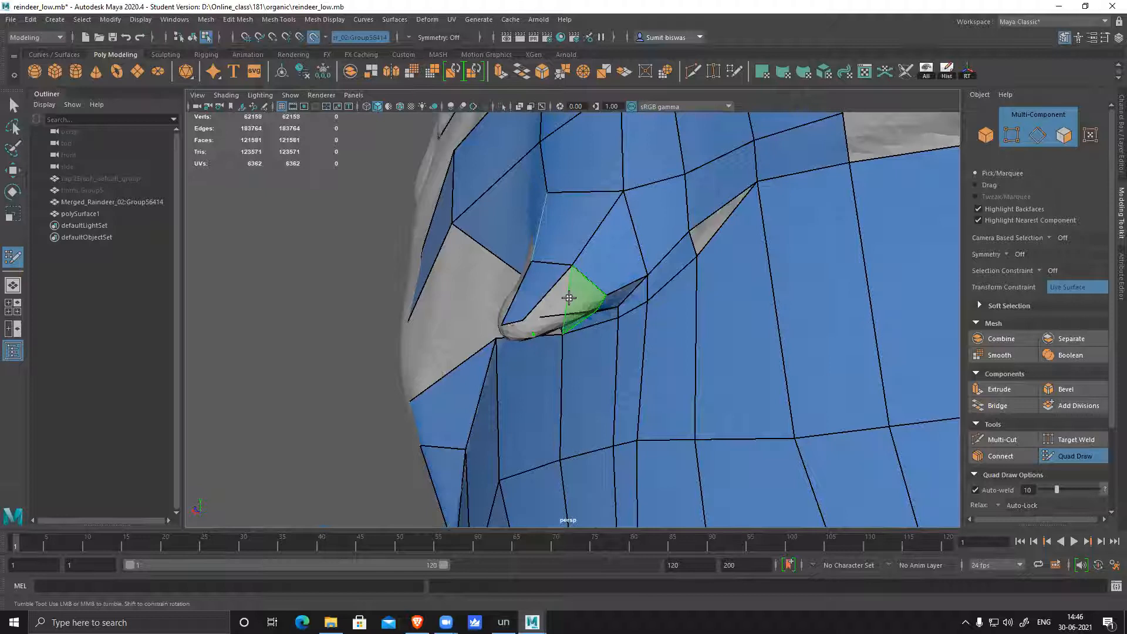
- Add two more quads along the sides of the fur tuft, continuing from the ring around its base
alt+drag(685, 347, 599, 307)
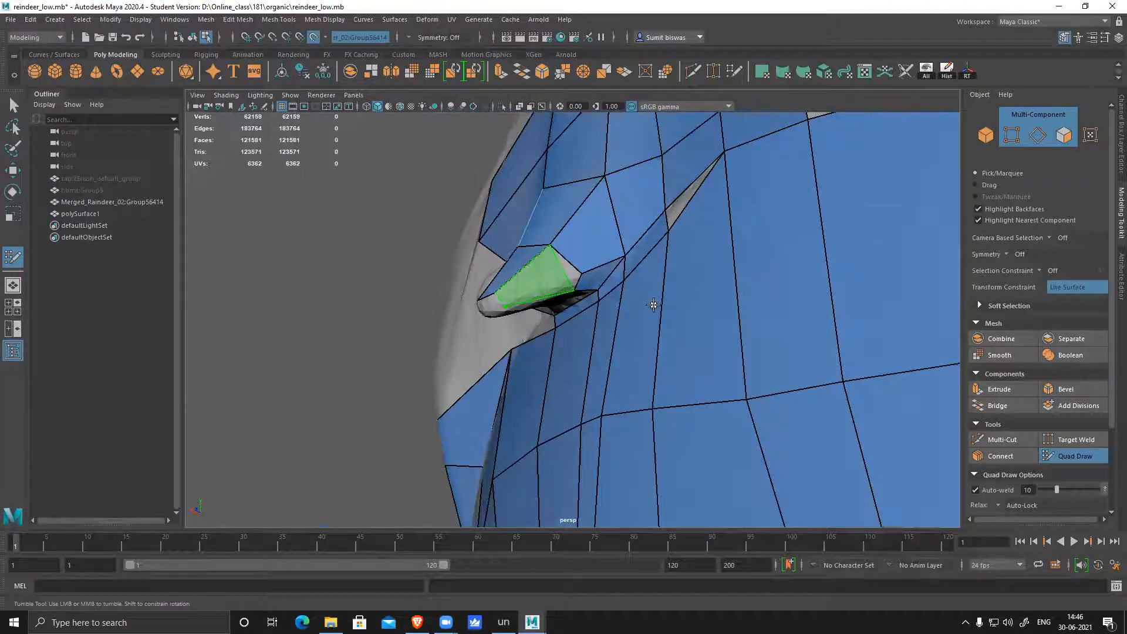
mouse_move(596, 330)
alt+right_down()
mouse_move(584, 272)
mouse_move(576, 284)
alt+right_up()
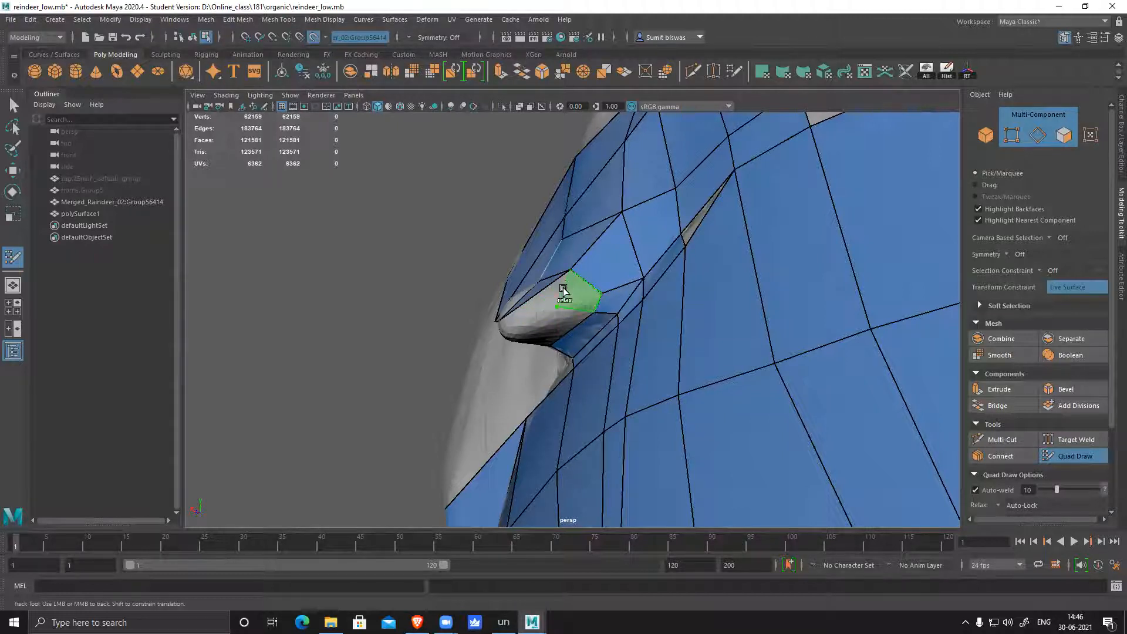
scroll(742, 337, up, 3)
alt+drag(742, 337, 692, 346)
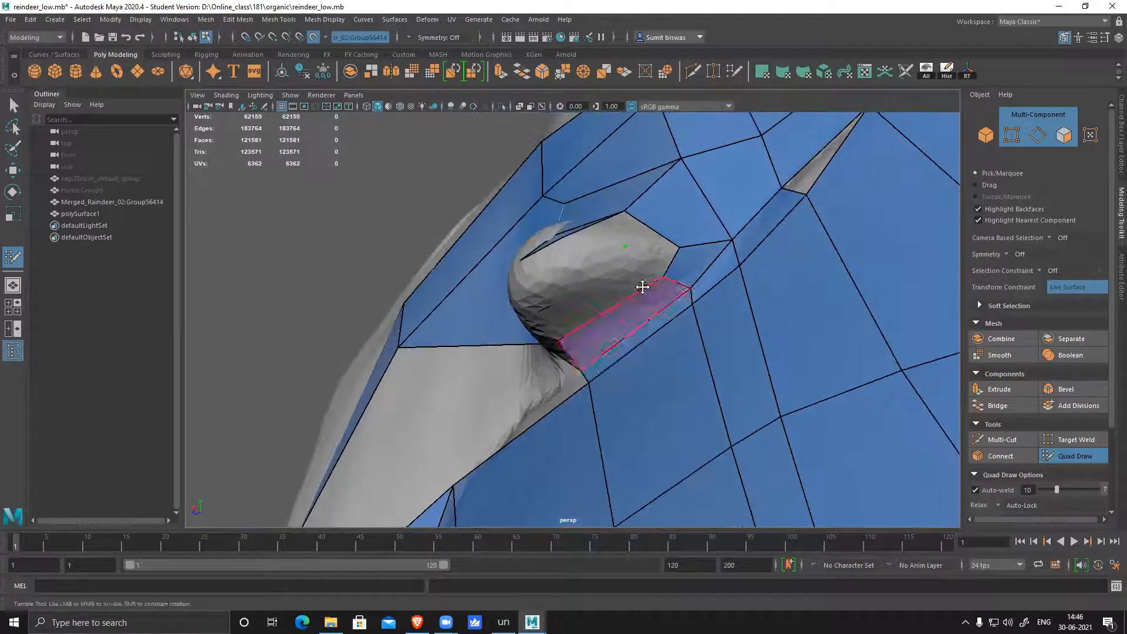
shift+click(657, 257)
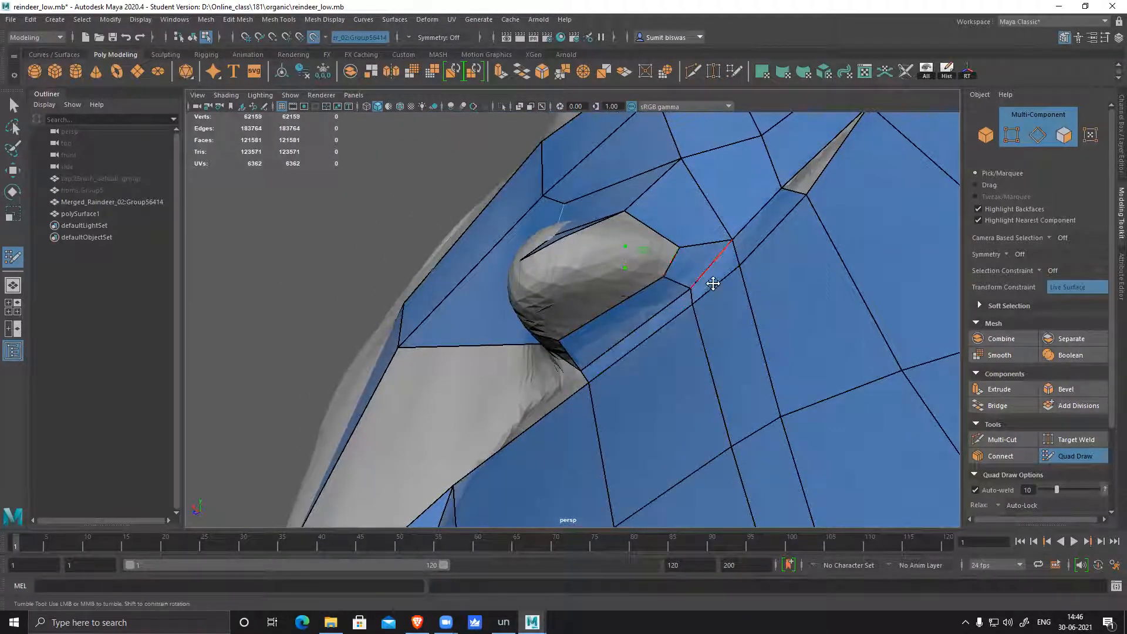
alt+drag(727, 284, 609, 298)
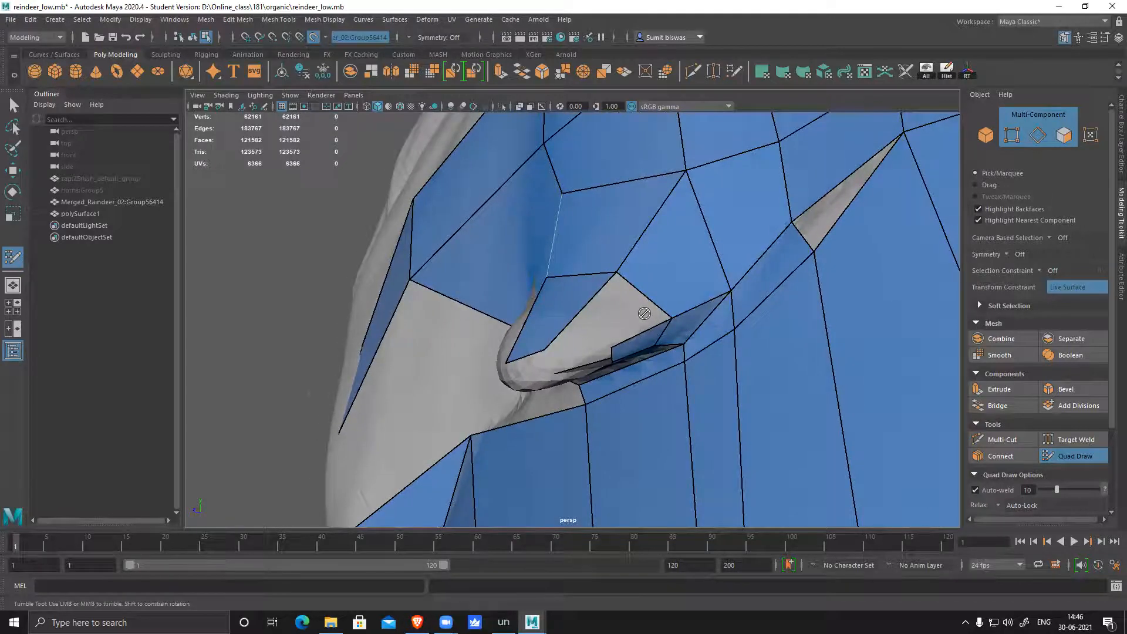
alt+drag(677, 331, 613, 288)
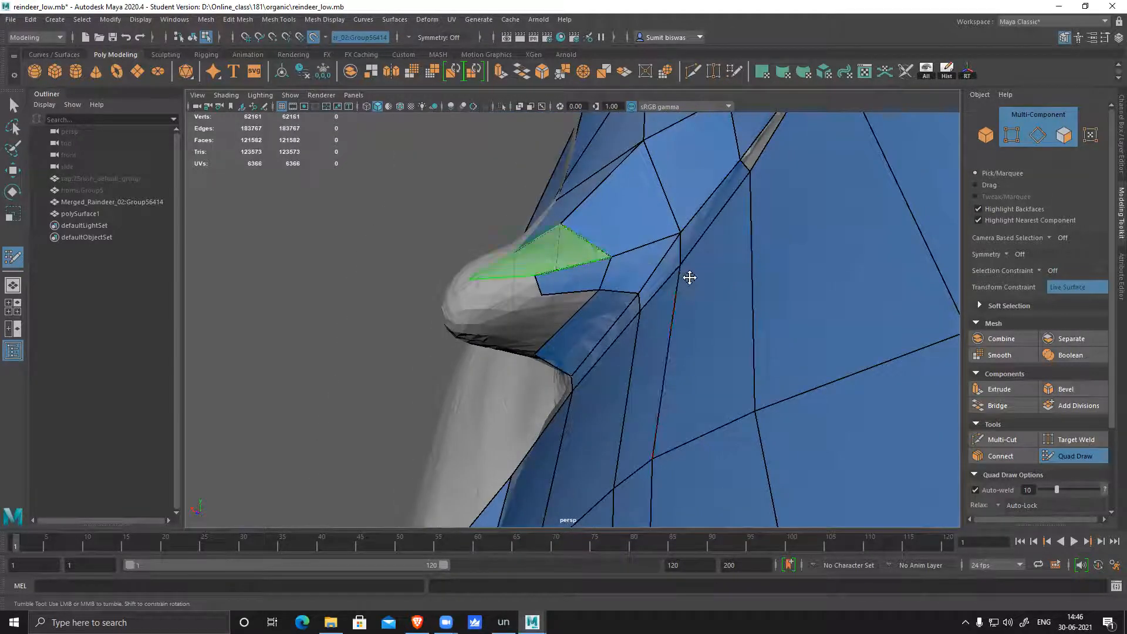
alt+drag(692, 277, 602, 297)
shift+click(594, 296)
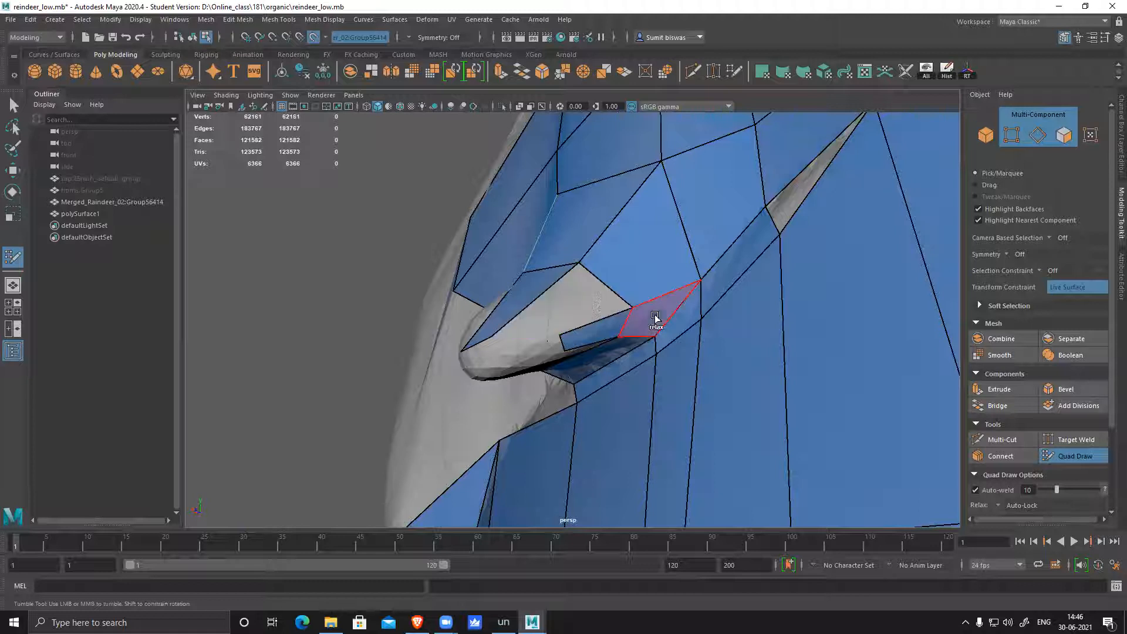
- Cover the remaining bare side of the fur tuft with two quads between the existing strips
mouse_move(596, 345)
alt+mouse_down()
mouse_move(537, 290)
mouse_move(492, 280)
mouse_move(479, 263)
alt+mouse_up()
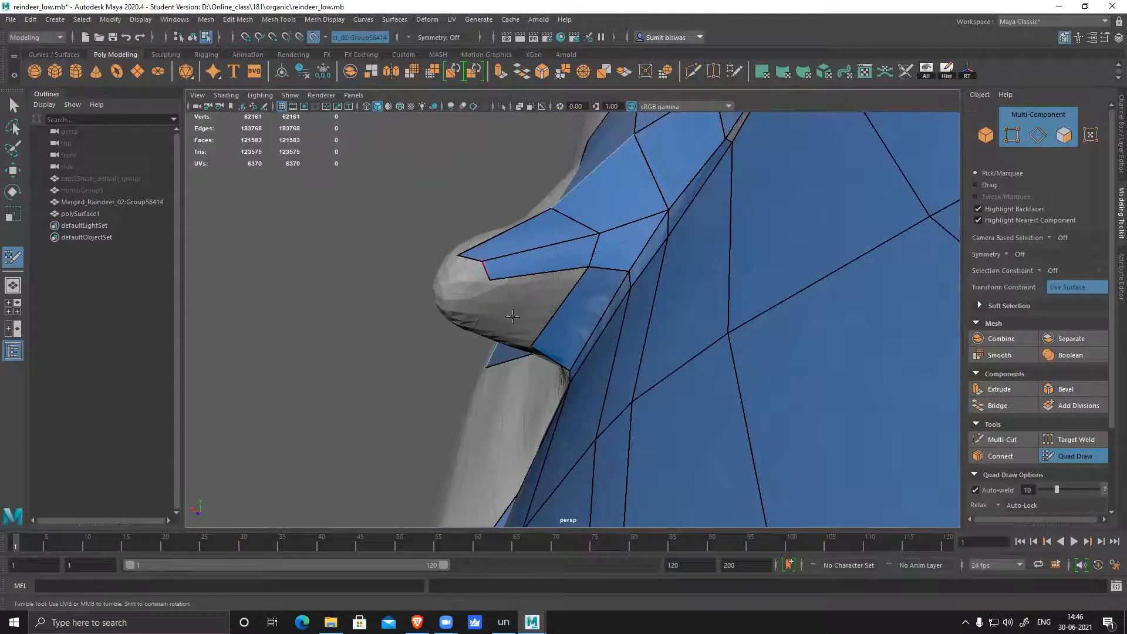
alt+drag(513, 317, 571, 259)
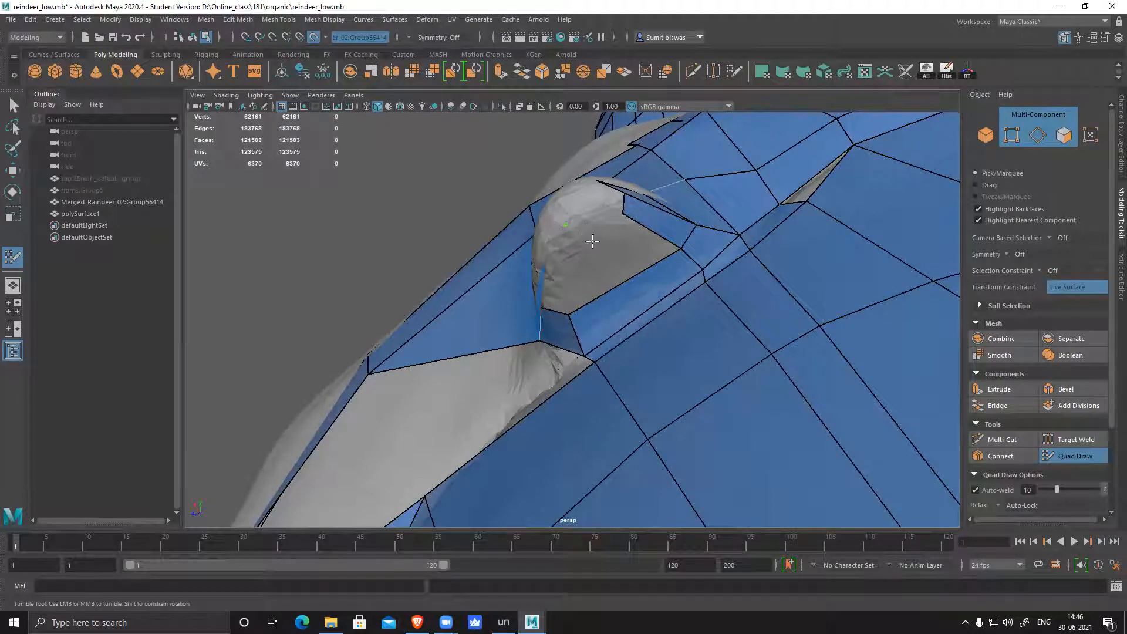
mouse_move(664, 308)
alt+mouse_down()
mouse_move(710, 323)
mouse_move(764, 282)
mouse_move(722, 293)
alt+mouse_up()
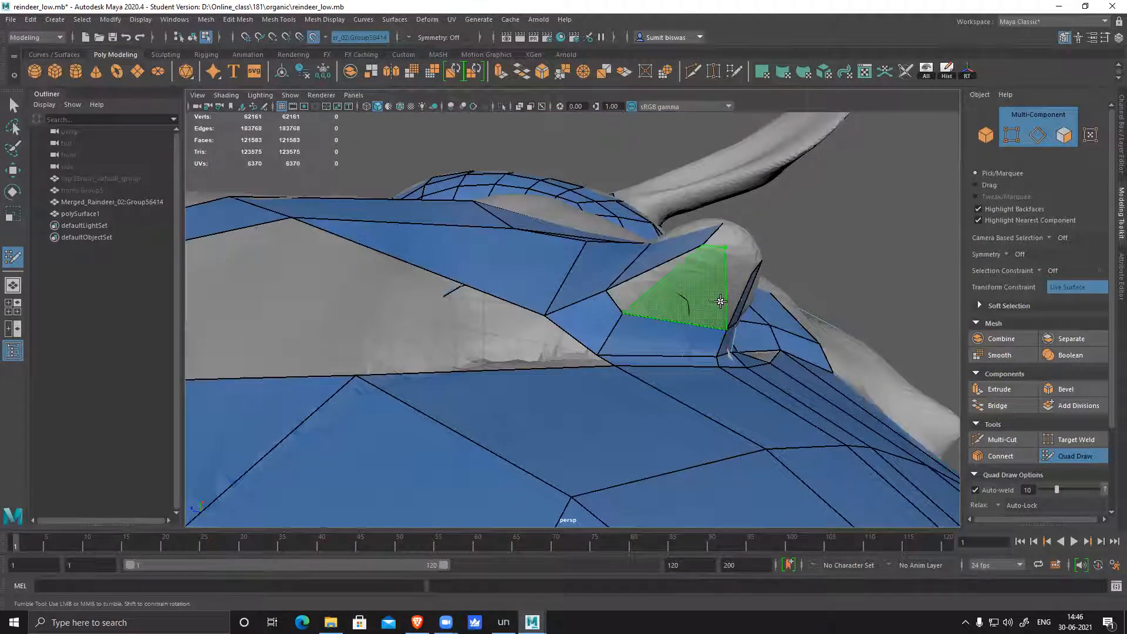
alt+drag(787, 309, 762, 310)
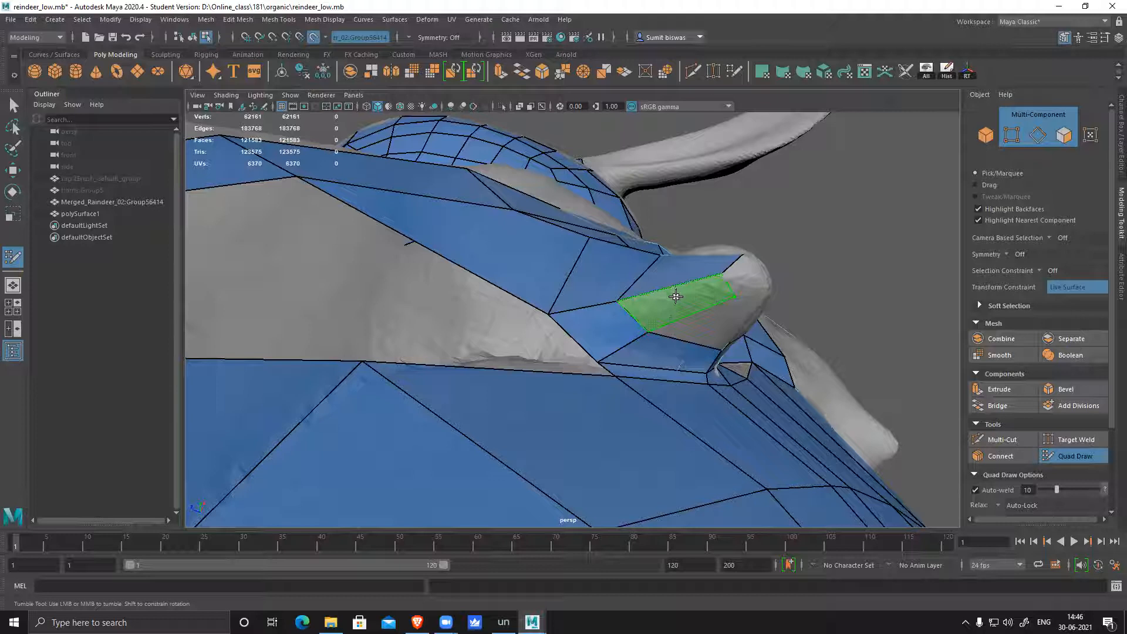
shift+click(711, 300)
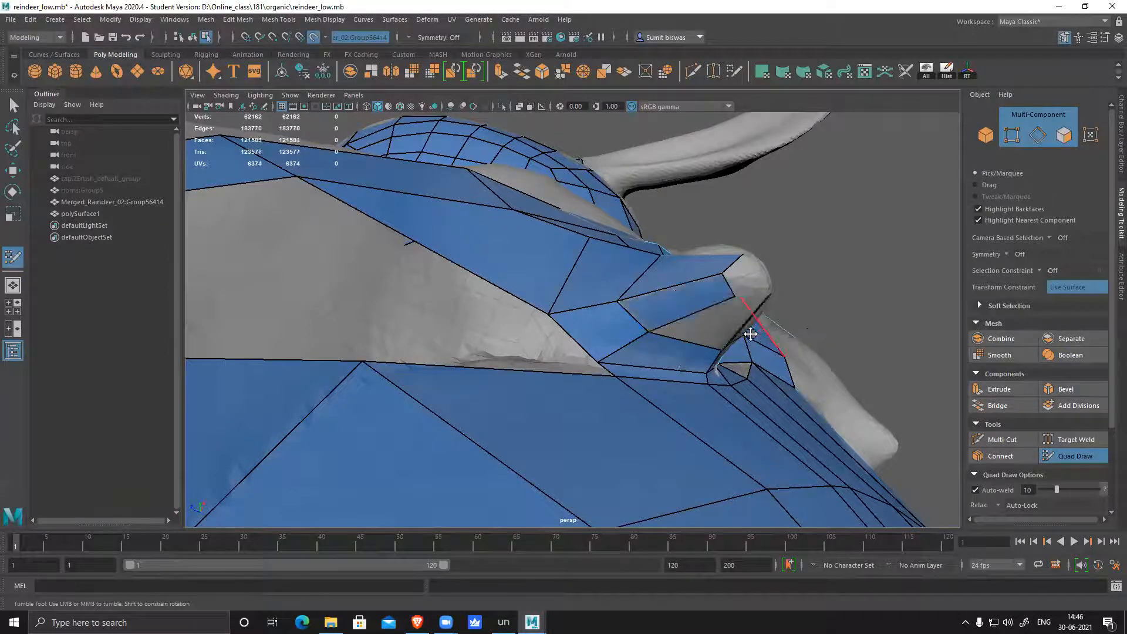
alt+drag(750, 332, 728, 333)
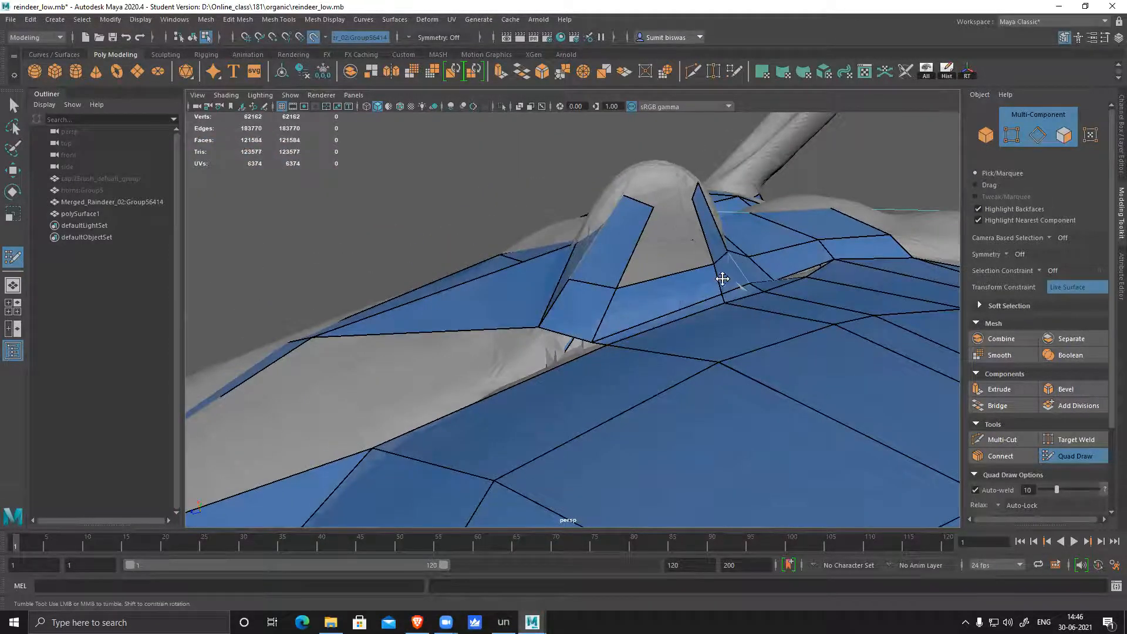
alt+drag(722, 278, 679, 292)
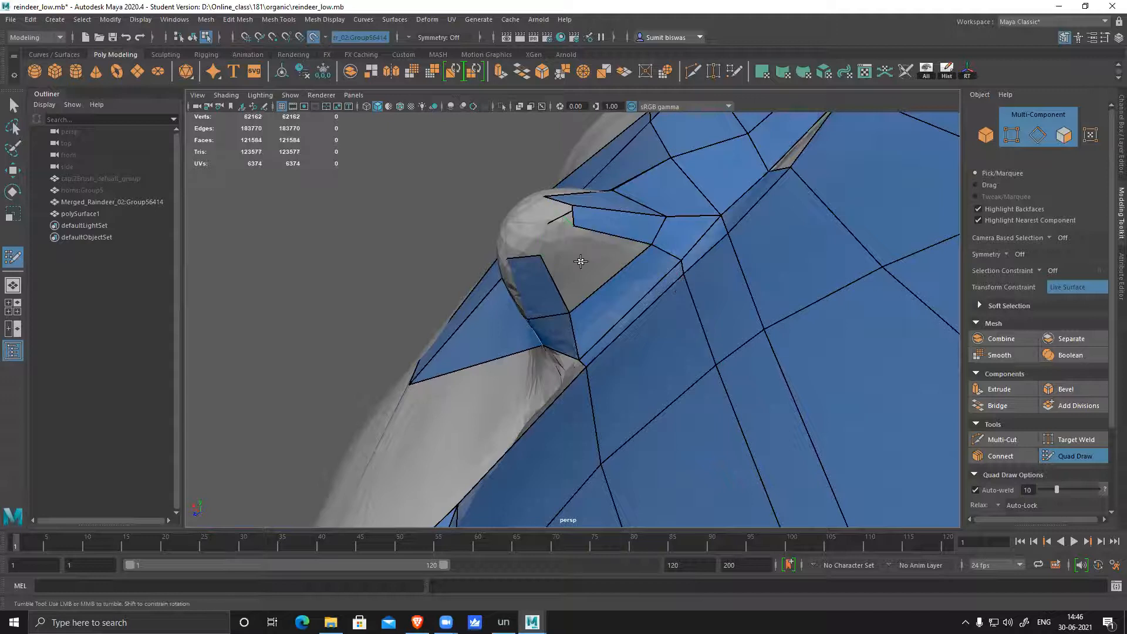
shift+click(717, 300)
- Delete the two faces around the slit behind the tuft, insert an edge loop through the side patch and refill the opening with quads
mouse_move(746, 330)
alt+mouse_down()
mouse_move(577, 345)
mouse_move(639, 371)
mouse_move(654, 302)
mouse_move(583, 335)
mouse_move(726, 312)
alt+mouse_up()
alt+middle_drag(727, 312, 633, 342)
mouse_move(633, 342)
alt+right_down()
mouse_move(618, 327)
mouse_move(632, 327)
alt+right_up()
ctrl+shift+click(625, 327)
ctrl+shift+click(586, 352)
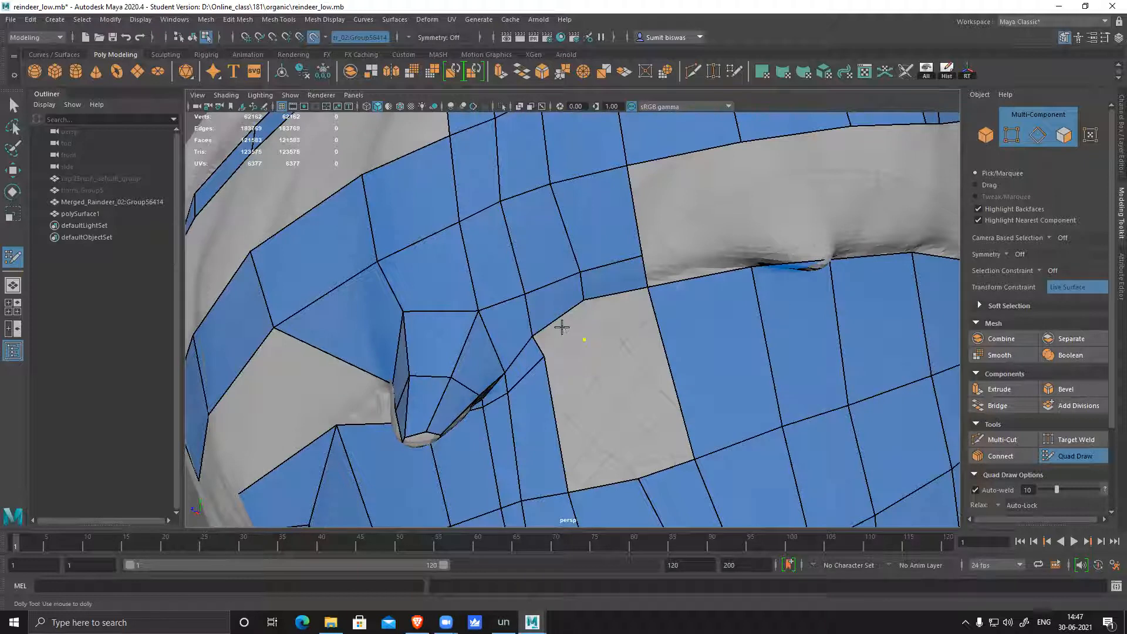
ctrl+click(688, 332)
shift+click(656, 330)
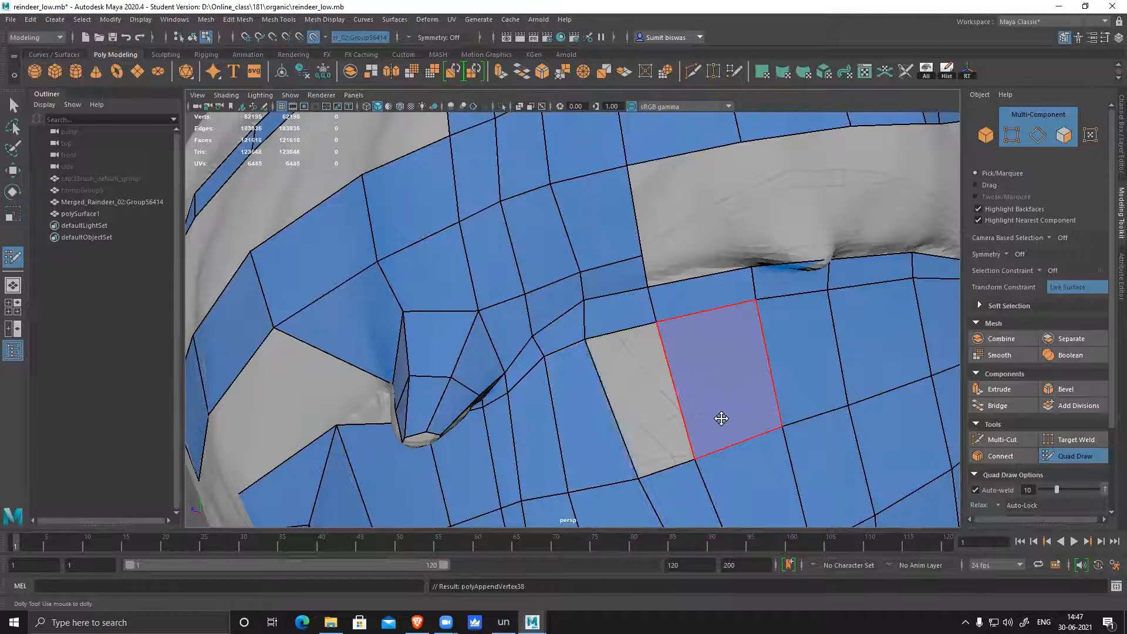
- Delete the three side patch quads running diagonally from below the fur fold to the open area above the leg
alt+right_drag(820, 426, 600, 358)
alt+drag(600, 358, 587, 323)
alt+right_drag(543, 327, 619, 399)
alt+middle_drag(517, 365, 568, 305)
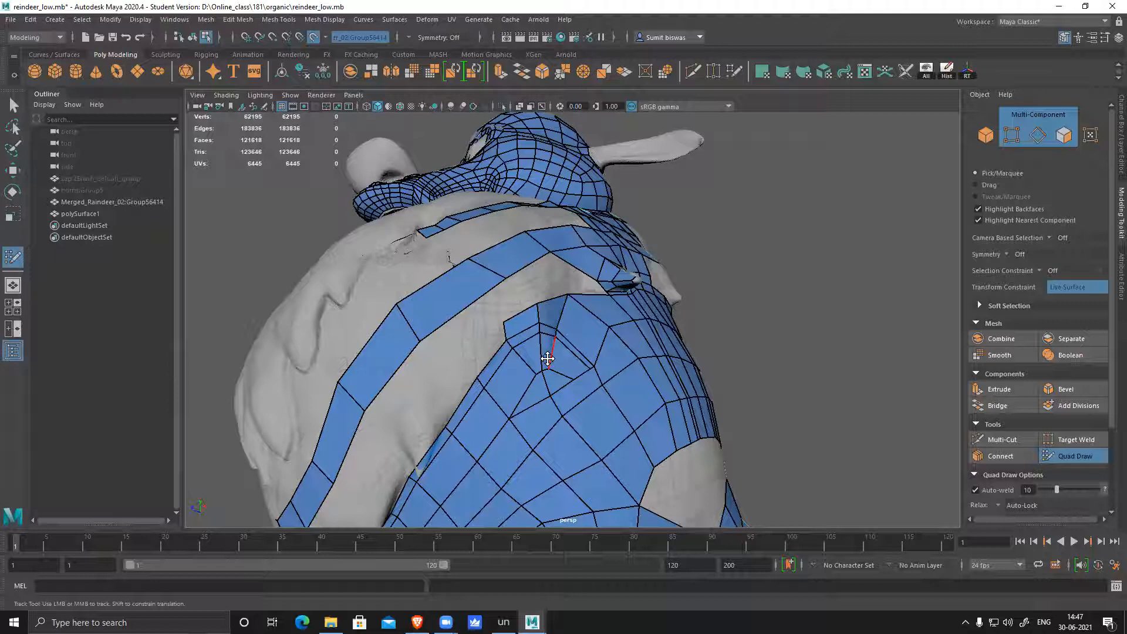
mouse_move(556, 378)
alt+mouse_down()
mouse_move(511, 284)
mouse_move(478, 297)
mouse_move(496, 297)
alt+mouse_up()
alt+drag(574, 252, 567, 302)
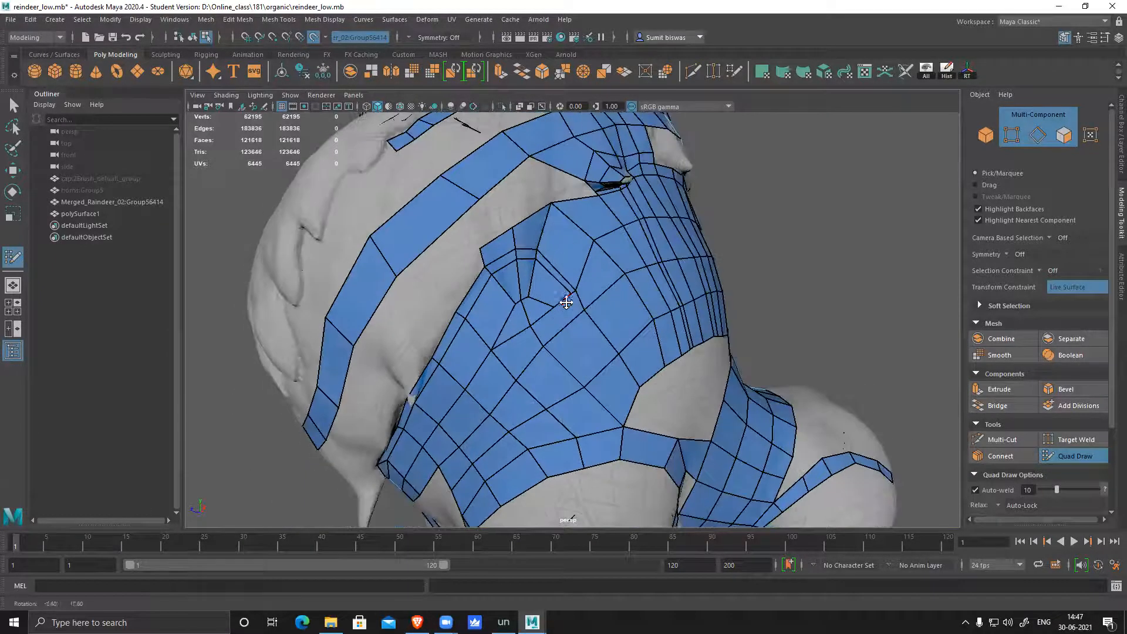
scroll(565, 300, up, 5)
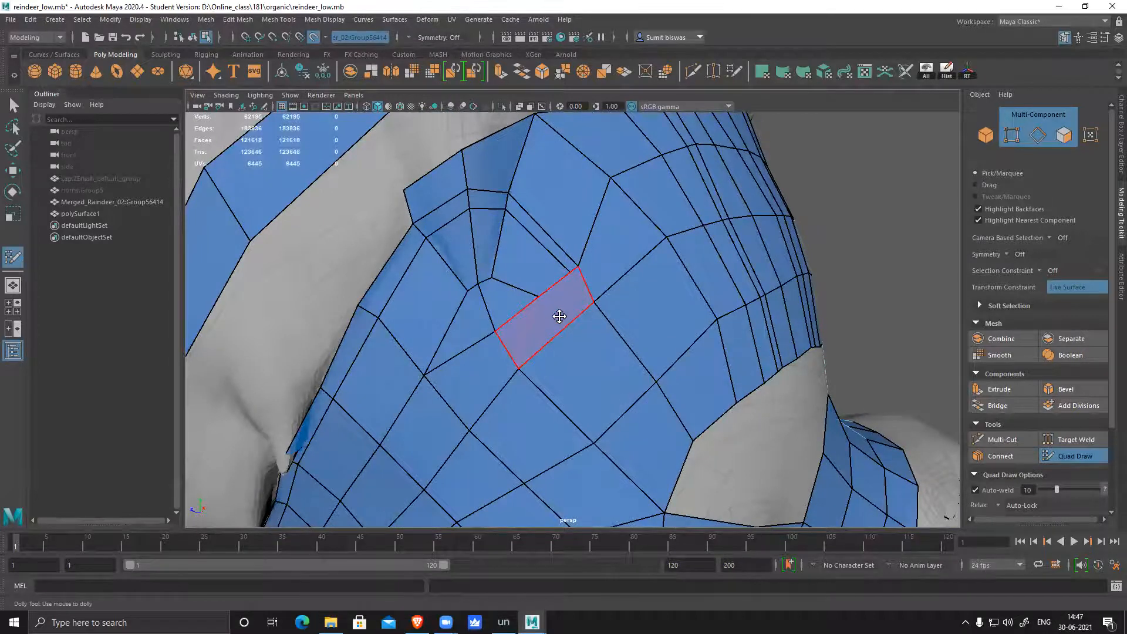
ctrl+shift+click(558, 318)
ctrl+shift+click(593, 352)
ctrl+shift+click(637, 420)
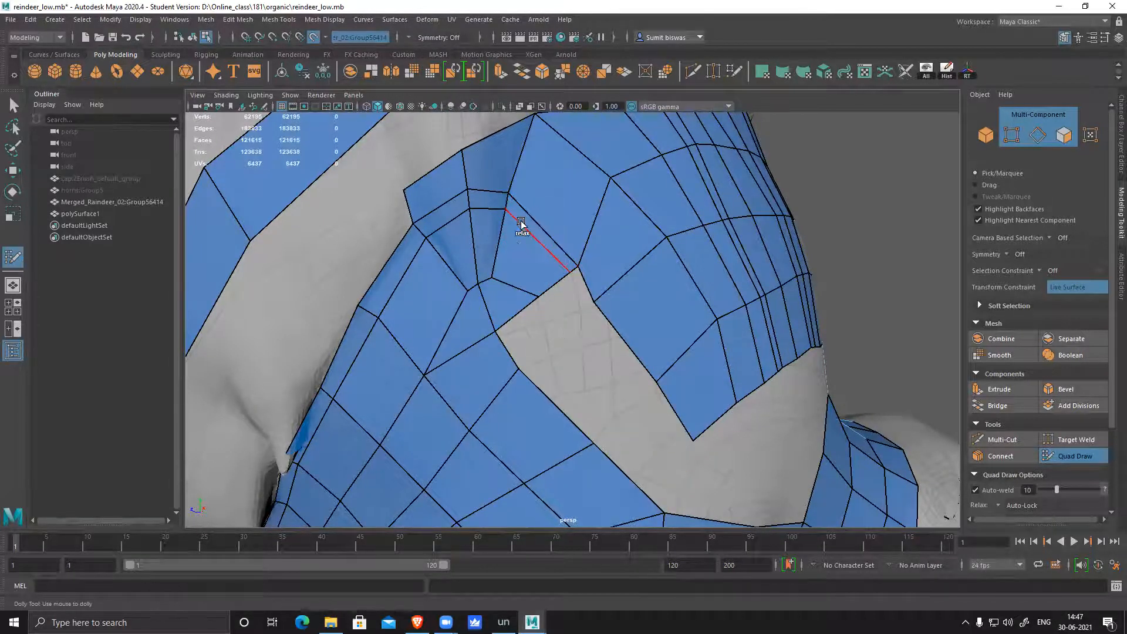
- Shift the edge beside the fur tuft closer to it and add quads along the near side of the diagonal opening
drag(508, 210, 499, 231)
drag(567, 273, 553, 288)
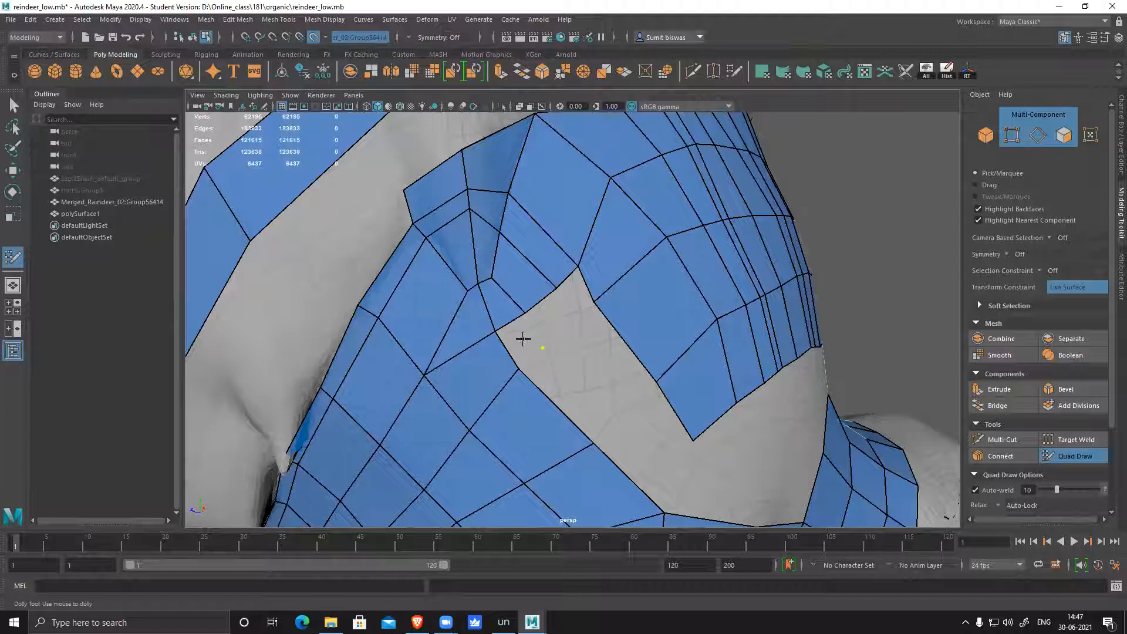
shift+click(595, 367)
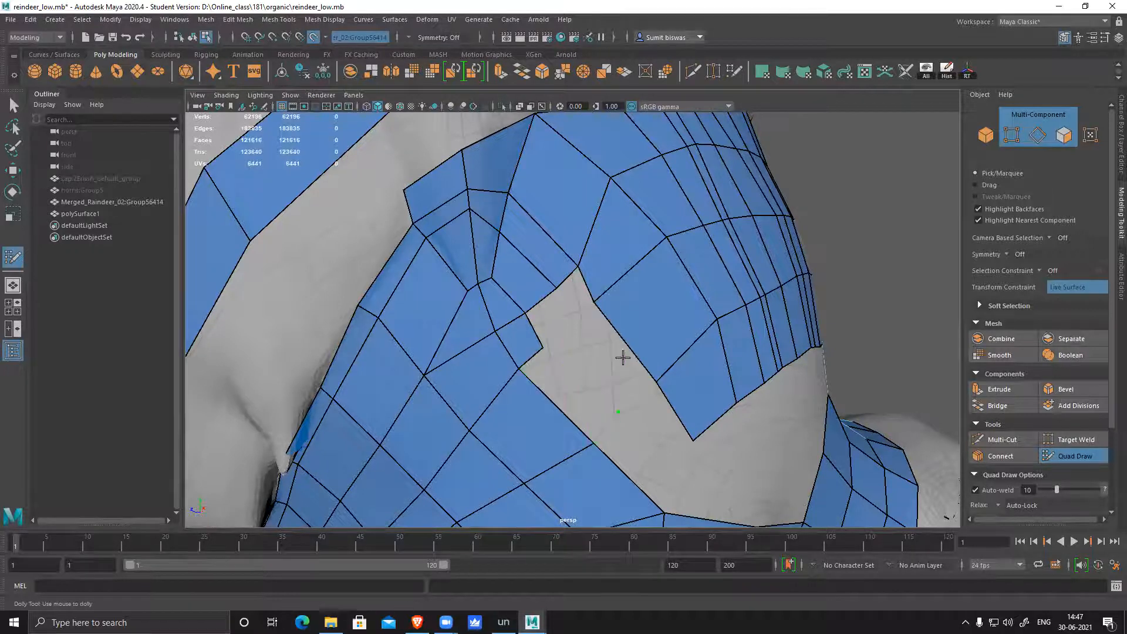
shift+click(600, 351)
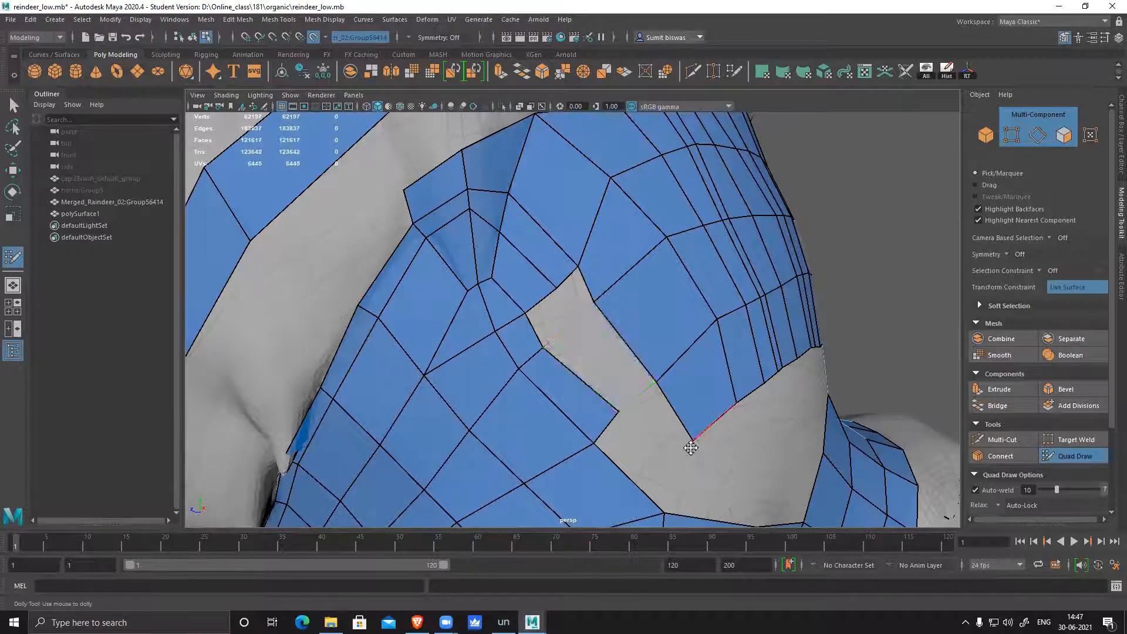
- Fill the lower end of the diagonal opening with quads and merge the protruding corner vertex onto the neighbouring patch corner
alt+middle_drag(655, 426, 626, 391)
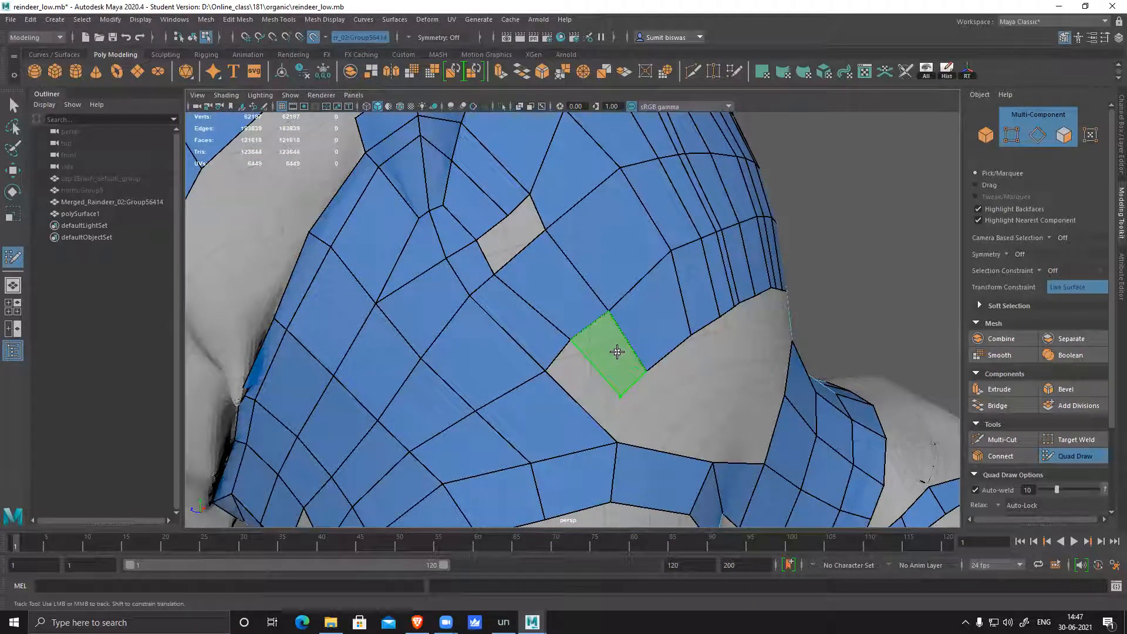
shift+click(678, 403)
shift+click(674, 402)
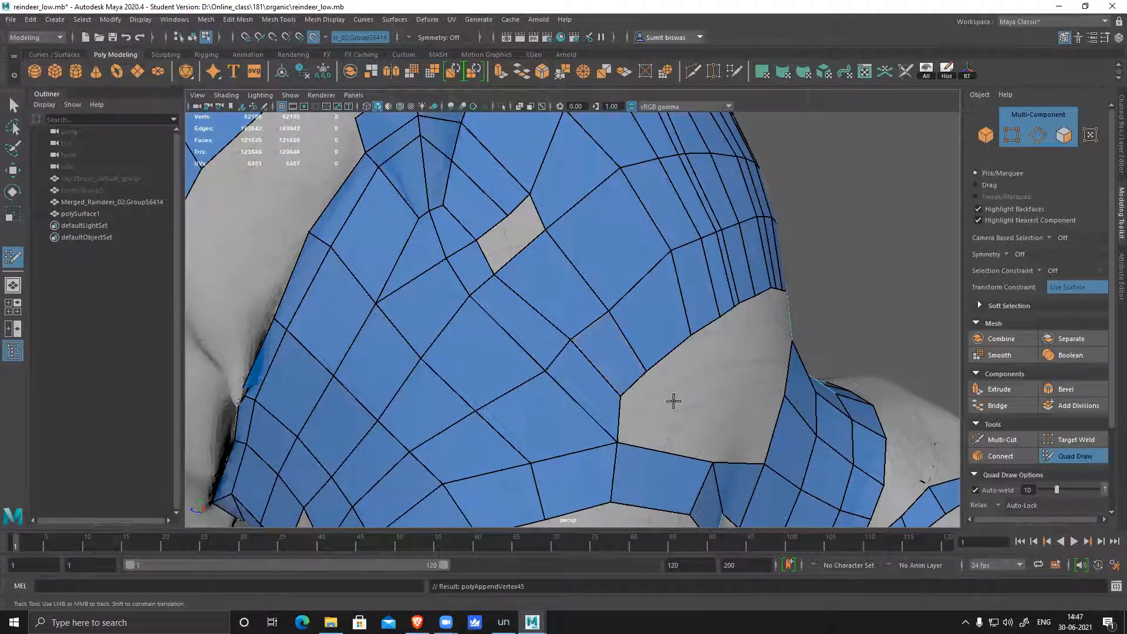
drag(619, 393, 646, 372)
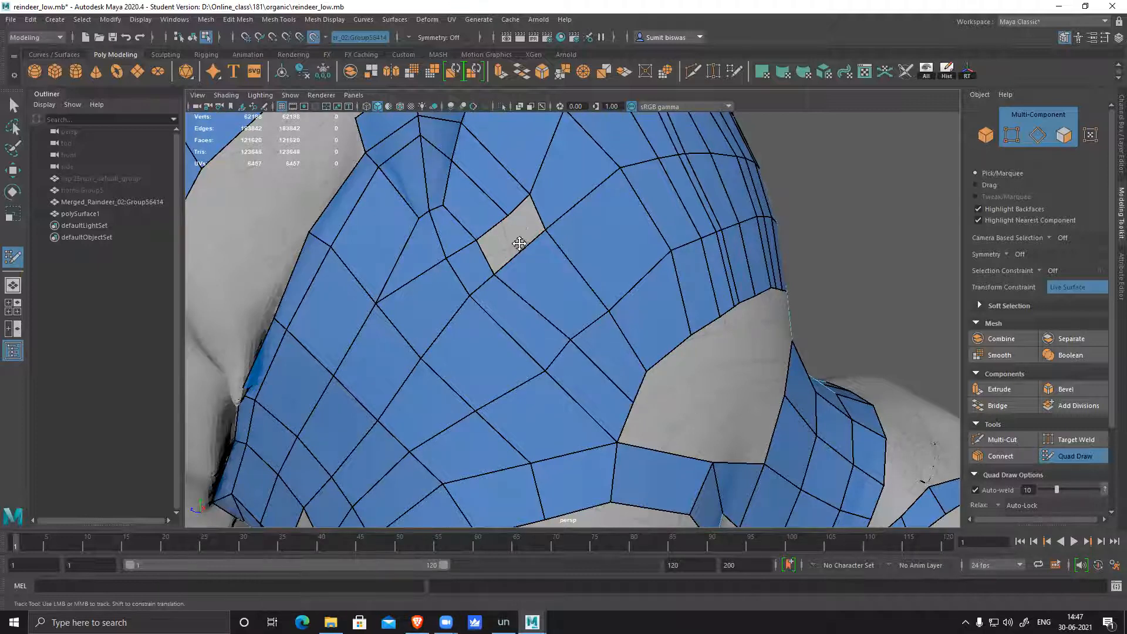
- Insert an edge loop running up to the small gap below the tuft, fill the gap with two quads and relax the side patch
ctrl+click(617, 266)
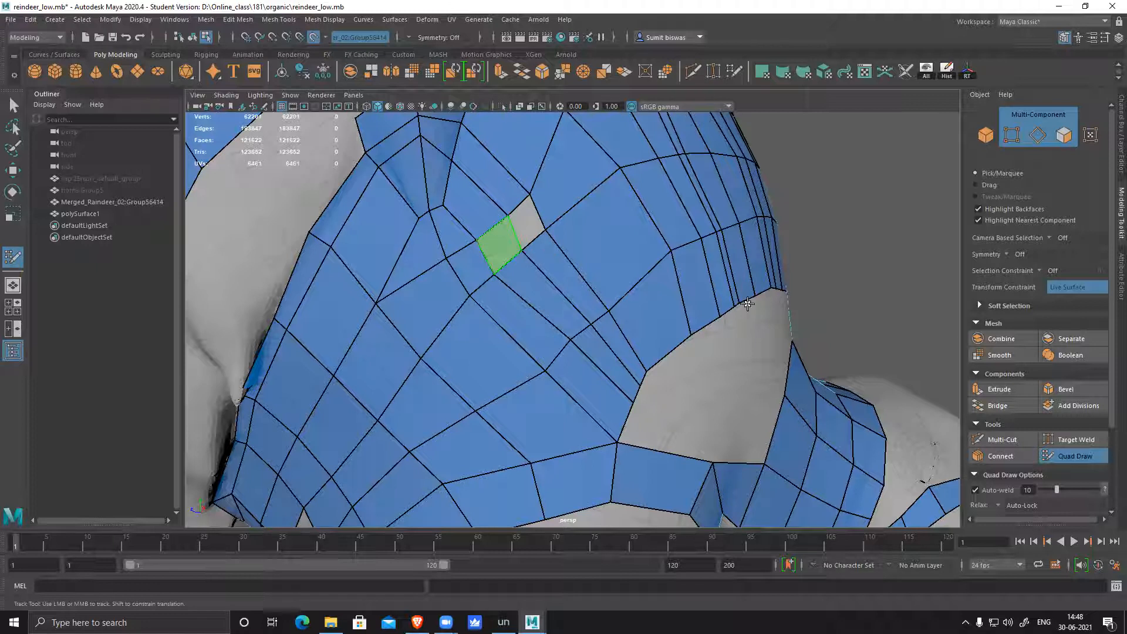
mouse_move(571, 270)
shift+mouse_down()
mouse_move(561, 253)
mouse_move(566, 144)
mouse_move(511, 322)
mouse_move(587, 307)
mouse_move(442, 393)
mouse_move(478, 478)
mouse_move(378, 373)
mouse_move(423, 385)
shift+mouse_up()
alt+right_drag(564, 292, 463, 328)
mouse_move(464, 329)
alt+mouse_down()
mouse_move(506, 312)
mouse_move(555, 240)
mouse_move(546, 317)
mouse_move(584, 216)
mouse_move(650, 206)
mouse_move(650, 254)
mouse_move(569, 188)
mouse_move(493, 235)
mouse_move(645, 180)
mouse_move(558, 201)
mouse_move(606, 214)
mouse_move(644, 301)
alt+mouse_up()
mouse_move(566, 329)
shift+mouse_down()
mouse_move(577, 363)
mouse_move(595, 354)
mouse_move(553, 372)
mouse_move(634, 333)
mouse_move(511, 359)
mouse_move(541, 380)
mouse_move(674, 322)
mouse_move(533, 367)
shift+mouse_up()
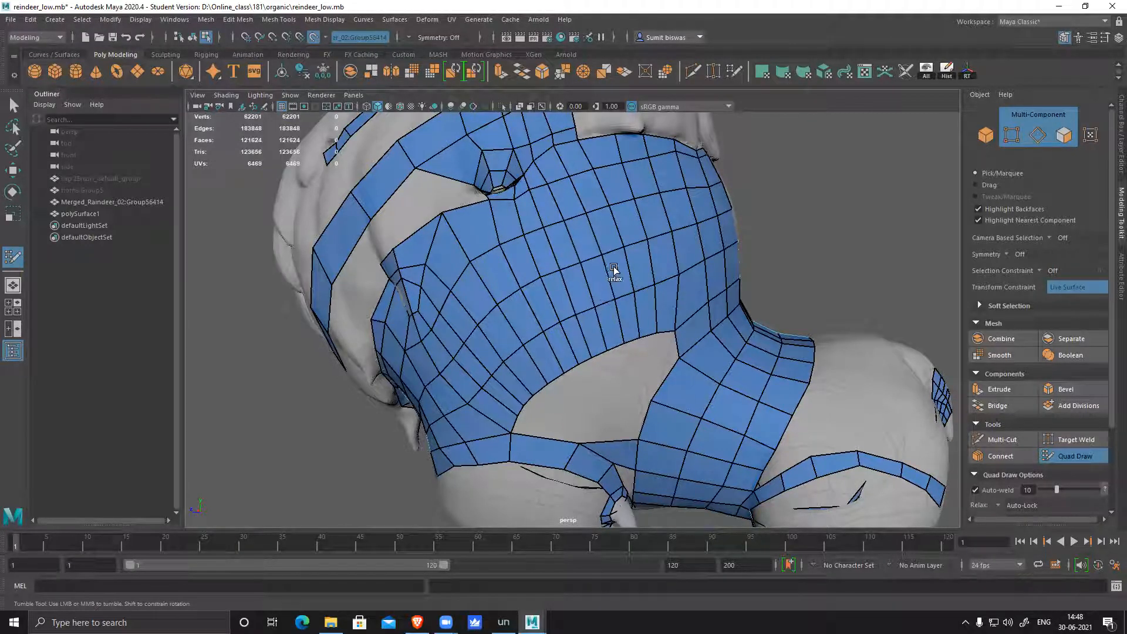
- Relax the quads across the reindeer's back, from the upper border down to the curve above the rump
alt+drag(710, 301, 647, 322)
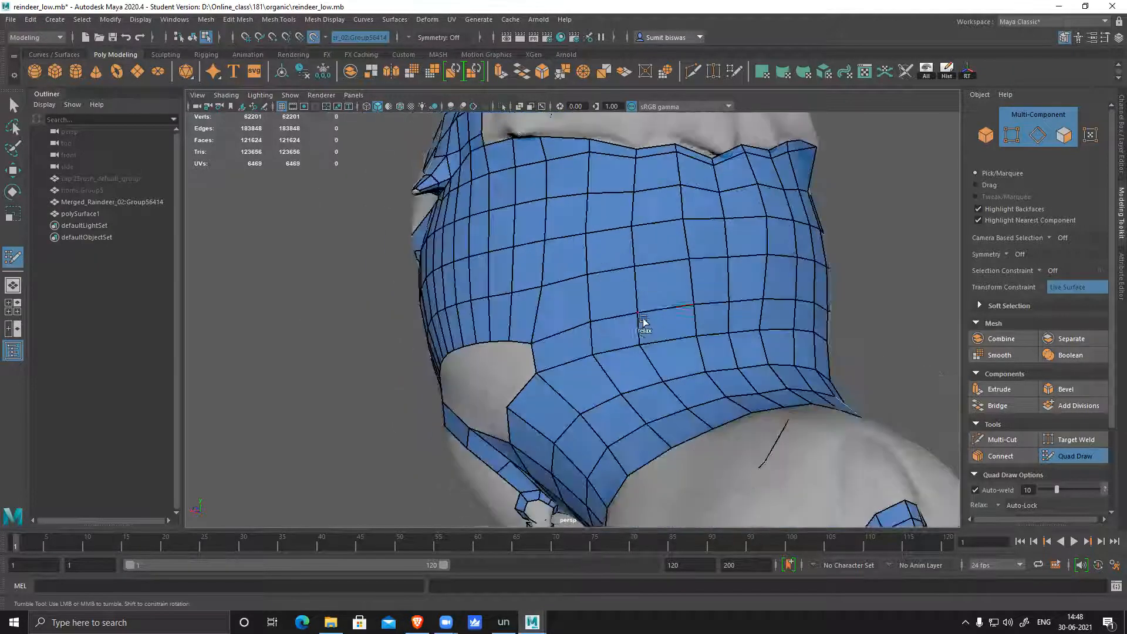
mouse_move(562, 178)
shift+mouse_down()
mouse_move(715, 180)
mouse_move(711, 193)
mouse_move(760, 176)
mouse_move(748, 182)
shift+mouse_up()
mouse_move(644, 281)
shift+mouse_down()
mouse_move(757, 294)
mouse_move(745, 266)
mouse_move(652, 296)
mouse_move(711, 313)
mouse_move(605, 403)
shift+mouse_up()
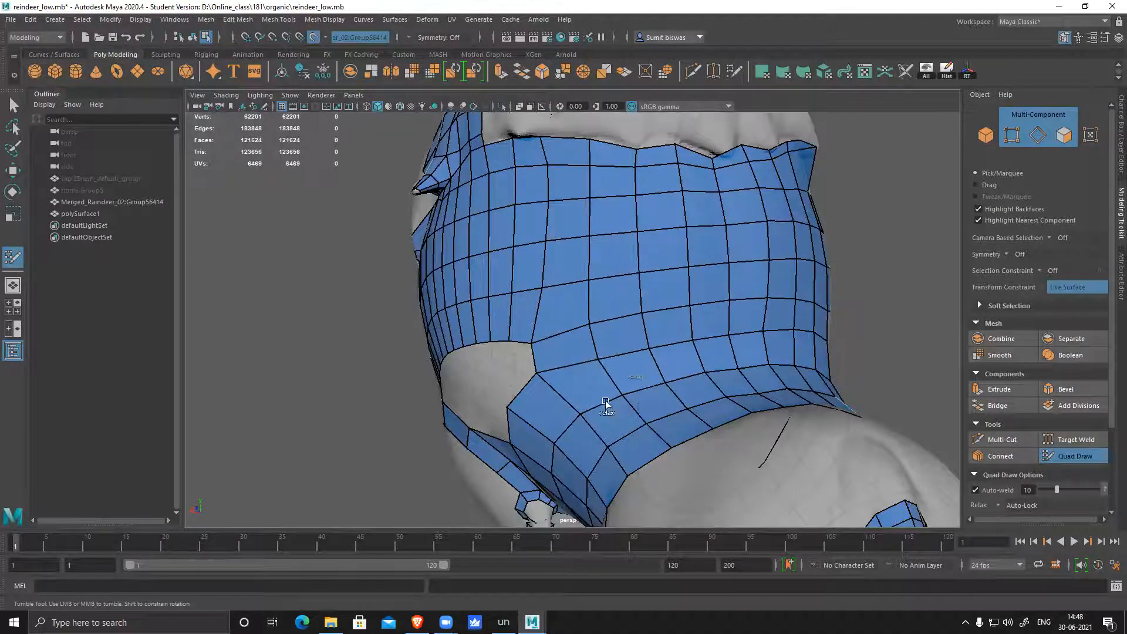
- Leave Quad Draw and save the scene, accepting the student version notice
alt+drag(680, 399, 179, 287)
key(q)
key(ctrl+s)
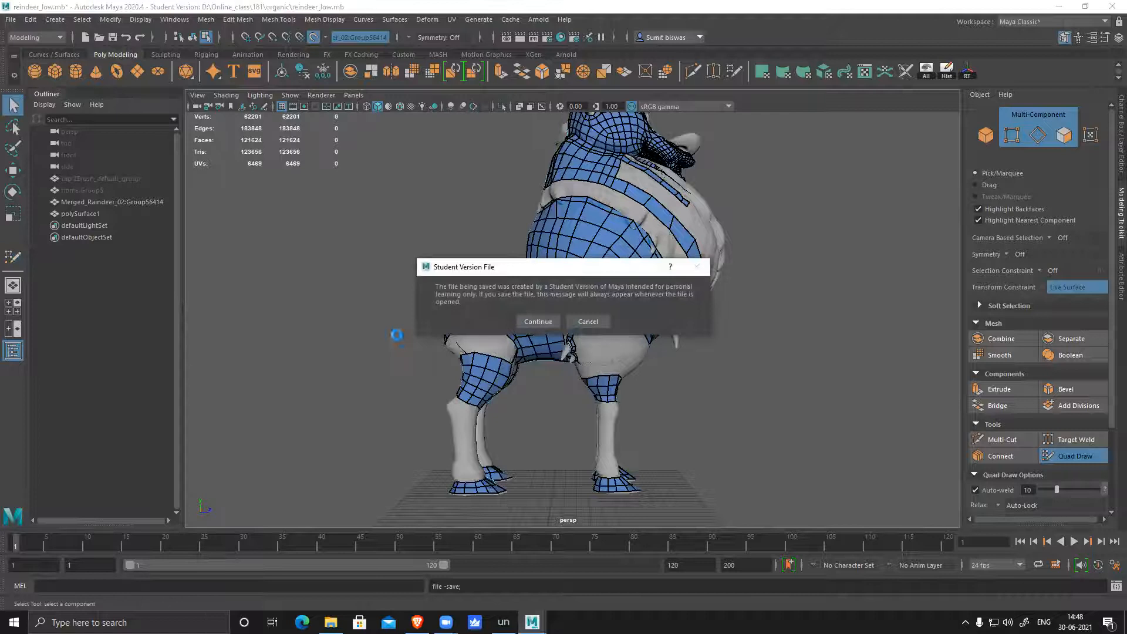
click(538, 321)
- Examine the edge flow of the side and back patches, the fur fold and the uncovered band above them
alt+drag(645, 378, 781, 396)
alt+middle_drag(651, 320, 595, 344)
mouse_move(595, 344)
alt+mouse_down()
mouse_move(719, 349)
mouse_move(582, 329)
alt+mouse_up()
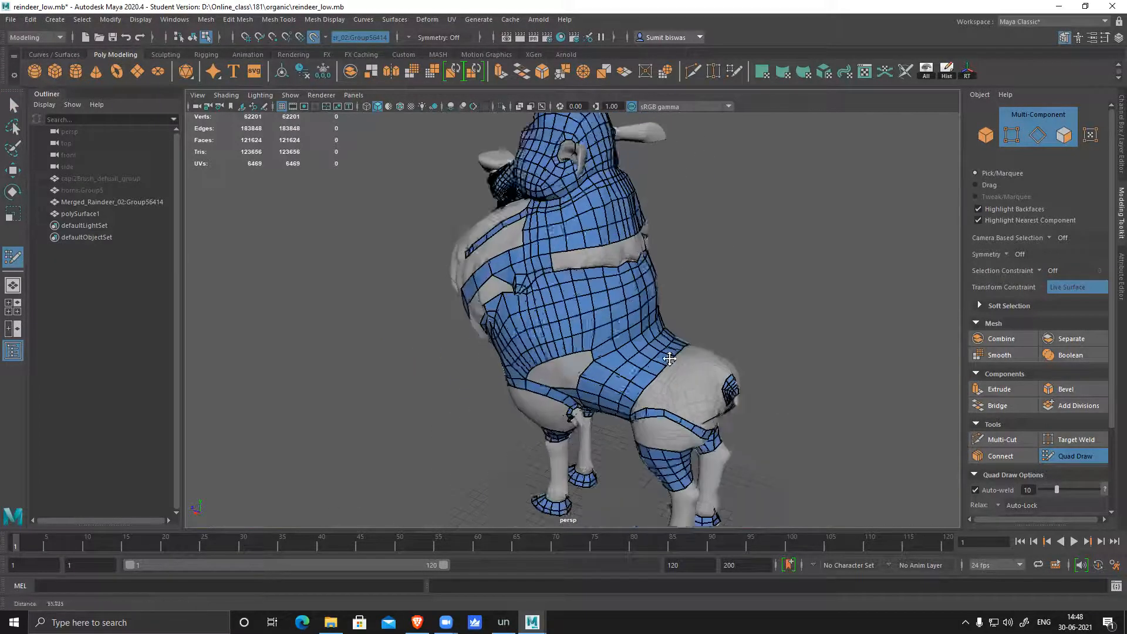
scroll(579, 326, up, 4)
scroll(582, 359, up, 3)
alt+drag(617, 372, 576, 360)
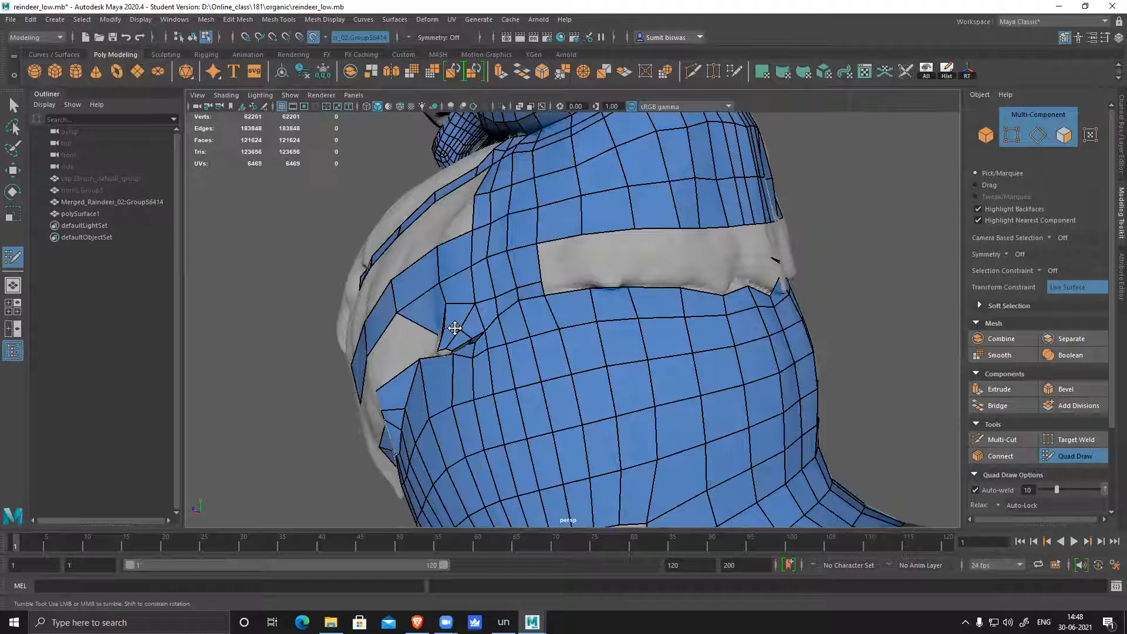
scroll(455, 328, down, 3)
alt+drag(521, 329, 541, 369)
scroll(624, 350, up, 2)
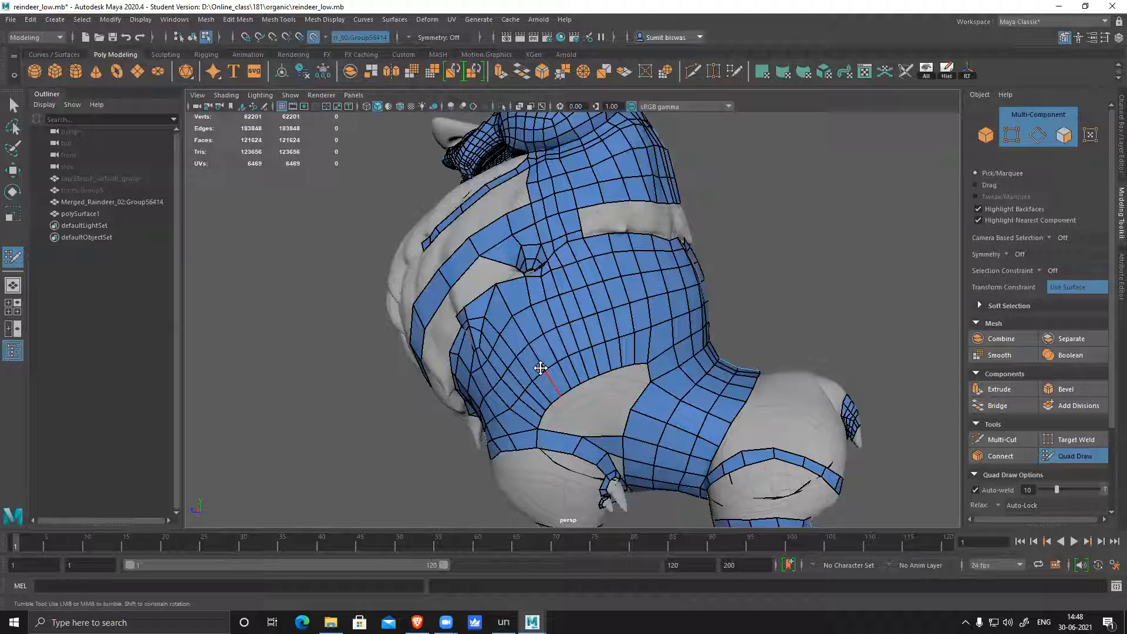
mouse_move(650, 340)
alt+mouse_down()
mouse_move(517, 347)
mouse_move(685, 335)
mouse_move(683, 345)
mouse_move(482, 344)
alt+mouse_up()
alt+middle_drag(519, 325, 513, 345)
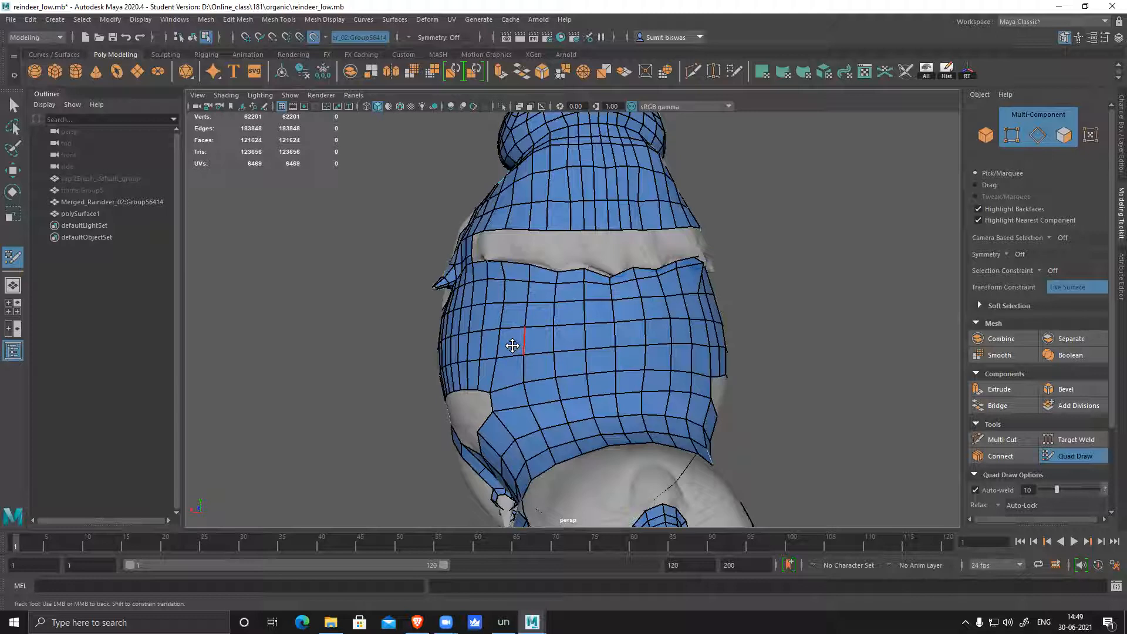
alt+drag(576, 315, 581, 332)
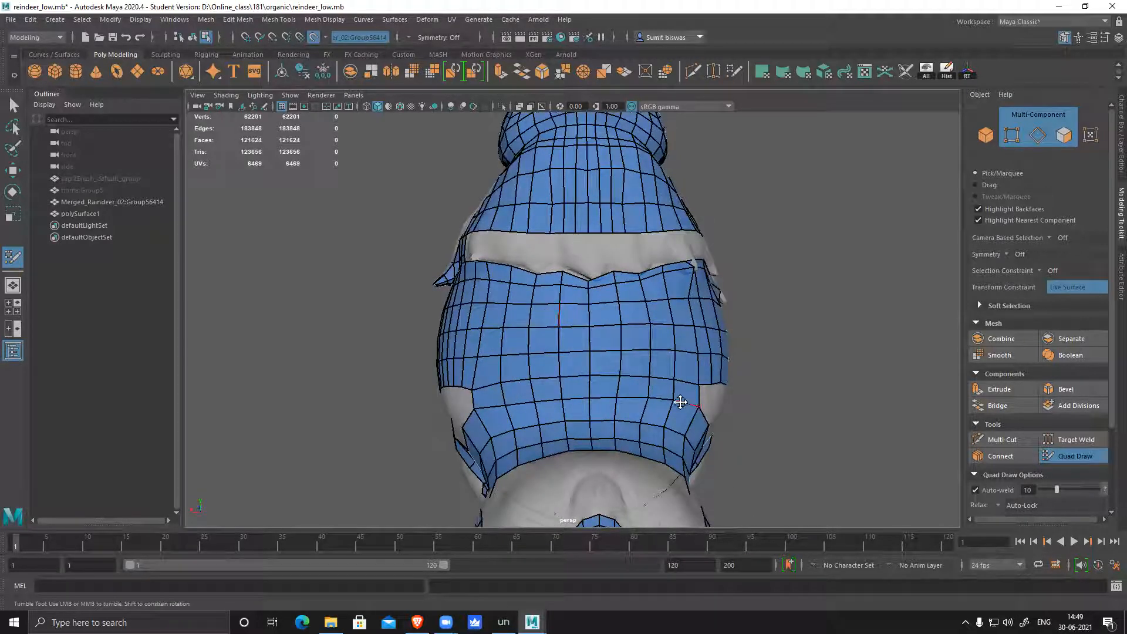
- Examine the reindeer's silhouette from several sides in lit display mode, and restore textured shading
key(7)
alt+right_drag(787, 370, 636, 389)
alt+middle_drag(636, 388, 799, 407)
alt+drag(787, 410, 720, 328)
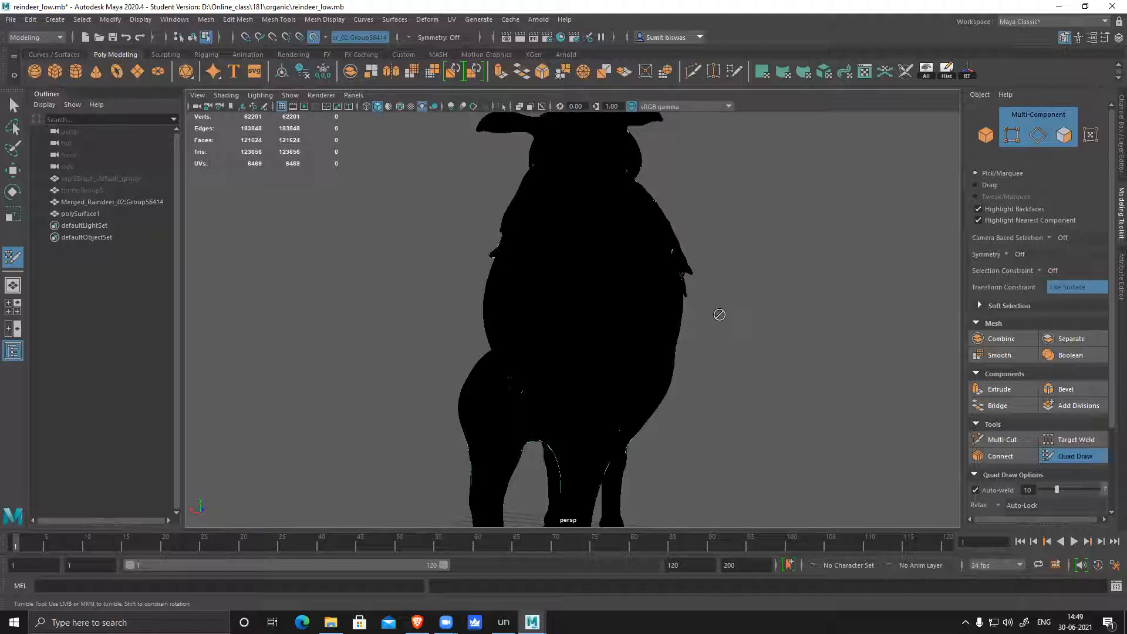
alt+drag(595, 321, 509, 330)
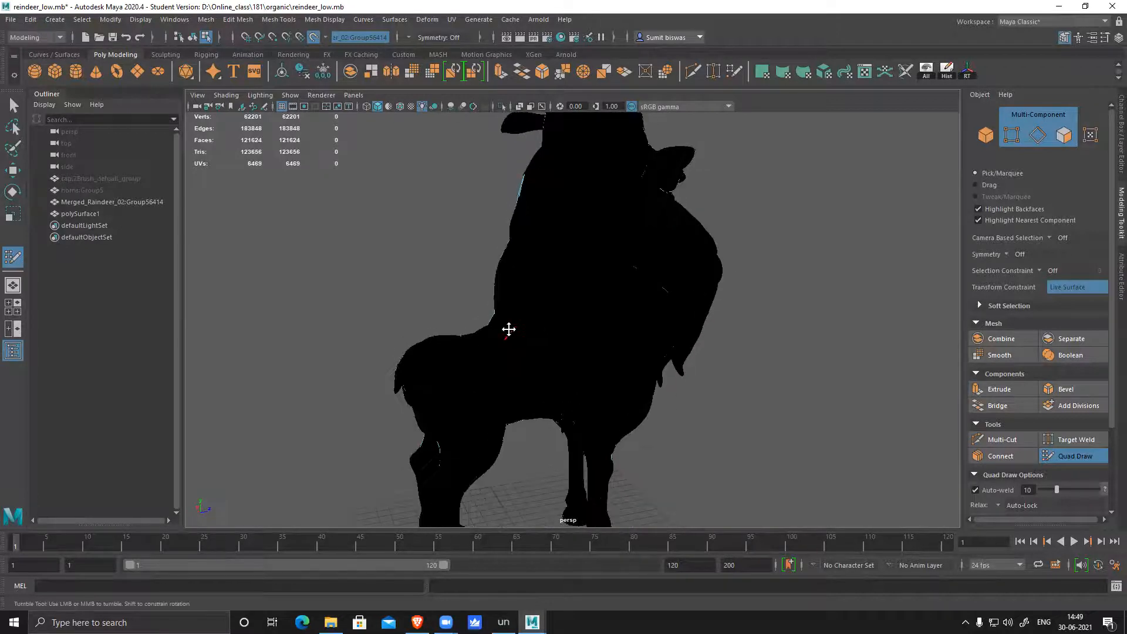
alt+drag(611, 332, 692, 368)
alt+right_drag(692, 368, 709, 310)
alt+drag(745, 353, 719, 298)
click(401, 283)
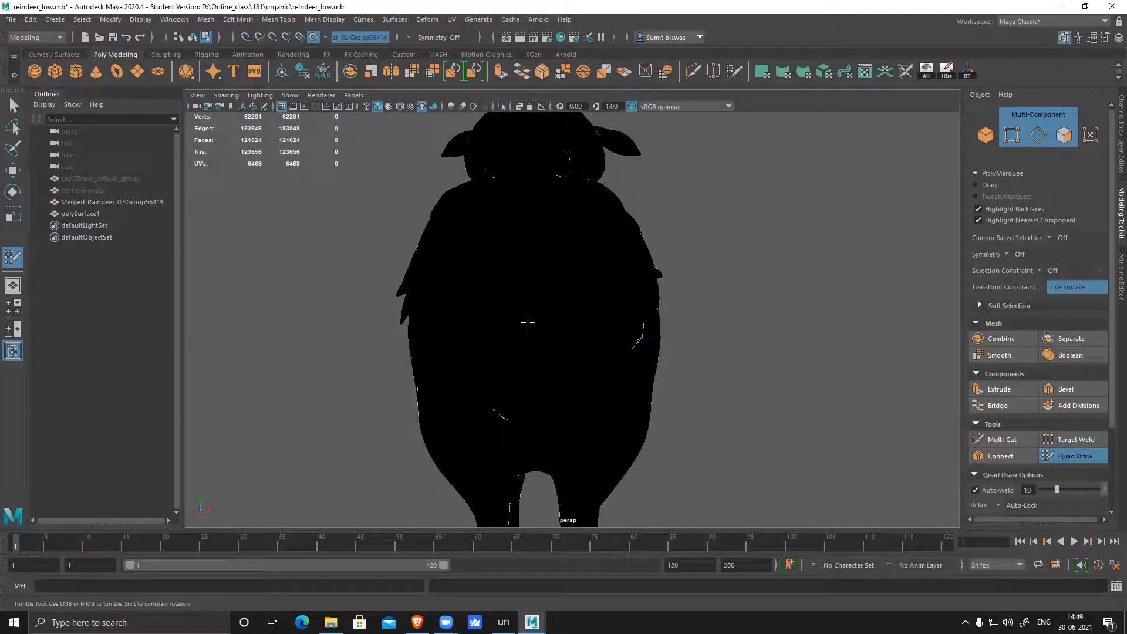
key(6)
mouse_move(528, 323)
alt+mouse_down()
mouse_move(742, 319)
mouse_move(675, 317)
alt+mouse_up()
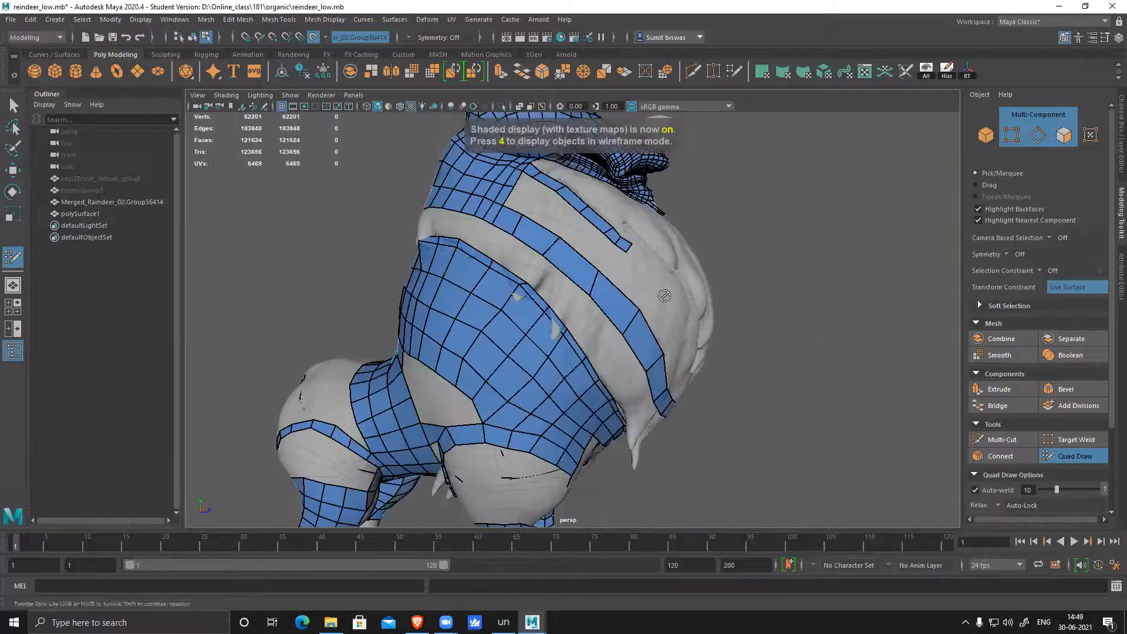
- Examine the patch border under the fur fold on the other side, where the sculpt's tufts poke through the quads
alt+right_drag(676, 317, 576, 317)
alt+drag(576, 317, 469, 240)
scroll(466, 239, up, 3)
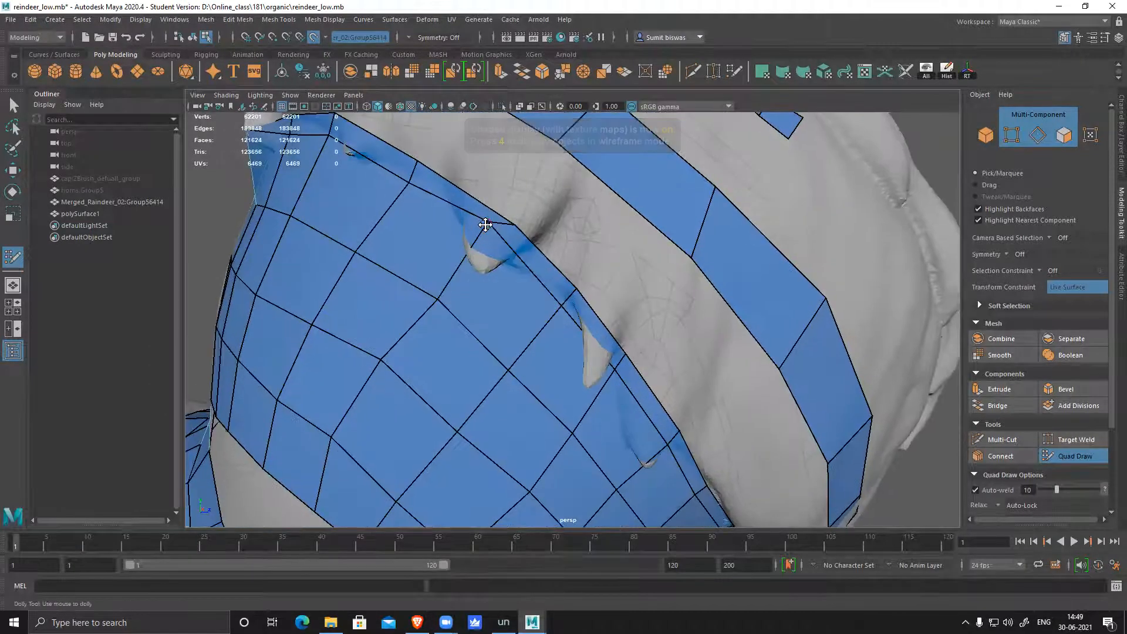
key(ctrl+z)
mouse_move(441, 222)
alt+middle_down()
mouse_move(491, 183)
mouse_move(527, 229)
mouse_move(511, 262)
alt+middle_up()
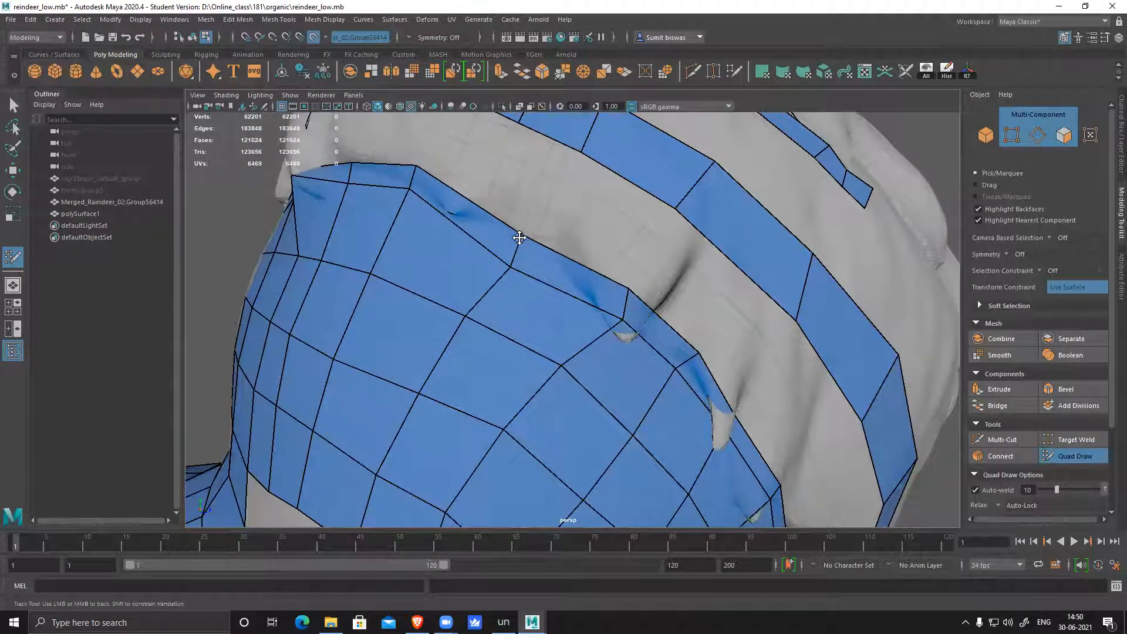
scroll(499, 246, down, 2)
mouse_move(503, 218)
alt+mouse_down()
mouse_move(466, 249)
mouse_move(529, 246)
alt+mouse_up()
alt+middle_drag(528, 247, 545, 245)
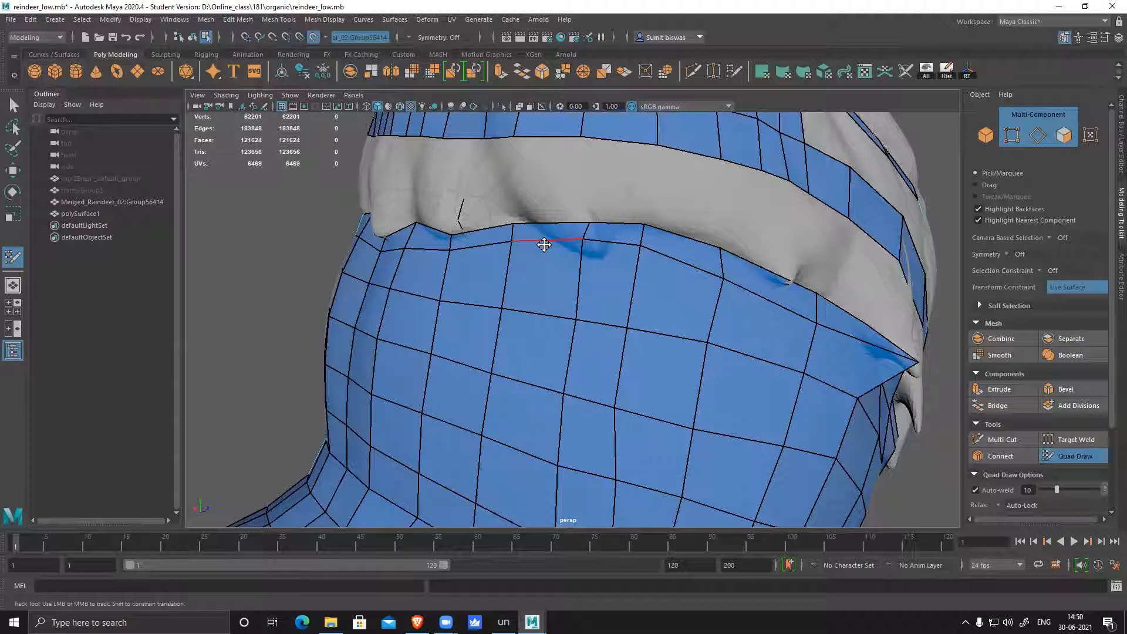
alt+right_drag(644, 294, 541, 280)
alt+drag(541, 279, 608, 347)
alt+right_drag(608, 347, 636, 362)
alt+middle_drag(636, 362, 577, 317)
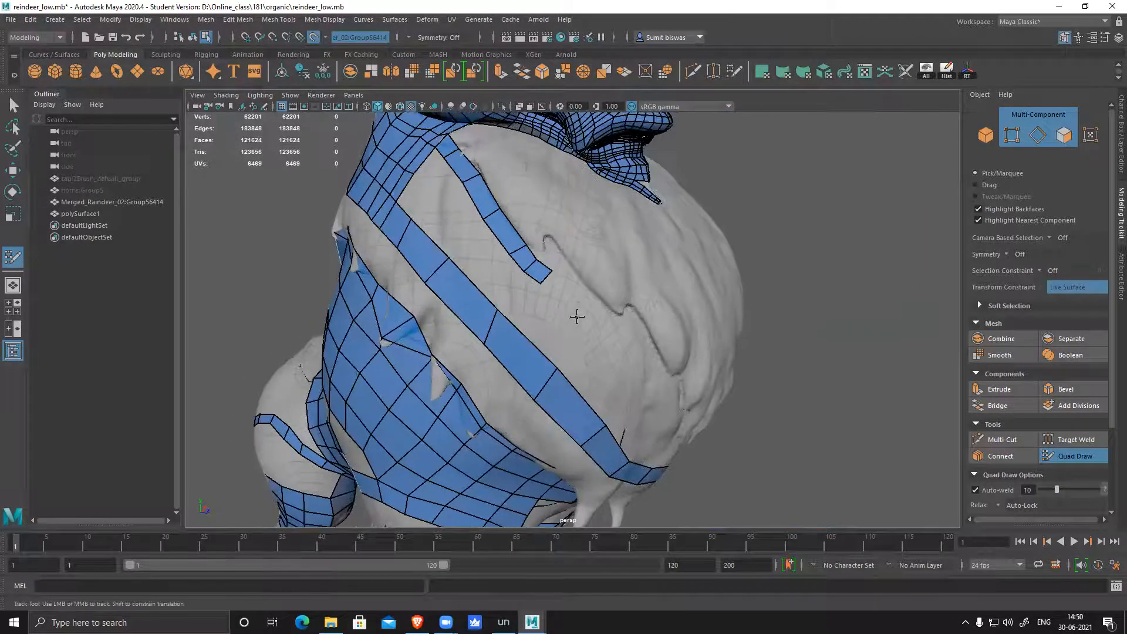
- Delete the end quad of the narrow chest strip and redraw it as a longer quad farther along the fur
ctrl+shift+click(532, 269)
alt+drag(604, 319, 563, 311)
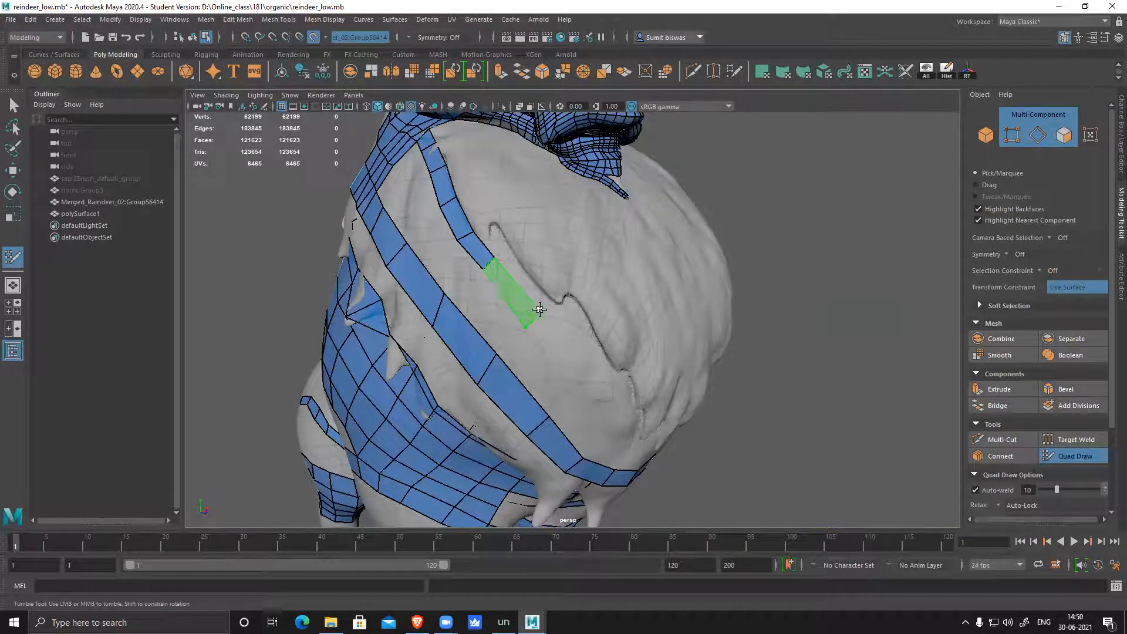
alt+drag(576, 360, 667, 376)
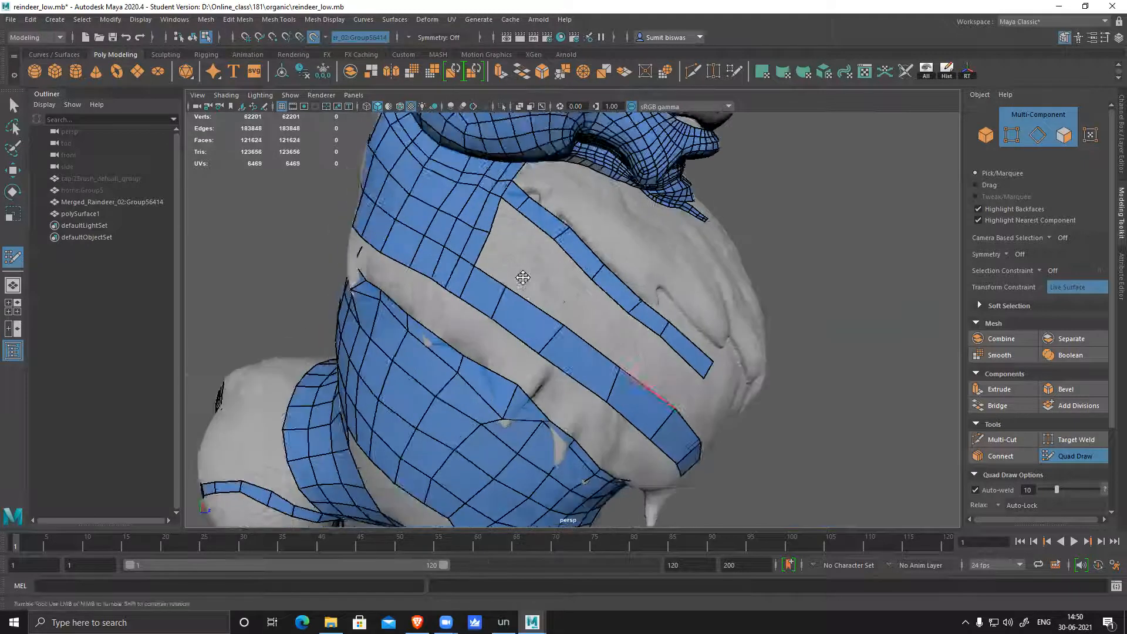
- Fill the upper end of the gap between the two chest strips with two quads, and undo the extra quad placed after them
alt+right_drag(472, 235, 490, 223)
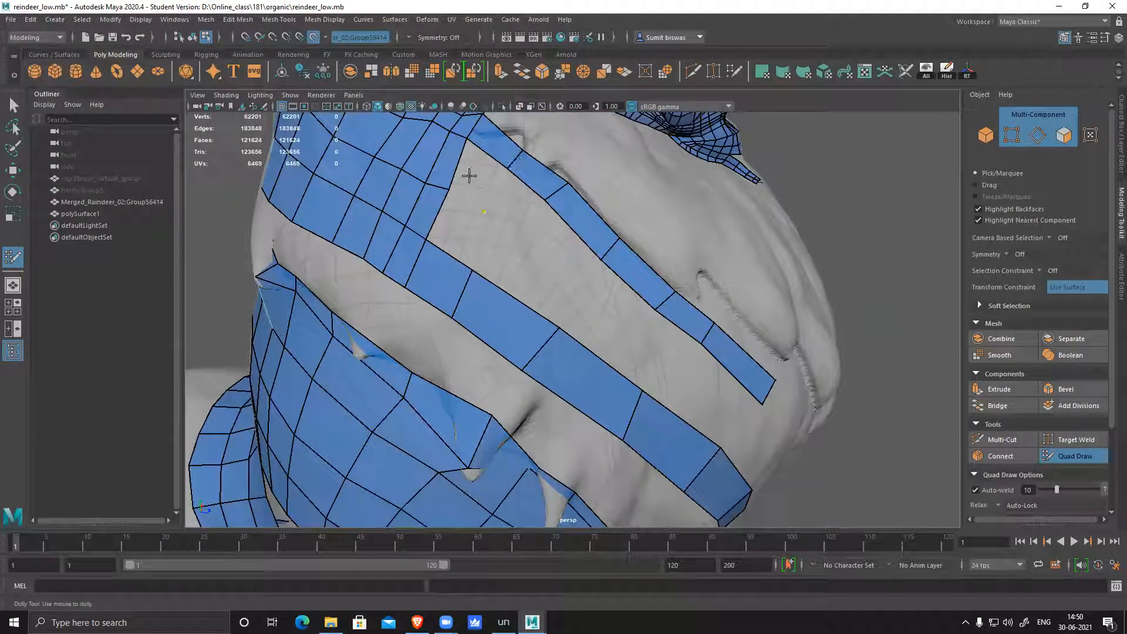
shift+click(523, 205)
shift+click(527, 241)
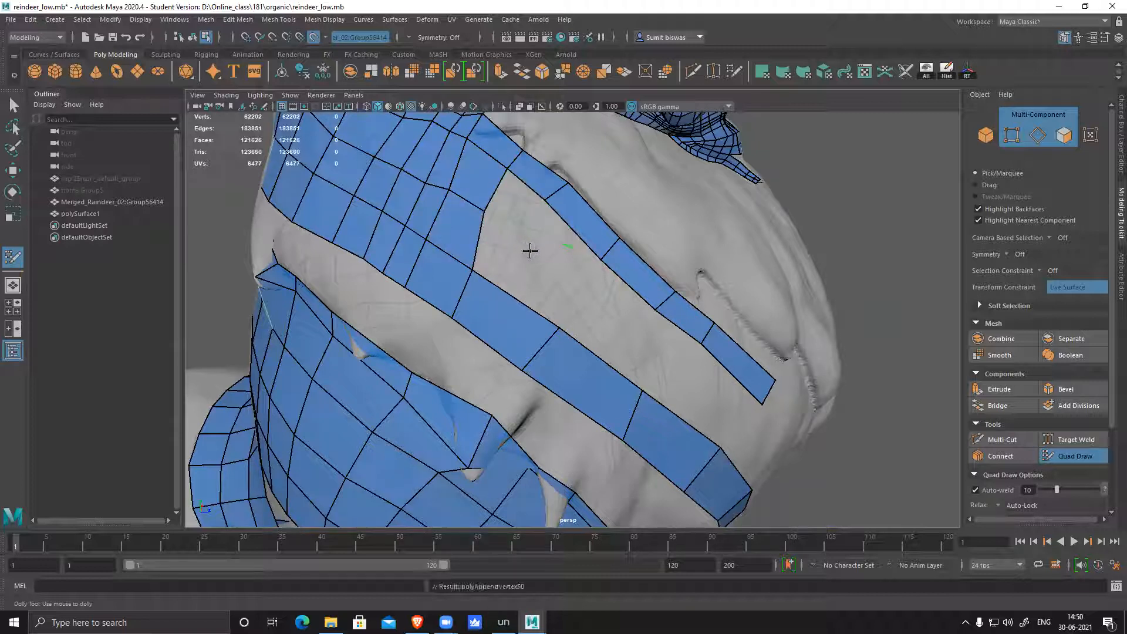
shift+click(563, 271)
key(ctrl+z)
- Extend the fill between the chest strips with further quads in two rows, splitting both strips with matching cross edges
click(530, 251)
shift+click(566, 254)
shift+click(542, 283)
shift+click(517, 263)
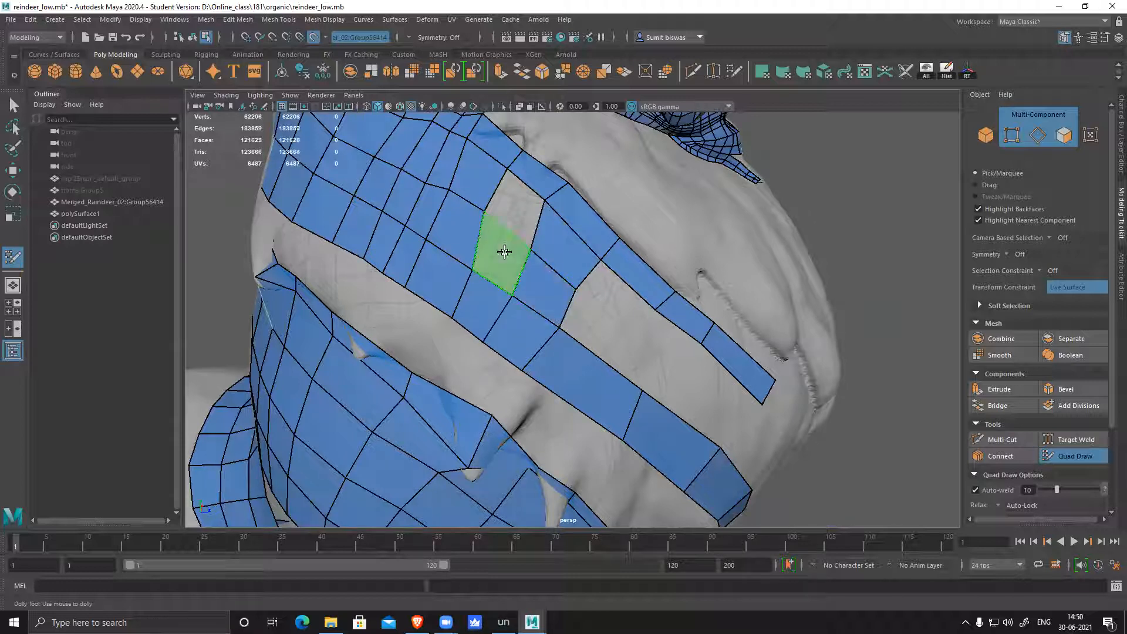
shift+click(531, 210)
- Try to extrude the lower border of the front leg patch down the leg without symmetry
alt+right_drag(734, 358, 478, 252)
alt+drag(558, 337, 593, 311)
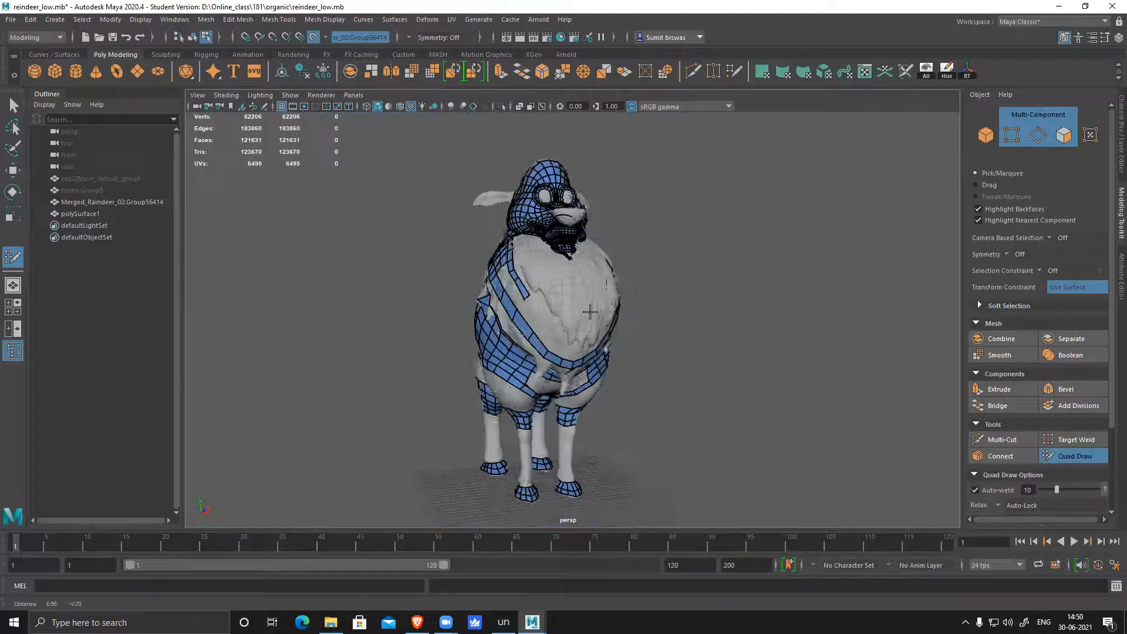
alt+middle_drag(593, 312, 578, 246)
alt+right_drag(529, 259, 569, 262)
alt+drag(499, 268, 552, 265)
alt+right_drag(552, 265, 574, 317)
alt+drag(573, 317, 469, 312)
alt+right_drag(587, 329, 627, 409)
alt+drag(627, 409, 587, 346)
alt+right_drag(587, 346, 614, 320)
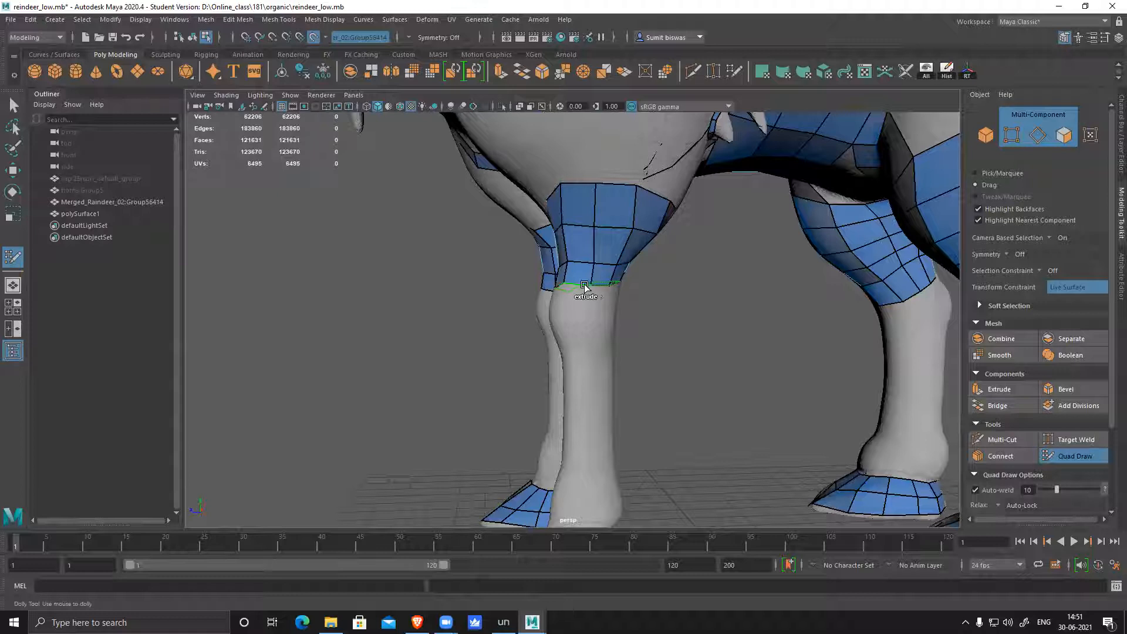
middle_drag(589, 287, 589, 330)
key(ctrl+z)
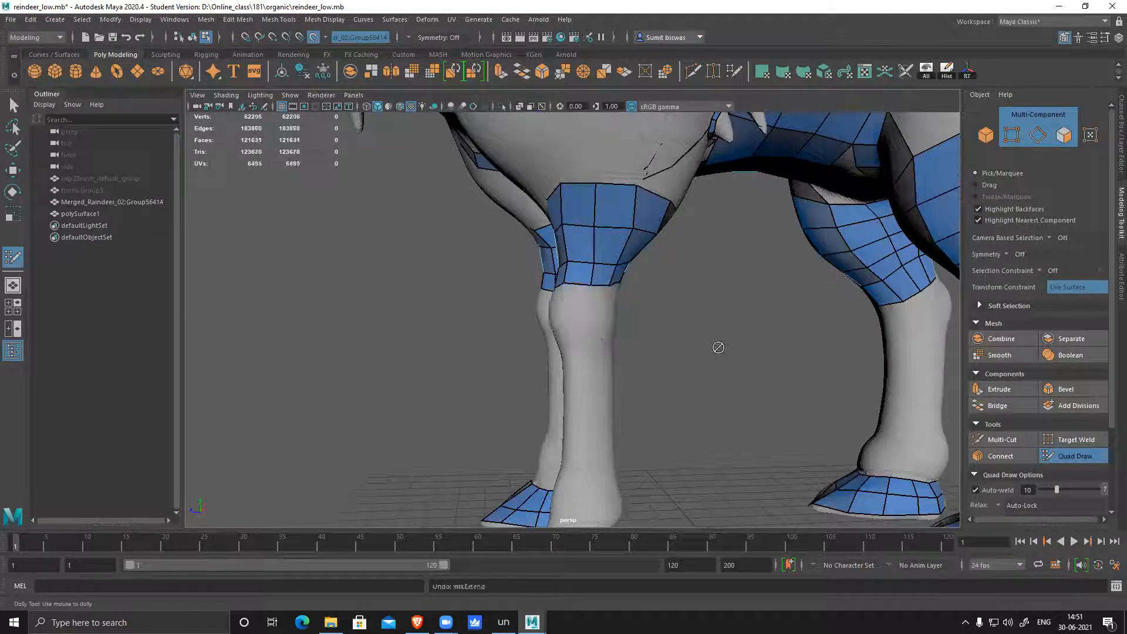
- Turn on Object X symmetry and extrude the lower border of the front leg patch one row down with Quad Draw
key(w)
drag(599, 338, 621, 154)
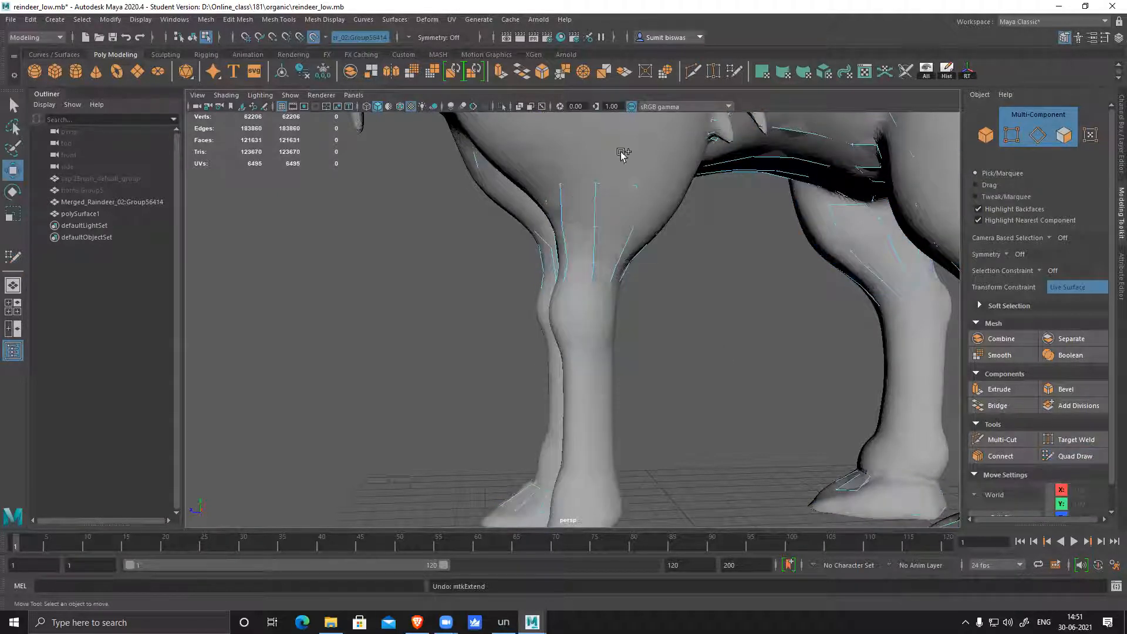
click(1075, 457)
scroll(623, 304, up, 2)
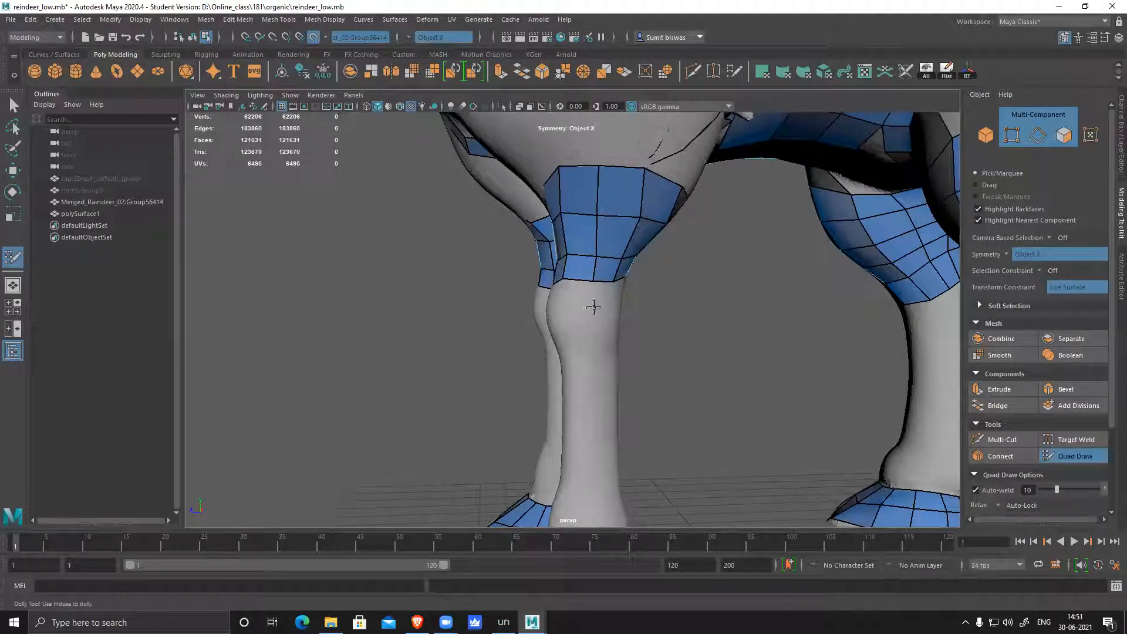
drag(574, 286, 580, 306)
middle_drag(580, 306, 579, 306)
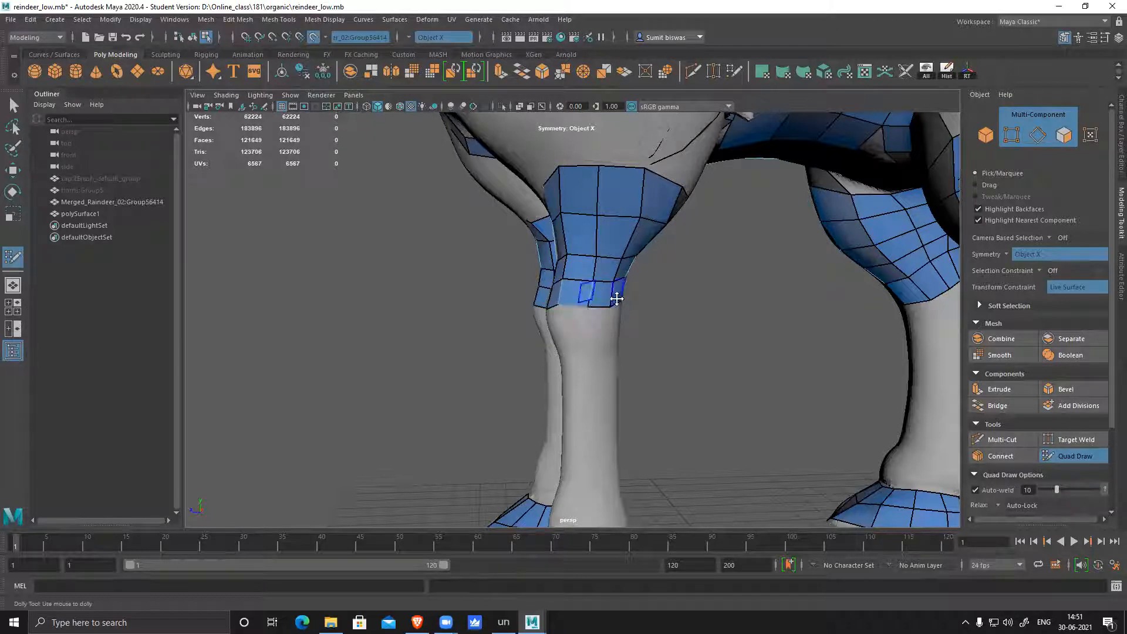
- Extrude the lower border of the front leg patch one more row down the leg below the knee
alt+drag(667, 345, 678, 346)
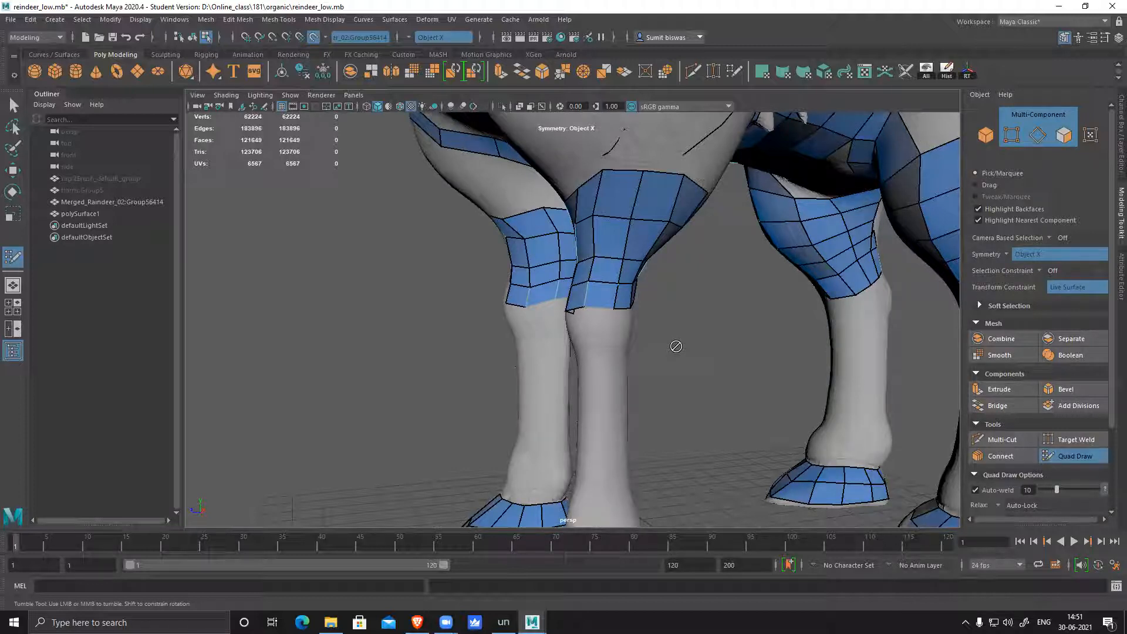
alt+drag(676, 346, 616, 347)
alt+right_drag(616, 347, 663, 392)
alt+drag(664, 393, 635, 385)
key(Tab)
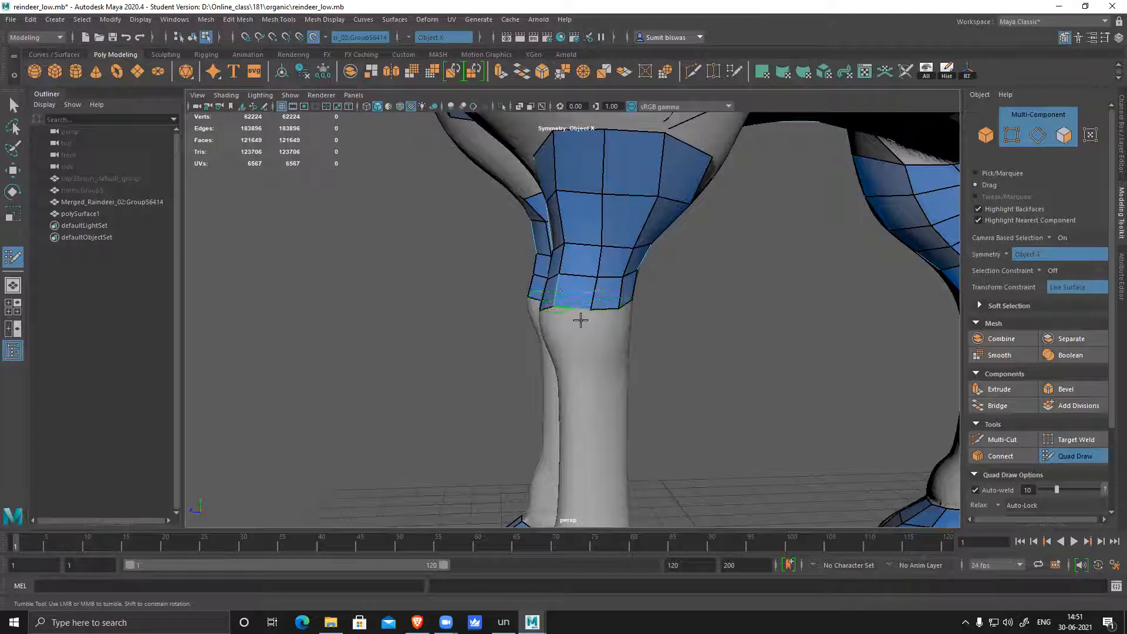
drag(581, 322, 581, 355)
- Extrude the front leg's lower border by a short row below the knee and a long row down the shin
mouse_move(658, 383)
alt+mouse_down()
mouse_move(750, 386)
mouse_move(648, 390)
alt+mouse_up()
alt+right_drag(641, 405, 670, 415)
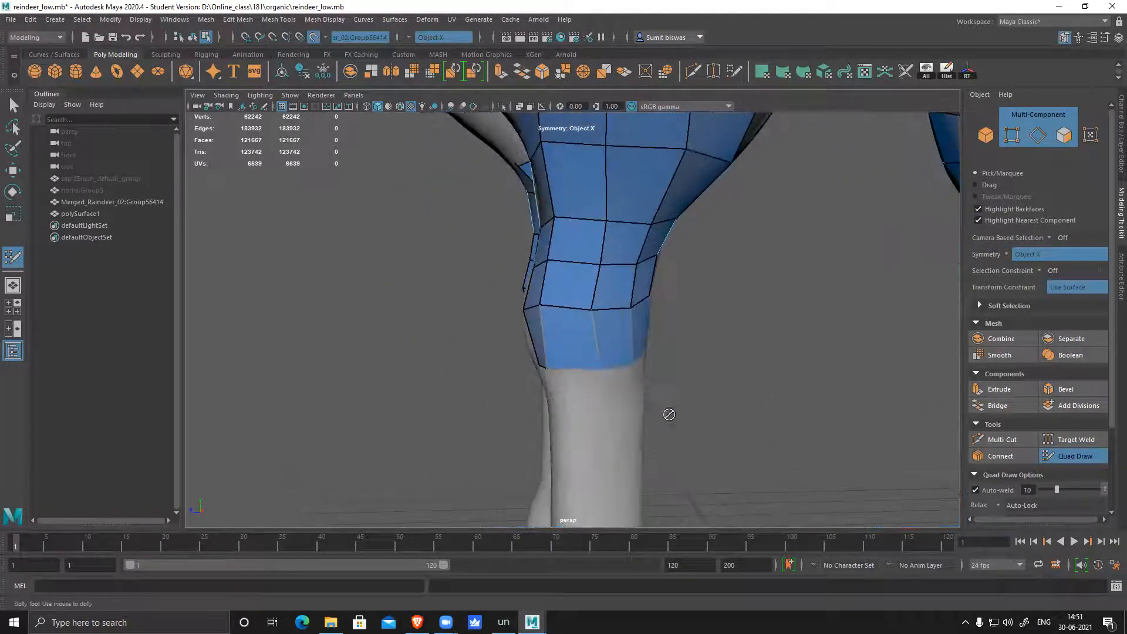
key(Tab)
ctrl+drag(581, 432, 566, 400)
alt+right_drag(723, 435, 608, 372)
alt+middle_drag(599, 365, 568, 303)
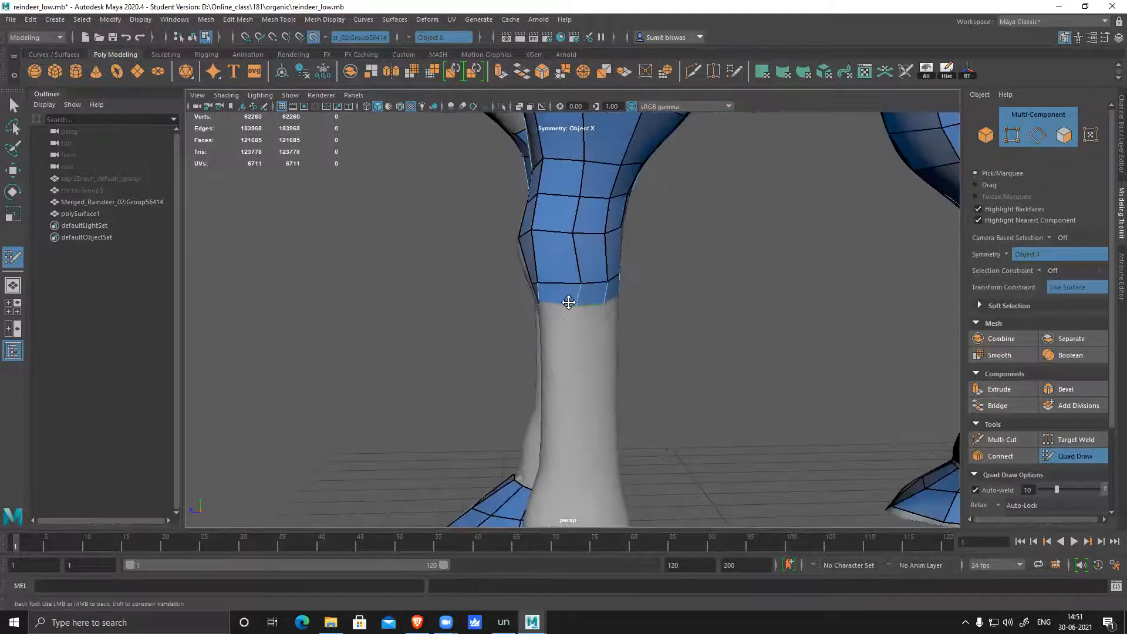
mouse_move(567, 305)
ctrl+mouse_down()
mouse_move(567, 343)
mouse_move(594, 353)
mouse_move(596, 483)
ctrl+mouse_up()
key(ctrl+z)
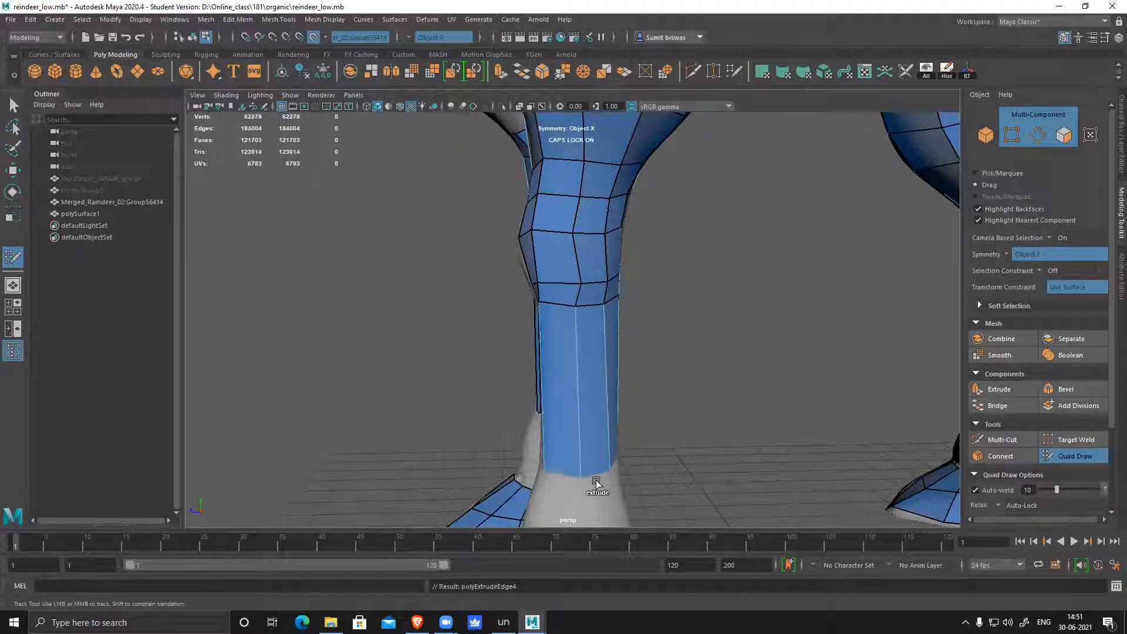
- Extrude the front leg's lower border from the shin over the bulge above the hoof in several short rows
alt+right_drag(752, 450, 639, 385)
alt+middle_drag(639, 385, 639, 320)
alt+drag(574, 355, 741, 405)
alt+middle_drag(643, 367, 639, 288)
alt+right_drag(639, 288, 680, 332)
alt+drag(679, 332, 614, 365)
alt+middle_drag(613, 365, 612, 350)
alt+right_drag(612, 351, 629, 327)
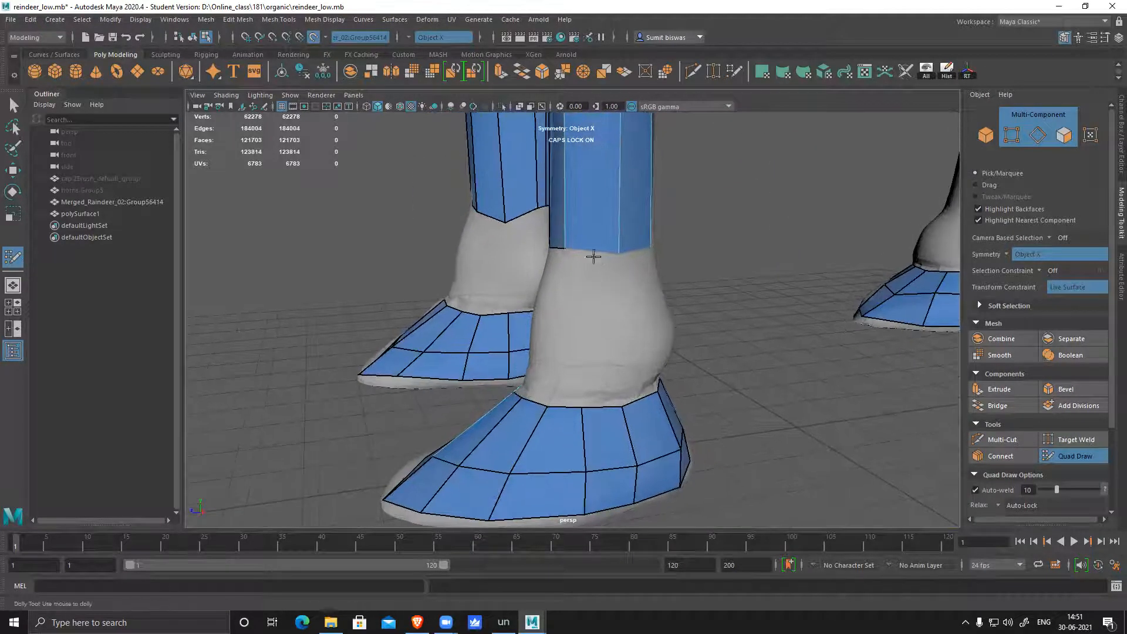
drag(597, 256, 605, 385)
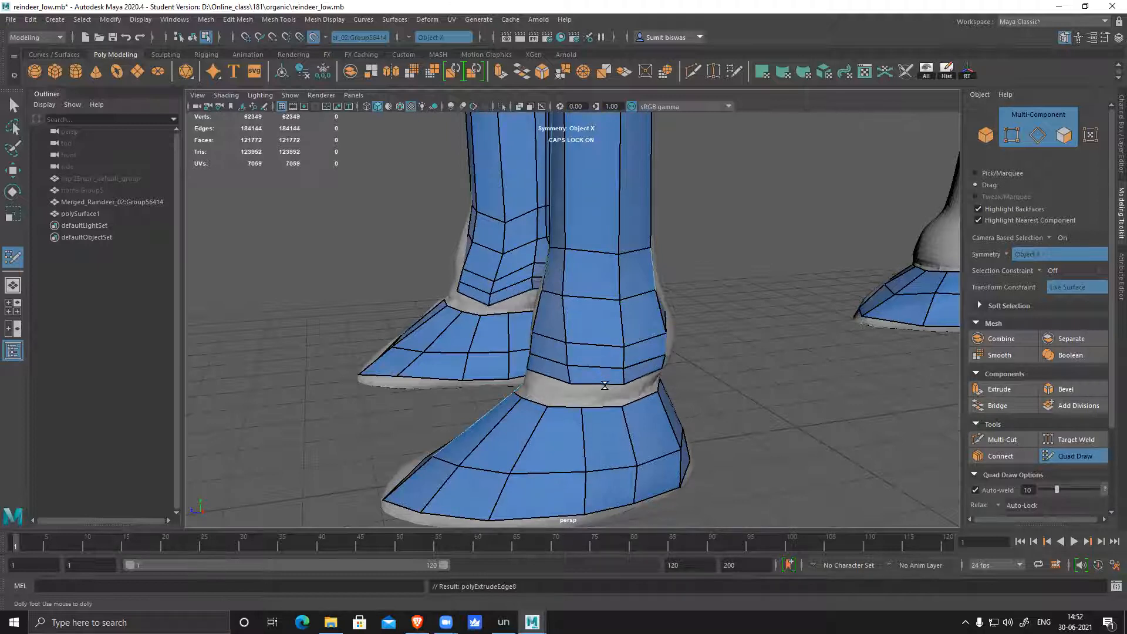
- Undo the last two uneven rows above the front hoof and extrude a single even row in their place
alt+drag(745, 384, 605, 369)
scroll(605, 368, up, 3)
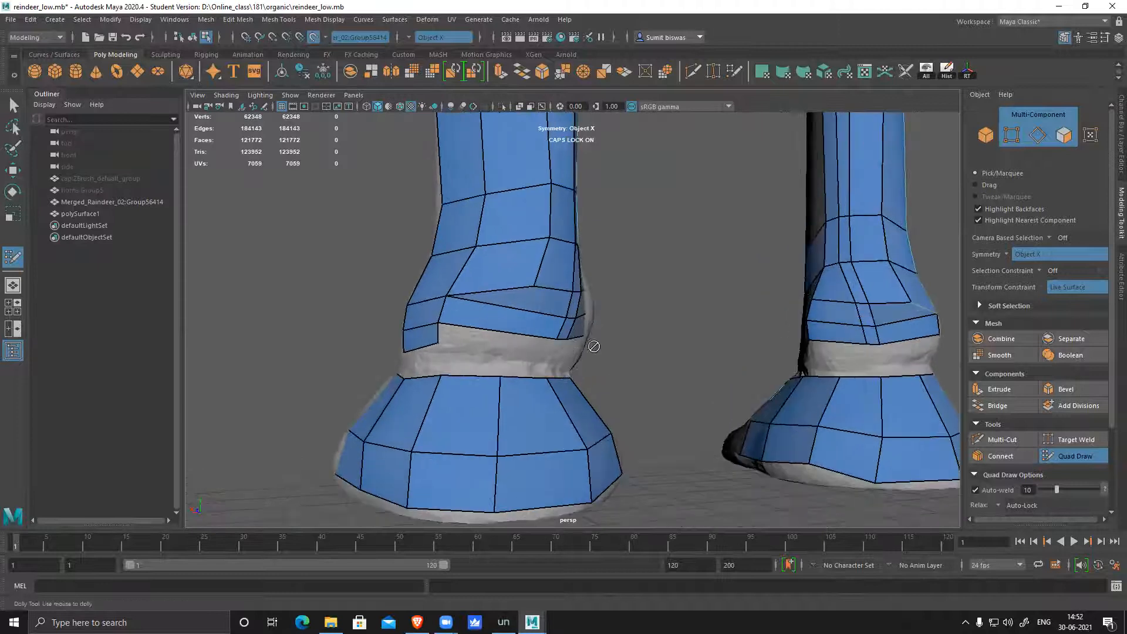
key(ctrl+z)
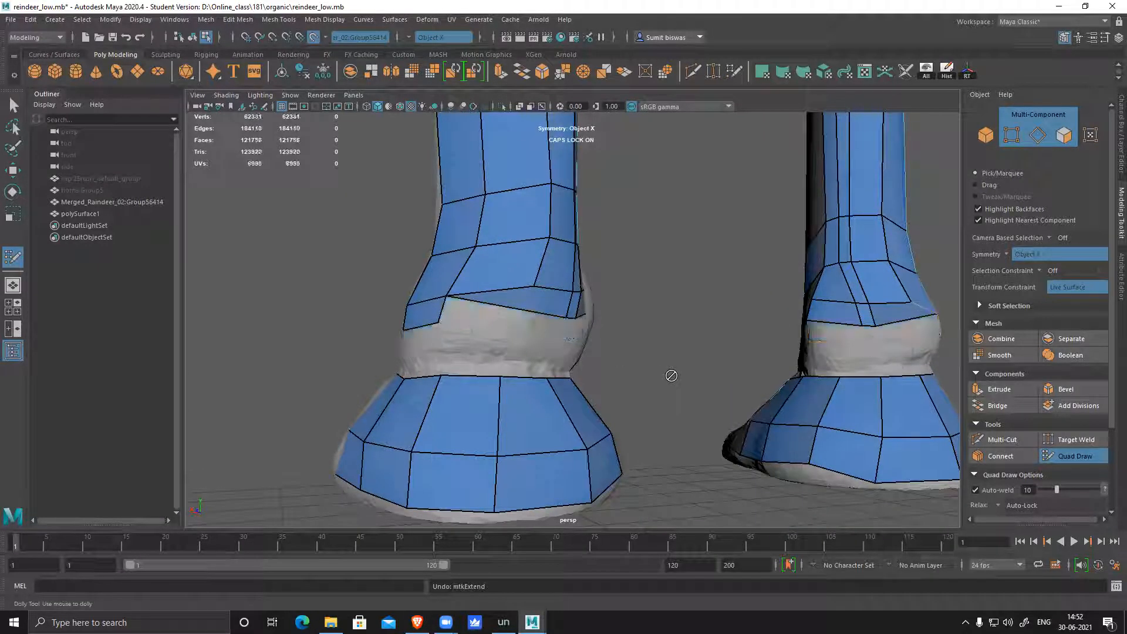
key(ctrl+z)
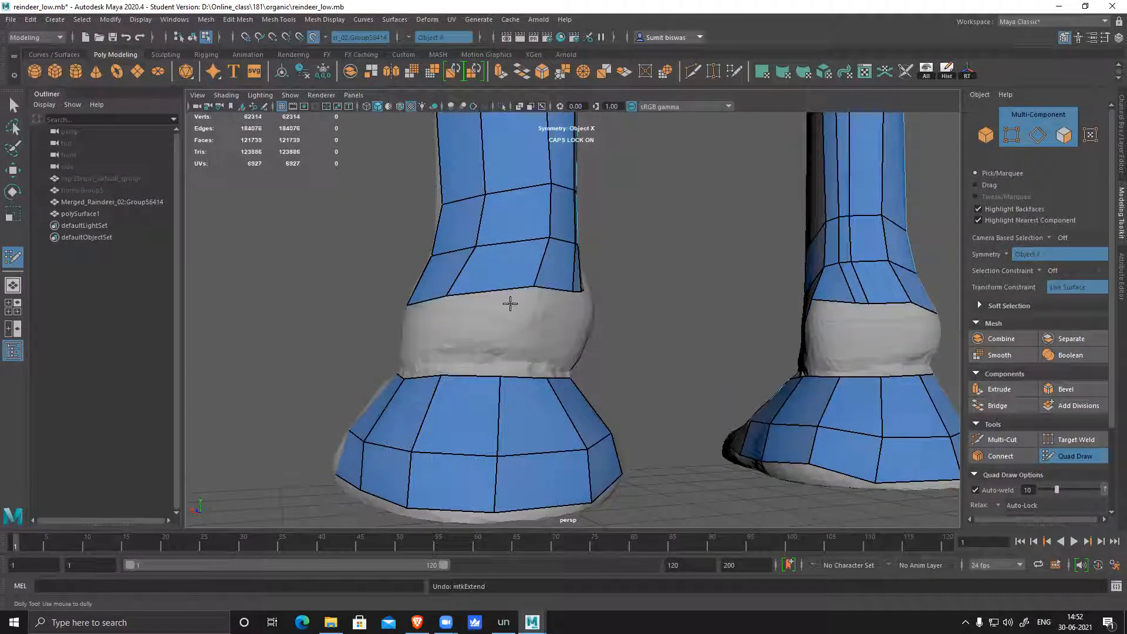
drag(511, 298, 509, 340)
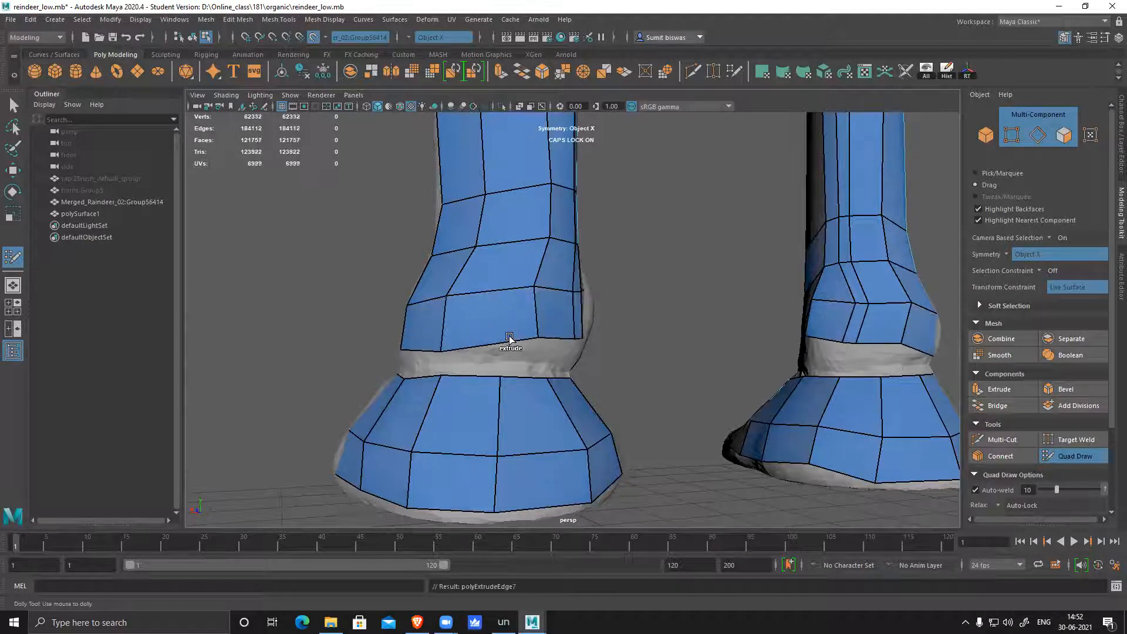
- Fill the first quad between the front leg's lower border and the upper edge of the hoof patch
alt+drag(667, 365, 879, 377)
alt+middle_drag(879, 378, 765, 323)
scroll(593, 352, up, 2)
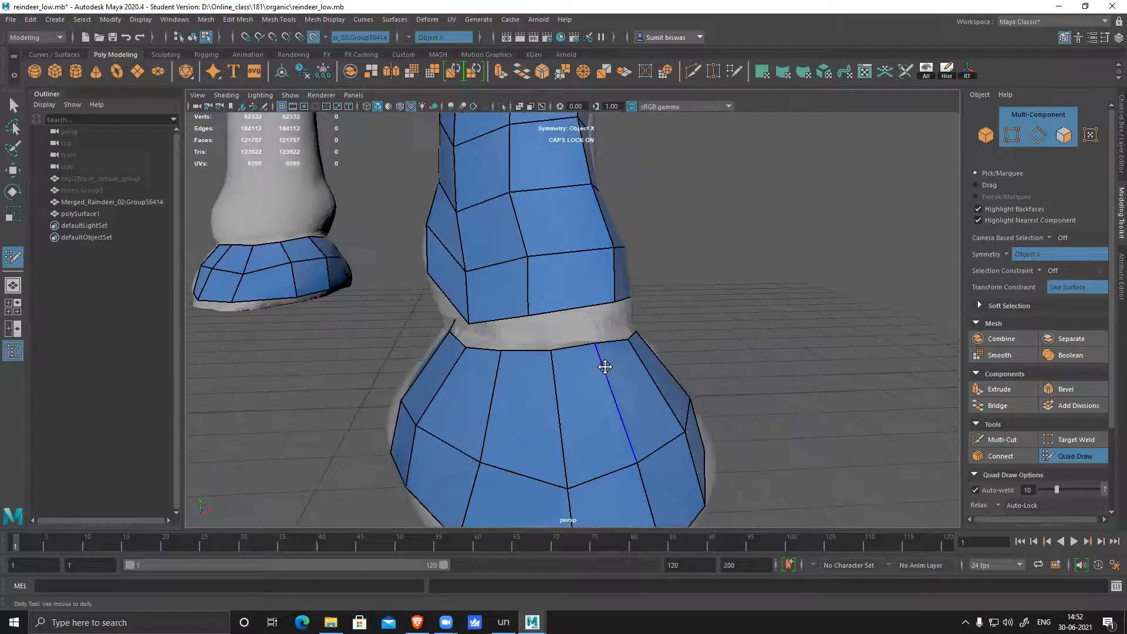
scroll(606, 367, down, 3)
alt+drag(574, 372, 604, 327)
shift+click(616, 342)
- Insert a vertical edge loop in the front leg to match the hoof's edges, and fill the adjoining gap quad
alt+drag(622, 365, 704, 300)
scroll(587, 341, up, 2)
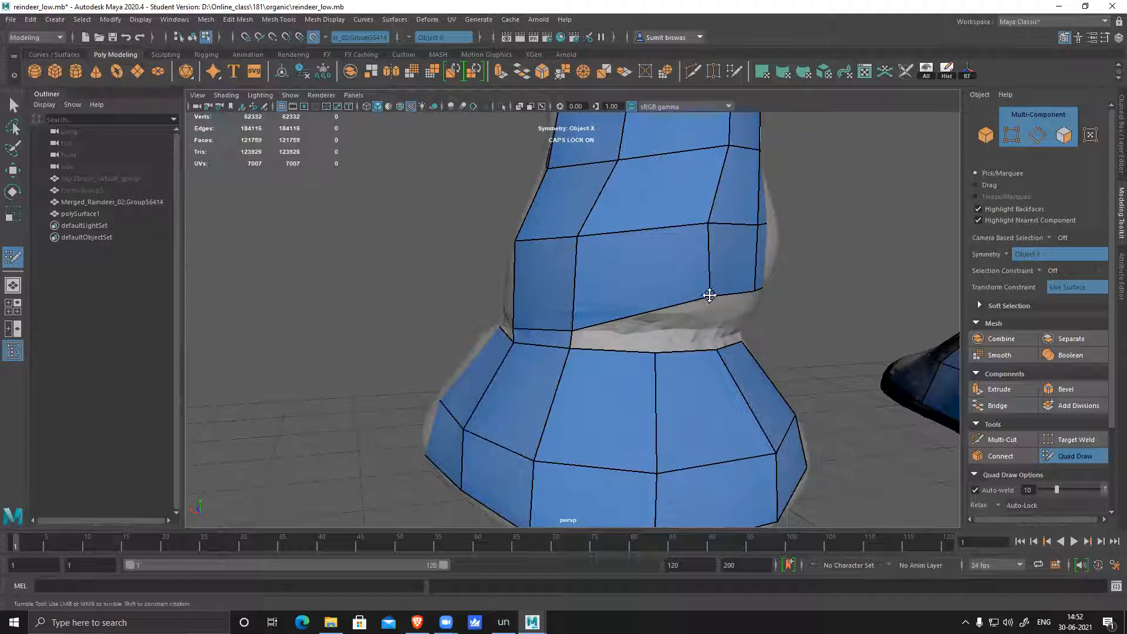
ctrl+click(697, 337)
alt+drag(646, 327, 699, 304)
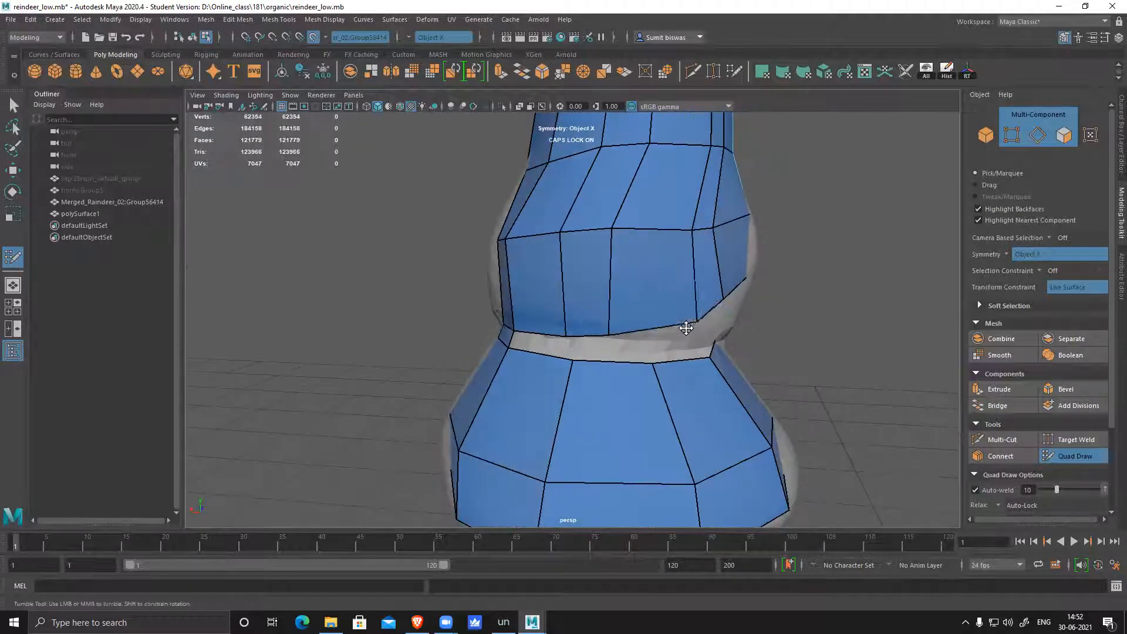
alt+drag(660, 344, 564, 288)
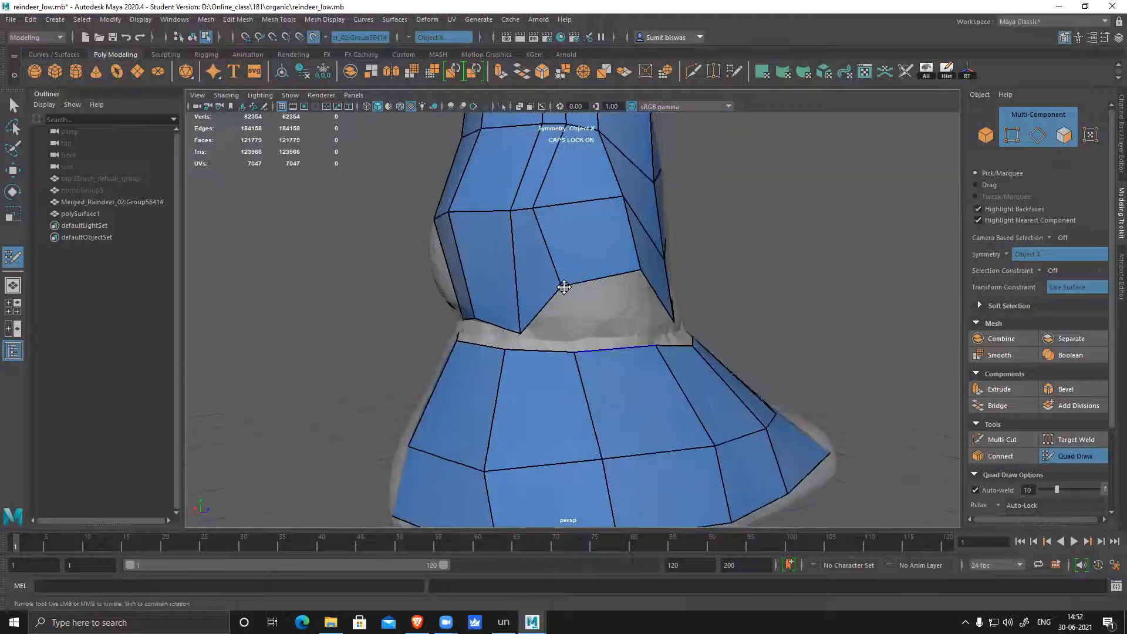
alt+drag(575, 335, 558, 264)
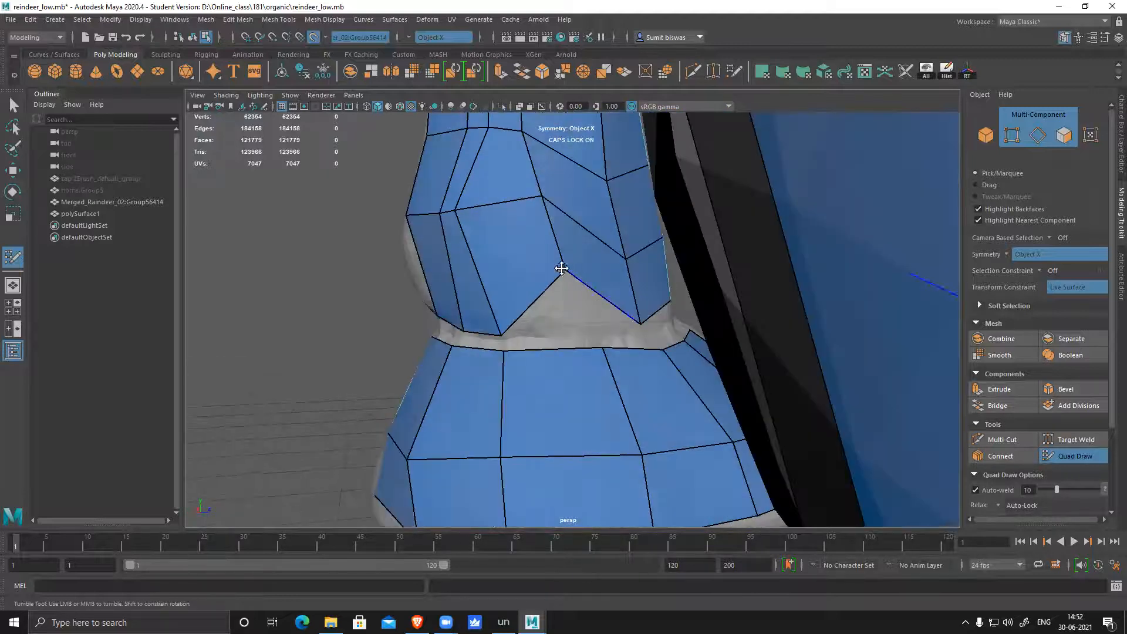
alt+drag(627, 354, 664, 336)
shift+click(667, 333)
- Insert a vertical edge loop in the hoof patch and fill the next quads of the gap around the ankle
scroll(636, 373, up, 5)
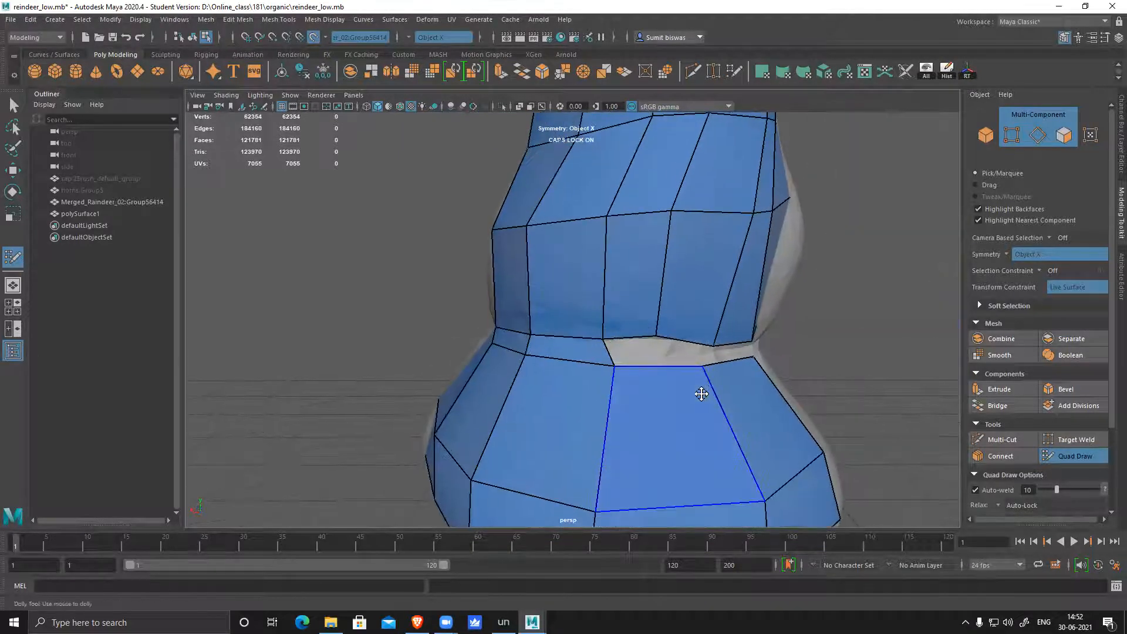
ctrl+click(665, 366)
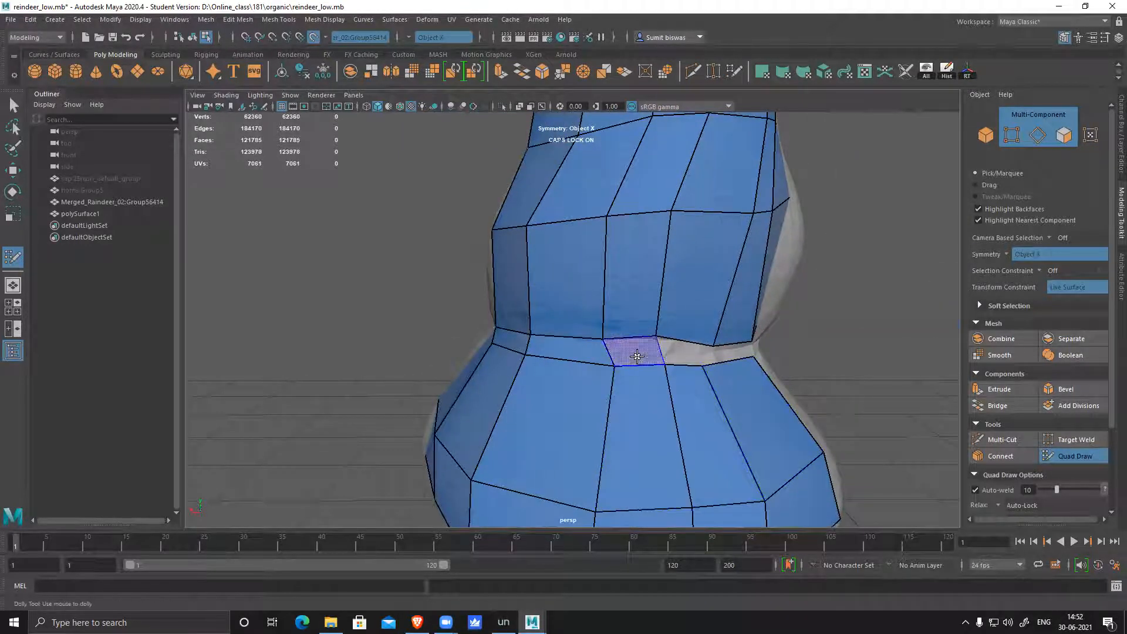
shift+click(690, 353)
alt+drag(748, 400, 616, 372)
shift+click(614, 333)
mouse_move(703, 385)
alt+mouse_down()
mouse_move(654, 389)
mouse_move(599, 373)
alt+mouse_up()
mouse_move(678, 377)
alt+mouse_down()
mouse_move(630, 381)
mouse_move(553, 420)
mouse_move(524, 413)
mouse_move(592, 373)
mouse_move(602, 352)
alt+mouse_up()
scroll(656, 410, up, 3)
shift+click(592, 358)
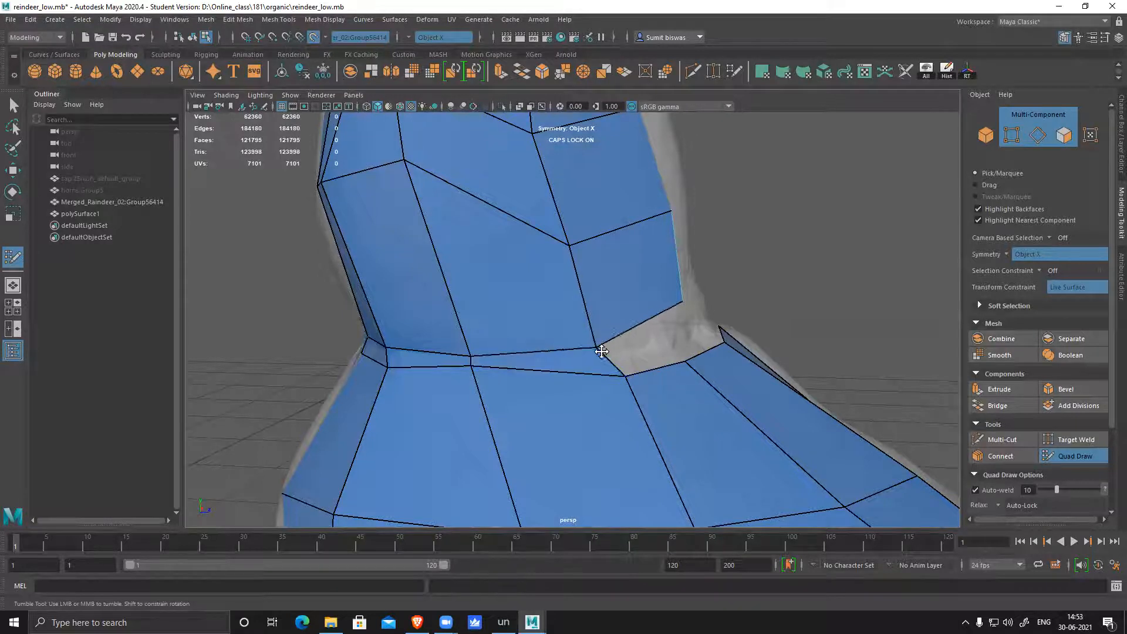
- Insert another vertical edge loop in the leg beside the open gap, and fill two more quads down to the hoof
mouse_move(681, 347)
alt+mouse_down()
mouse_move(650, 347)
mouse_move(631, 319)
alt+mouse_up()
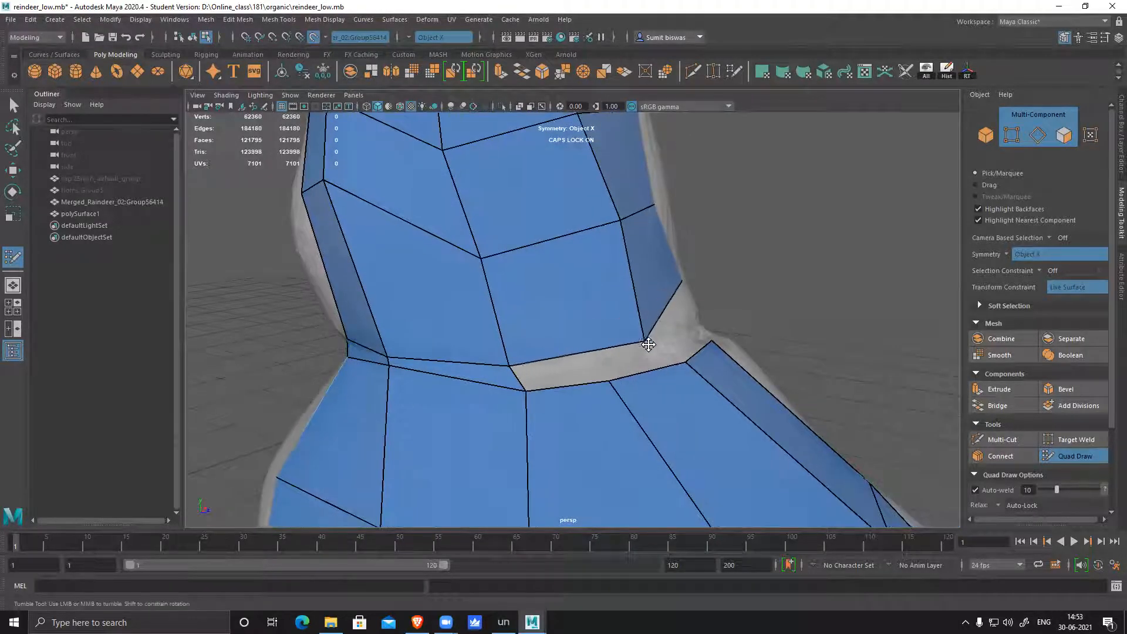
ctrl+click(591, 354)
shift+click(566, 375)
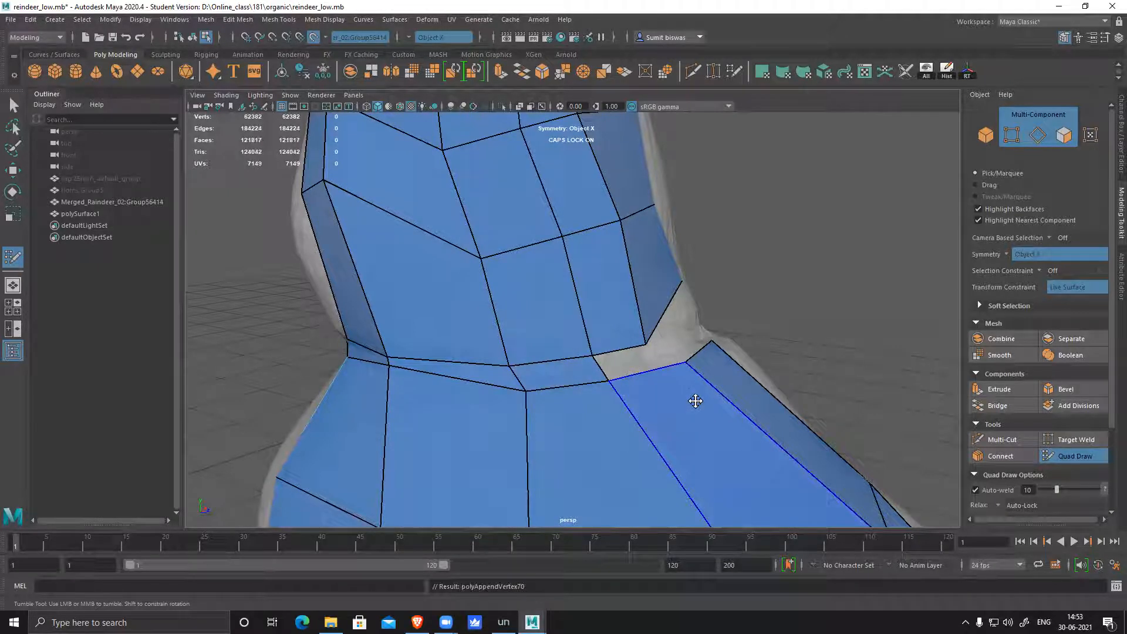
alt+drag(696, 401, 602, 375)
shift+click(596, 368)
- Split the wide leg face above the remaining gap with a vertical edge loop, and fill the two quads below it
alt+drag(730, 403, 642, 410)
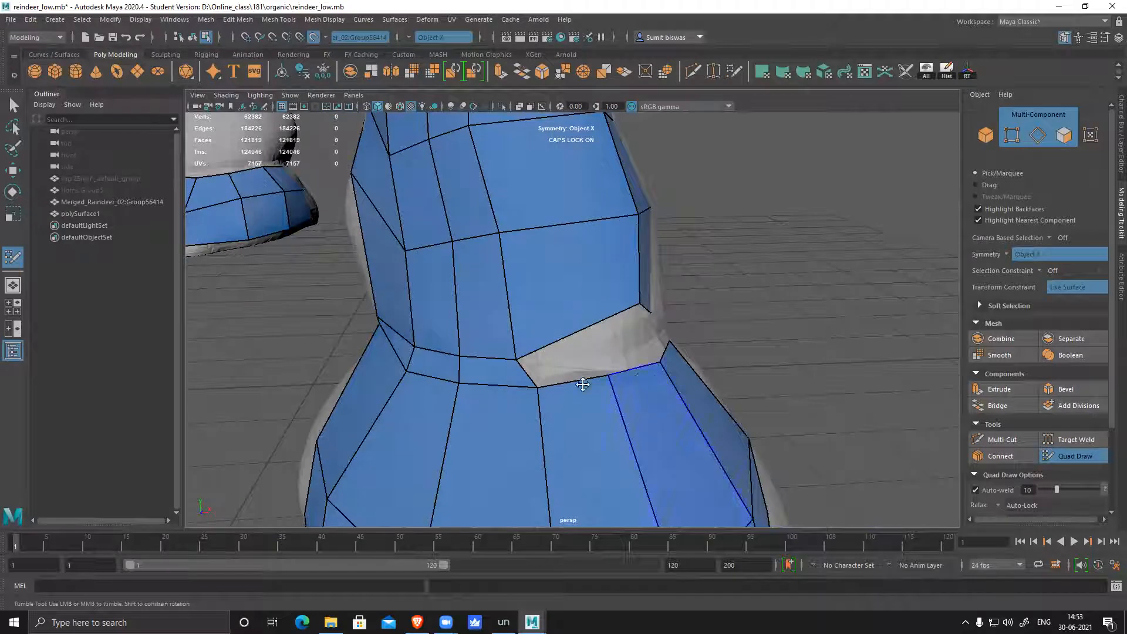
alt+drag(632, 368, 614, 371)
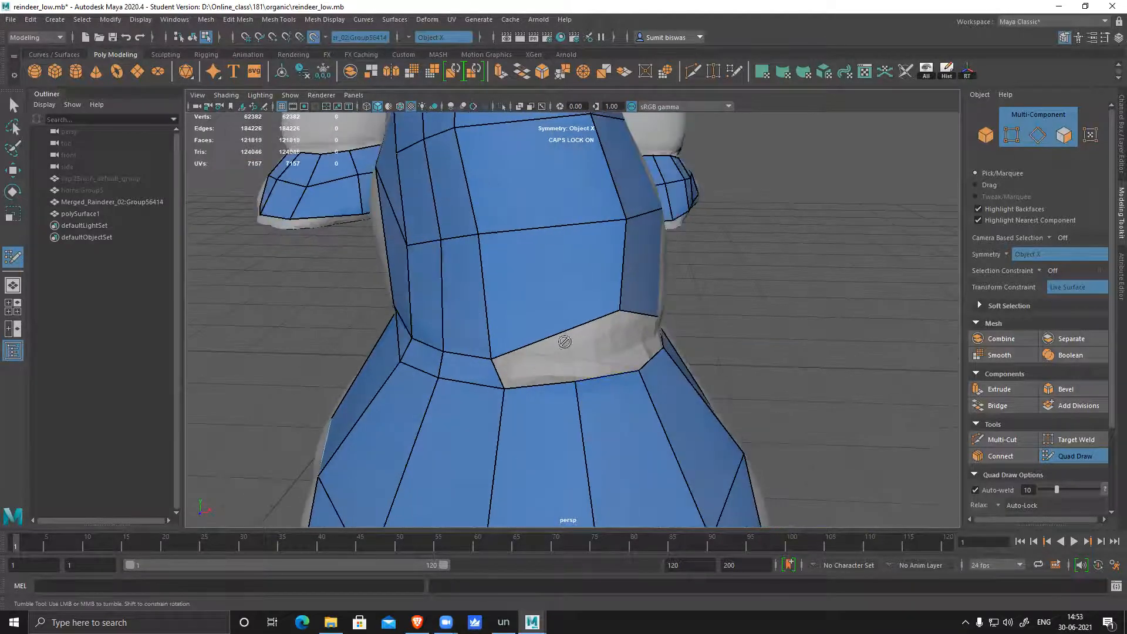
ctrl+click(593, 349)
shift+click(537, 371)
alt+drag(638, 404, 582, 387)
shift+click(556, 347)
- Close the rest of the ankle gap, lowering two leg border vertices and adding one last vertical edge loop
drag(545, 323, 548, 351)
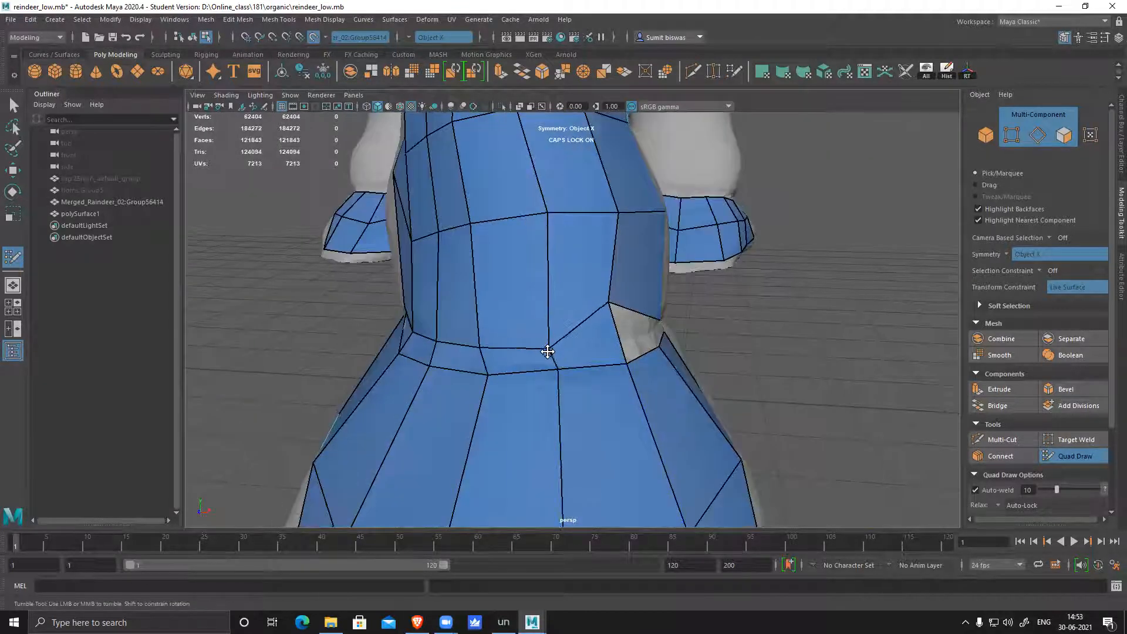
drag(607, 314, 614, 338)
alt+drag(658, 367, 598, 336)
ctrl+click(589, 342)
shift+click(628, 348)
- Relax the new topology along the front leg's shin to even out the edge rows
alt+right_drag(777, 420, 432, 361)
alt+drag(458, 361, 627, 406)
alt+right_drag(626, 405, 649, 372)
alt+drag(649, 372, 580, 298)
alt+right_drag(580, 299, 552, 394)
mouse_move(581, 253)
shift+mouse_down()
mouse_move(604, 294)
mouse_move(536, 320)
mouse_move(538, 234)
shift+mouse_up()
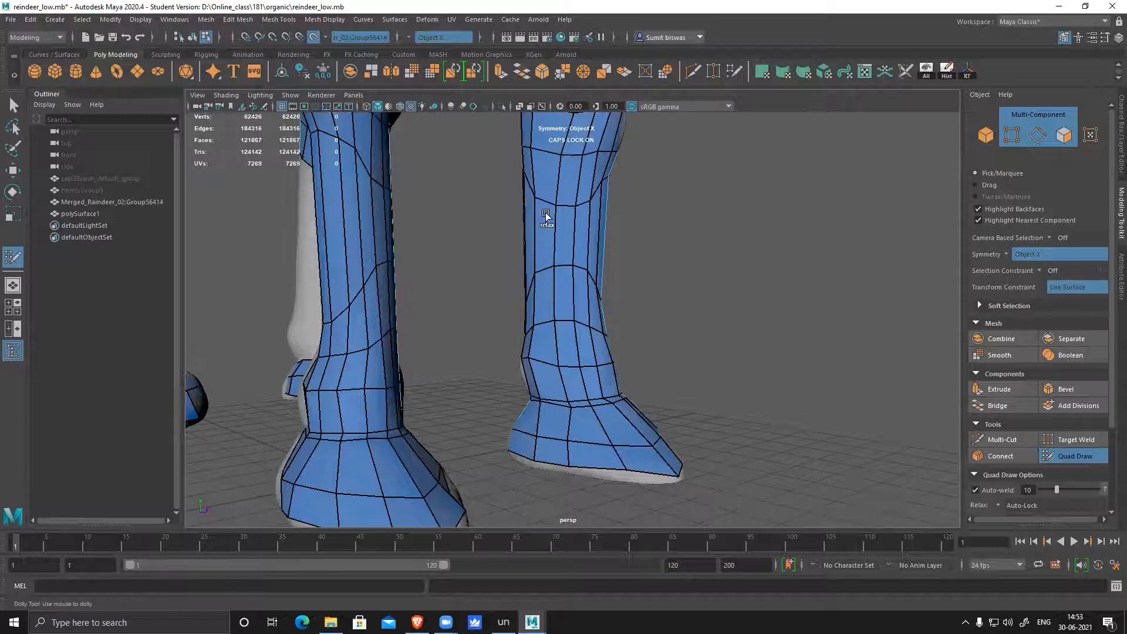
- Relax the zigzag edge rows on the remaining sides of the front leg's shin into level rings
alt+drag(701, 315, 601, 297)
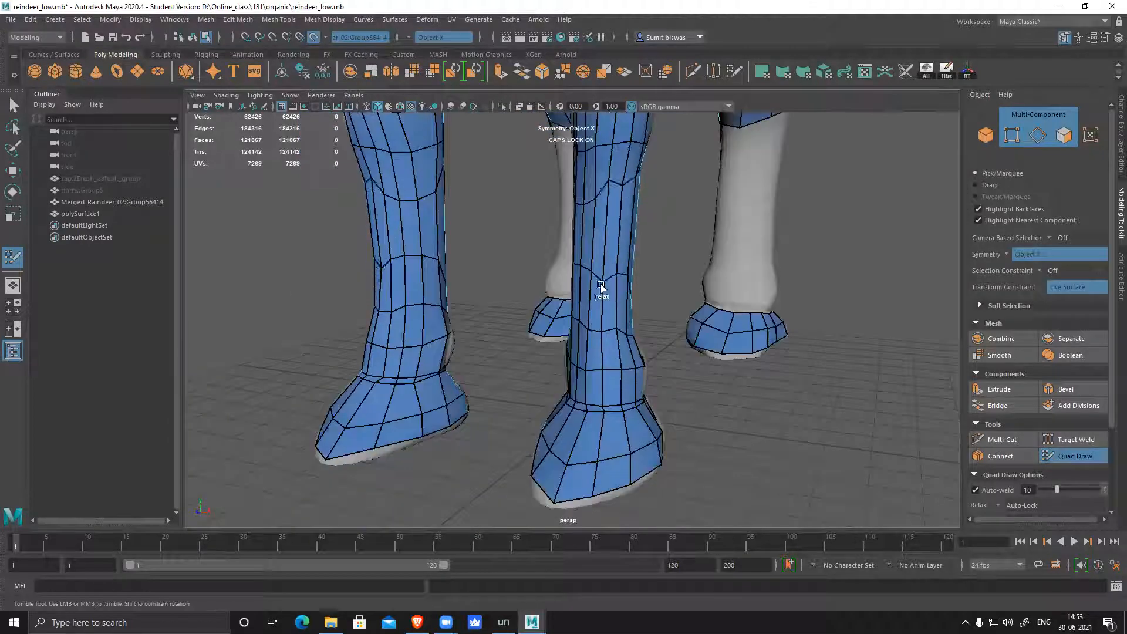
alt+drag(665, 314, 600, 341)
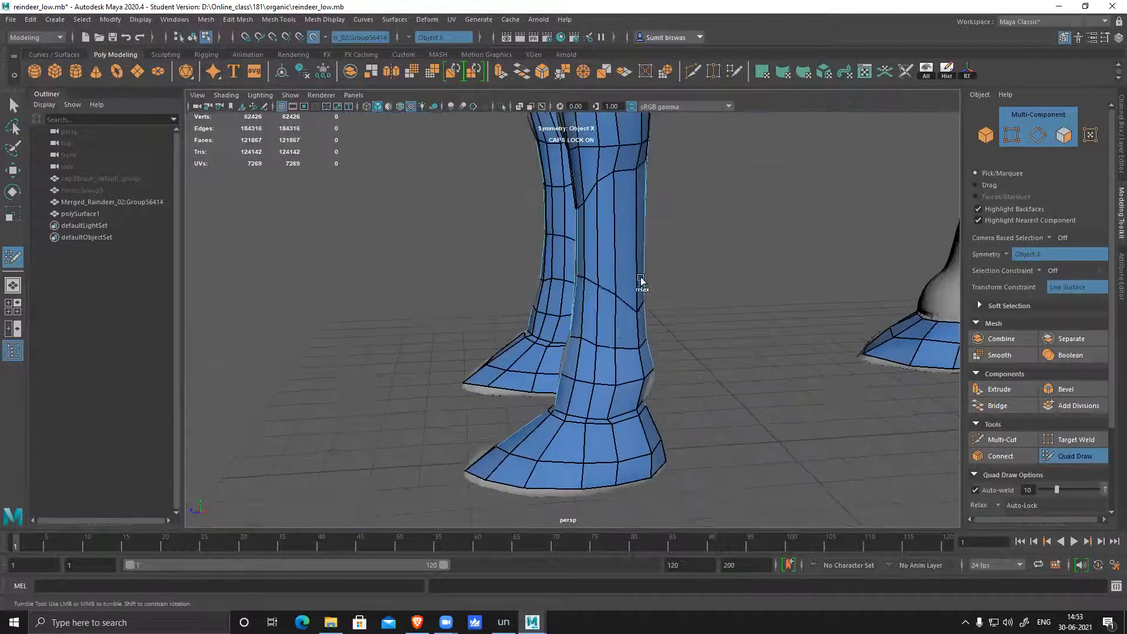
alt+drag(660, 311, 585, 191)
alt+drag(618, 290, 534, 378)
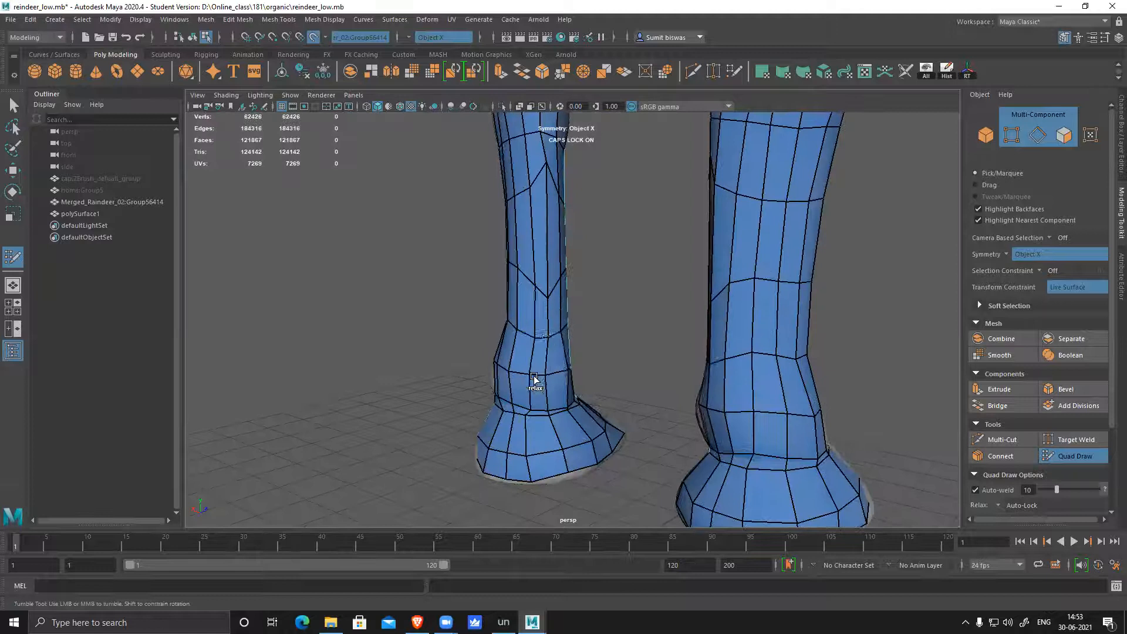
mouse_move(542, 279)
shift+mouse_down()
mouse_move(544, 189)
mouse_move(559, 151)
mouse_move(573, 262)
mouse_move(552, 311)
mouse_move(544, 257)
mouse_move(558, 146)
mouse_move(587, 176)
shift+mouse_up()
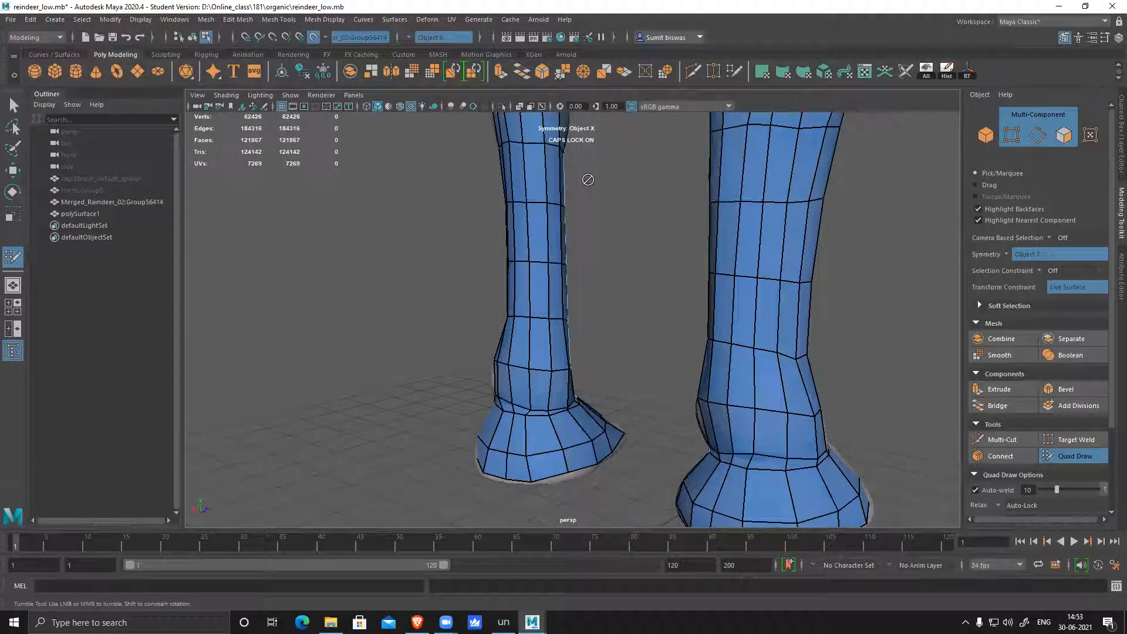
- Relax the quads around the front leg's knee and upper shin from several sides
alt+middle_drag(586, 176, 597, 306)
mouse_move(597, 307)
shift+mouse_down()
mouse_move(551, 254)
mouse_move(508, 262)
mouse_move(628, 317)
mouse_move(720, 309)
mouse_move(651, 281)
shift+mouse_up()
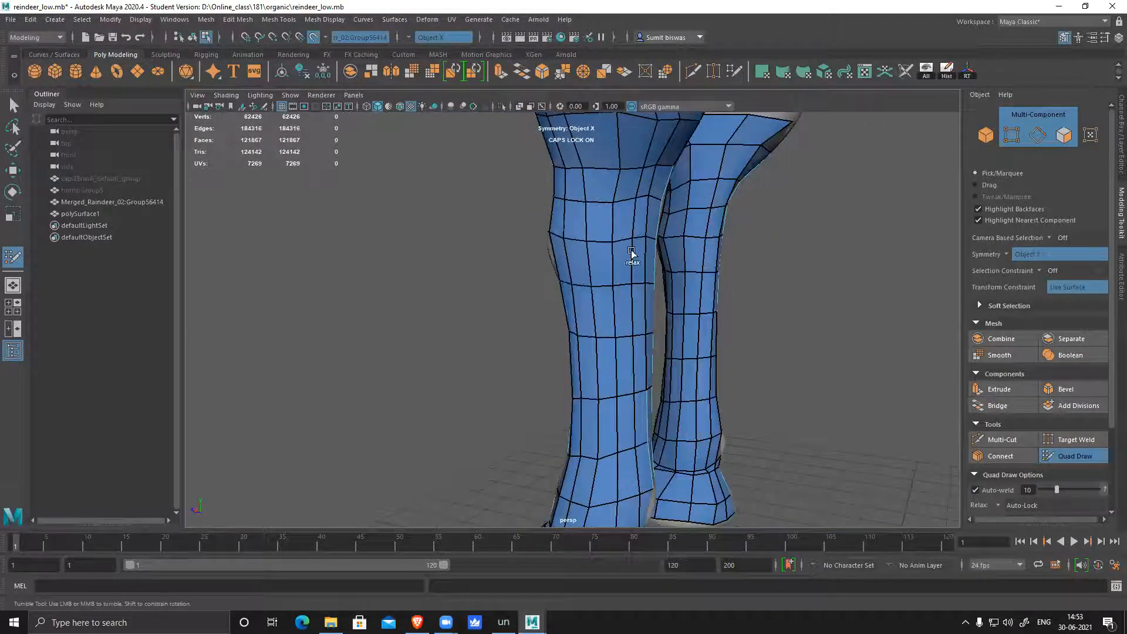
alt+drag(548, 305, 613, 276)
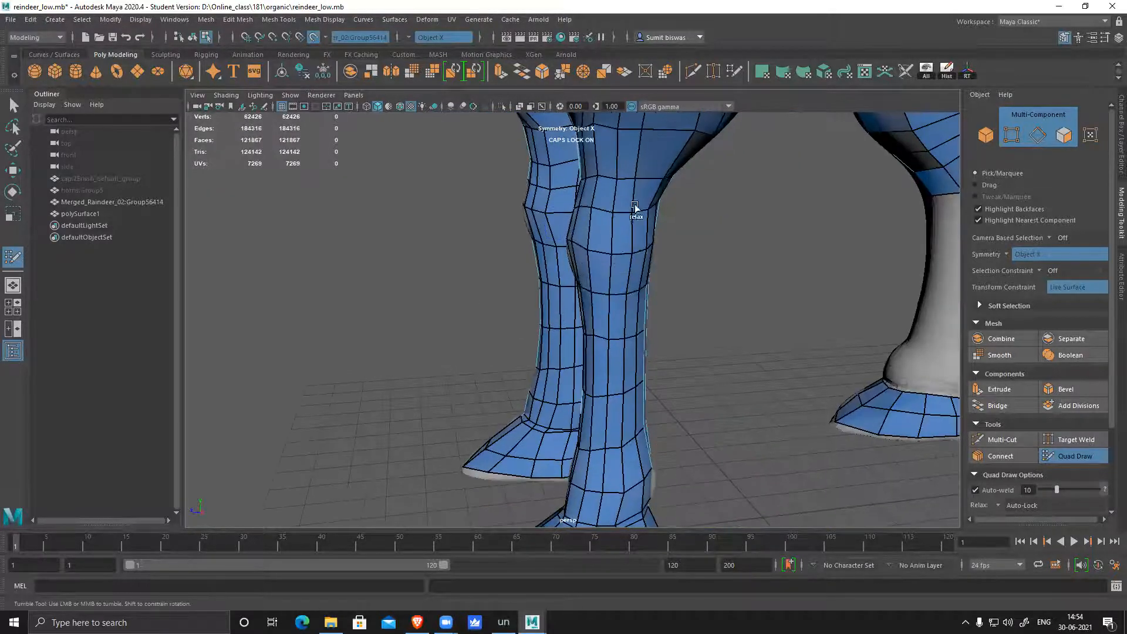
alt+drag(691, 312, 771, 308)
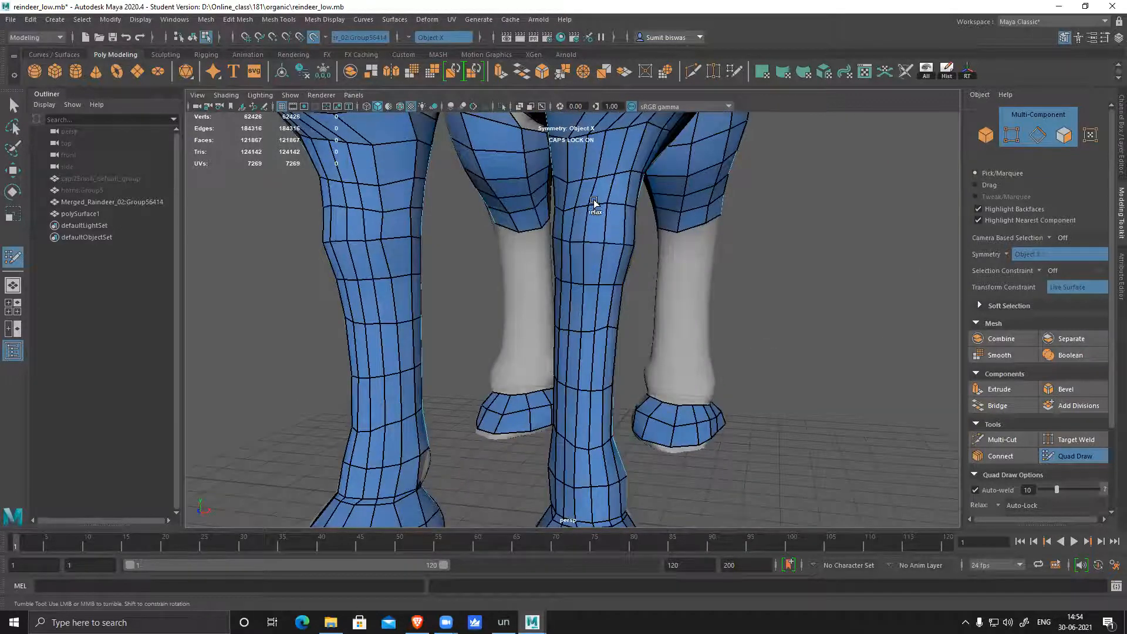
scroll(598, 271, up, 3)
mouse_move(590, 209)
shift+mouse_down()
mouse_move(534, 181)
mouse_move(497, 203)
shift+mouse_up()
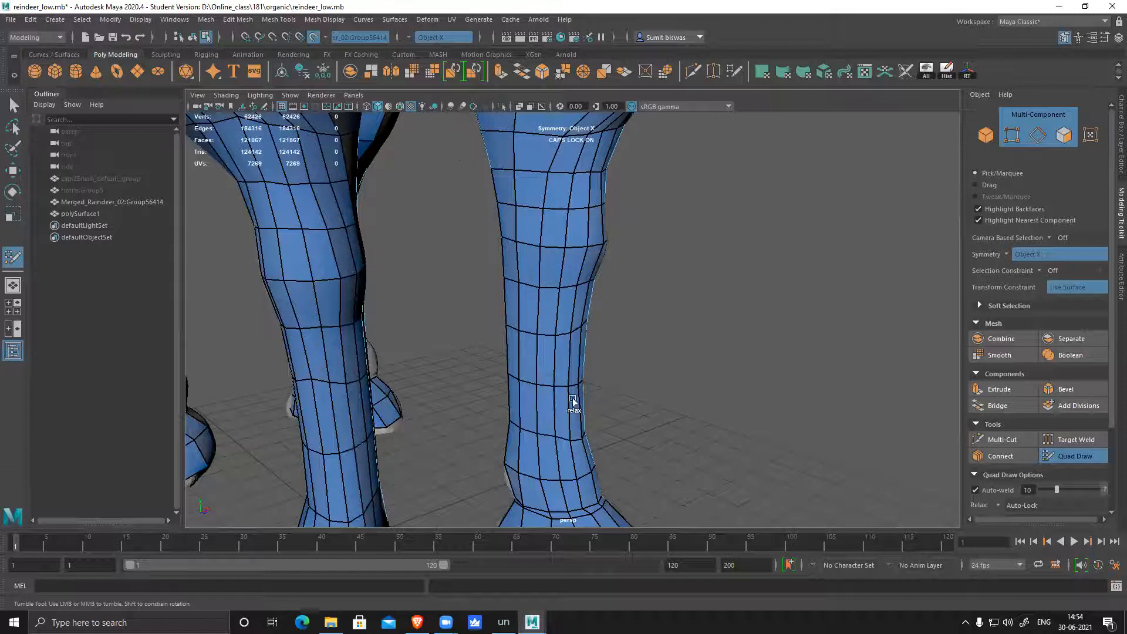
- Relax the quads along the front leg's lower shin and around the ankle bulge above the hoof
alt+middle_drag(660, 448, 563, 338)
shift+drag(571, 325, 566, 351)
scroll(630, 393, up, 6)
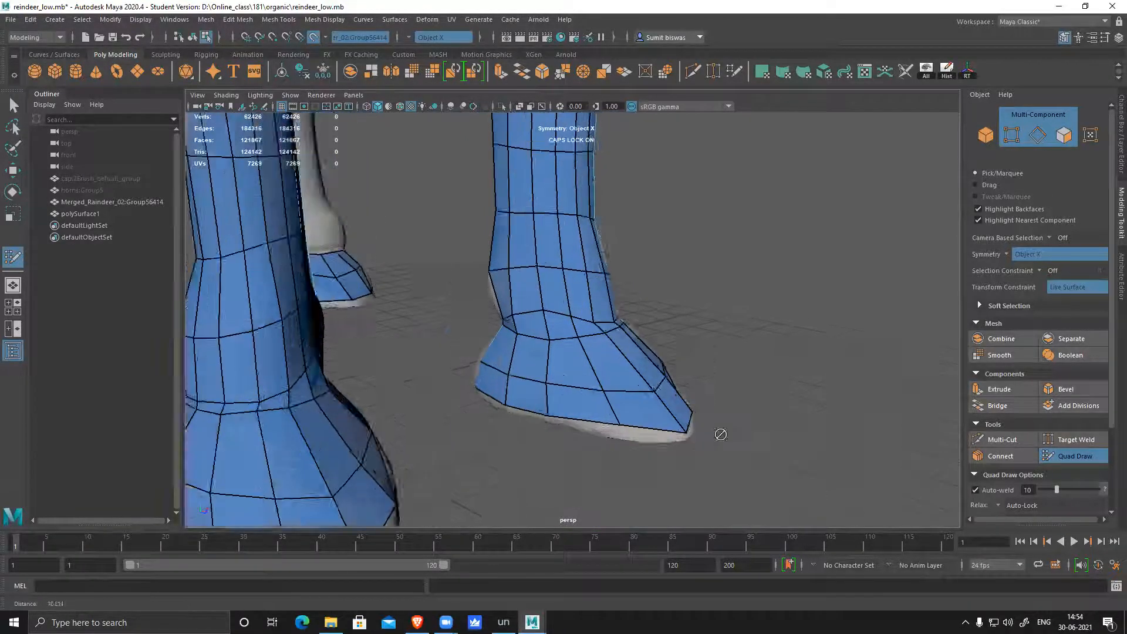
scroll(631, 366, down, 4)
scroll(594, 298, up, 2)
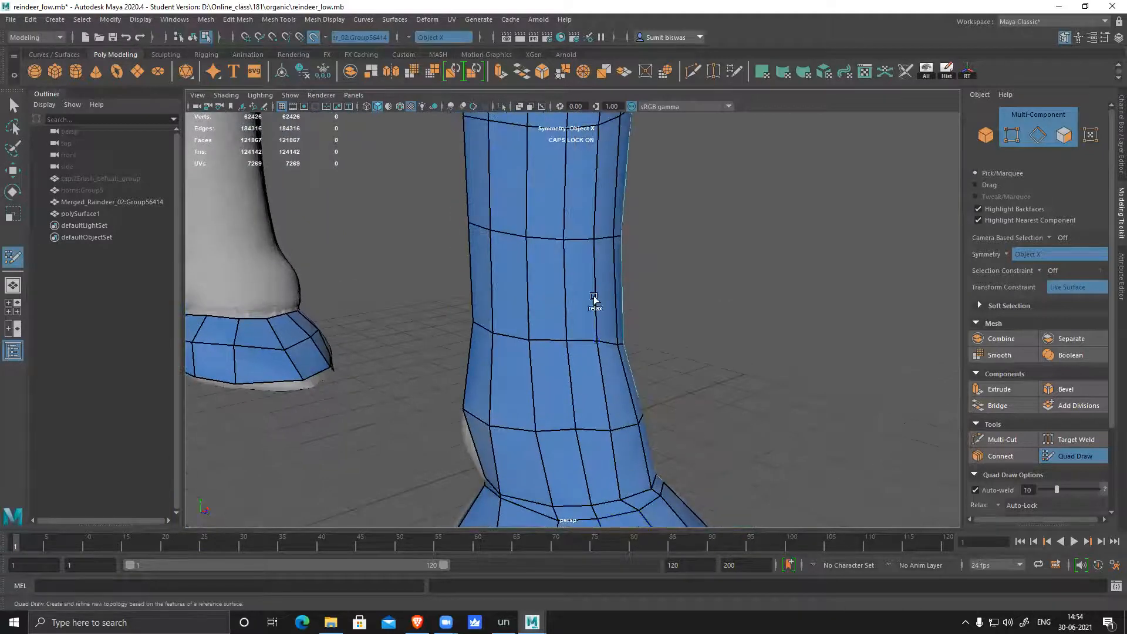
mouse_move(472, 418)
shift+mouse_down()
mouse_move(573, 433)
mouse_move(555, 405)
mouse_move(576, 329)
mouse_move(576, 376)
mouse_move(491, 370)
mouse_move(629, 368)
mouse_move(727, 448)
mouse_move(527, 496)
shift+mouse_up()
- Insert a supporting edge loop at the front leg's ankle crease and move its vertices closer to the crease
ctrl+click(682, 477)
alt+middle_drag(552, 455, 564, 420)
alt+drag(531, 457, 593, 456)
scroll(593, 455, up, 4)
alt+middle_drag(531, 422, 586, 352)
drag(435, 349, 840, 477)
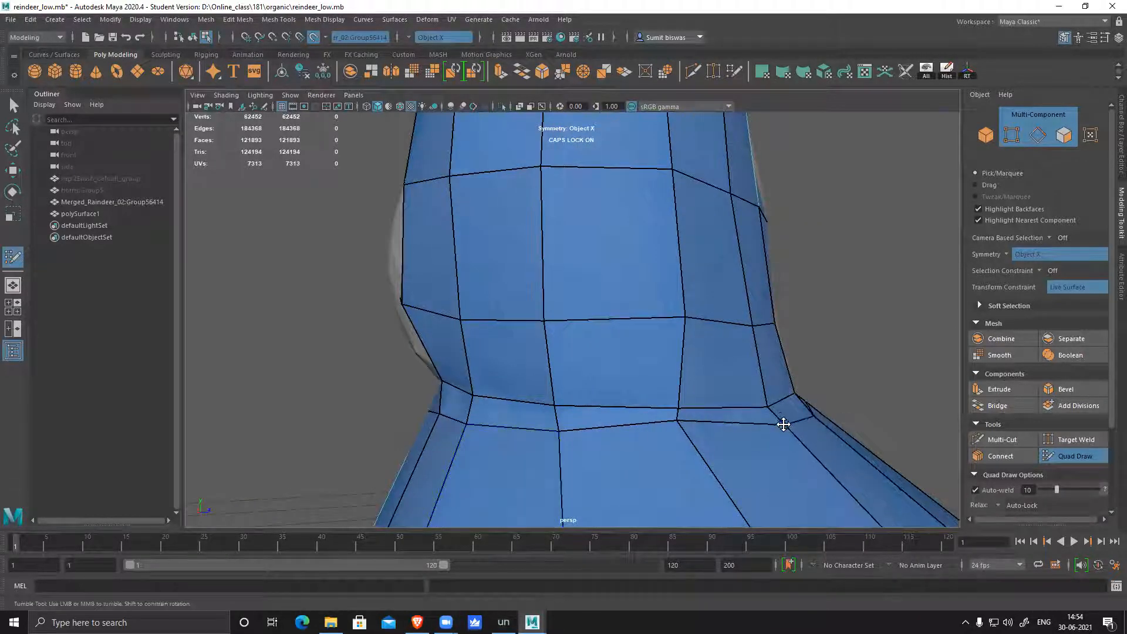
mouse_move(813, 425)
alt+mouse_down()
mouse_move(778, 447)
mouse_move(544, 460)
alt+mouse_up()
drag(697, 448, 703, 453)
- Undo the last edit and insert another tight edge loop around the front leg's ankle crease
alt+drag(793, 463, 559, 428)
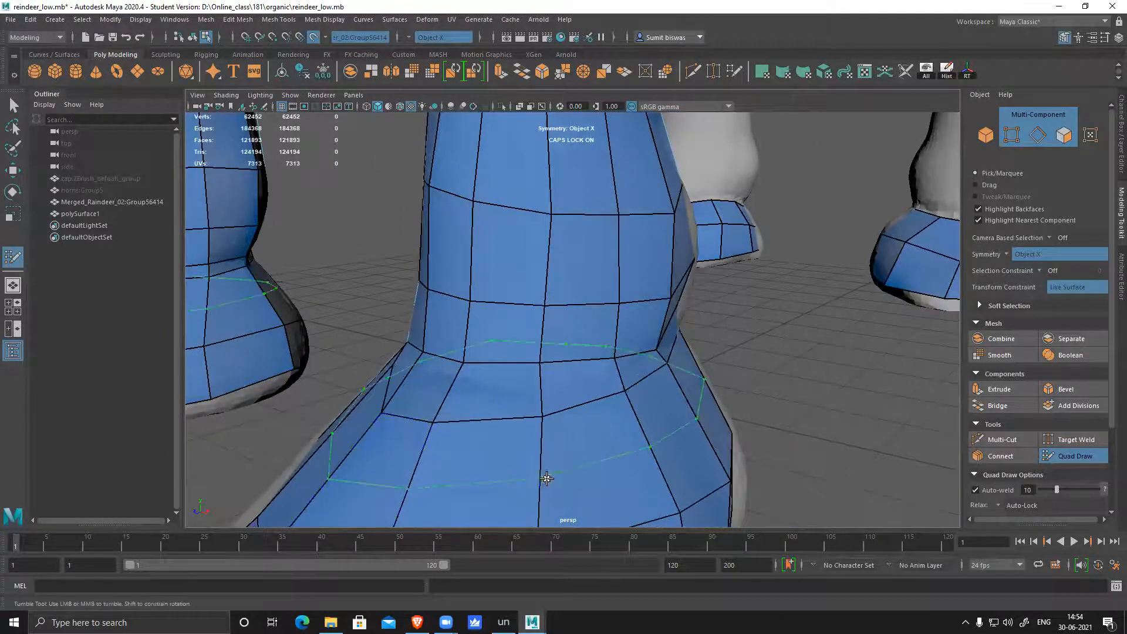
key(ctrl+z)
ctrl+click(542, 376)
alt+right_drag(678, 438, 593, 420)
mouse_move(594, 420)
alt+mouse_down()
mouse_move(431, 406)
mouse_move(563, 395)
mouse_move(412, 408)
mouse_move(604, 411)
mouse_move(693, 395)
mouse_move(361, 411)
alt+mouse_up()
mouse_move(474, 427)
alt+mouse_down()
mouse_move(605, 460)
mouse_move(439, 466)
alt+mouse_up()
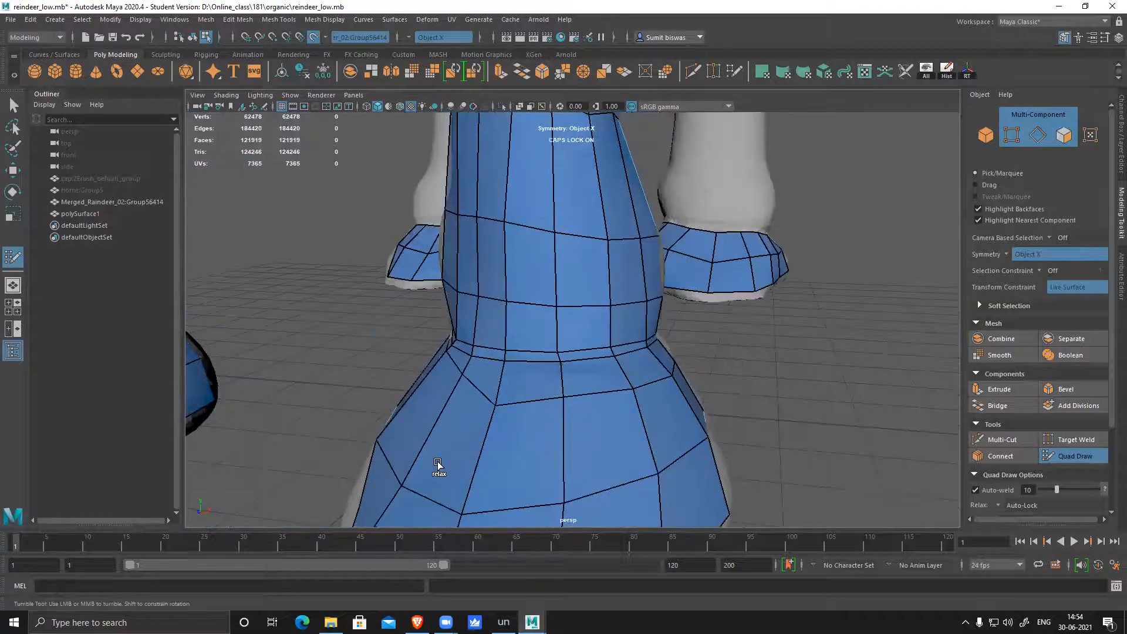
ctrl+shift+click(716, 493)
alt+drag(857, 448, 739, 457)
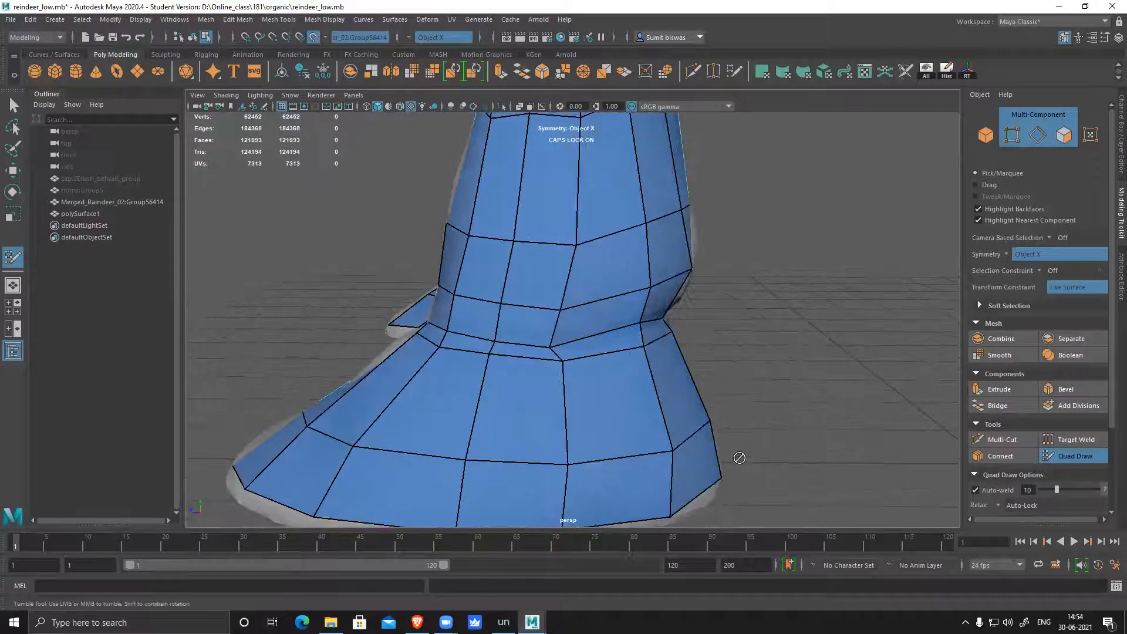
key(ctrl+z)
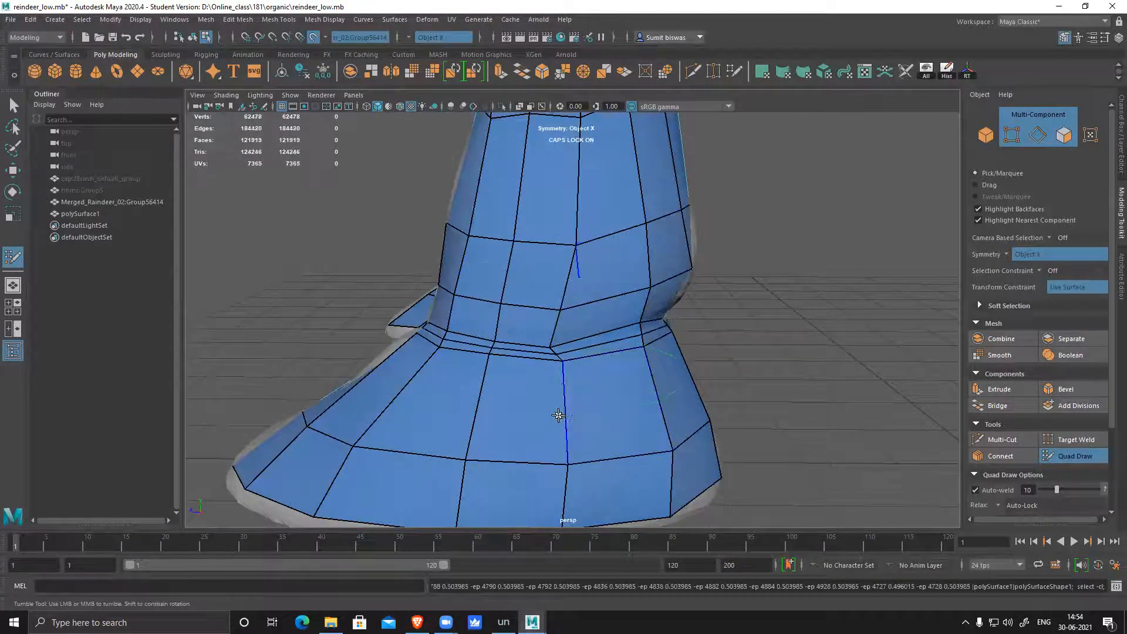
- Insert edge loops around the upper part of the front hoof and around the front leg's knee
ctrl+click(558, 416)
alt+right_drag(558, 416, 640, 460)
alt+drag(640, 460, 634, 421)
alt+middle_drag(523, 318, 531, 428)
alt+right_drag(531, 428, 517, 376)
alt+middle_drag(578, 346, 588, 413)
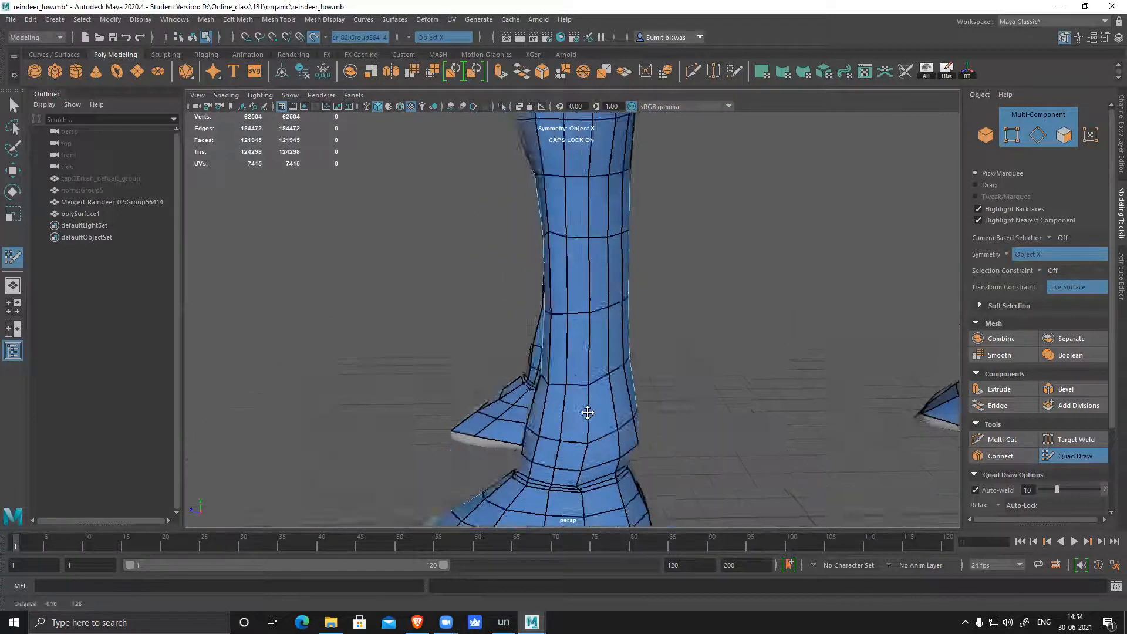
alt+drag(588, 413, 647, 373)
alt+middle_drag(646, 337, 618, 371)
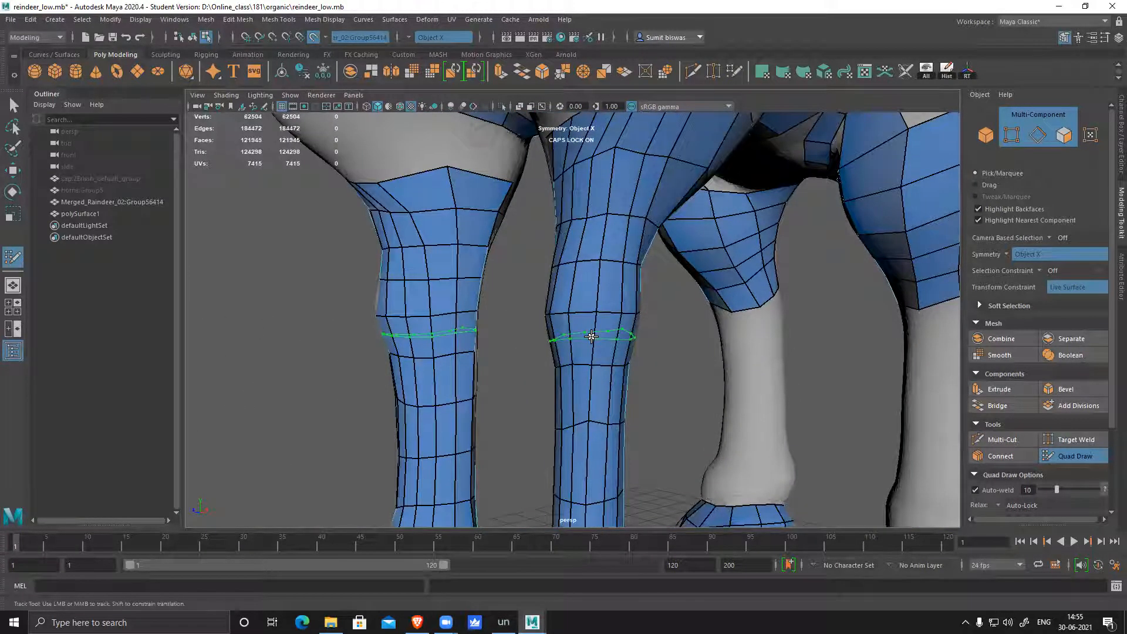
ctrl+click(636, 336)
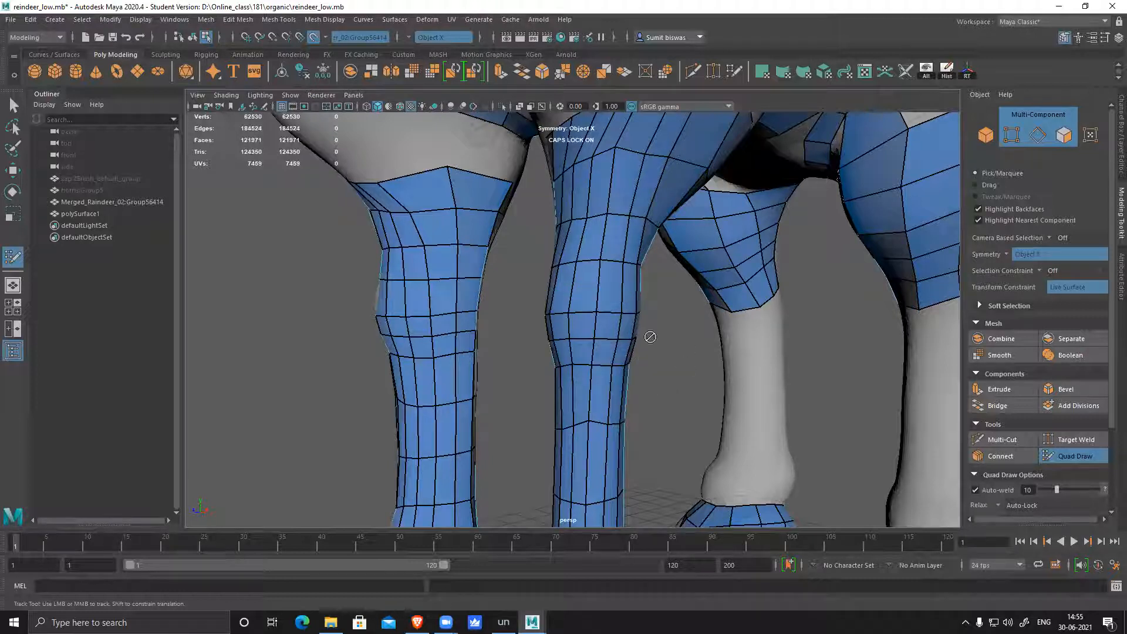
alt+drag(636, 353, 736, 349)
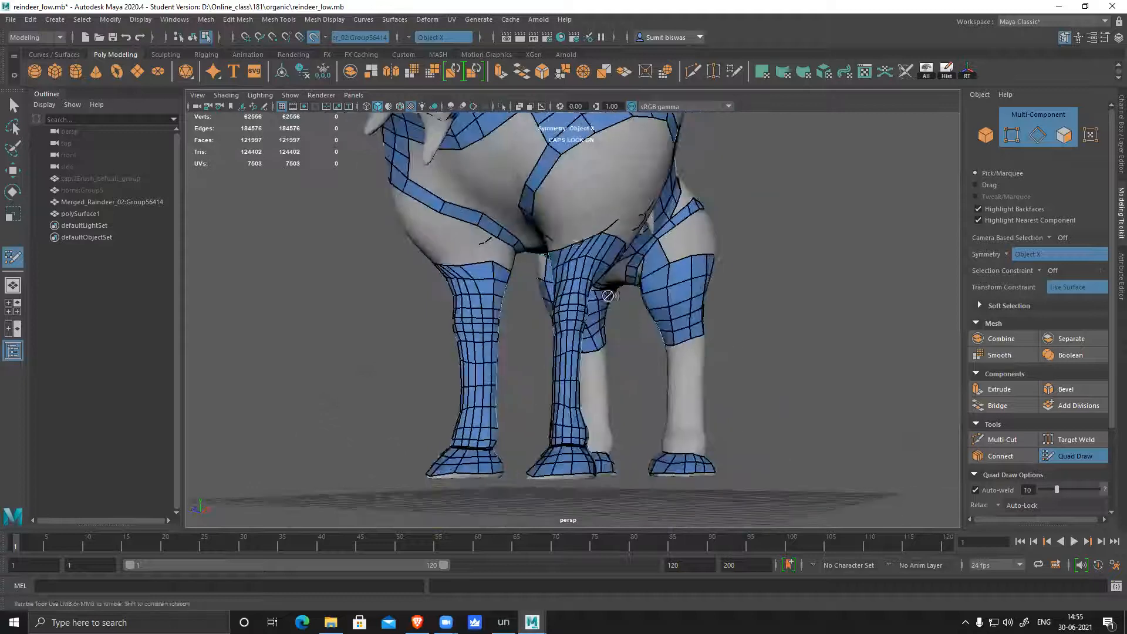
- Pull in the outer corner vertex of the front leg's upper border and relax the quads around the upper leg
alt+middle_drag(728, 294, 722, 390)
scroll(721, 390, up, 5)
mouse_move(721, 390)
alt+mouse_down()
mouse_move(693, 386)
mouse_move(706, 388)
alt+mouse_up()
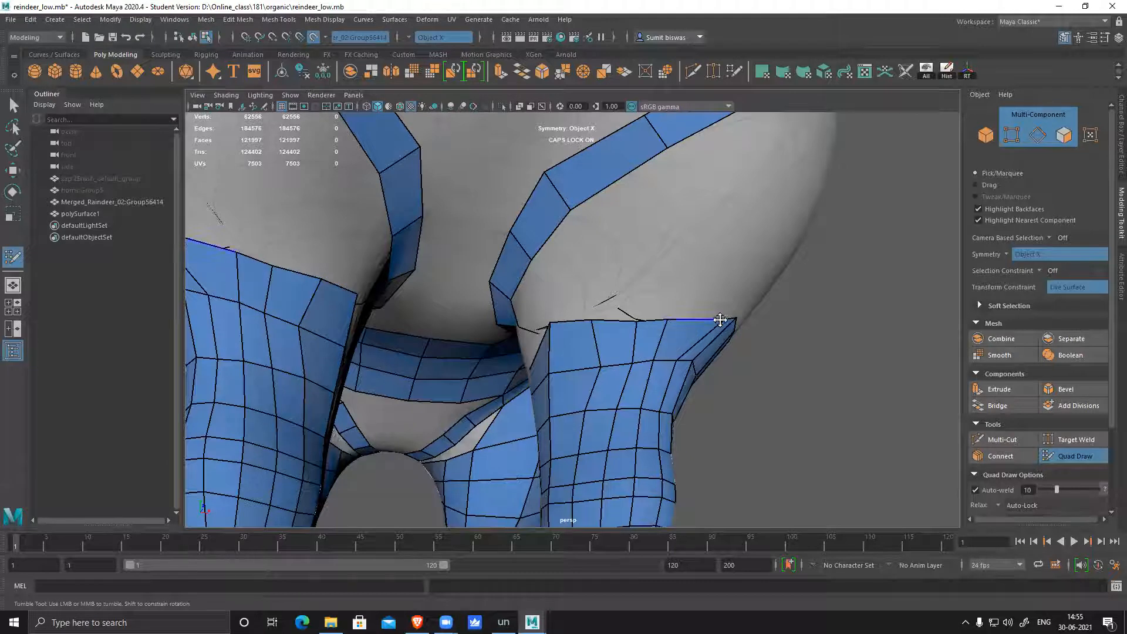
drag(735, 317, 720, 323)
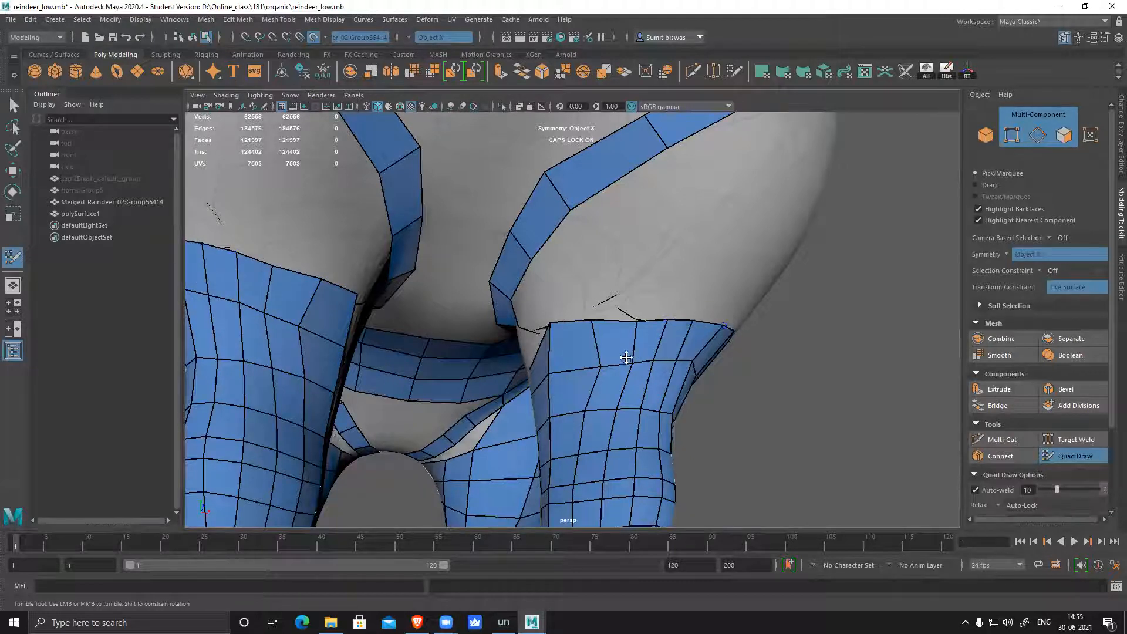
alt+drag(713, 423, 601, 411)
mouse_move(599, 347)
shift+mouse_down()
mouse_move(591, 391)
mouse_move(517, 391)
mouse_move(491, 360)
shift+mouse_up()
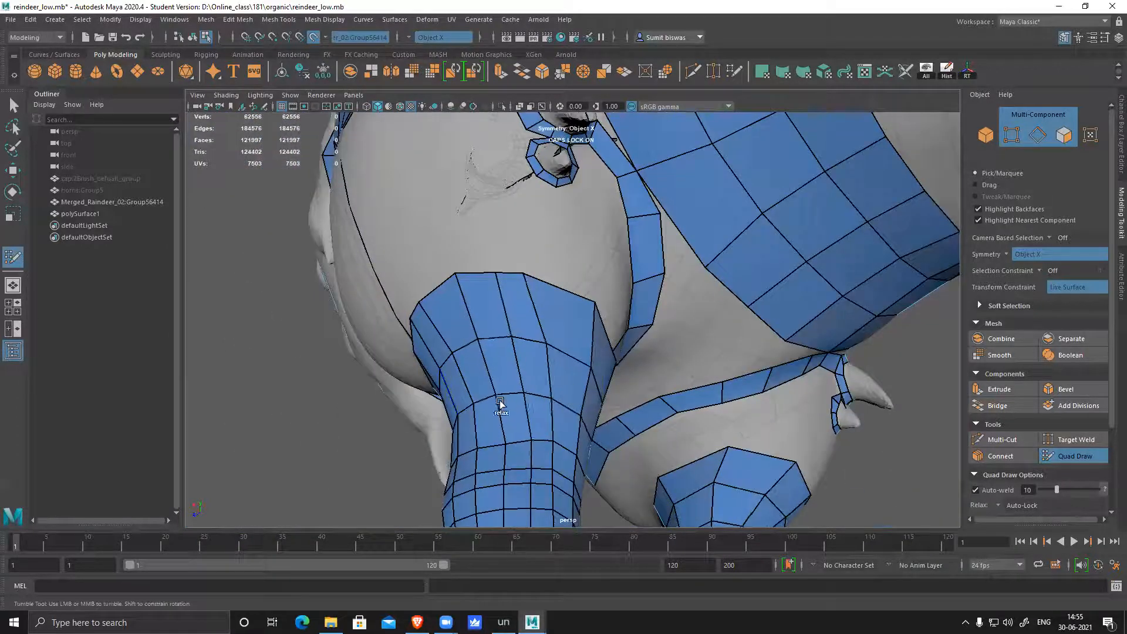
mouse_move(549, 395)
alt+mouse_down()
mouse_move(495, 289)
mouse_move(485, 294)
alt+mouse_up()
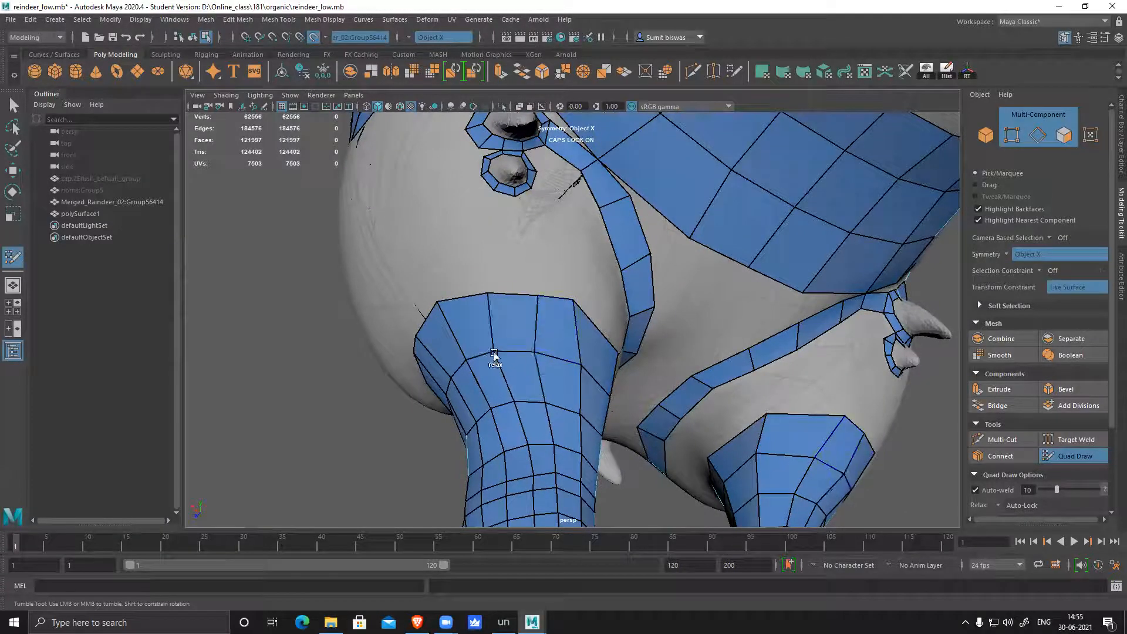
mouse_move(531, 397)
alt+mouse_down()
mouse_move(504, 379)
mouse_move(509, 347)
mouse_move(537, 326)
alt+mouse_up()
mouse_move(486, 361)
shift+mouse_down()
mouse_move(601, 360)
mouse_move(619, 382)
mouse_move(616, 418)
mouse_move(549, 372)
mouse_move(840, 393)
mouse_move(752, 417)
shift+mouse_up()
- Extrude the hind leg's lower border loop down over the hock and along the shin in several rows
alt+right_drag(752, 417, 528, 347)
alt+drag(528, 347, 501, 314)
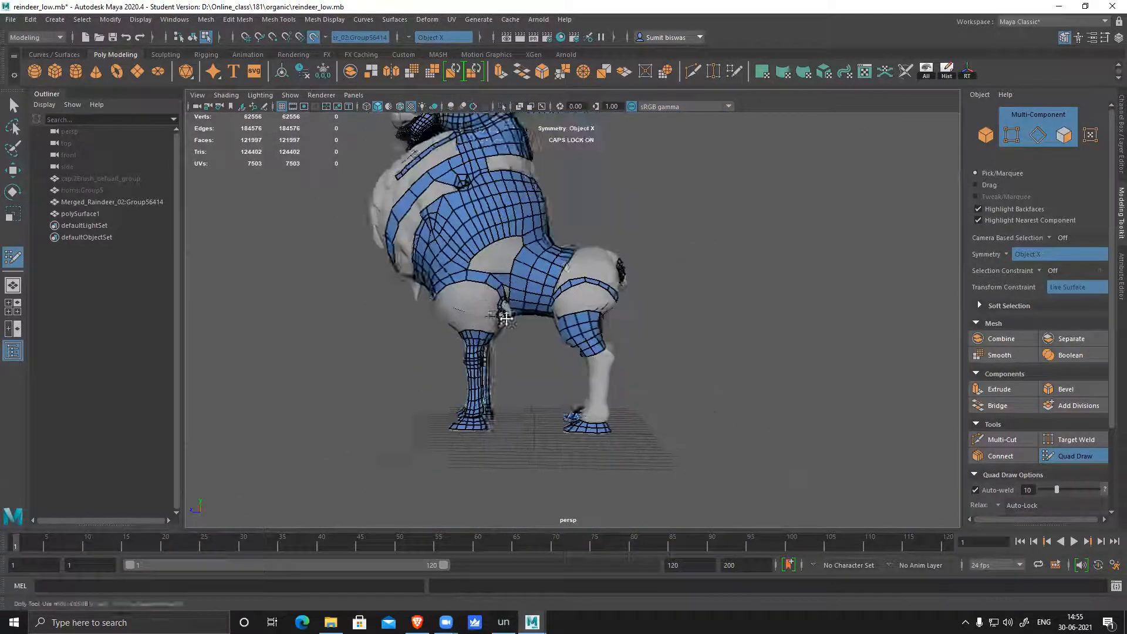
alt+right_drag(501, 315, 580, 386)
alt+drag(686, 385, 595, 311)
scroll(595, 310, up, 6)
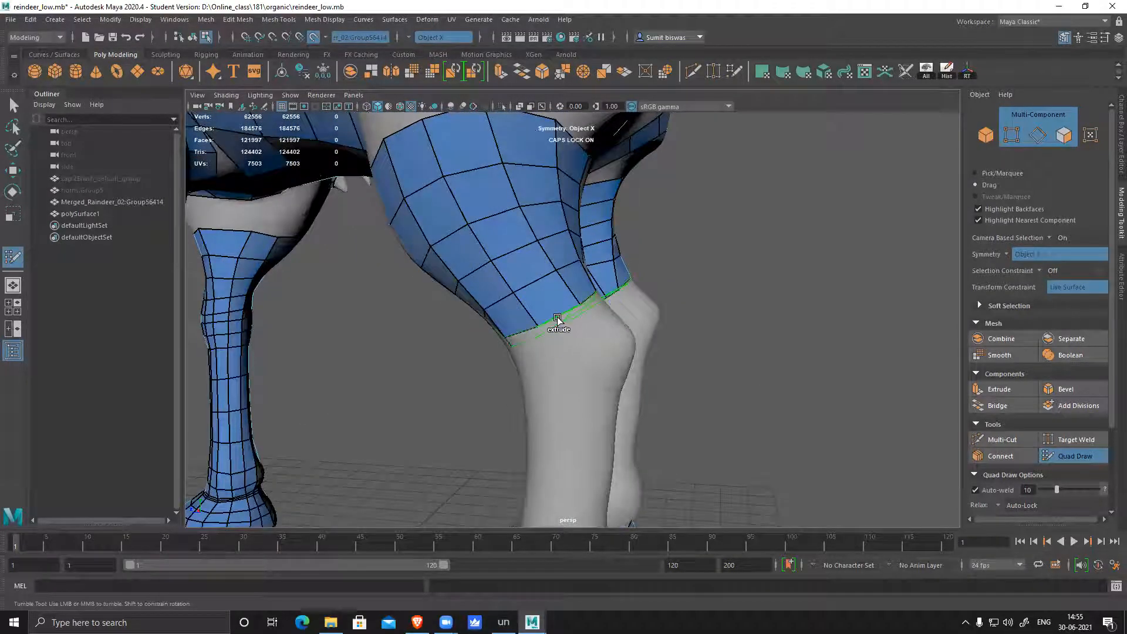
drag(564, 335, 583, 438)
alt+drag(717, 461, 693, 461)
alt+middle_drag(693, 461, 626, 379)
ctrl+shift+drag(557, 300, 552, 370)
middle_drag(552, 370, 552, 371)
- Level the slanted lower border on the hind leg's shin by moving its vertices around the leg and relaxing the quads
alt+drag(636, 459, 732, 410)
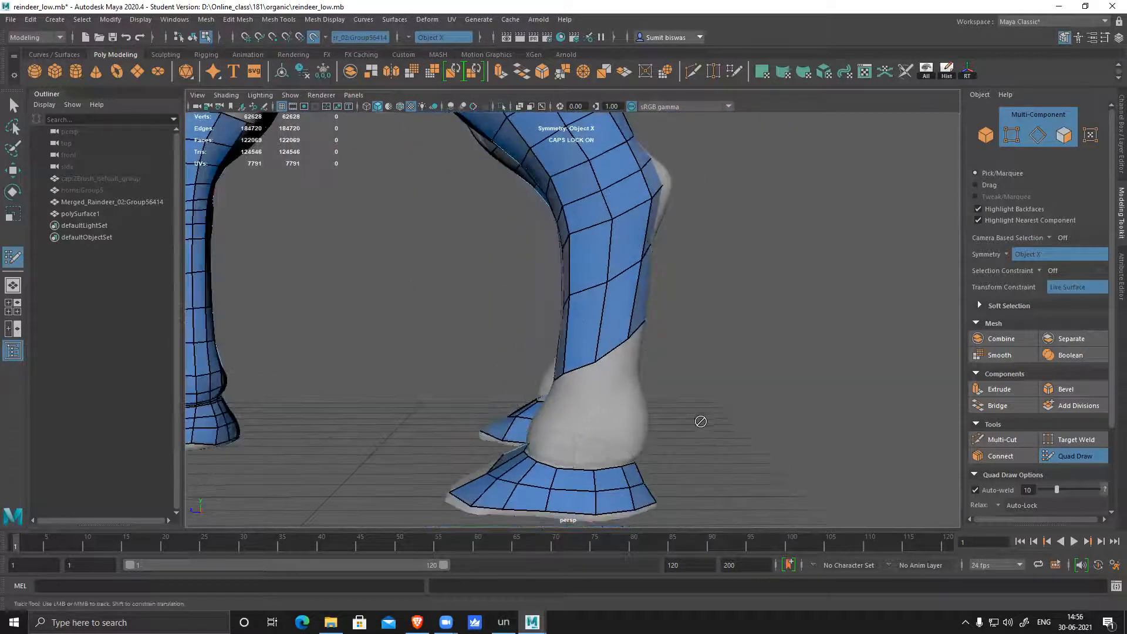
drag(594, 358, 597, 341)
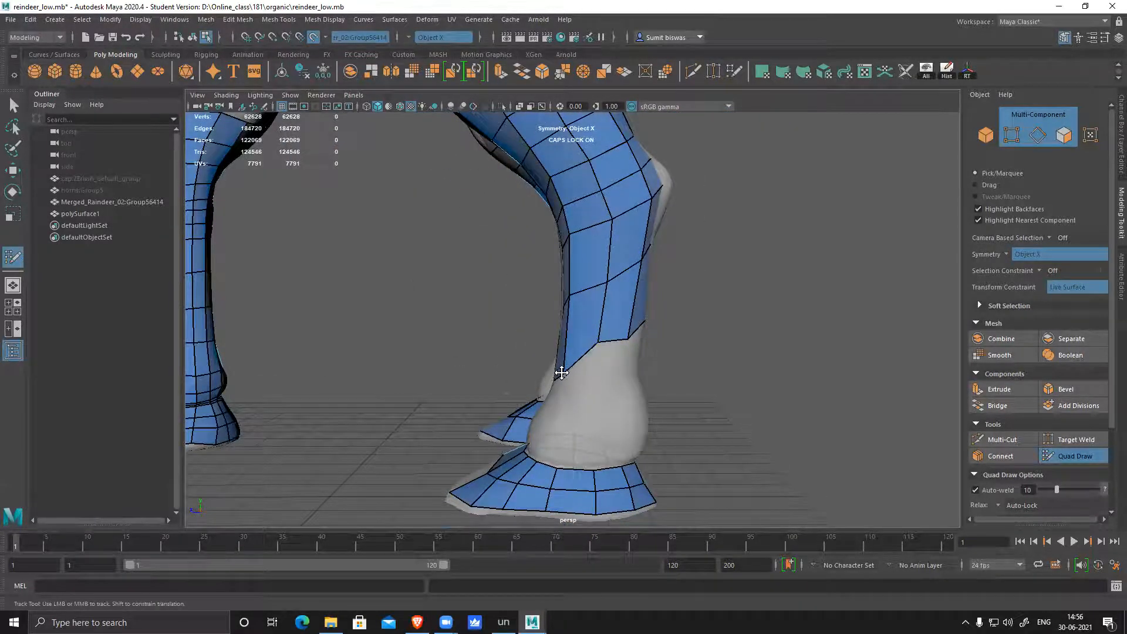
alt+drag(690, 367, 558, 358)
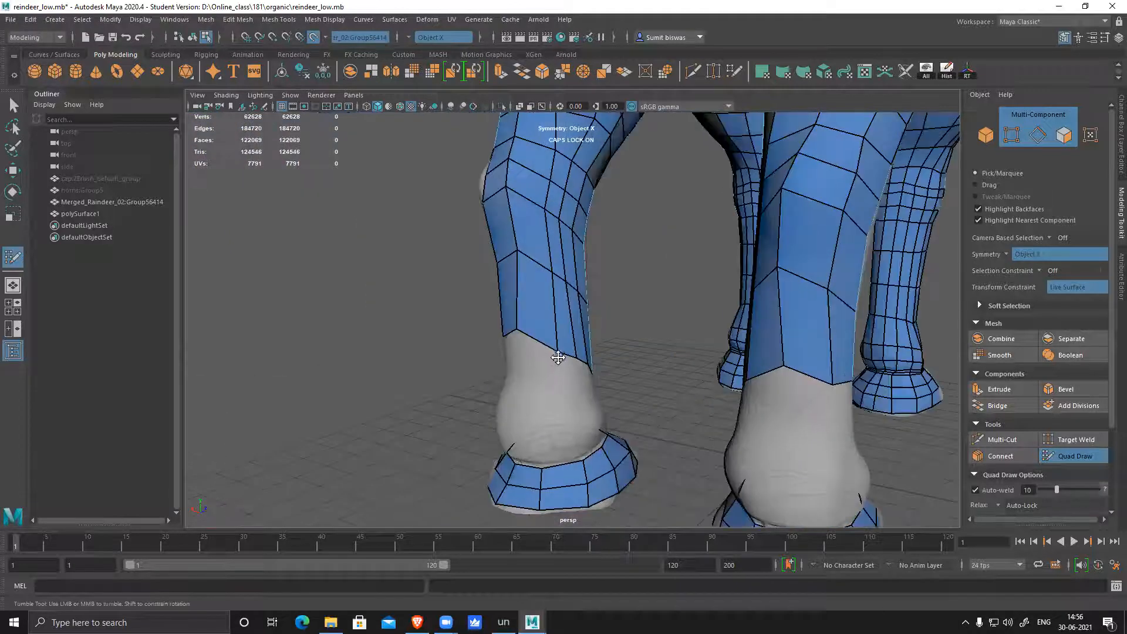
mouse_move(544, 364)
alt+right_down()
mouse_move(586, 390)
mouse_move(551, 367)
alt+right_up()
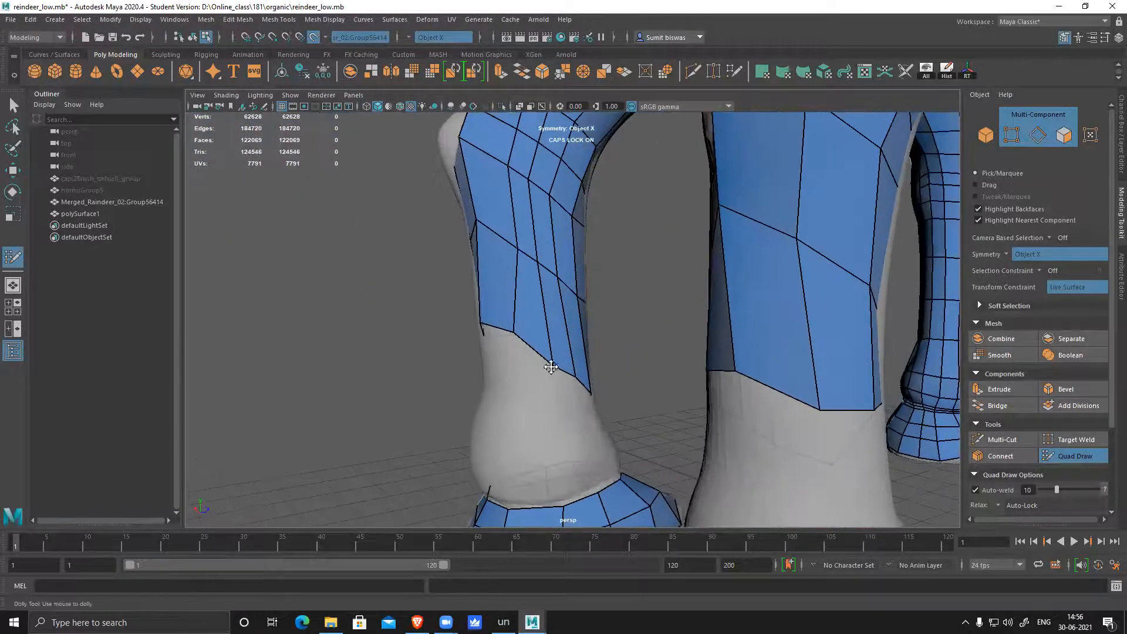
alt+drag(554, 352, 399, 353)
drag(602, 420, 607, 344)
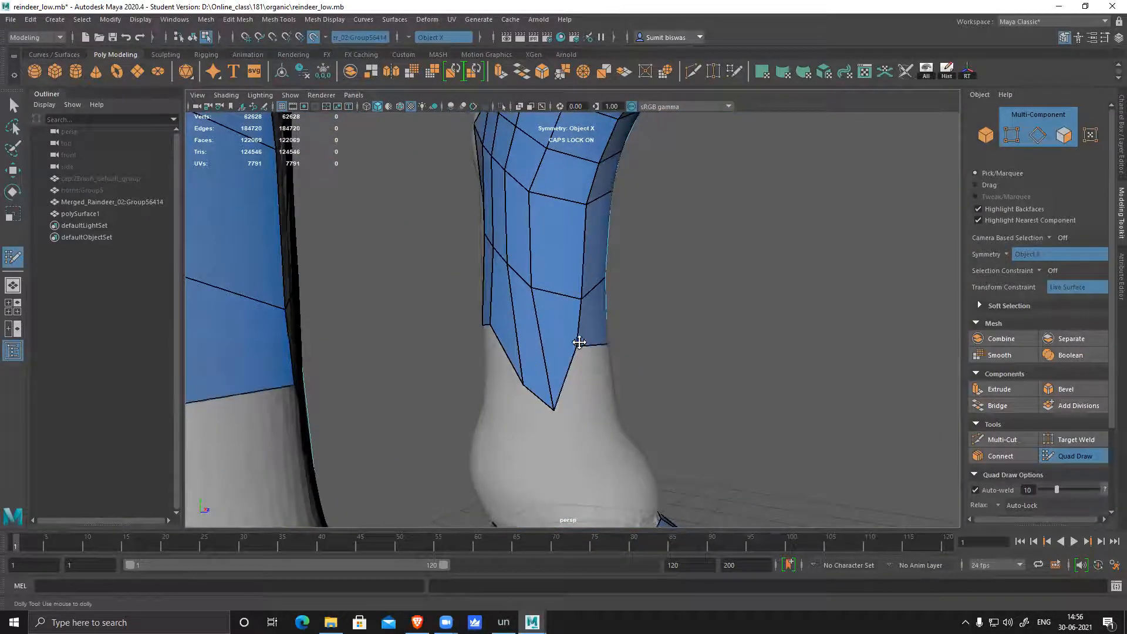
drag(553, 410, 547, 340)
drag(523, 387, 520, 327)
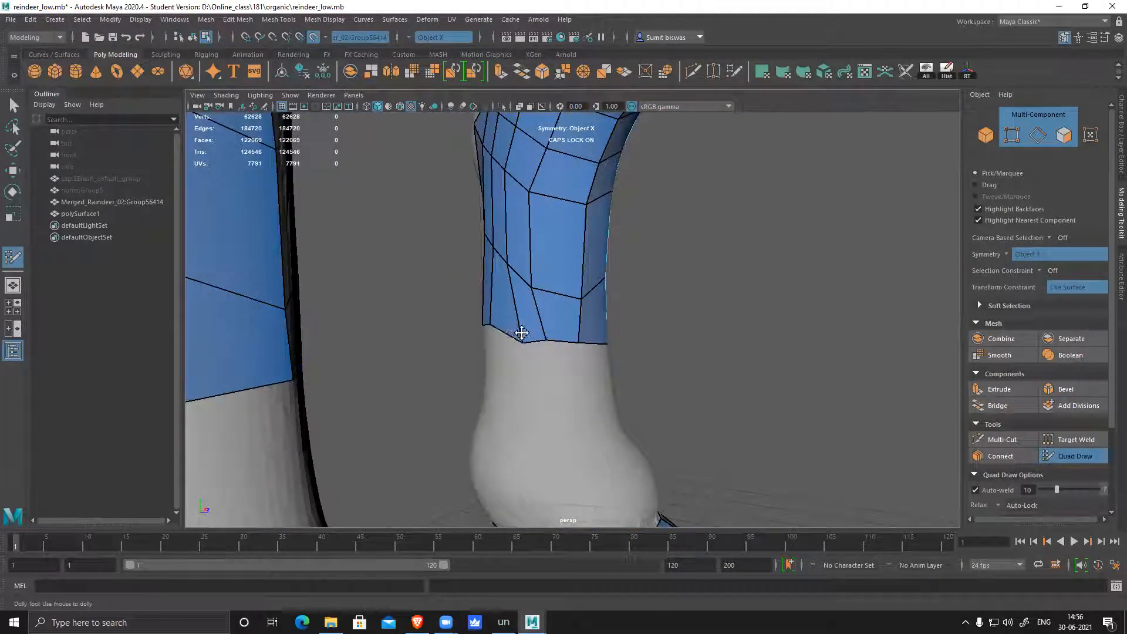
mouse_move(535, 265)
shift+mouse_down()
mouse_move(587, 289)
mouse_move(528, 284)
mouse_move(544, 252)
shift+mouse_up()
alt+drag(524, 379, 699, 379)
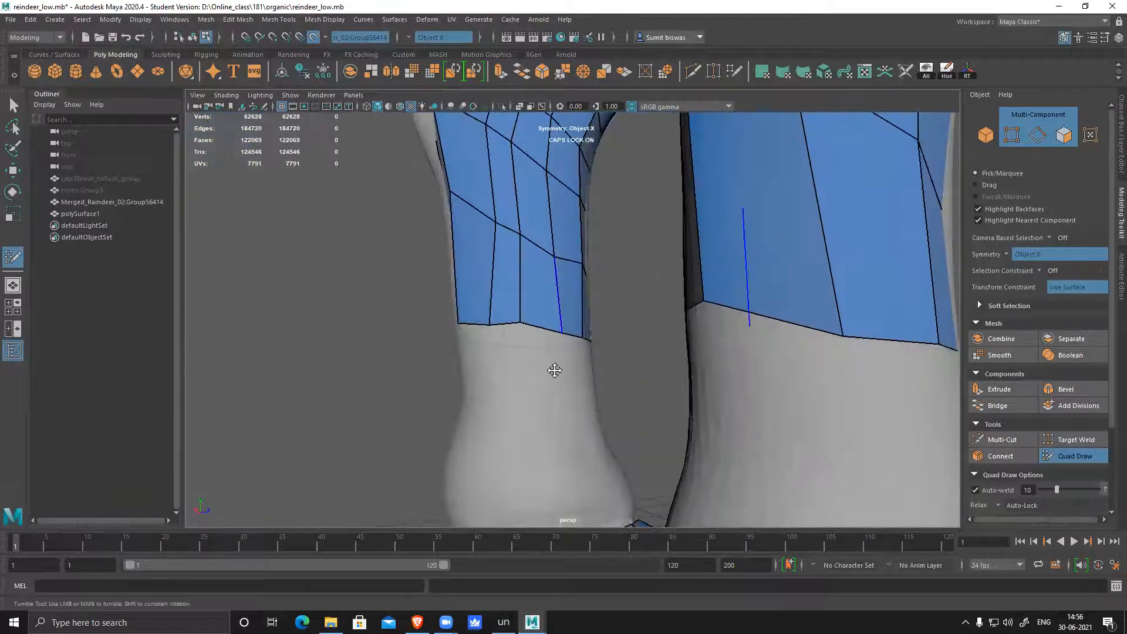
scroll(604, 378, down, 5)
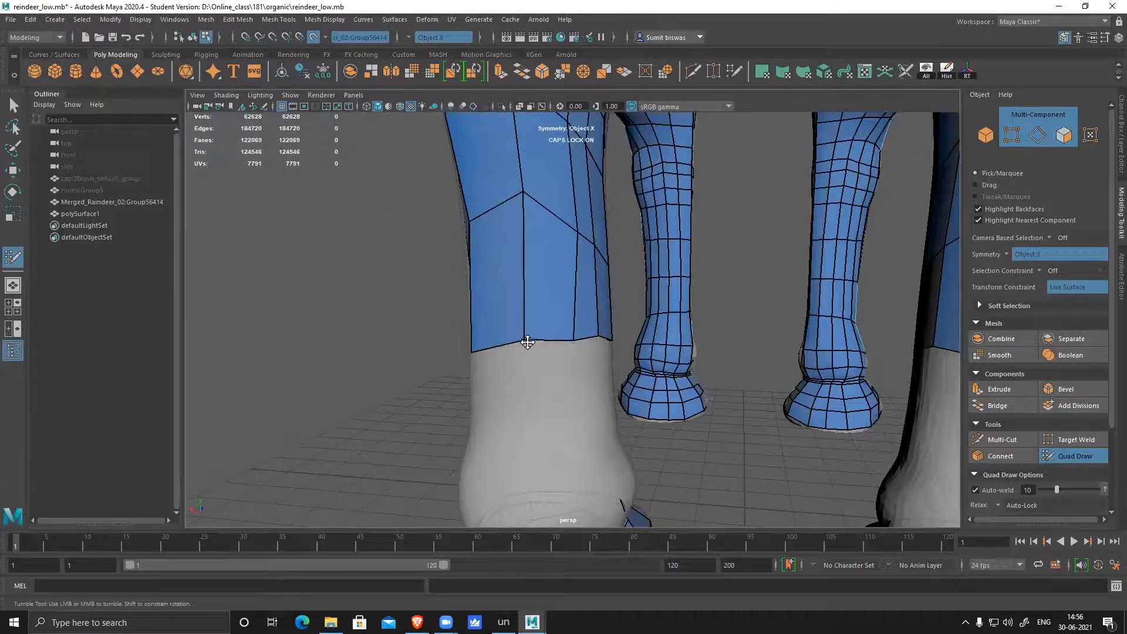
alt+drag(604, 395, 525, 377)
- Extrude the hind leg's border loop further down over the ankle bulge to just above the hoof
middle_drag(611, 383, 601, 448)
alt+right_drag(730, 435, 549, 373)
alt+drag(550, 372, 464, 384)
alt+right_drag(464, 385, 679, 452)
alt+drag(679, 452, 619, 441)
alt+middle_drag(619, 440, 619, 376)
alt+drag(620, 376, 591, 385)
alt+right_drag(592, 384, 662, 450)
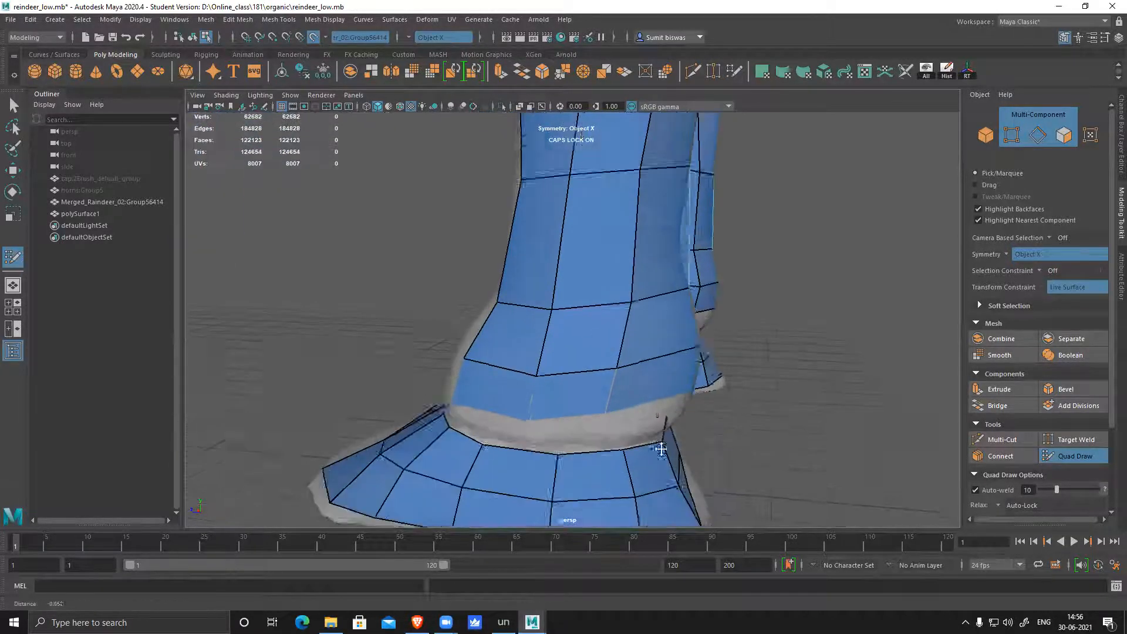
alt+middle_drag(662, 449, 653, 402)
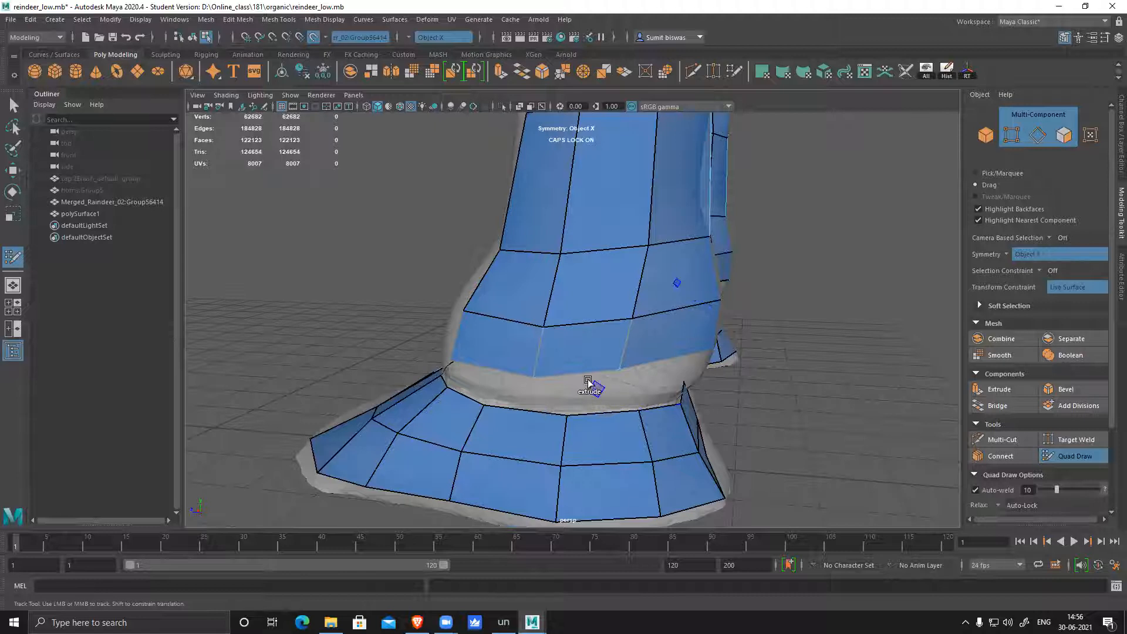
mouse_move(582, 374)
middle_down()
mouse_move(581, 396)
mouse_move(596, 400)
middle_up()
- Move the lower border vertices of the hind leg's ankle closer to the hoof's upper edge
alt+right_drag(747, 440, 687, 411)
alt+drag(687, 411, 579, 386)
alt+right_drag(579, 385, 589, 403)
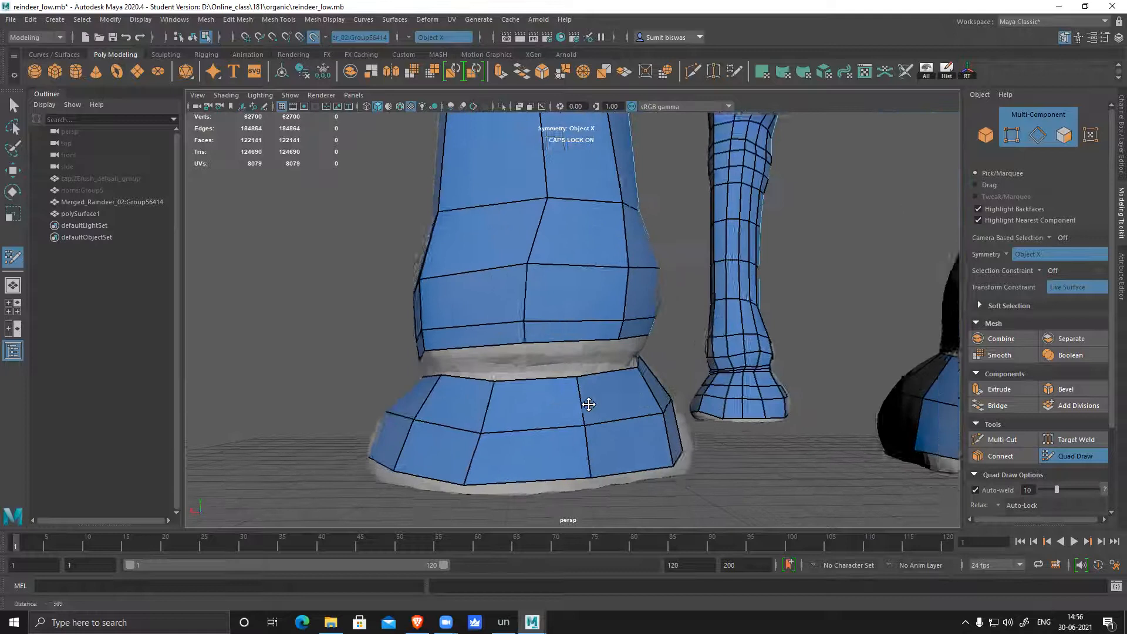
alt+middle_drag(589, 402, 610, 404)
alt+drag(521, 407, 594, 389)
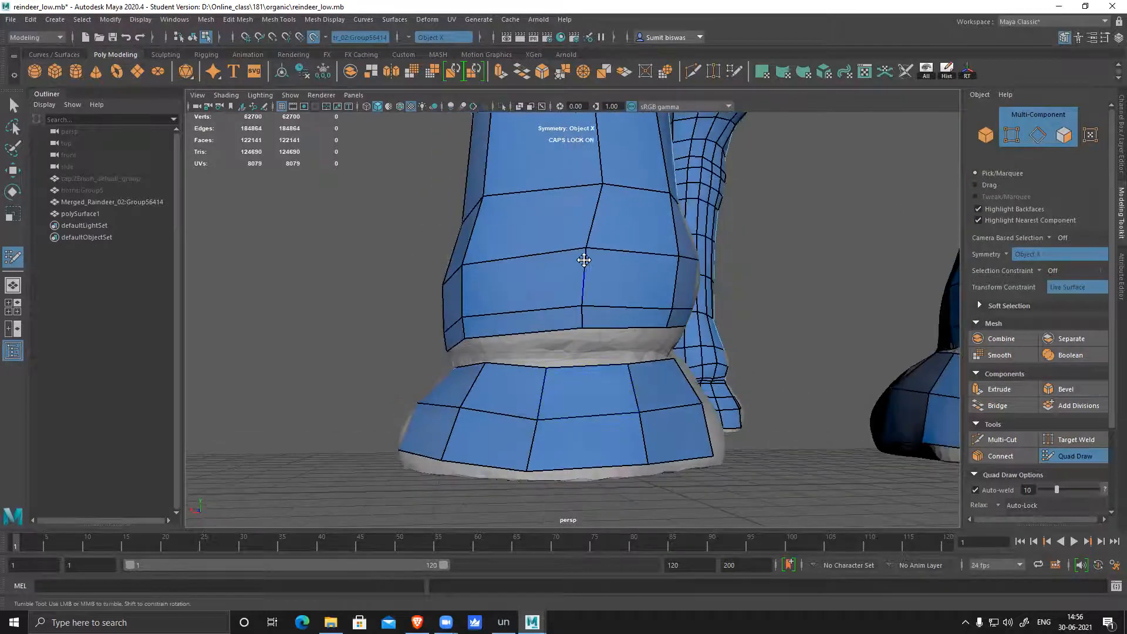
drag(580, 310, 554, 361)
alt+right_drag(553, 361, 566, 357)
drag(562, 333, 629, 352)
mouse_move(552, 354)
alt+mouse_down()
mouse_move(654, 353)
mouse_move(564, 344)
alt+mouse_up()
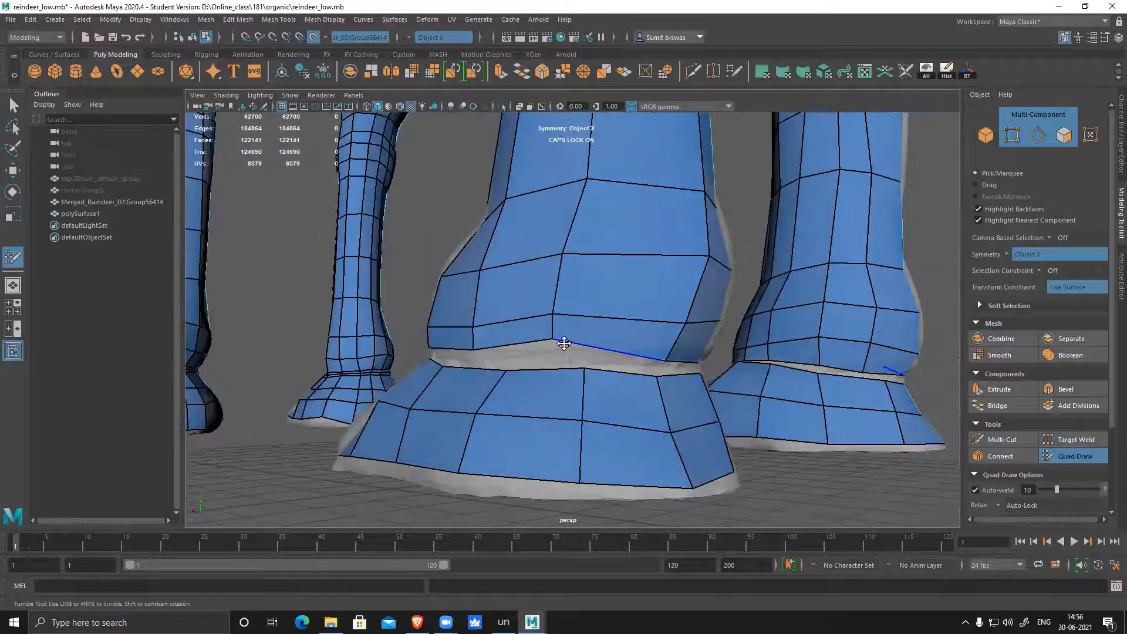
- Insert two vertical edge loops along the hind leg to match the hoof's edge divisions
ctrl+click(599, 351)
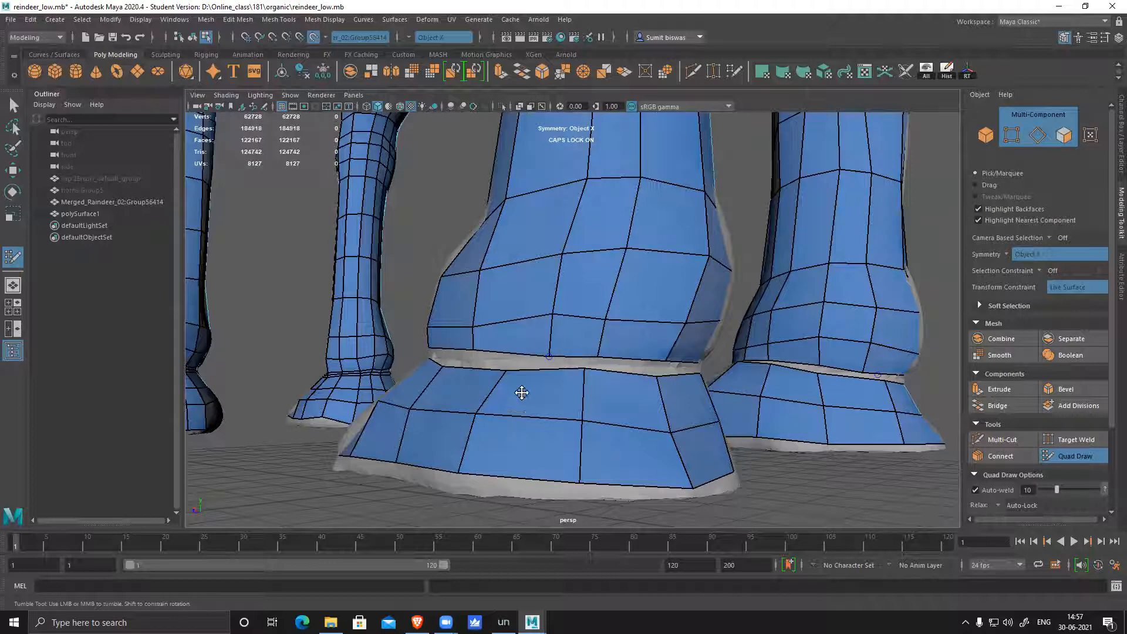
alt+drag(522, 392, 583, 369)
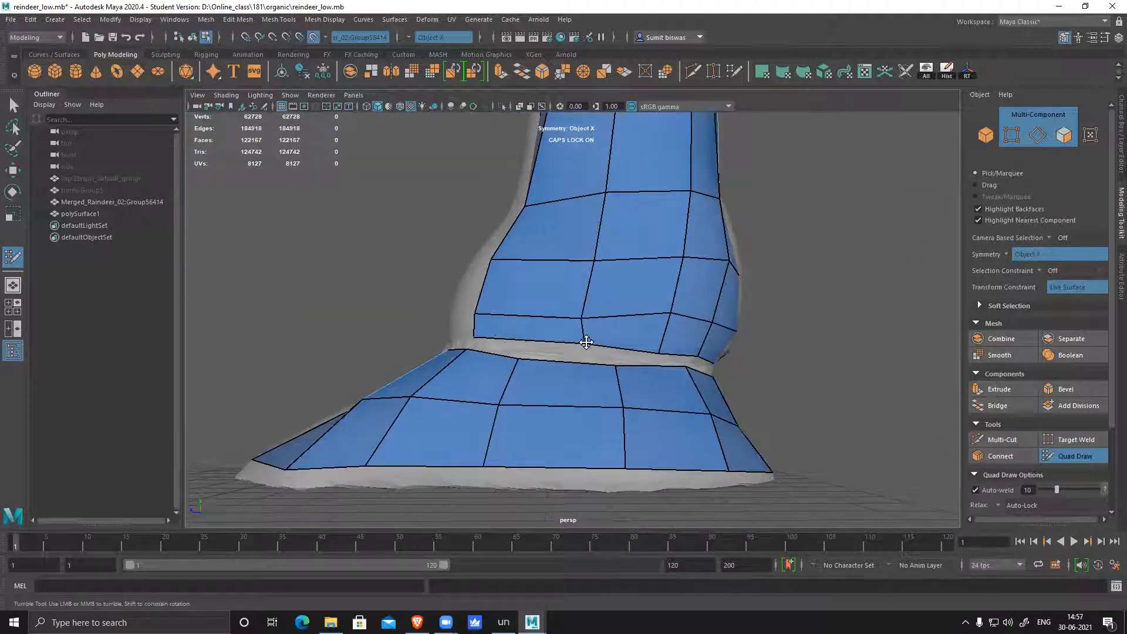
alt+drag(584, 342, 617, 364)
ctrl+click(675, 383)
- Adjust the hind ankle's border, fill quads across the gap to the hoof, and insert a vertical edge loop through the hoof
alt+right_drag(617, 364, 599, 351)
mouse_move(591, 339)
mouse_down()
mouse_move(705, 346)
mouse_move(633, 373)
mouse_up()
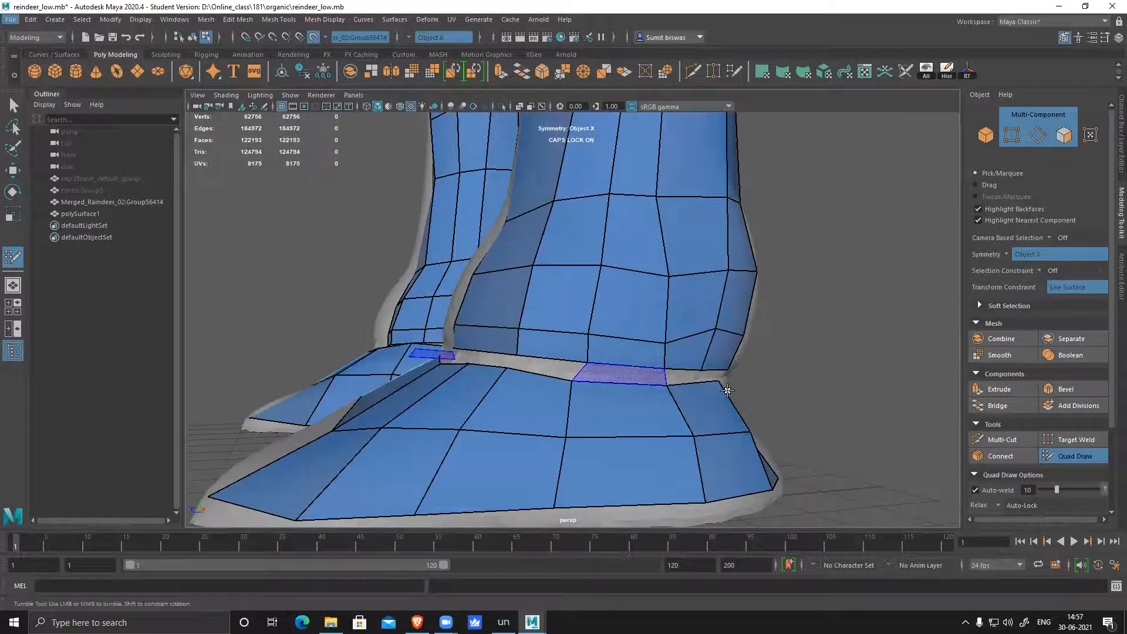
shift+click(740, 423)
mouse_move(692, 428)
alt+mouse_down()
mouse_move(604, 382)
mouse_move(652, 413)
mouse_move(548, 388)
alt+mouse_up()
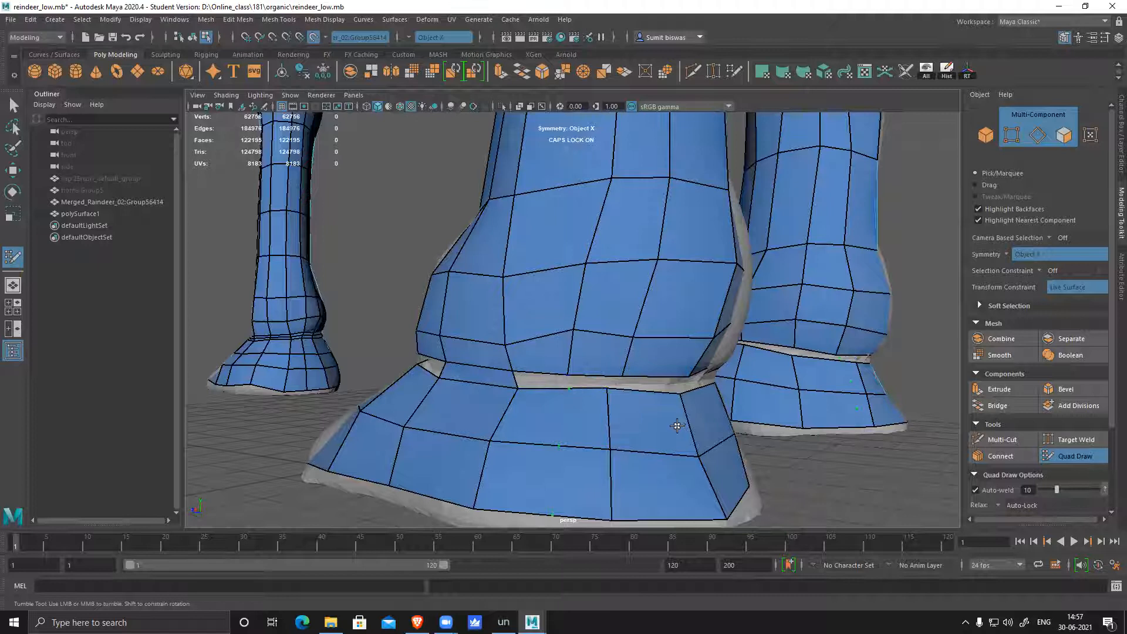
ctrl+click(596, 400)
shift+click(630, 404)
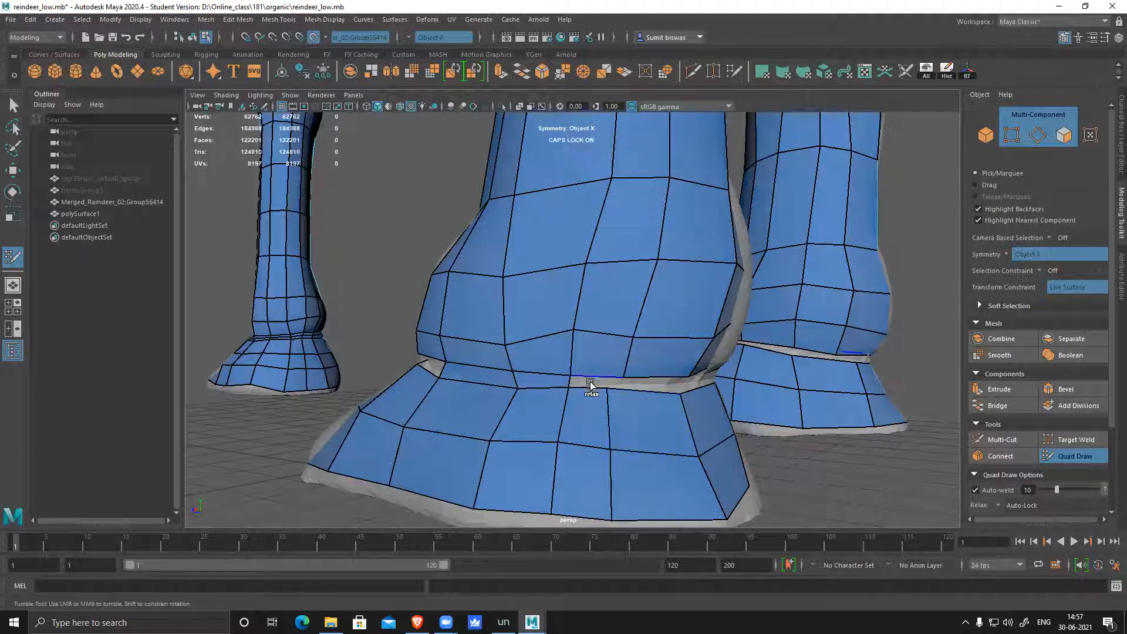
scroll(592, 381, up, 5)
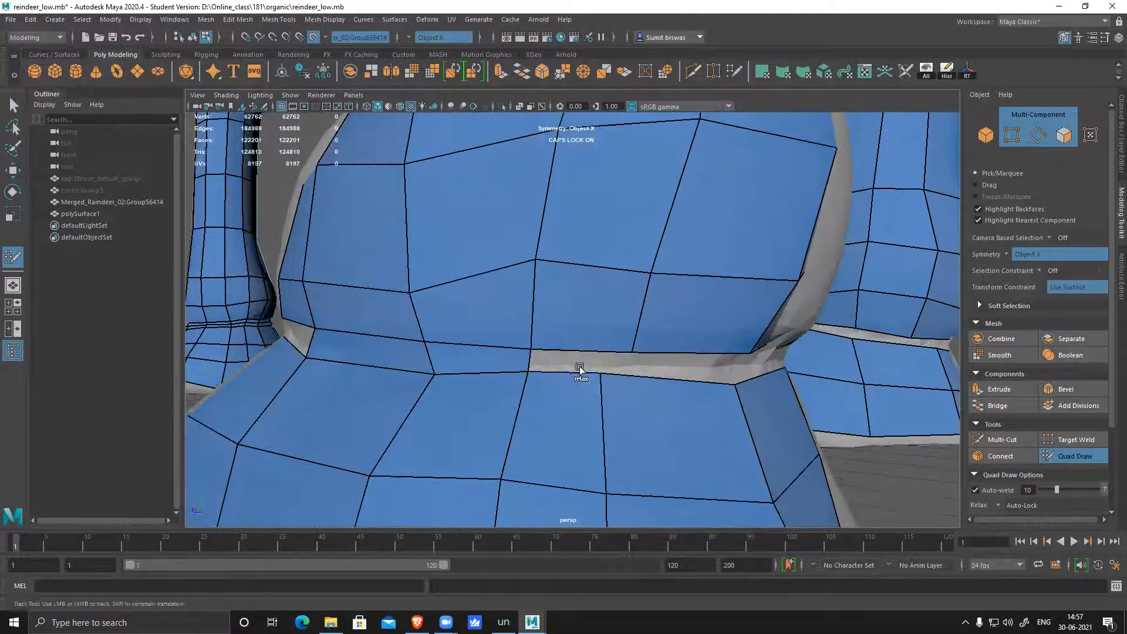
shift+click(581, 363)
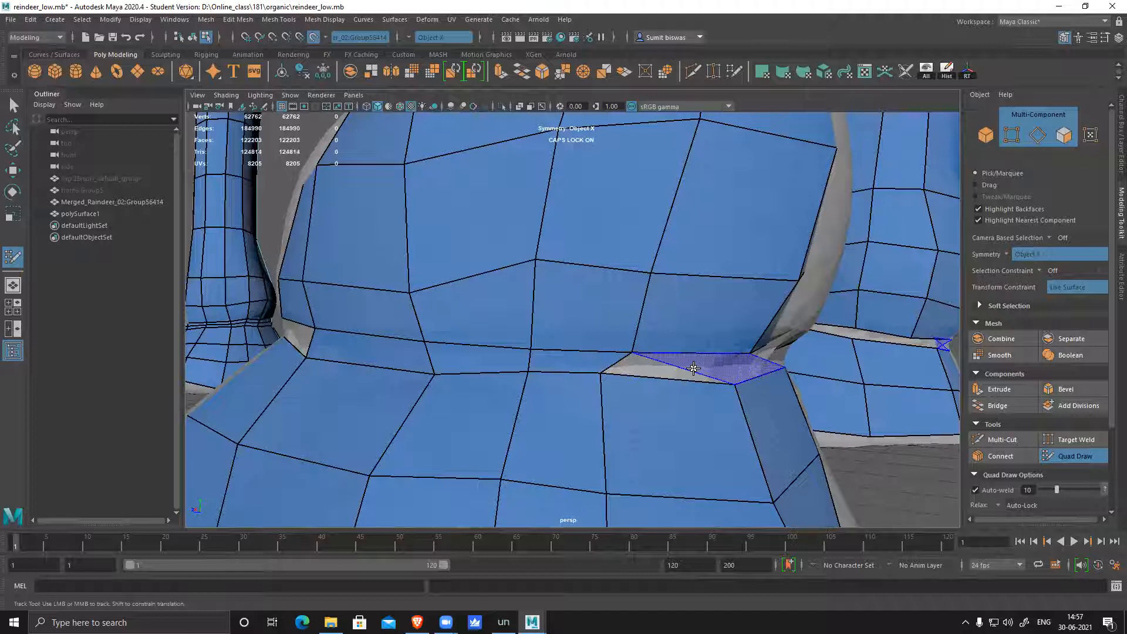
shift+click(679, 401)
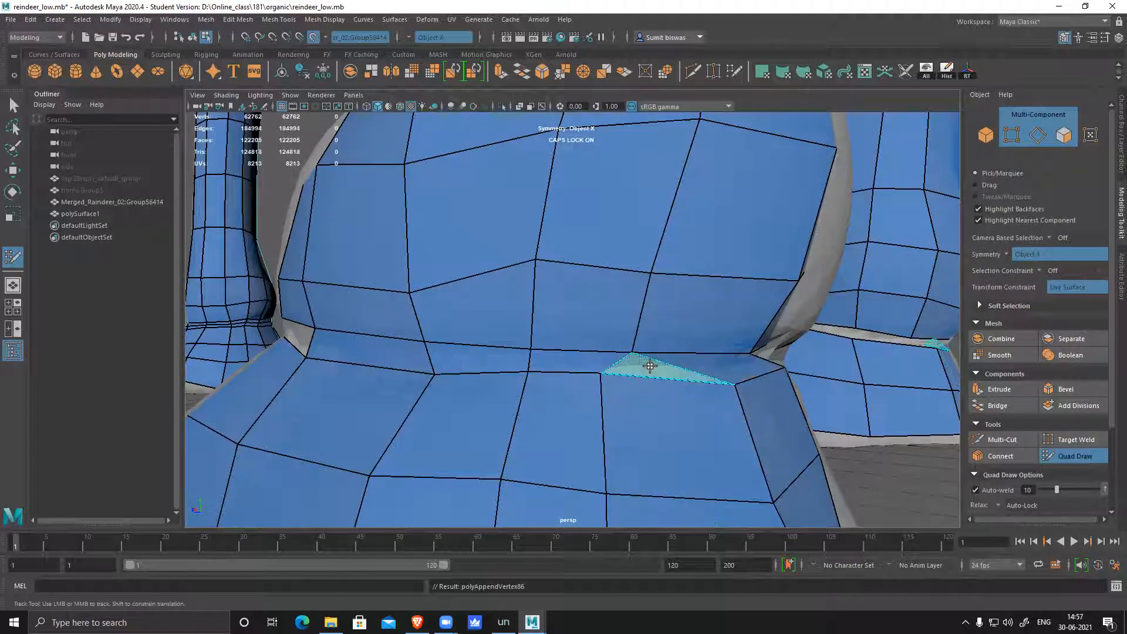
key(ctrl+z)
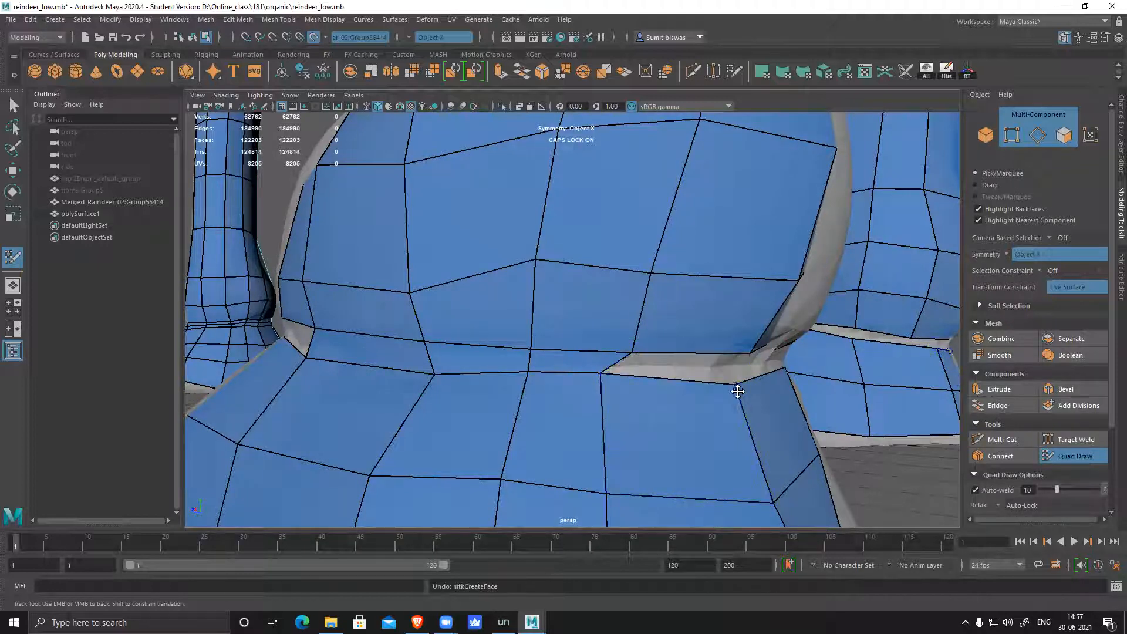
key(ctrl+z)
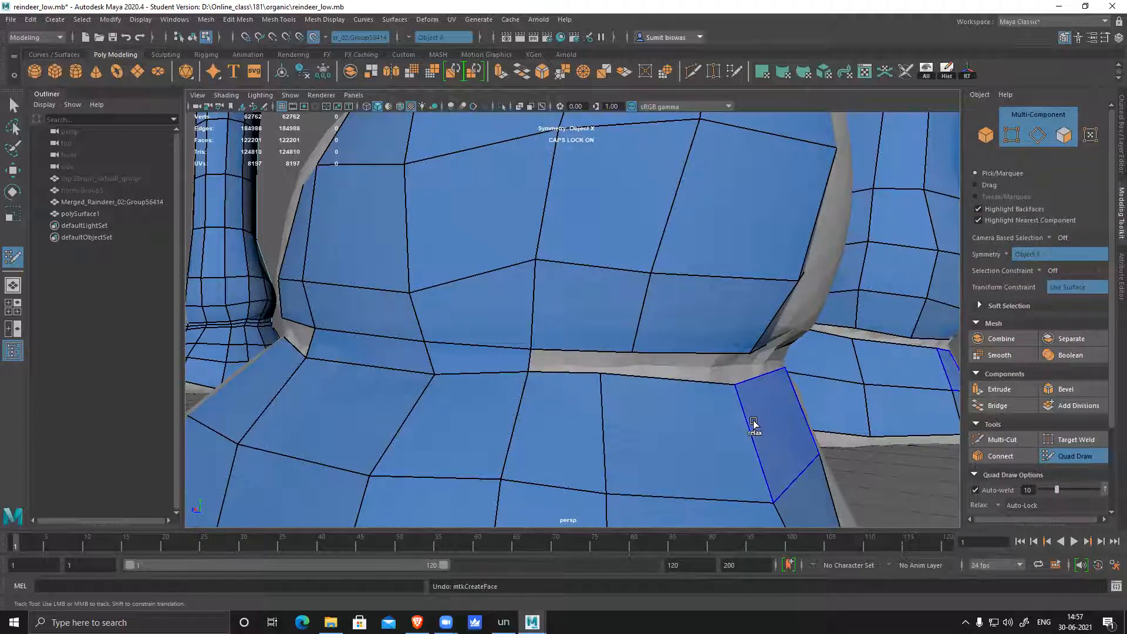
- Fill quads across the hind ankle-to-hoof gap, inserting a vertical edge loop up the leg to match the hoof's divisions
shift+click(672, 361)
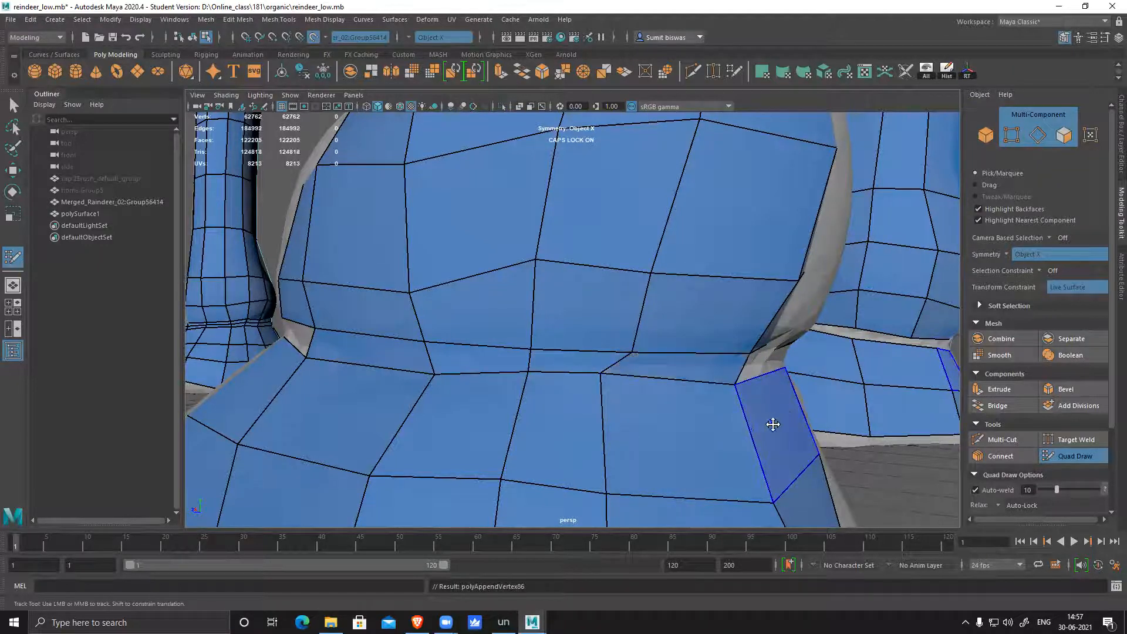
drag(735, 389, 732, 372)
scroll(786, 428, down, 3)
mouse_move(707, 426)
alt+mouse_down()
mouse_move(593, 422)
mouse_move(563, 363)
alt+mouse_up()
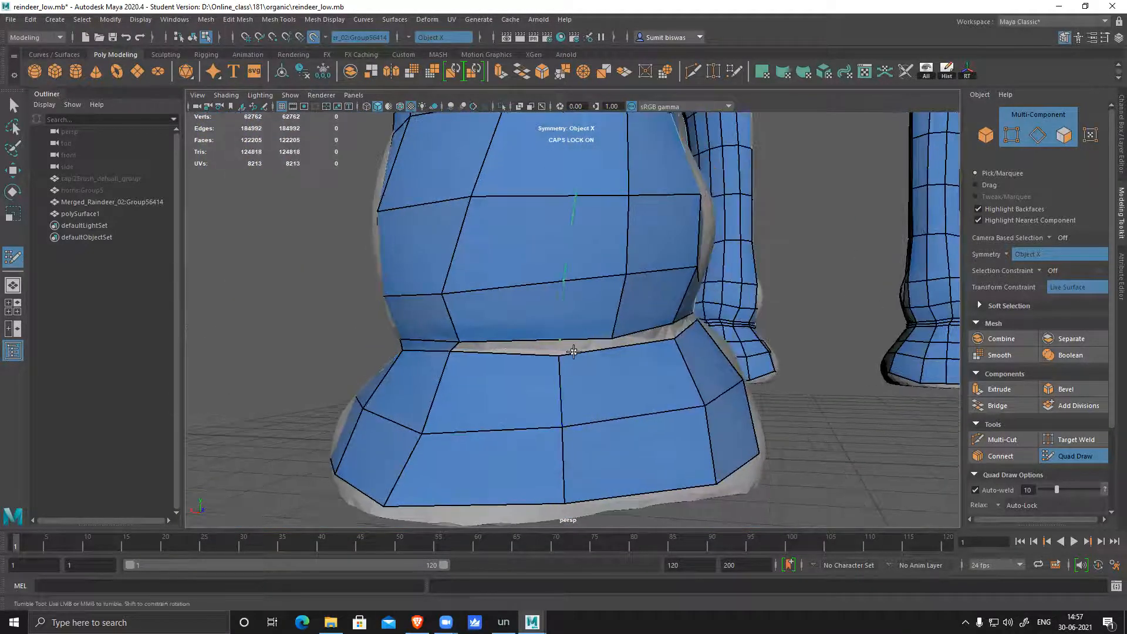
ctrl+click(511, 349)
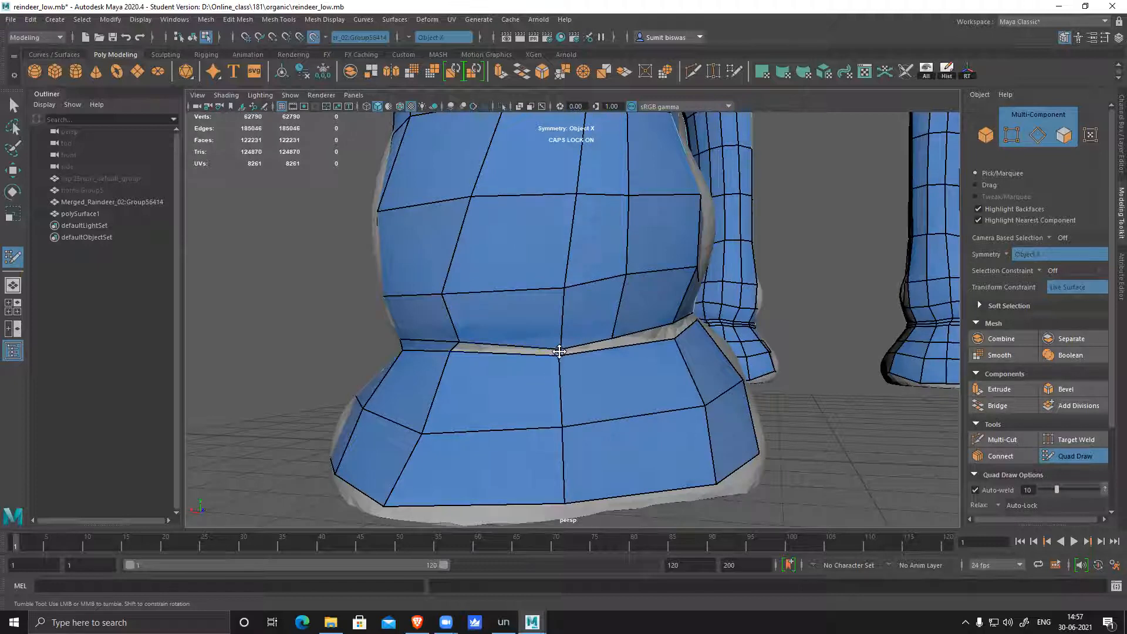
drag(561, 344, 562, 336)
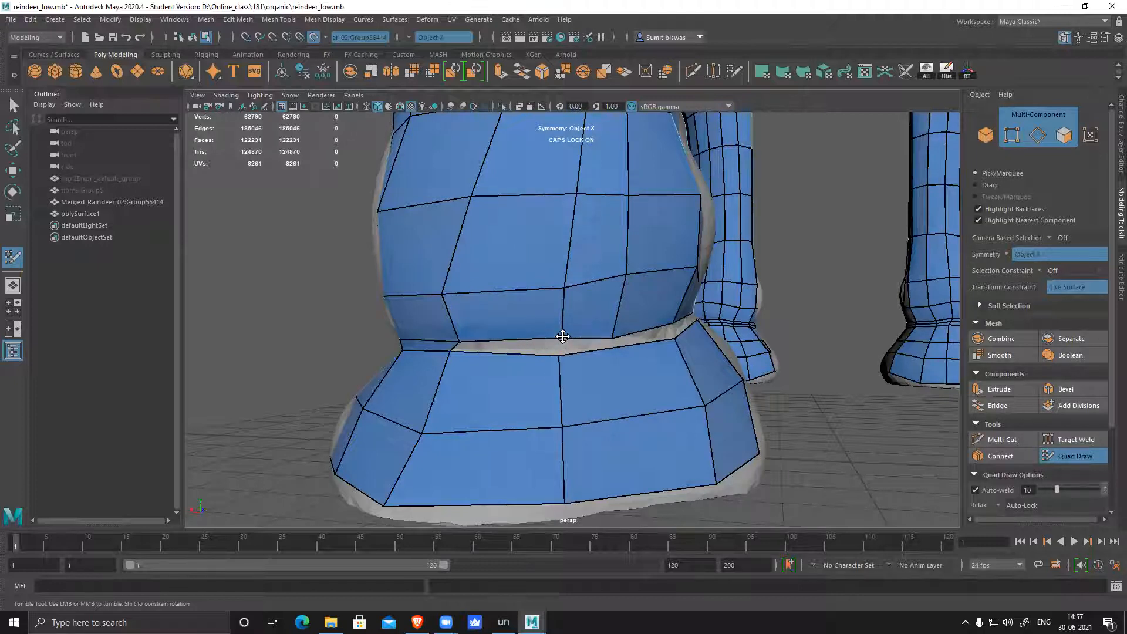
shift+click(521, 347)
- Insert a vertical edge loop through the hoof and fill the adjoining quads in the ankle gap
alt+drag(652, 383, 564, 362)
ctrl+click(554, 327)
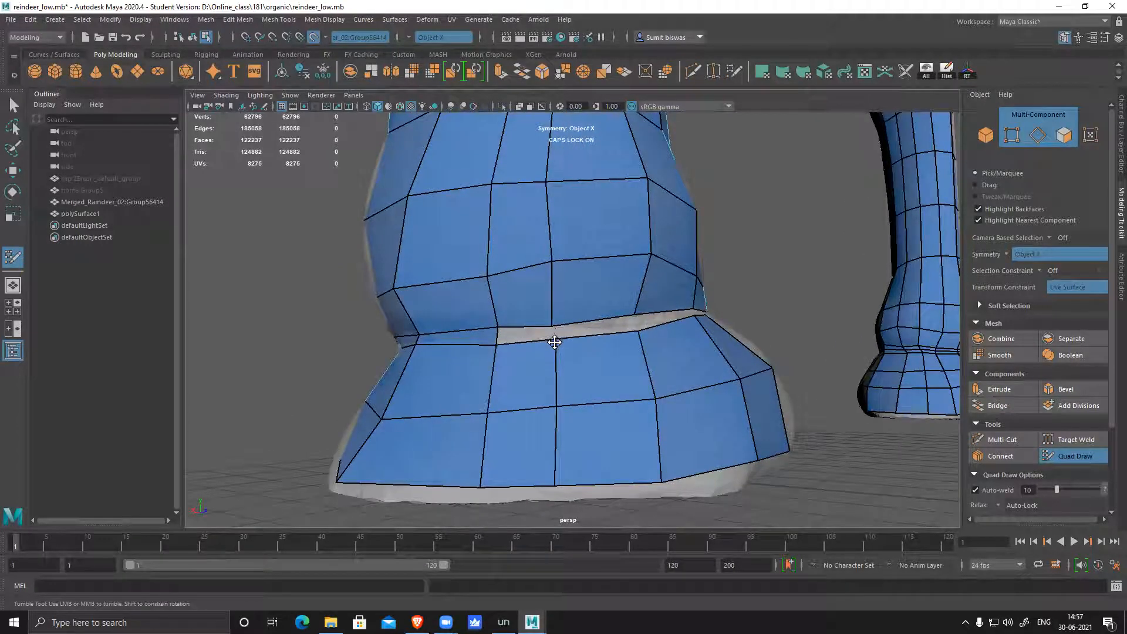
shift+click(602, 326)
alt+drag(704, 383, 654, 398)
scroll(644, 398, up, 3)
scroll(619, 388, down, 4)
scroll(652, 404, up, 2)
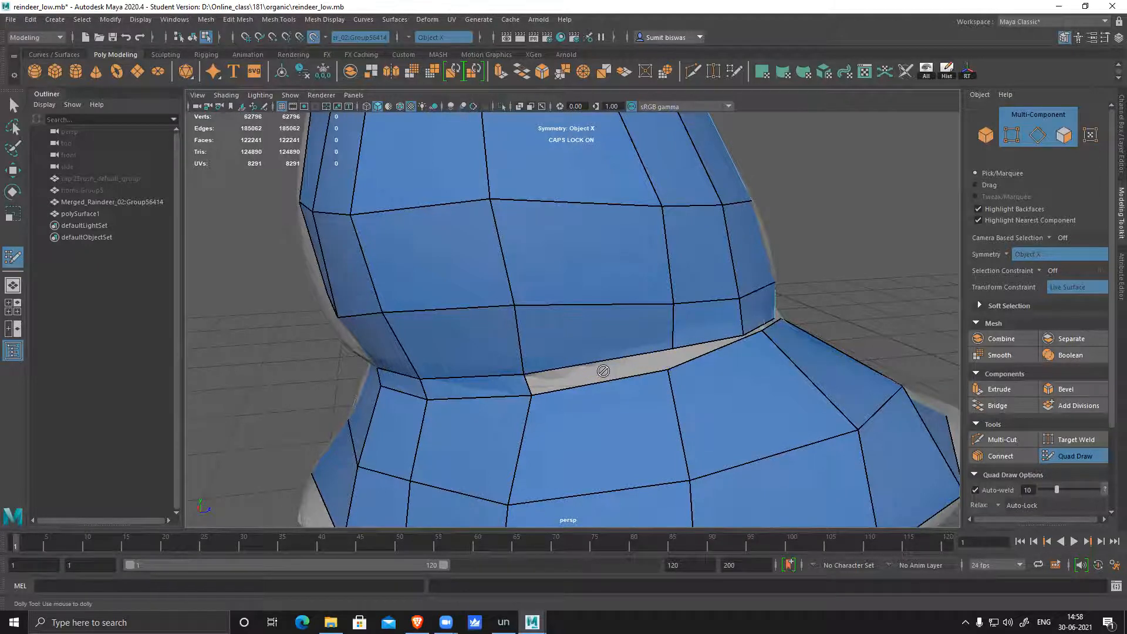
alt+drag(633, 416, 654, 385)
shift+click(763, 354)
- Adjust the hoof's vertices and continue filling quads across the ankle gap toward the front of the hoof
mouse_move(792, 379)
alt+mouse_down()
mouse_move(732, 400)
mouse_move(685, 397)
mouse_move(650, 370)
mouse_move(617, 374)
alt+mouse_up()
drag(671, 508, 666, 511)
drag(616, 372, 617, 382)
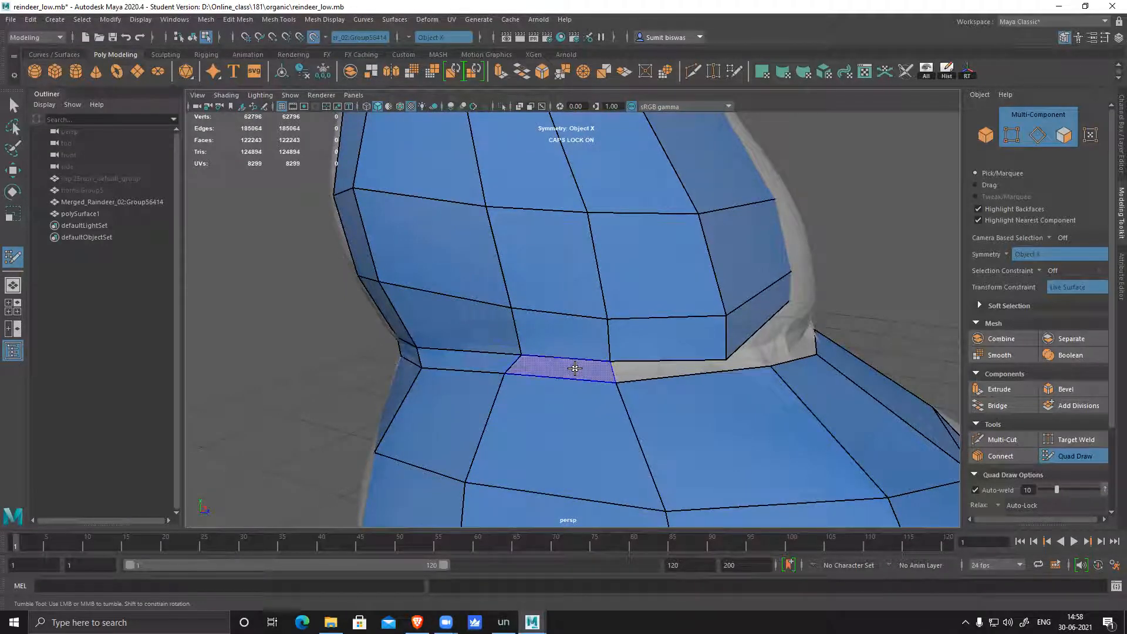
mouse_move(771, 428)
alt+mouse_down()
mouse_move(644, 397)
mouse_move(607, 403)
alt+mouse_up()
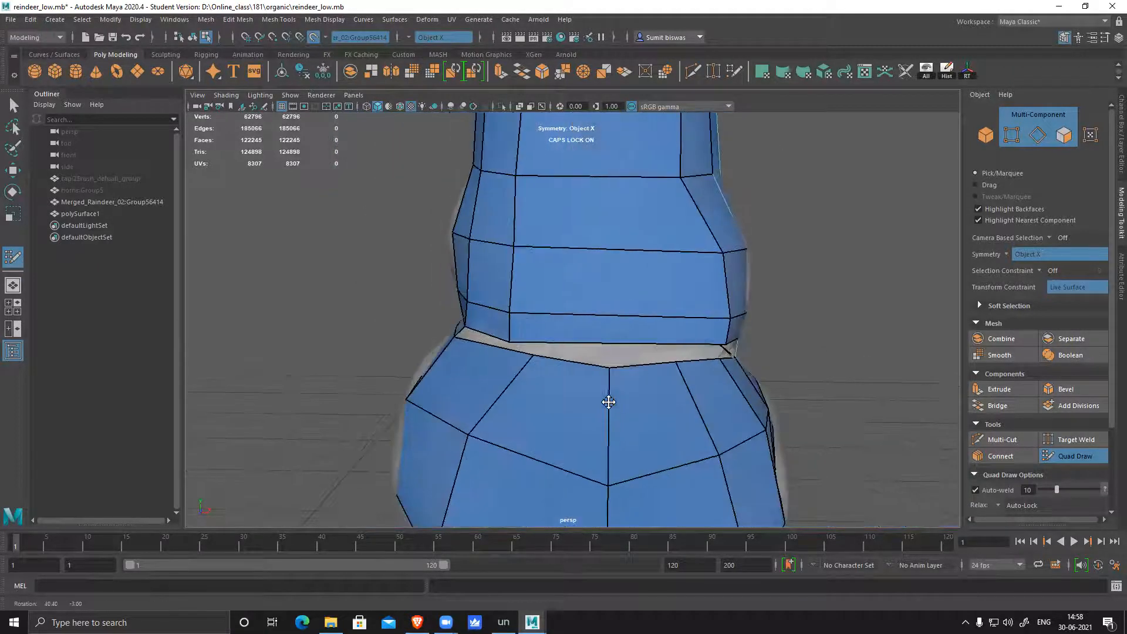
alt+drag(551, 358, 650, 353)
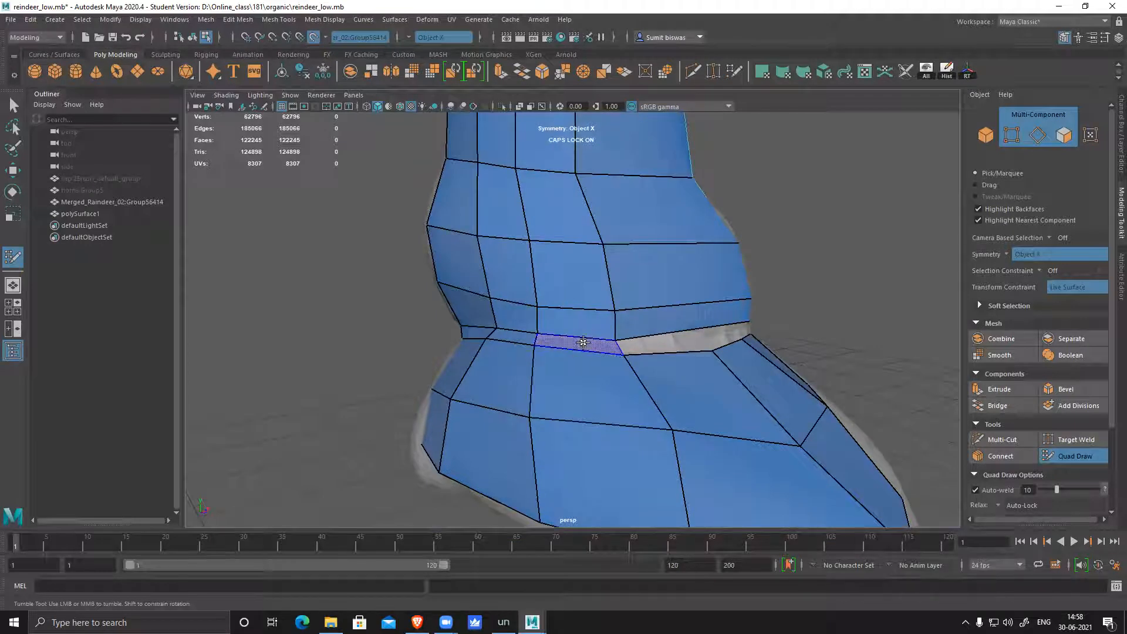
shift+drag(588, 342, 589, 343)
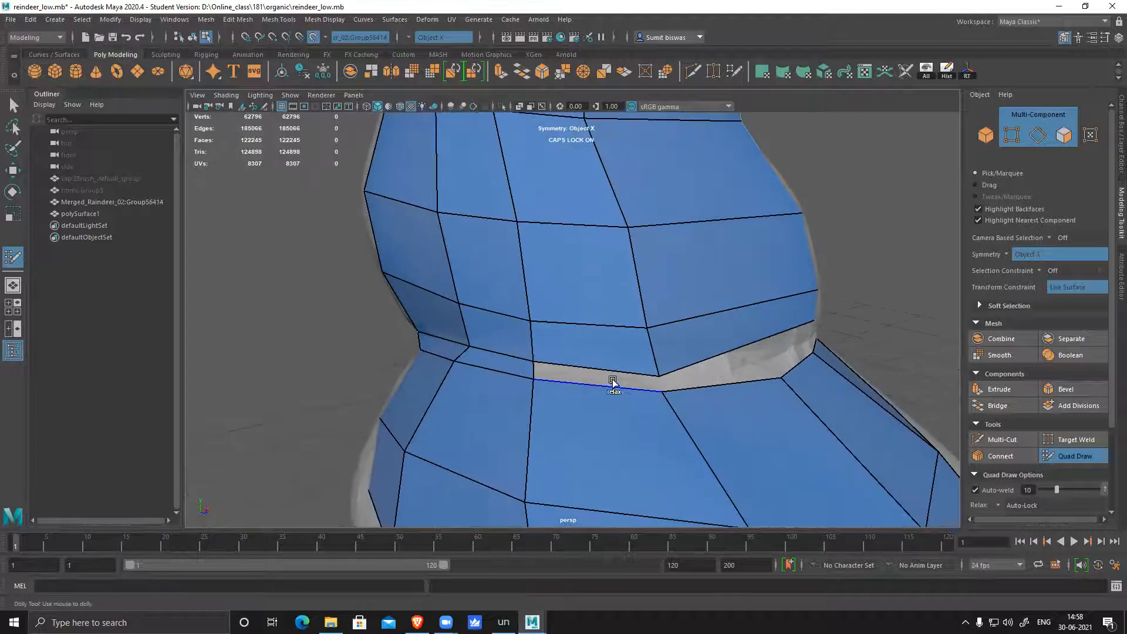
shift+click(635, 377)
scroll(687, 421, down, 1)
alt+drag(687, 421, 624, 382)
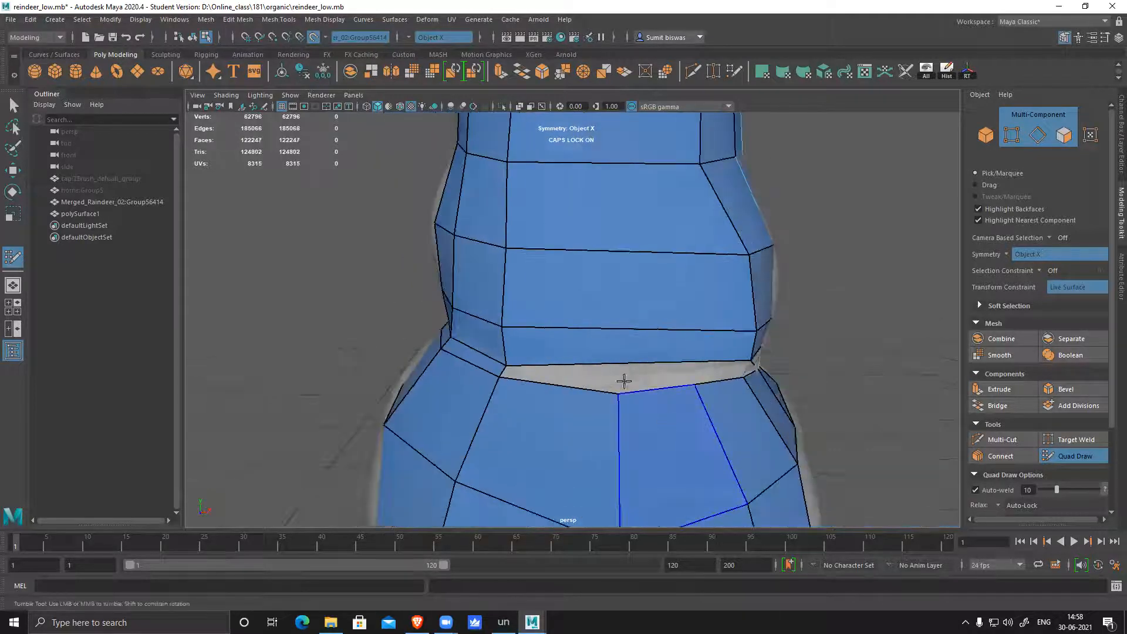
- Insert two vertical edge loops up the hind leg and fill the remaining quads to close the ankle-to-hoof gap
ctrl+click(585, 377)
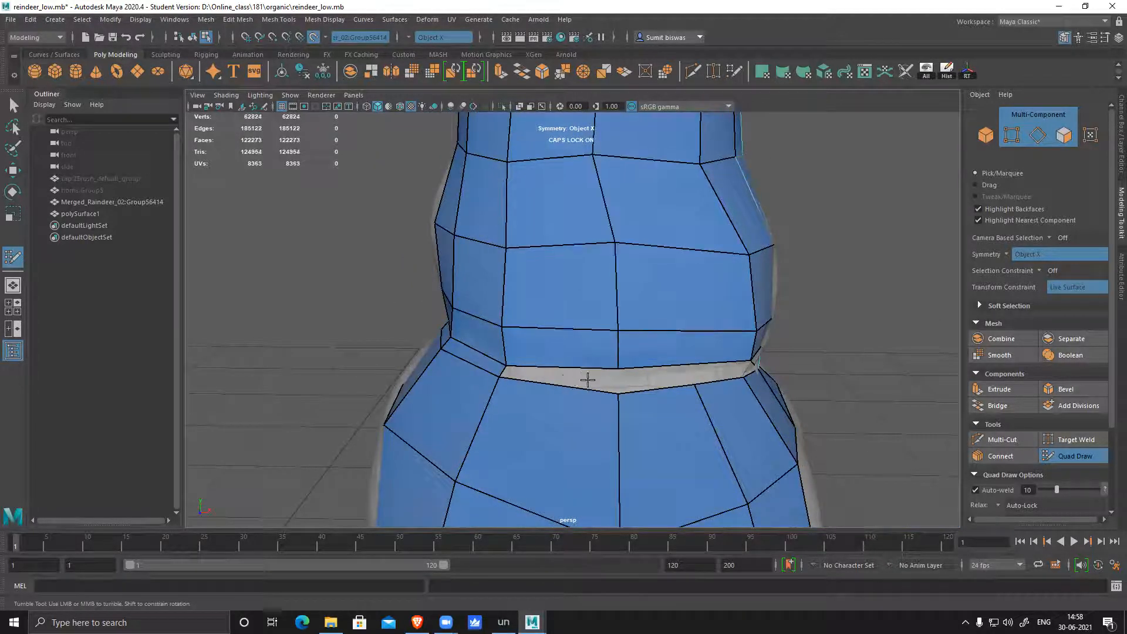
shift+click(713, 425)
mouse_move(713, 425)
alt+mouse_down()
mouse_move(654, 415)
mouse_move(587, 353)
alt+mouse_up()
ctrl+click(560, 370)
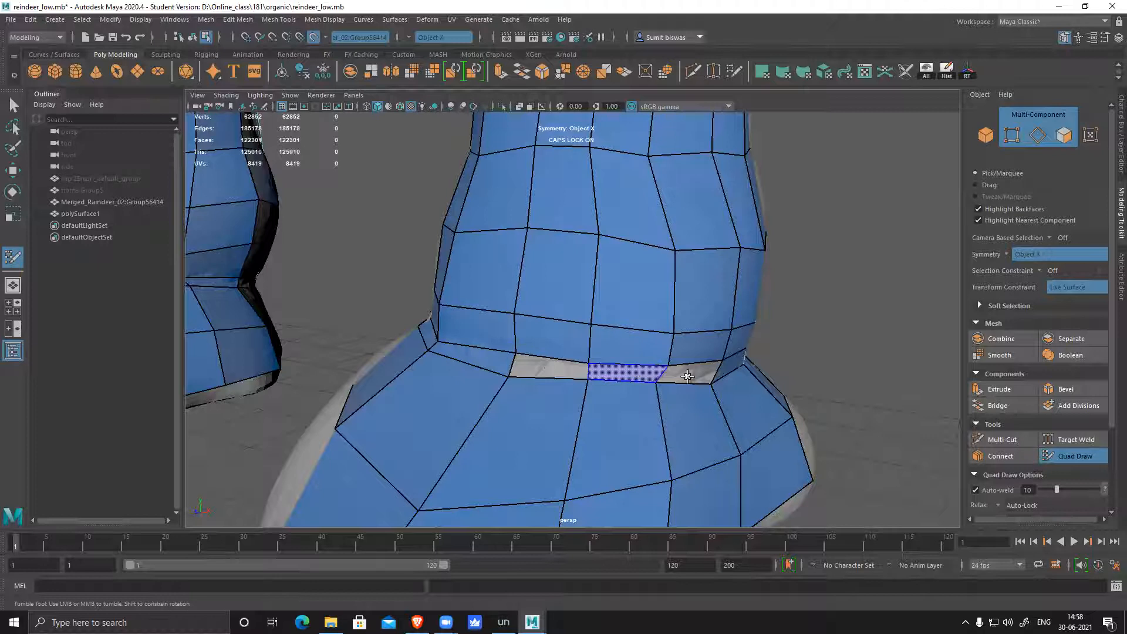
shift+click(627, 373)
shift+click(549, 369)
shift+click(688, 374)
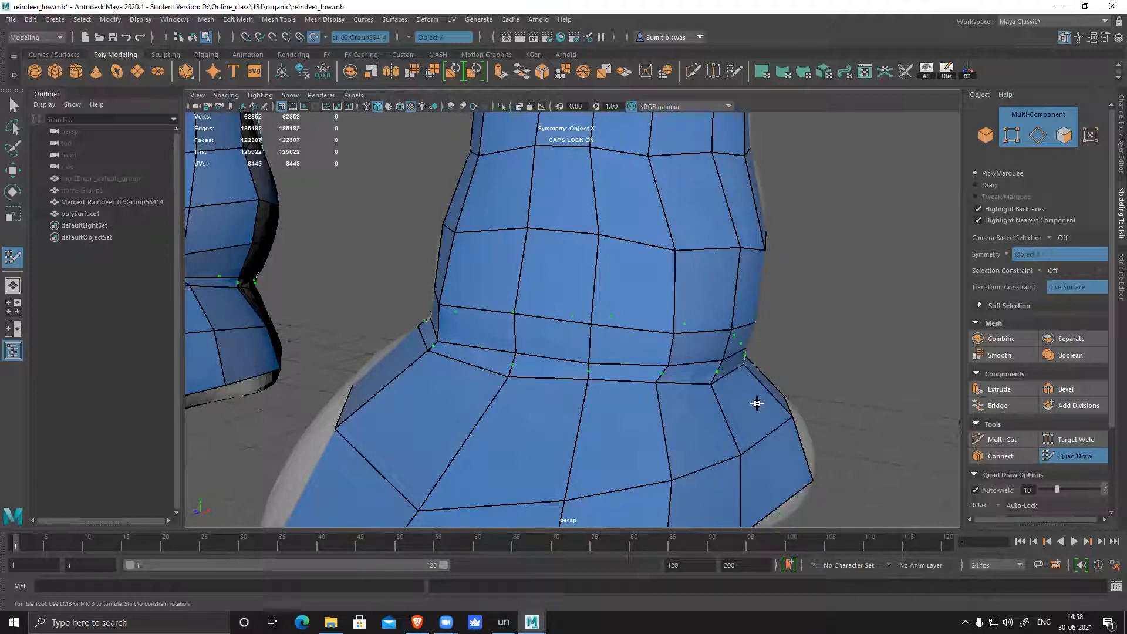
- Insert horizontal edge loops around the hind ankle crease and the hoof
scroll(714, 398, down, 5)
alt+drag(698, 398, 584, 395)
scroll(576, 405, up, 3)
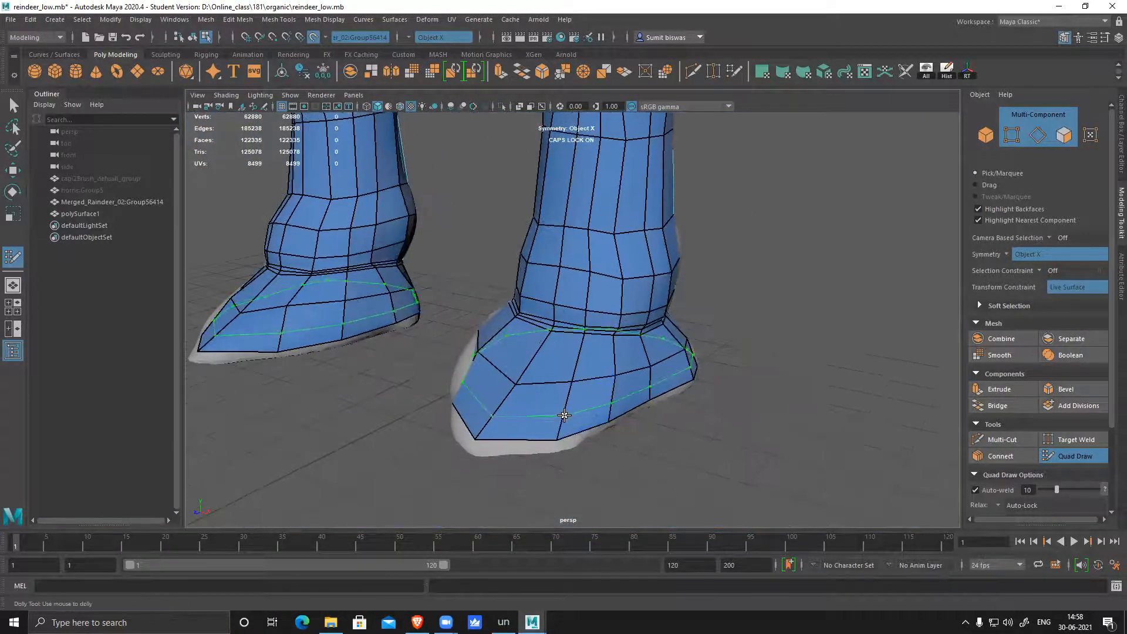
ctrl+click(650, 417)
alt+drag(609, 410, 599, 361)
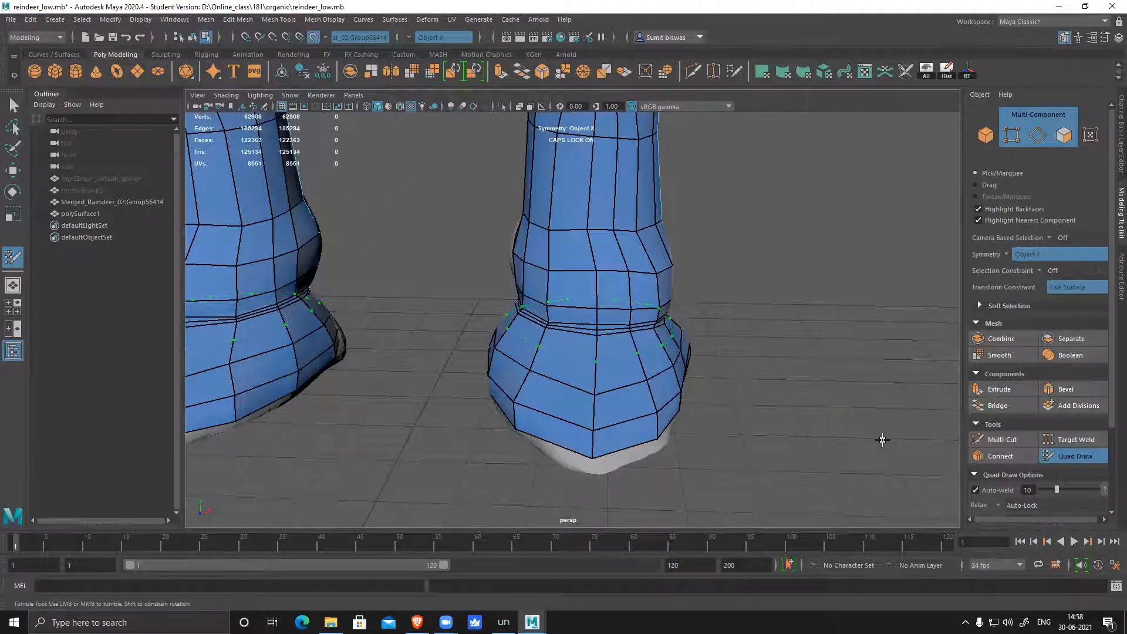
- Relax the hind leg's mesh around the hock, shin and lower thigh from several sides
mouse_move(838, 448)
alt+mouse_down()
mouse_move(710, 372)
mouse_move(636, 217)
mouse_move(623, 366)
mouse_move(619, 309)
mouse_move(580, 336)
alt+mouse_up()
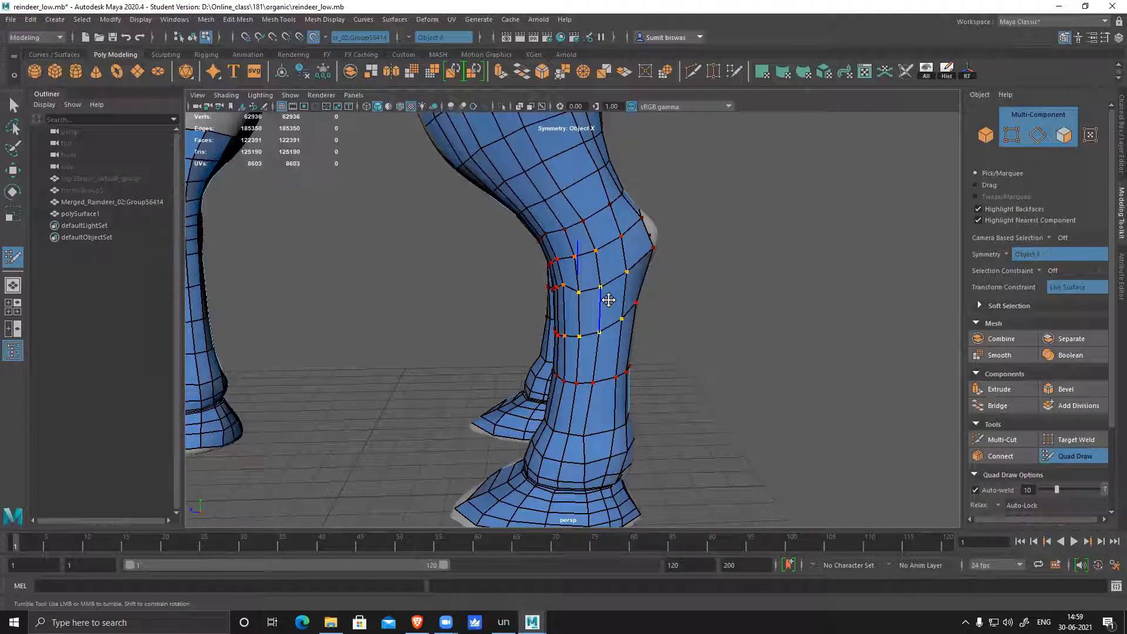
mouse_move(603, 288)
shift+mouse_down()
mouse_move(578, 221)
mouse_move(591, 214)
mouse_move(614, 284)
mouse_move(696, 339)
shift+mouse_up()
mouse_move(781, 347)
alt+mouse_down()
mouse_move(687, 329)
mouse_move(529, 259)
alt+mouse_up()
mouse_move(501, 202)
shift+mouse_down()
mouse_move(511, 353)
mouse_move(491, 281)
mouse_move(508, 181)
mouse_move(532, 249)
shift+mouse_up()
mouse_move(443, 301)
alt+mouse_down()
mouse_move(478, 317)
mouse_move(610, 282)
alt+mouse_up()
alt+drag(786, 332, 811, 315)
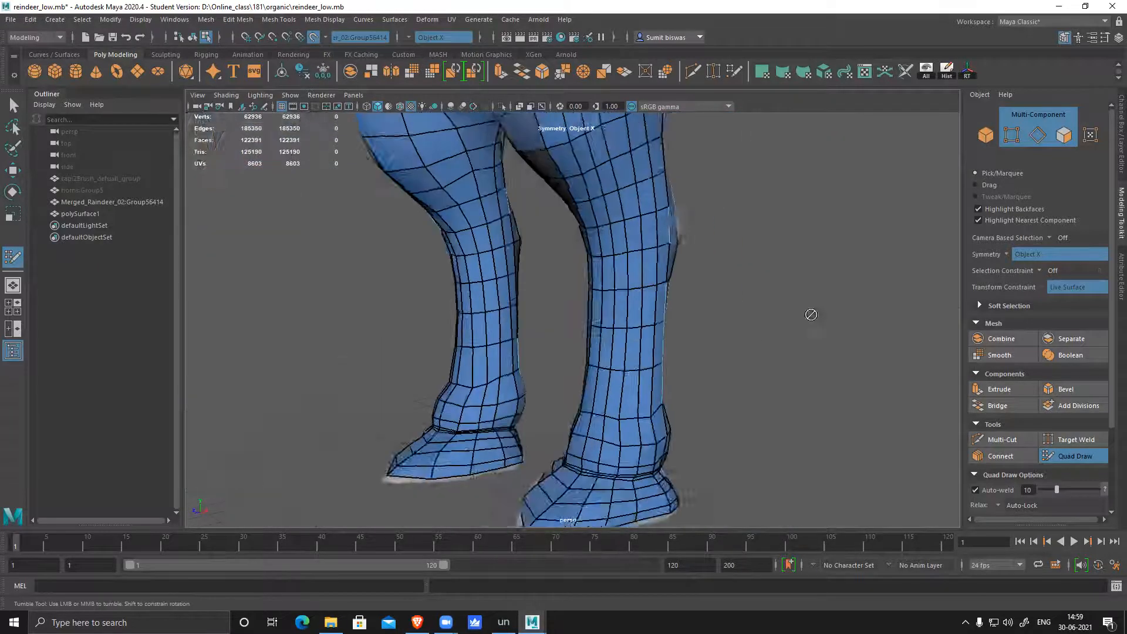
alt+middle_drag(810, 315, 559, 257)
shift+drag(549, 258, 521, 204)
alt+drag(748, 337, 600, 275)
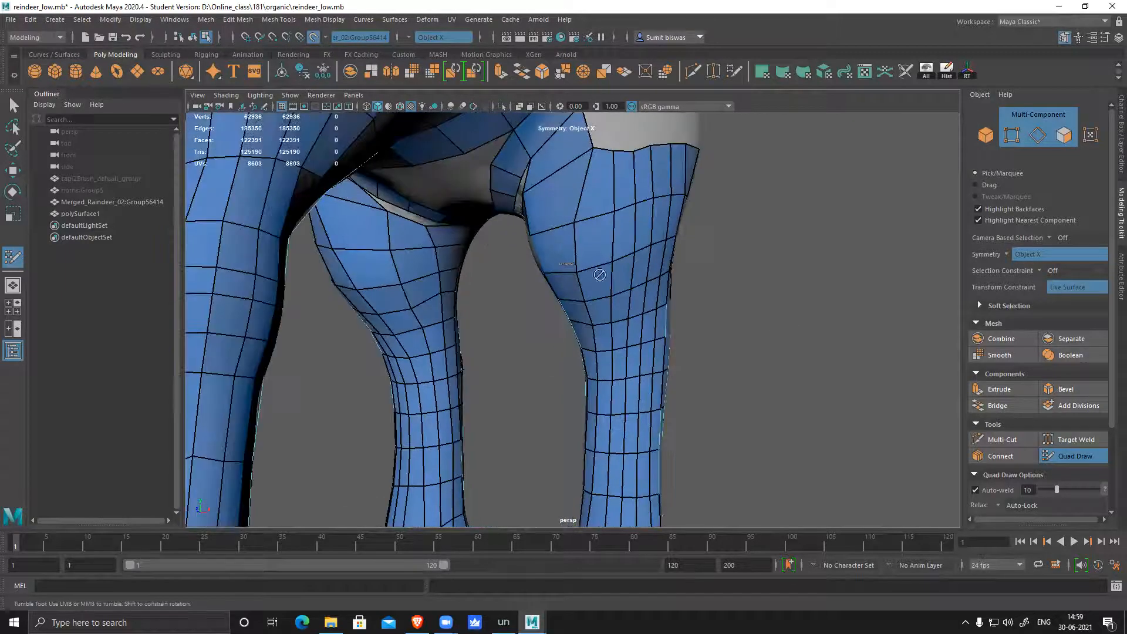
alt+drag(791, 357, 606, 329)
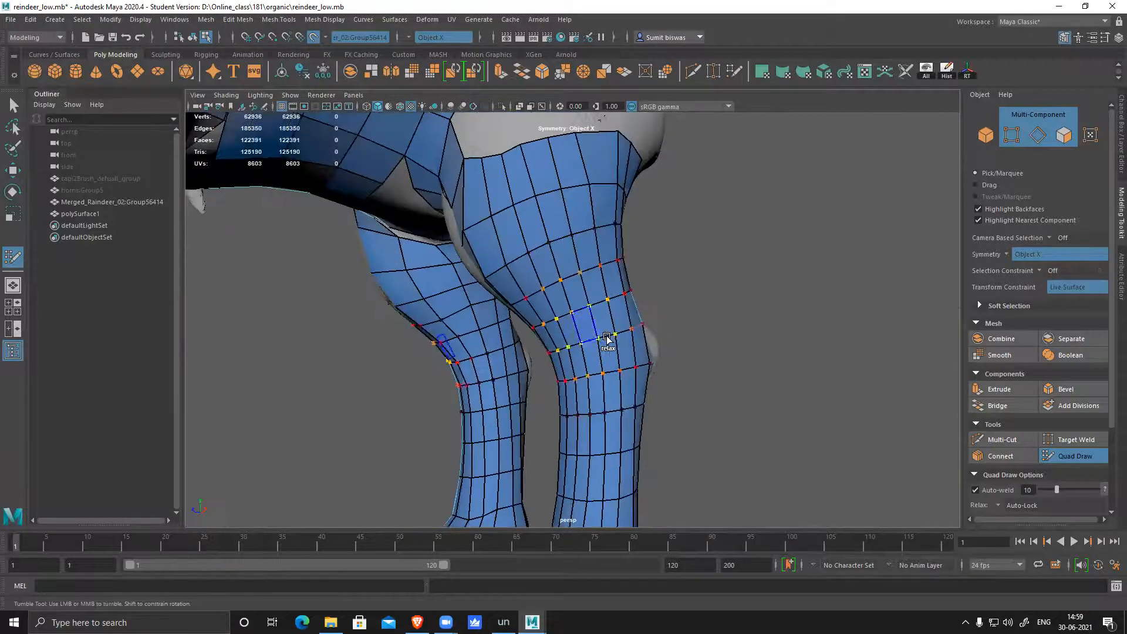
- Insert two horizontal edge loops around the hind leg, one above and one below the hock
alt+right_drag(743, 406, 720, 386)
alt+drag(720, 386, 587, 402)
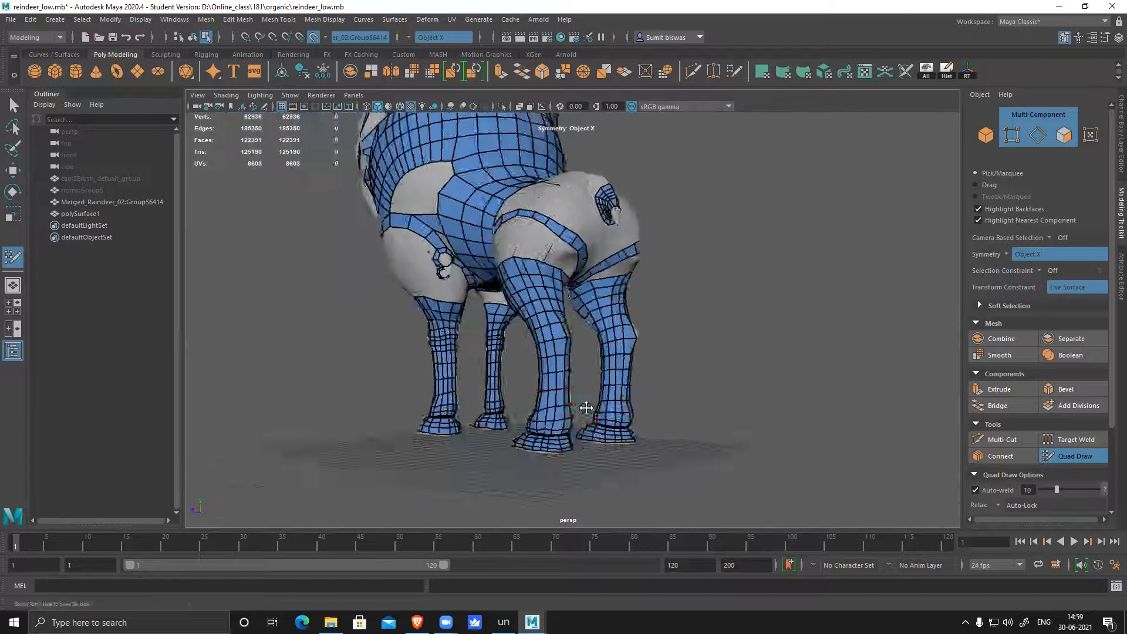
alt+right_drag(587, 403, 655, 381)
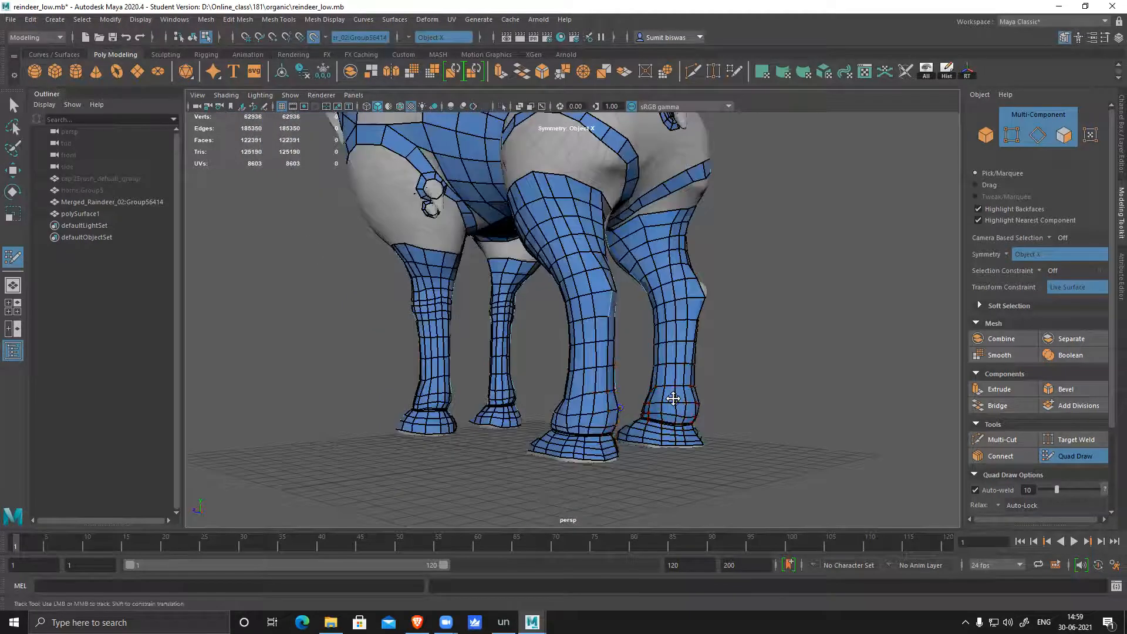
alt+right_drag(648, 332, 675, 311)
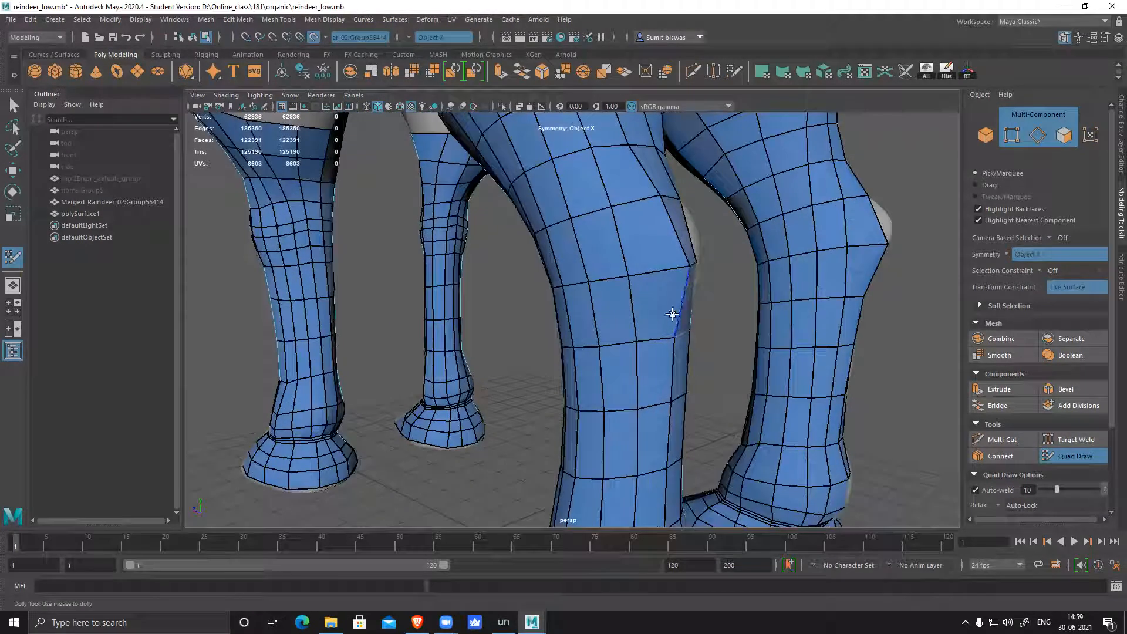
ctrl+click(666, 214)
ctrl+click(743, 312)
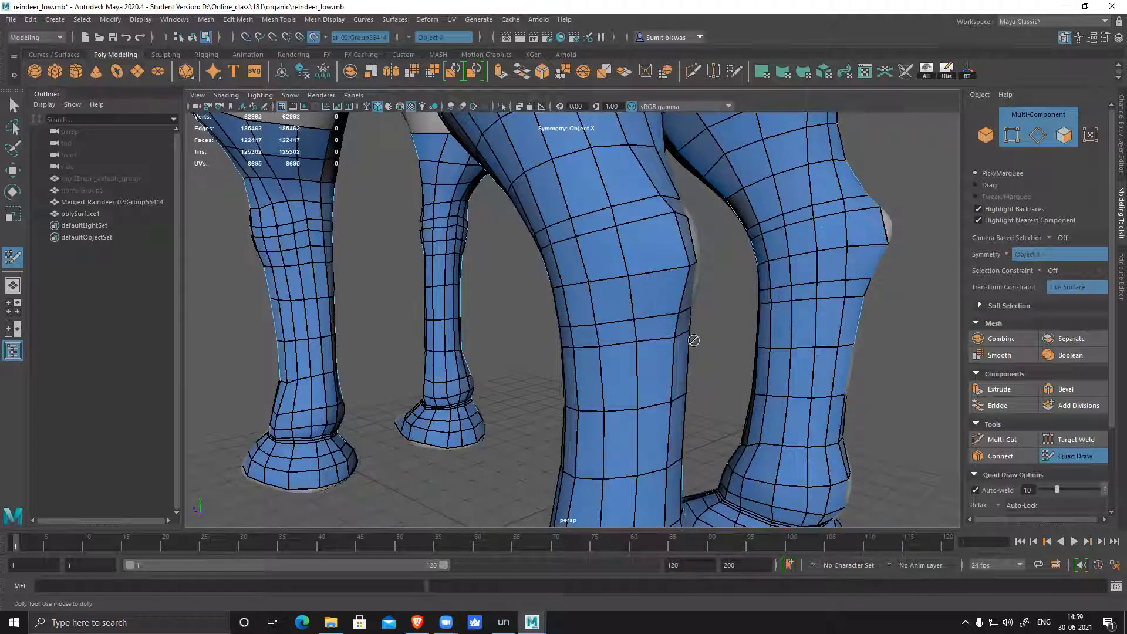
- Relax the mesh around the hock on both sides of the hind leg to even out the edge spacing
mouse_move(645, 331)
shift+mouse_down()
mouse_move(622, 316)
mouse_move(657, 347)
mouse_move(605, 221)
mouse_move(650, 196)
mouse_move(624, 230)
shift+mouse_up()
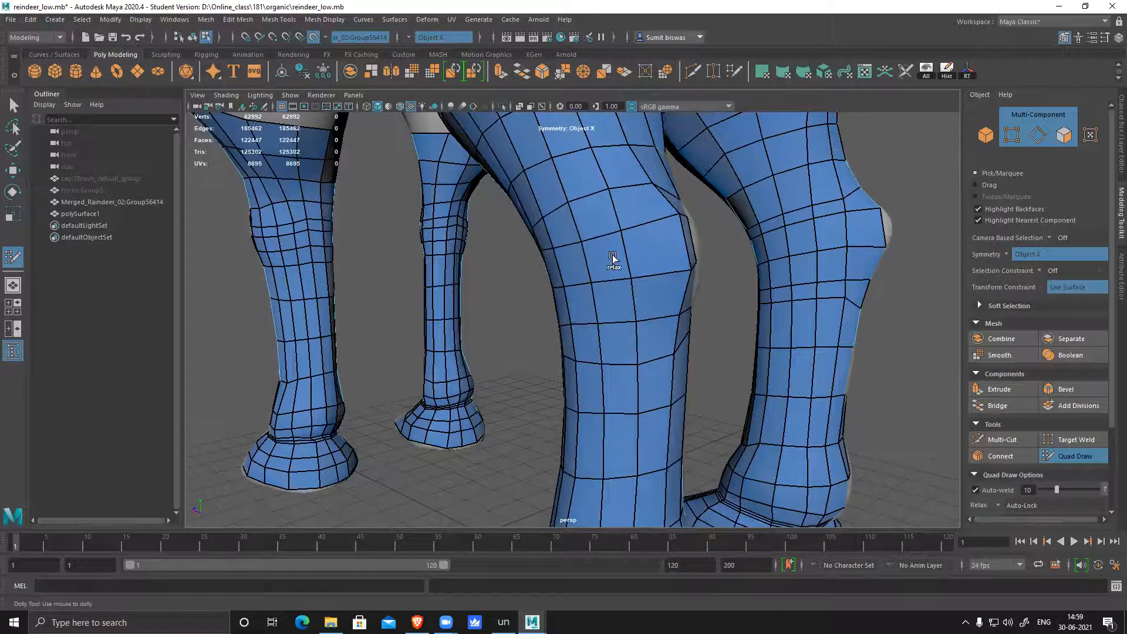
mouse_move(712, 317)
alt+mouse_down()
mouse_move(629, 311)
mouse_move(582, 194)
mouse_move(579, 307)
mouse_move(599, 256)
alt+mouse_up()
alt+drag(692, 350, 618, 296)
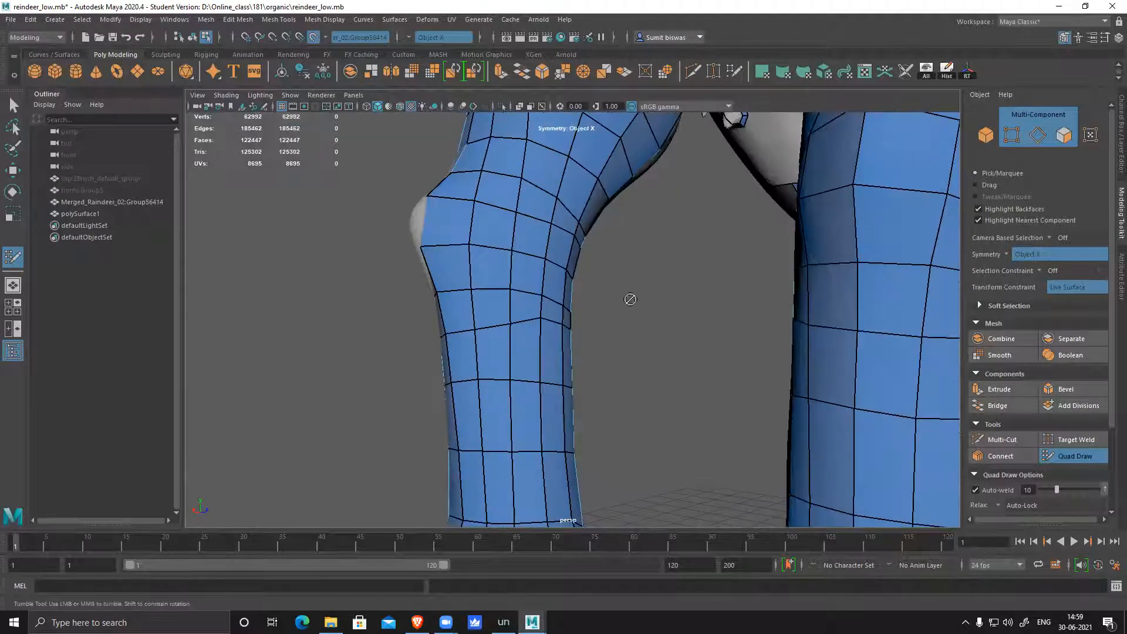
mouse_move(594, 226)
shift+mouse_down()
mouse_move(544, 302)
mouse_move(576, 287)
mouse_move(465, 272)
mouse_move(504, 254)
shift+mouse_up()
- Delete one cross edge from the quad strip just above the top of the inner hind leg
mouse_move(734, 428)
alt+mouse_down()
mouse_move(586, 354)
mouse_move(680, 362)
mouse_move(576, 329)
alt+mouse_up()
alt+middle_drag(576, 329, 579, 426)
alt+drag(578, 405, 511, 339)
alt+right_drag(511, 340, 605, 333)
mouse_move(605, 332)
alt+mouse_down()
mouse_move(603, 305)
mouse_move(574, 347)
mouse_move(576, 320)
mouse_move(572, 352)
mouse_move(567, 302)
alt+mouse_up()
mouse_move(566, 302)
alt+right_down()
mouse_move(579, 372)
mouse_move(559, 319)
alt+right_up()
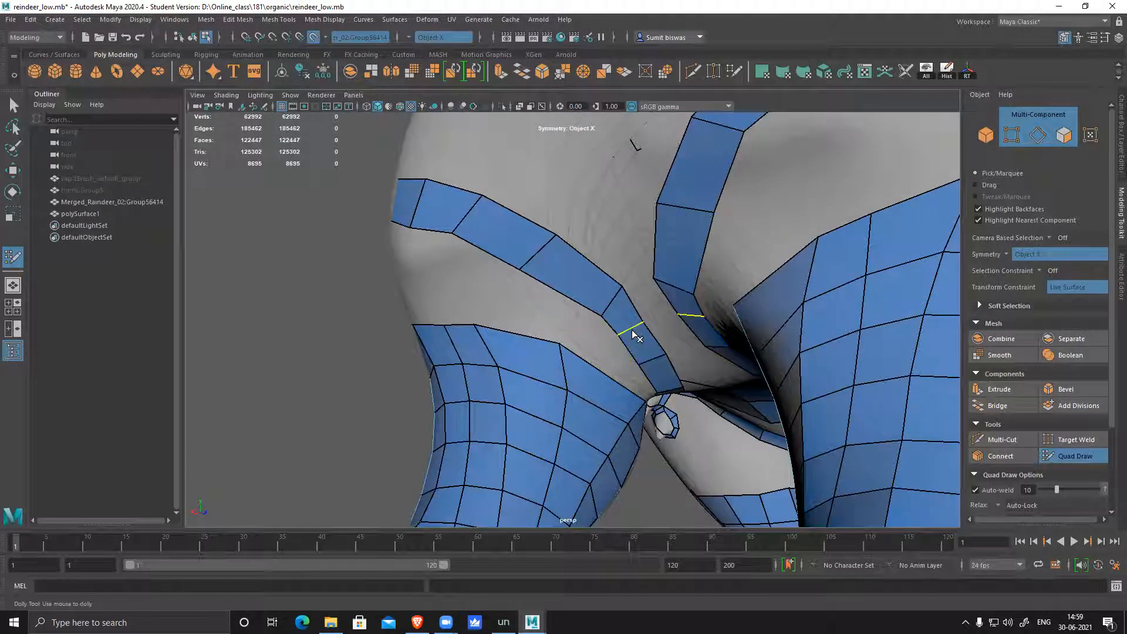
ctrl+shift+click(634, 379)
ctrl+shift+click(634, 378)
shift+click(612, 410)
key(ctrl+z)
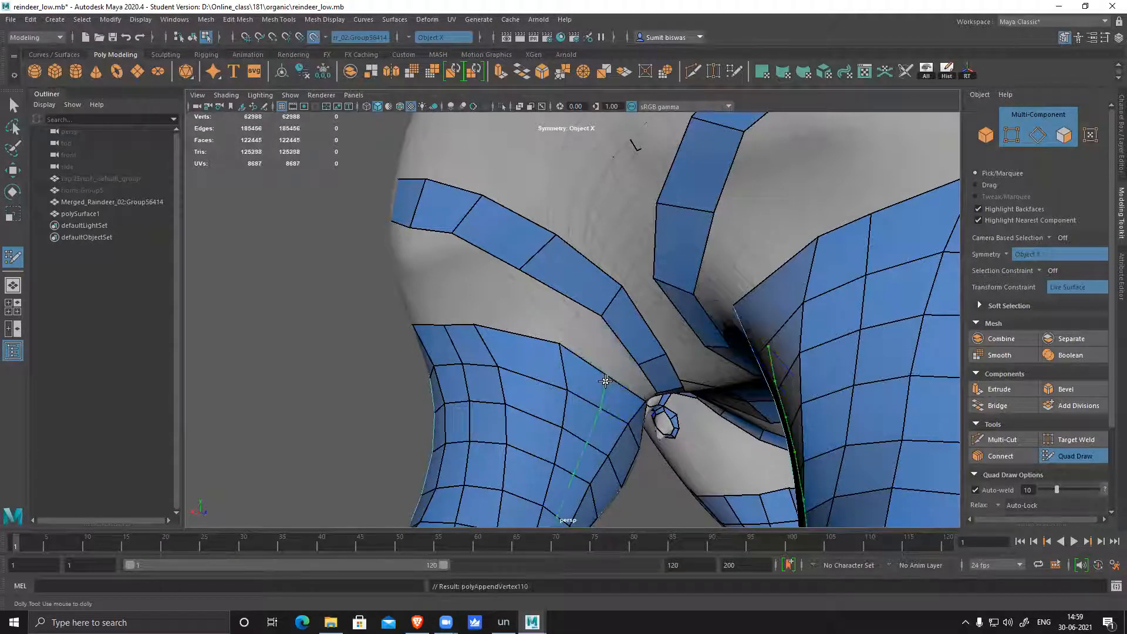
key(ctrl+z)
key(ctrl+z)
- Insert a vertical edge loop down the inner side of the upper hind leg, near the crotch
mouse_move(614, 402)
alt+mouse_down()
mouse_move(591, 433)
mouse_move(624, 358)
alt+mouse_up()
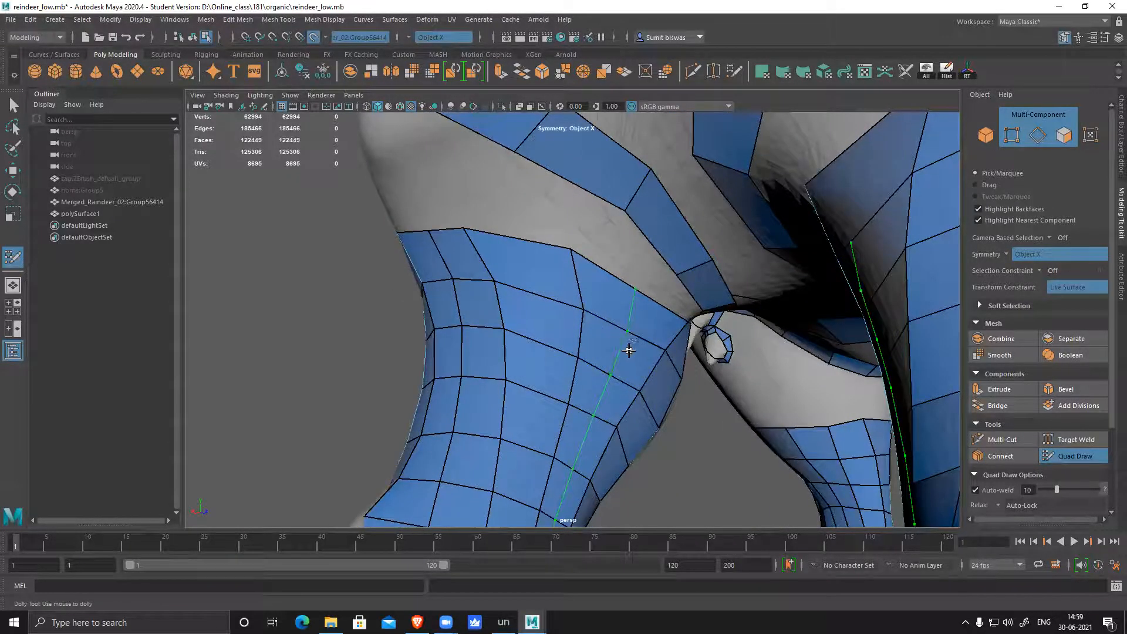
ctrl+click(663, 325)
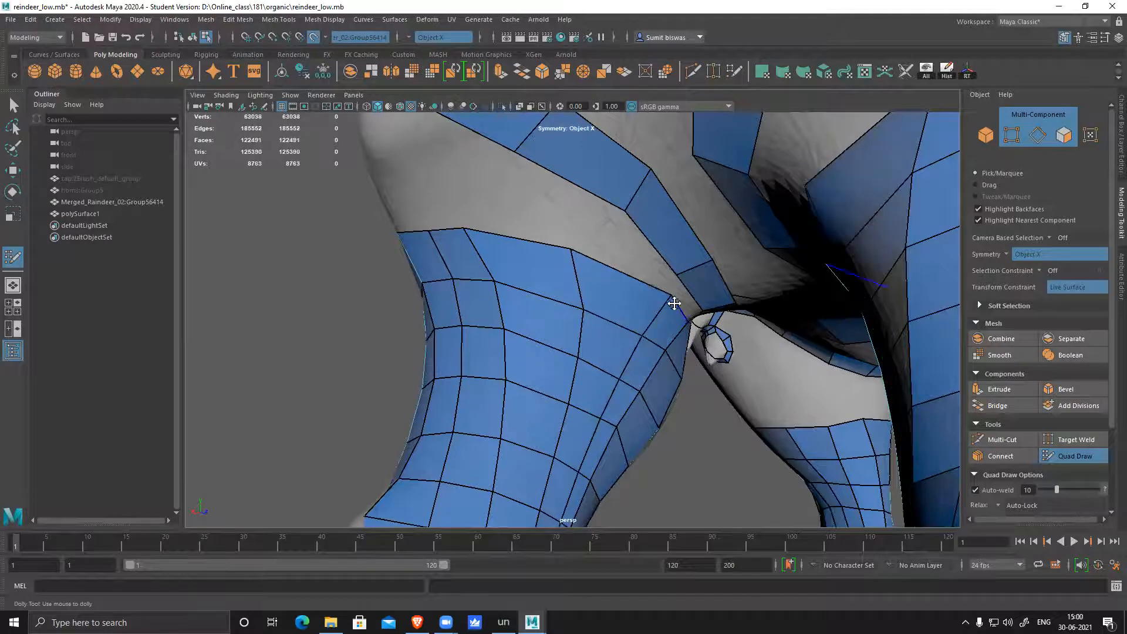
- Fill the gap between the top of the hind leg and the body strip with two quads near the crotch
alt+drag(642, 302, 696, 333)
shift+click(697, 328)
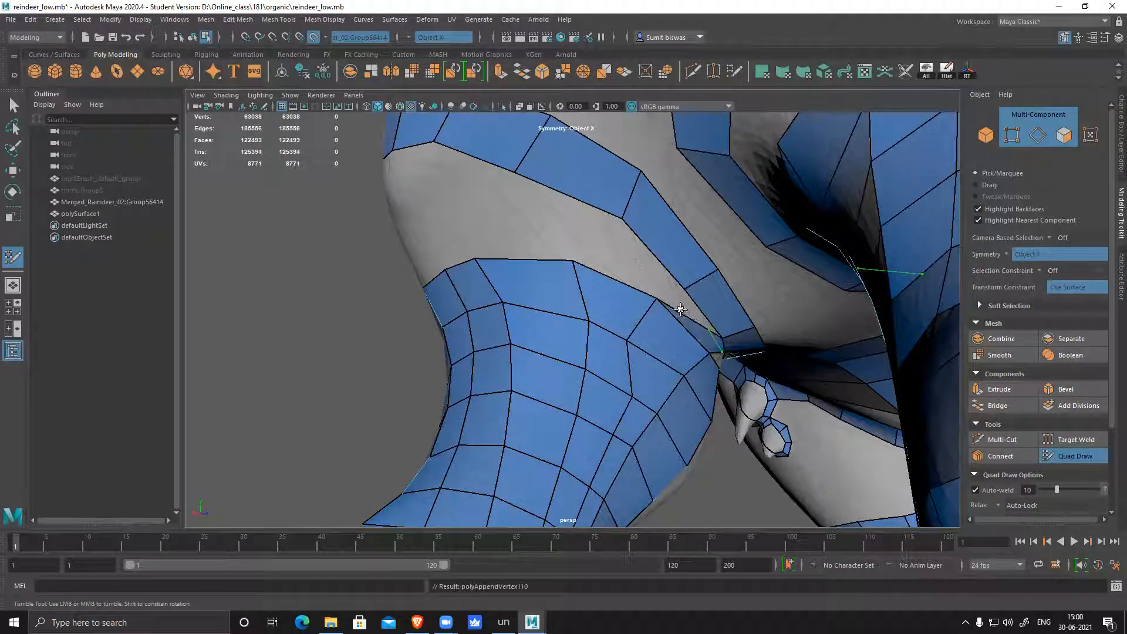
key(ctrl+z)
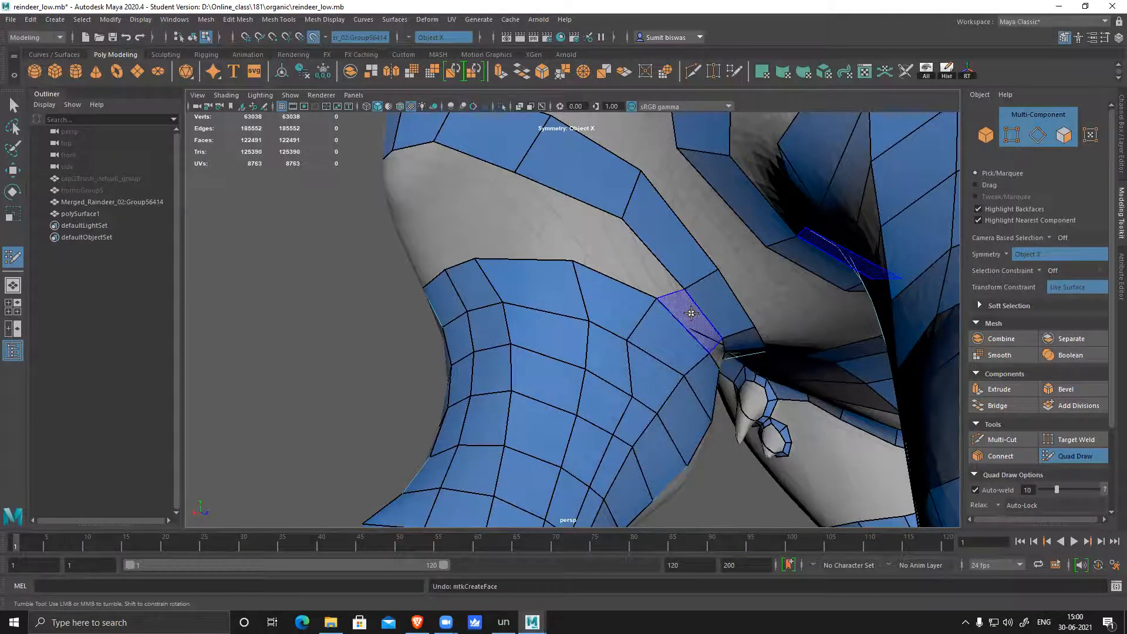
shift+click(667, 295)
shift+click(643, 263)
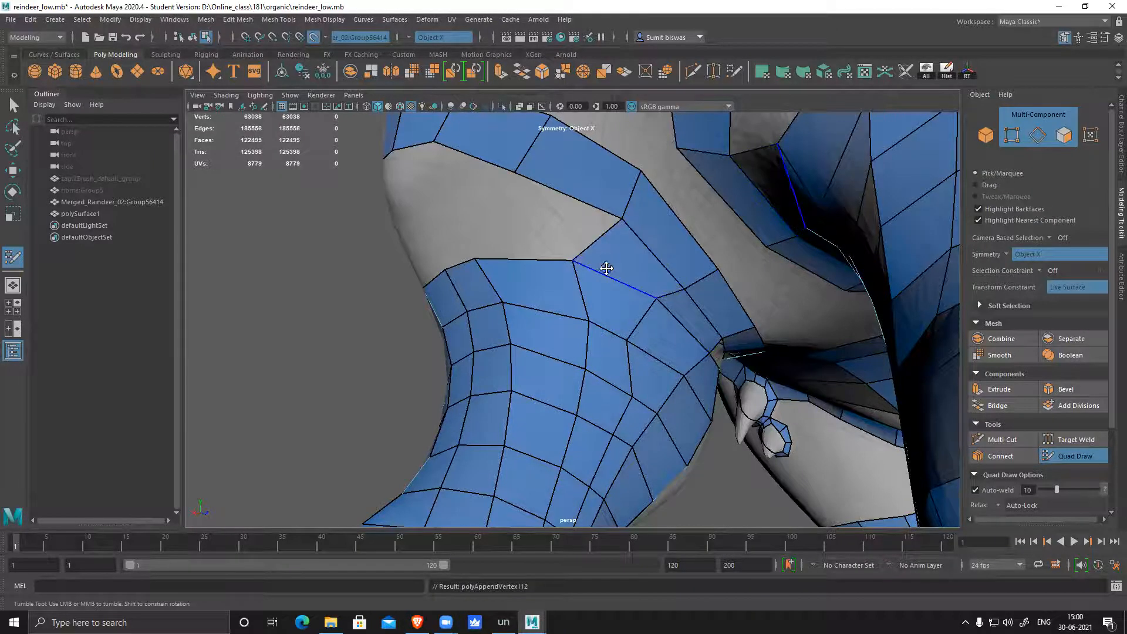
alt+drag(546, 239, 599, 284)
alt+right_drag(646, 252, 626, 296)
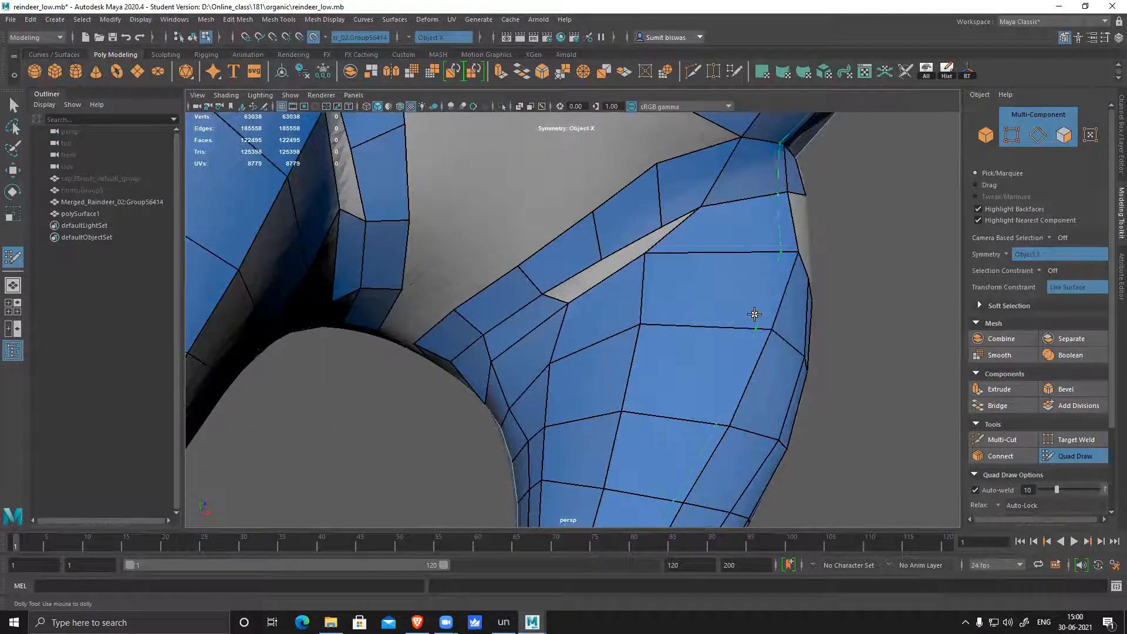
ctrl+click(662, 307)
alt+drag(662, 307, 713, 307)
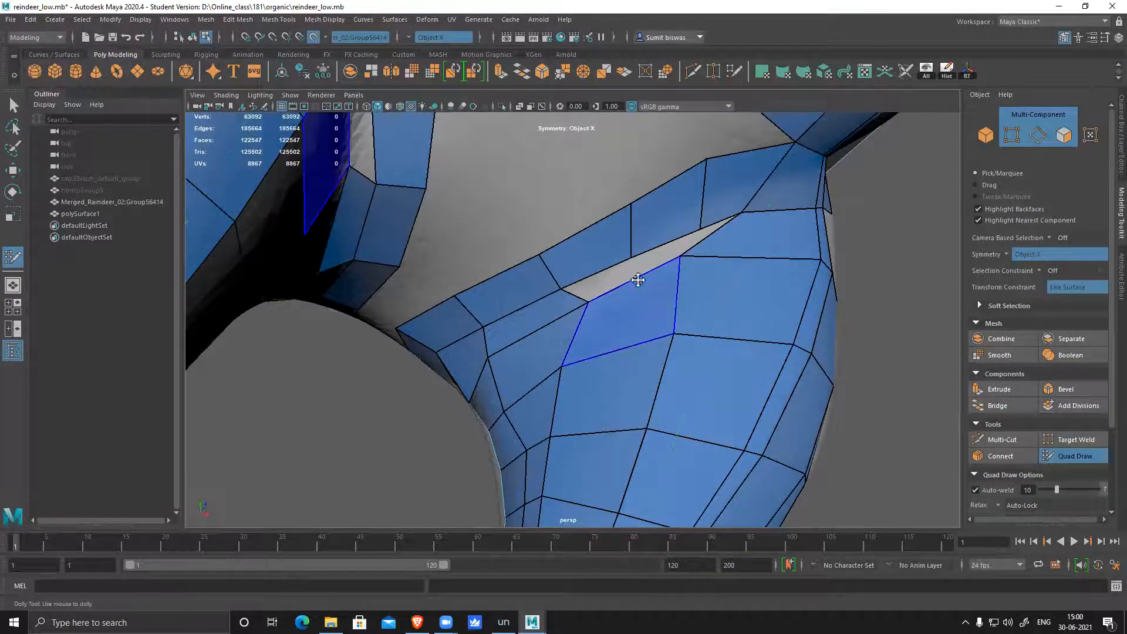
key(ctrl+z)
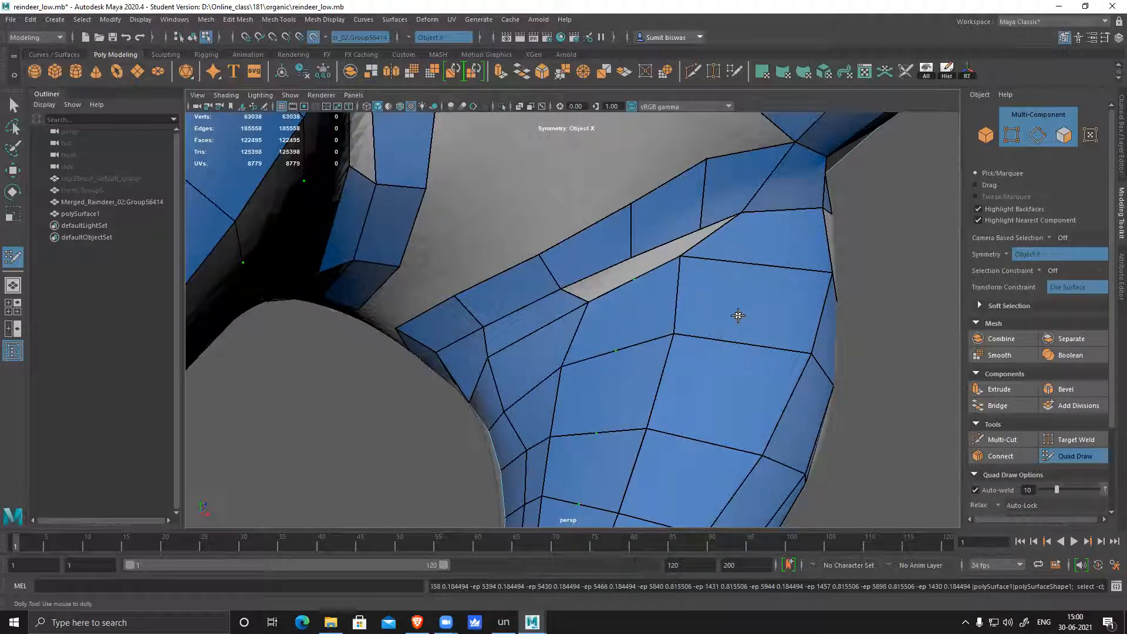
key(shift+z)
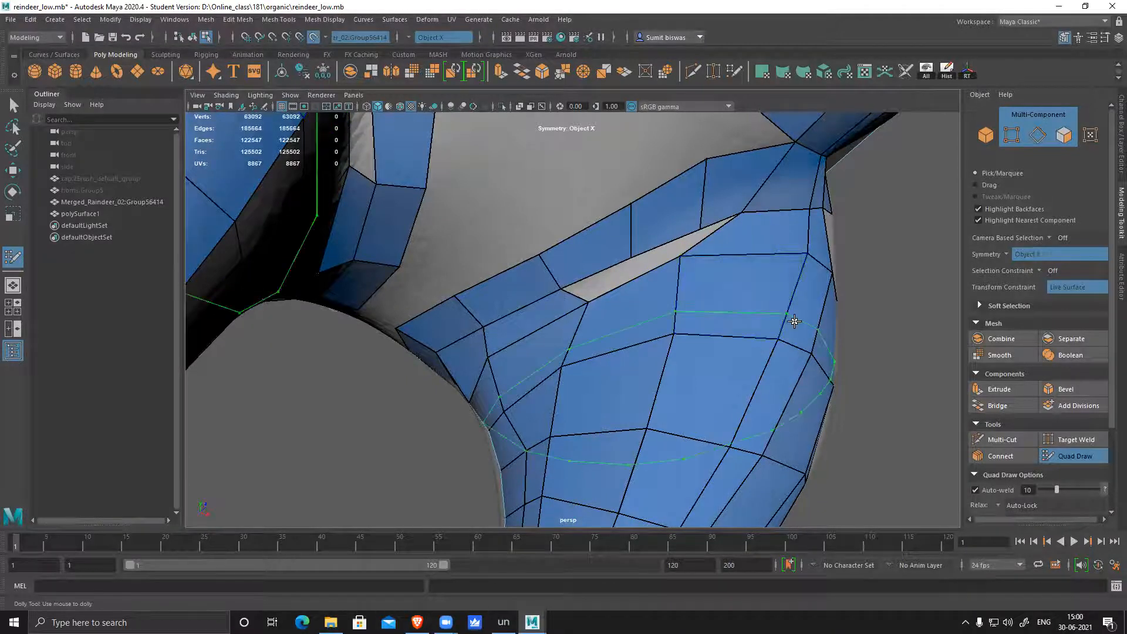
key(ctrl+z)
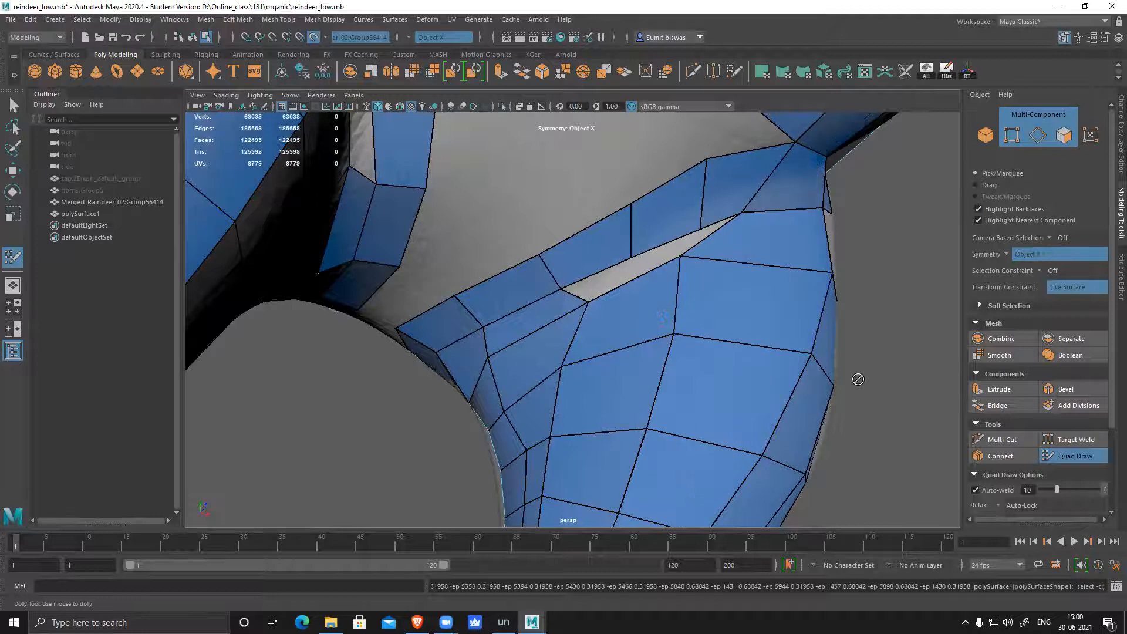
- Save the scene, leave Quad Draw and delete the construction history of the polySurface1 mesh
key(ctrl+s)
click(536, 320)
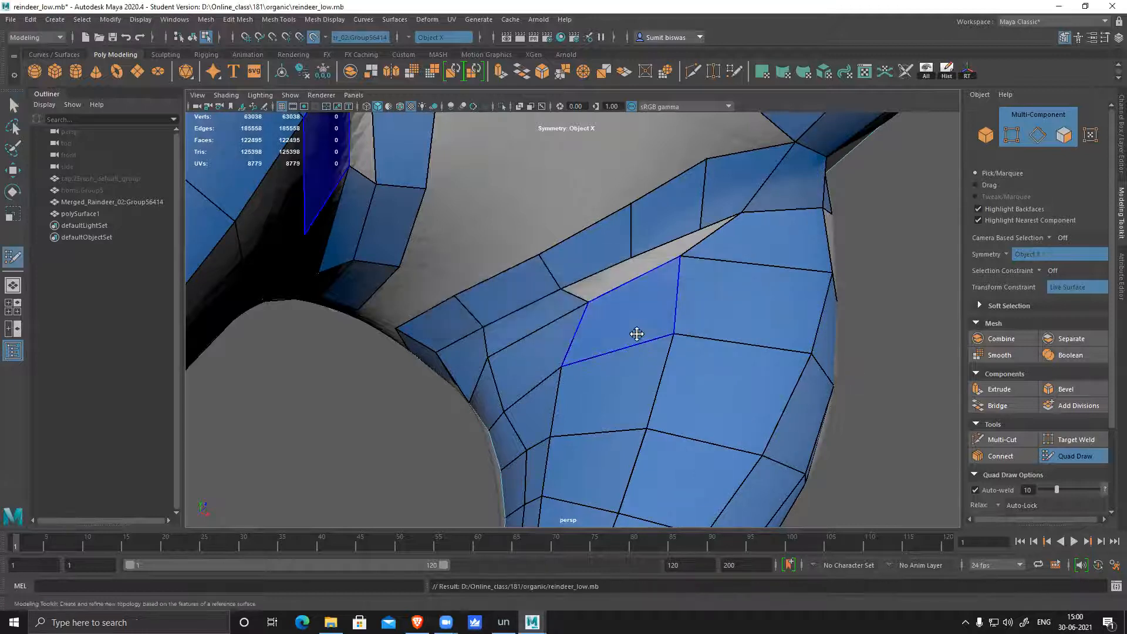
right_drag(630, 308, 675, 282)
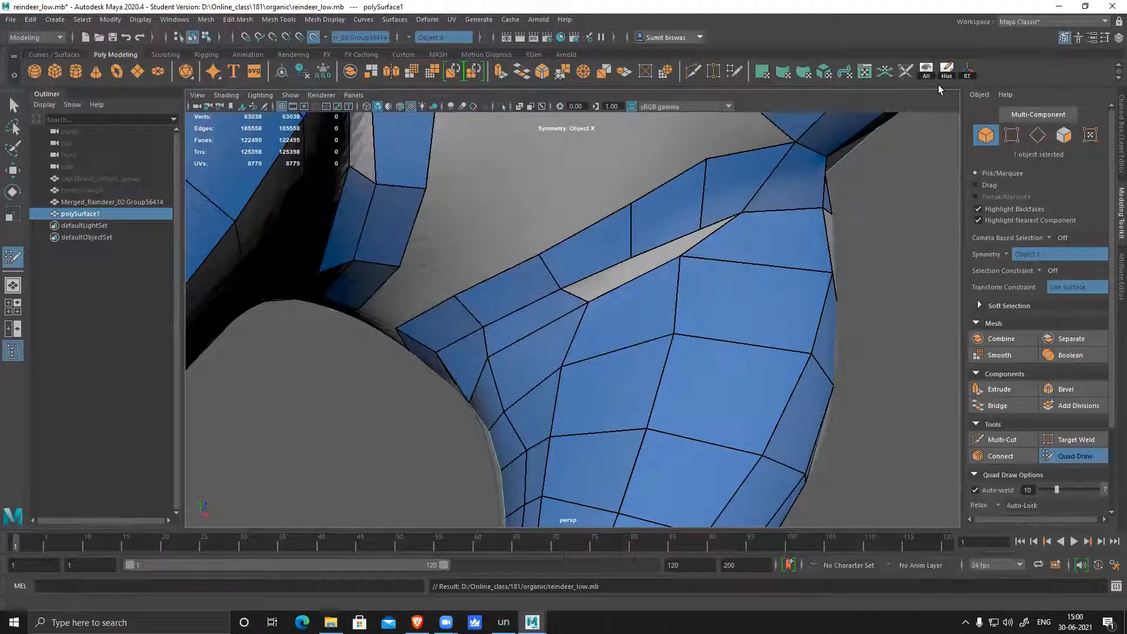
click(1079, 456)
click(949, 73)
- Optimize the scene size with the current options and save the scene
alt+drag(306, 265, 327, 232)
key(f)
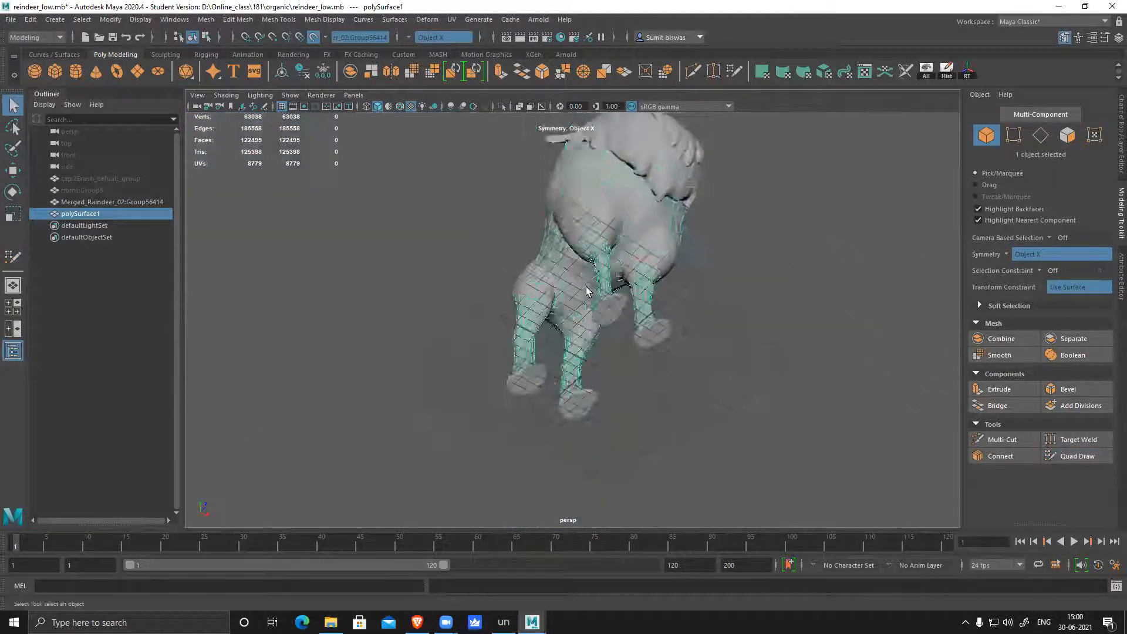
alt+drag(575, 317, 628, 348)
alt+drag(682, 399, 538, 352)
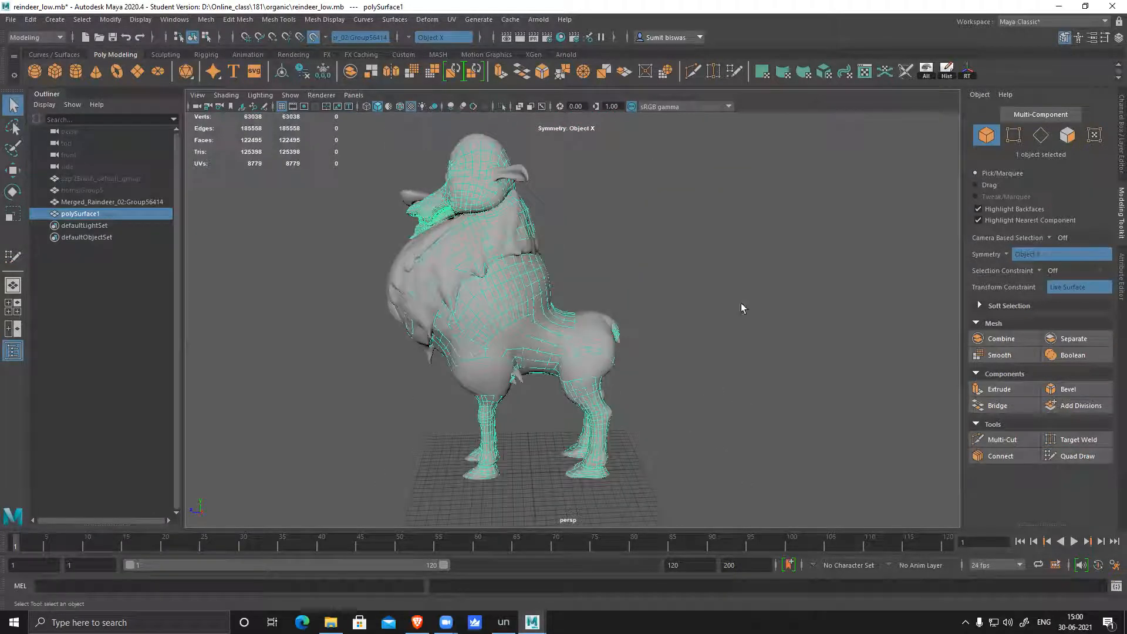
click(11, 19)
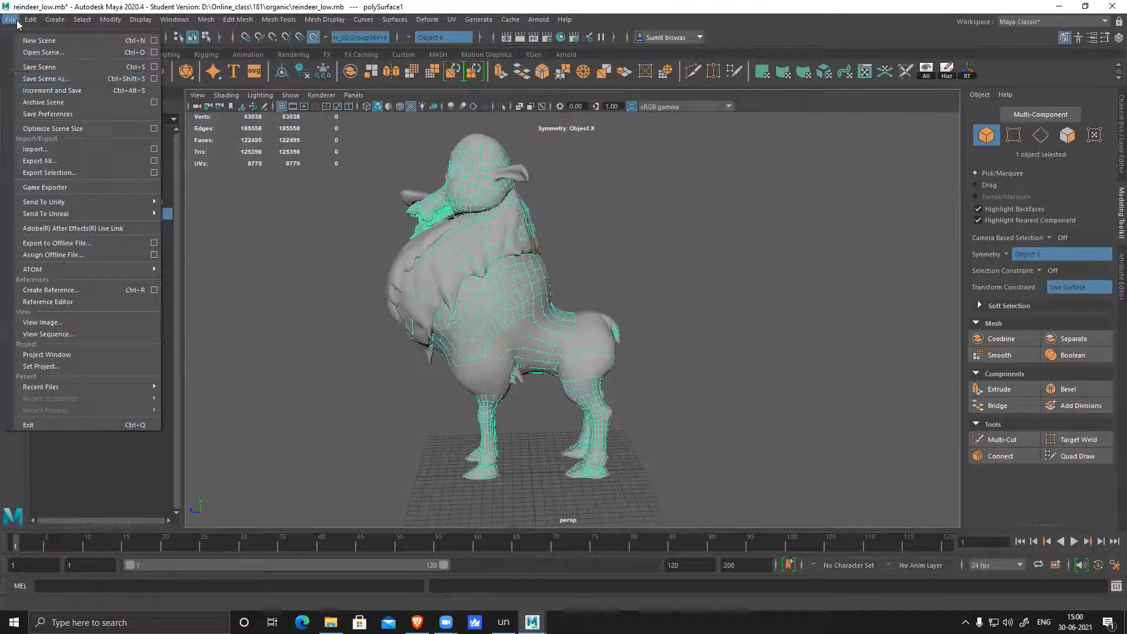
click(154, 128)
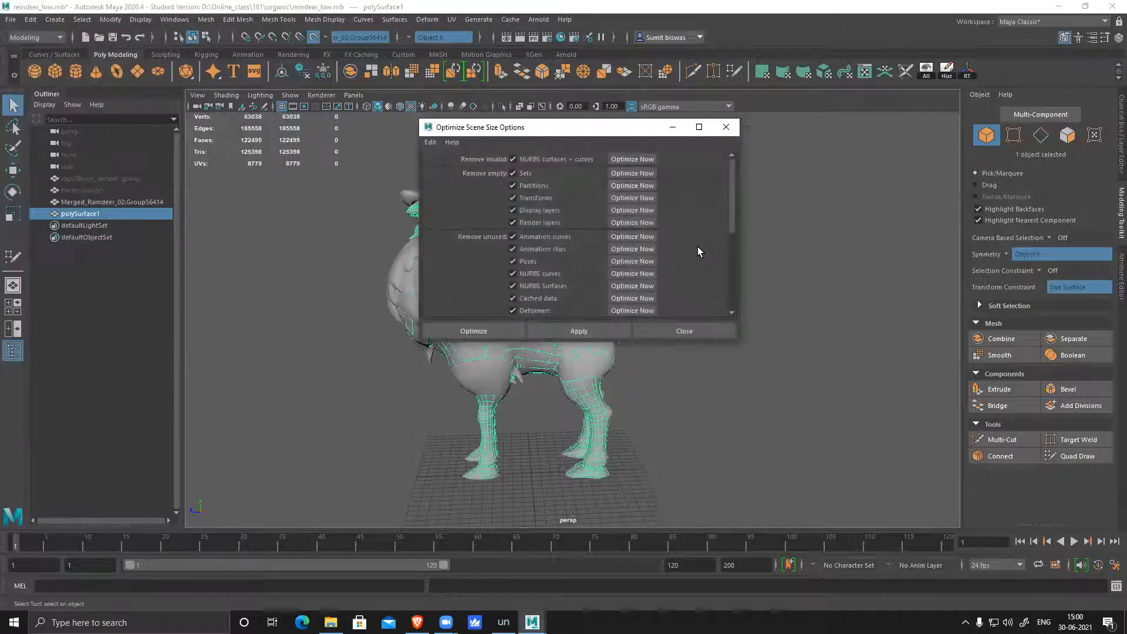
click(474, 331)
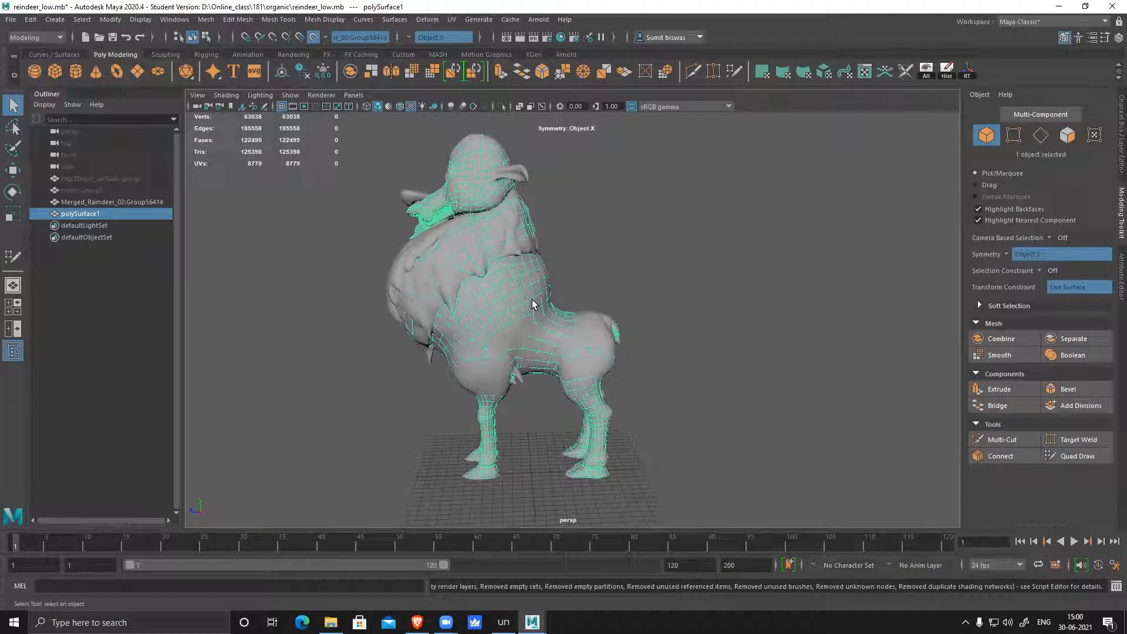
key(ctrl+s)
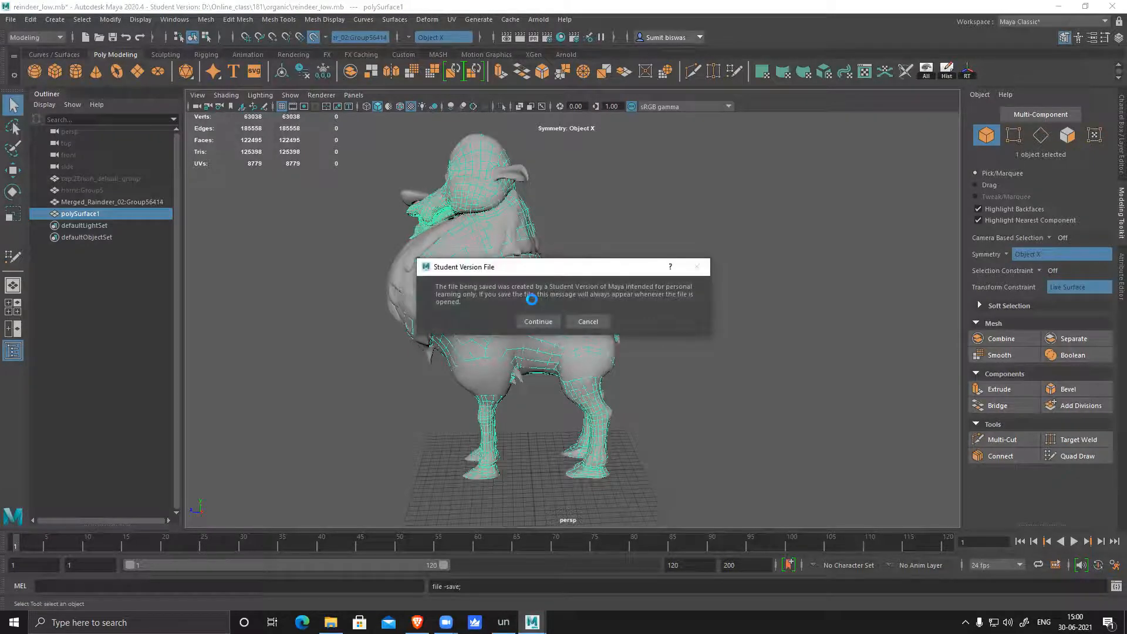
click(539, 321)
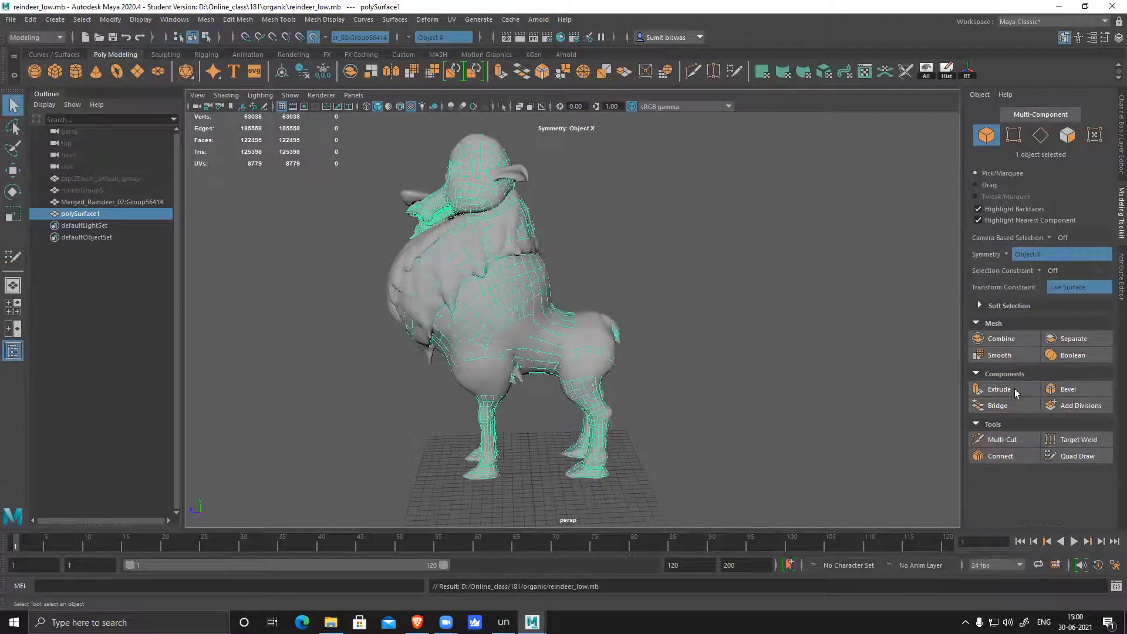
- Hide everything except the low-poly retopology mesh and clear the selection
alt+drag(793, 428, 737, 469)
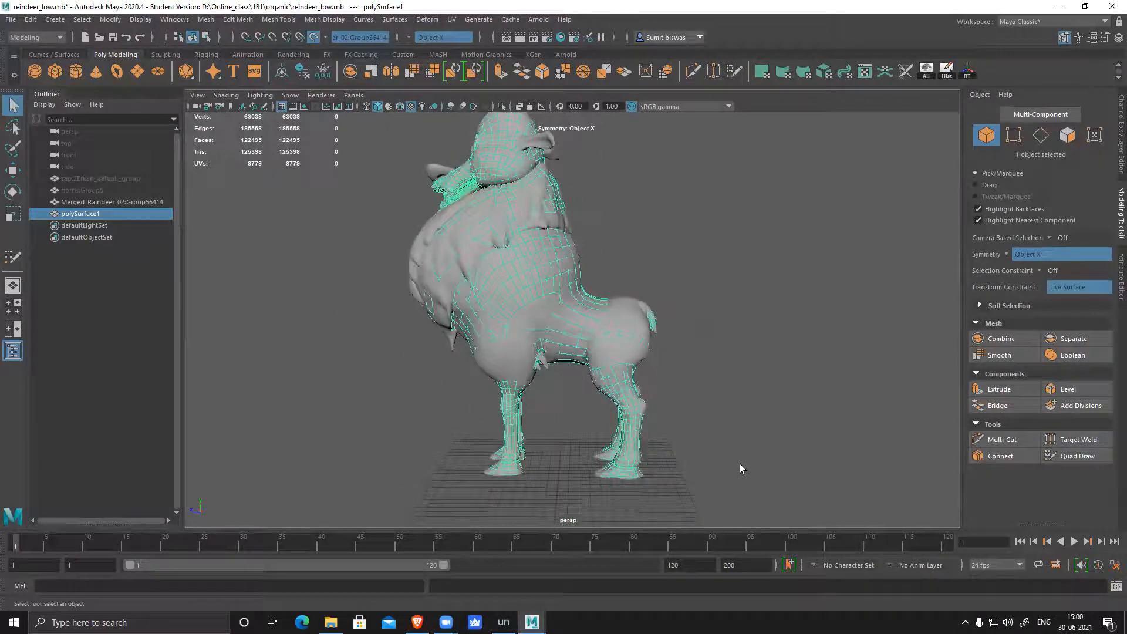
key(alt+h)
click(792, 403)
- Soften the edges of the whole low-poly mesh and deselect it
alt+drag(599, 379, 833, 369)
alt+drag(591, 387, 605, 347)
alt+drag(720, 393, 555, 329)
scroll(556, 329, up, 5)
click(581, 275)
shift+right_drag(529, 244, 855, 232)
click(707, 259)
- Examine the low-poly mesh from all sides, checking the head, chest strips, body openings and legs for unfinished areas
scroll(605, 266, down, 3)
alt+middle_drag(553, 210, 589, 274)
alt+drag(589, 274, 650, 313)
scroll(650, 312, up, 5)
alt+middle_drag(552, 236, 626, 333)
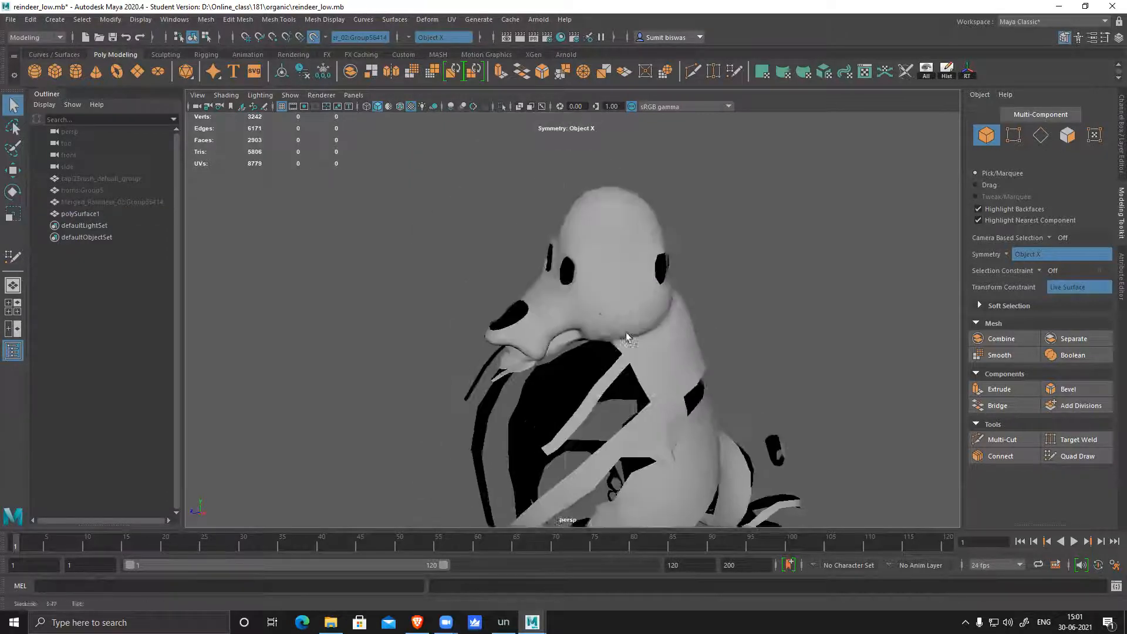
alt+drag(626, 332, 640, 347)
scroll(639, 348, up, 4)
alt+drag(506, 320, 687, 337)
alt+middle_drag(628, 430, 561, 243)
scroll(547, 301, down, 4)
mouse_move(547, 301)
alt+mouse_down()
mouse_move(675, 335)
mouse_move(463, 322)
mouse_move(574, 330)
mouse_move(539, 294)
alt+mouse_up()
scroll(538, 293, up, 3)
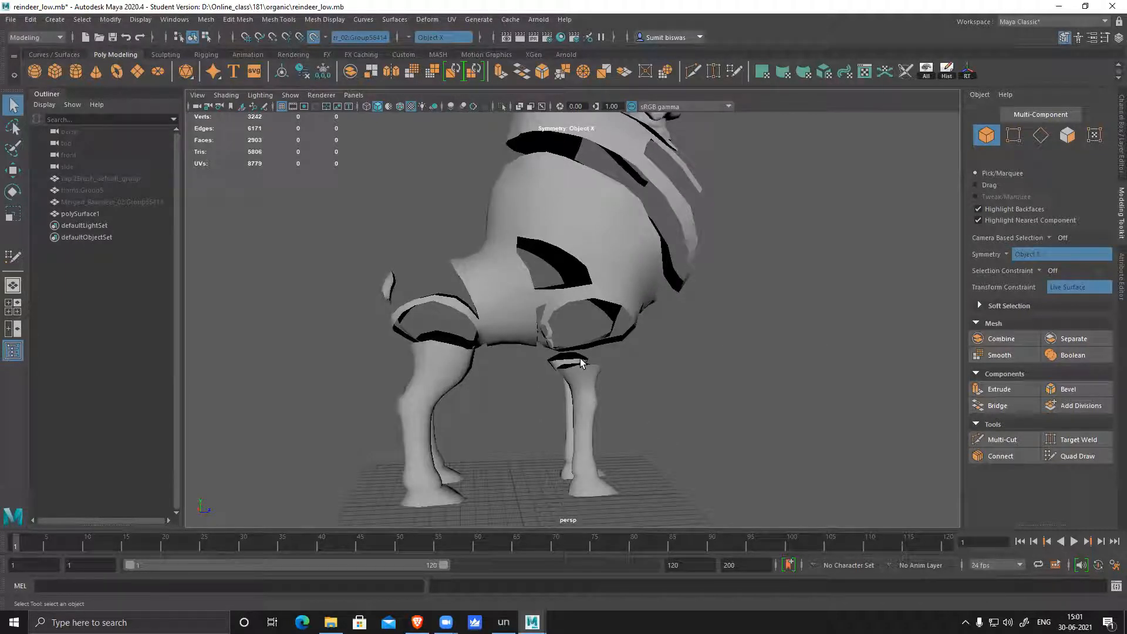
alt+drag(709, 410, 584, 390)
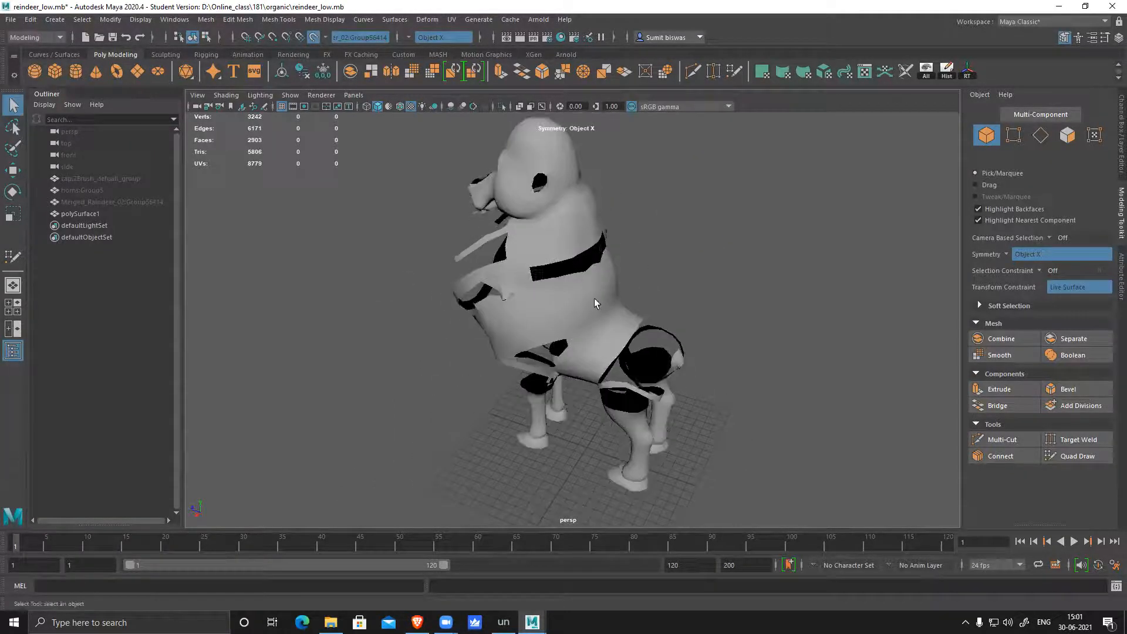
alt+drag(602, 289, 650, 301)
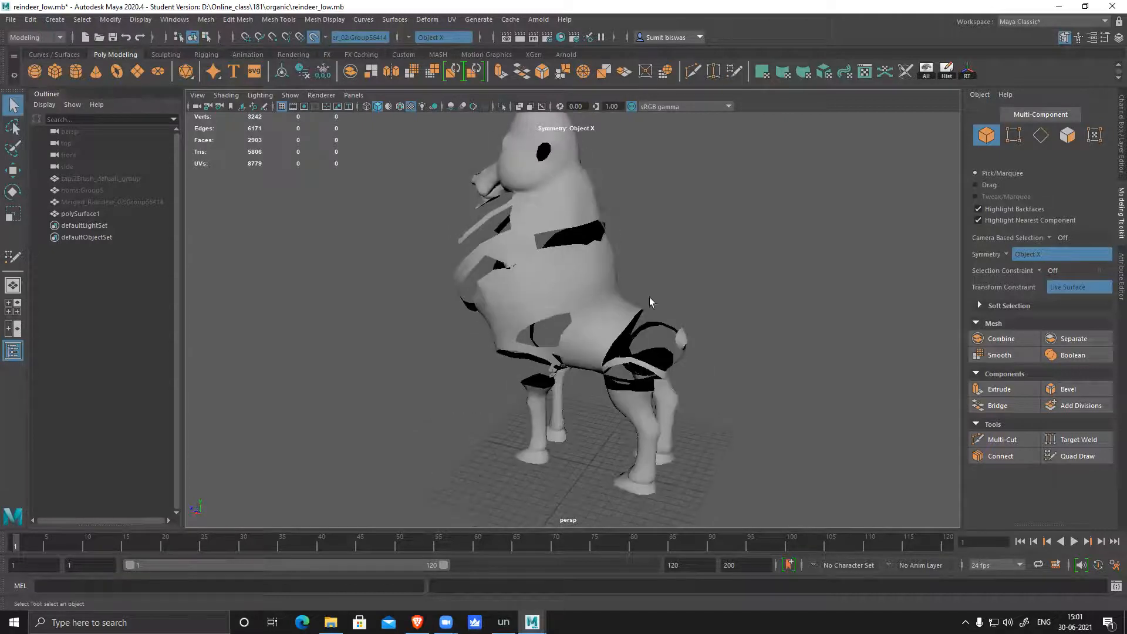
mouse_move(543, 242)
alt+mouse_down()
mouse_move(564, 279)
mouse_move(540, 253)
alt+mouse_up()
alt+drag(572, 291, 614, 317)
alt+right_drag(614, 317, 663, 341)
alt+drag(632, 262, 634, 310)
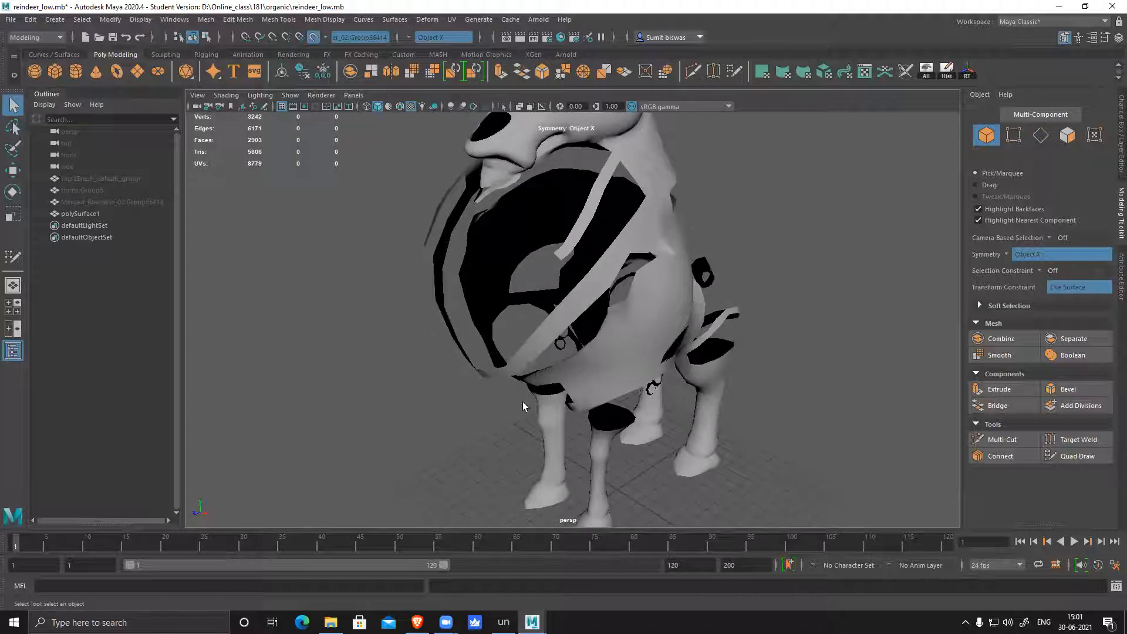
alt+right_drag(717, 474, 533, 403)
alt+drag(533, 403, 513, 409)
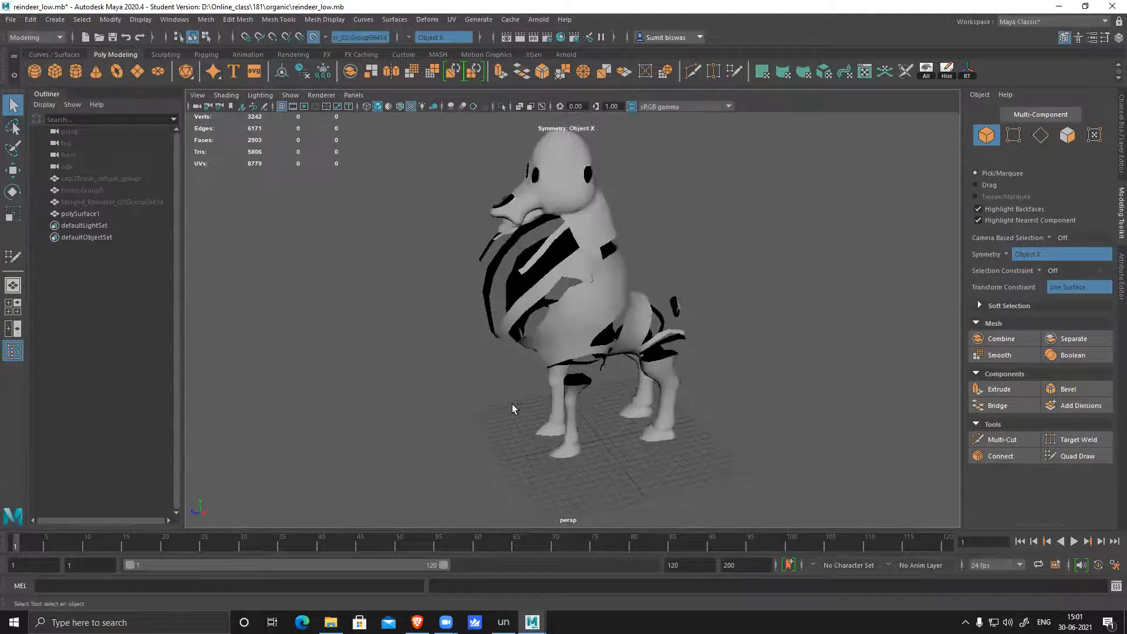
- Save the scene and select the low-poly mesh
click(537, 322)
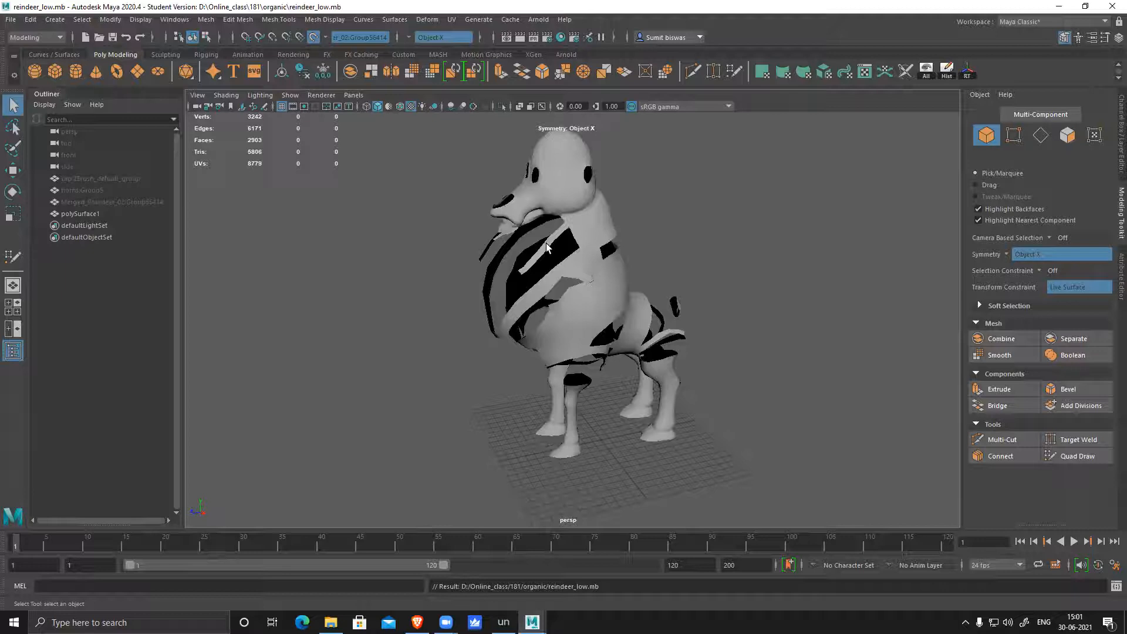
alt+drag(546, 243, 581, 279)
click(581, 284)
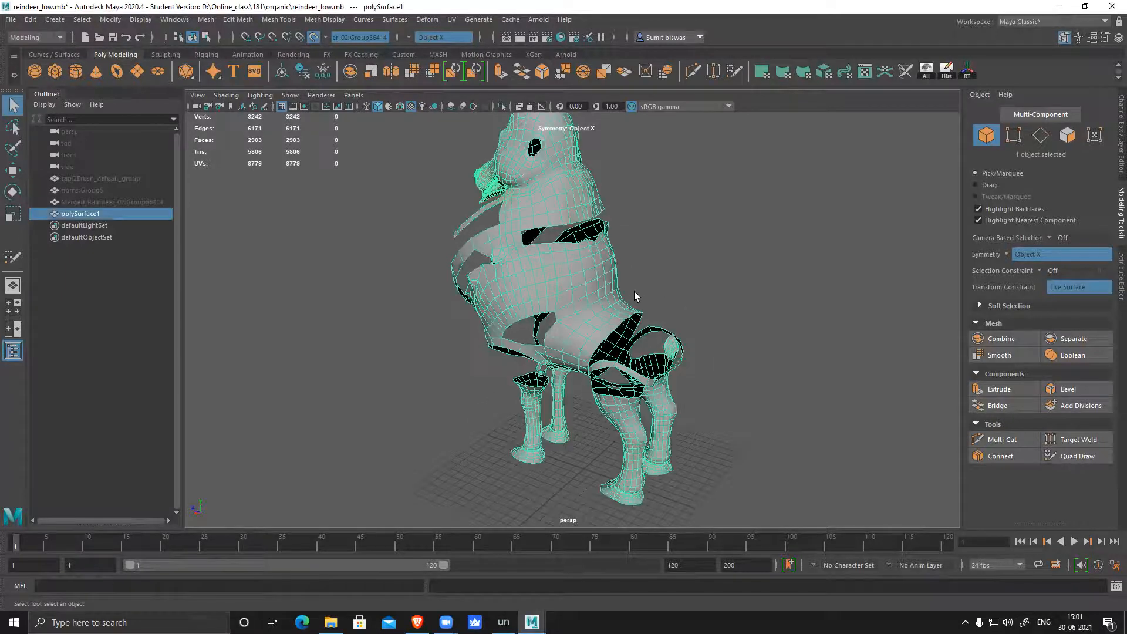
alt+drag(721, 322, 574, 282)
scroll(587, 299, up, 2)
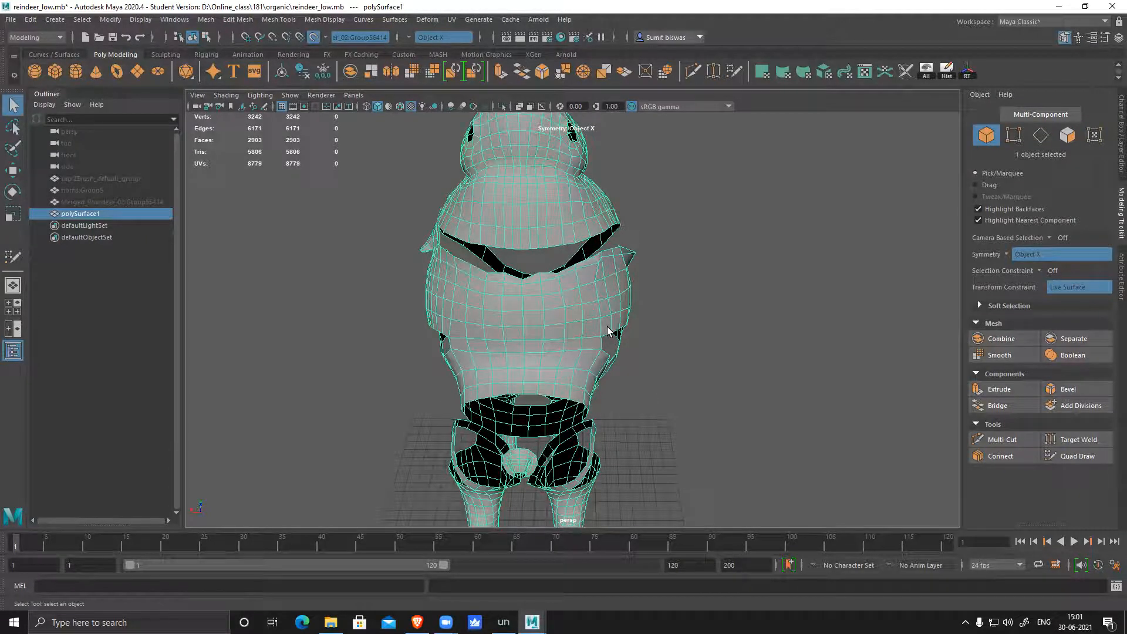
alt+drag(455, 337, 310, 434)
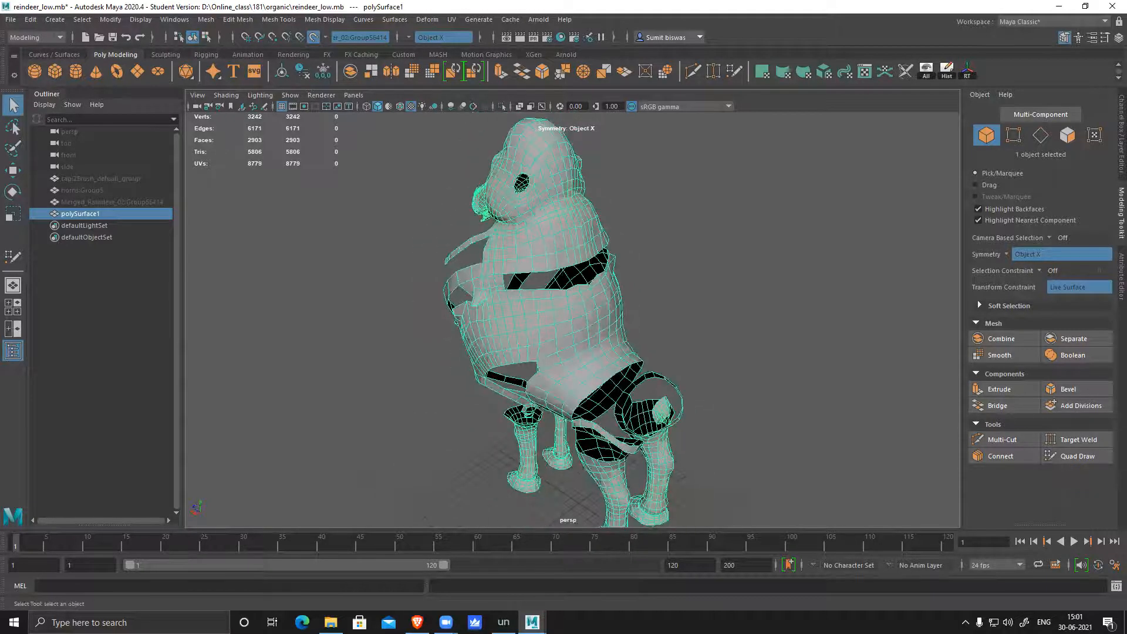
key(alt+Tab)
key(alt+Tab)
key(alt+Tab)
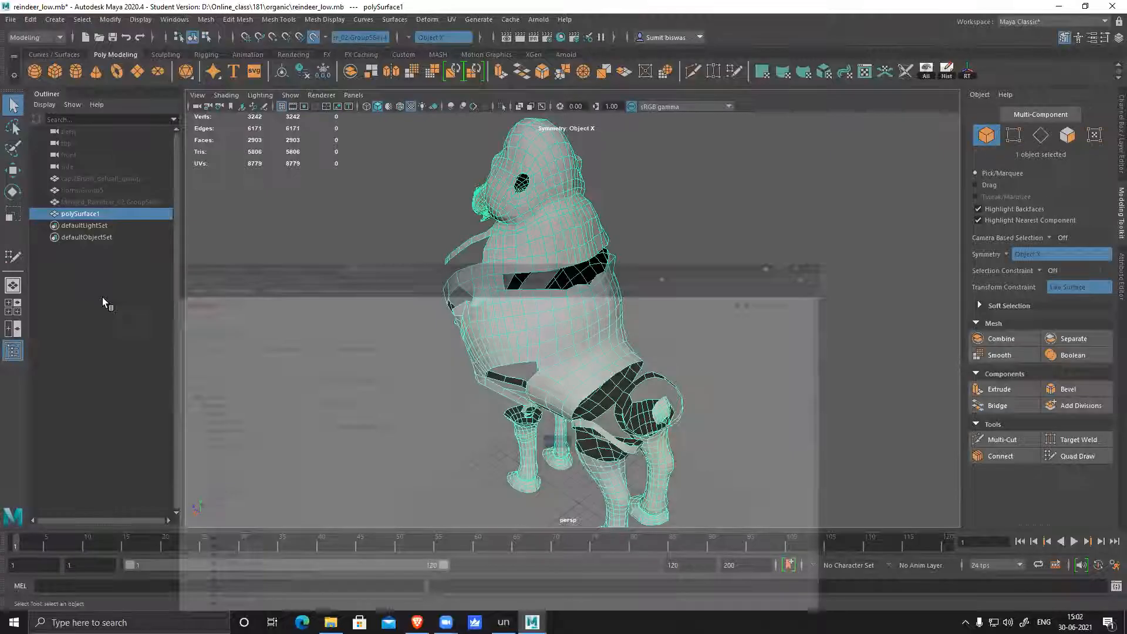
click(1060, 9)
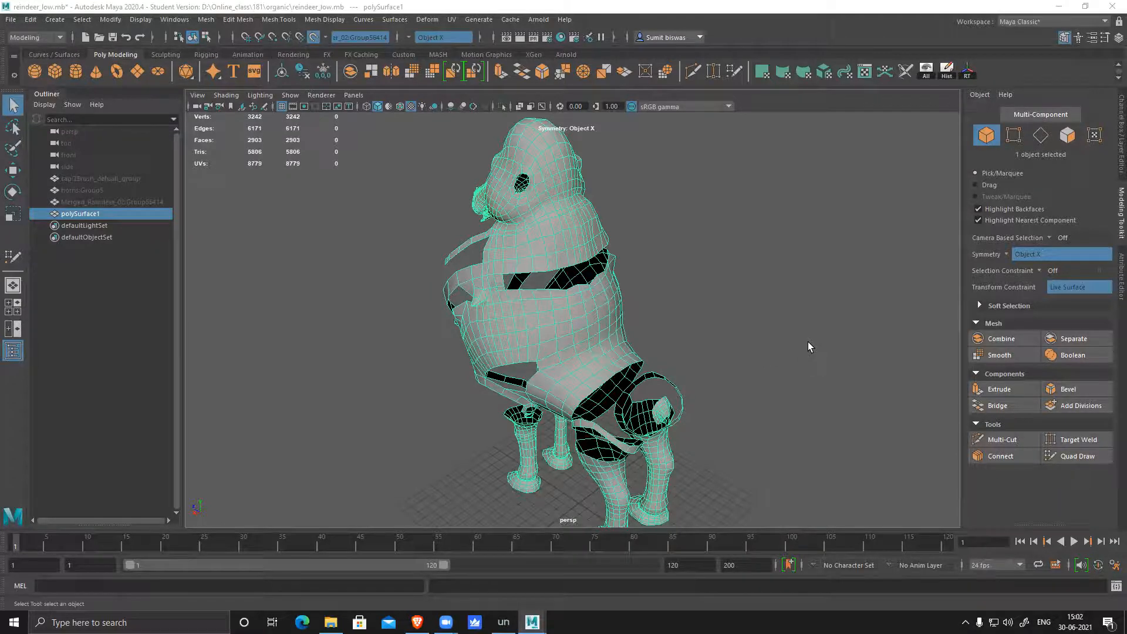
alt+drag(808, 342, 569, 315)
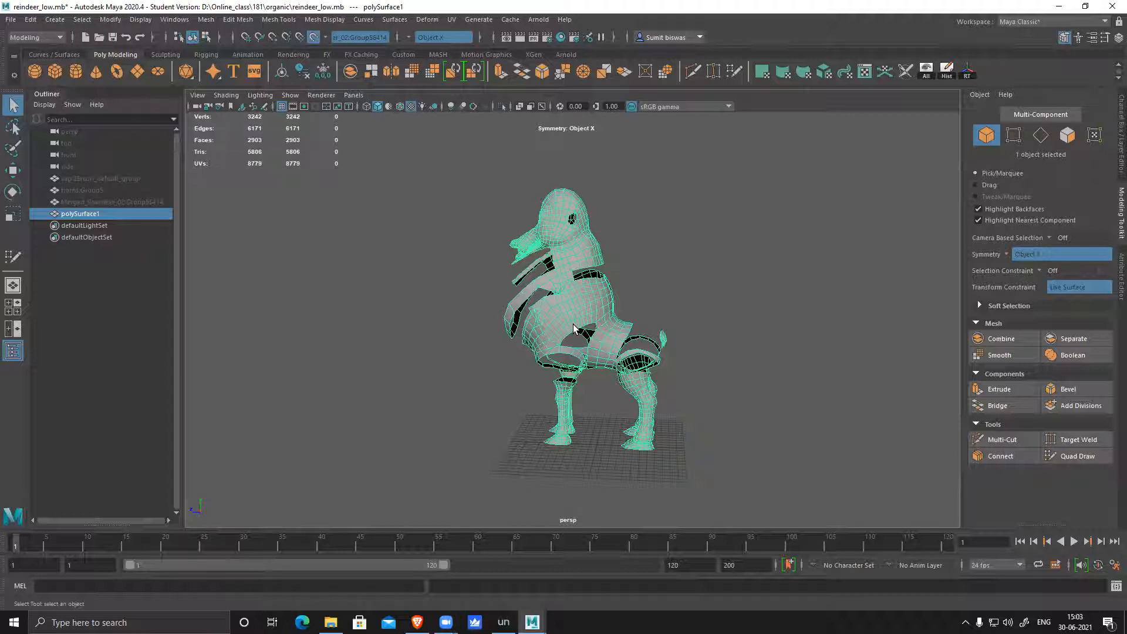
alt+drag(603, 322, 629, 303)
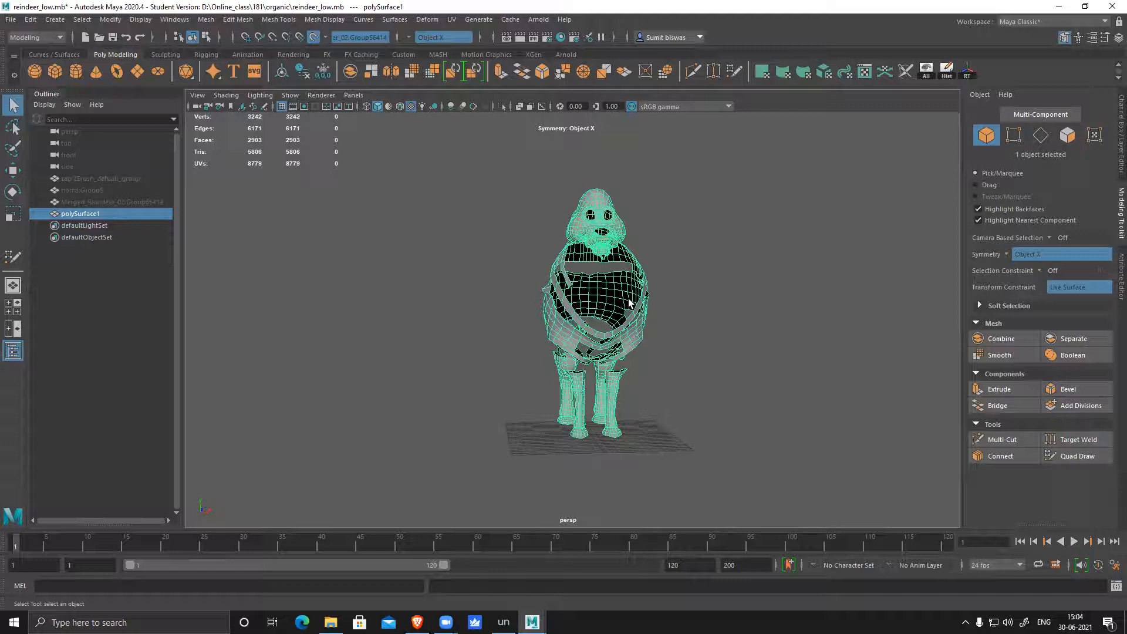
- Try smoothing the low-poly mesh with one division, and undo the smoothing
alt+drag(674, 307, 647, 430)
scroll(646, 376, up, 4)
alt+middle_drag(648, 338, 599, 323)
shift+right_drag(588, 250, 580, 321)
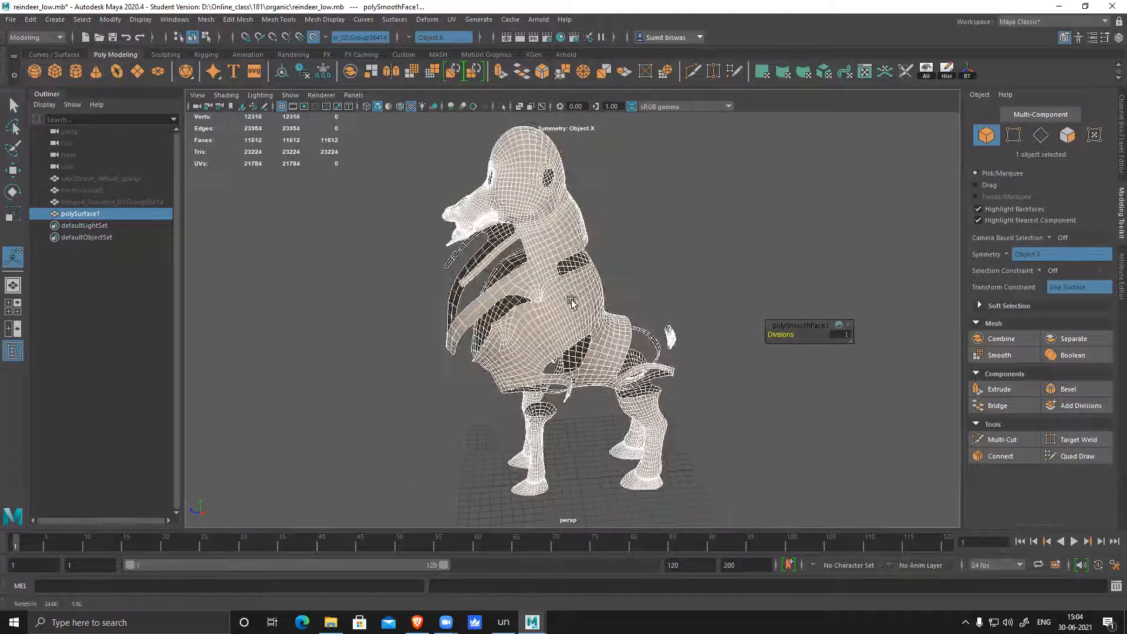
scroll(572, 302, up, 3)
key(ctrl+z)
key(q)
right_drag(545, 210, 602, 192)
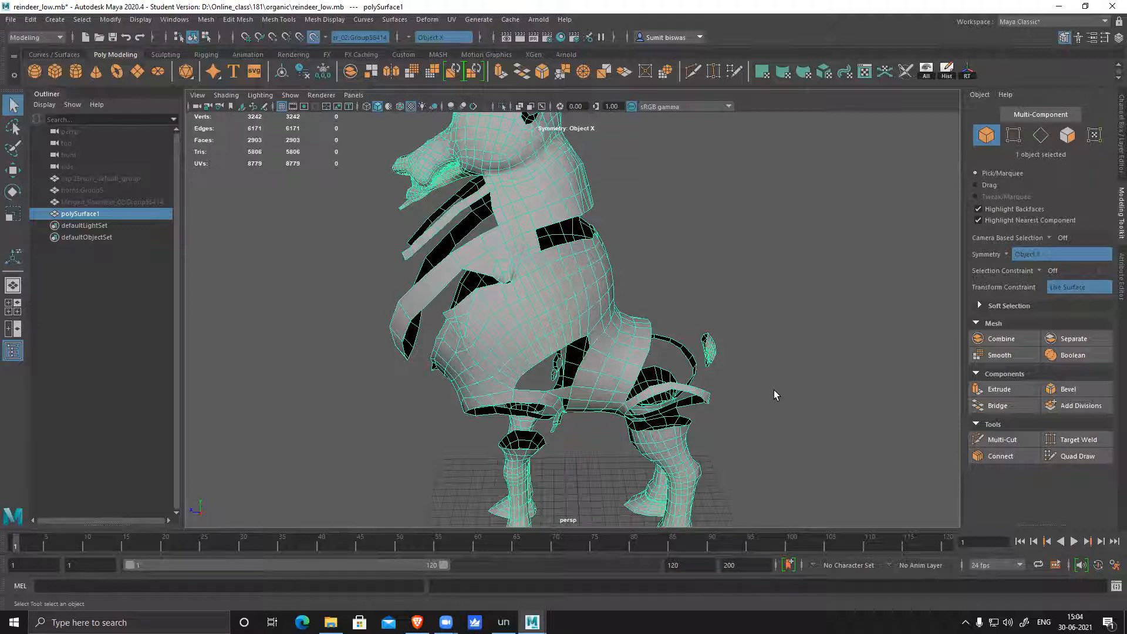
- Examine the small pinched opening on the reindeer's side where the chest strip meets the body
alt+drag(781, 382, 586, 264)
alt+right_drag(586, 264, 651, 317)
alt+middle_drag(651, 318, 684, 427)
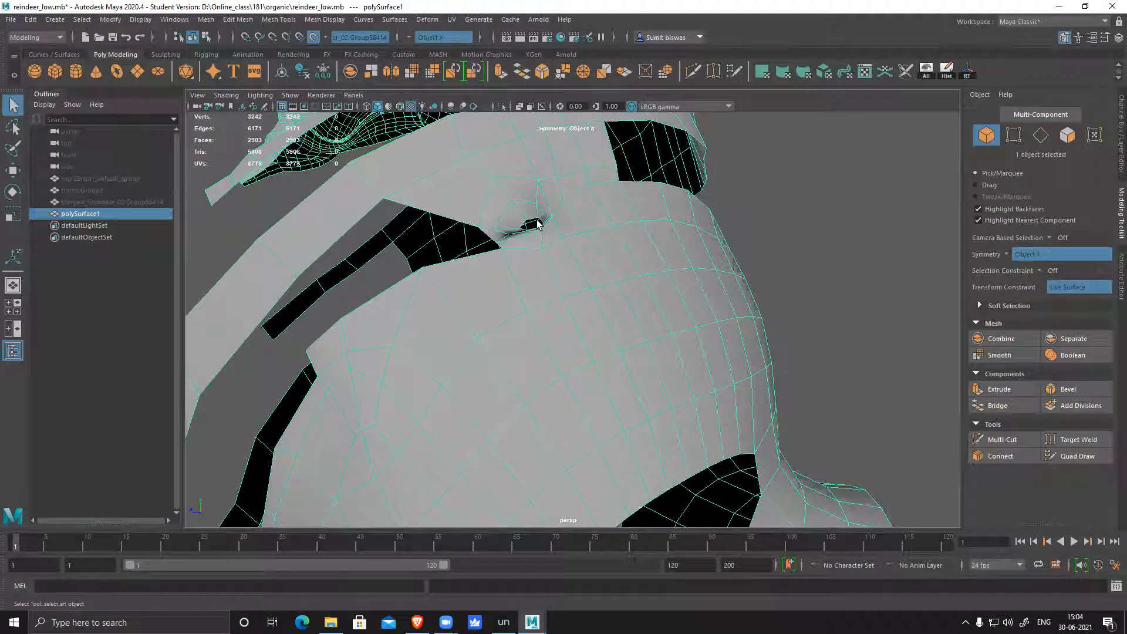
alt+right_drag(539, 234, 573, 276)
alt+middle_drag(573, 276, 597, 350)
scroll(574, 267, up, 2)
scroll(597, 350, up, 1)
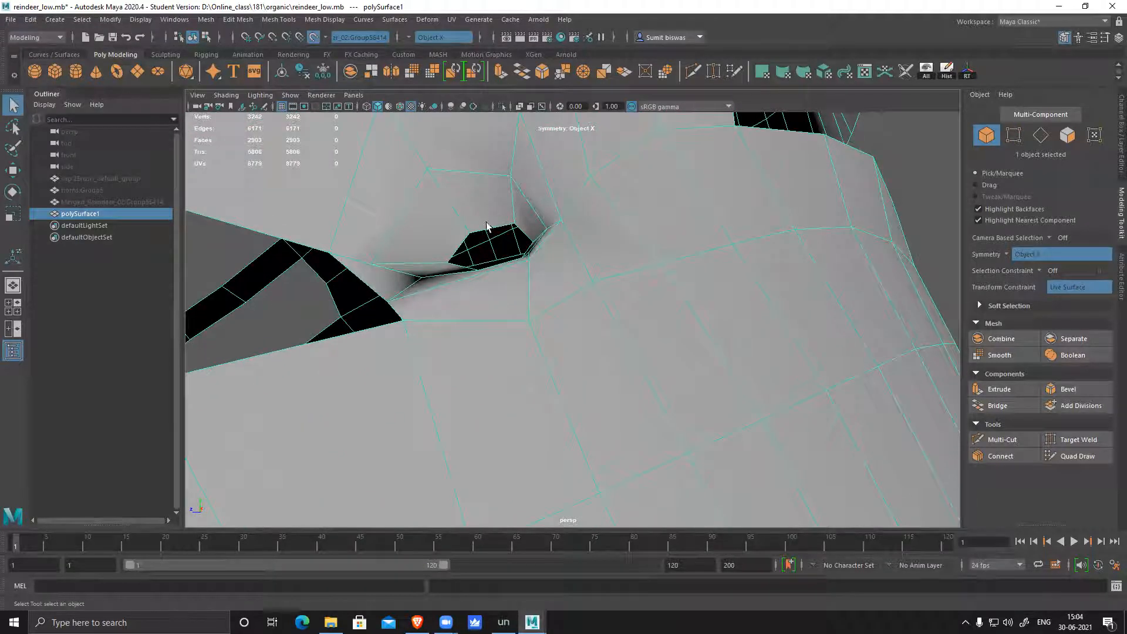
scroll(663, 259, down, 2)
- Try deleting an edge on the reindeer's side and smoothing the mesh with one division, and undo both changes
alt+drag(663, 258, 490, 306)
right_drag(482, 301, 463, 200)
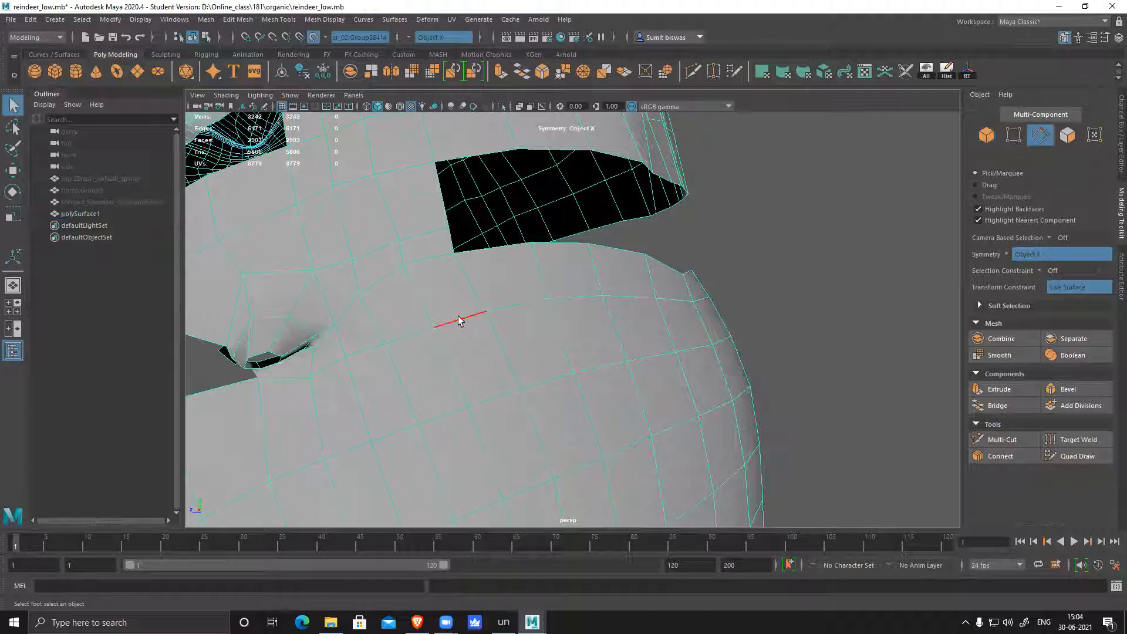
click(523, 371)
shift+right_drag(524, 371, 558, 279)
right_drag(472, 285, 575, 351)
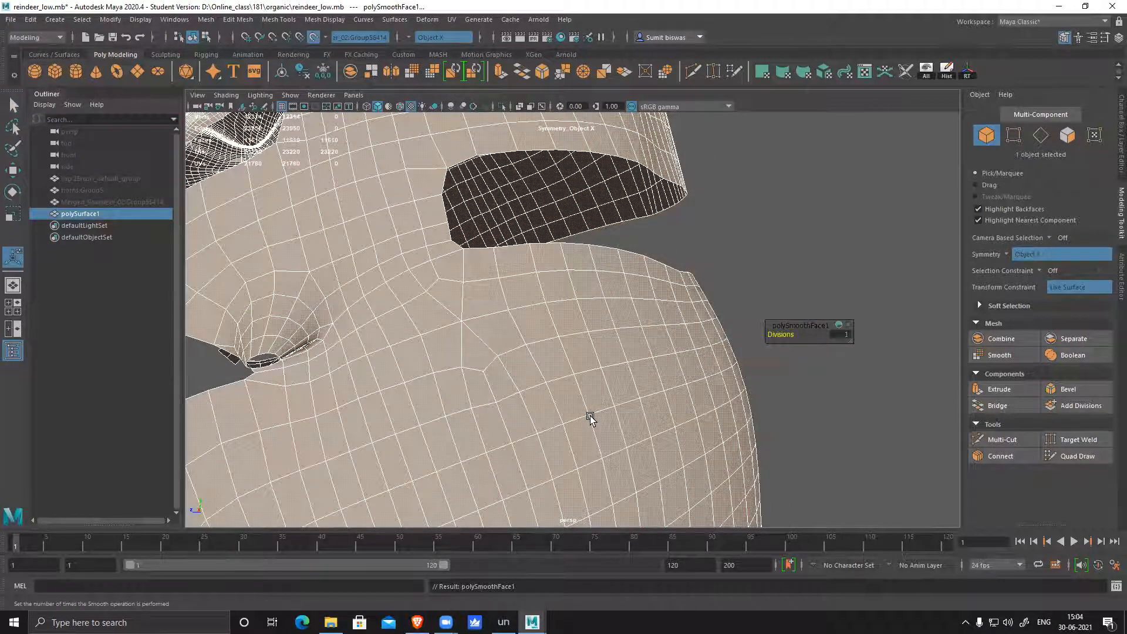
key(ctrl+z)
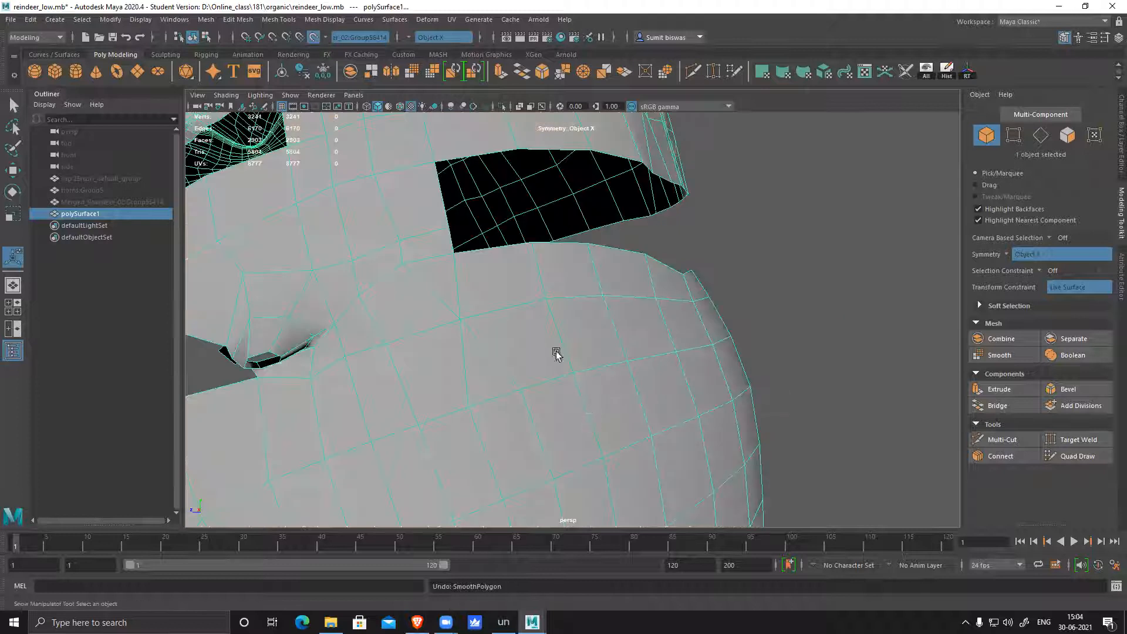
key(ctrl+z)
right_drag(496, 307, 539, 270)
- Save the reindeer_low.mb scene, accepting the student version notice
scroll(723, 383, down, 5)
alt+drag(724, 379, 682, 386)
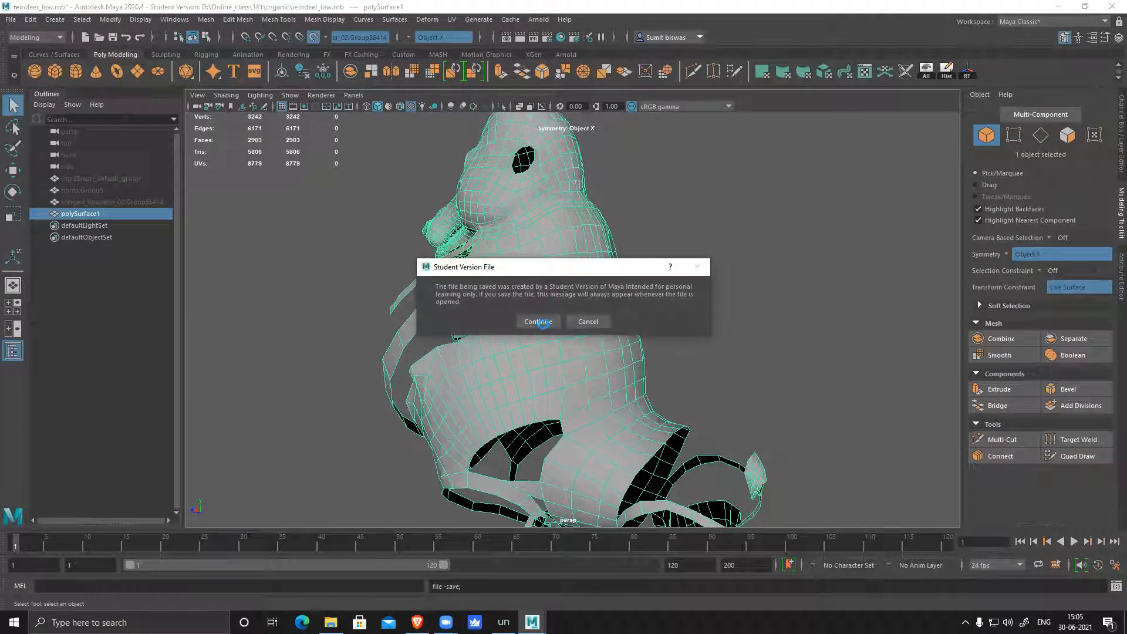
click(538, 321)
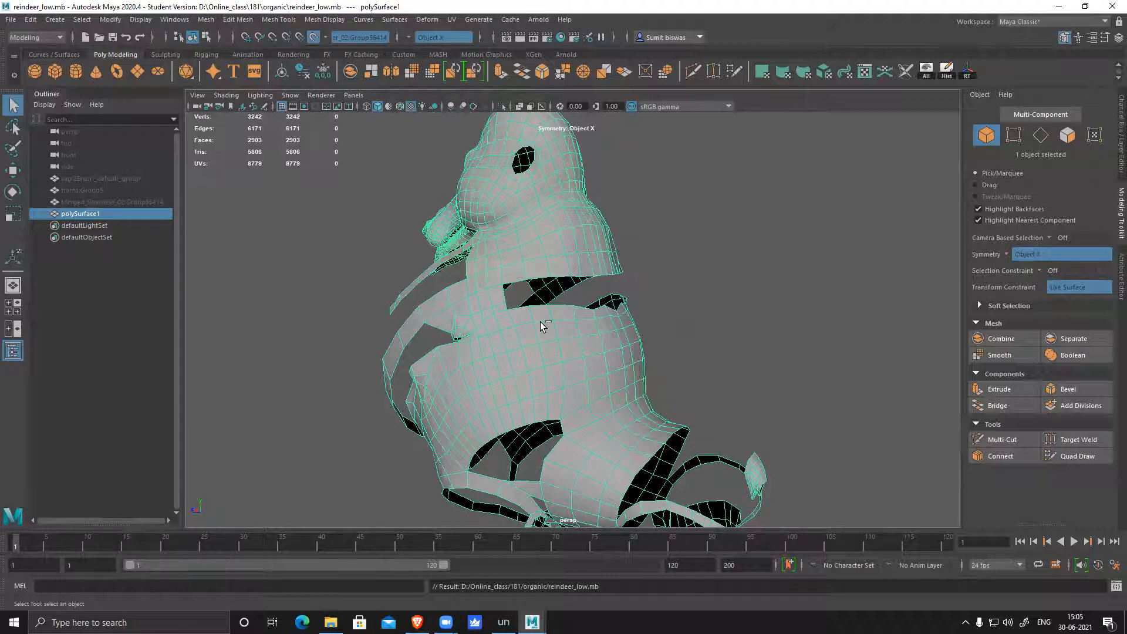
alt+drag(585, 400, 564, 336)
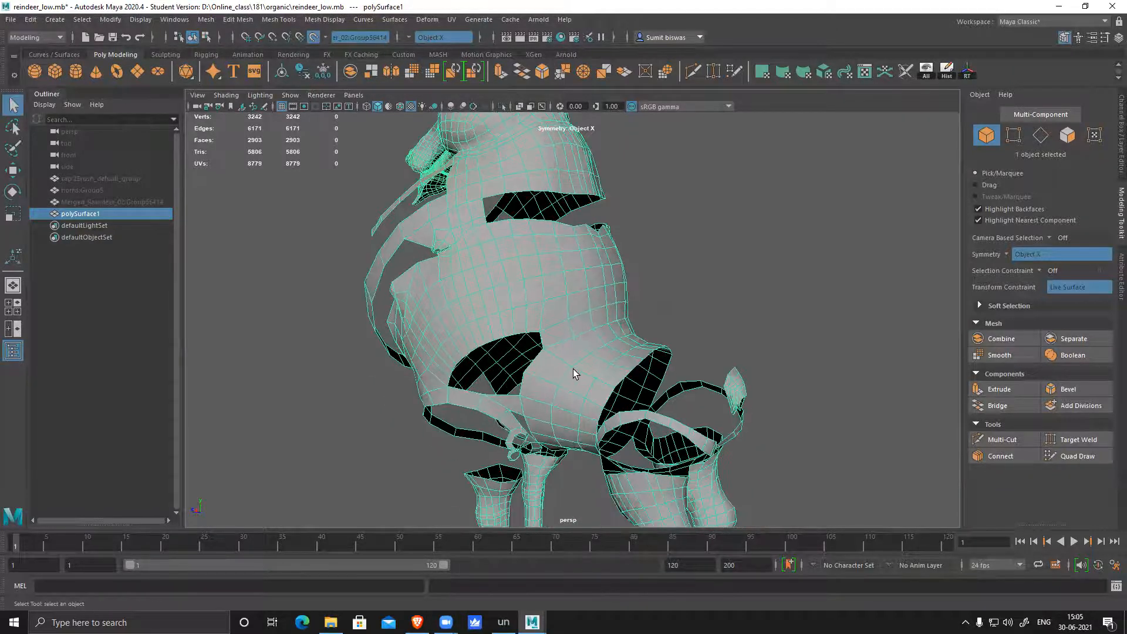
alt+drag(563, 384, 587, 387)
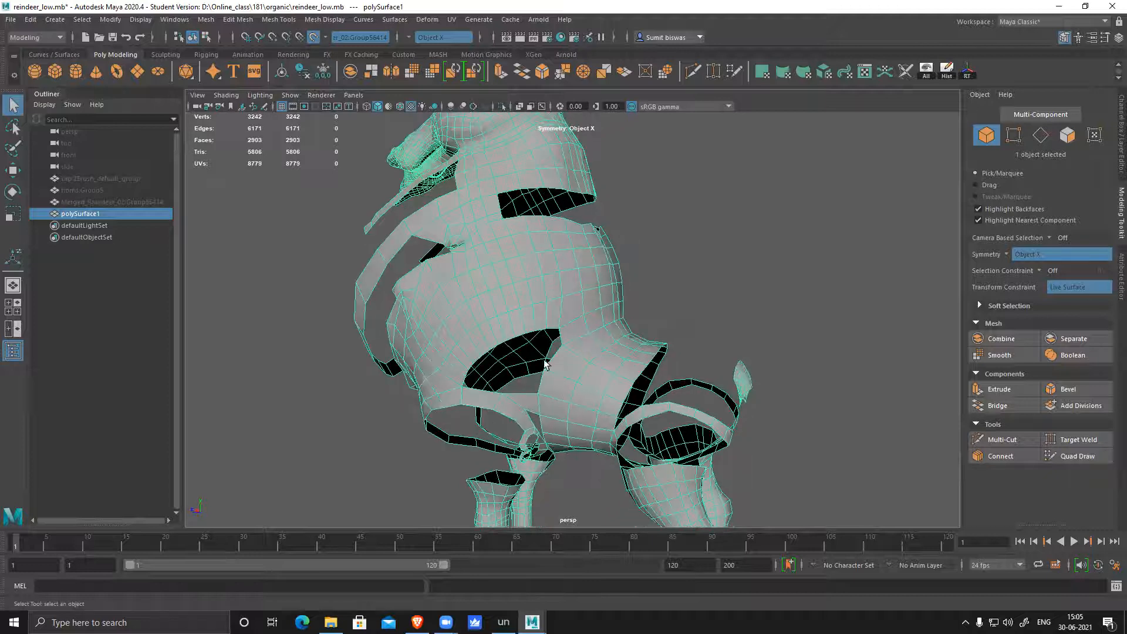
alt+drag(571, 356, 568, 371)
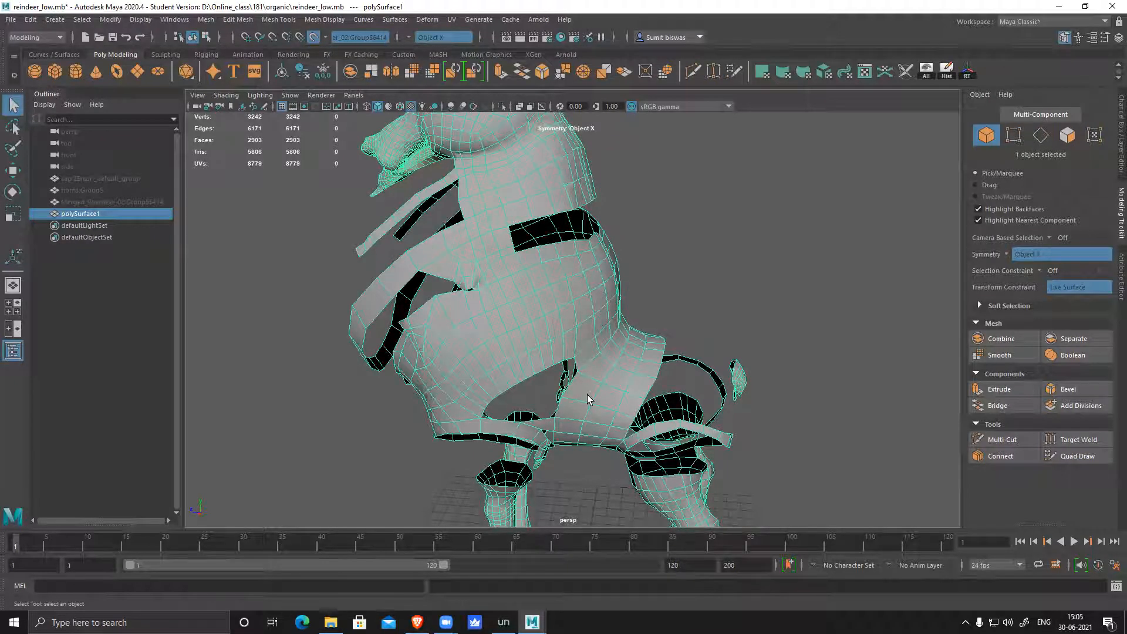
alt+drag(587, 399, 445, 456)
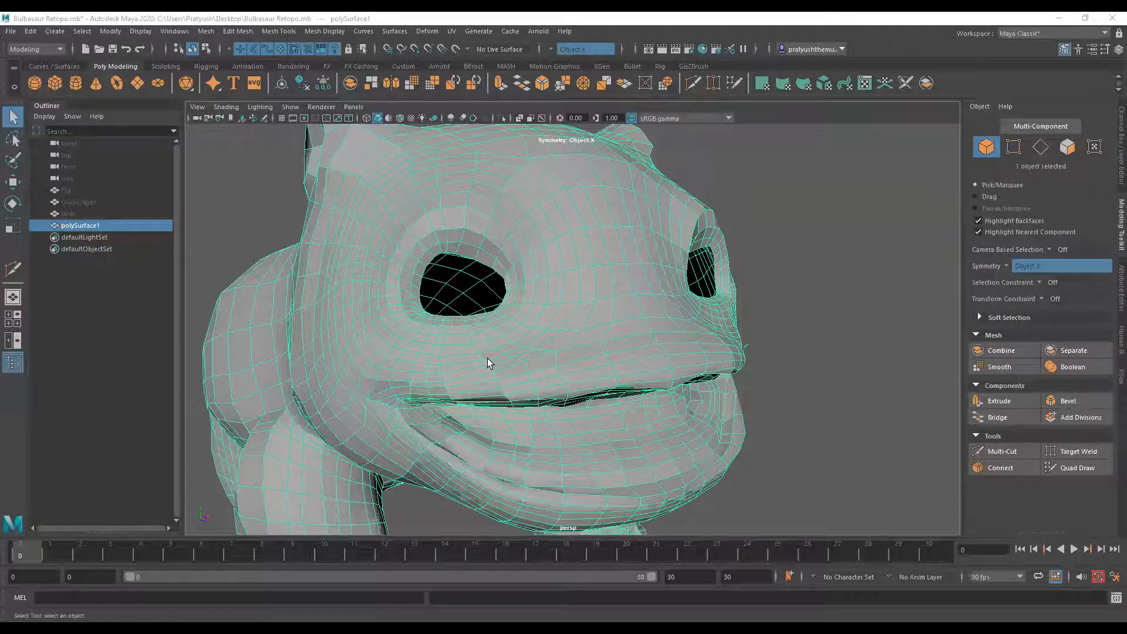
- Examine the Bulbasaur retopology mesh from both sides, studying the edge flow around the eyes, lips and mouth corner
scroll(487, 359, down, 3)
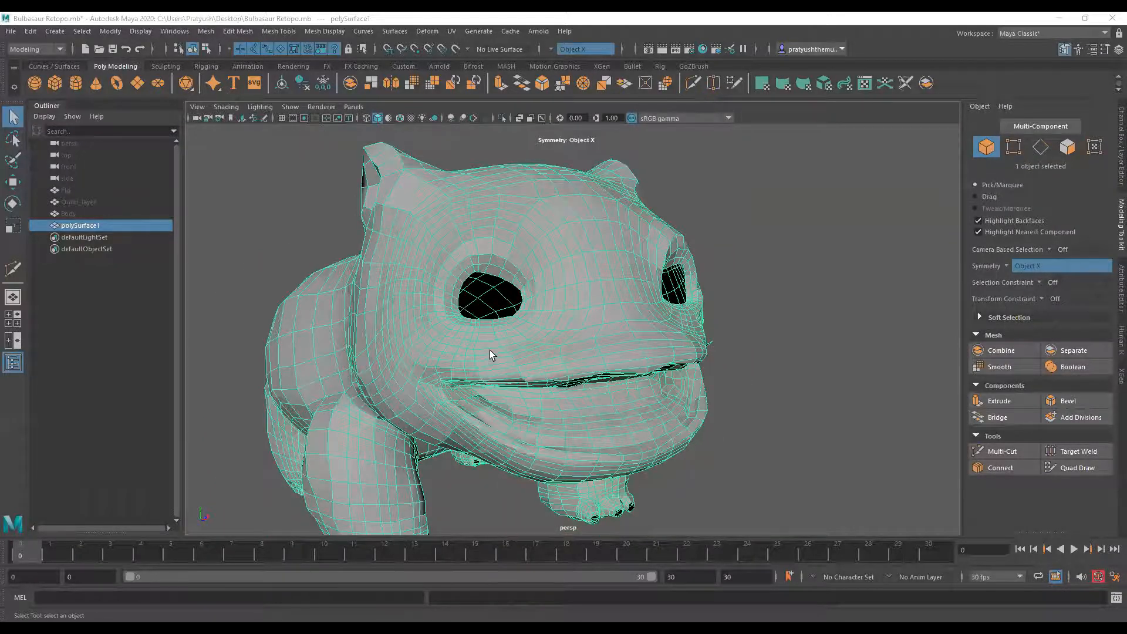
scroll(493, 347, down, 3)
alt+drag(495, 344, 411, 365)
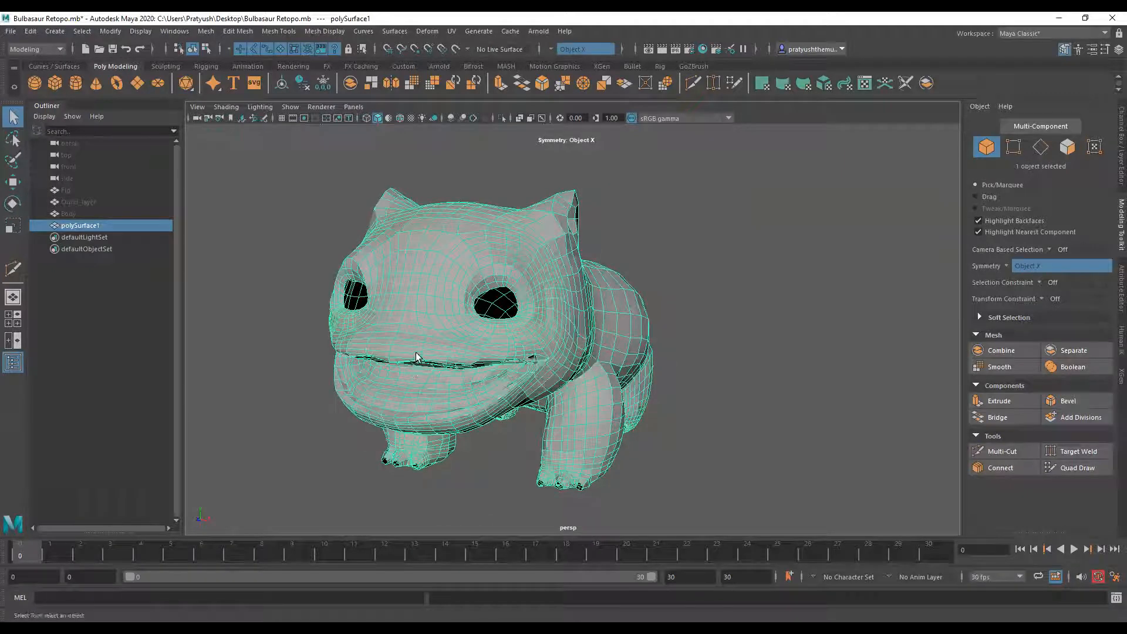
scroll(519, 349, up, 2)
alt+drag(519, 367, 561, 311)
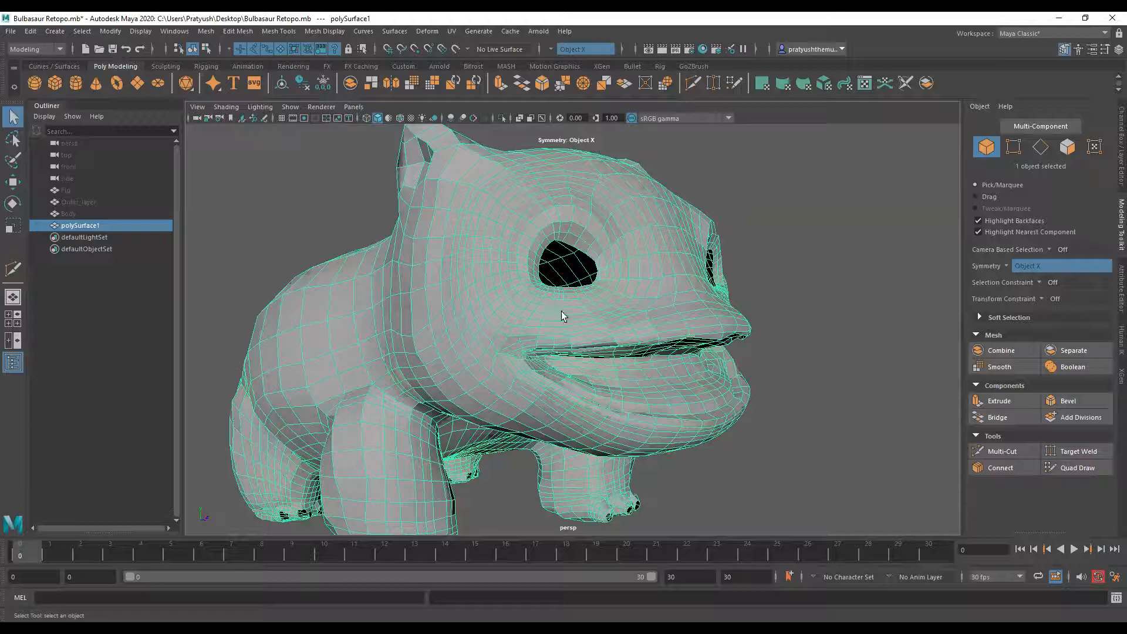
scroll(555, 315, up, 5)
scroll(573, 319, up, 4)
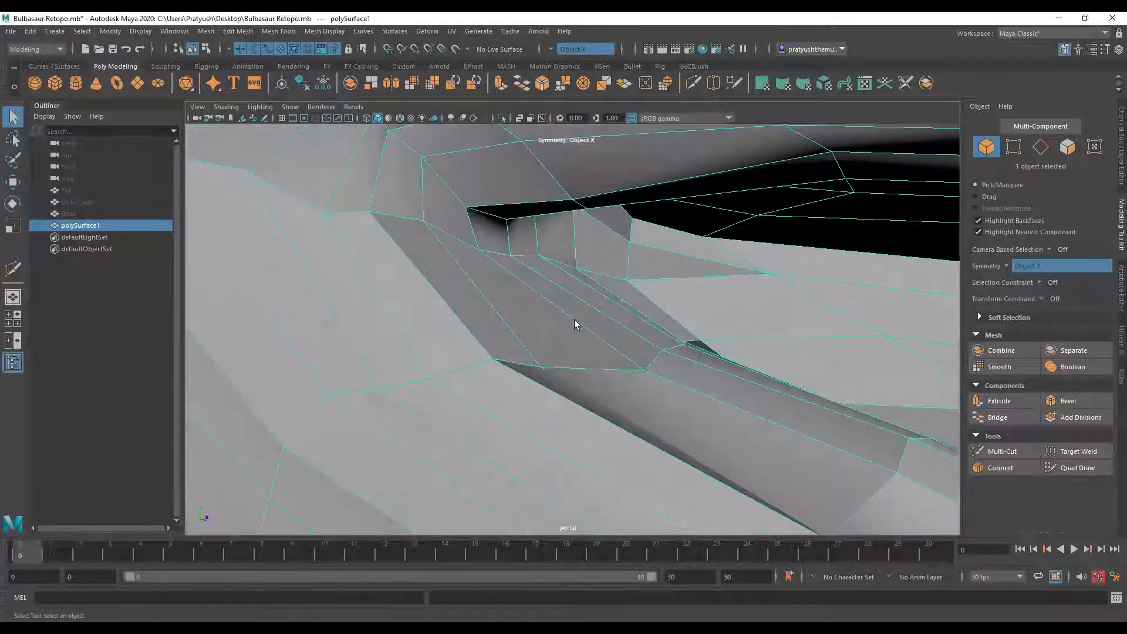
scroll(574, 323, down, 1)
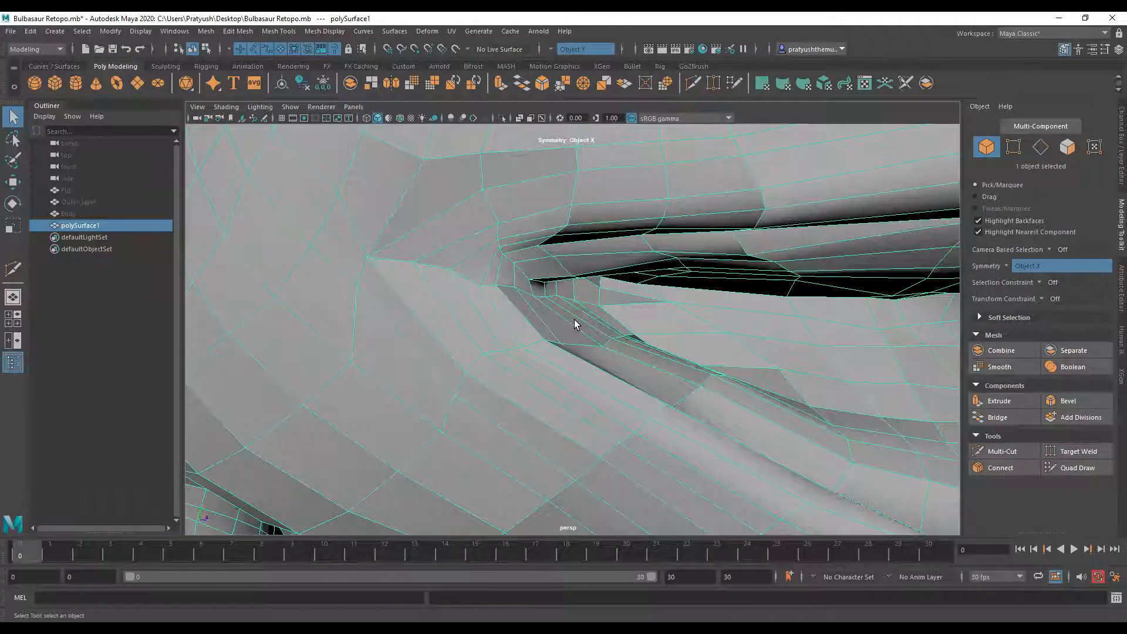
scroll(574, 323, down, 2)
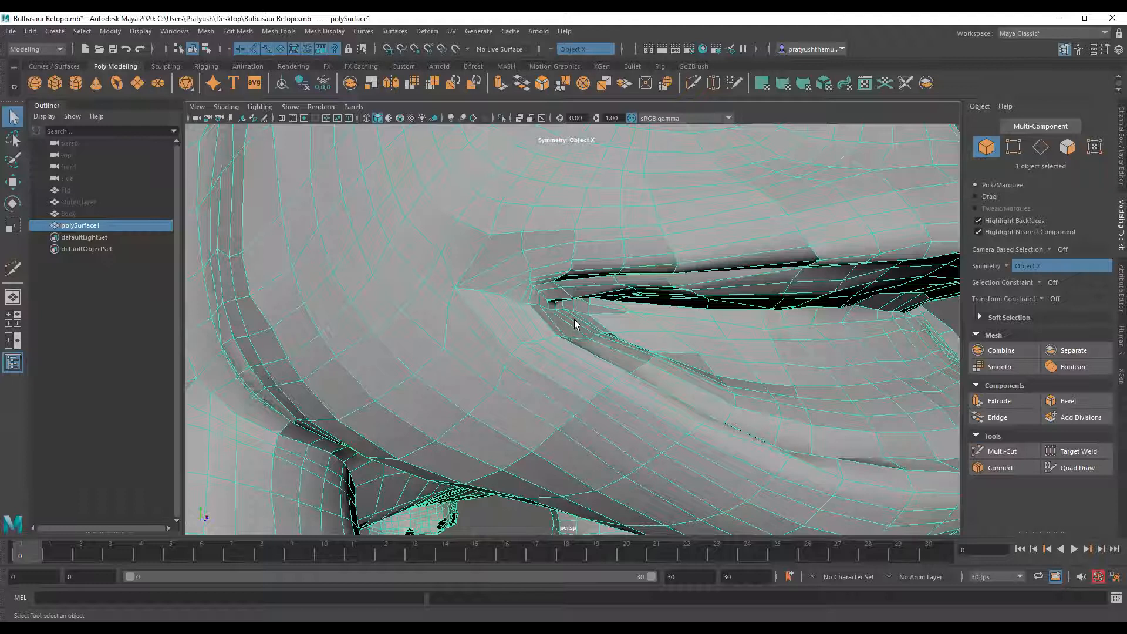
scroll(575, 324, down, 2)
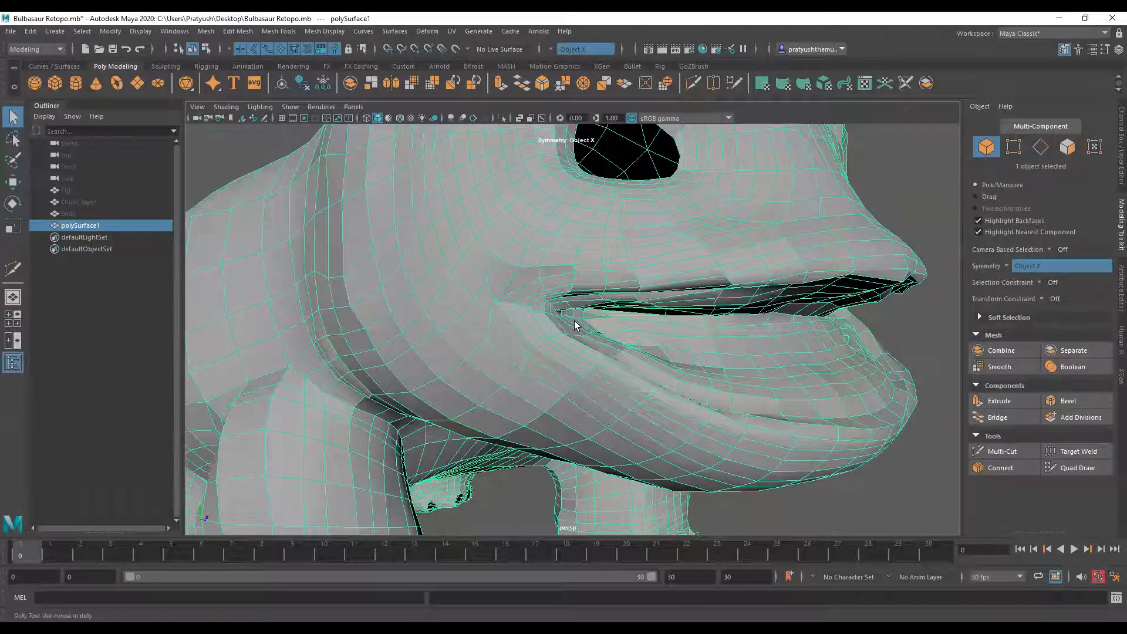
scroll(575, 324, down, 2)
scroll(550, 325, up, 3)
scroll(550, 325, up, 2)
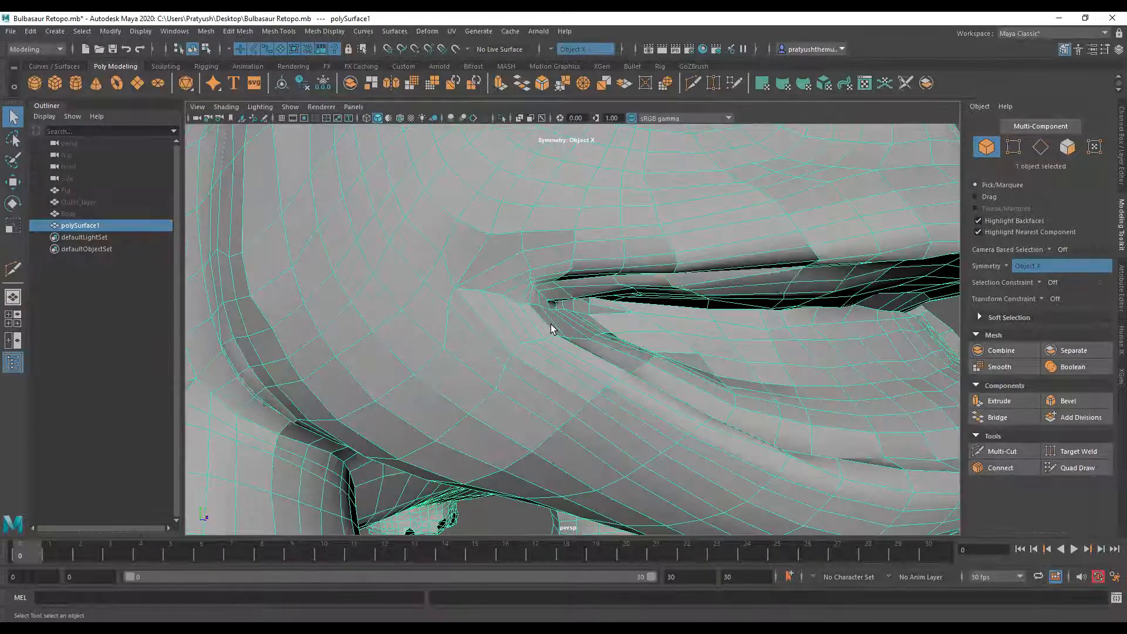